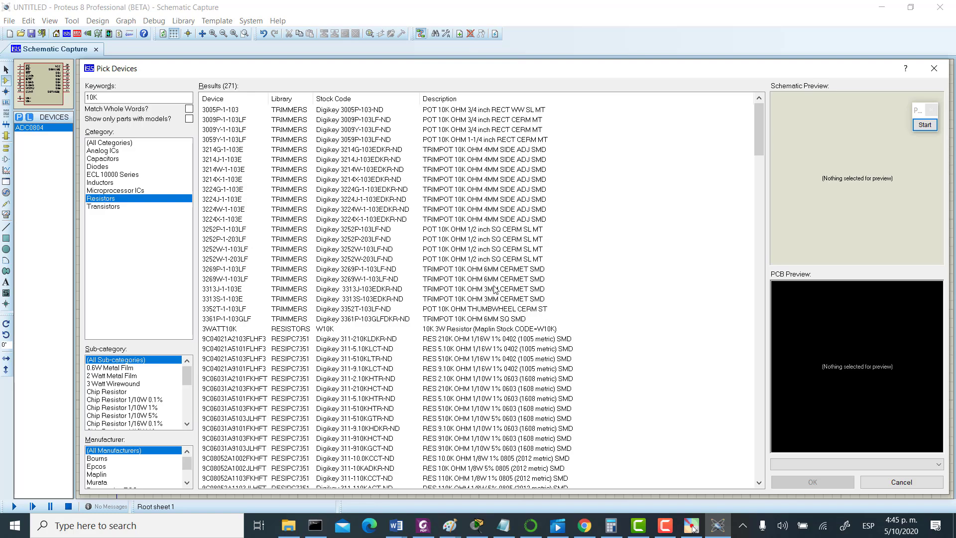
Pick the CHIPRES10K chip resistor from the 10K results and place one to the left of the ADC0804.
scroll(493, 291, "down", 15)
scroll(430, 283, "down", 20)
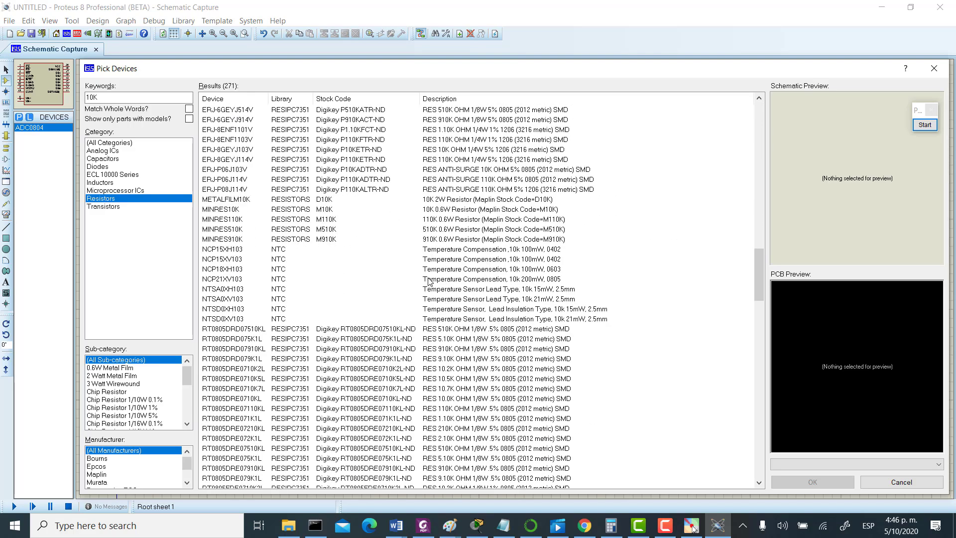
scroll(430, 282, "down", 20)
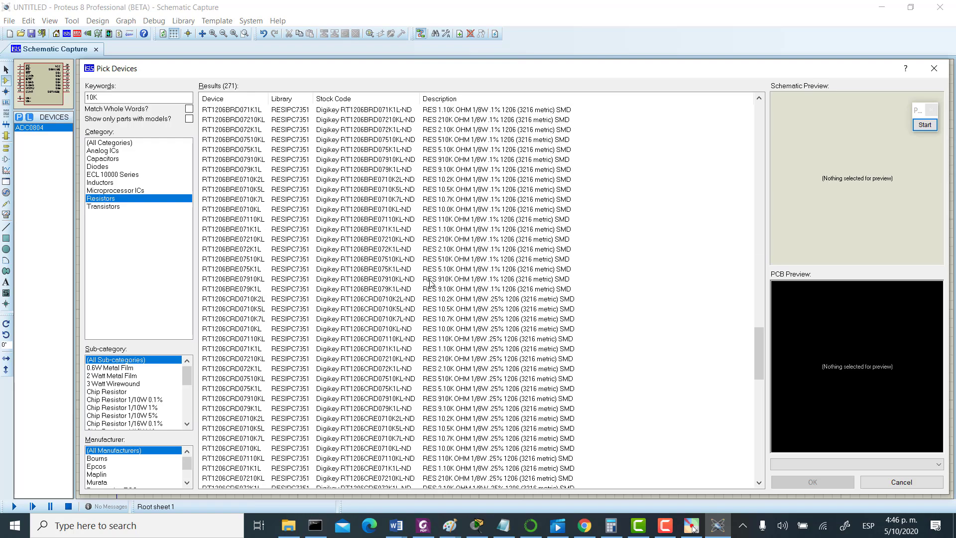
scroll(431, 283, "down", 20)
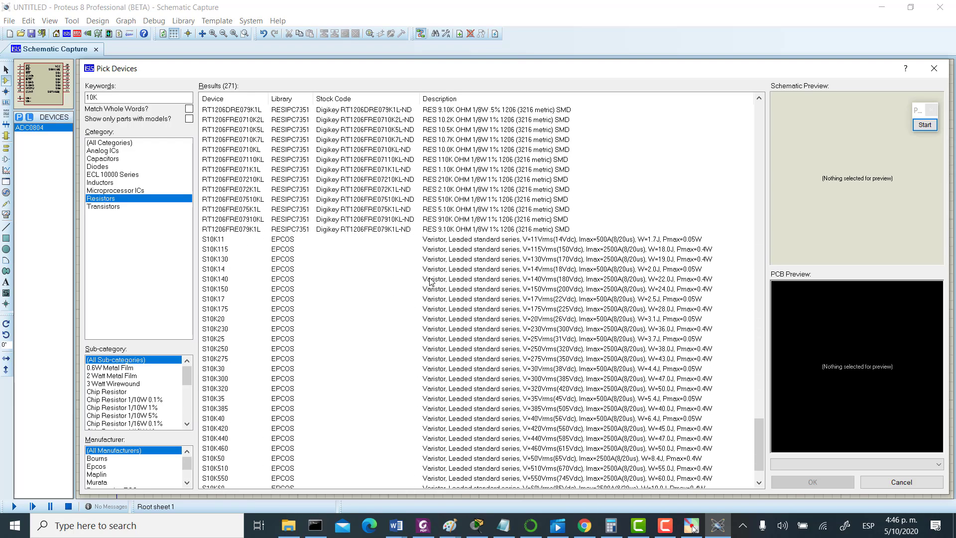
scroll(431, 281, "up", 20)
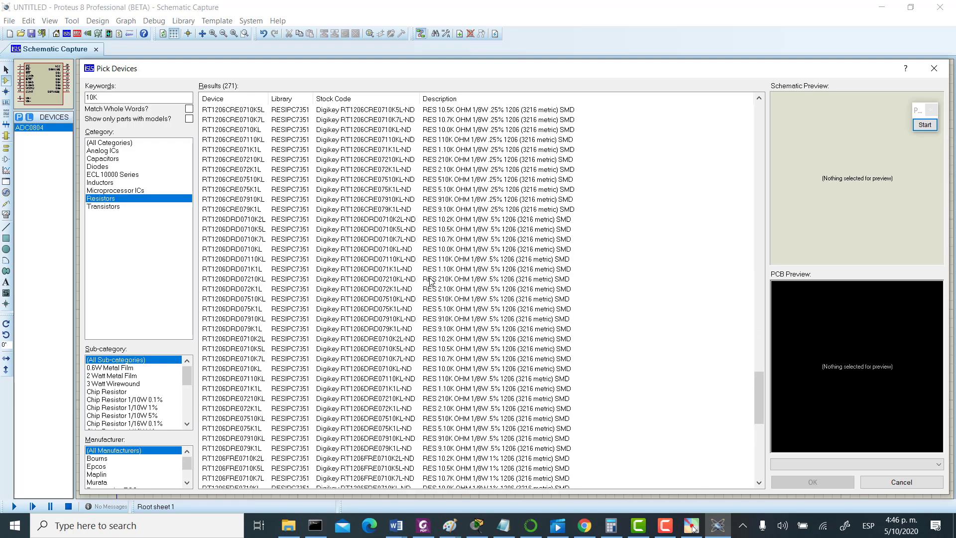
scroll(430, 282, "up", 9)
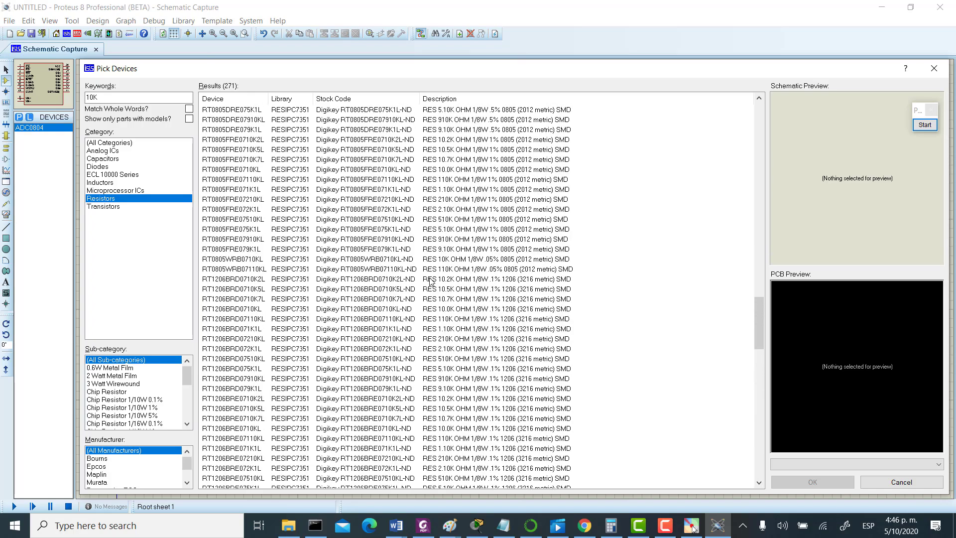
scroll(431, 282, "up", 10)
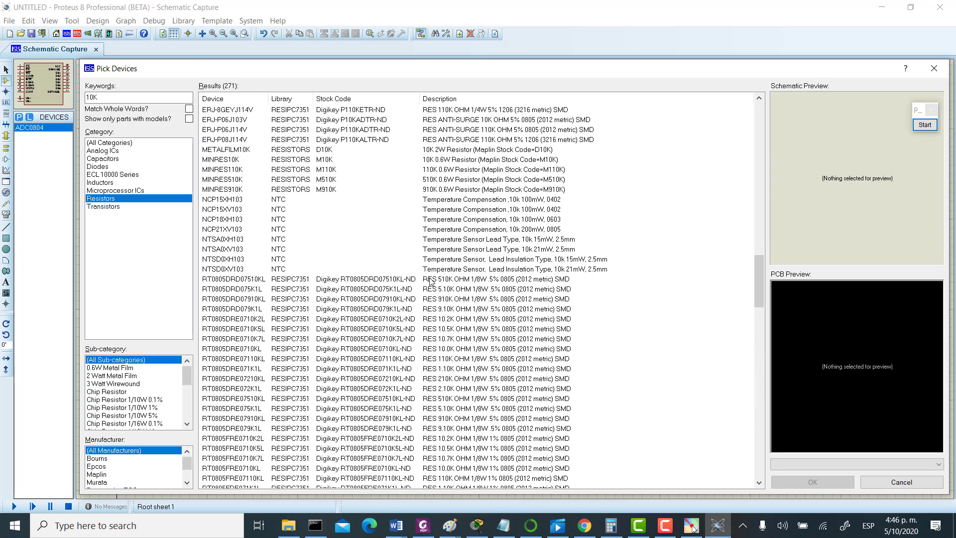
scroll(430, 281, "up", 20)
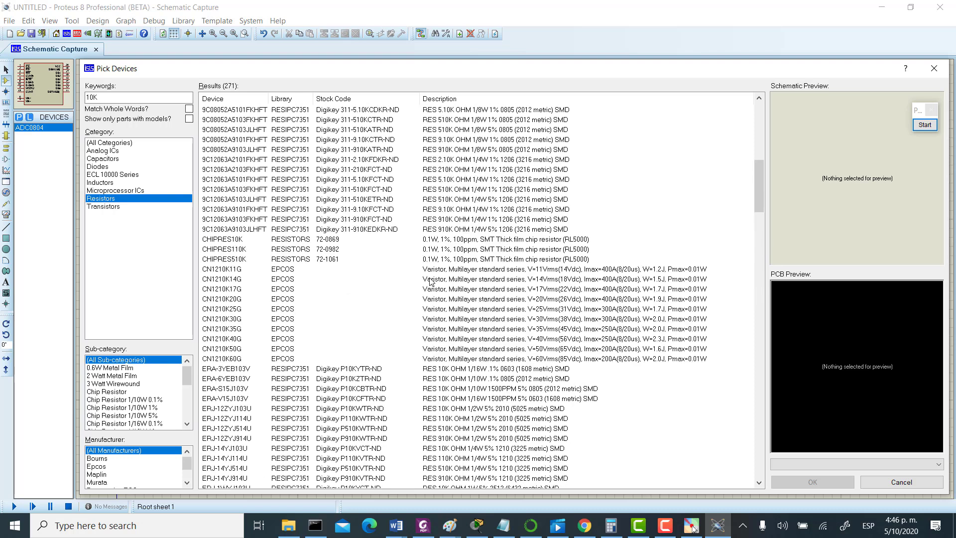
mouse_move(222, 254)
left_click(219, 242)
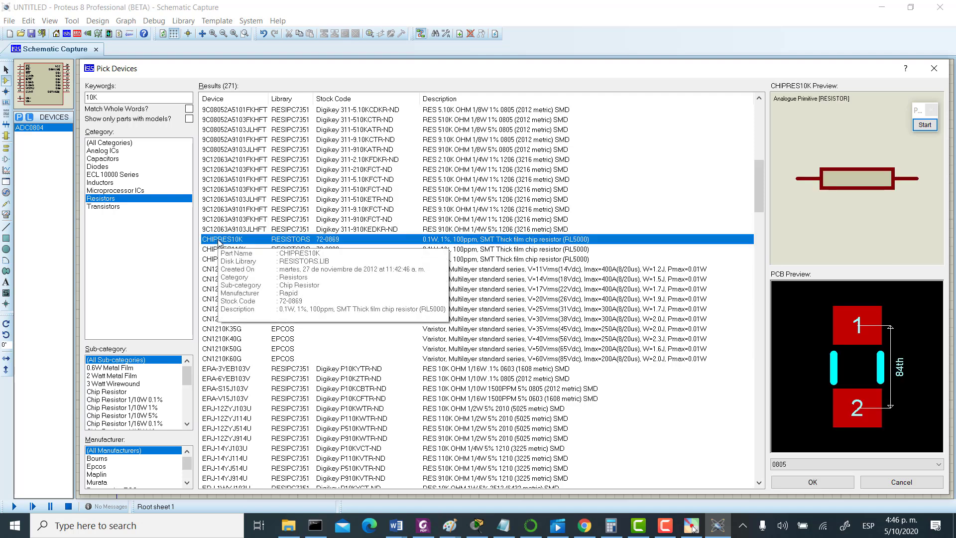
left_click(813, 482)
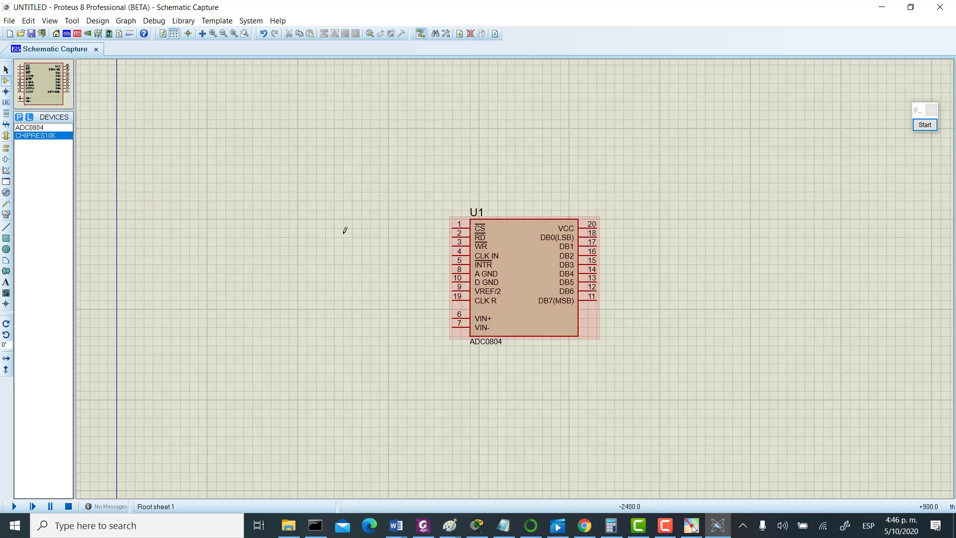
left_click(306, 242)
left_click(309, 245)
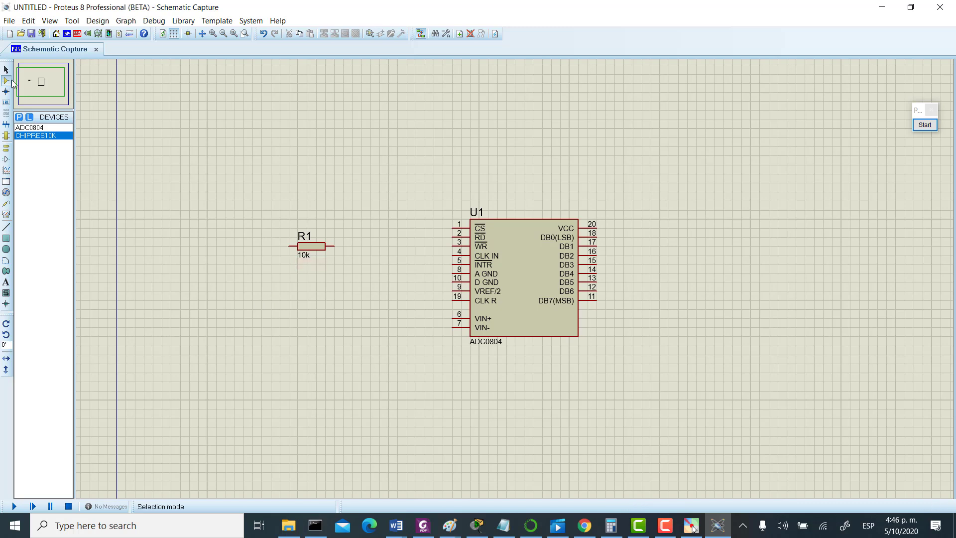
Search the device library for "ceramic 150pf" capacitors.
left_click(19, 117)
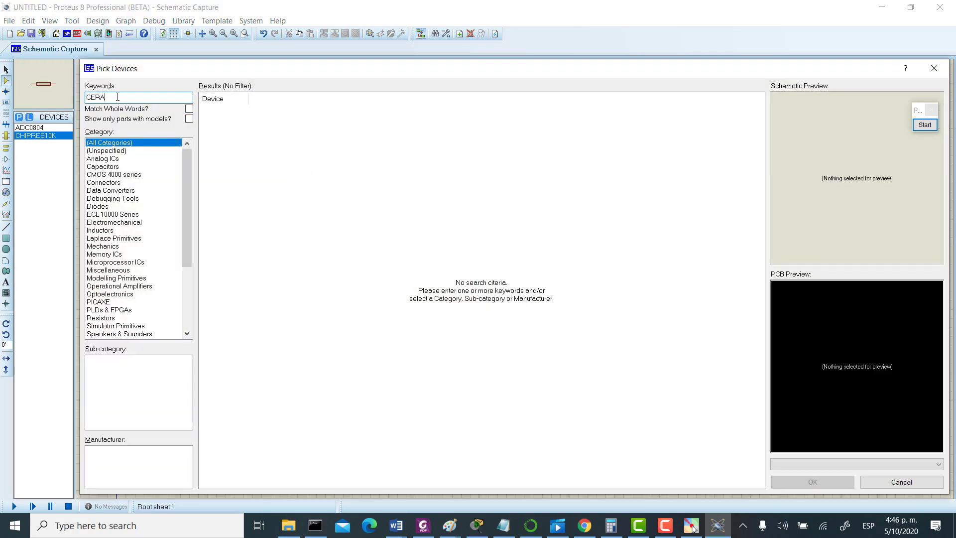
type("CERA")
key("BackSpace")
key("BackSpace")
key("BackSpace")
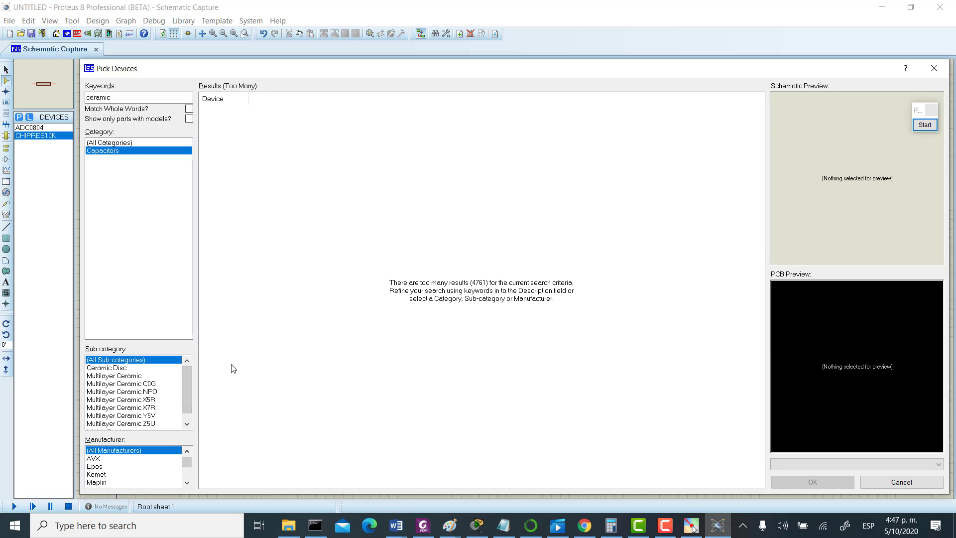
left_click(115, 97)
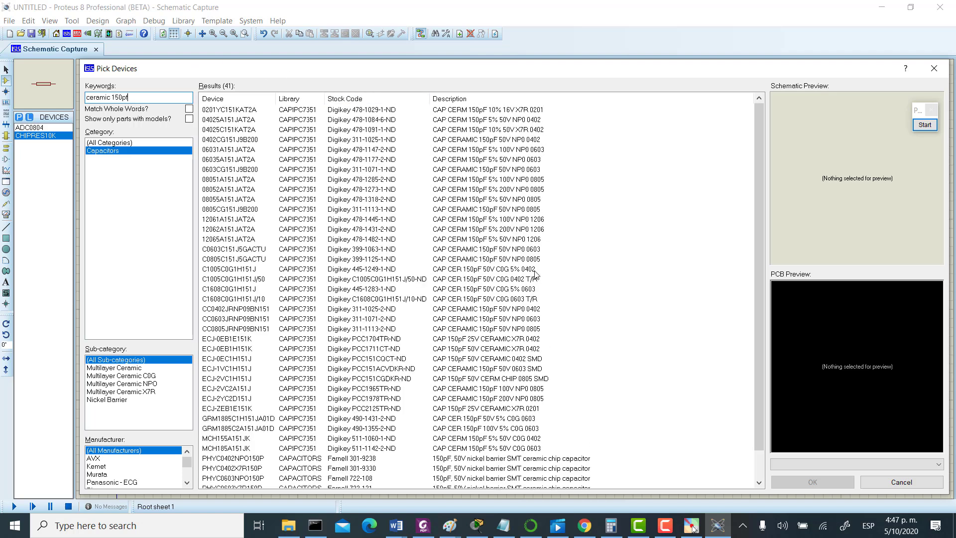
Pick the 0201YC151KAT2A 150 pF 16V X7R capacitor and place one to the left of resistor R1.
left_click(495, 112)
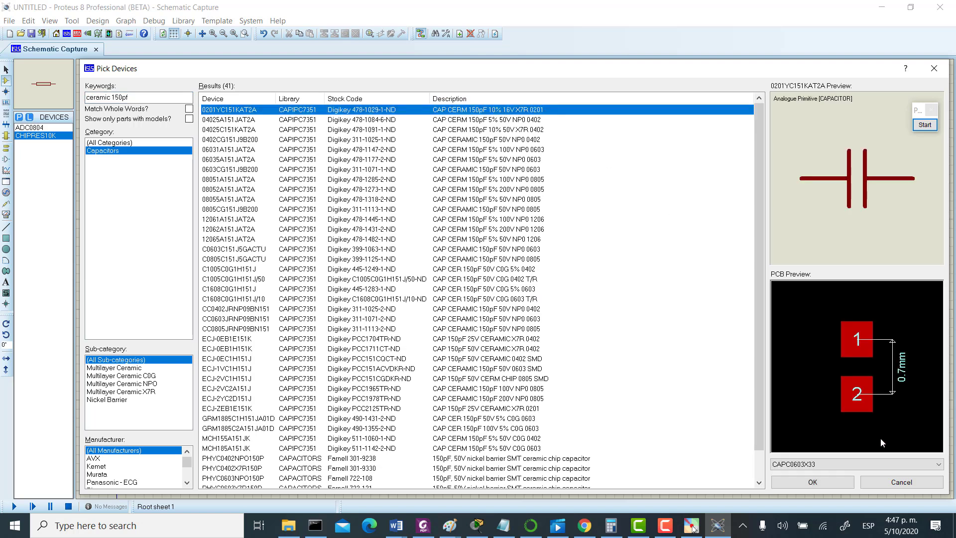
left_click(841, 483)
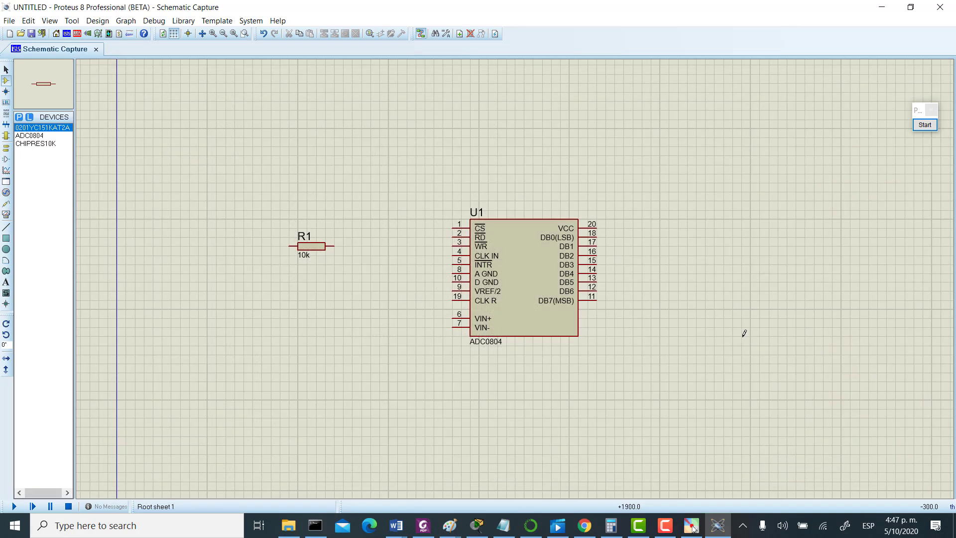
left_click(188, 243)
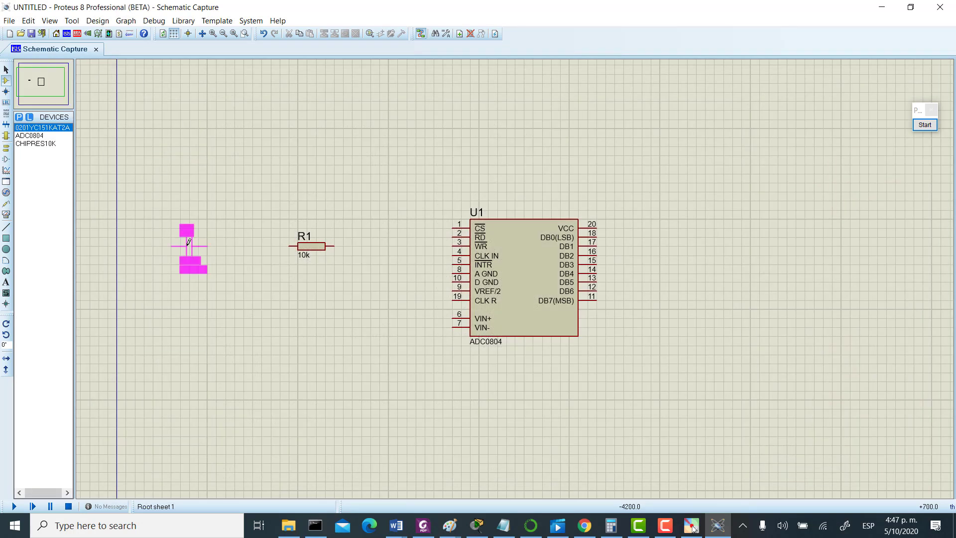
left_click(189, 242)
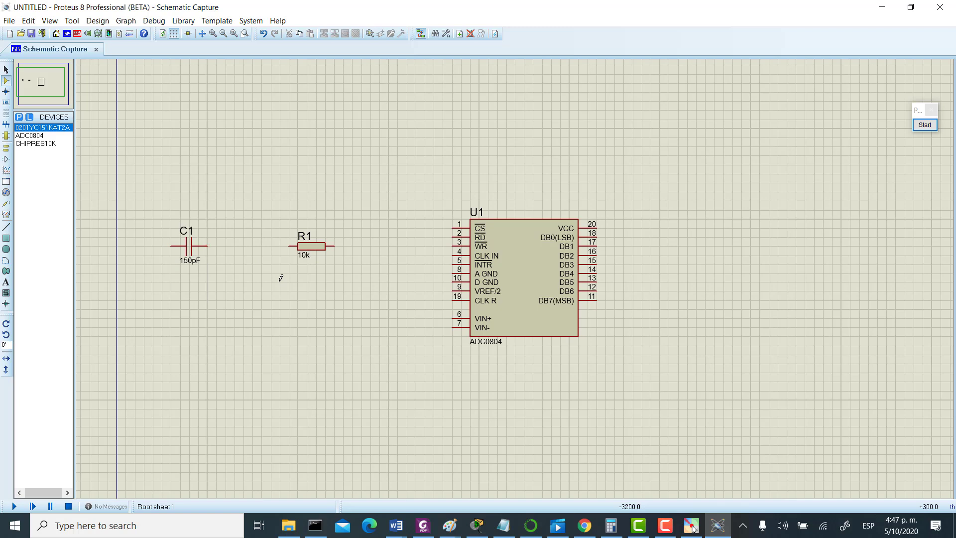
left_click(314, 251)
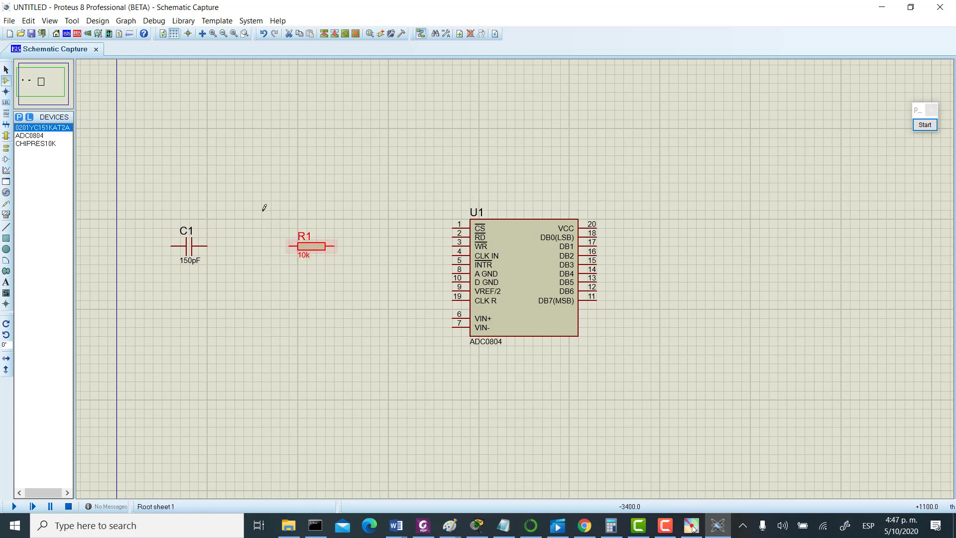
double_click(311, 246)
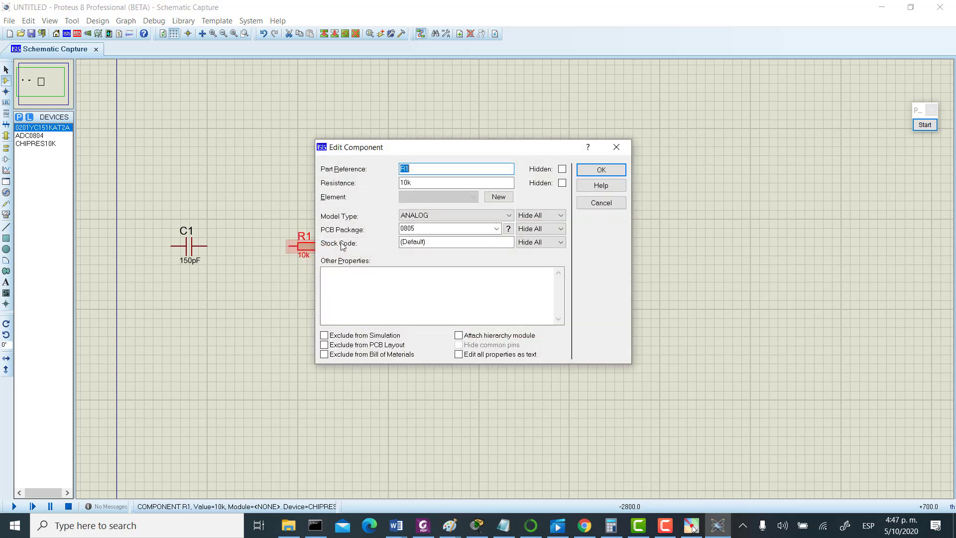
left_click(618, 149)
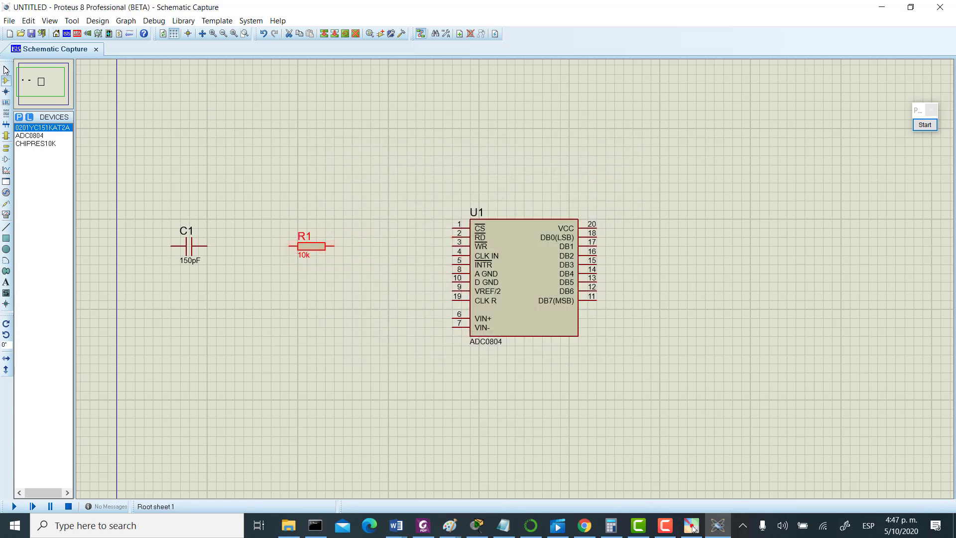
Move resistor R1 down and closer to the ADC0804, level with its CLK R pin.
left_click(6, 70)
left_click_drag(307, 243, 361, 297)
key("ctrl+z")
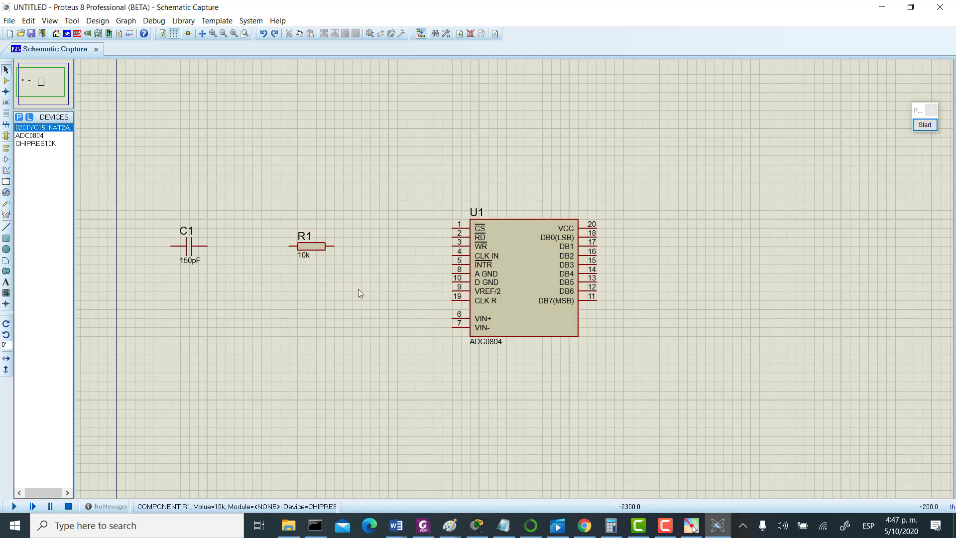
left_click(316, 257)
left_click_drag(317, 256, 372, 309)
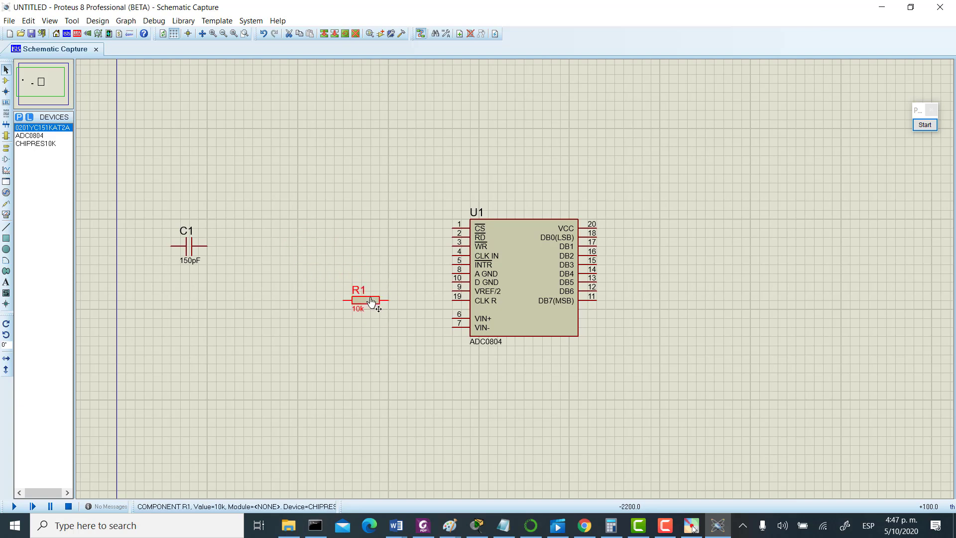
left_click(403, 320)
Move capacitor C1 down and right, in line with resistor R1 on its left side.
left_click(188, 249)
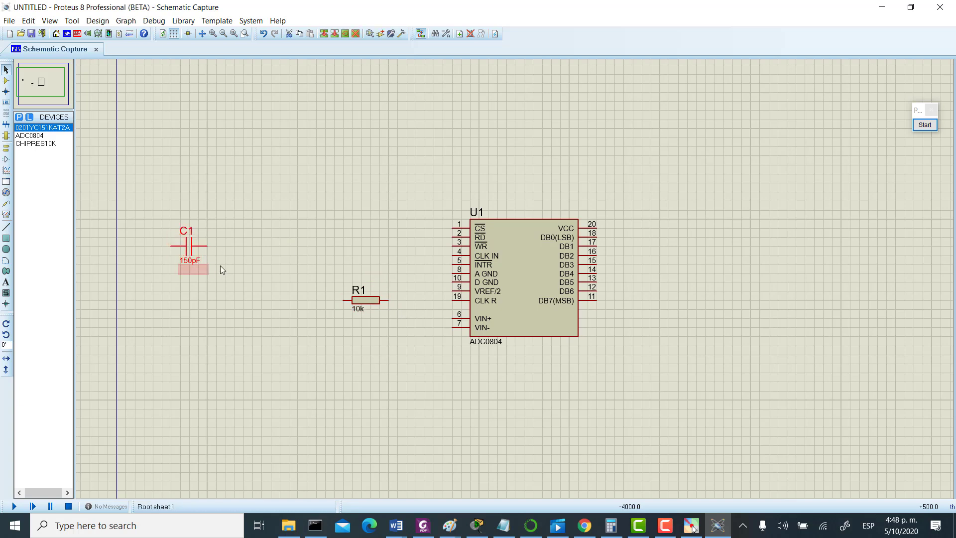
left_click_drag(187, 247, 279, 300)
double_click(277, 285)
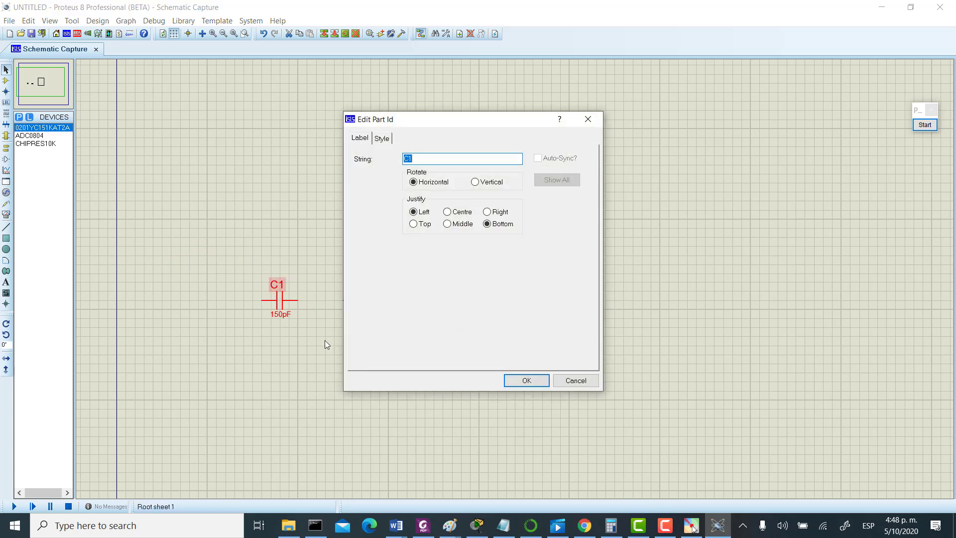
key("Return")
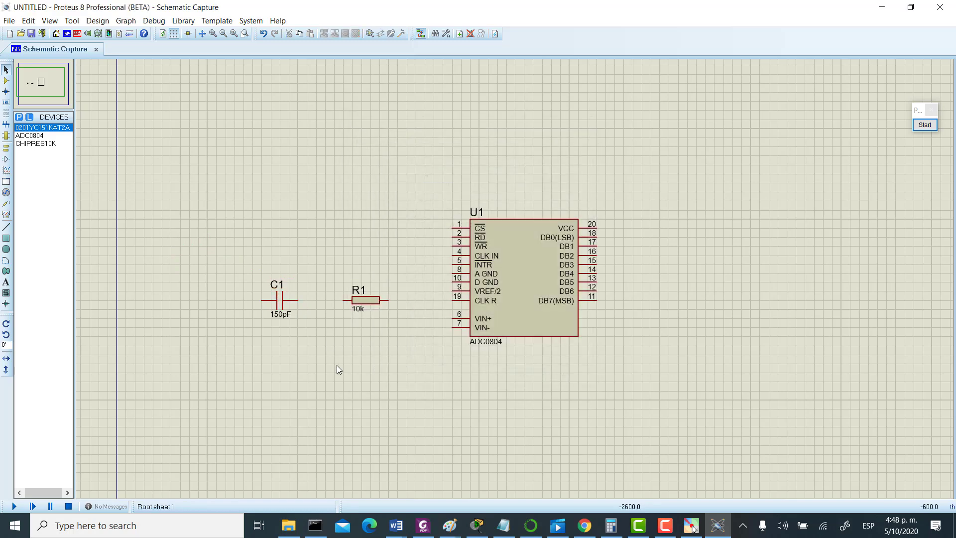
Check the Basic A/D Tester circuit in the Foxit PhantomPDF datasheet, and back in Proteus place a GROUND terminal left of C1.
left_click(424, 526)
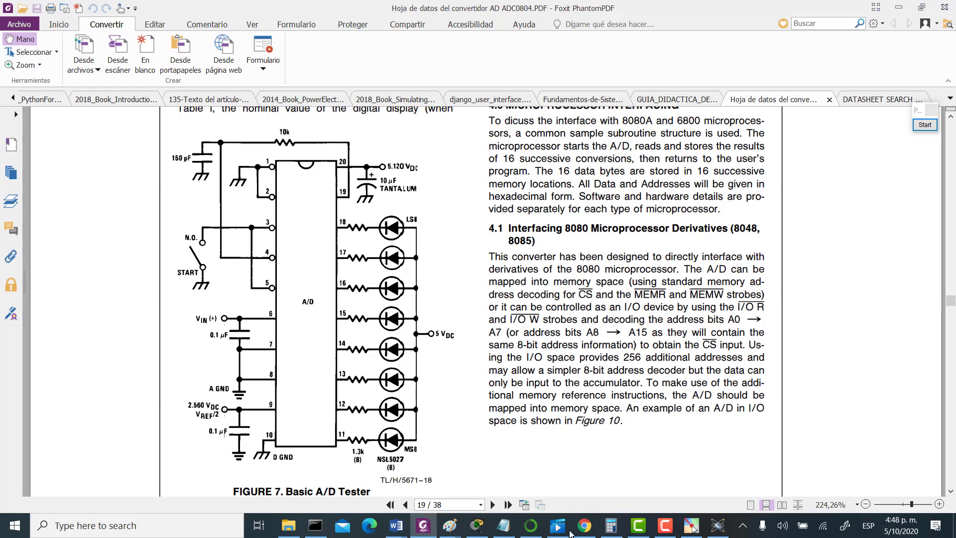
left_click(717, 525)
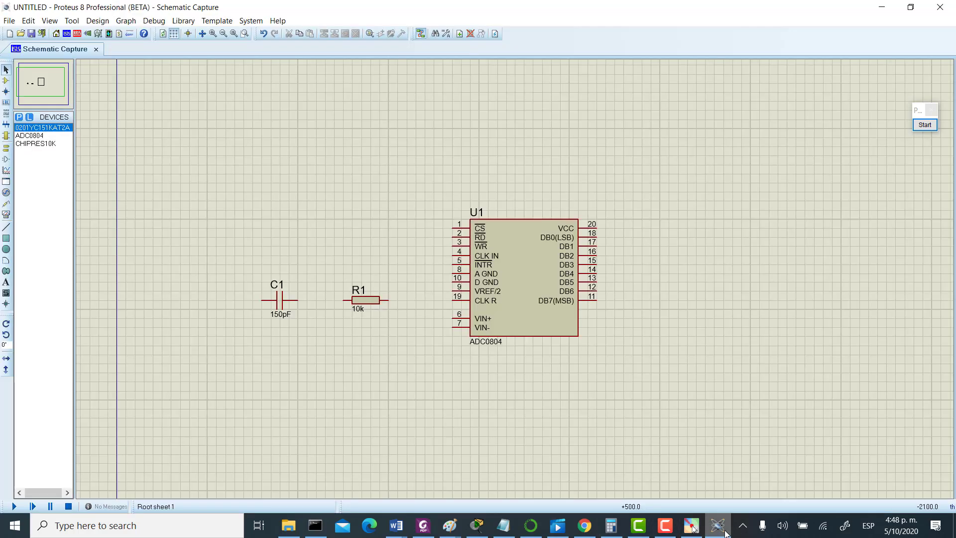
left_click(8, 148)
left_click(39, 168)
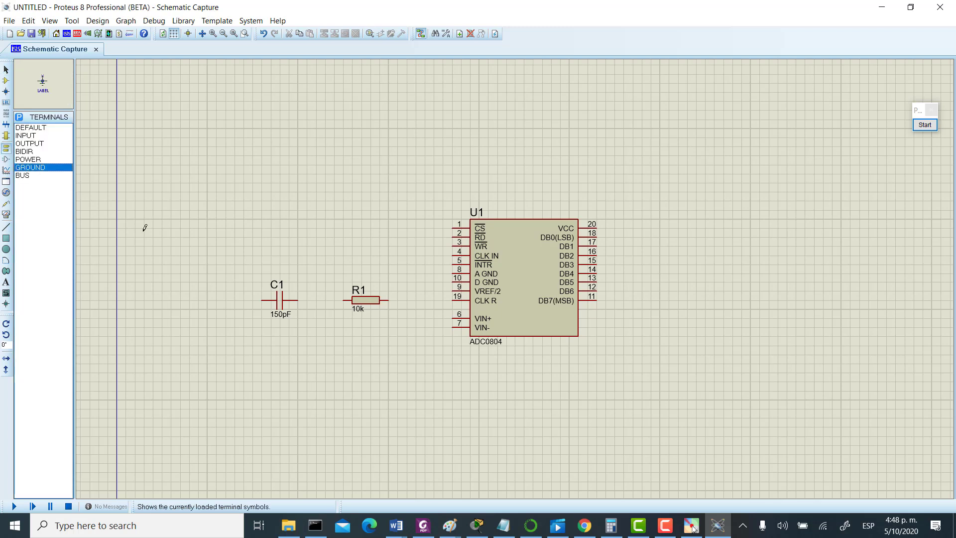
left_click(200, 300)
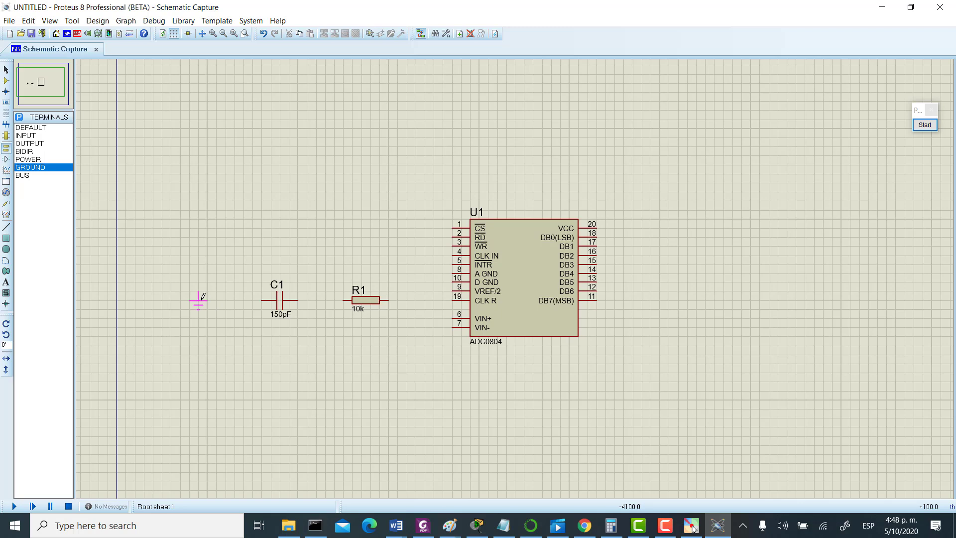
left_click(198, 301)
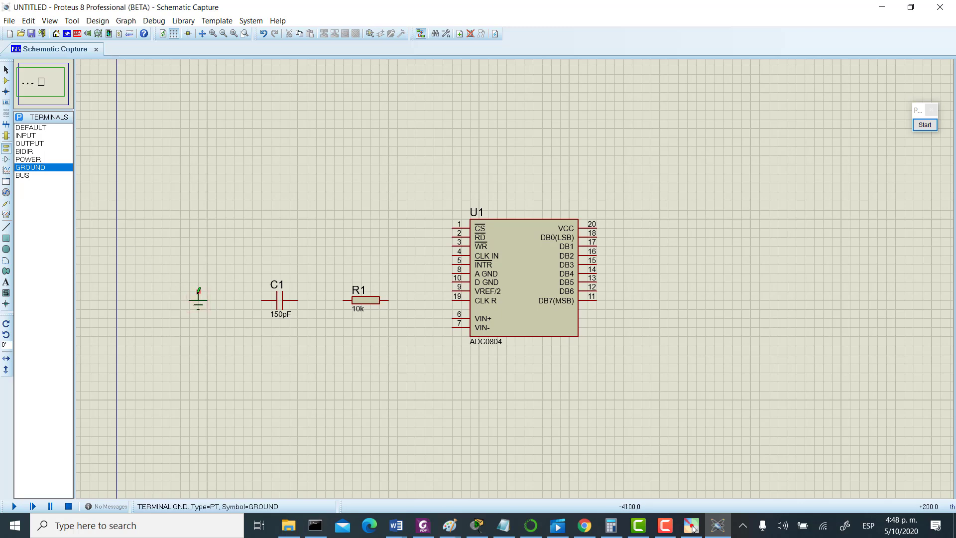
Rotate the ground terminal clockwise so its pin faces capacitor C1.
left_click(198, 304)
right_click(198, 300)
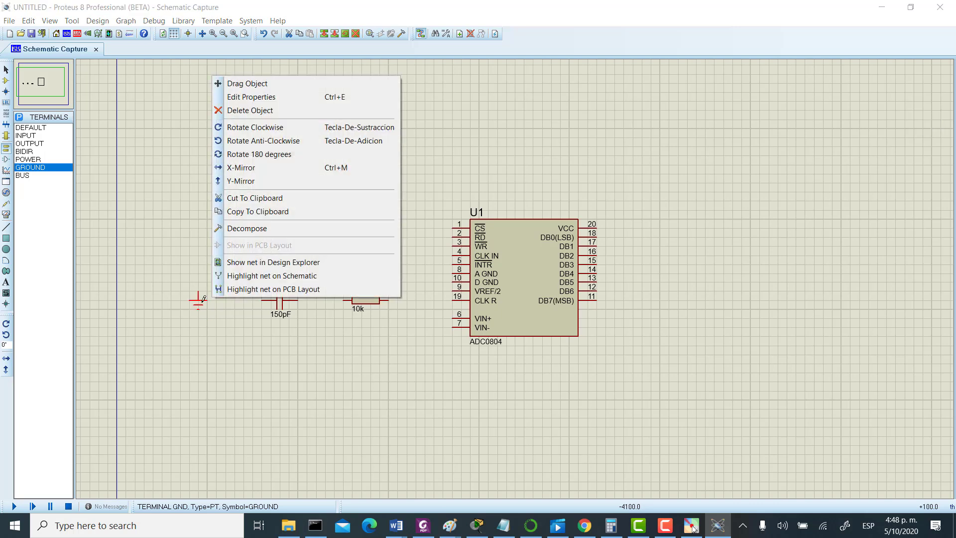
left_click(253, 128)
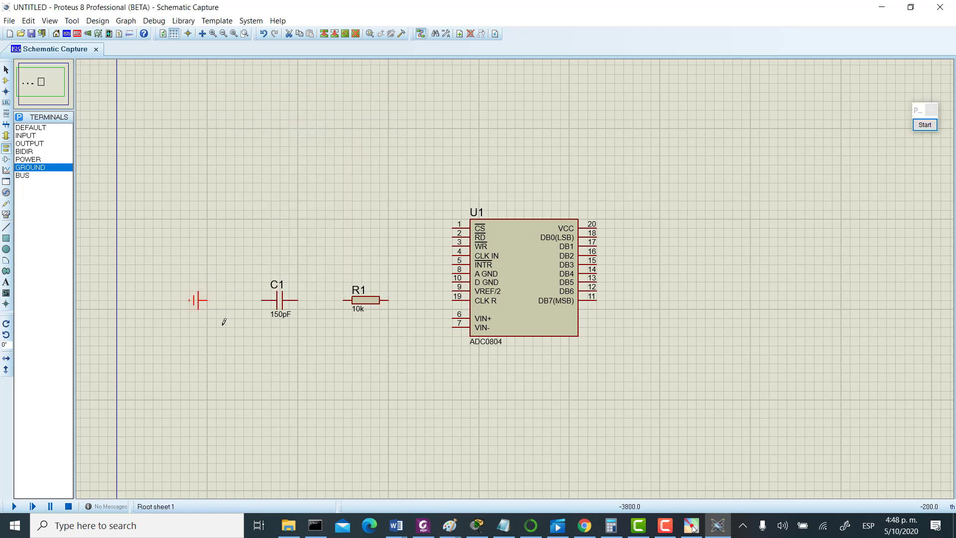
left_click(231, 323)
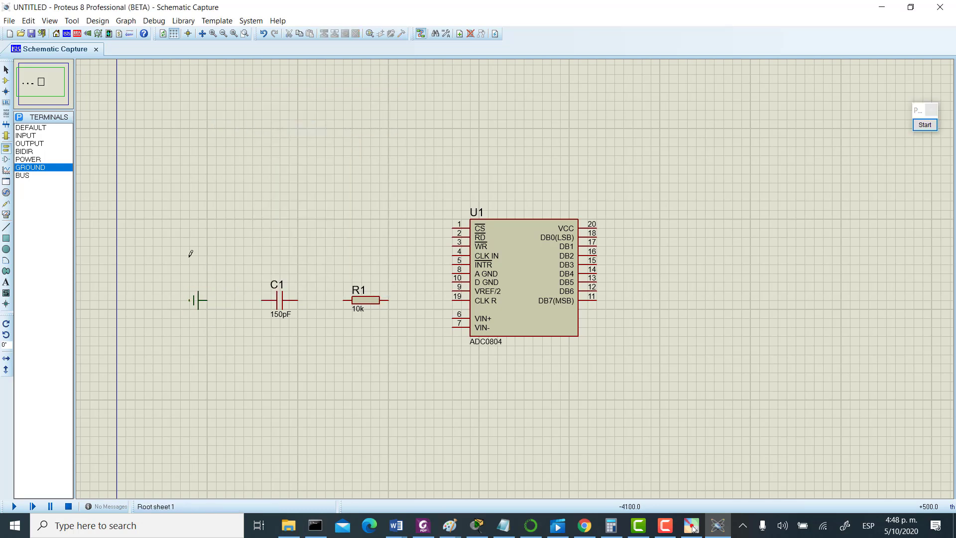
Wire the ground terminal to C1's left pin and C1's right pin to R1's left pin.
left_click(6, 70)
left_click(209, 301)
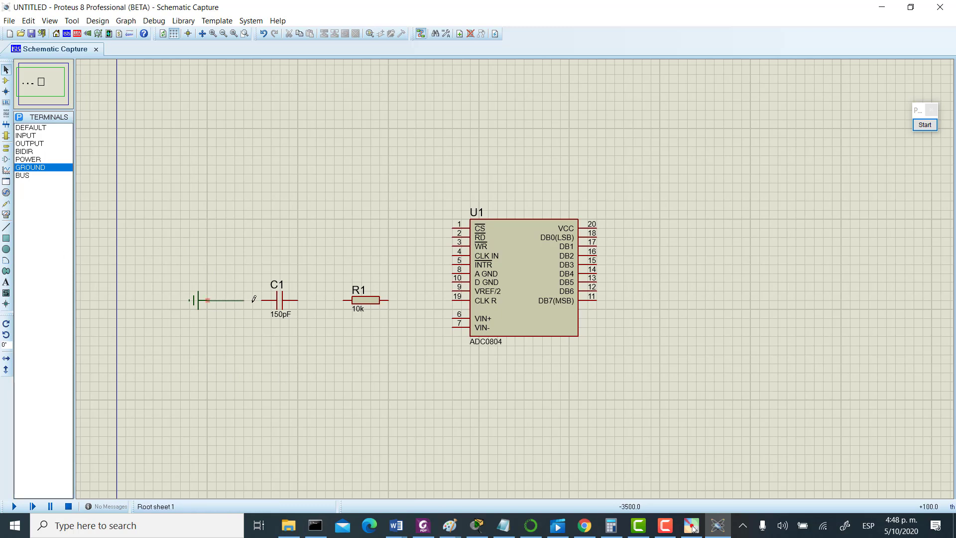
left_click(298, 300)
left_click(344, 300)
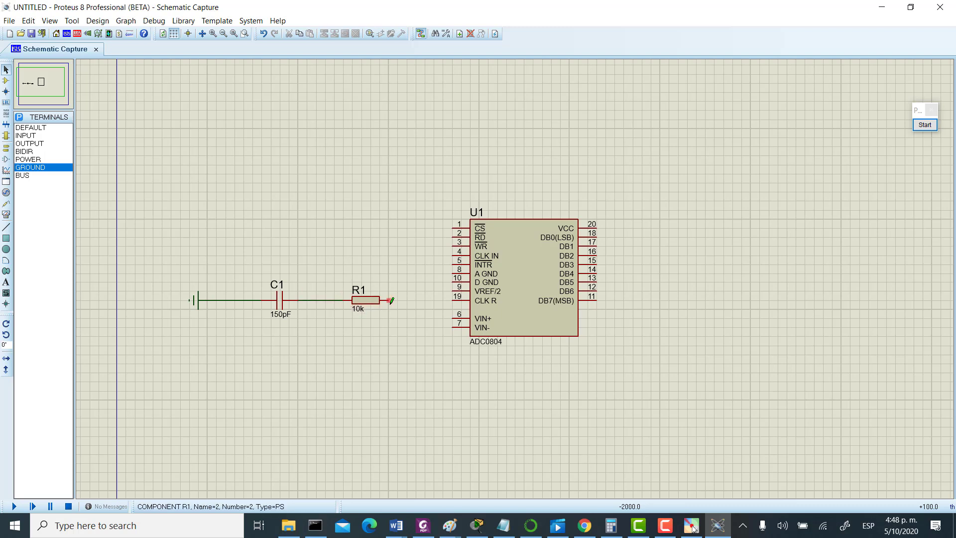
Wire R1's free pin to U1's CLK R pin 19, and CLK IN pin 4 to the node between C1 and R1.
left_click(393, 300)
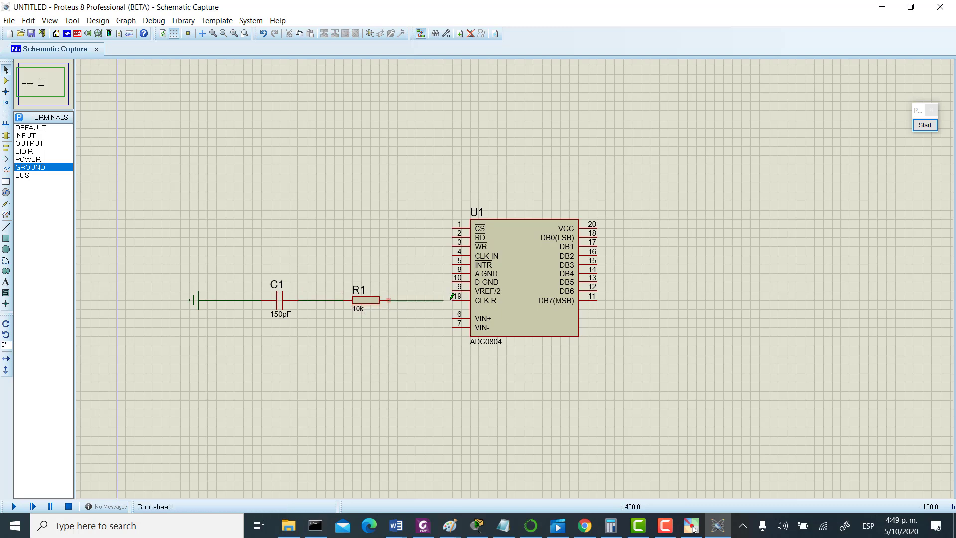
left_click(452, 300)
left_click(452, 255)
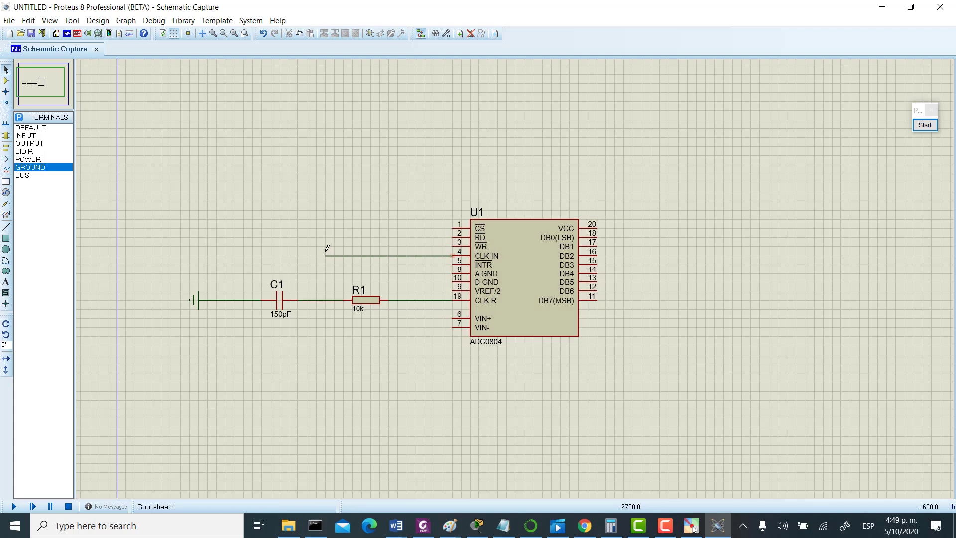
left_click(325, 300)
Switch to the ADC0804 datasheet in Foxit PhantomPDF and check the Basic A/D Tester circuit.
left_click(428, 530)
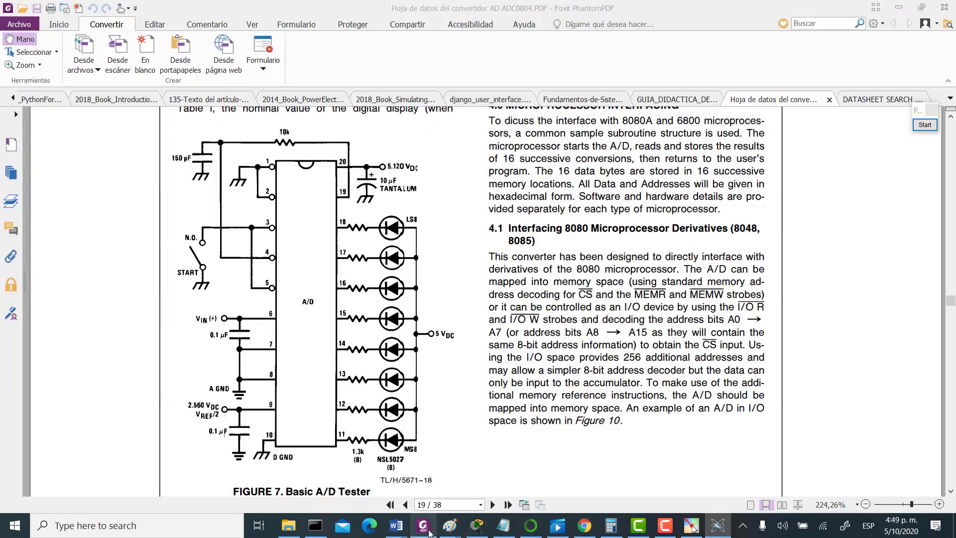
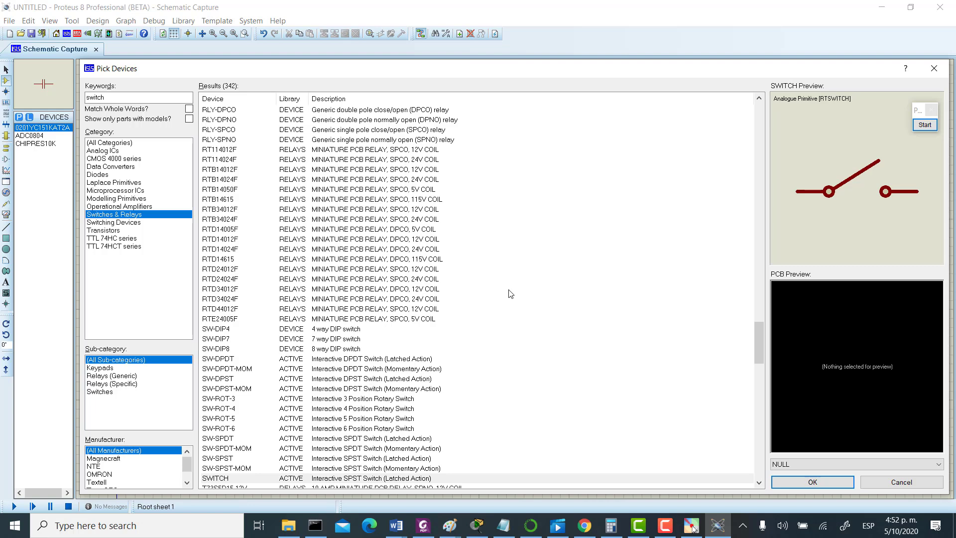
Pick the SWITCH device (Interactive SPST, latched action) from the library and place it above capacitor C1.
scroll(511, 294, "down", 1)
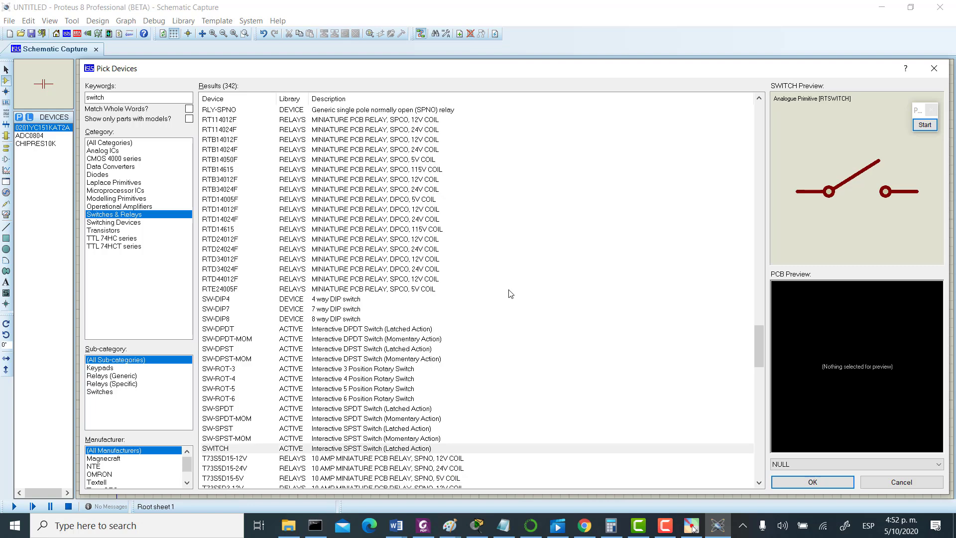
scroll(510, 293, "down", 2)
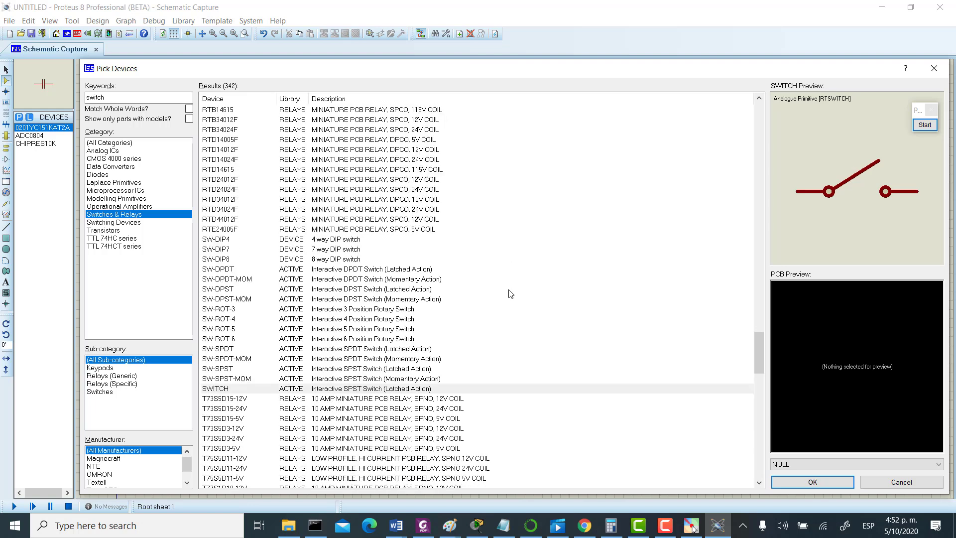
left_click(351, 391)
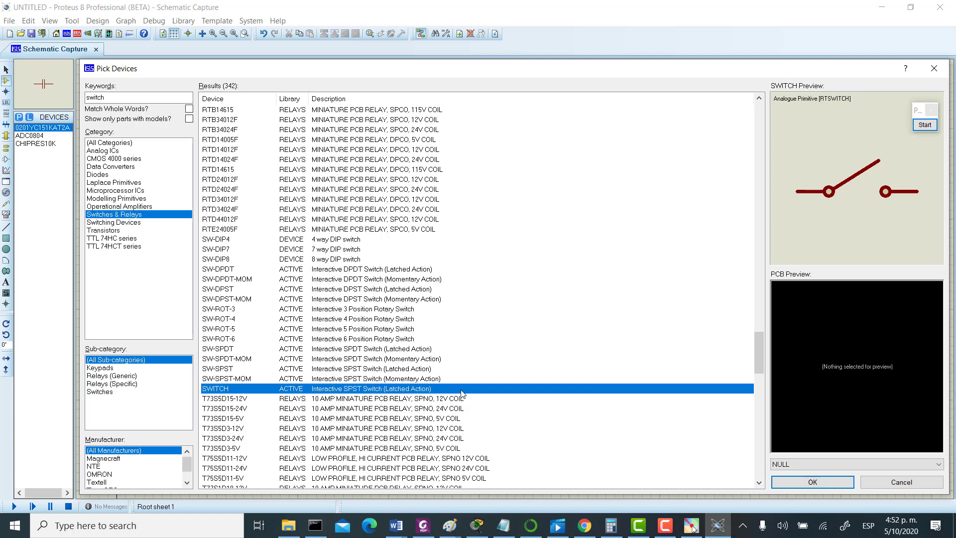
left_click(792, 482)
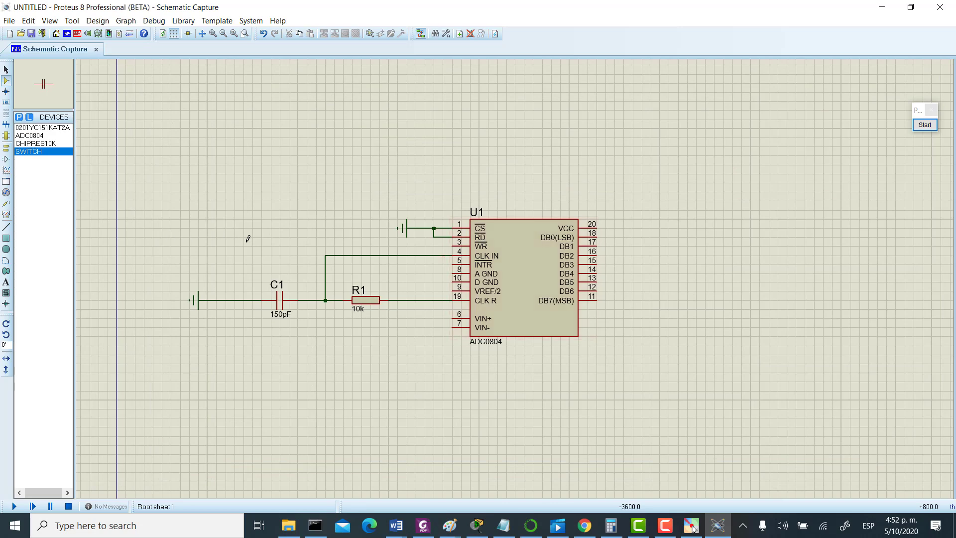
left_click(242, 239)
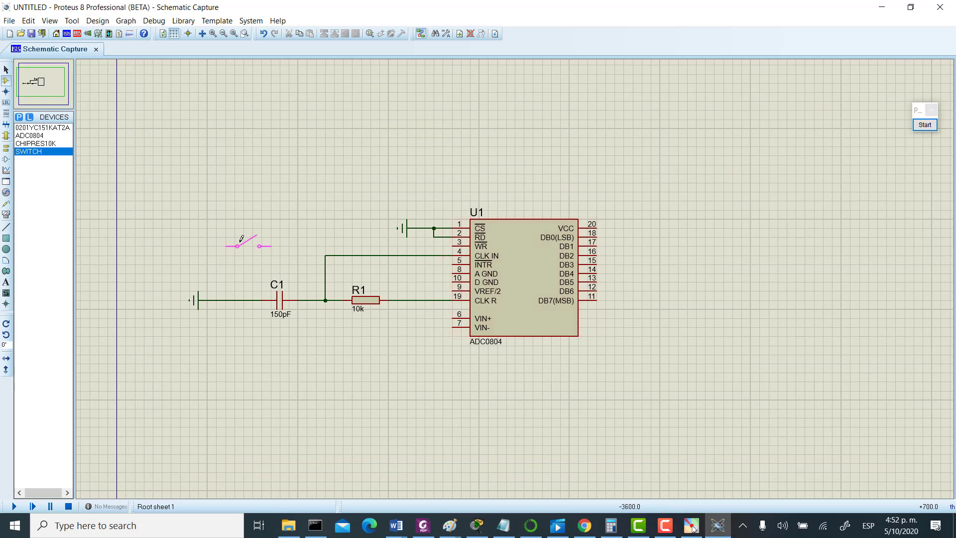
left_click(263, 246)
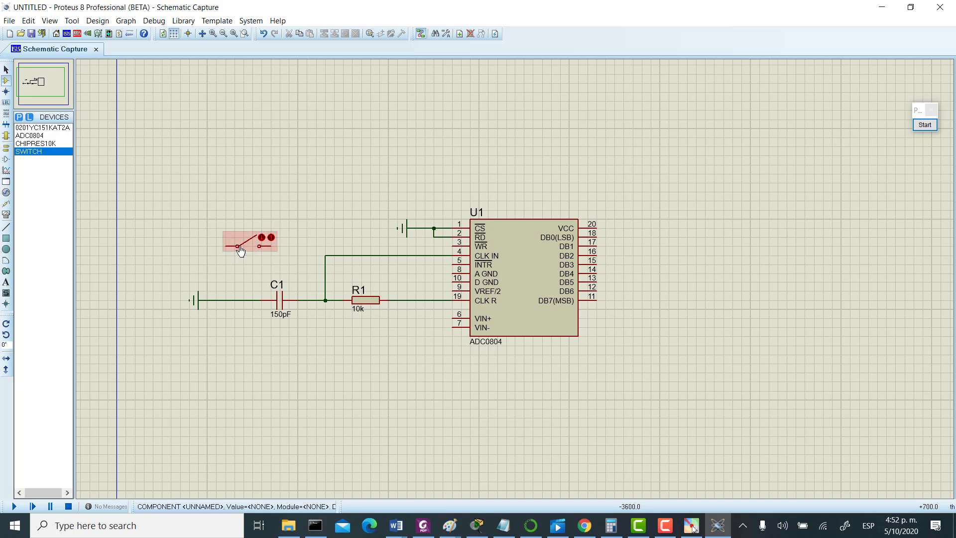
Rotate the switch clockwise by three quarter turns so it stands vertically.
right_click(239, 250)
left_click(285, 217)
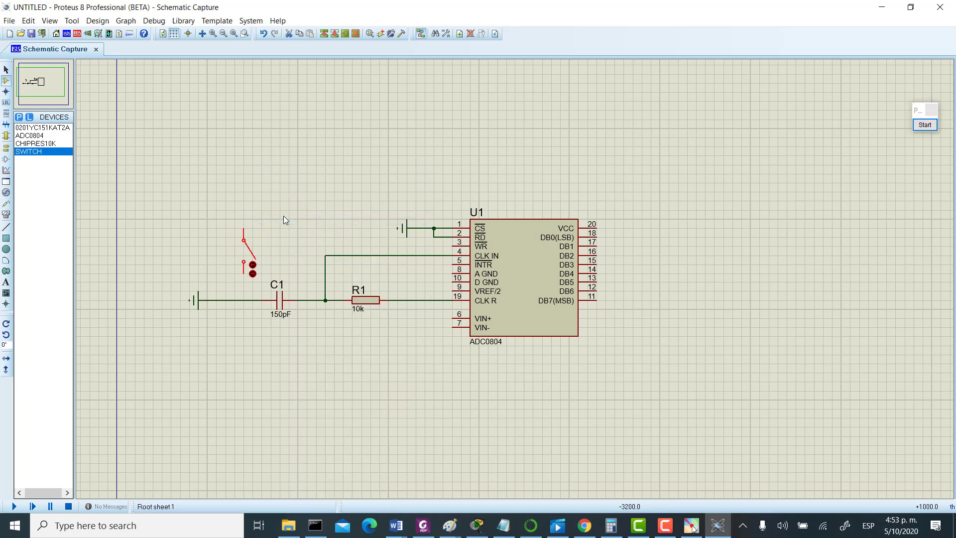
right_click(240, 252)
left_click(286, 218)
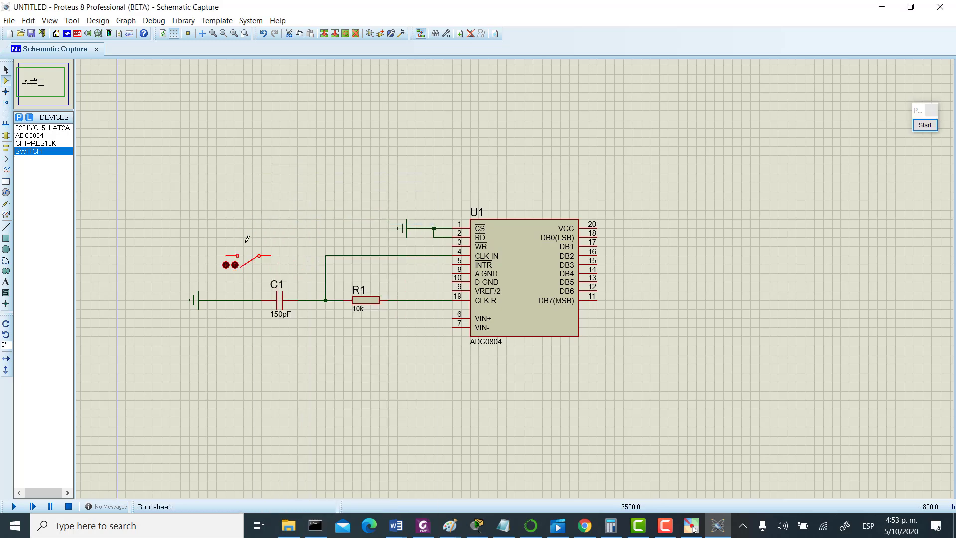
right_click(258, 257)
left_click(295, 219)
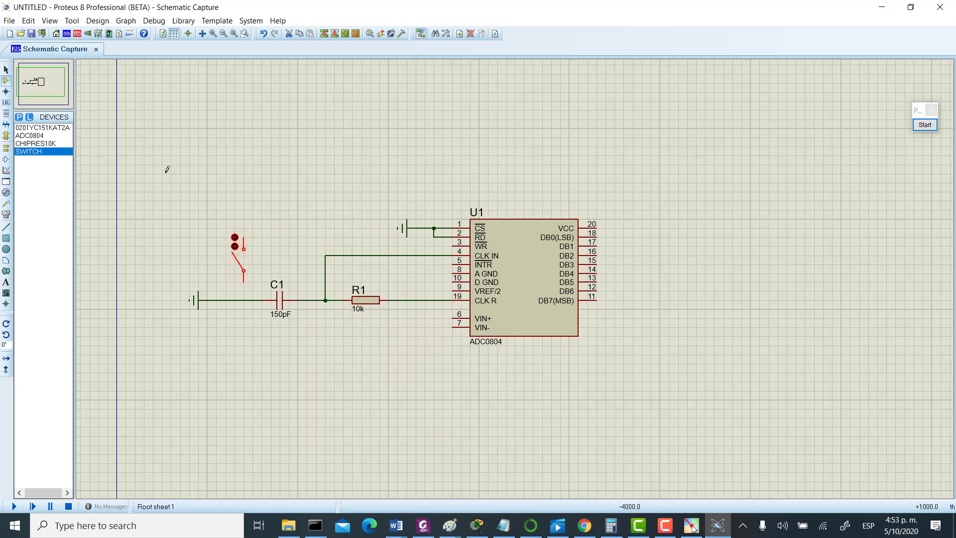
Move the vertical switch slightly down and rotate it clockwise back to horizontal.
left_click(6, 70)
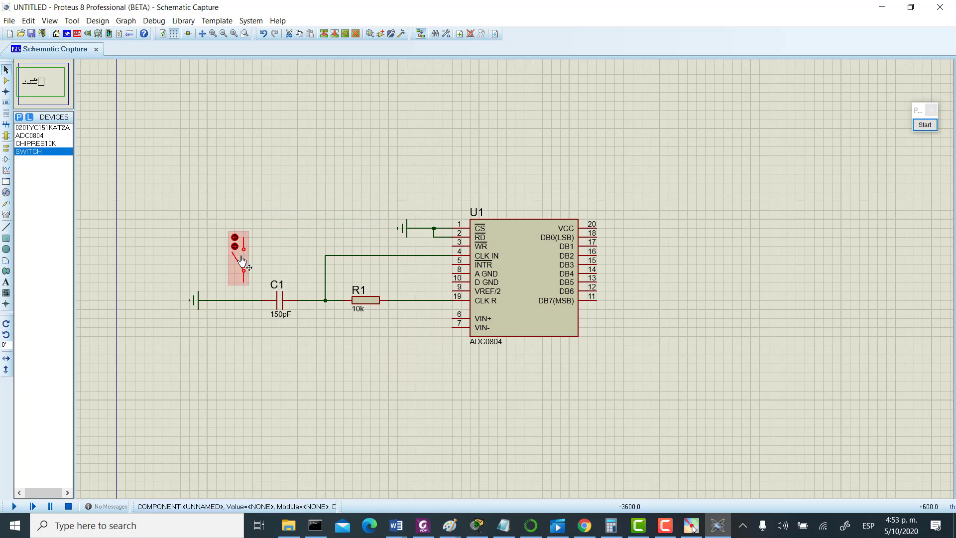
double_click(241, 256)
left_click(625, 171)
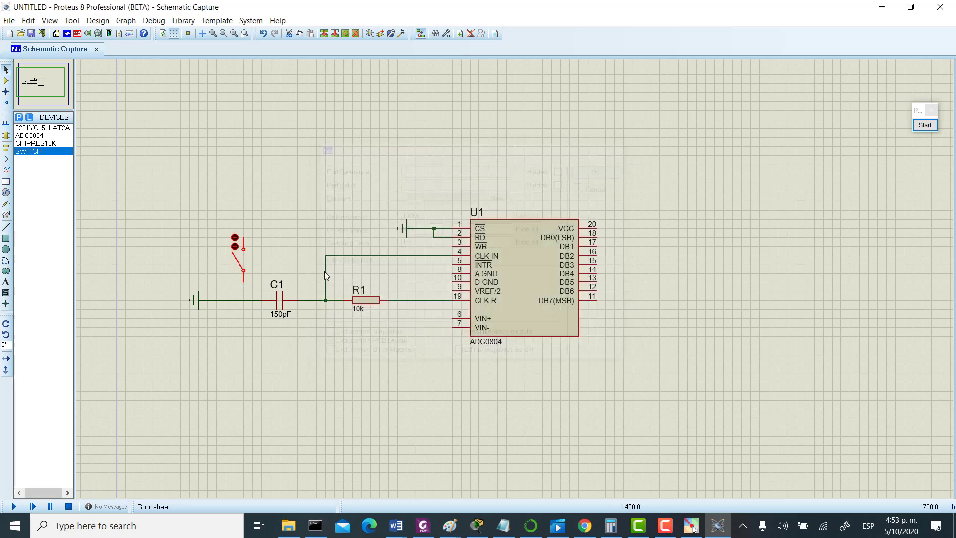
left_click_drag(241, 256, 241, 265)
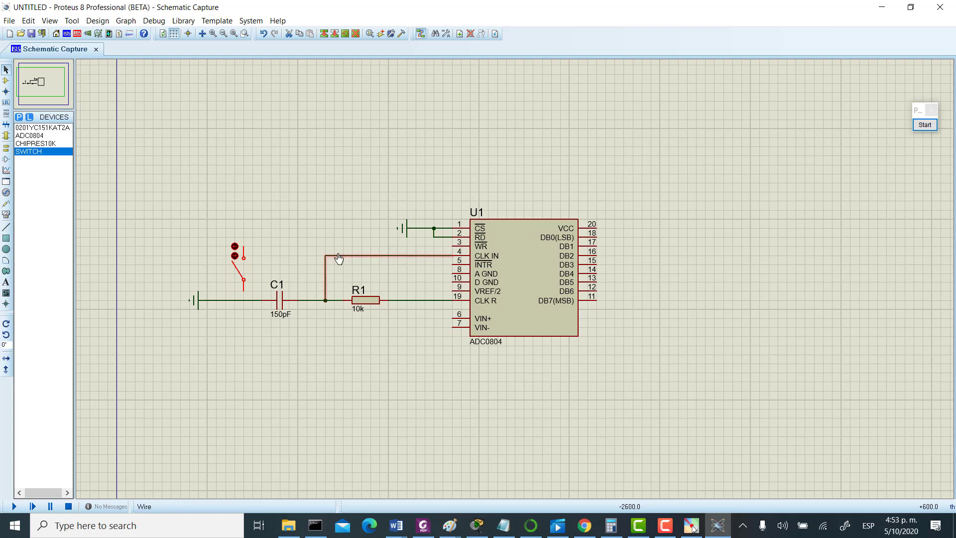
right_click(238, 269)
left_click(289, 218)
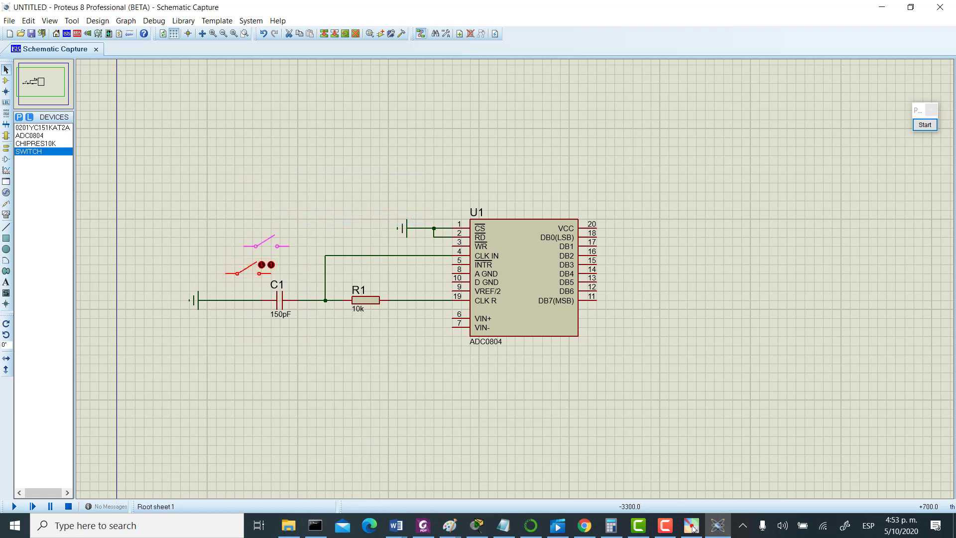
Move the switch level with U1's WR pin 3 and wire its nearest contact to that pin.
left_click_drag(267, 239, 366, 247)
left_click(321, 214)
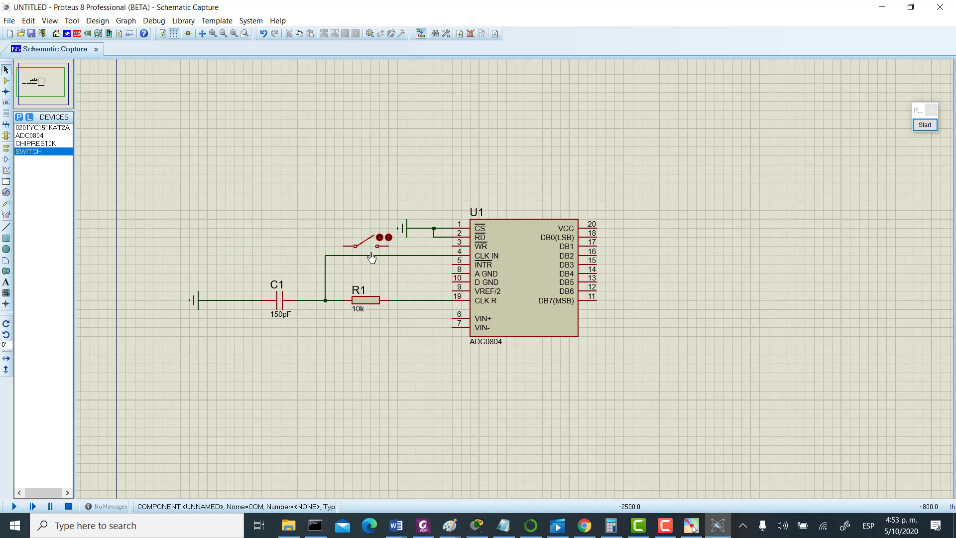
left_click(393, 246)
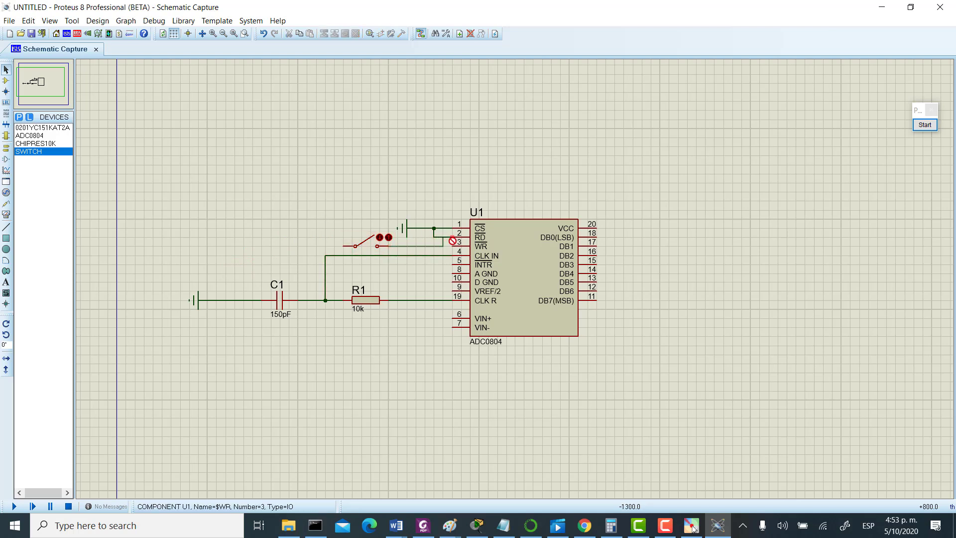
left_click(452, 246)
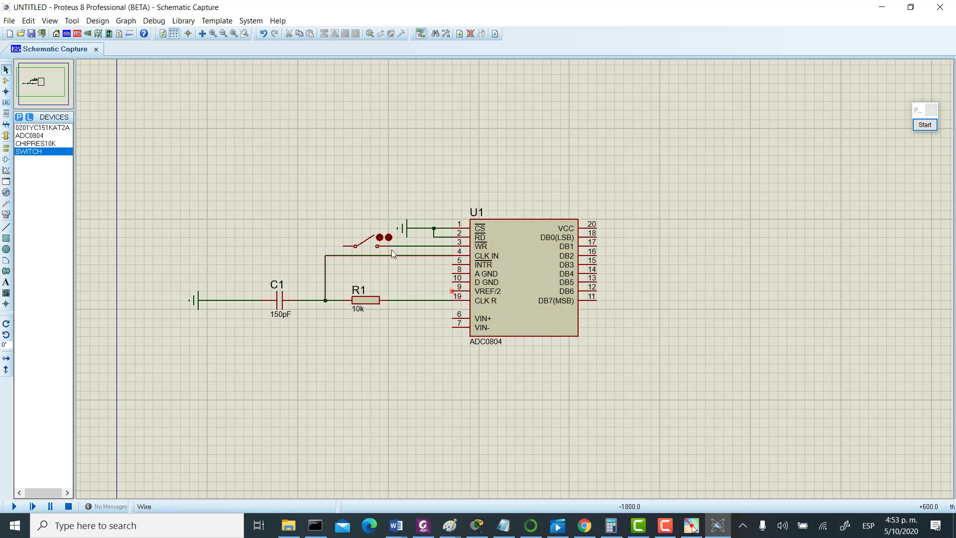
Test the switch by closing it and opening it again.
left_click(380, 238)
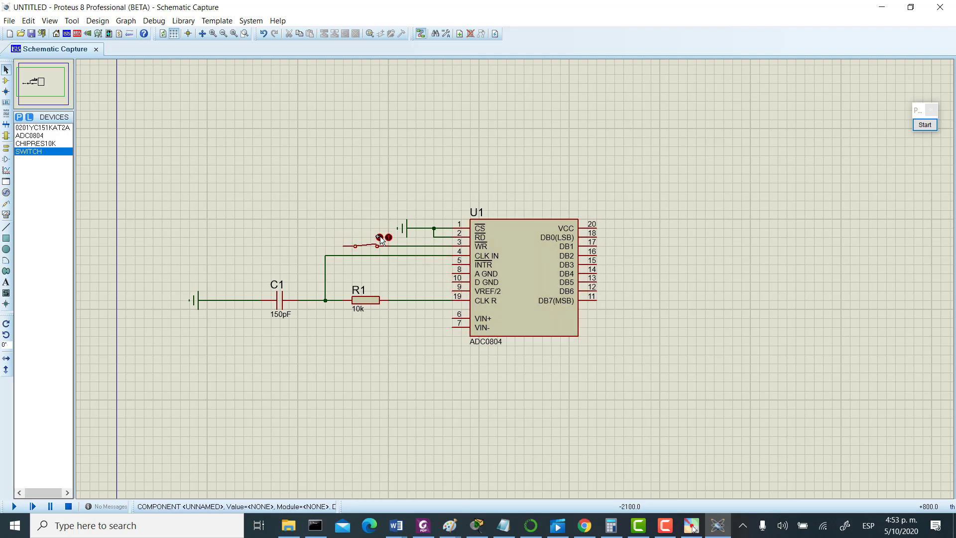
left_click(380, 238)
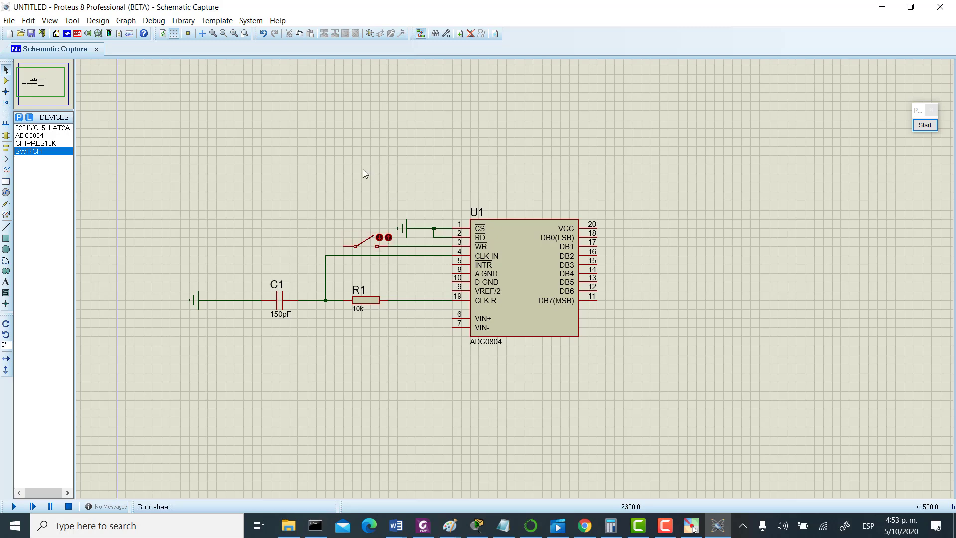
Check the Basic A/D Tester circuit in Foxit PhantomPDF, and back in Proteus place a POWER terminal above and left of the switch.
left_click(423, 525)
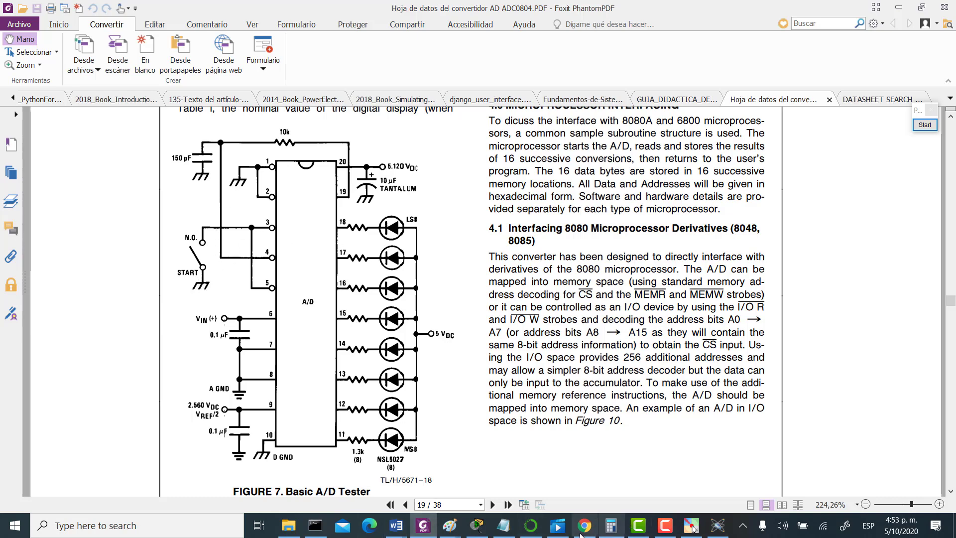
left_click(717, 526)
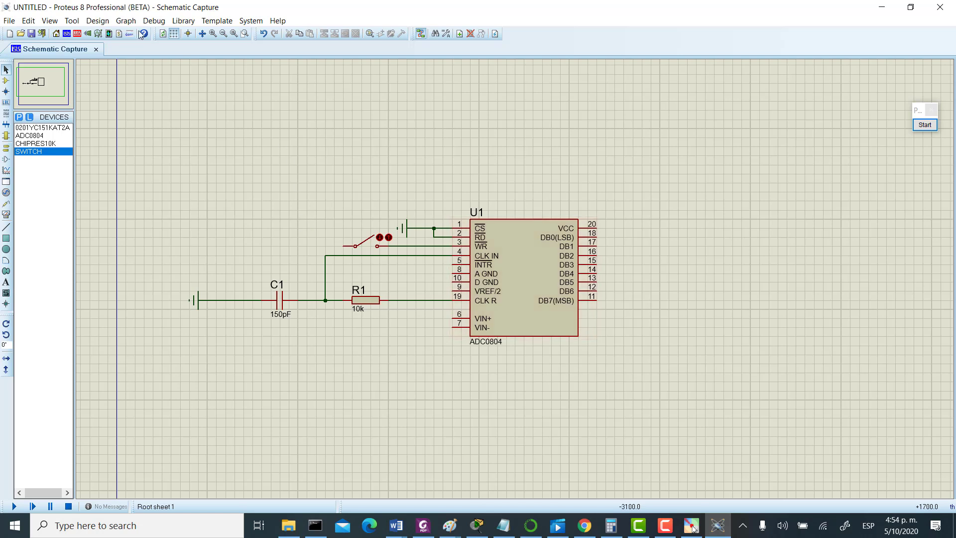
left_click(6, 148)
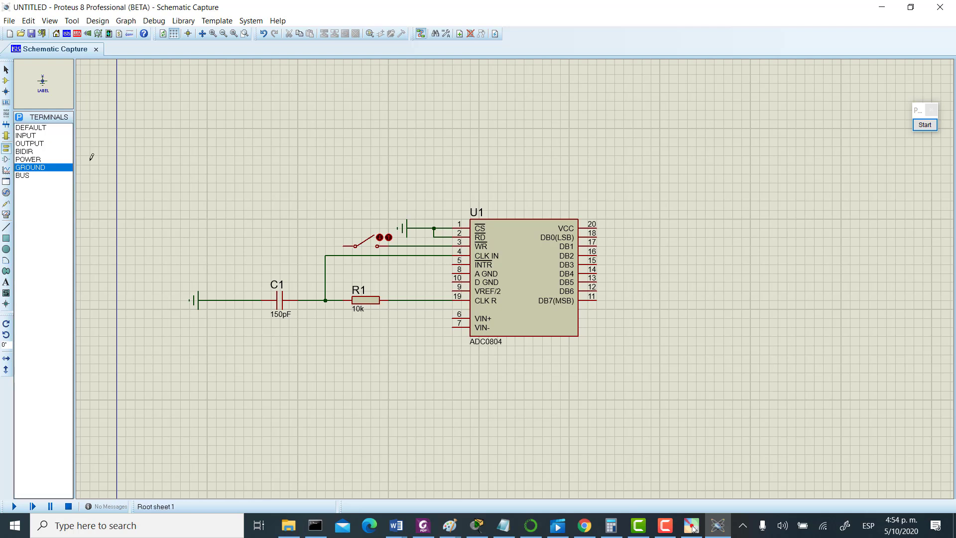
left_click(31, 160)
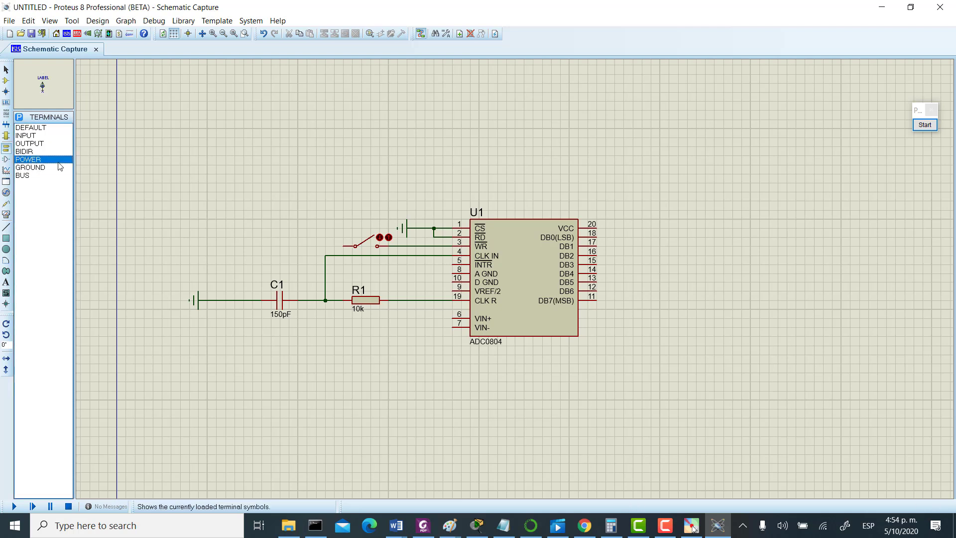
left_click(291, 166)
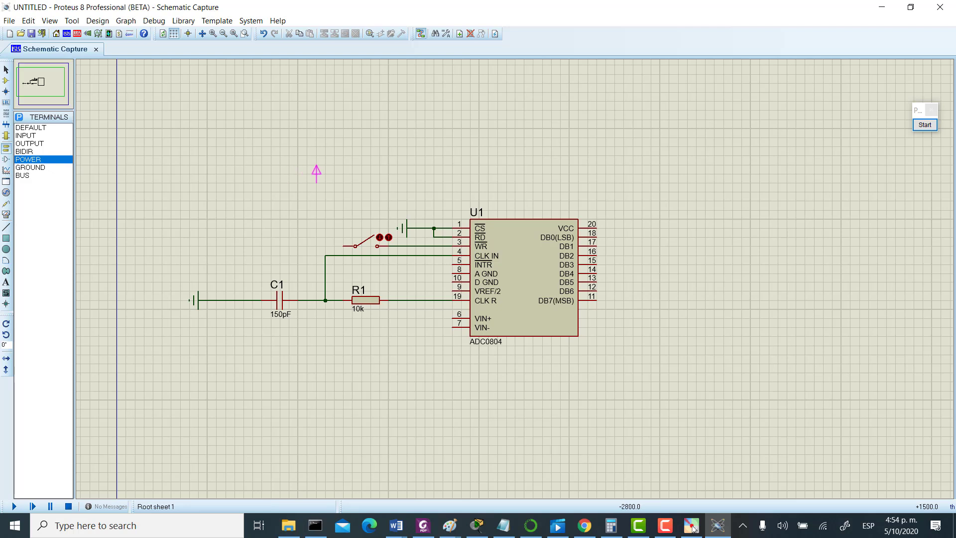
left_click(316, 192)
mouse_move(411, 534)
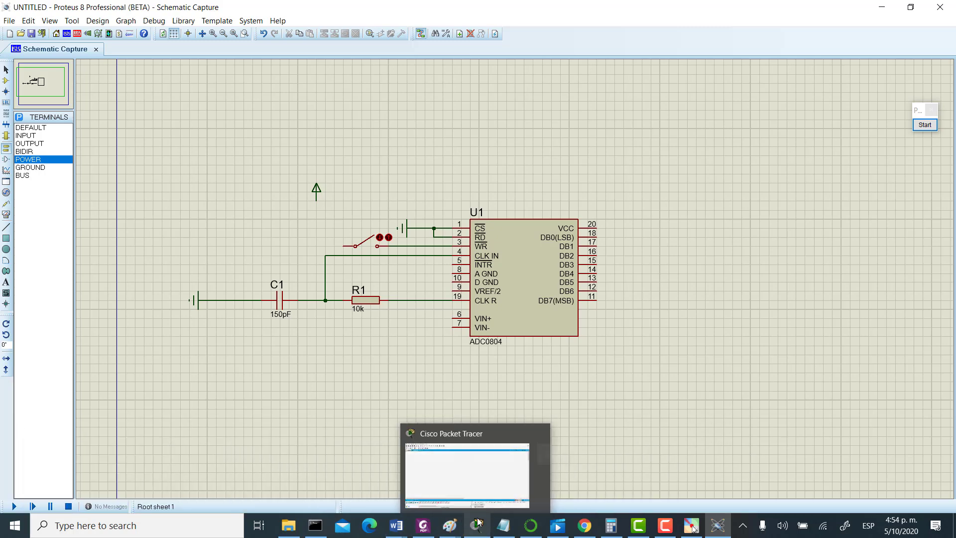
mouse_move(369, 534)
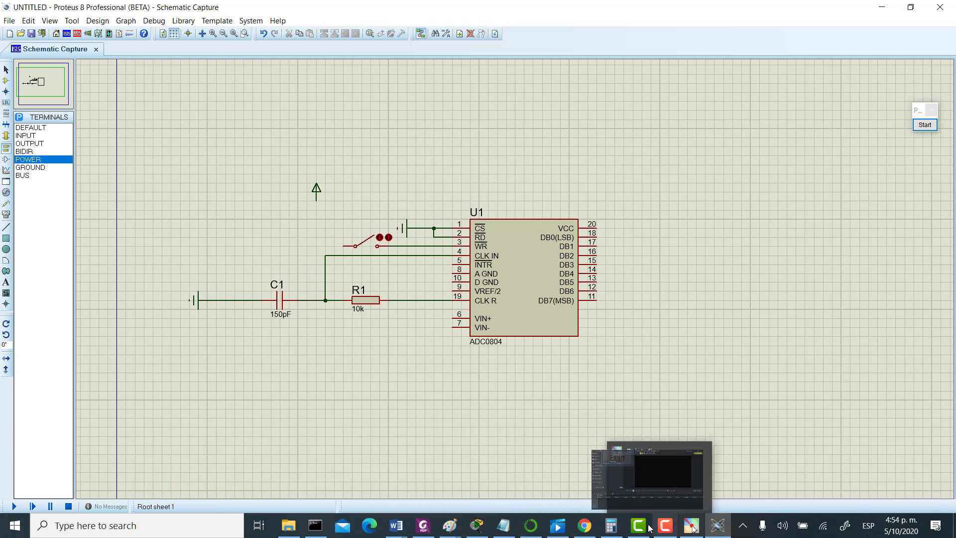
left_click(691, 526)
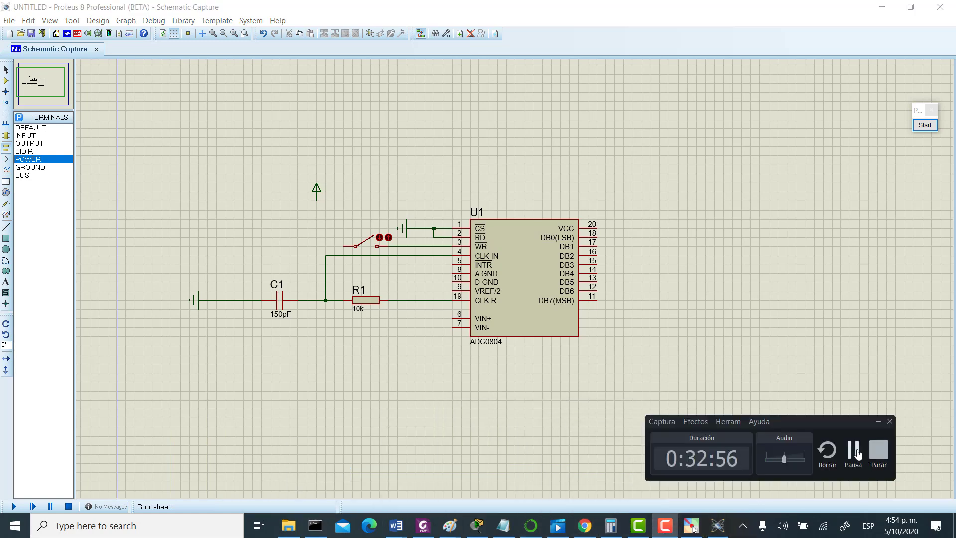
left_click(853, 450)
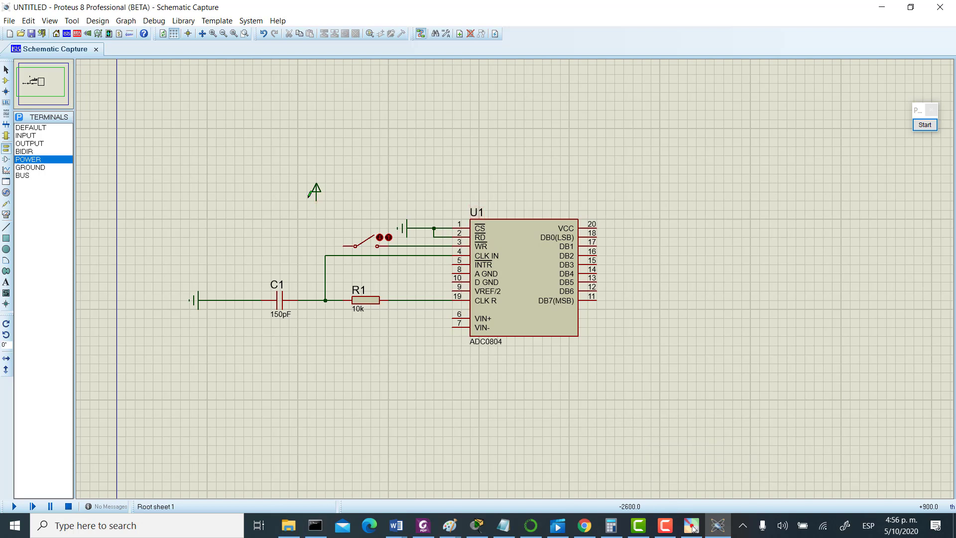
Examine the label and style settings of the POWER terminal above the switch.
left_click(6, 69)
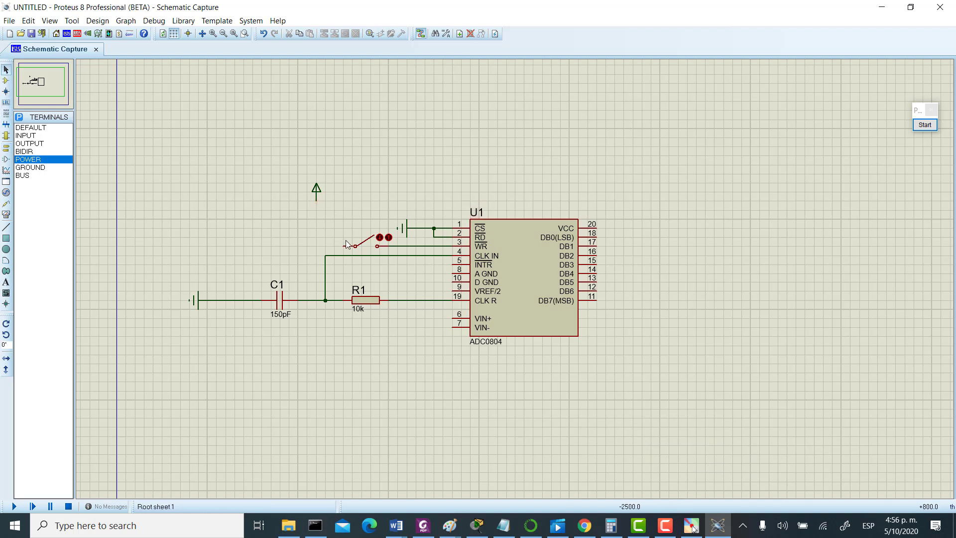
double_click(315, 192)
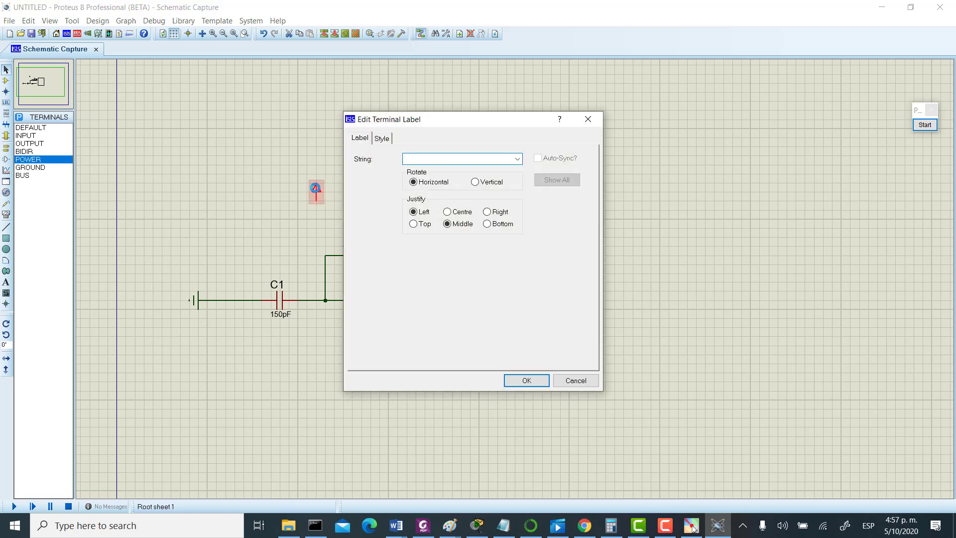
left_click(382, 139)
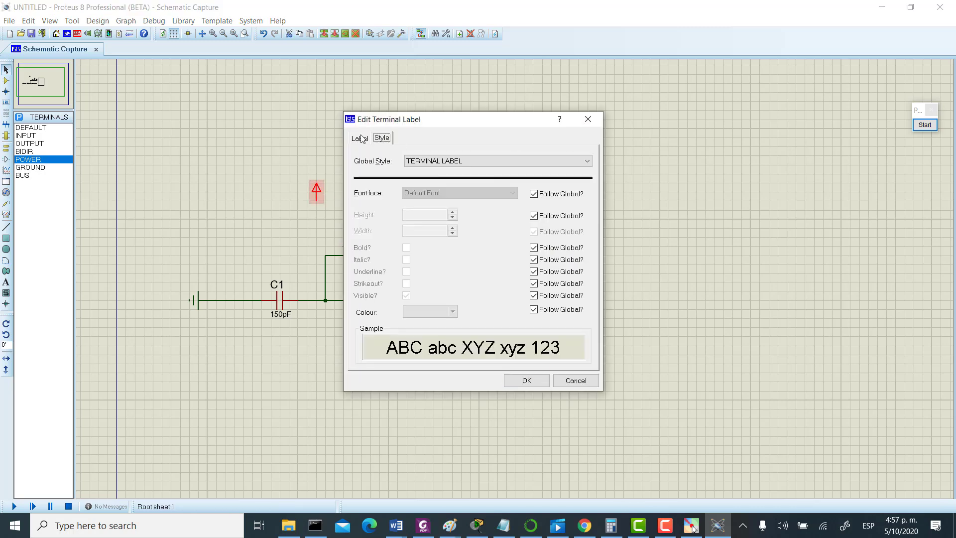
left_click(360, 138)
left_click(588, 120)
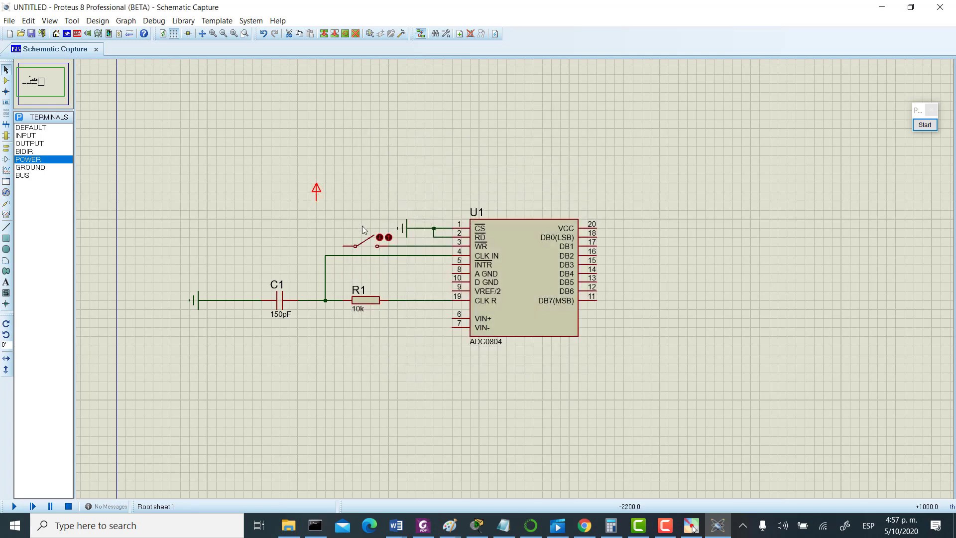
Wire the switch's free contact to the POWER terminal above it, and test closing and opening the switch.
left_click(343, 246)
left_click(317, 200)
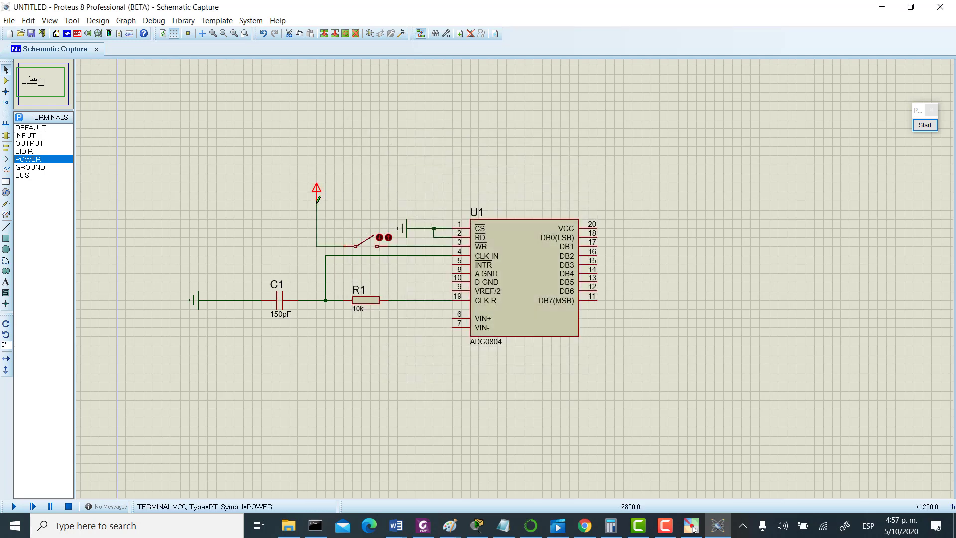
left_click(369, 201)
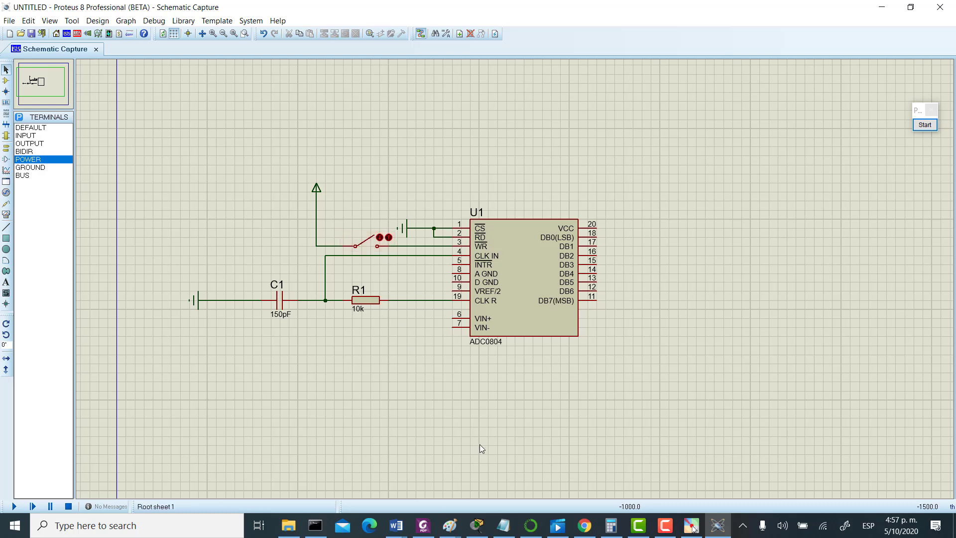
left_click(380, 237)
left_click(389, 238)
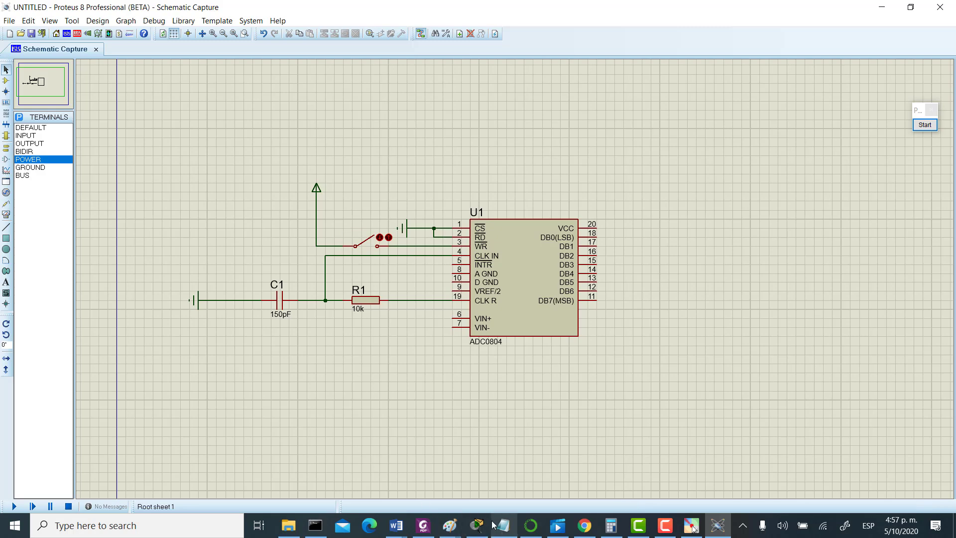
Compare the Basic A/D Tester figure in Foxit PhantomPDF with the complete ADC0804 circuit in Taller 01 AD.docx in Word, and return to Proteus.
left_click(434, 528)
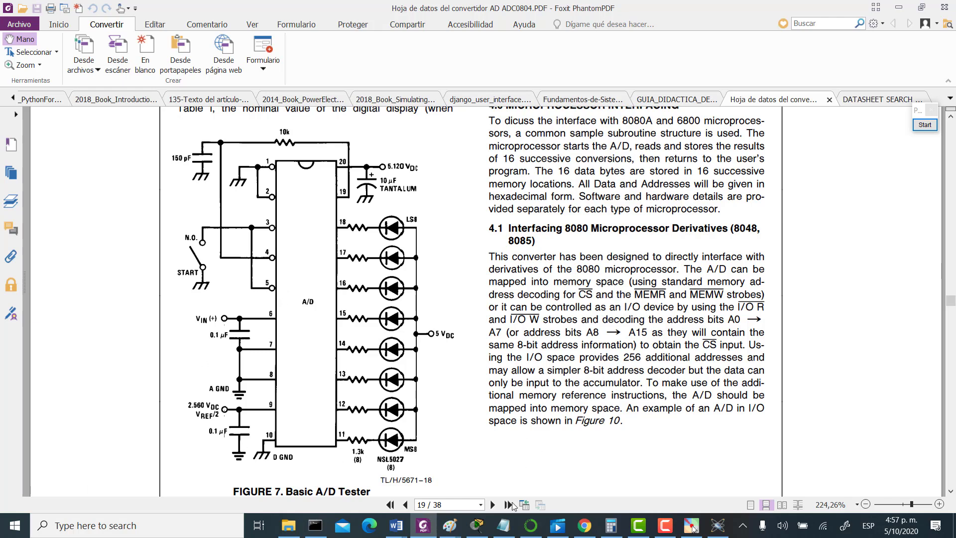
mouse_move(471, 531)
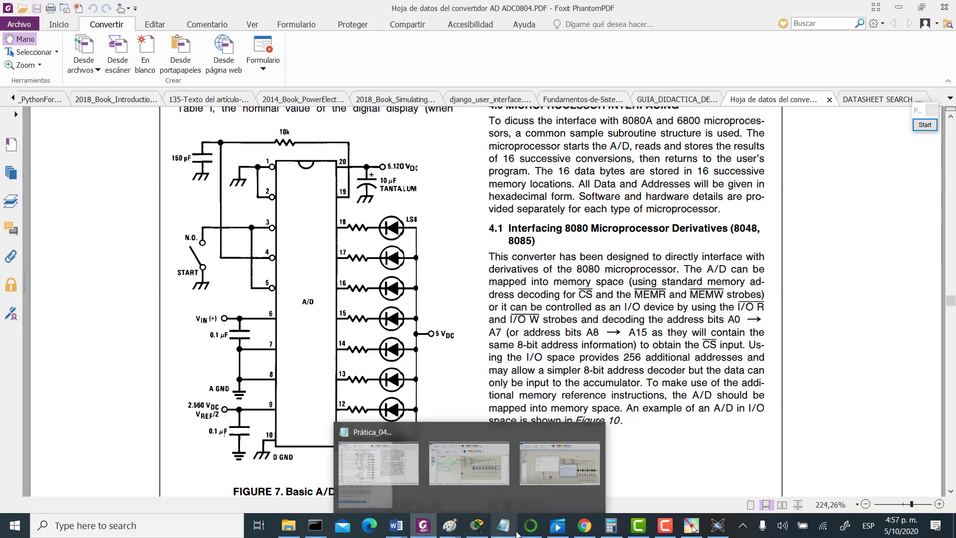
mouse_move(396, 525)
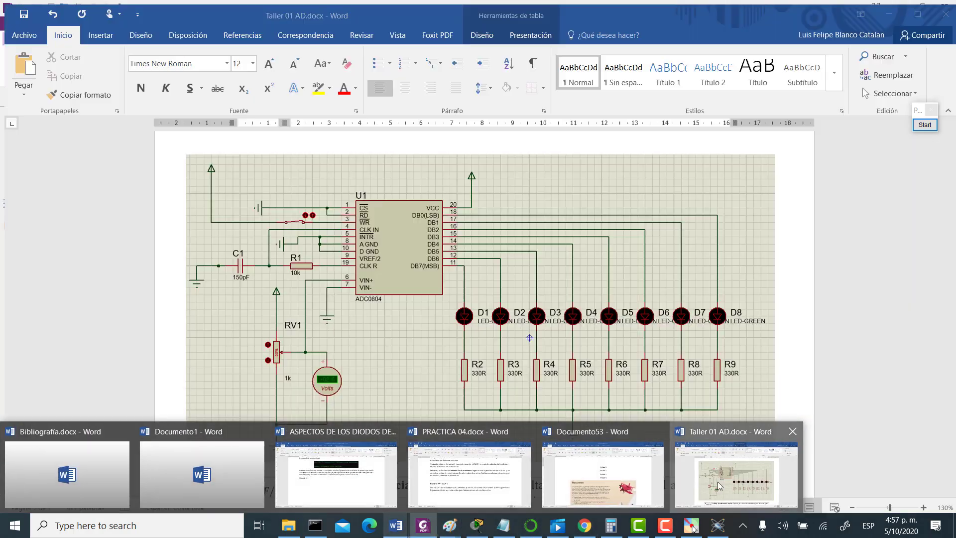
left_click(719, 486)
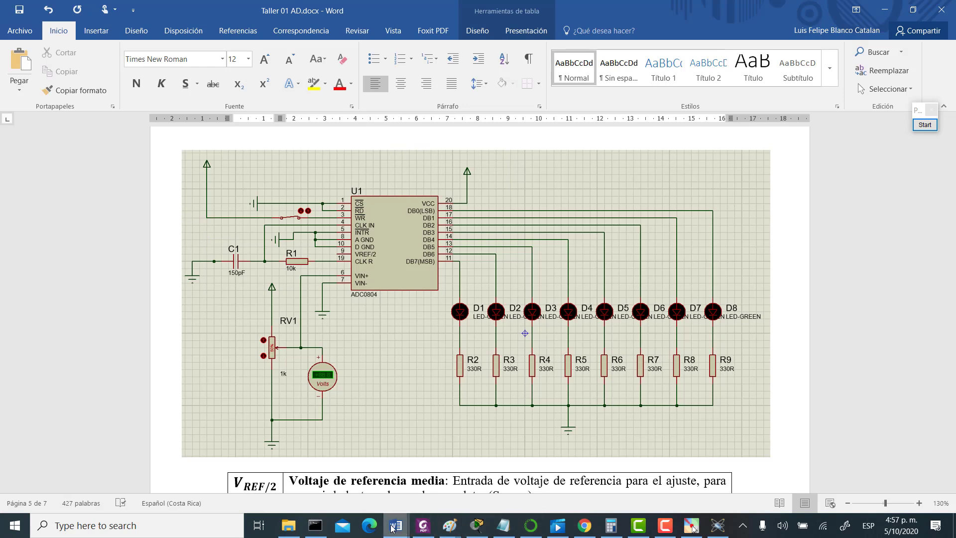
mouse_move(427, 527)
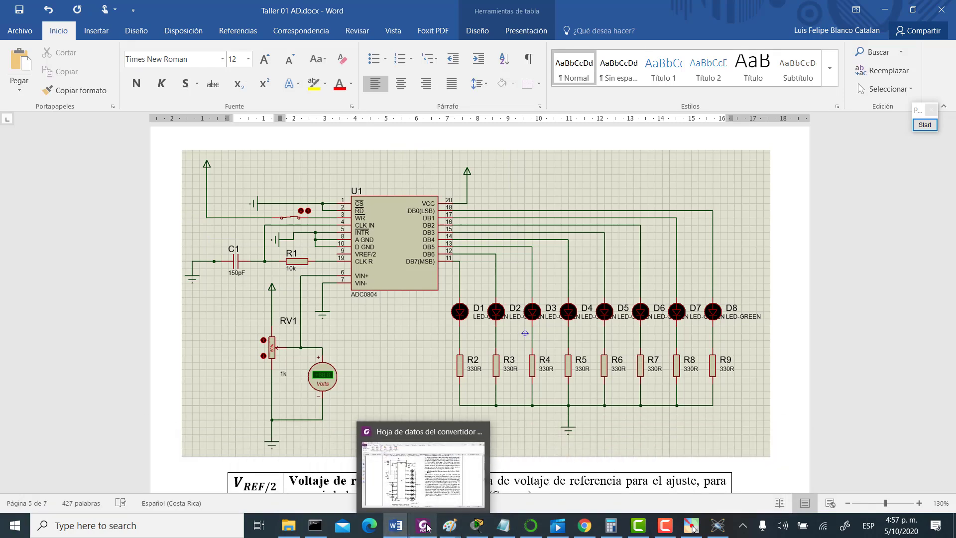
left_click(434, 485)
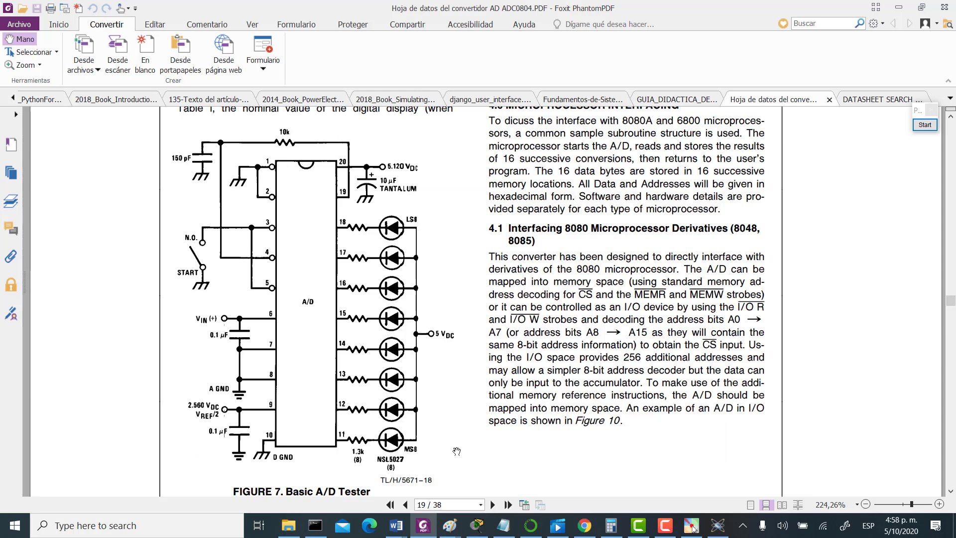
left_click(717, 525)
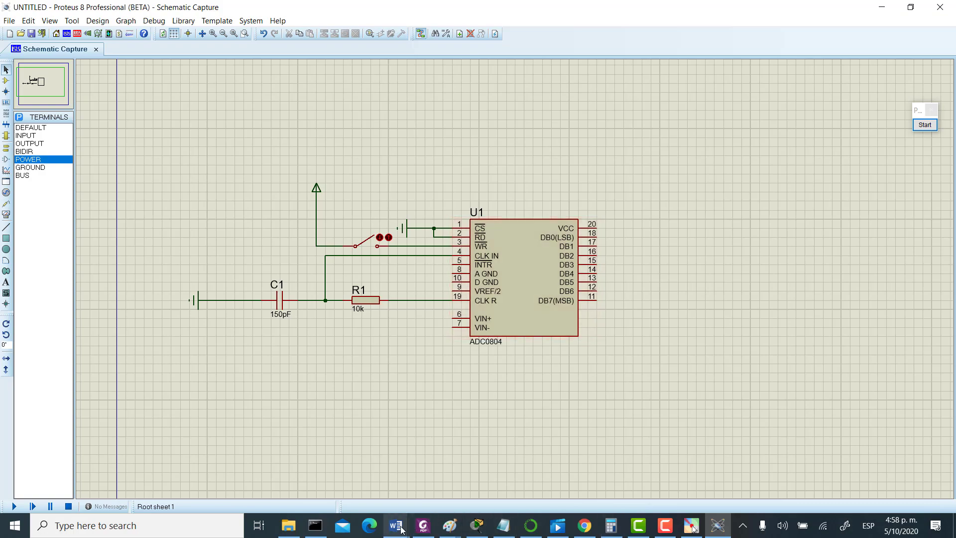
Examine the ADC0804 pin description table in Taller 01 AD.docx in Word, and switch back to Proteus.
mouse_move(396, 525)
left_click(755, 485)
scroll(747, 422, "up", 20)
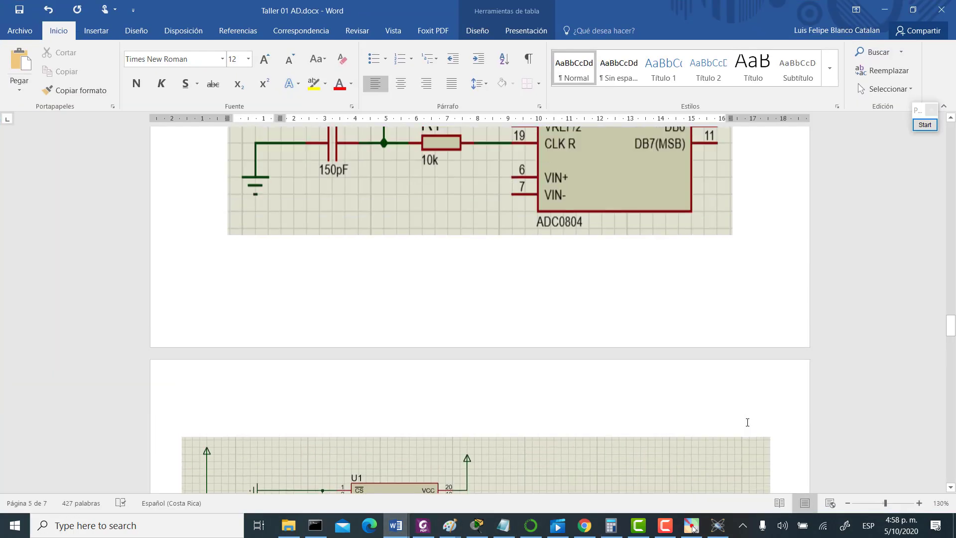
scroll(747, 422, "down", 6)
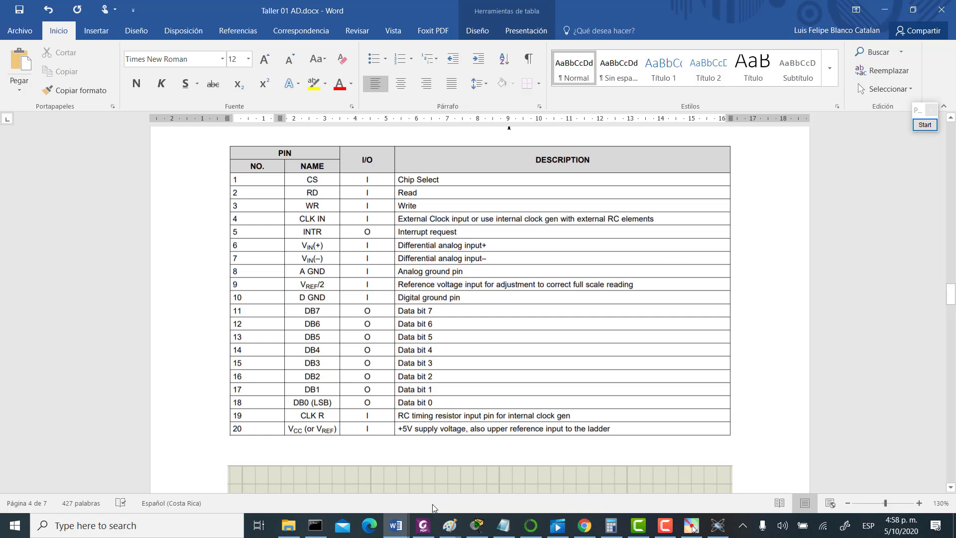
left_click(717, 523)
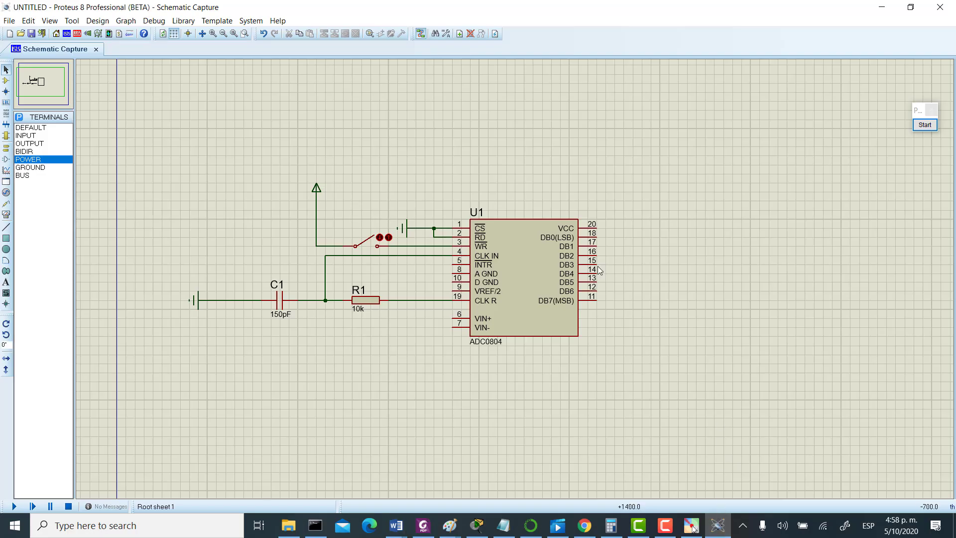
Place a GROUND terminal beside U1's A GND pin 8, rotate it clockwise to face the pin, and shift it away from the chip.
left_click(40, 168)
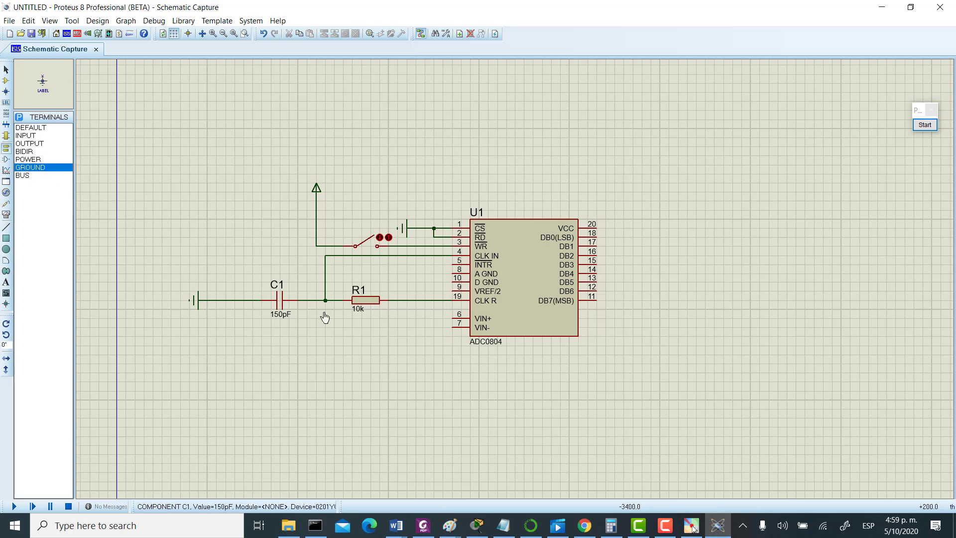
left_click(398, 273)
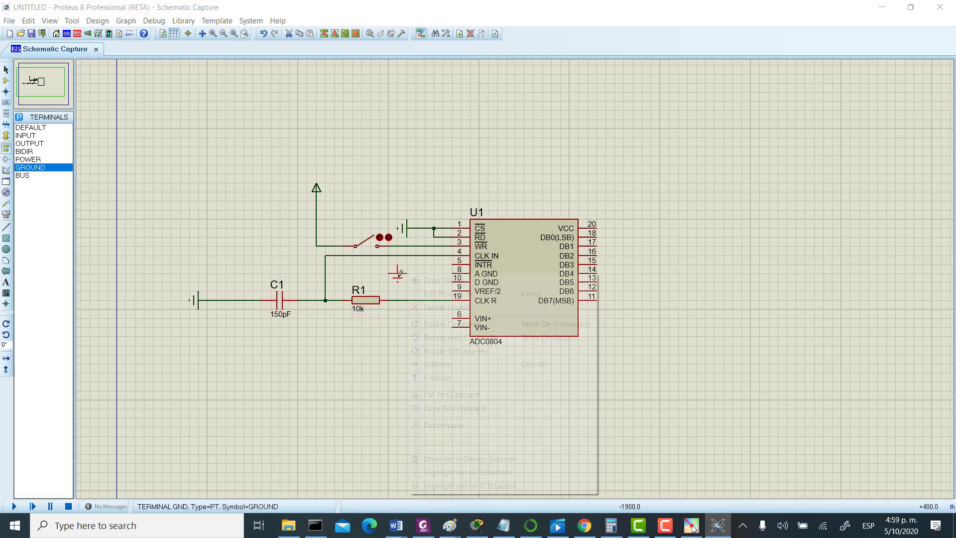
right_click(406, 273)
left_click(443, 324)
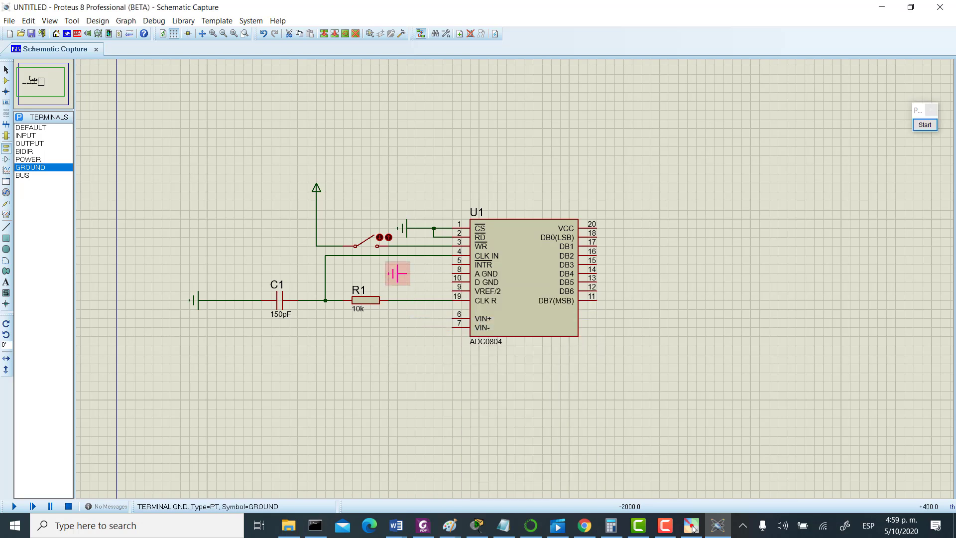
left_click_drag(393, 273, 375, 273)
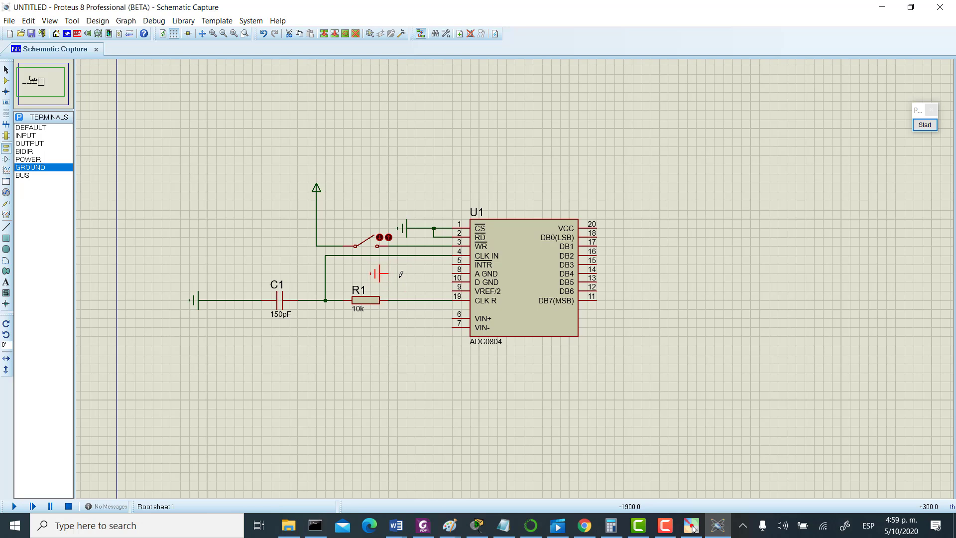
left_click(402, 273)
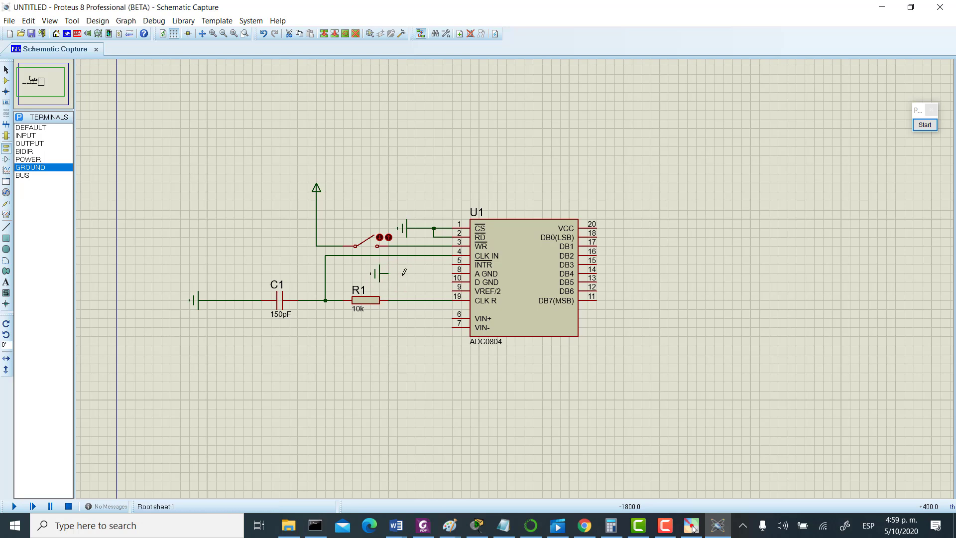
left_click(451, 263)
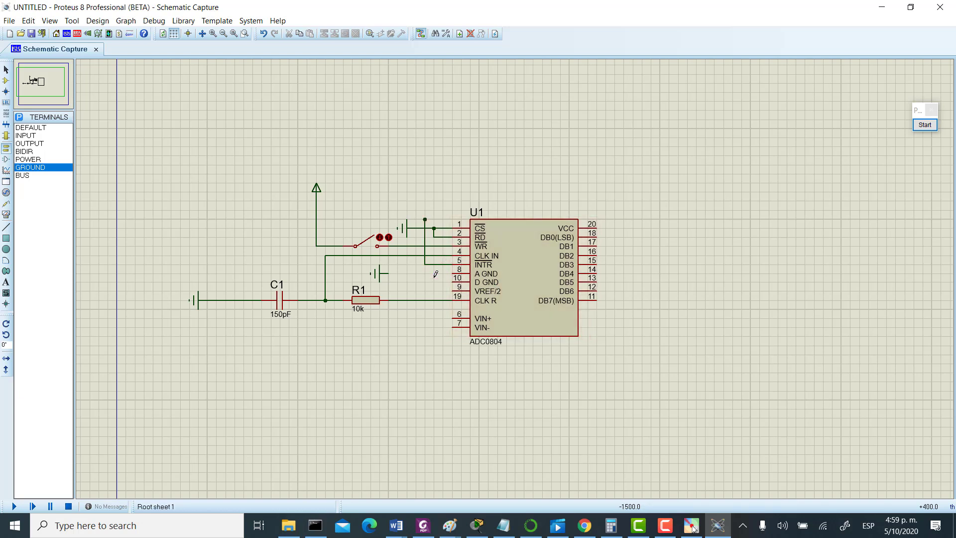
left_click(6, 69)
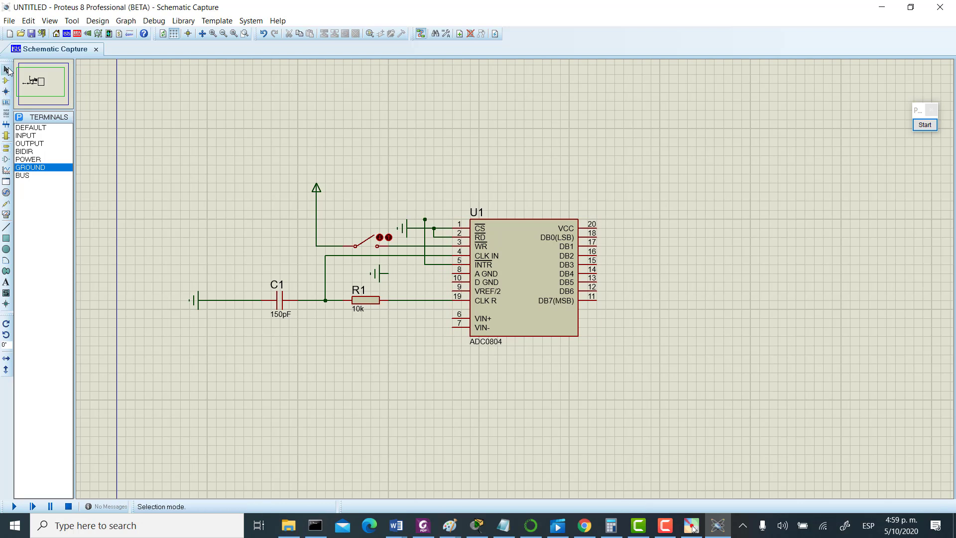
left_click(430, 263)
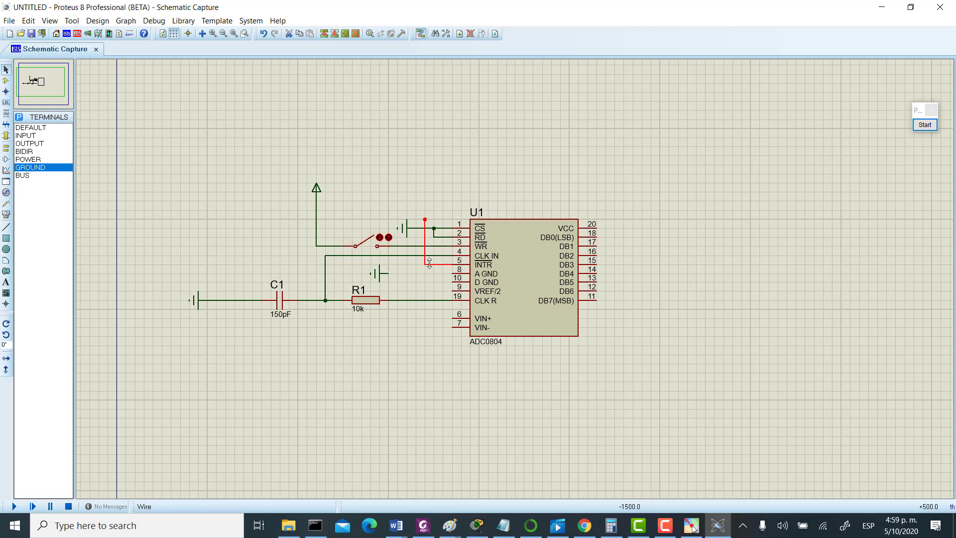
key("Delete")
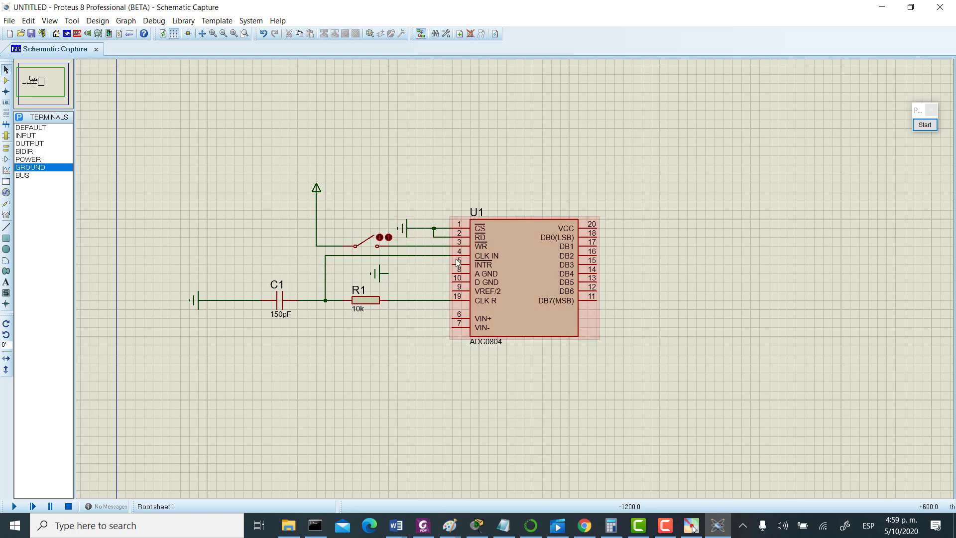
Wire U1's INTR pin 5 to the new ground terminal, and check the Basic A/D Tester figure in Foxit PhantomPDF.
left_click(449, 265)
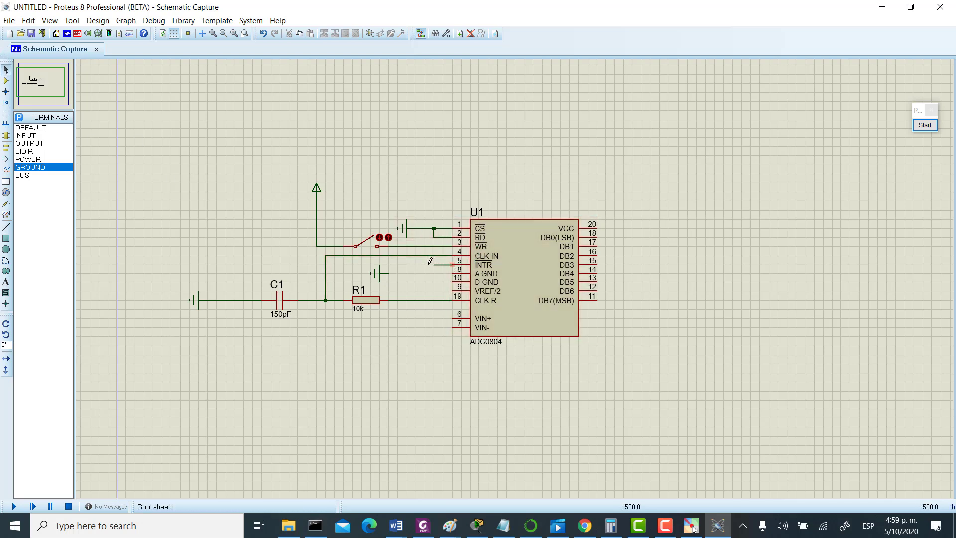
left_click(387, 273)
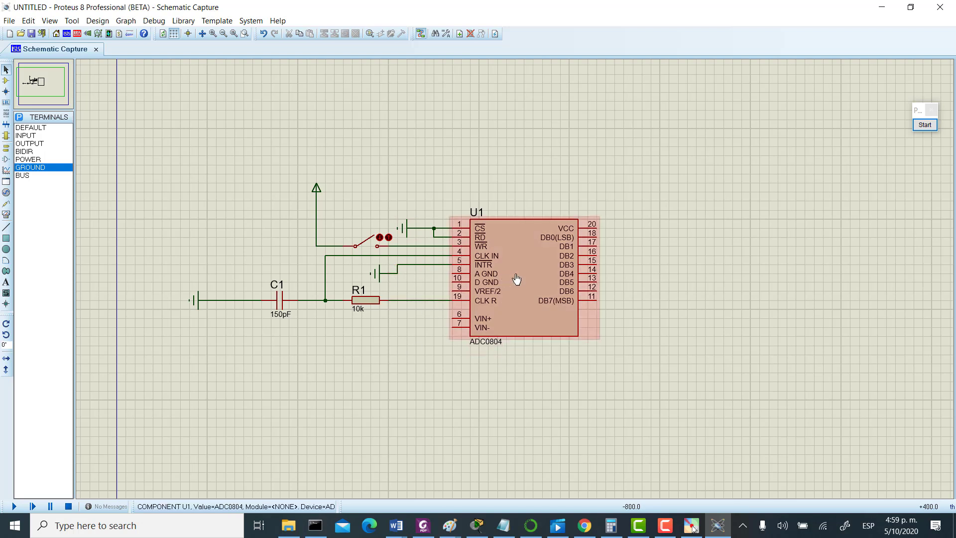
left_click(423, 531)
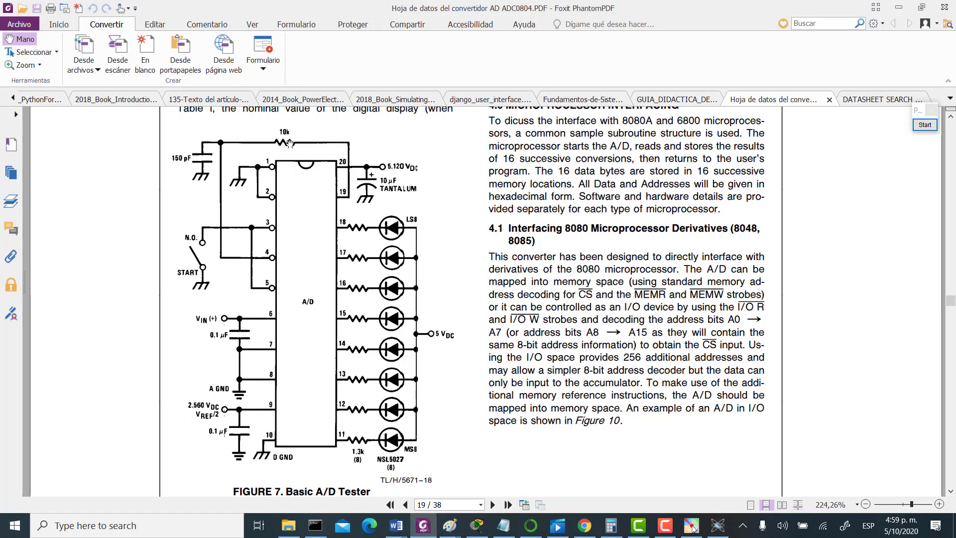
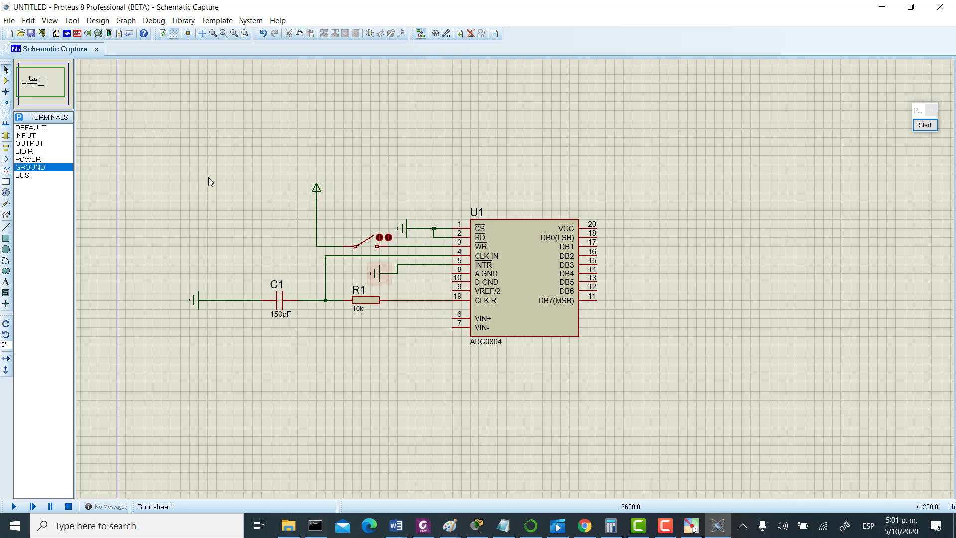
Back in Proteus, wire U1's A GND pin 8 and D GND pin 10 to the ground node of INTR pin 5.
left_click(452, 271)
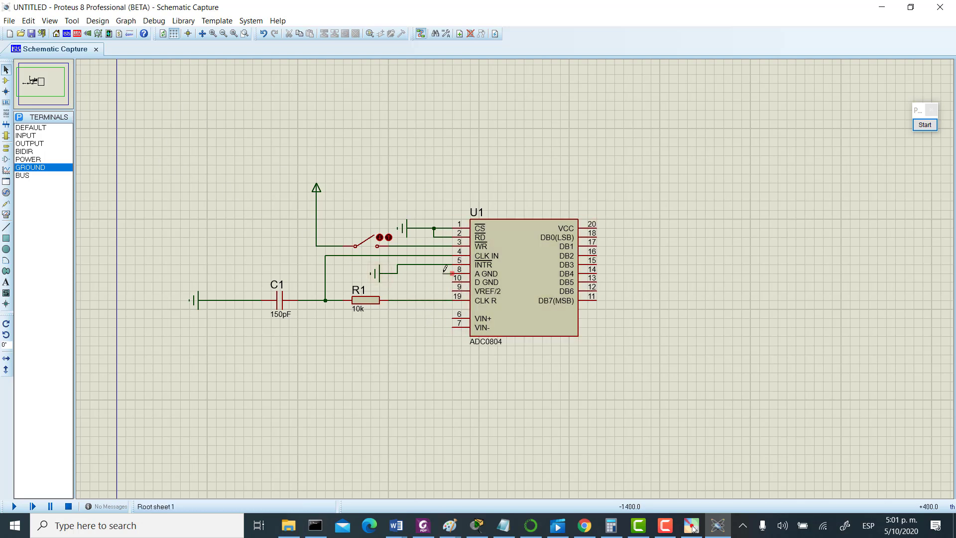
left_click(397, 273)
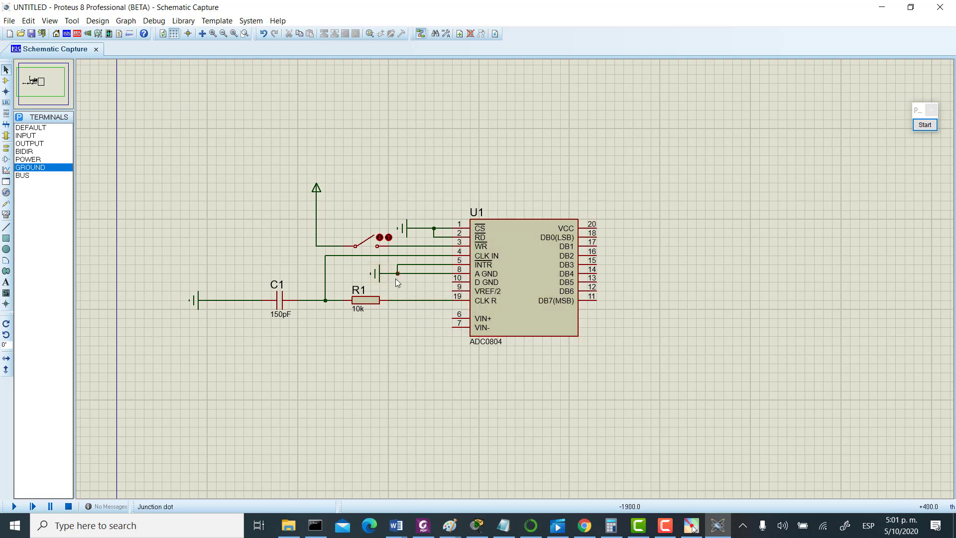
left_click(453, 281)
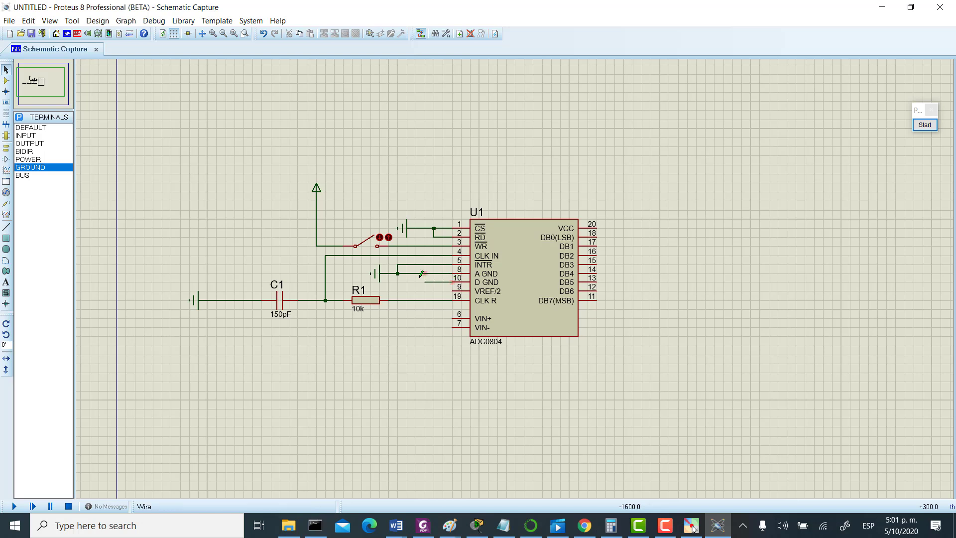
left_click(398, 274)
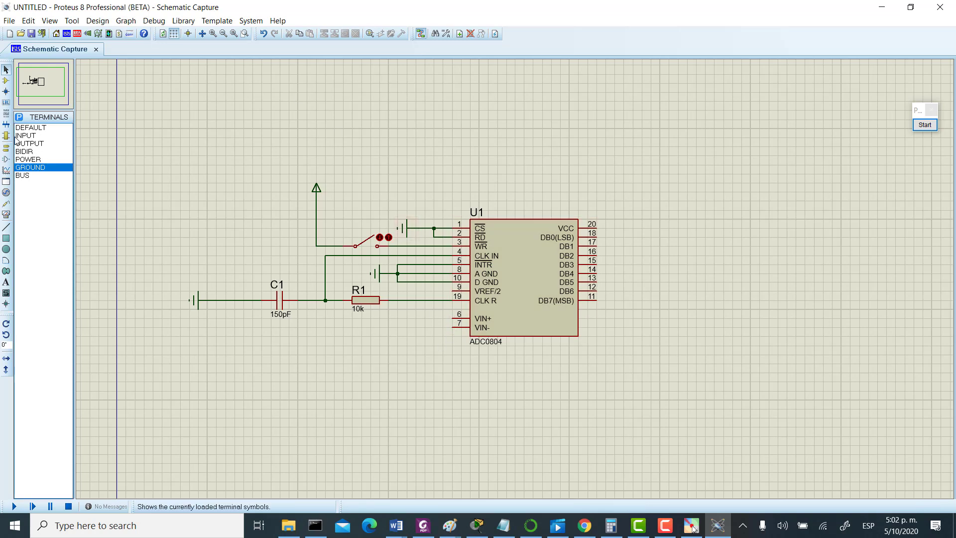
Search the device library for "pot", filter to the Resistors category, and add the POT device to the design's parts.
left_click(6, 80)
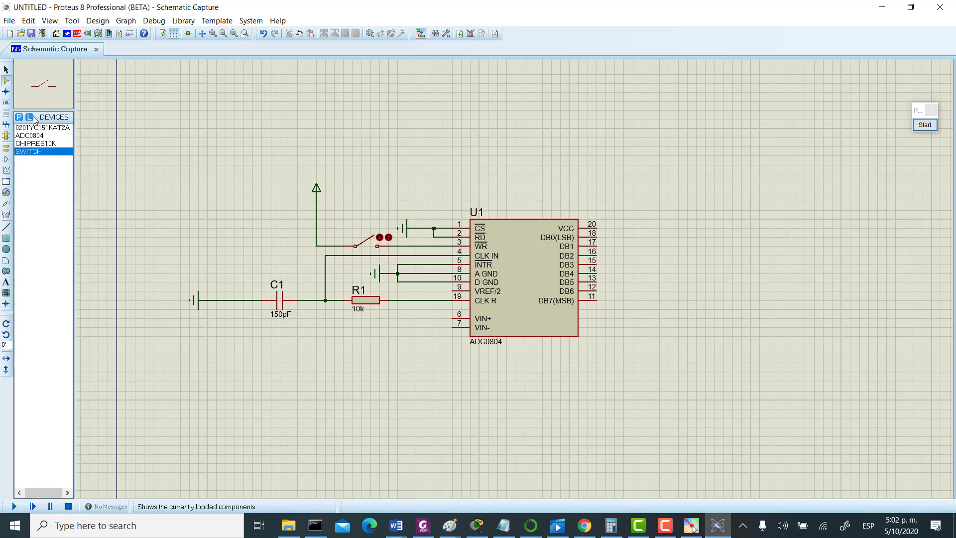
left_click(19, 117)
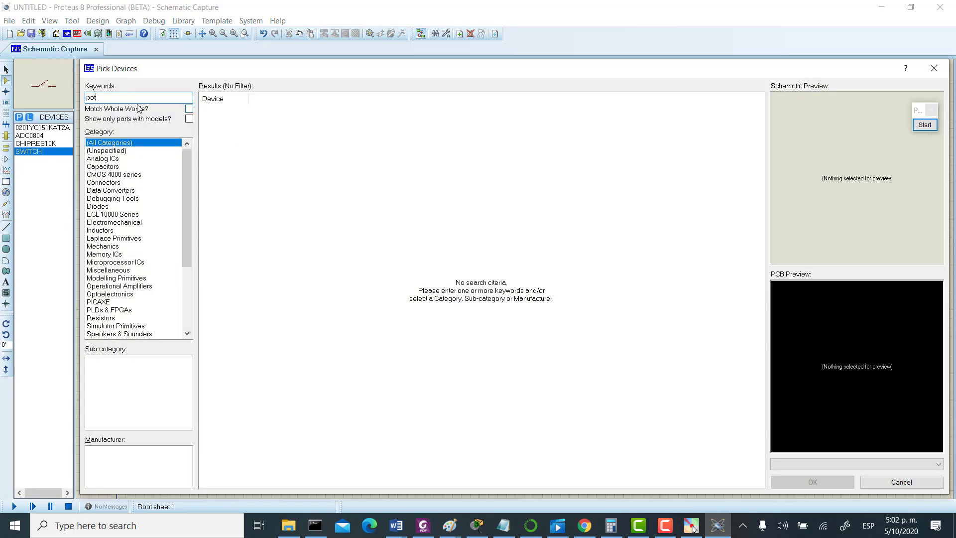
left_click(119, 160)
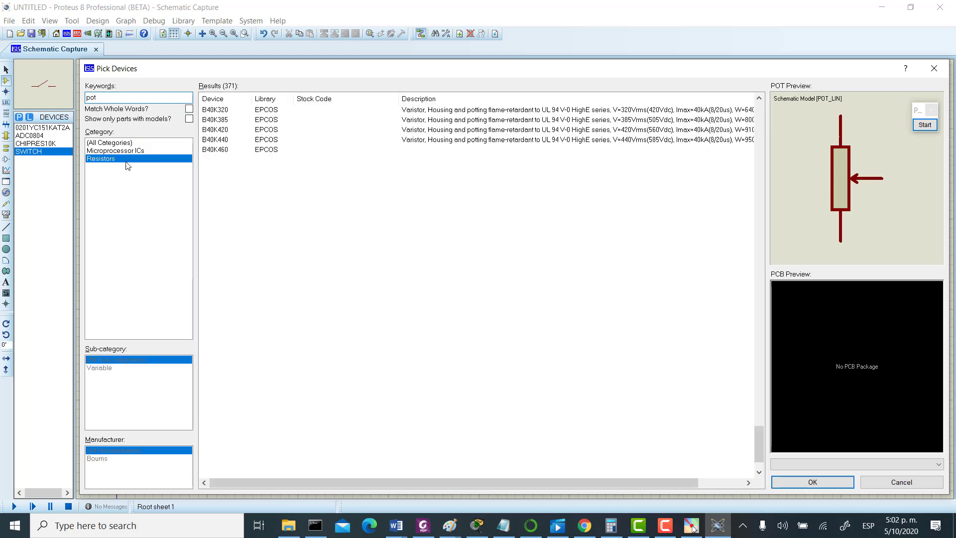
scroll(353, 234, "down", 2)
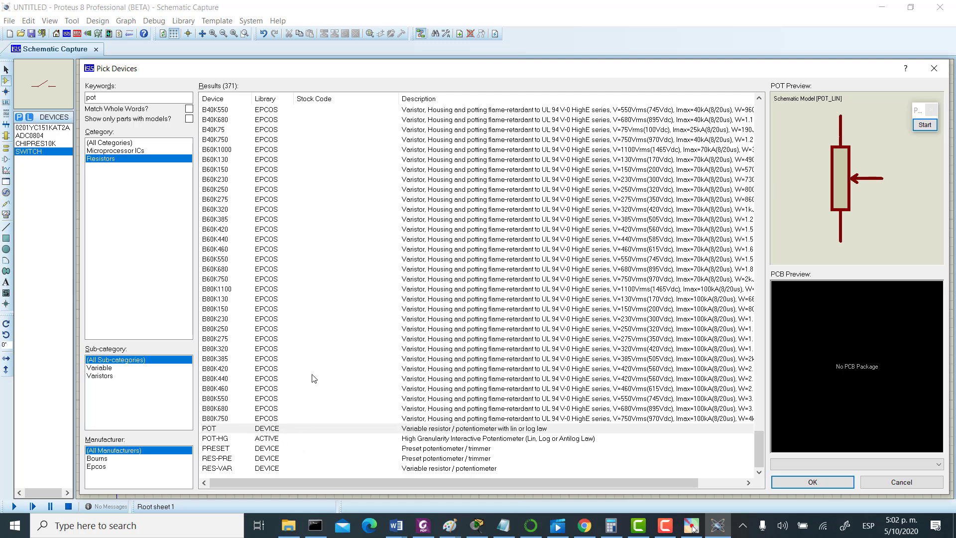
left_click(423, 429)
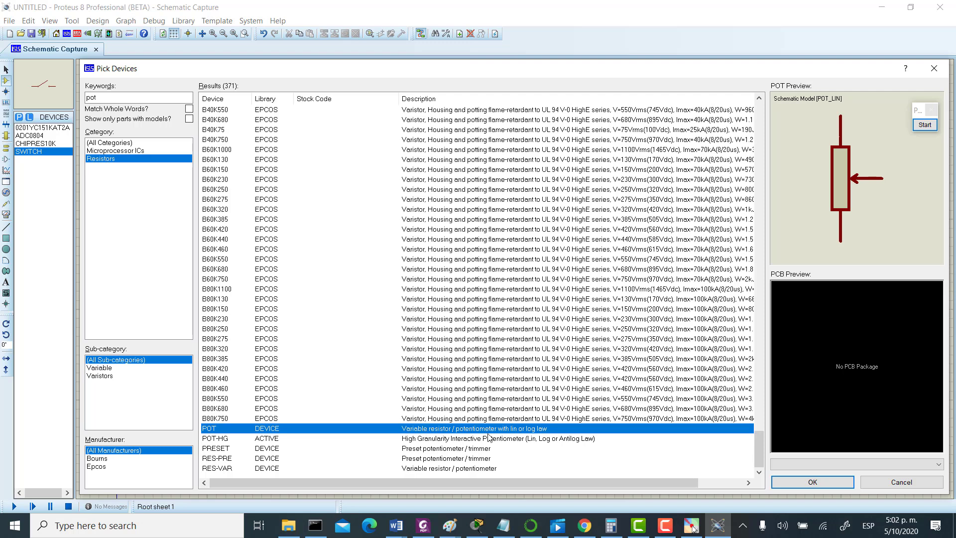
left_click(812, 482)
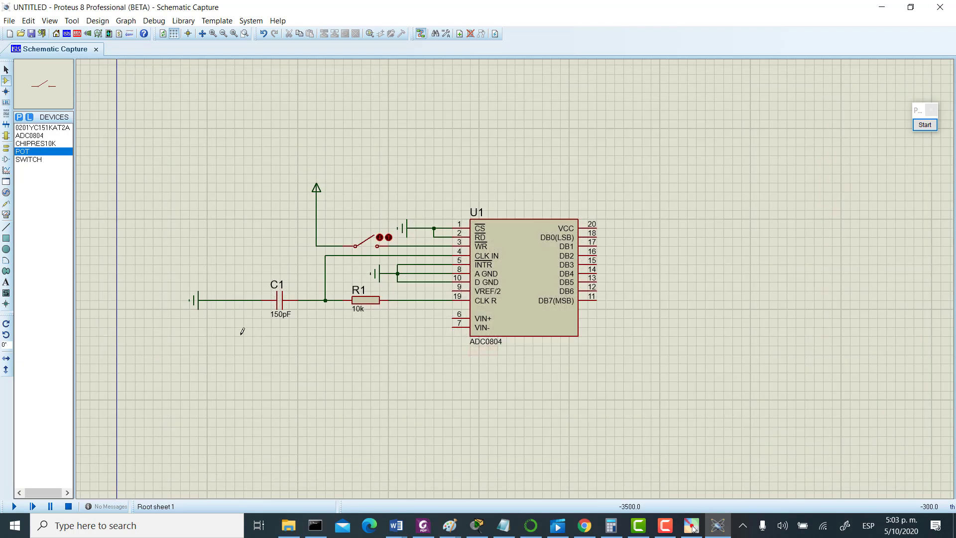
Try out a POT potentiometer below capacitor C1, and delete it from the schematic.
left_click(270, 340)
left_click(269, 379)
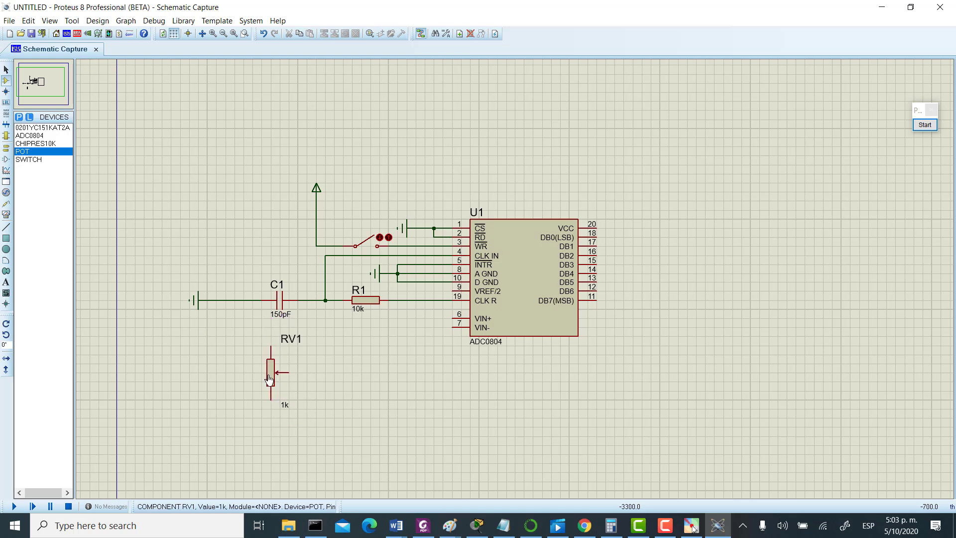
left_click(6, 69)
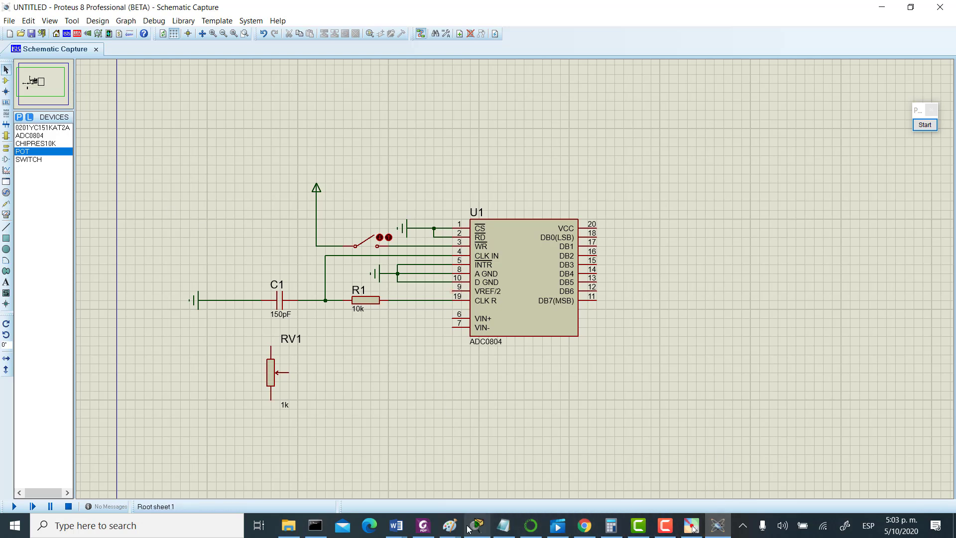
left_click(665, 526)
left_click(869, 454)
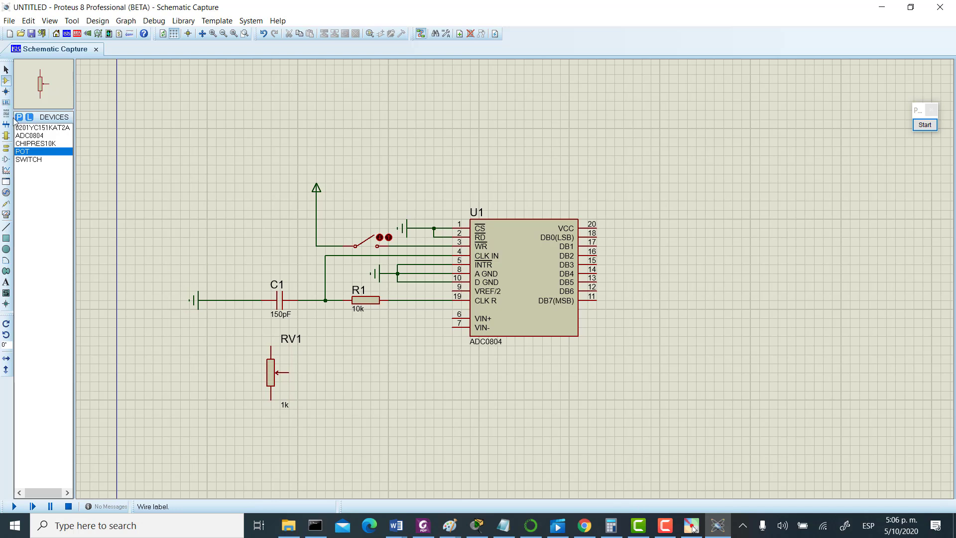
left_click(272, 373)
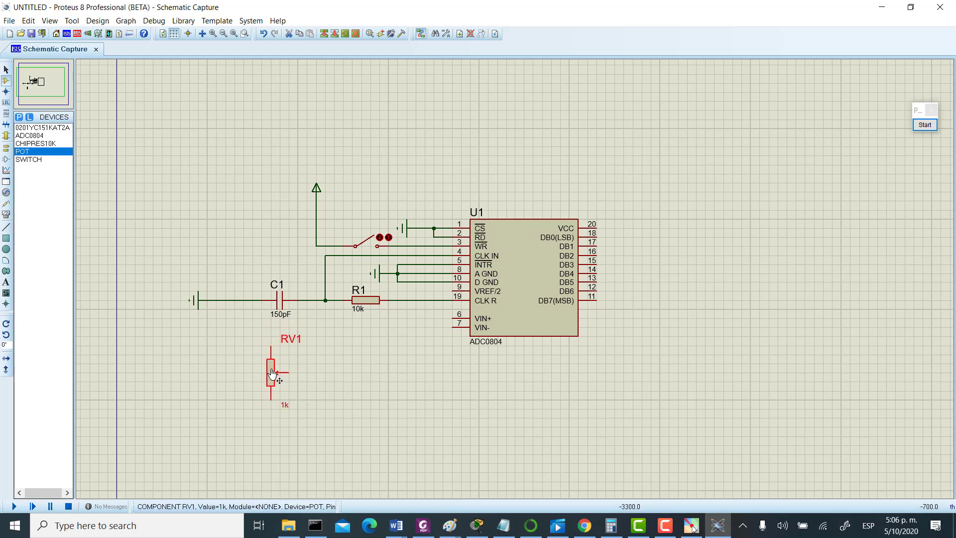
key("Delete")
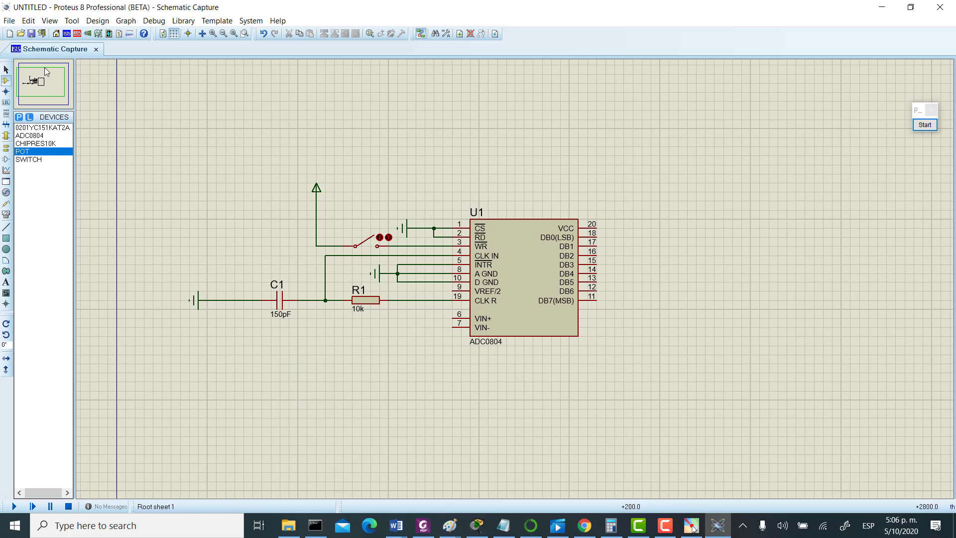
Search the device library for "pot" in the Resistors category and add the interactive POT-HG potentiometer to the design's parts.
left_click(18, 117)
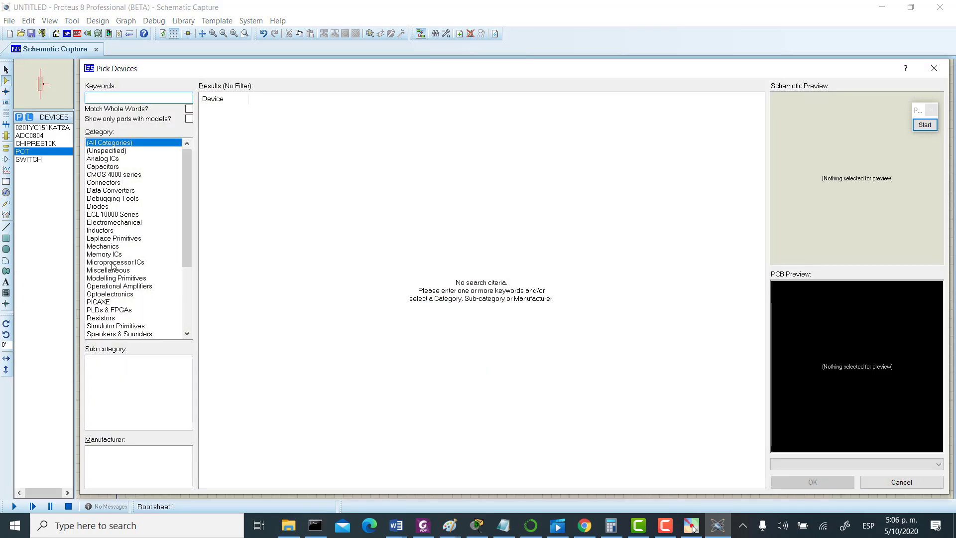
type("pot")
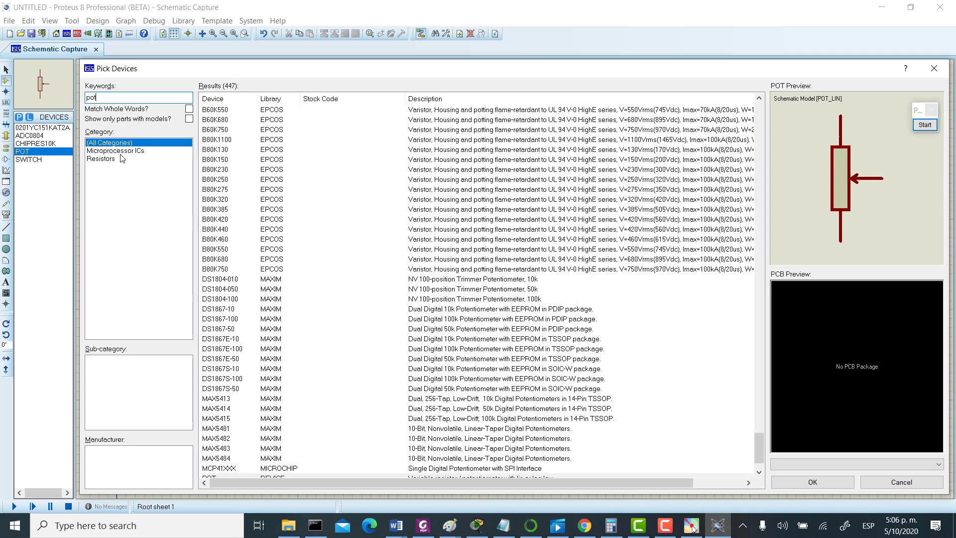
left_click(119, 158)
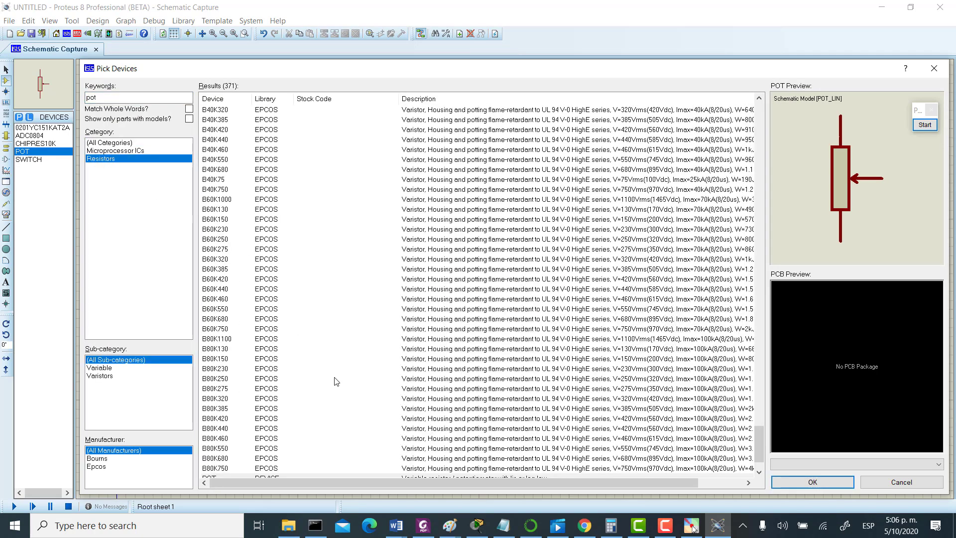
scroll(362, 389, "down", 2)
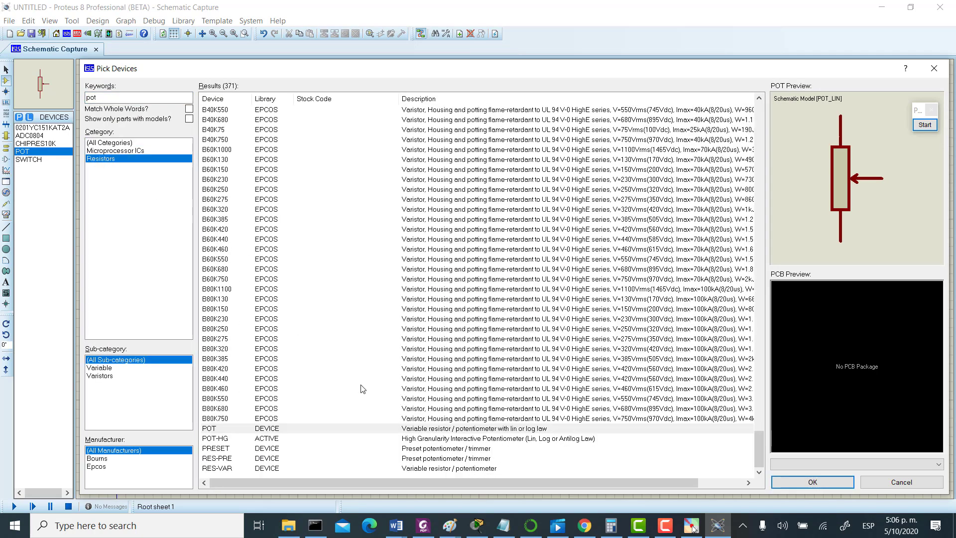
left_click(219, 440)
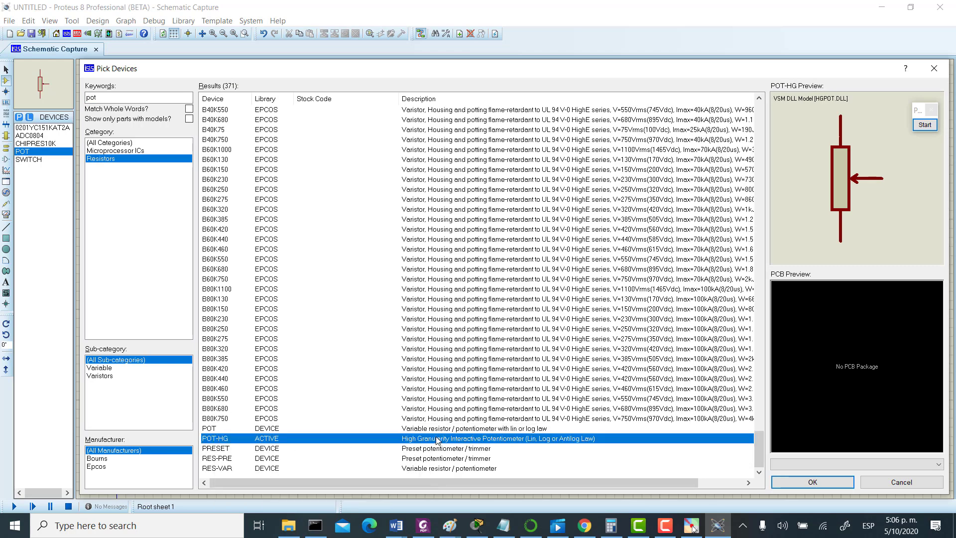
left_click(831, 483)
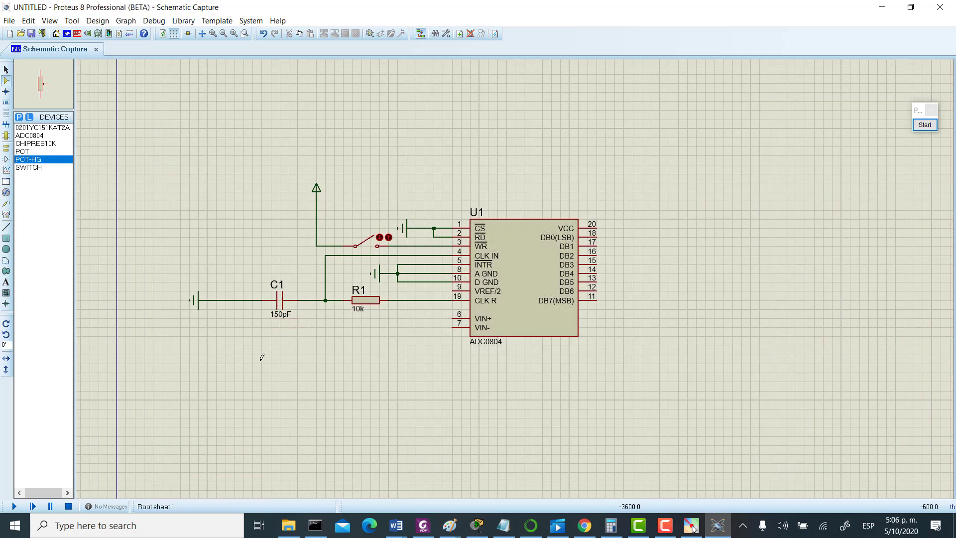
Place one POT-HG potentiometer below capacitor C1.
left_click(262, 359)
left_click(260, 378)
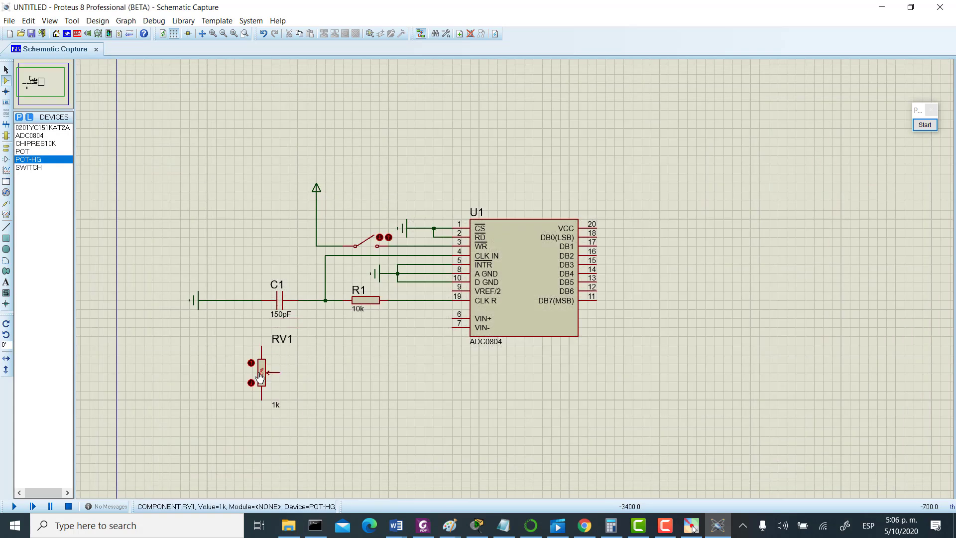
left_click(298, 383)
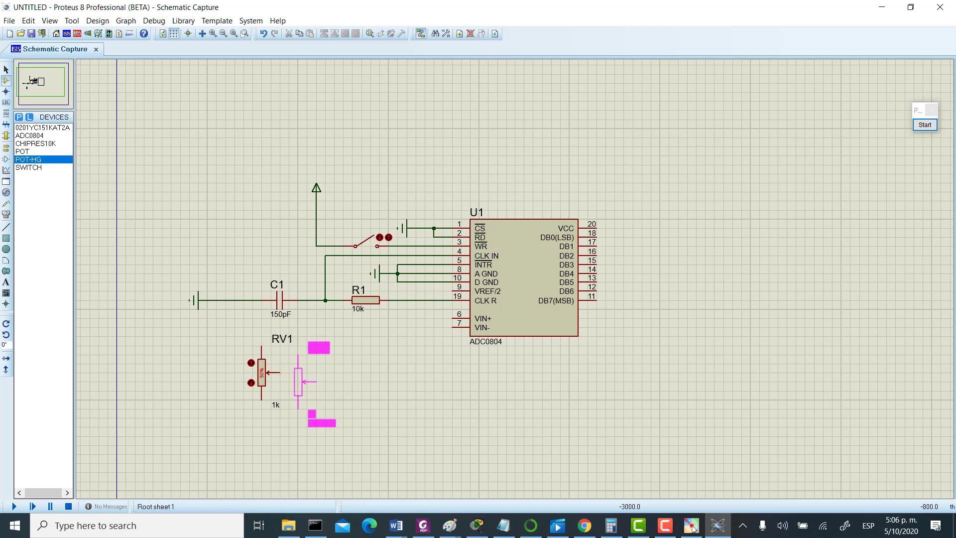
left_click(693, 529)
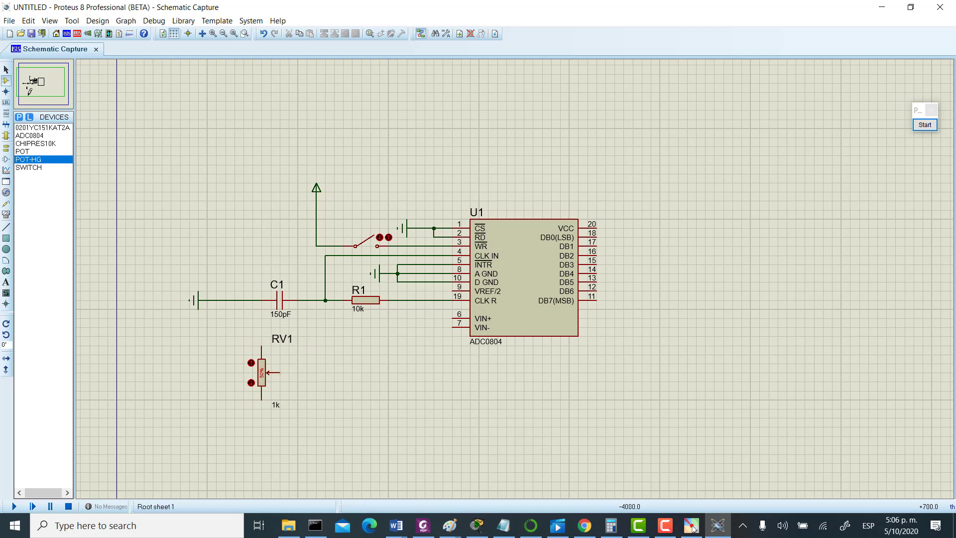
Move potentiometer RV1 slightly down and to the left, farther from capacitor C1.
left_click(6, 70)
mouse_move(263, 373)
left_mouse_down()
mouse_move(254, 392)
mouse_move(261, 375)
left_mouse_up()
scroll(259, 374, "up", 10)
left_click(260, 377)
left_click_drag(217, 345, 344, 409)
left_click_drag(262, 374, 244, 393)
left_click(421, 400)
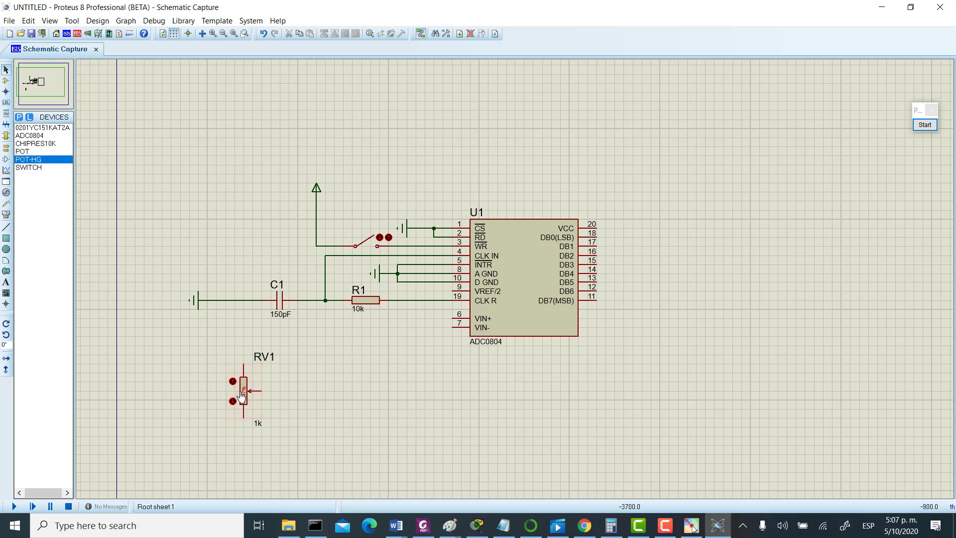
Switch to Foxit PhantomPDF and check the VIN(+) and ground connections in the Basic A/D Tester figure of the ADC0804 datasheet.
left_click_drag(188, 336, 307, 437)
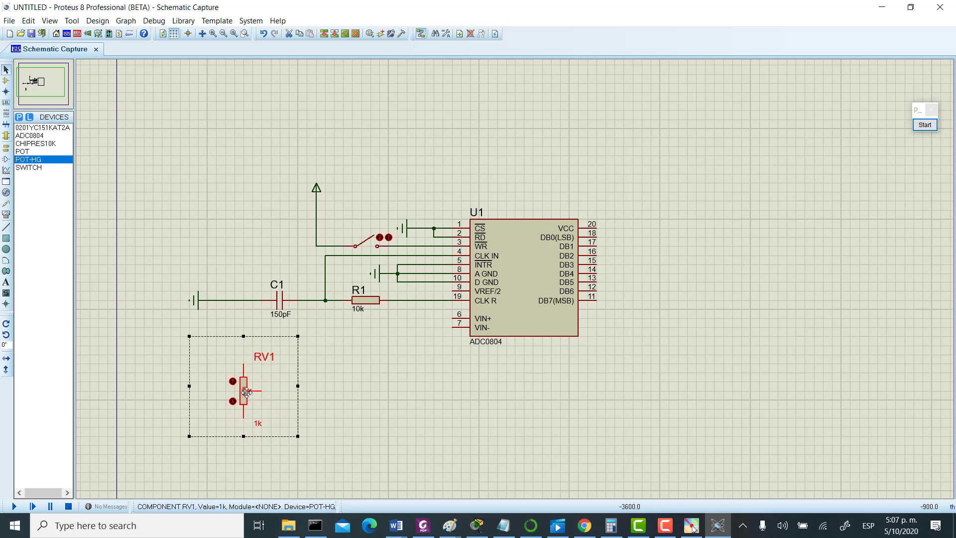
left_click(376, 397)
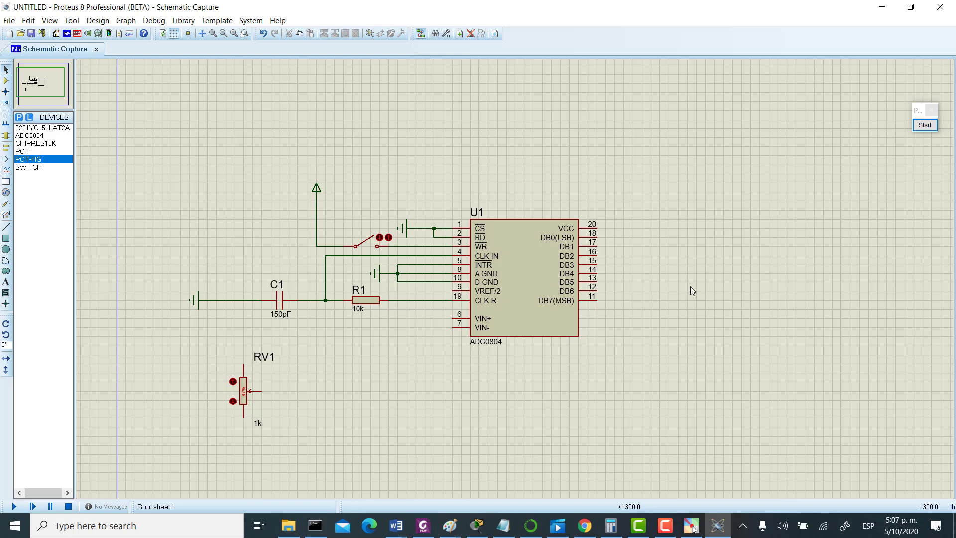
left_click(260, 383)
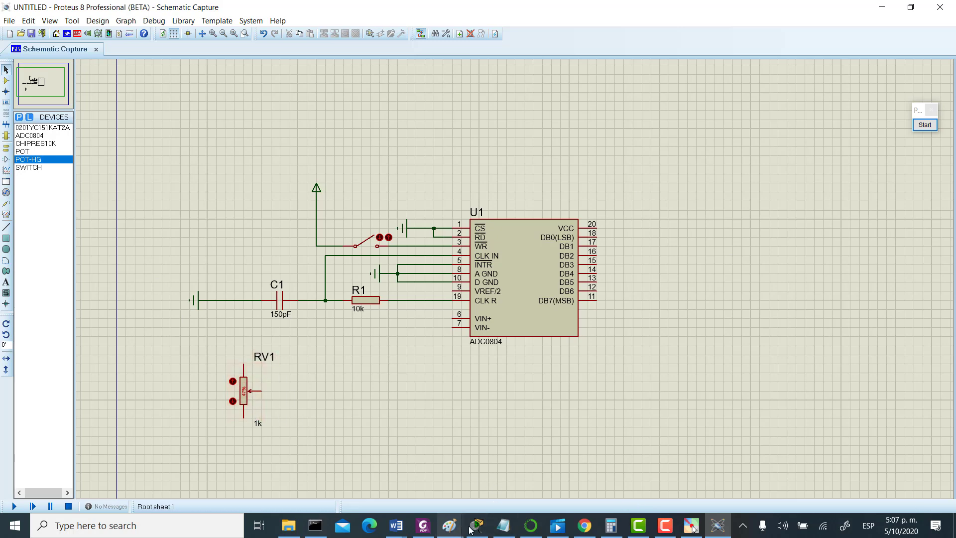
left_click(428, 531)
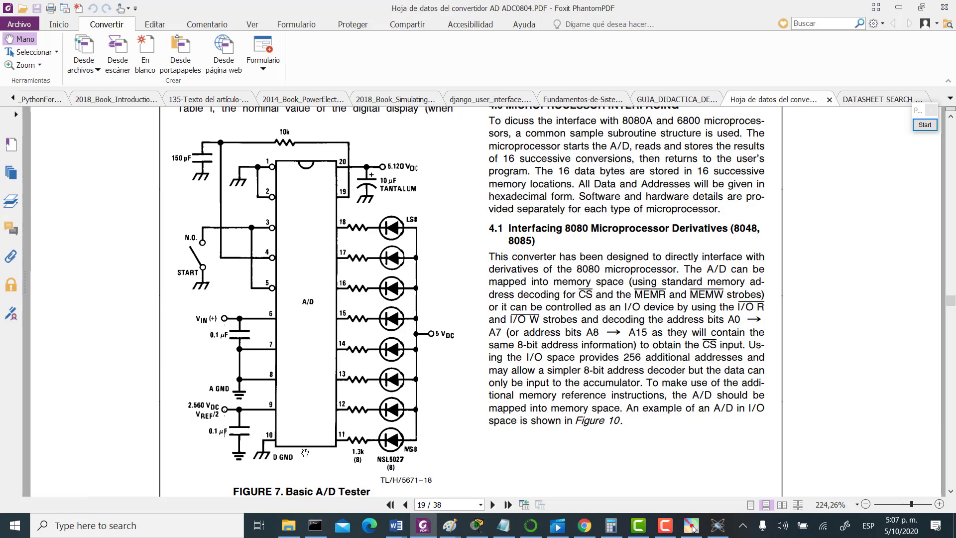
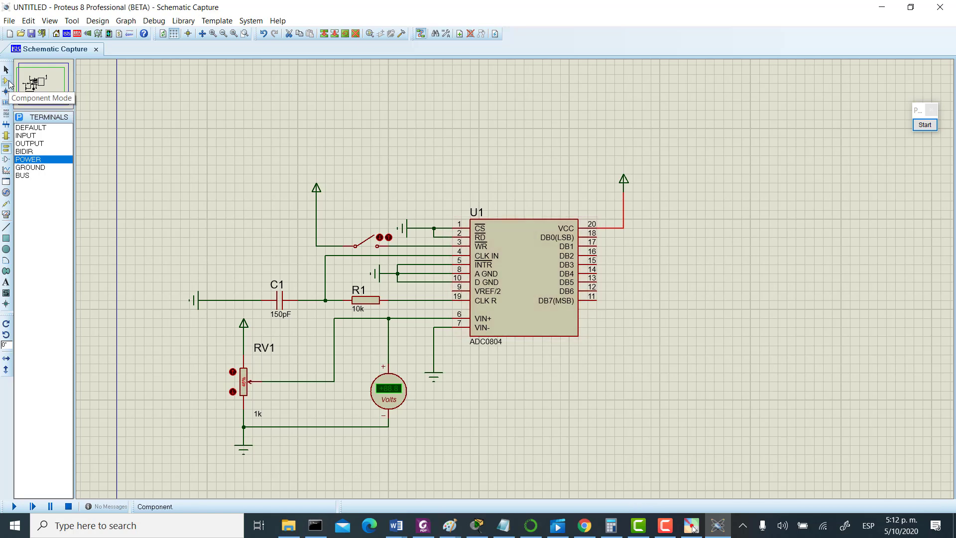
Back in Proteus, search the device library for "led" in the Optoelectronics category and add LED-GREEN to the design's parts.
left_click(8, 81)
left_click(18, 117)
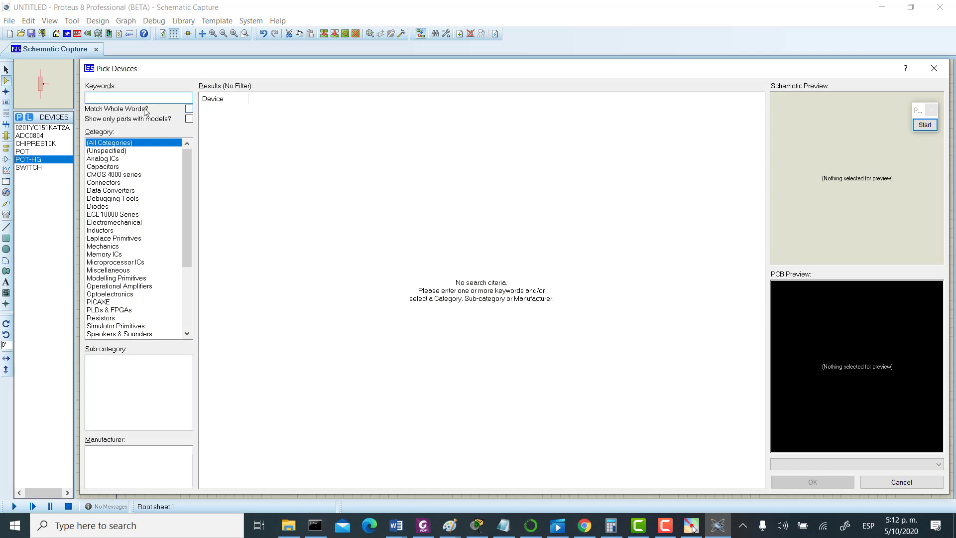
type("led")
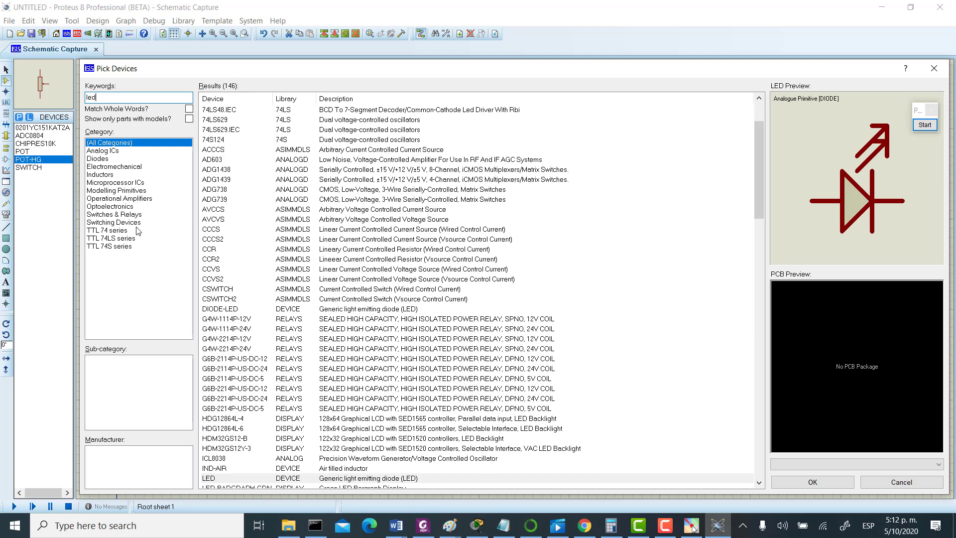
left_click(122, 207)
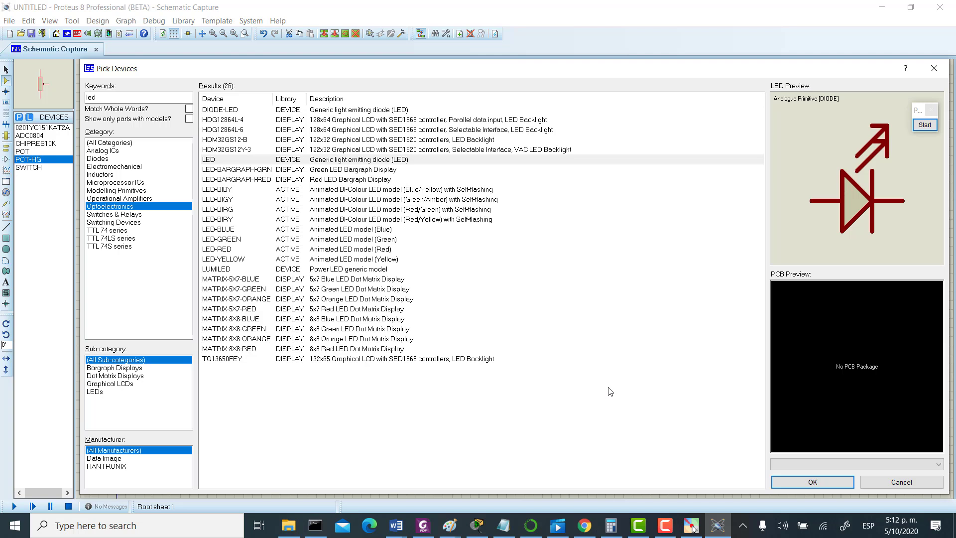
left_click(407, 160)
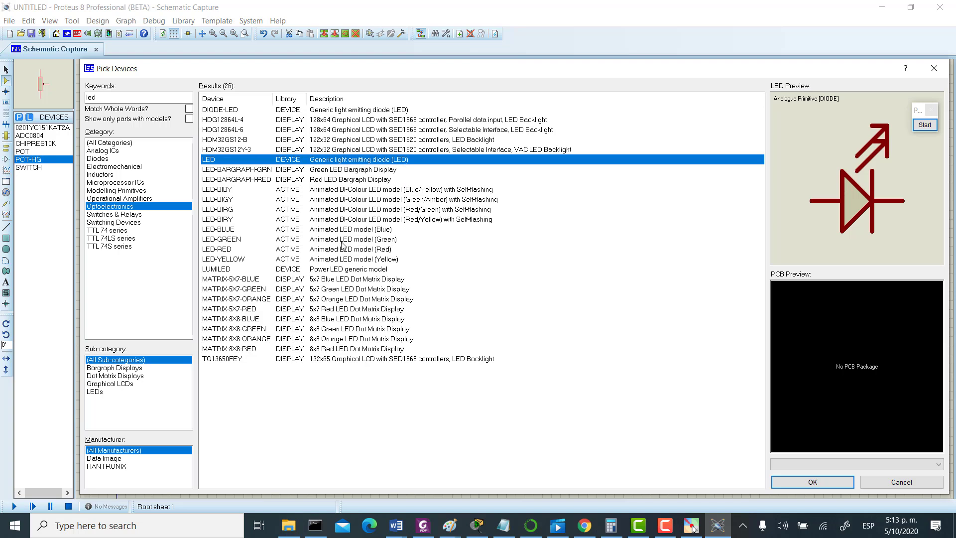
left_click(316, 241)
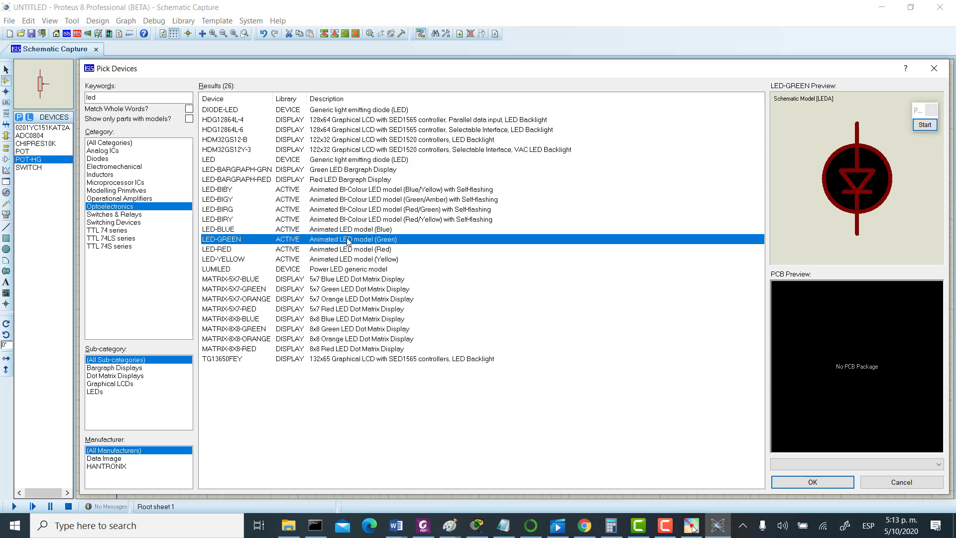
left_click(840, 483)
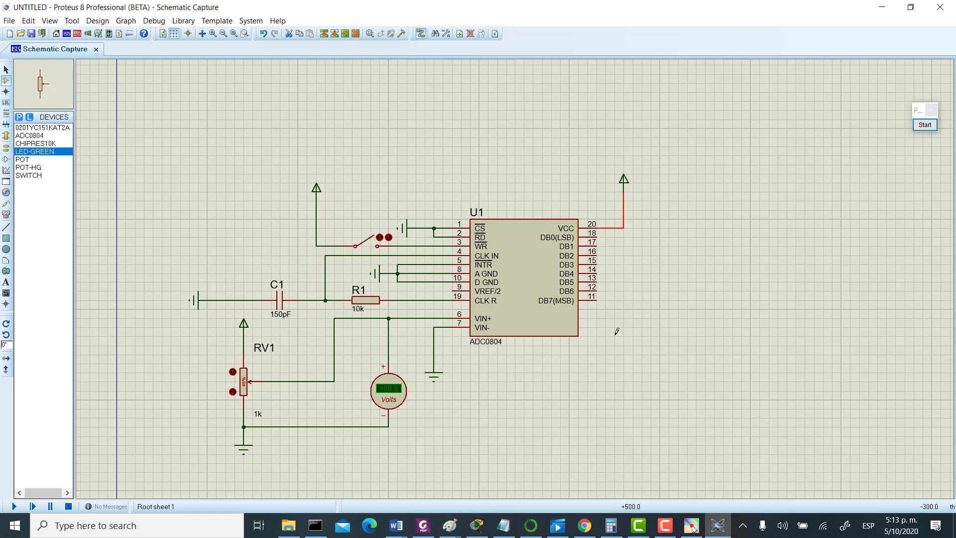
Place eight LED-GREEN components, D1 to D8, in an evenly spaced horizontal row at the lower right of the ADC0804.
left_click(617, 332)
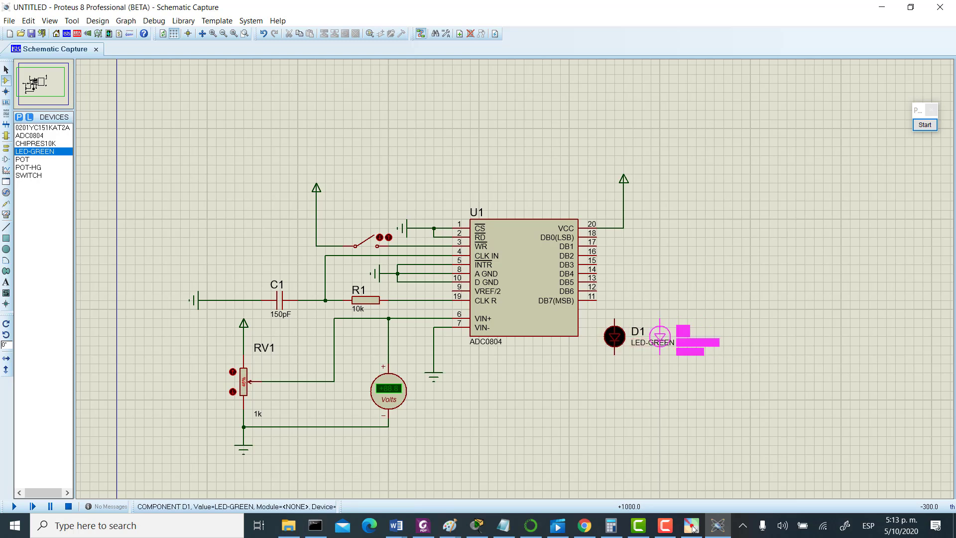
left_click(659, 336)
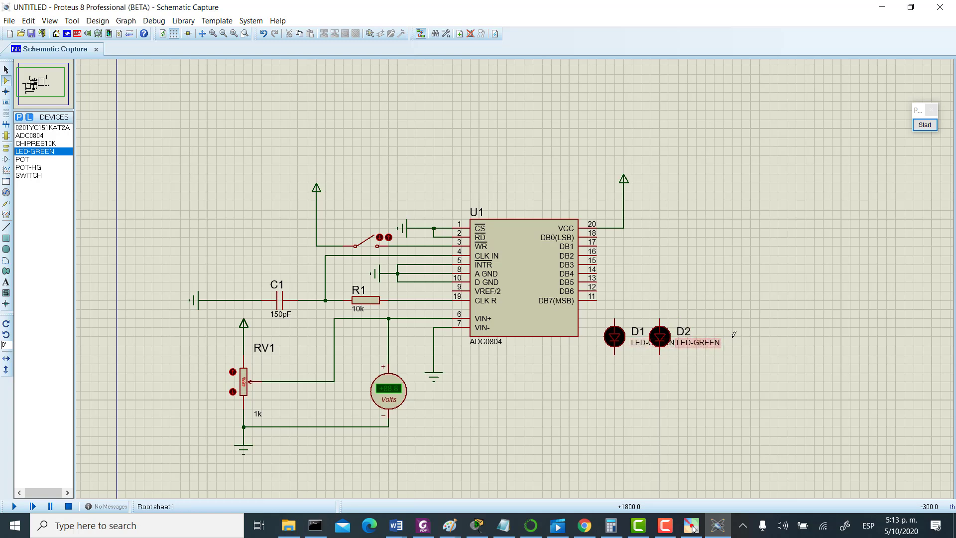
left_click(704, 337)
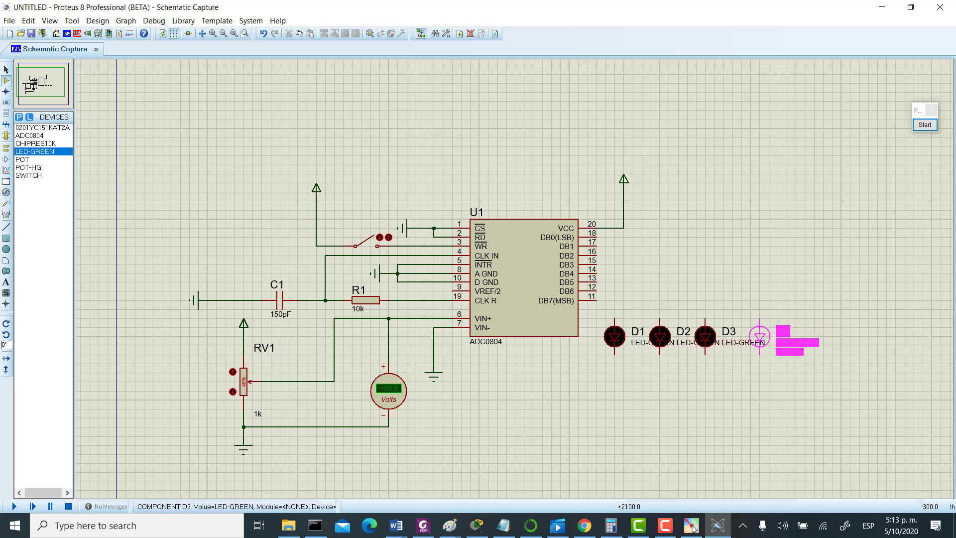
left_click(750, 336)
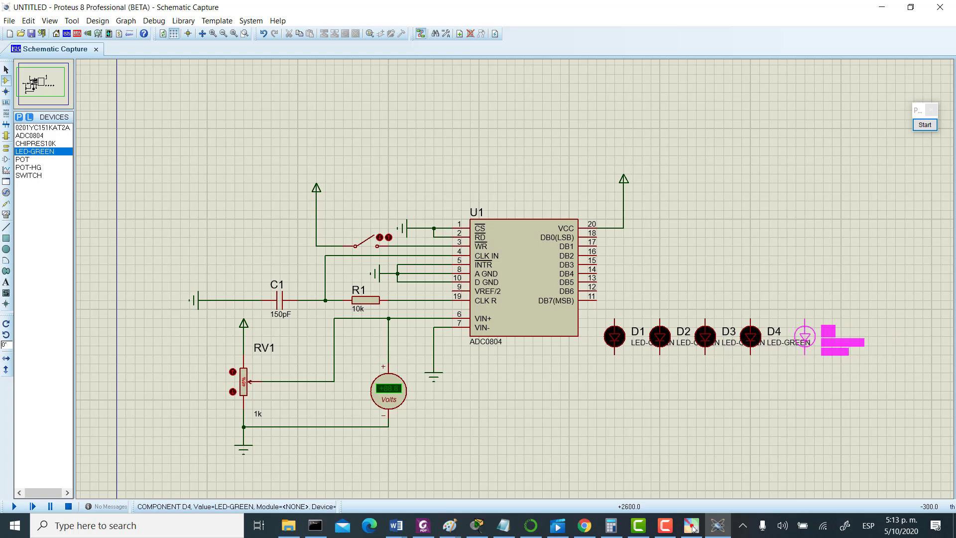
left_click(796, 336)
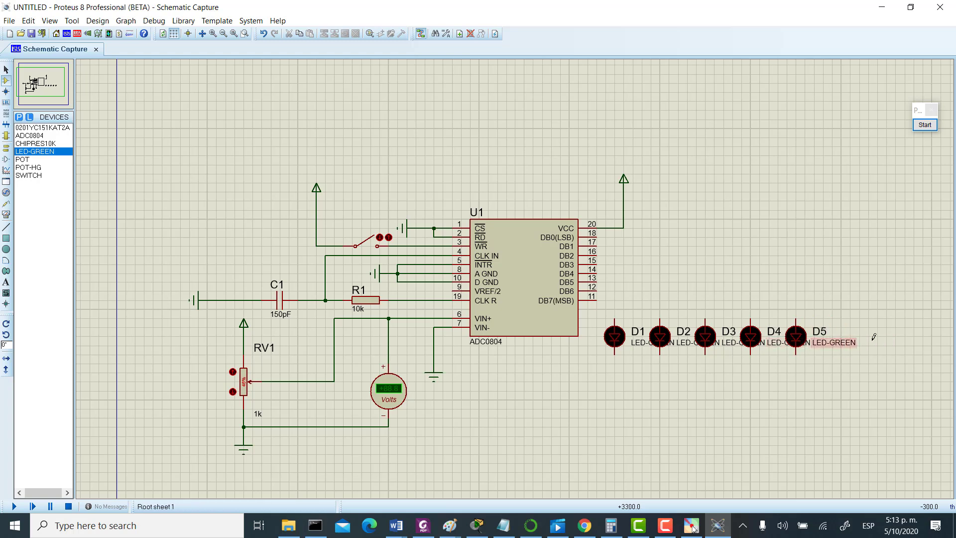
left_click(889, 332)
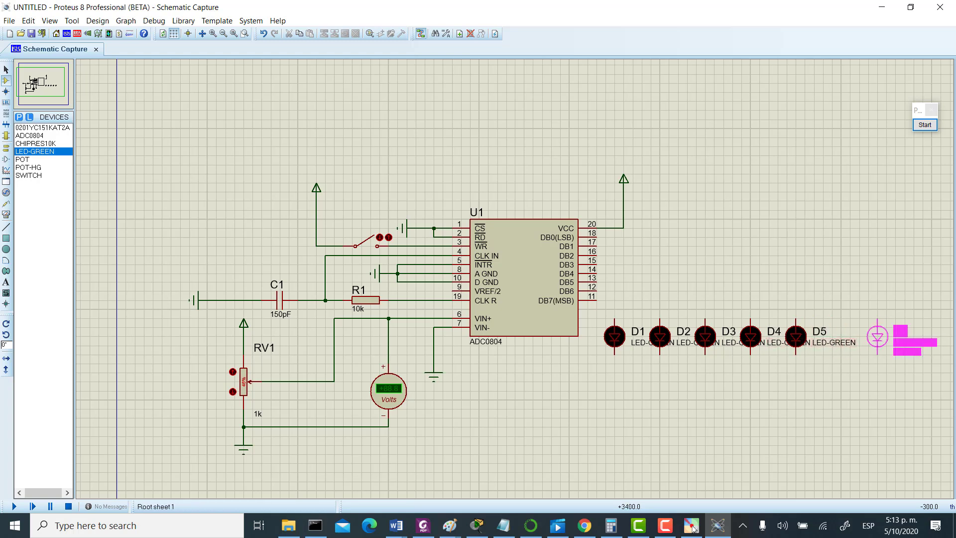
left_click(841, 337)
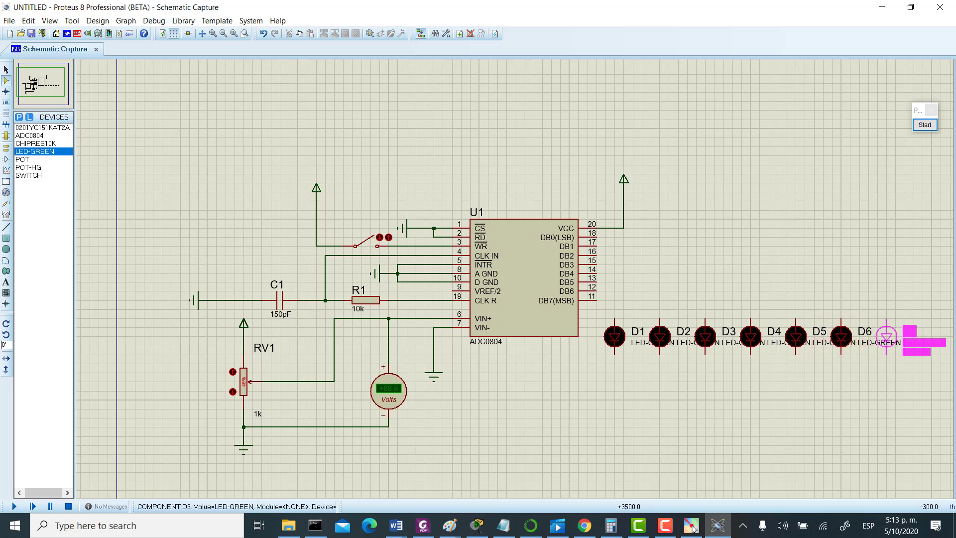
left_click(886, 337)
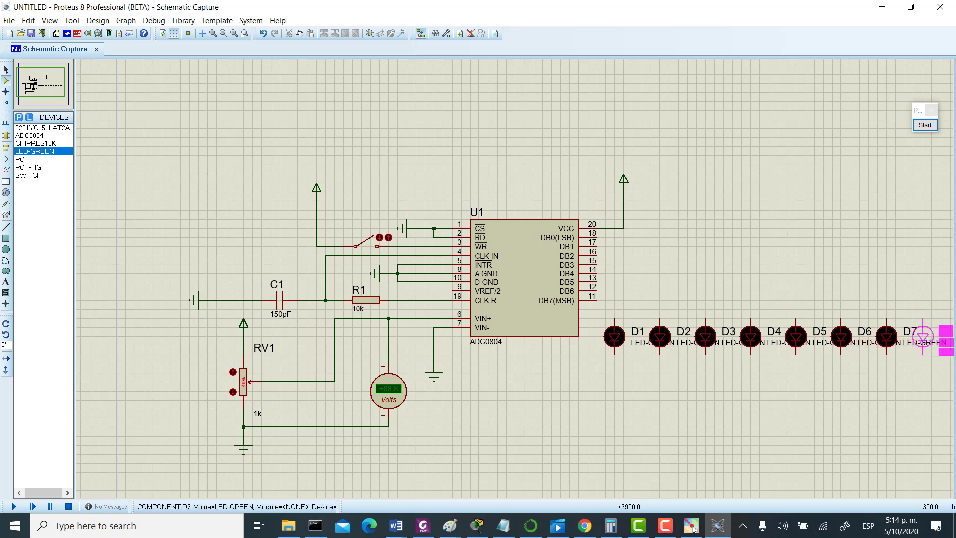
left_click(931, 337)
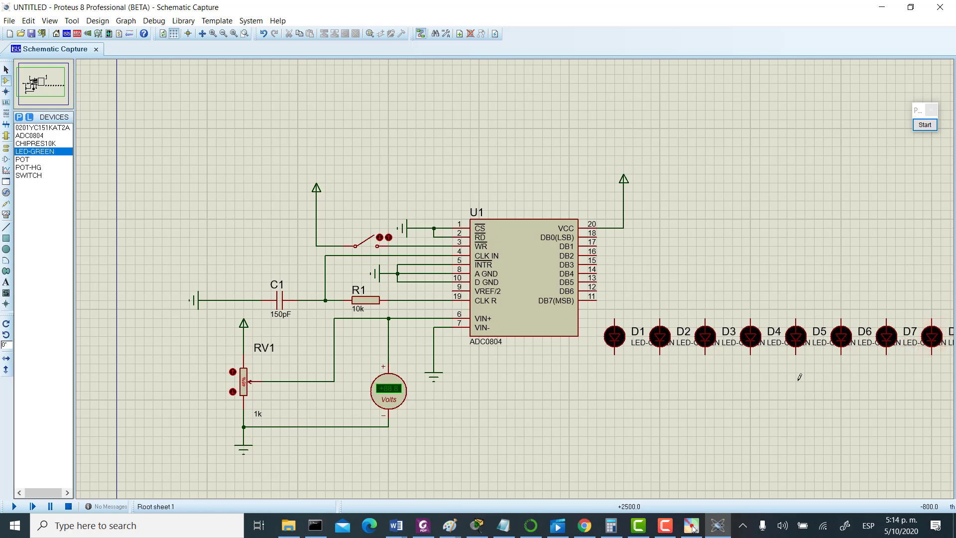
Place one ground terminal a short distance below LED D4.
left_click(6, 69)
left_click(36, 88)
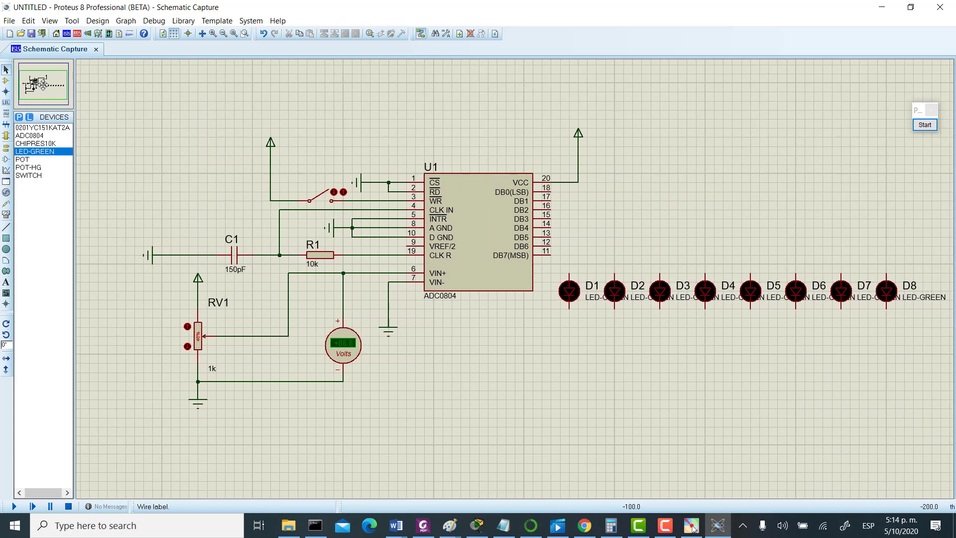
left_click(44, 85)
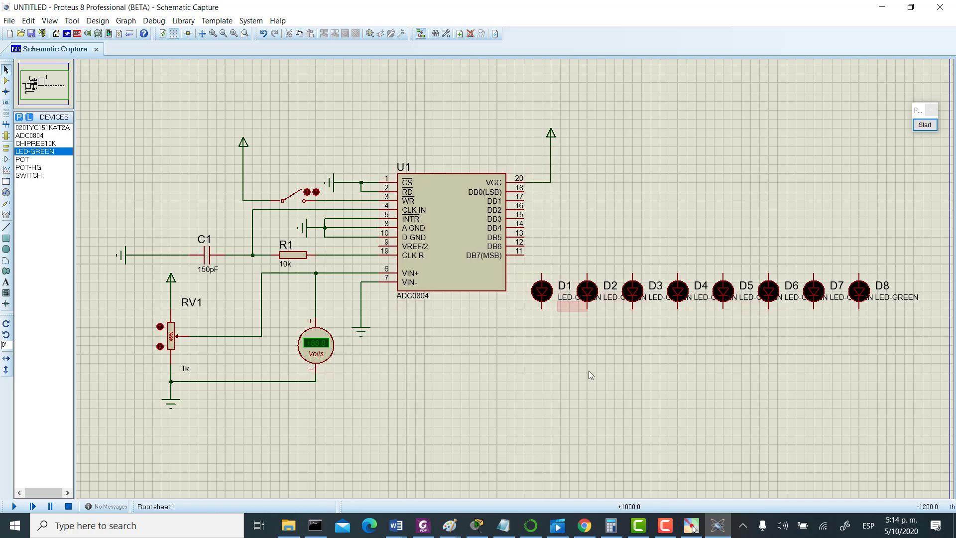
left_click(6, 148)
left_click(30, 167)
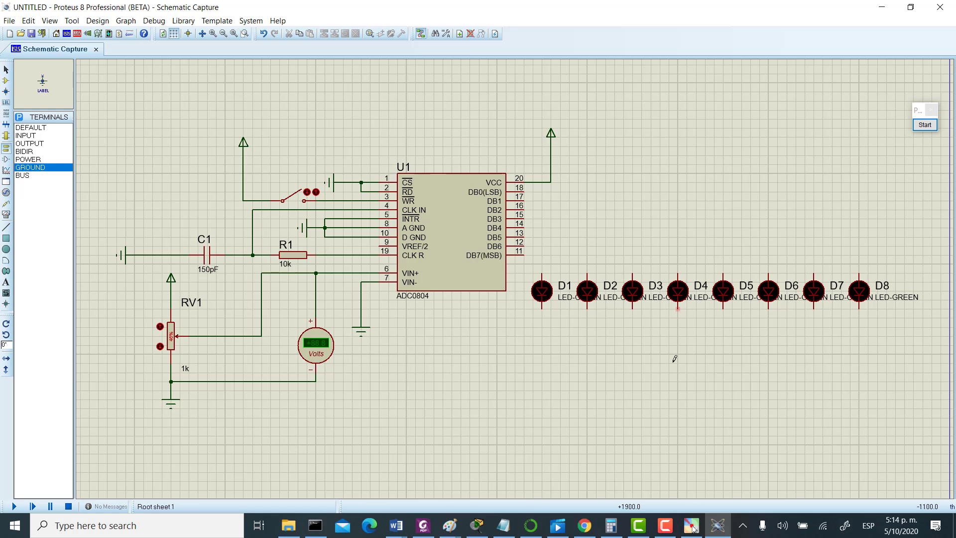
left_click(677, 345)
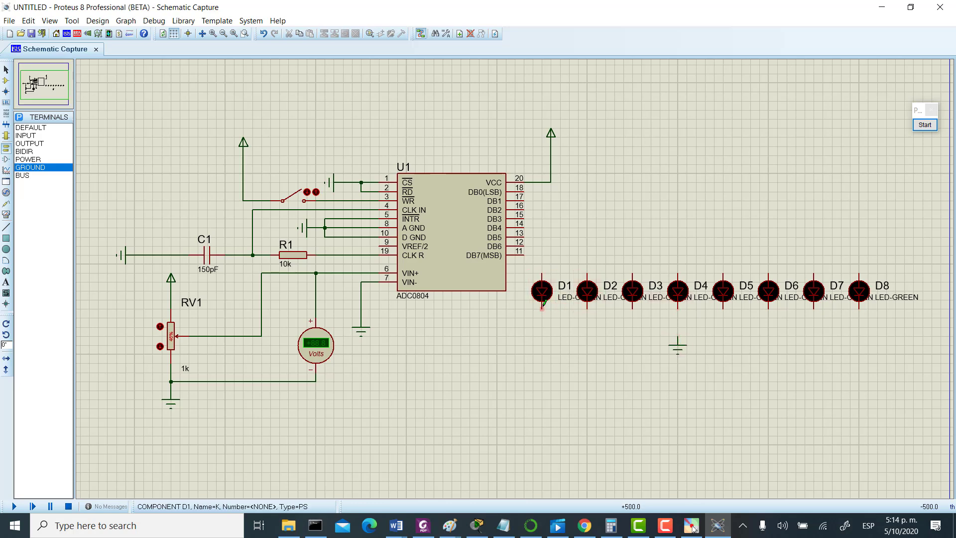
double_click(542, 310)
left_click(543, 309)
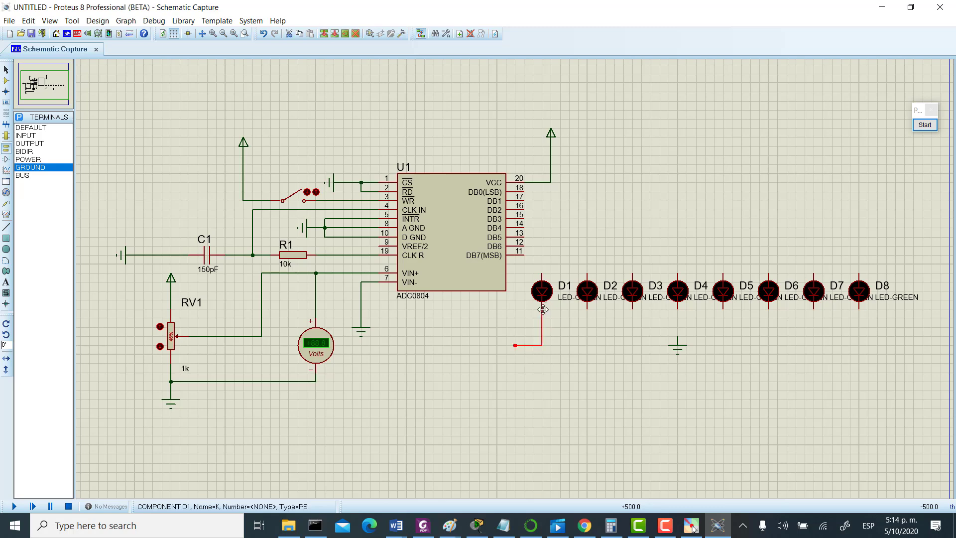
key("Delete")
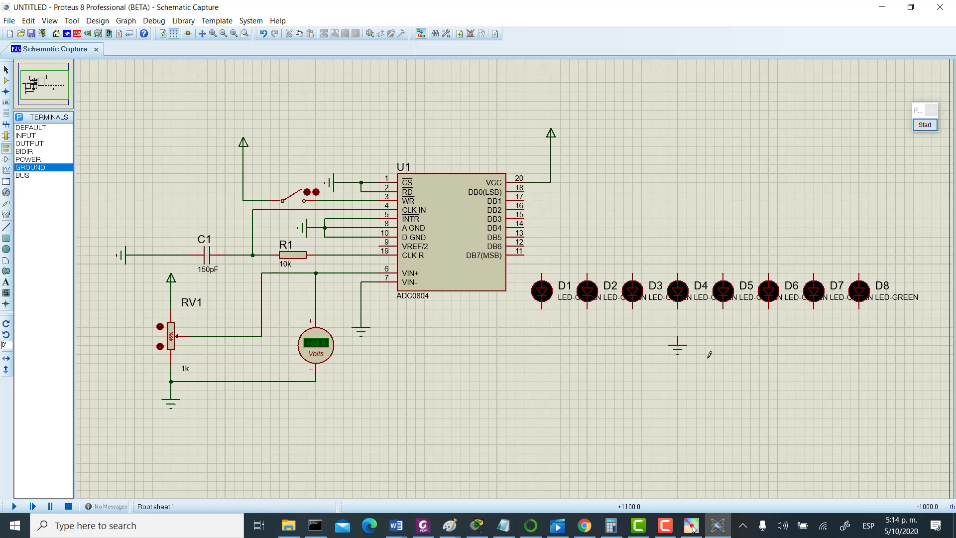
Move the ground terminal under D4 straight down, leaving more space below the LED row.
left_click(680, 347)
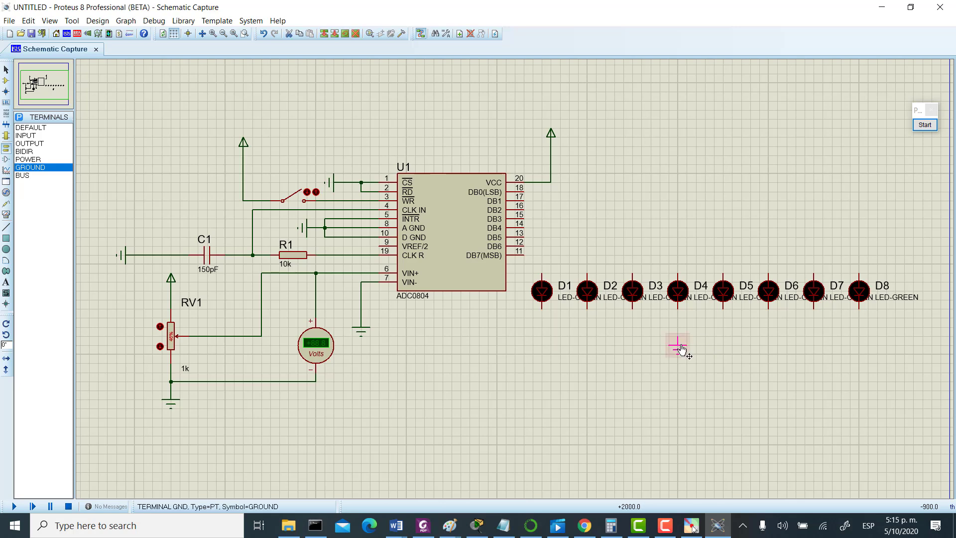
left_click_drag(680, 429, 680, 429)
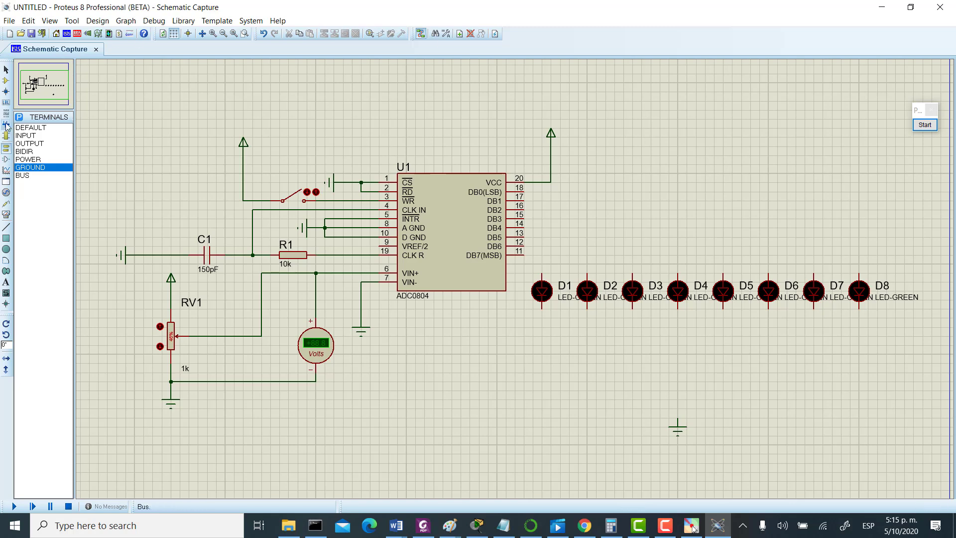
Search the device library for "330" in the Resistors category and add CHIPRES330R to the design's parts.
left_click(6, 80)
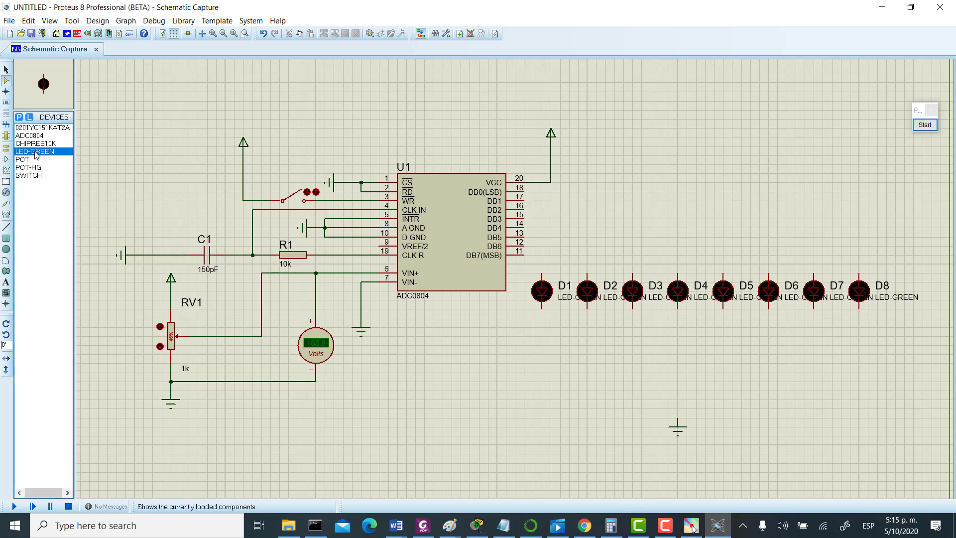
left_click(18, 117)
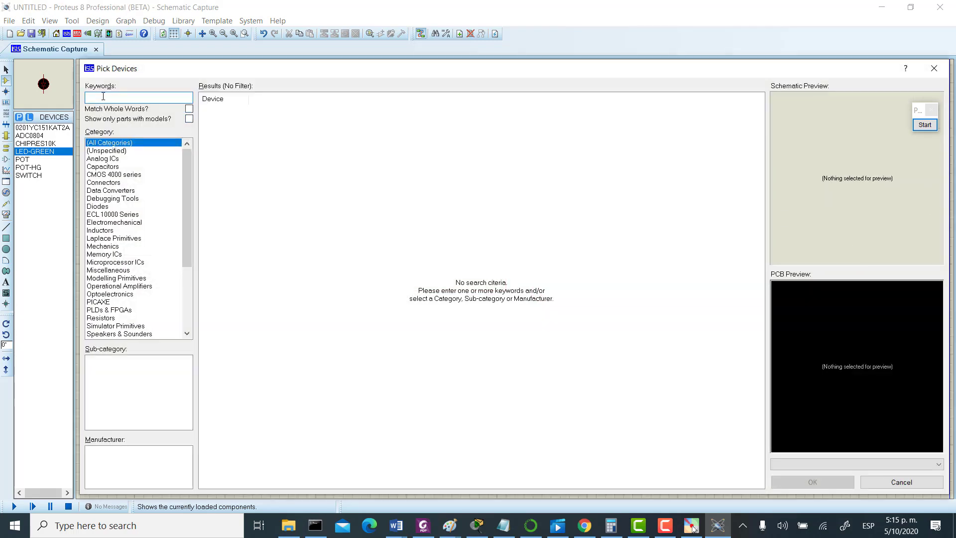
type("330")
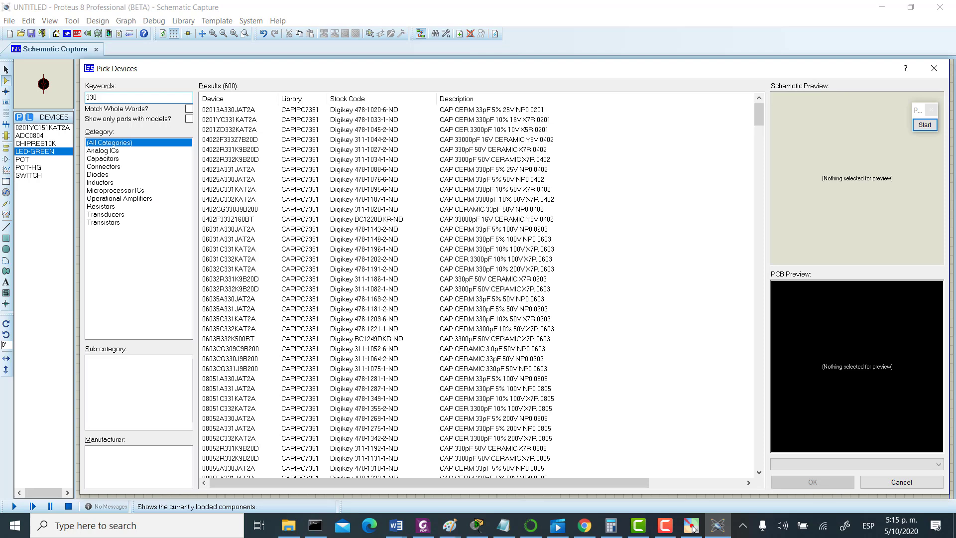
left_click(111, 206)
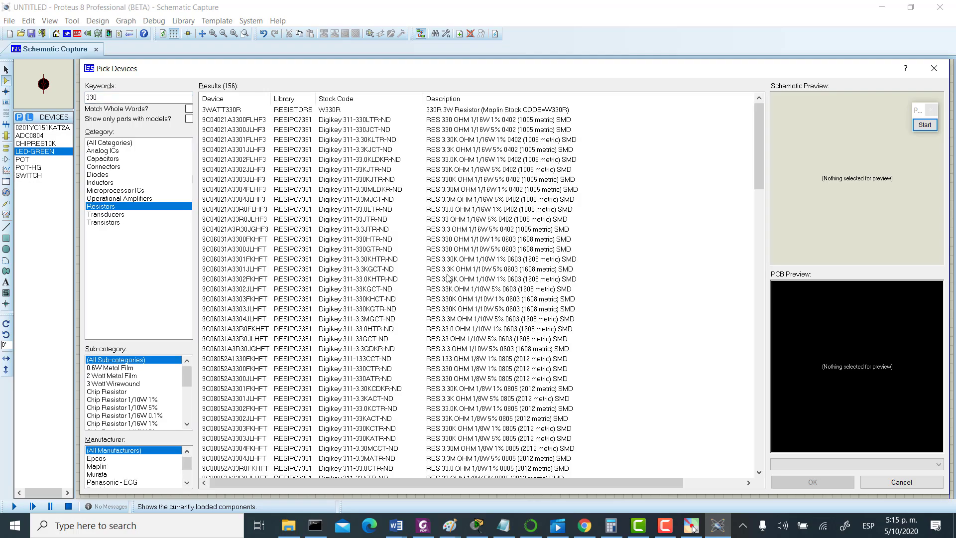
scroll(439, 262, "down", 1)
scroll(439, 262, "down", 15)
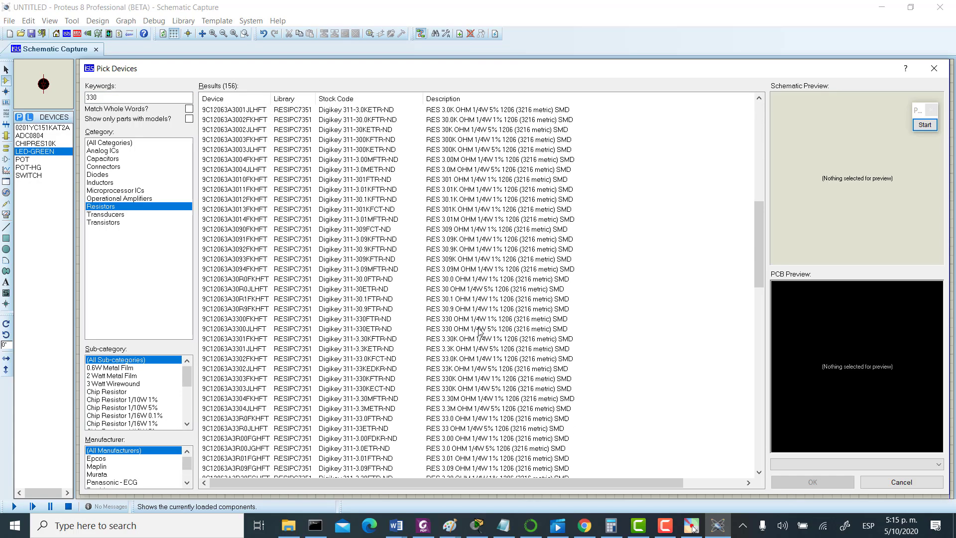
scroll(487, 345, "up", 2)
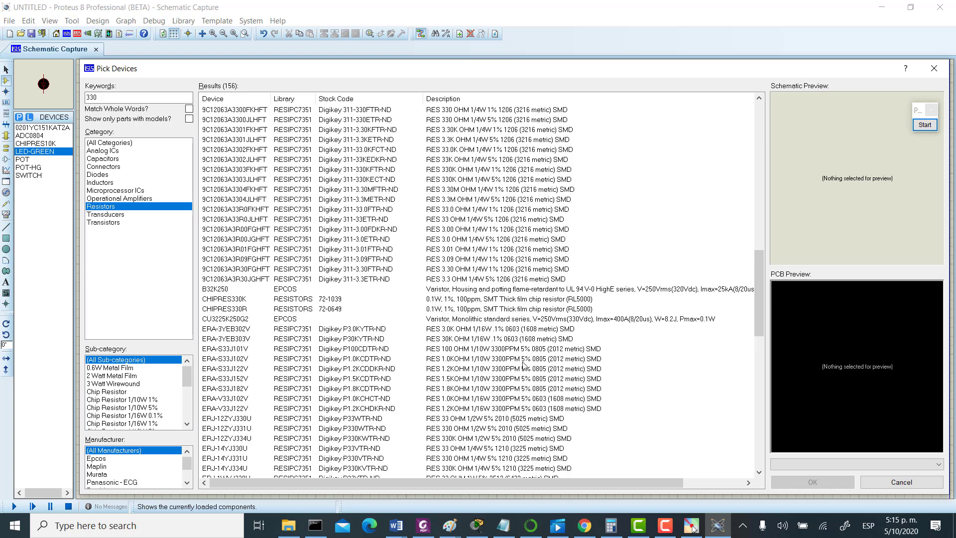
mouse_move(244, 303)
left_click(243, 309)
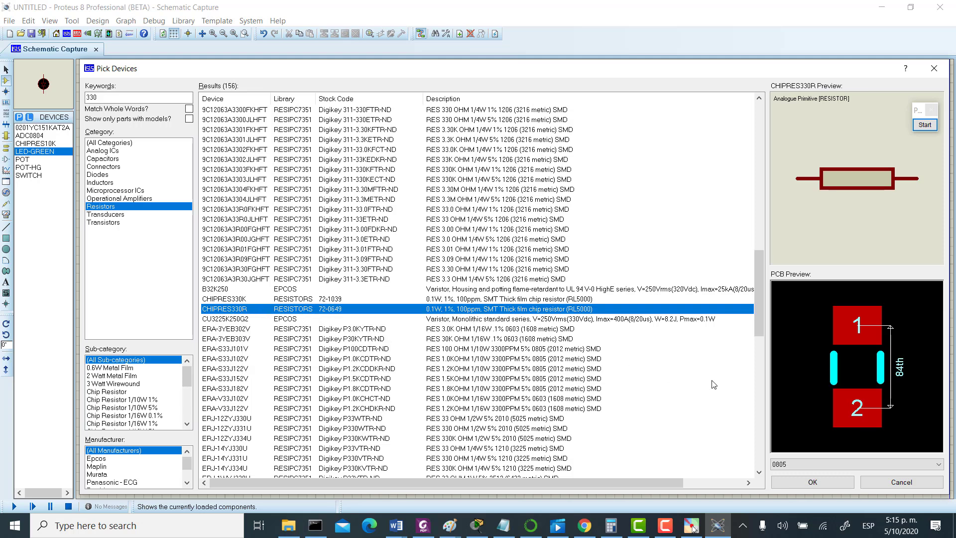
left_click(835, 483)
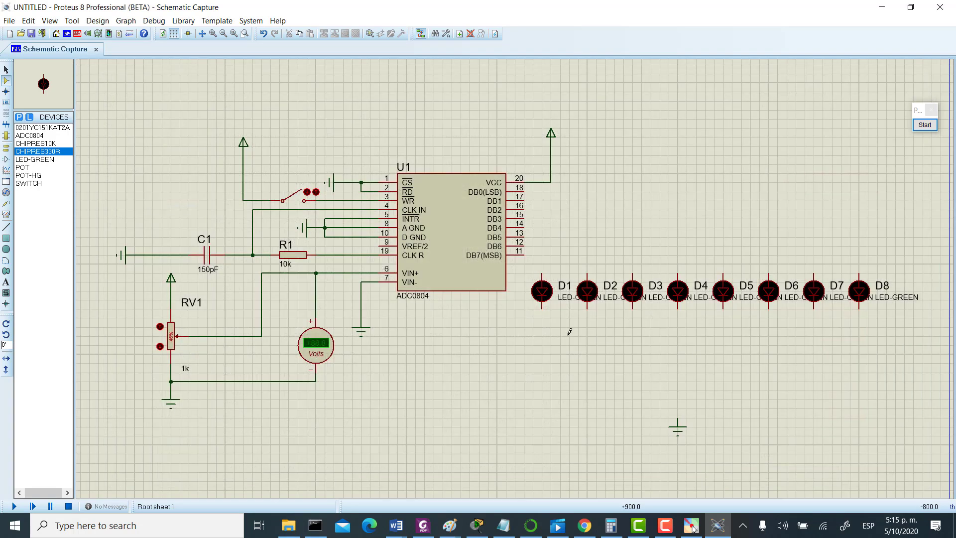
Place eight CHIPRES330R resistors, R2 to R9, horizontally in one row between the LEDs and the ground terminal.
left_click(542, 326)
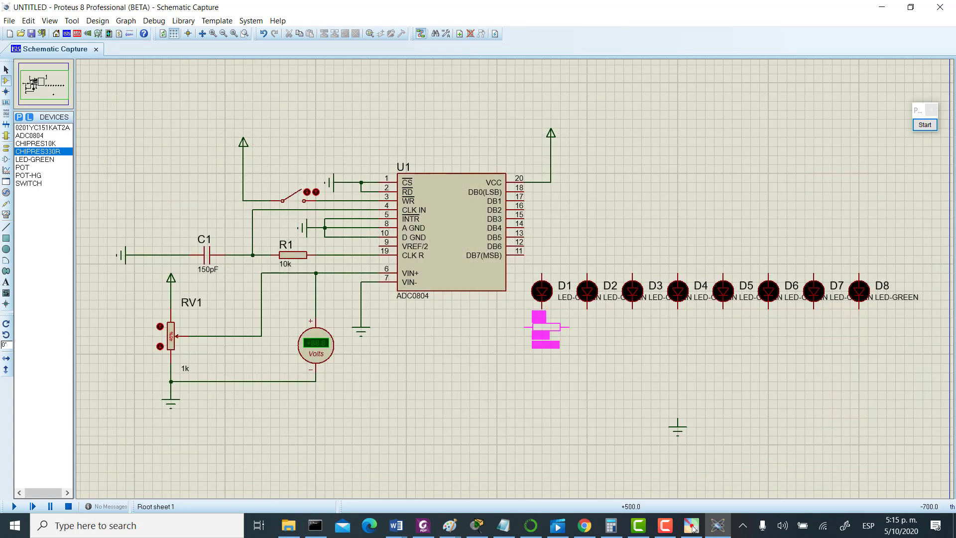
left_click(455, 336)
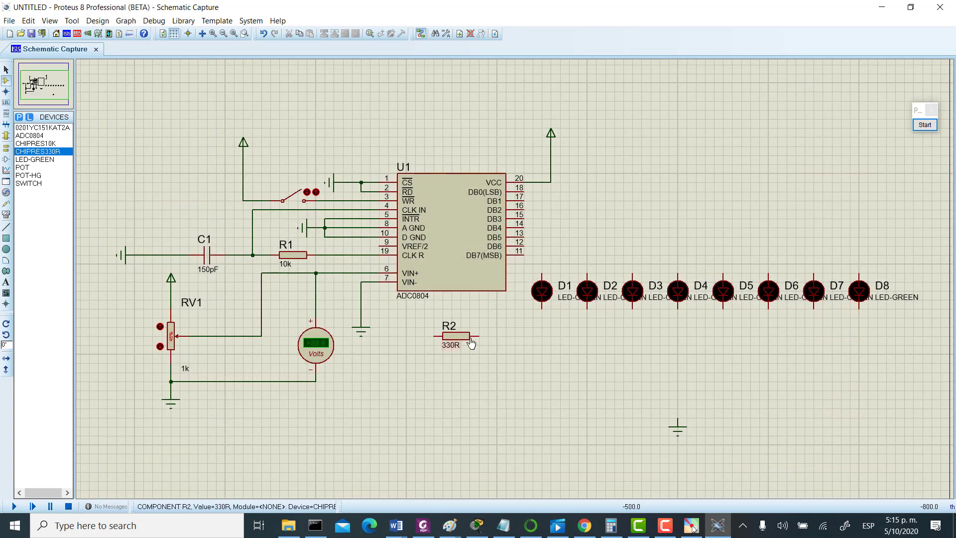
left_click(513, 335)
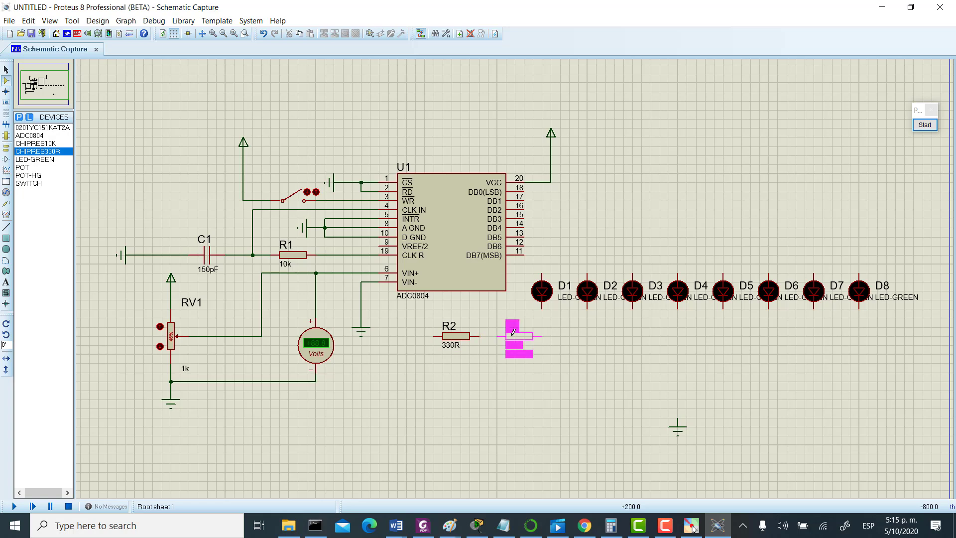
left_click(496, 336)
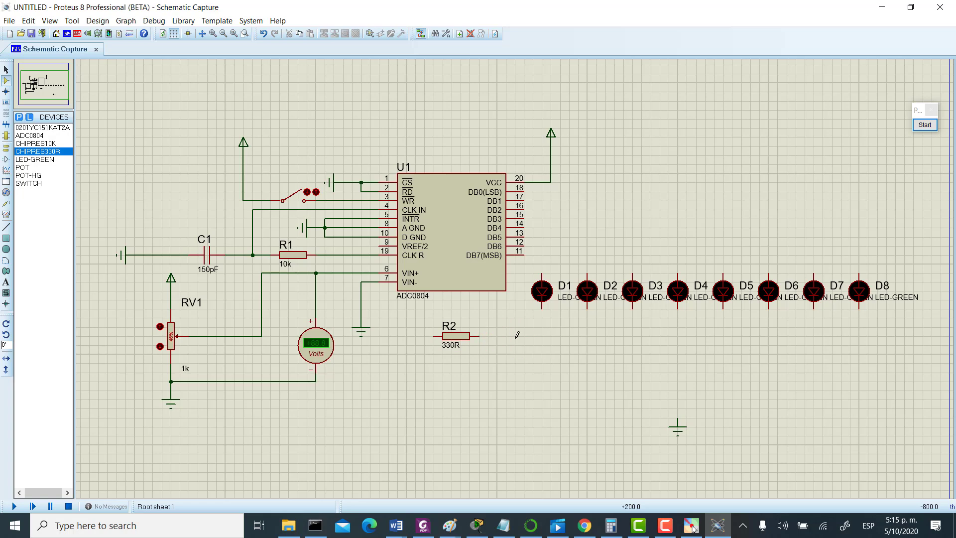
left_click(502, 333)
left_click(519, 336)
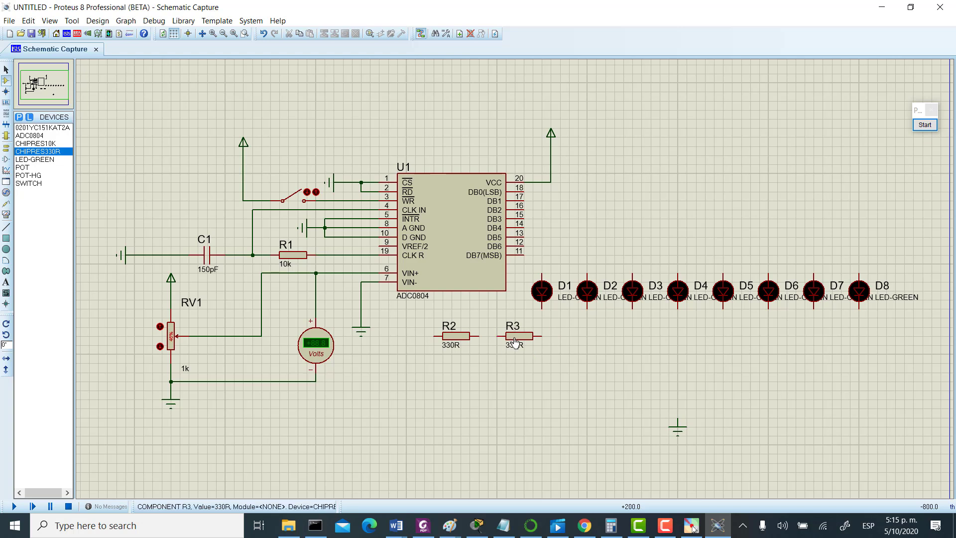
left_click(592, 334)
left_click(582, 336)
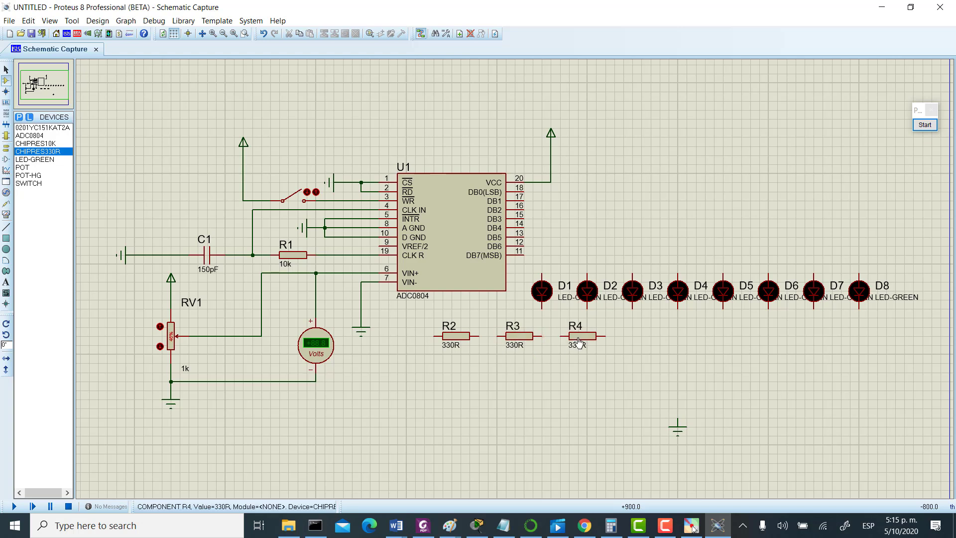
left_click(661, 334)
left_click(645, 336)
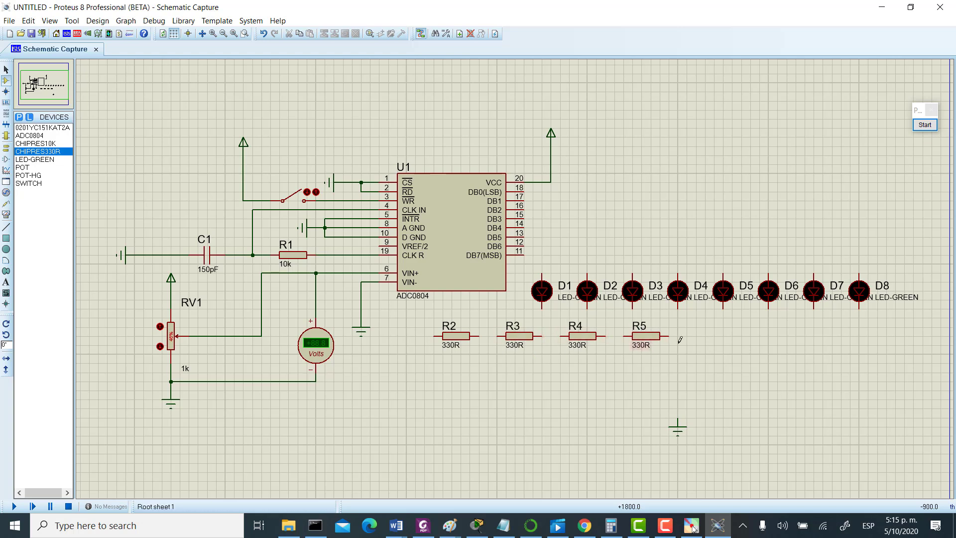
left_click(733, 332)
left_click(709, 336)
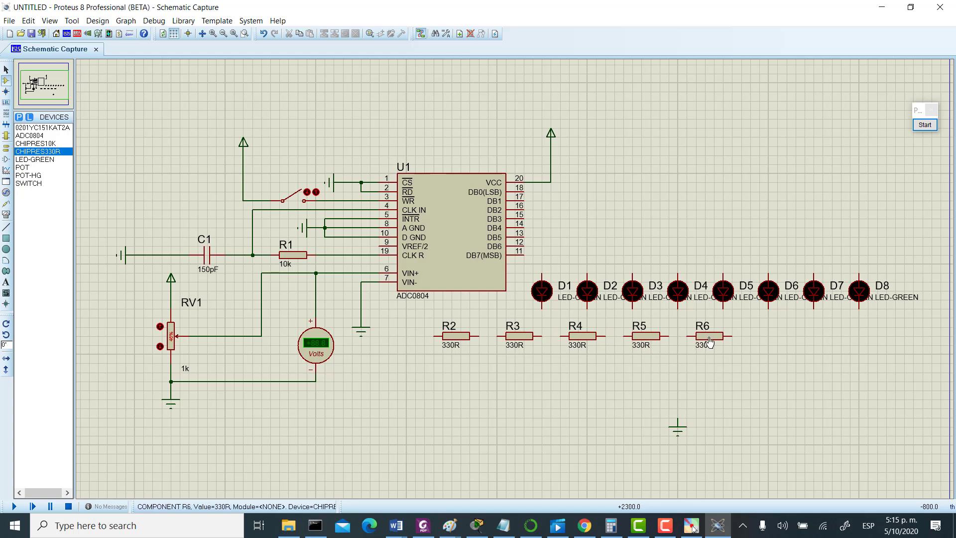
left_click(790, 331)
left_click(763, 336)
left_click(843, 335)
left_click(826, 336)
left_click(900, 332)
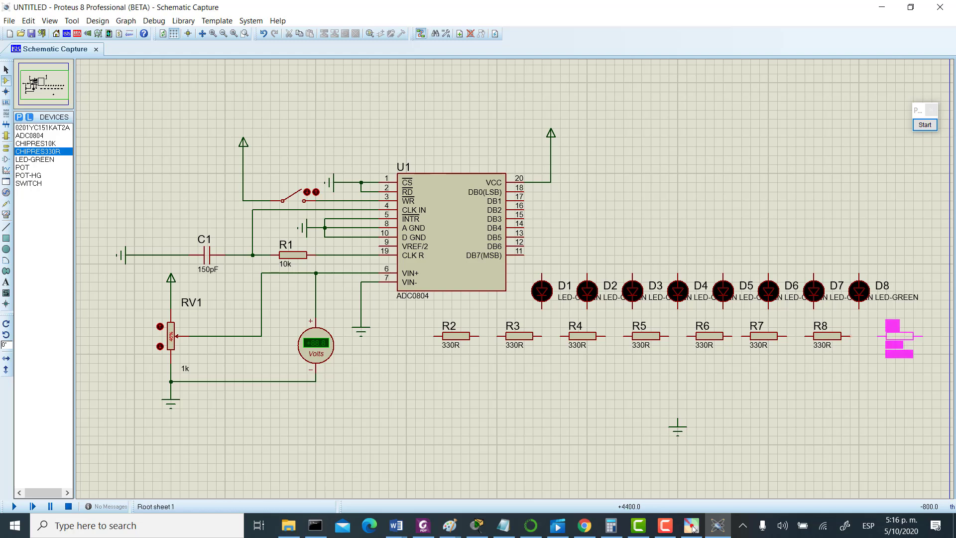
left_click(890, 336)
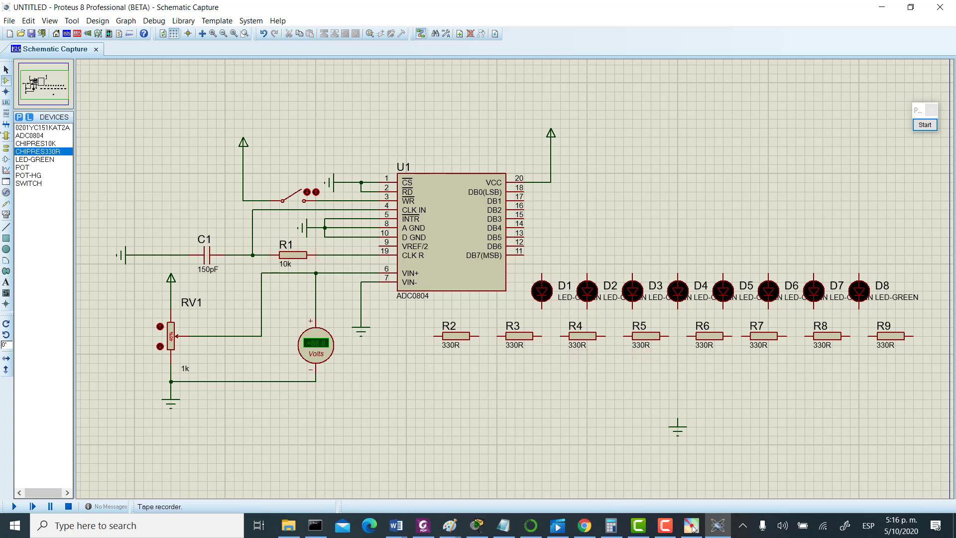
Rotate the eight 330R resistors R2 to R9 clockwise one by one so they stand vertically below the LED row.
left_click(5, 71)
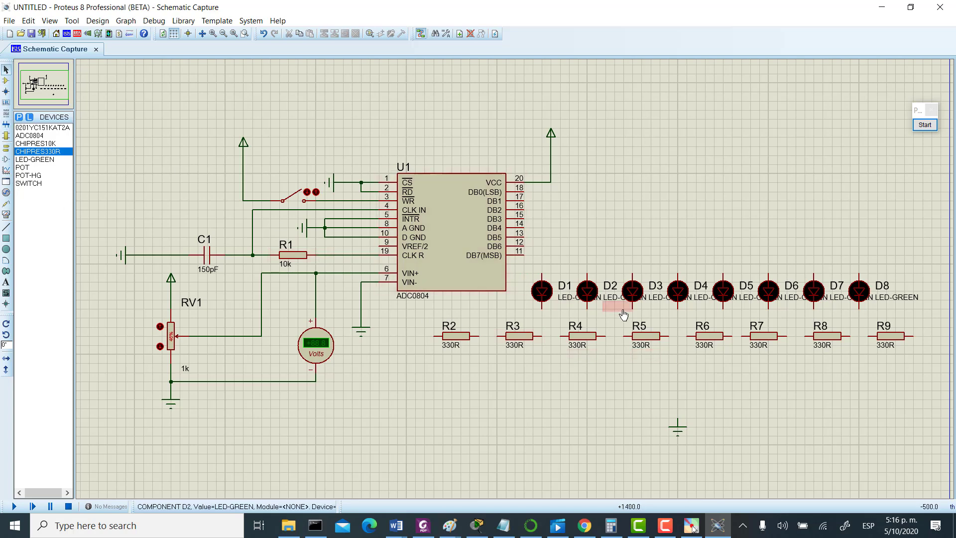
right_click(449, 338)
left_click(484, 79)
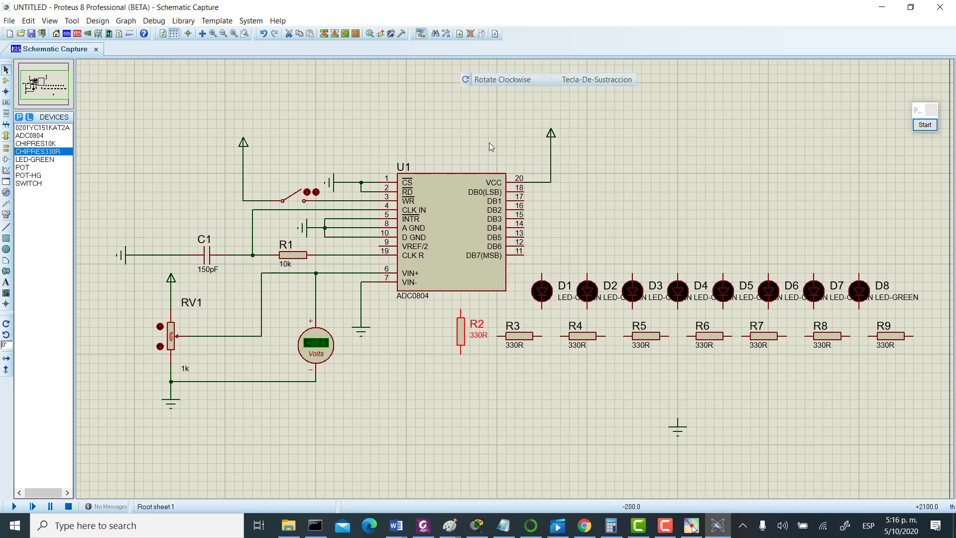
right_click(518, 336)
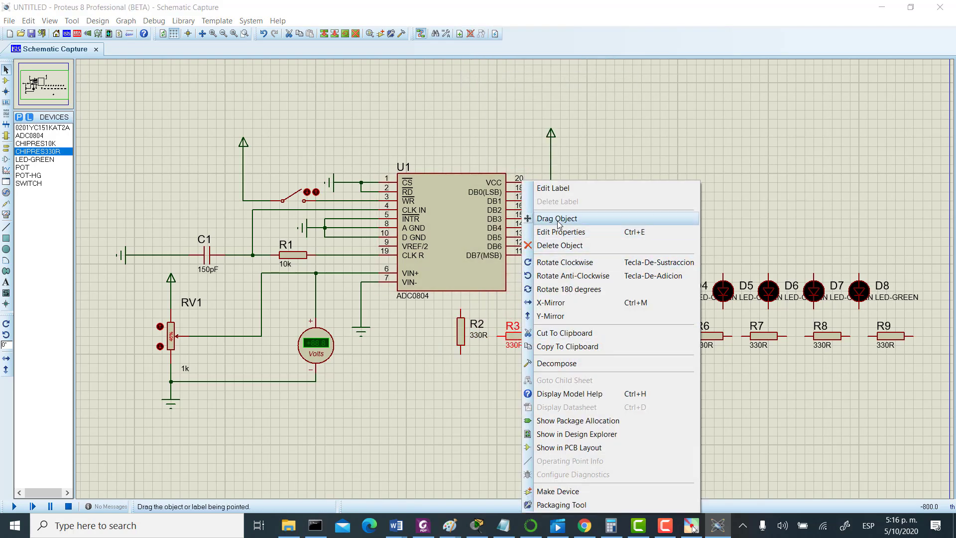
left_click(564, 262)
right_click(581, 336)
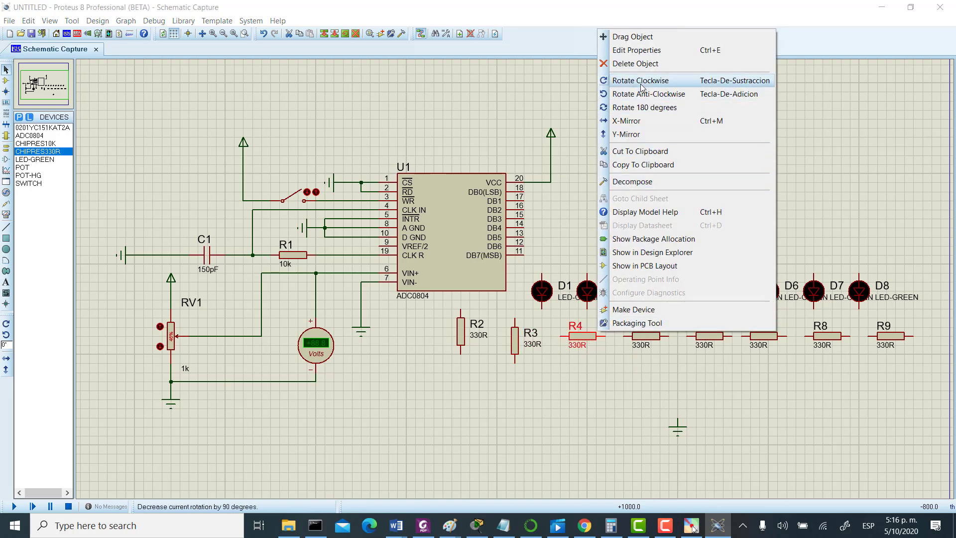
left_click(642, 81)
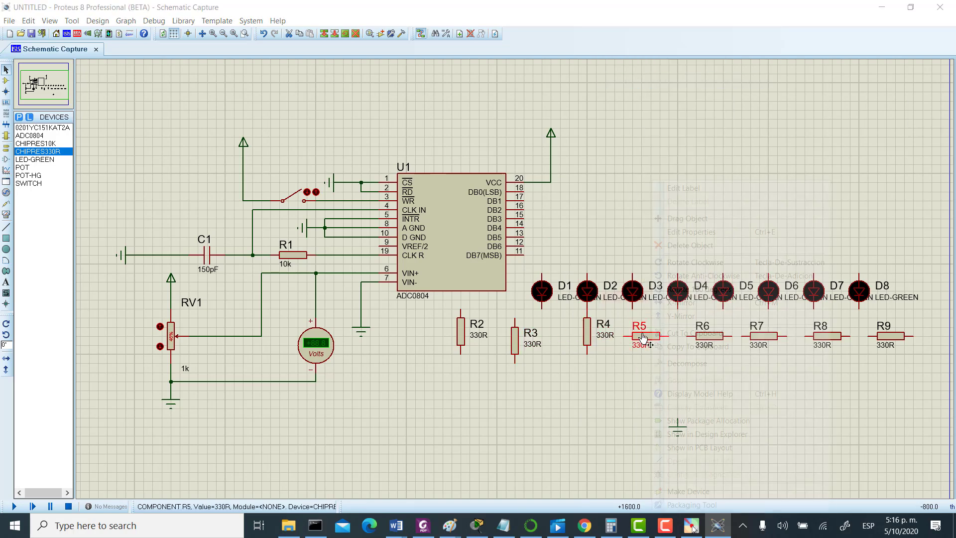
right_click(649, 334)
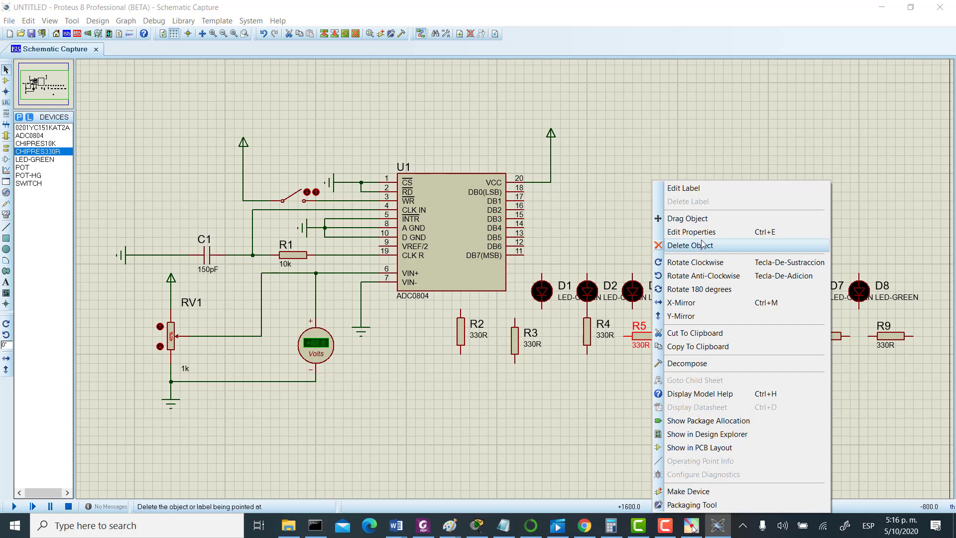
left_click(706, 262)
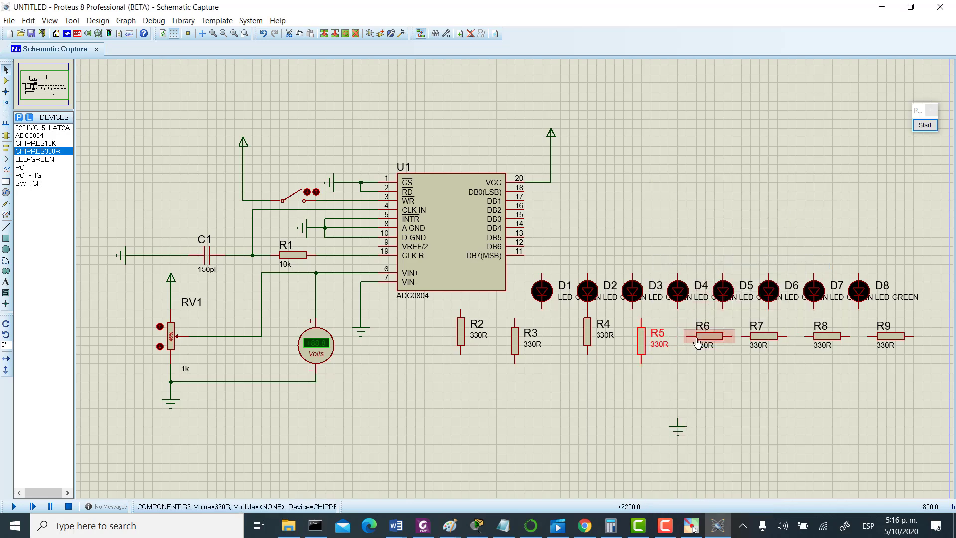
right_click(697, 343)
left_click(756, 82)
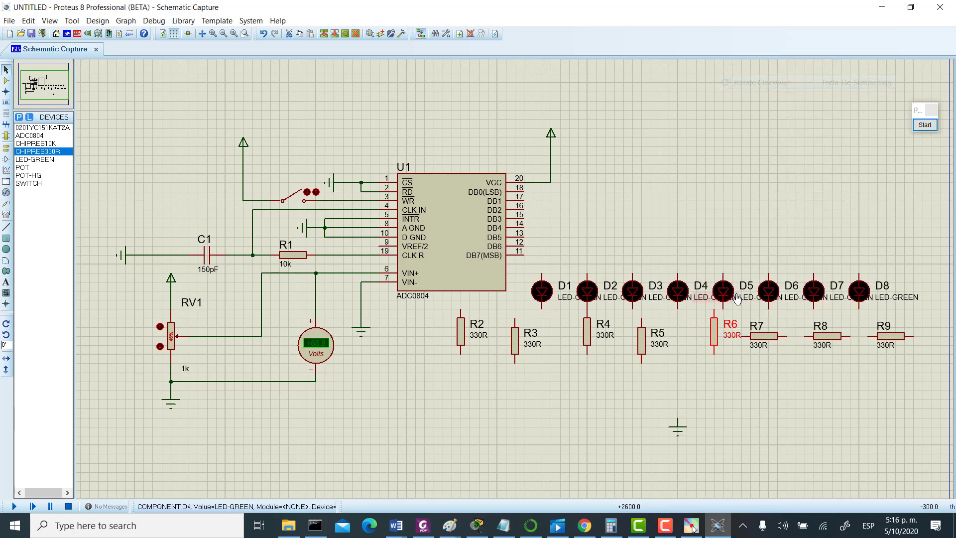
right_click(767, 336)
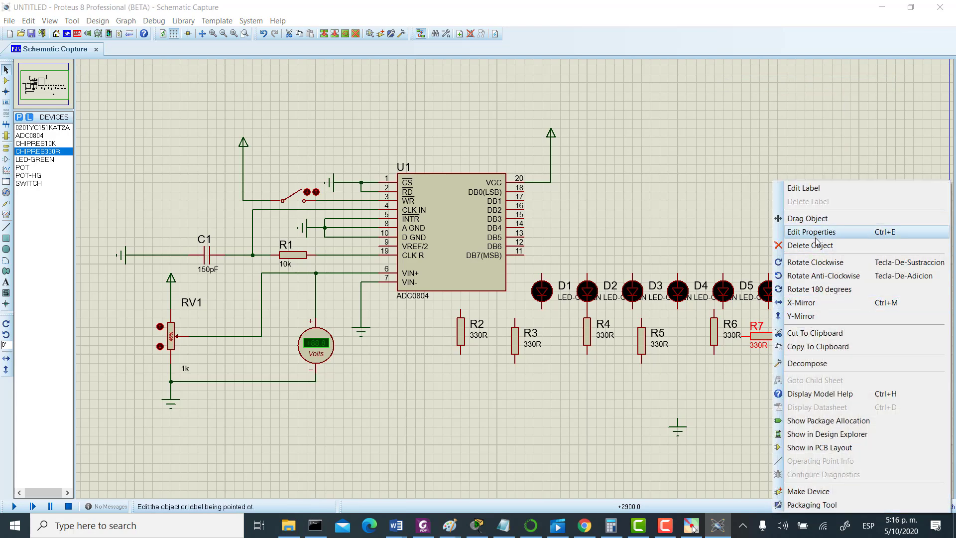
left_click(814, 262)
right_click(834, 344)
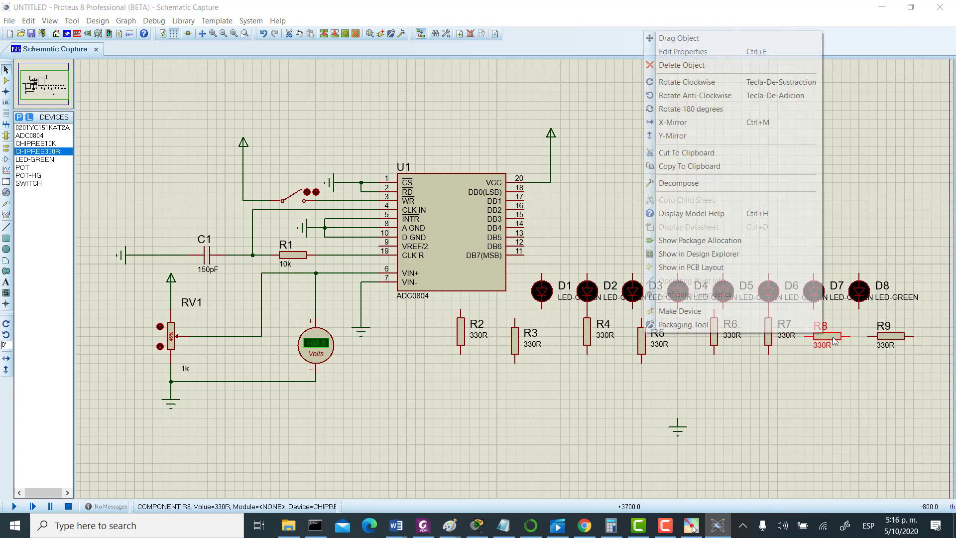
left_click(721, 81)
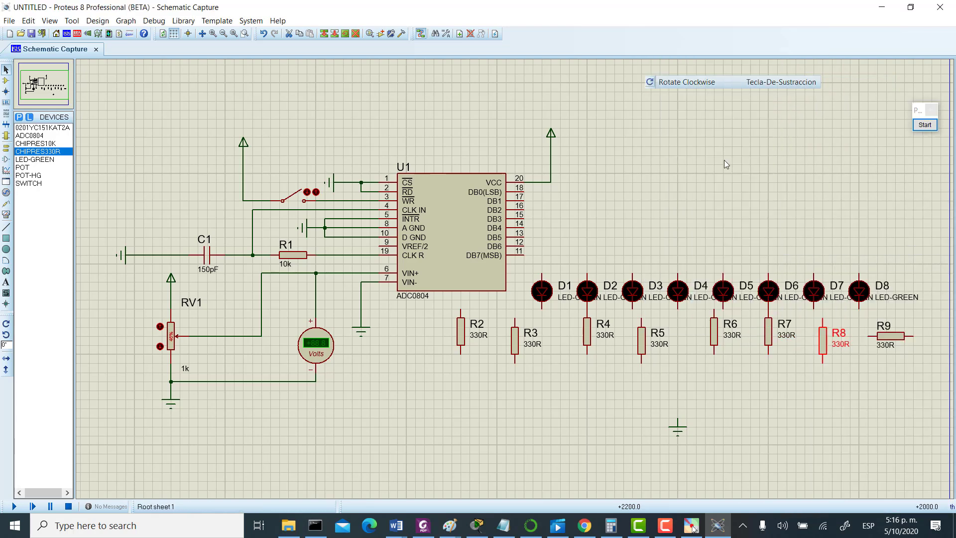
right_click(890, 352)
left_click(746, 262)
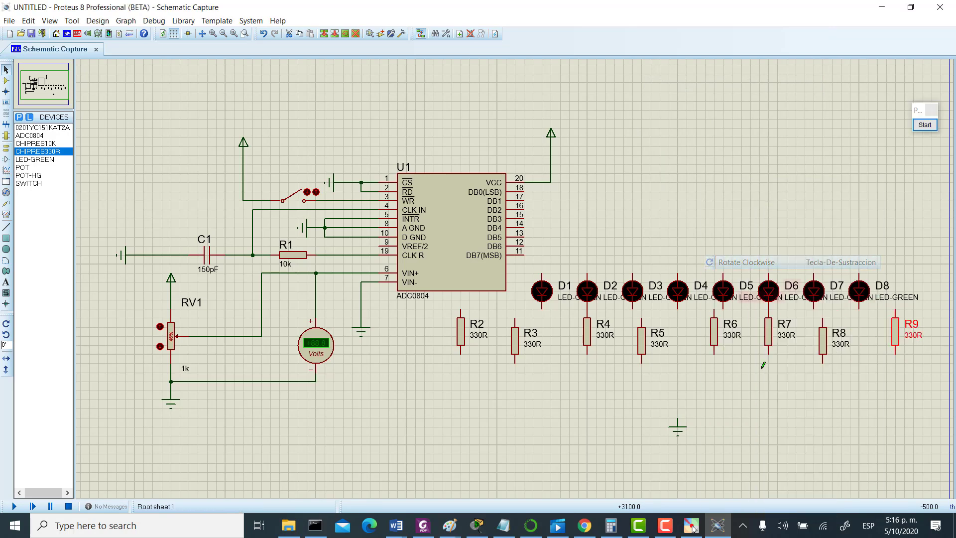
left_click(814, 428)
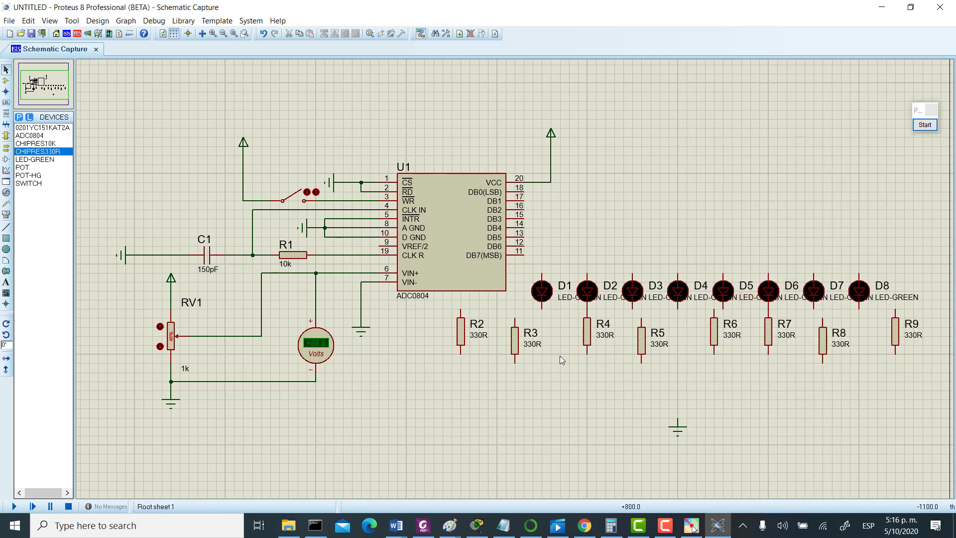
Shift R4 down and aside, then align resistor R2 directly below LED D1 and R3 directly below D2.
left_click(587, 338)
left_click_drag(587, 345, 588, 390)
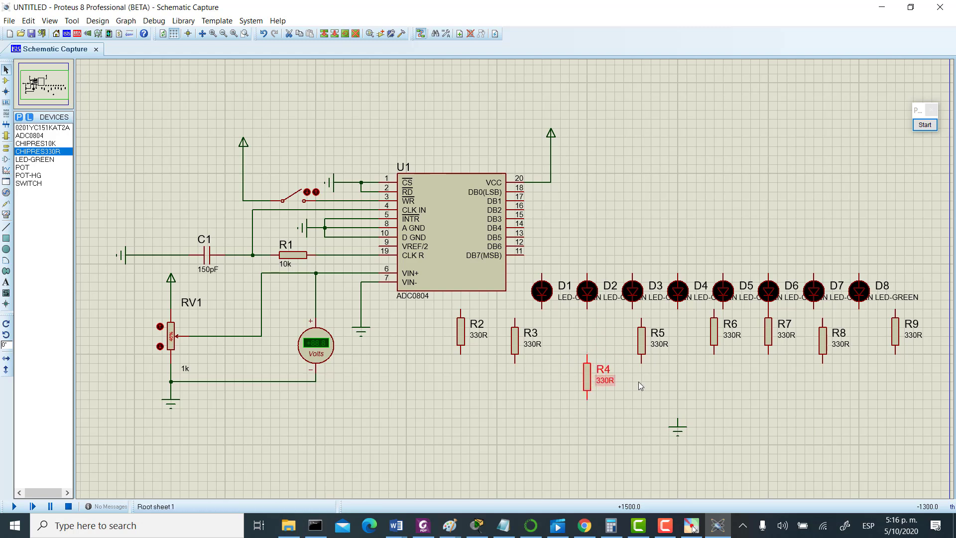
left_click_drag(587, 377, 605, 377)
left_click(528, 345)
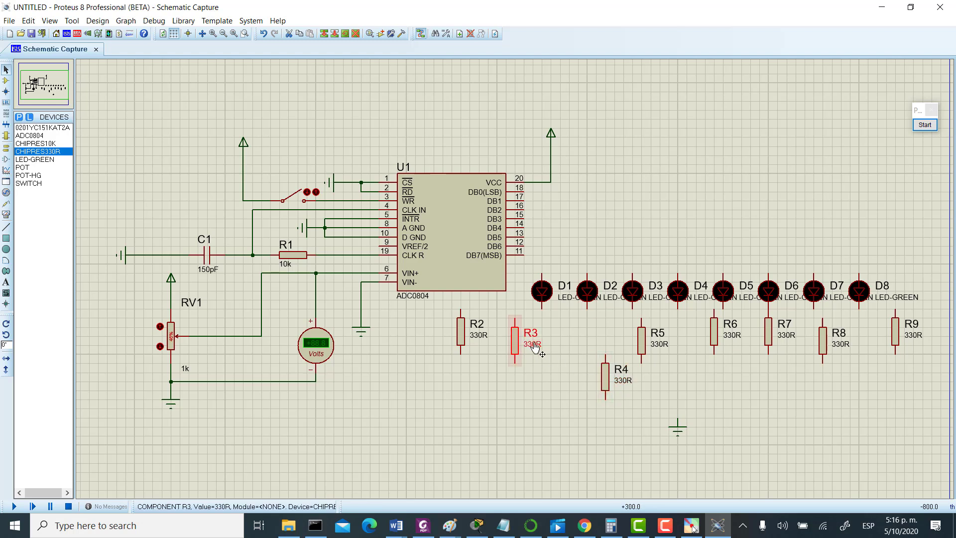
left_click_drag(530, 347, 620, 354)
left_click(461, 333)
left_click_drag(462, 334, 543, 360)
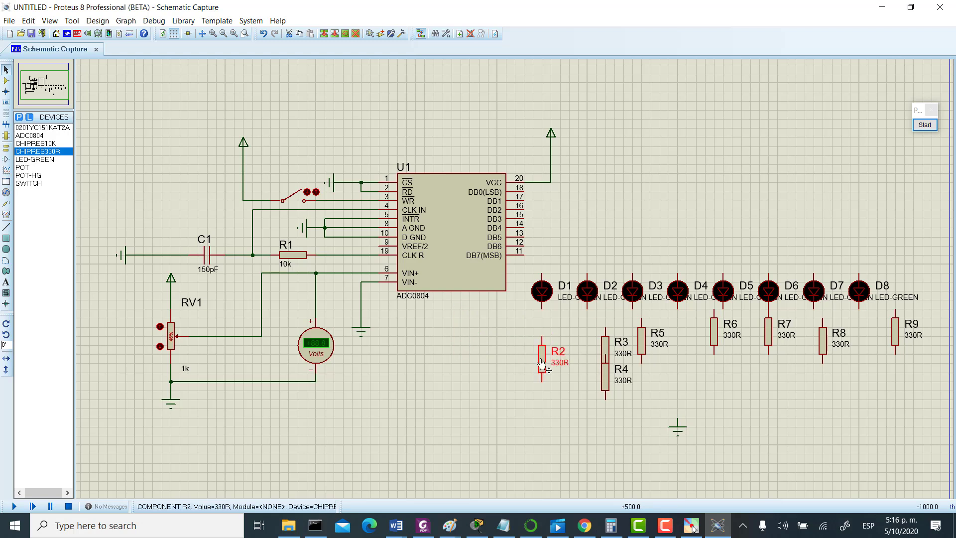
left_click(608, 350)
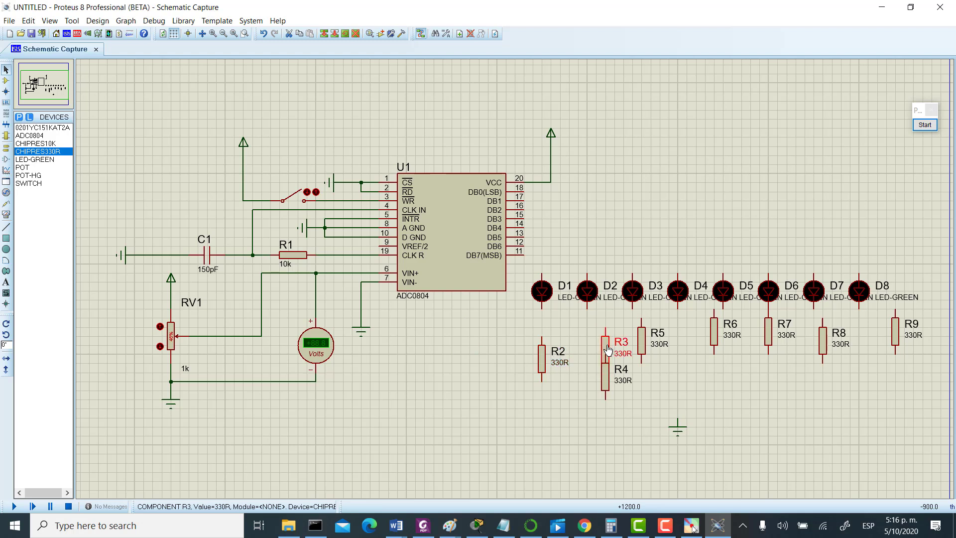
left_click_drag(608, 350, 590, 359)
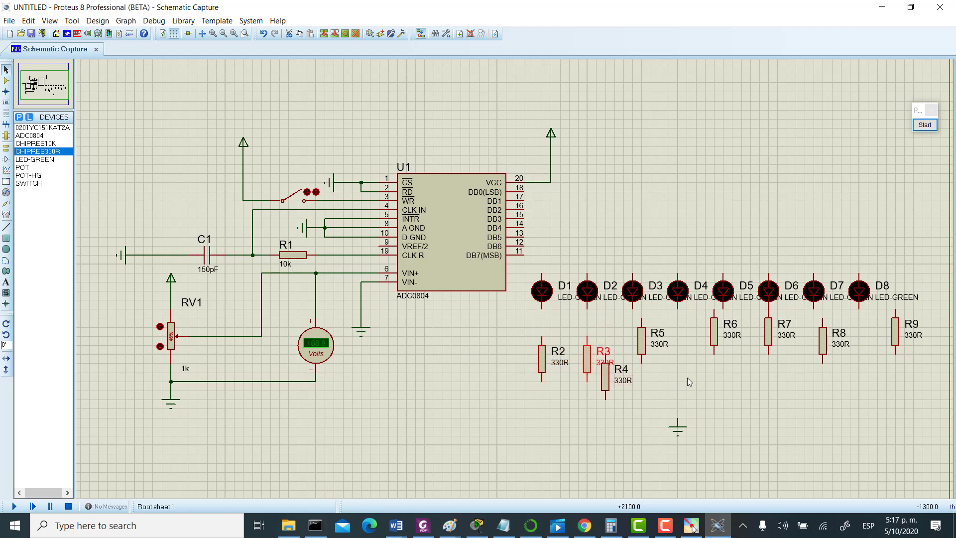
left_click(687, 377)
Move resistors R5, R6 and R7 out of the row into the free space beside the ground terminal.
left_click(647, 342)
left_click_drag(646, 343, 754, 426)
left_click(714, 333)
left_click_drag(714, 333, 769, 342)
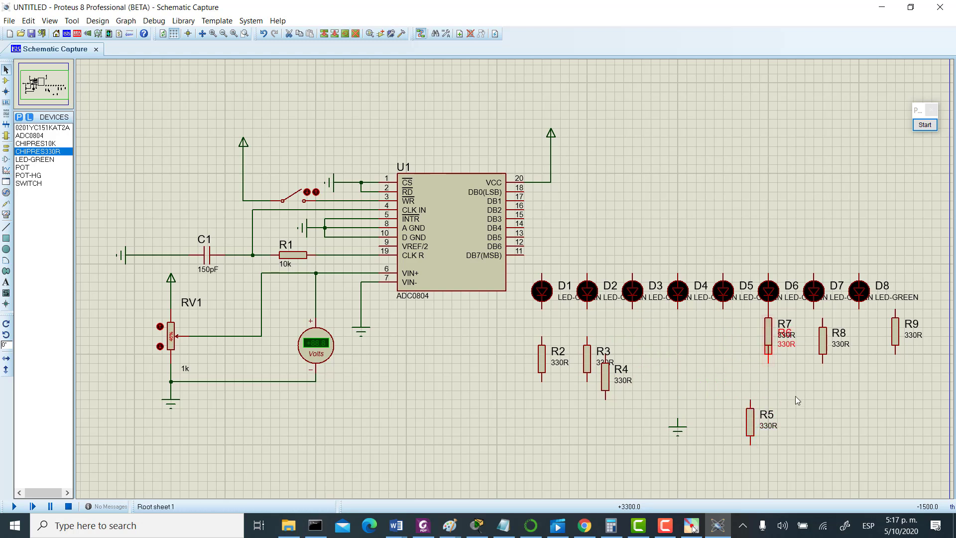
double_click(767, 337)
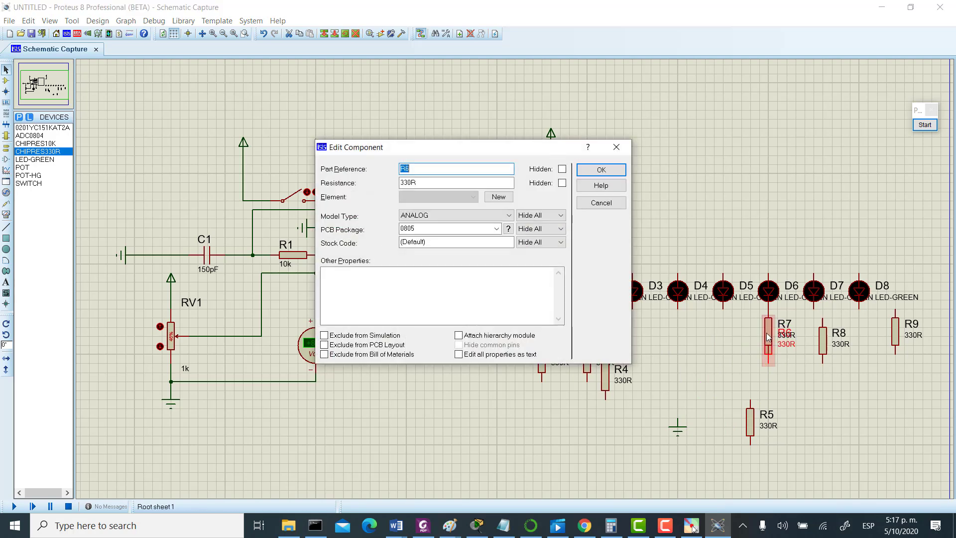
left_click(616, 147)
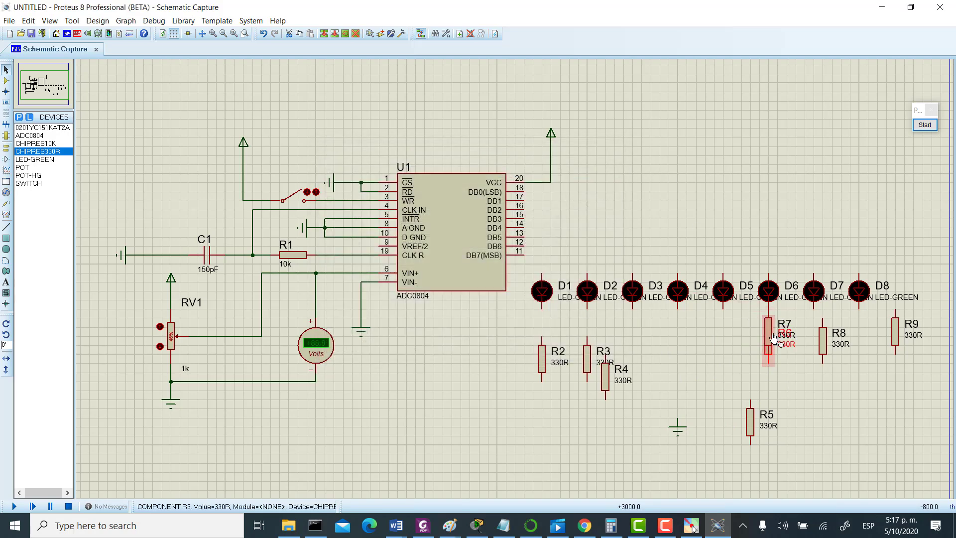
double_click(770, 338)
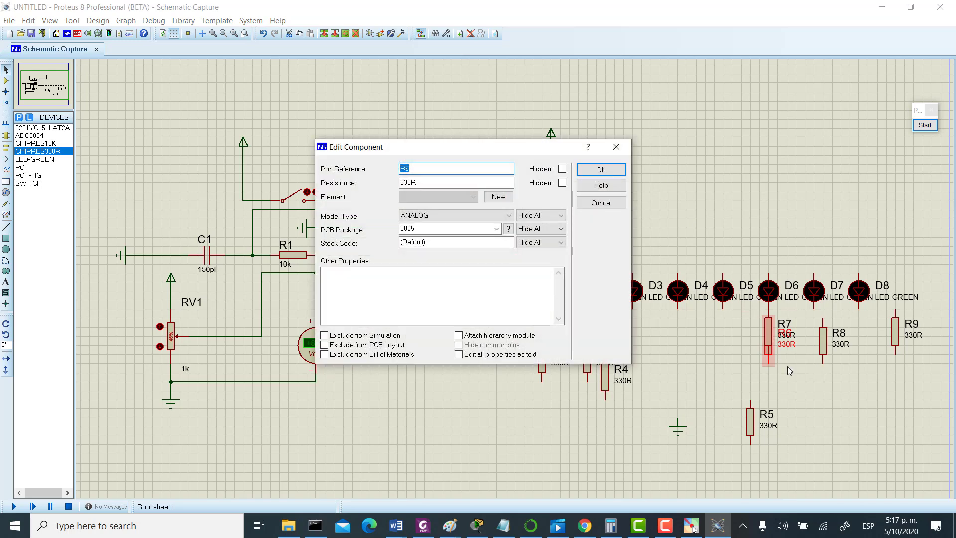
left_click(616, 147)
left_click_drag(767, 339, 804, 431)
left_click_drag(767, 334, 867, 425)
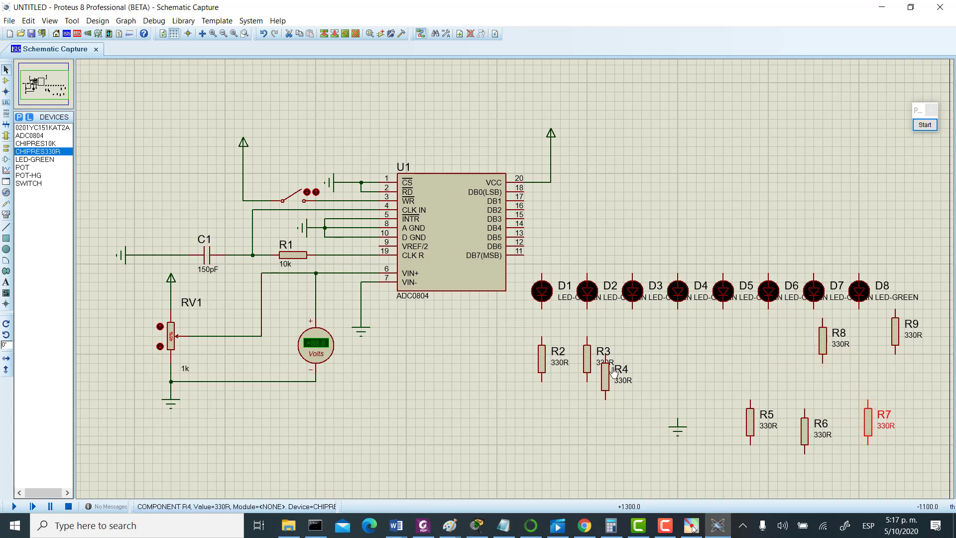
Align resistors R4, R5 and R6 directly below LEDs D3, D4 and D5, level with R2 and R3.
left_click(608, 383)
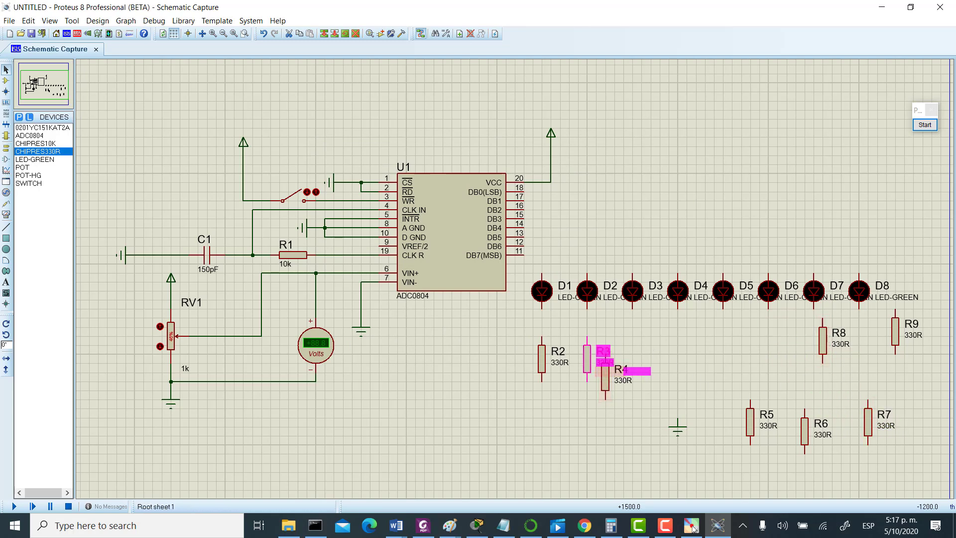
left_click_drag(617, 382, 634, 362)
left_click(716, 364)
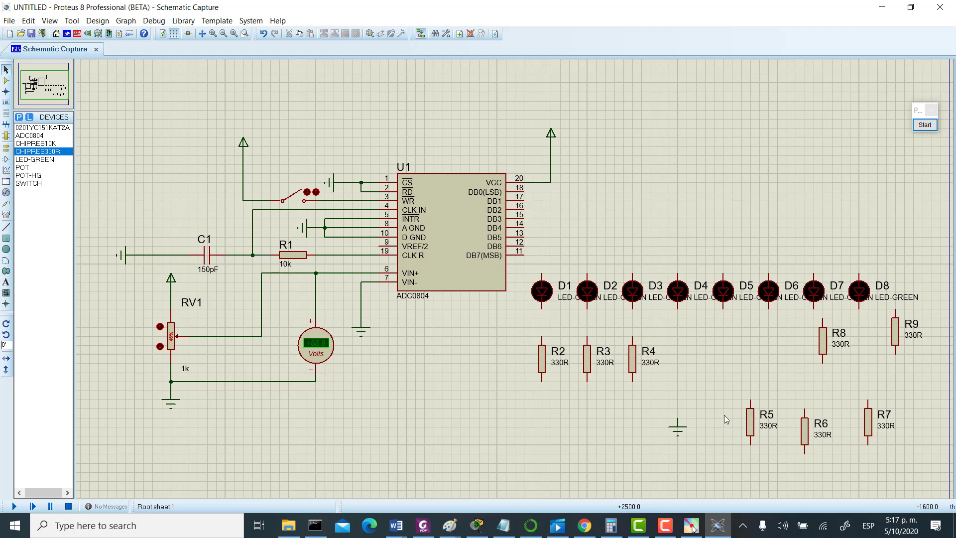
left_click_drag(750, 424, 677, 359)
left_click_drag(807, 435, 725, 363)
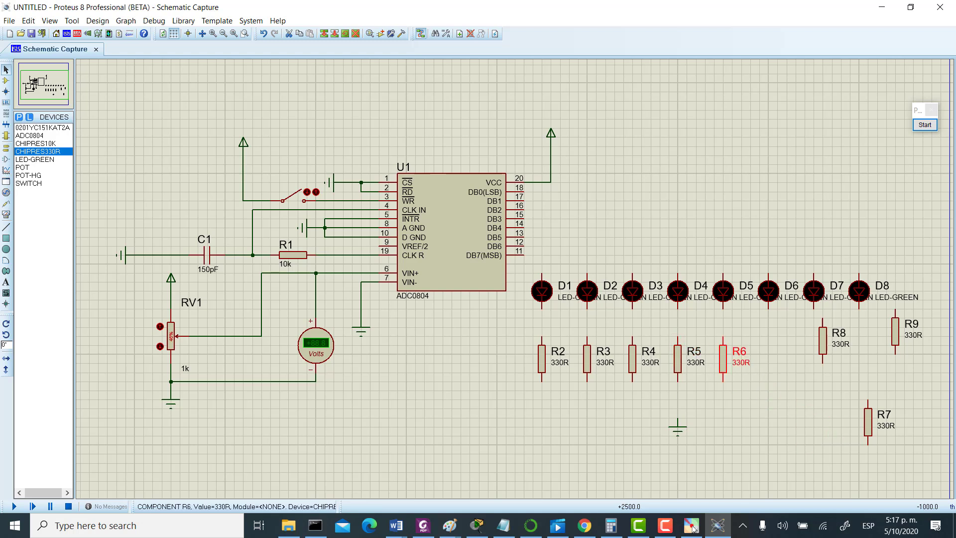
Align resistors R7, R8 and R9 directly below LEDs D6, D7 and D8, level with the other resistors.
left_click(867, 424)
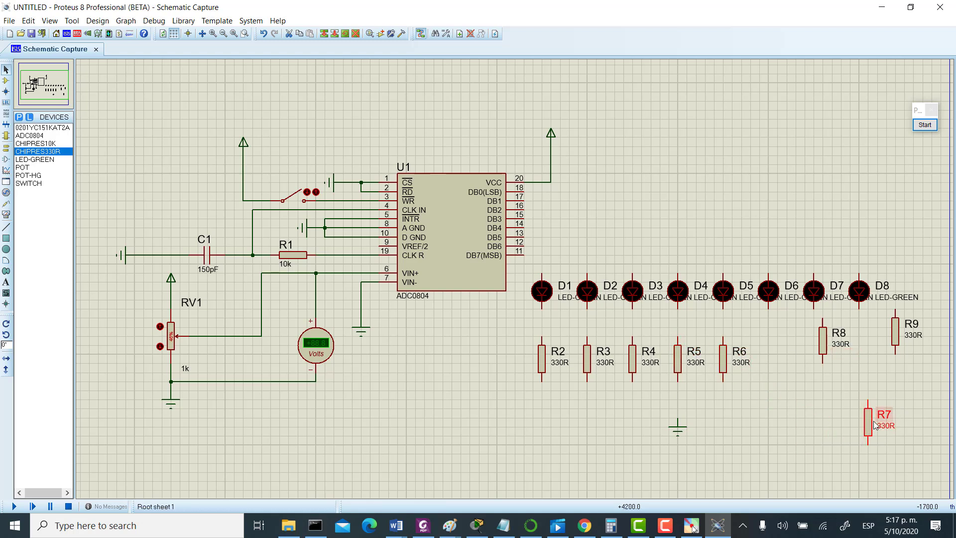
left_click_drag(867, 424, 768, 361)
left_click(823, 343)
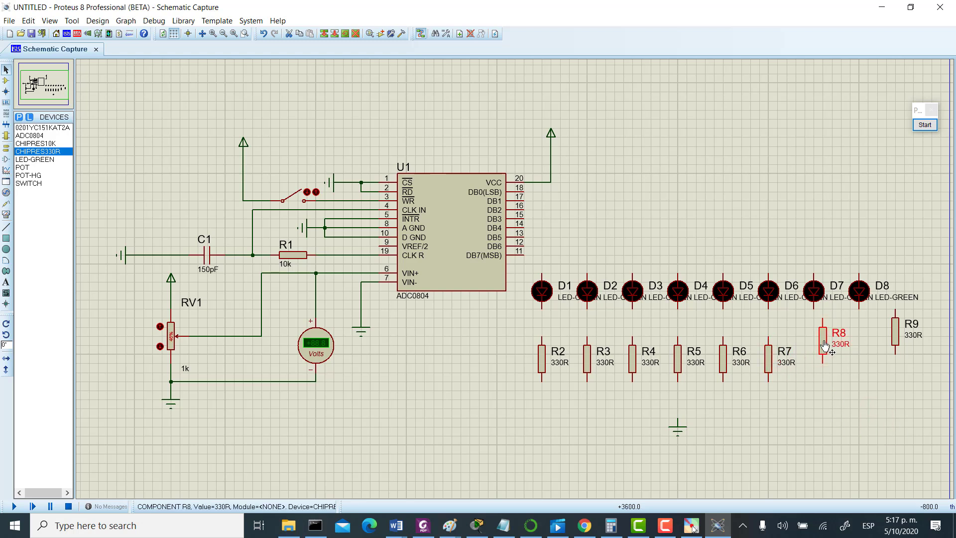
left_click_drag(823, 343, 814, 362)
left_click(897, 331)
left_click_drag(897, 331, 861, 358)
left_click(915, 363)
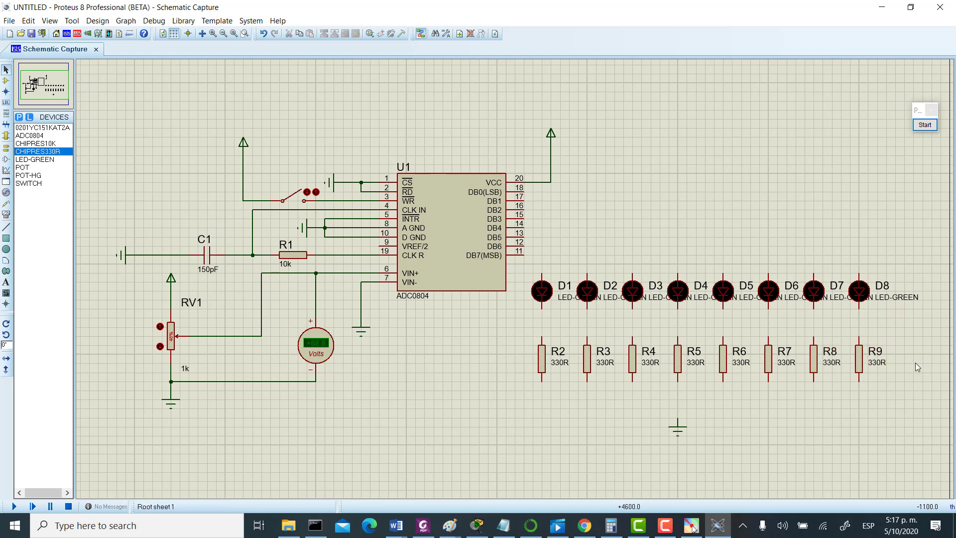
left_click(542, 380)
double_click(515, 417)
left_click(541, 398)
key("Delete")
Move the ground terminal sideways so it sits directly below resistor R6.
left_click(678, 438)
left_click_drag(679, 431, 698, 431)
left_click_drag(697, 432, 724, 432)
Wire the lower ends of resistors R2 to R9 to a common line connected to the ground terminal.
left_click(542, 382)
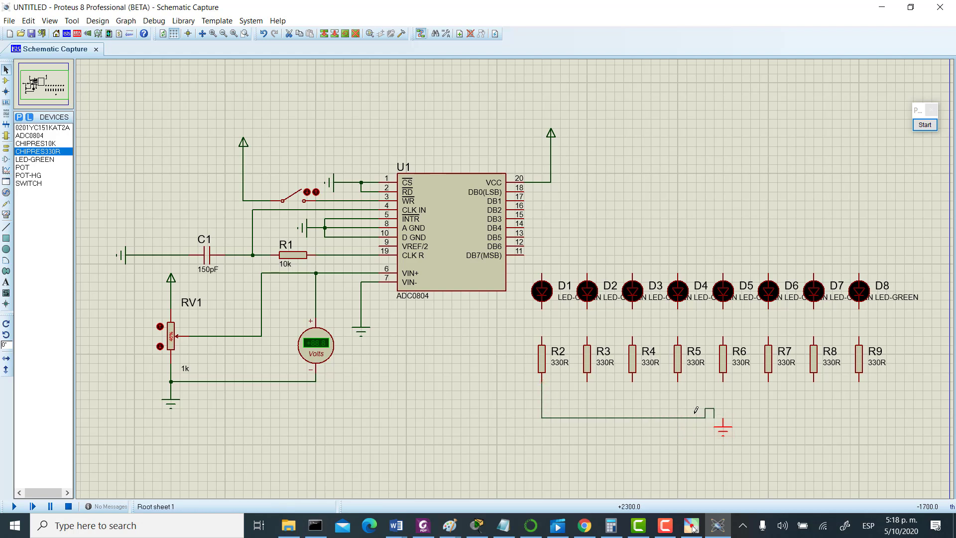
double_click(723, 421)
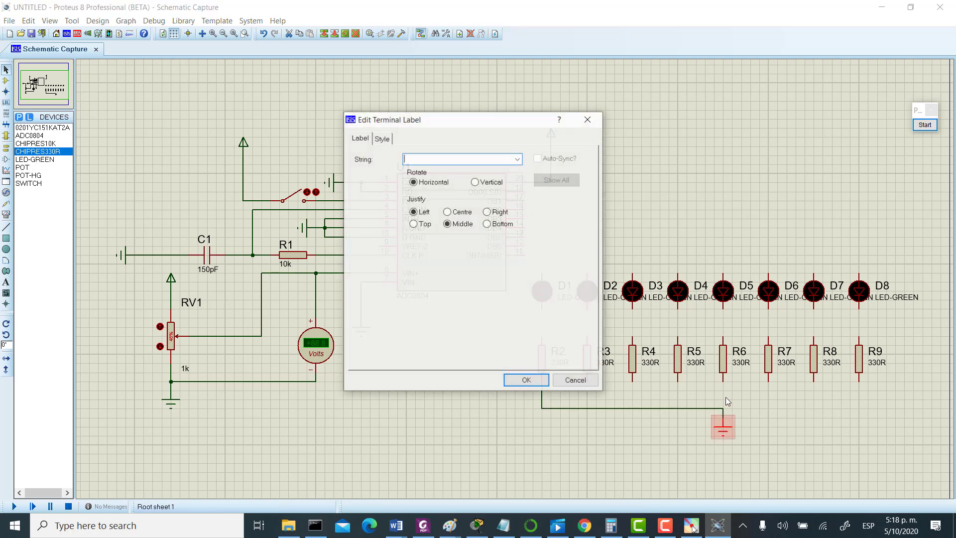
left_click(590, 119)
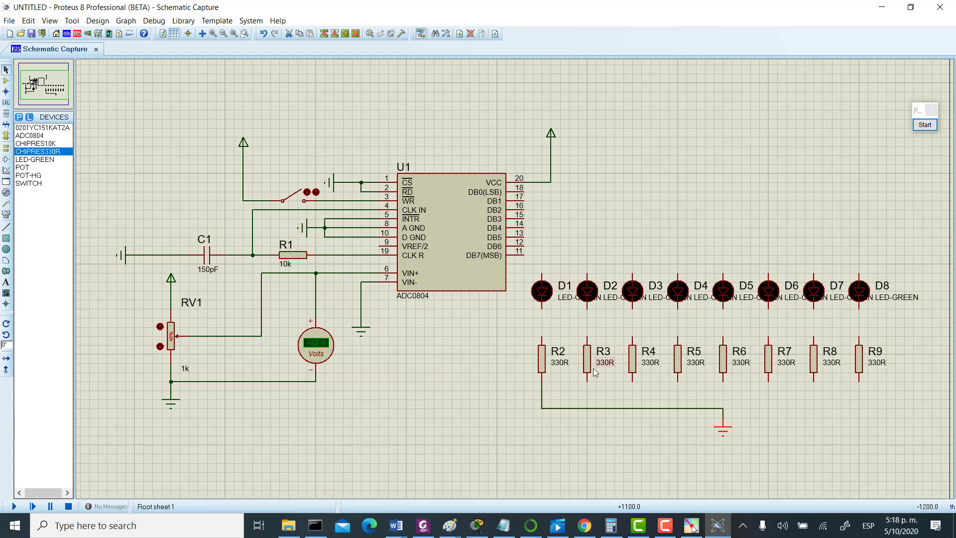
left_click(587, 381)
left_click(588, 407)
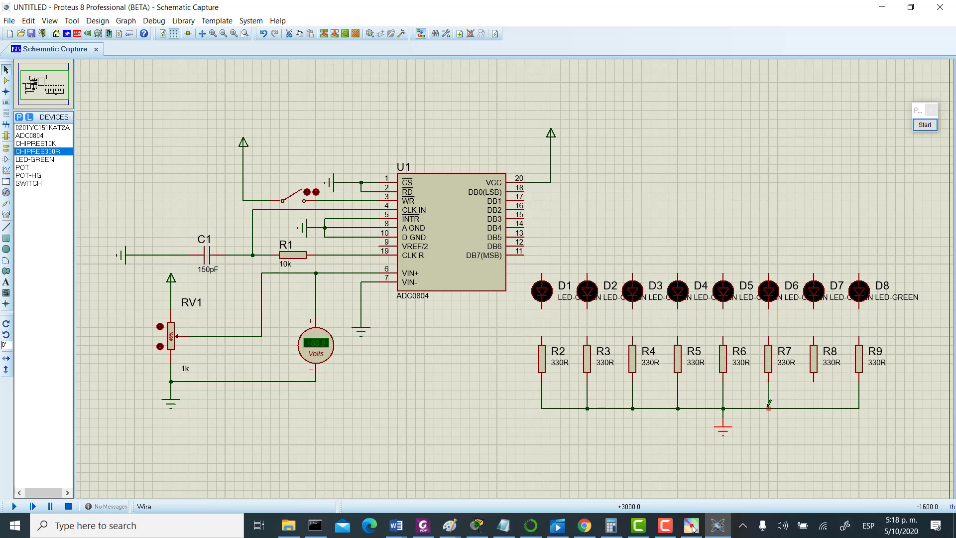
left_click(814, 407)
Wire the lower pins of LEDs D1, D2, D3 and D4 to the upper ends of resistors R2, R3, R4 and R5.
left_click(543, 328)
left_click(542, 338)
left_click(588, 327)
left_click(588, 339)
left_click(634, 327)
left_click(632, 338)
left_click(679, 329)
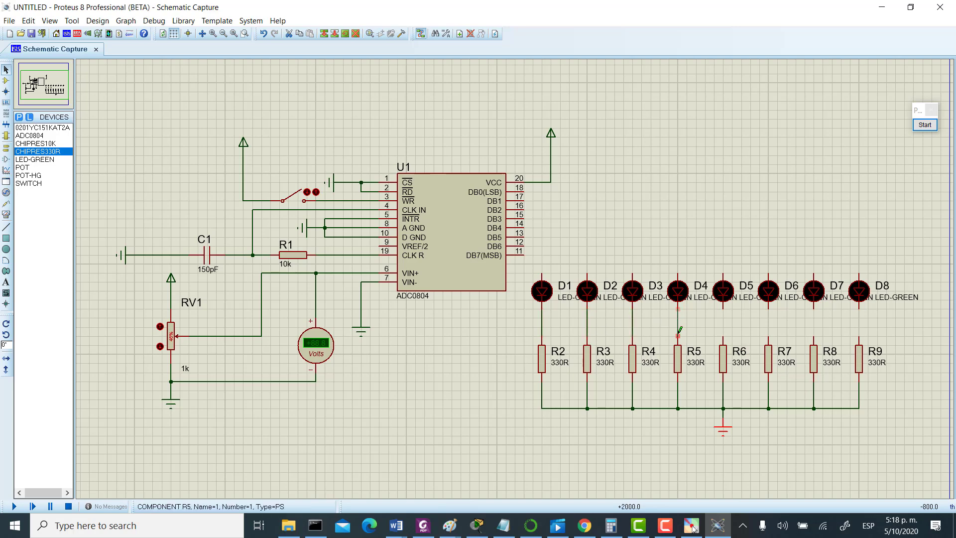
left_click(679, 338)
Wire the lower pins of LEDs D5, D6, D7 and D8 to the upper ends of resistors R6, R7, R8 and R9.
left_click(724, 328)
left_click(723, 338)
left_click(768, 309)
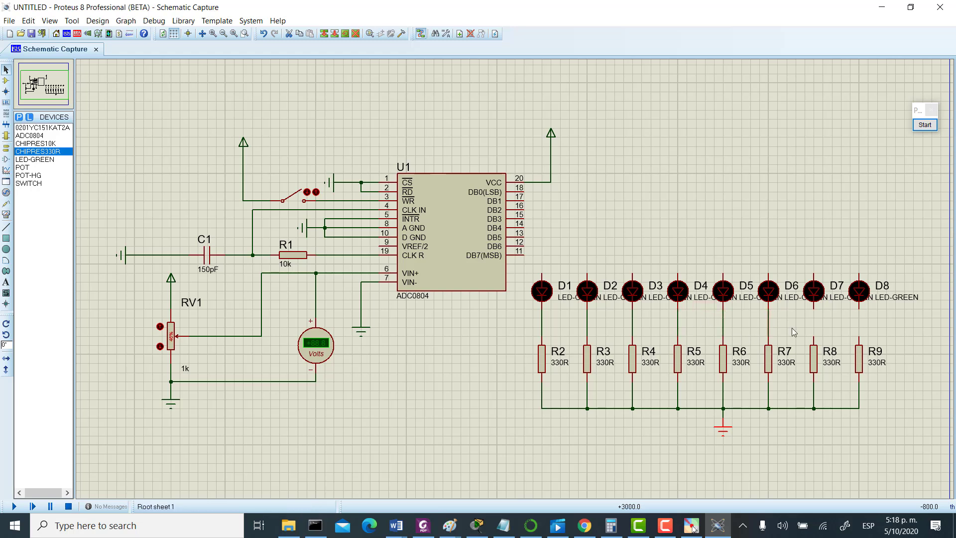
left_click(813, 309)
left_click(813, 338)
left_click(859, 309)
left_click(859, 338)
left_click(669, 533)
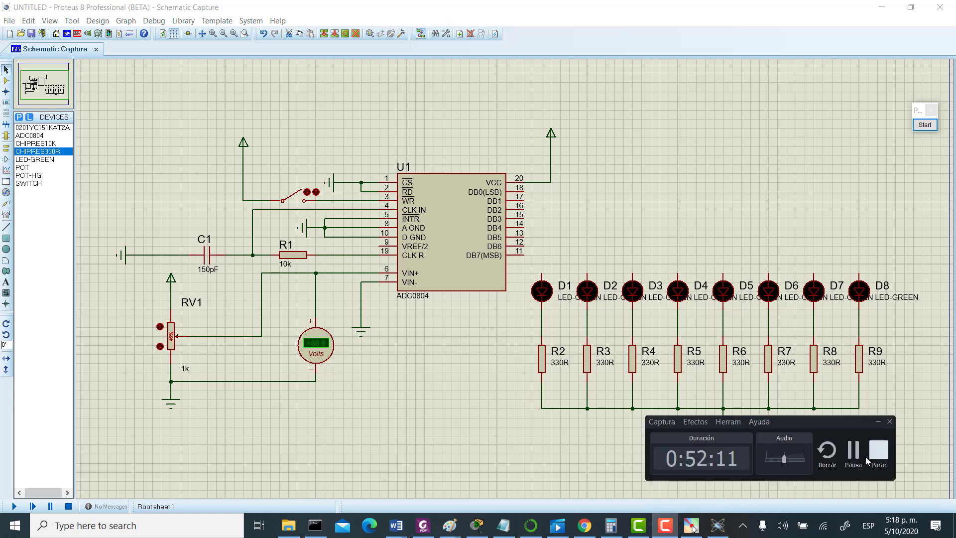
left_click(859, 460)
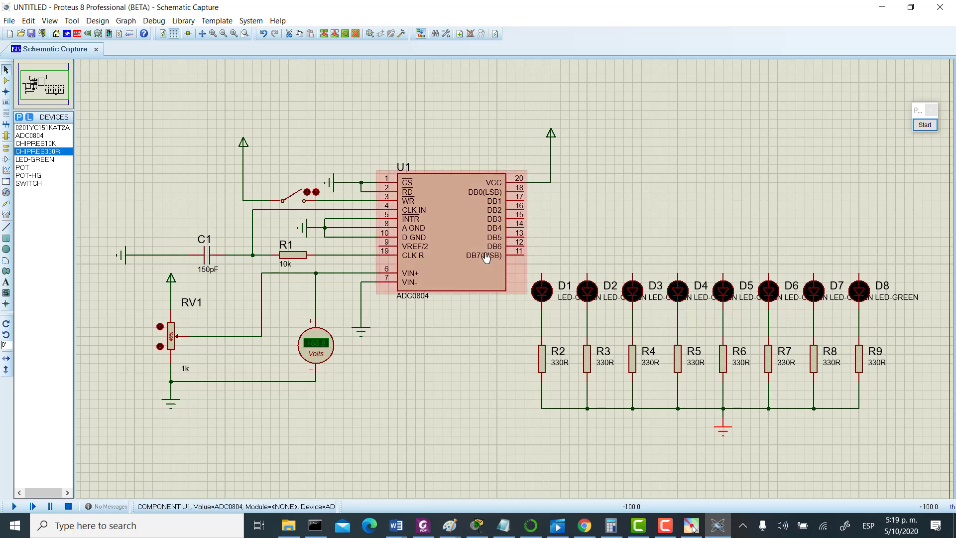
Wire ADC0804 outputs DB0, DB1, DB2 and DB3 to the upper pins of LEDs D8, D7, D6 and D5 respectively.
left_click(525, 191)
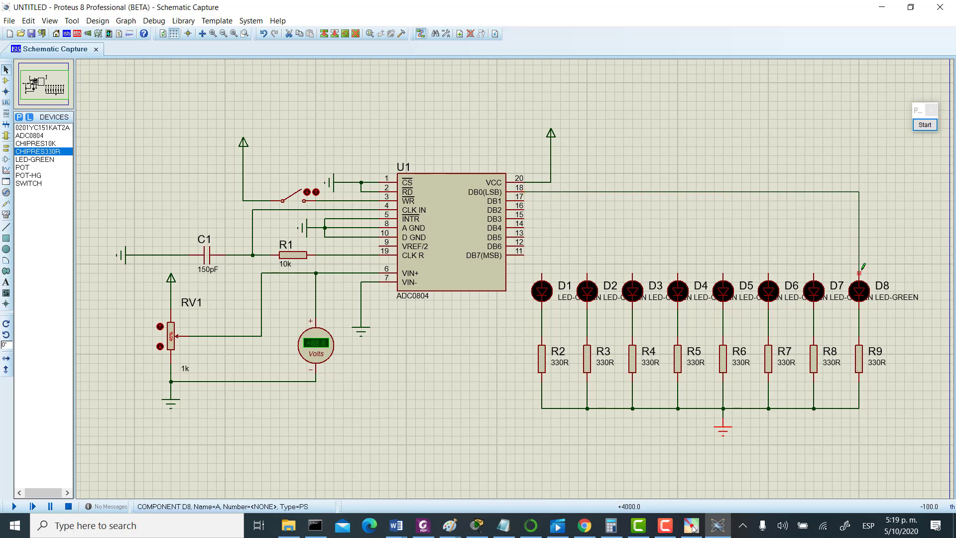
left_click(859, 271)
left_click(524, 201)
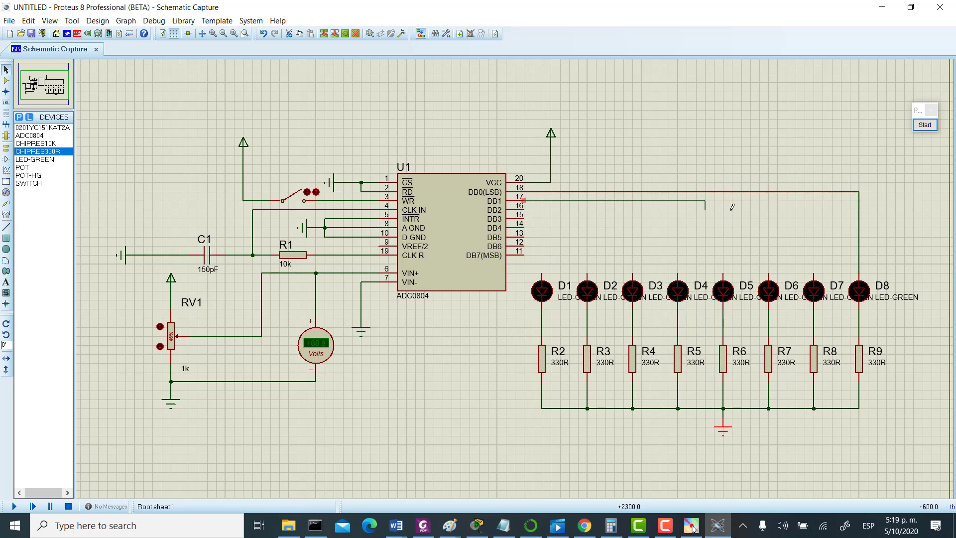
left_click(813, 273)
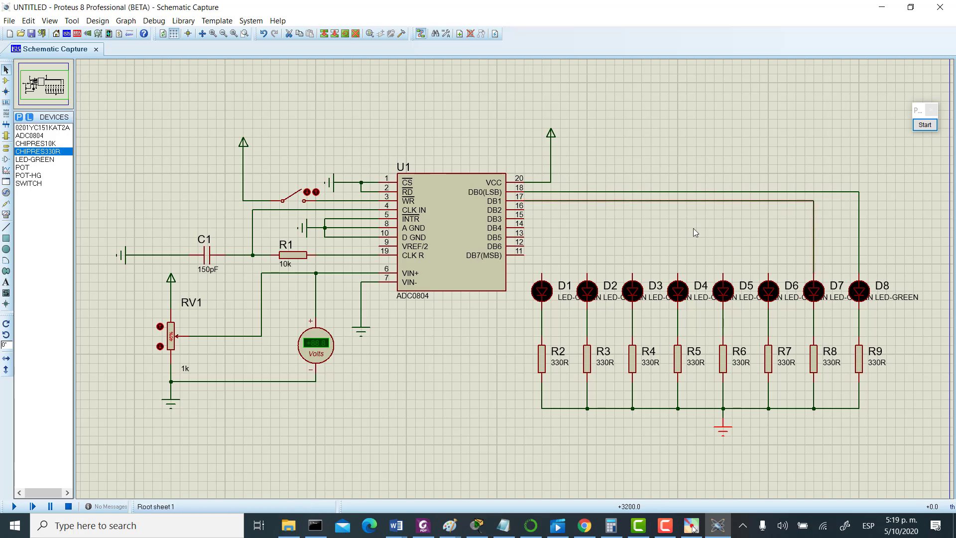
left_click(524, 210)
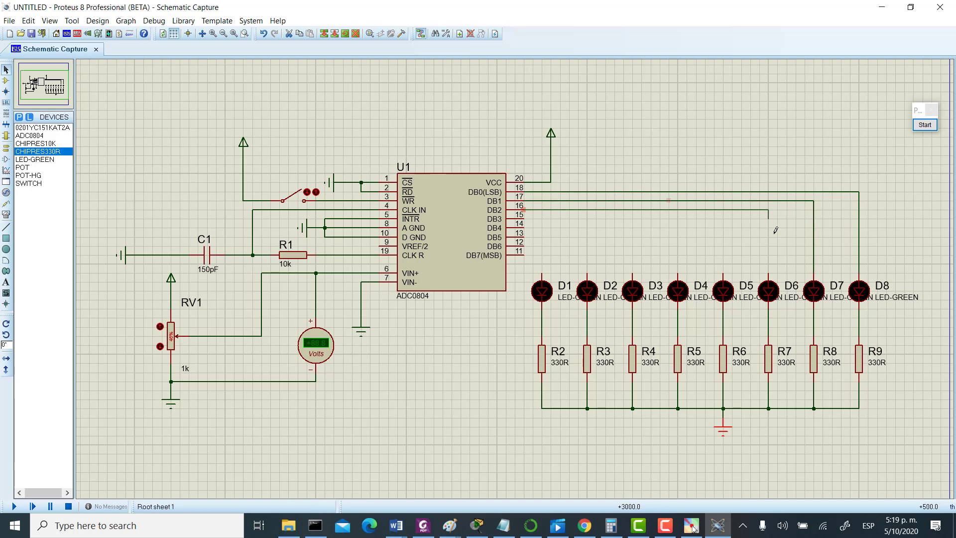
left_click(768, 273)
left_click(526, 219)
left_click(724, 272)
Wire ADC0804 outputs DB4, DB5, DB6 and DB7 to the upper pins of LEDs D4, D3, D2 and D1 respectively.
left_click(525, 223)
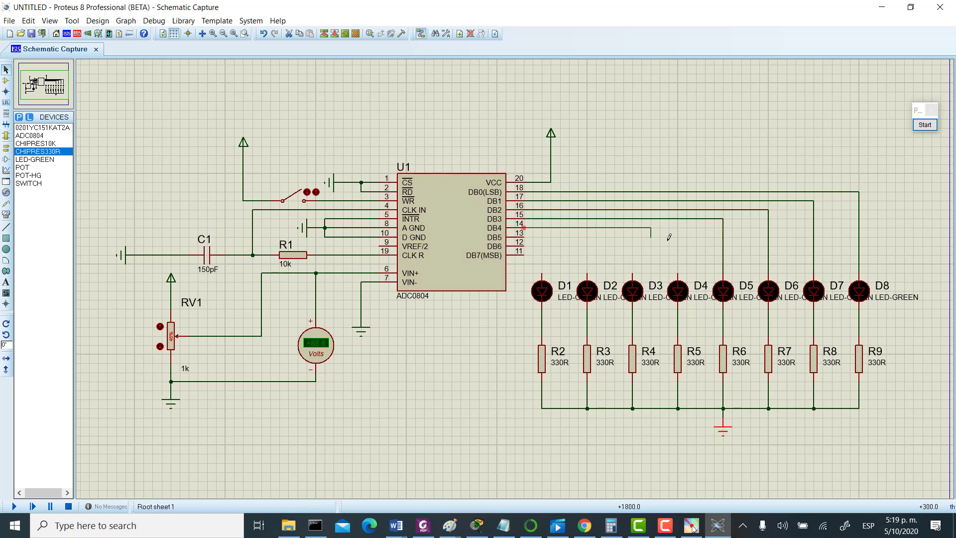
left_click(677, 273)
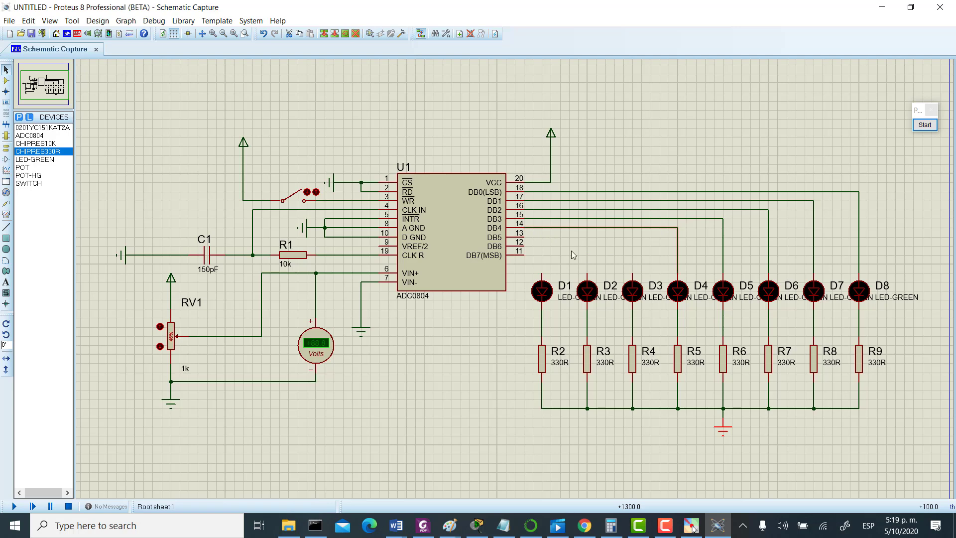
left_click(524, 232)
left_click(633, 273)
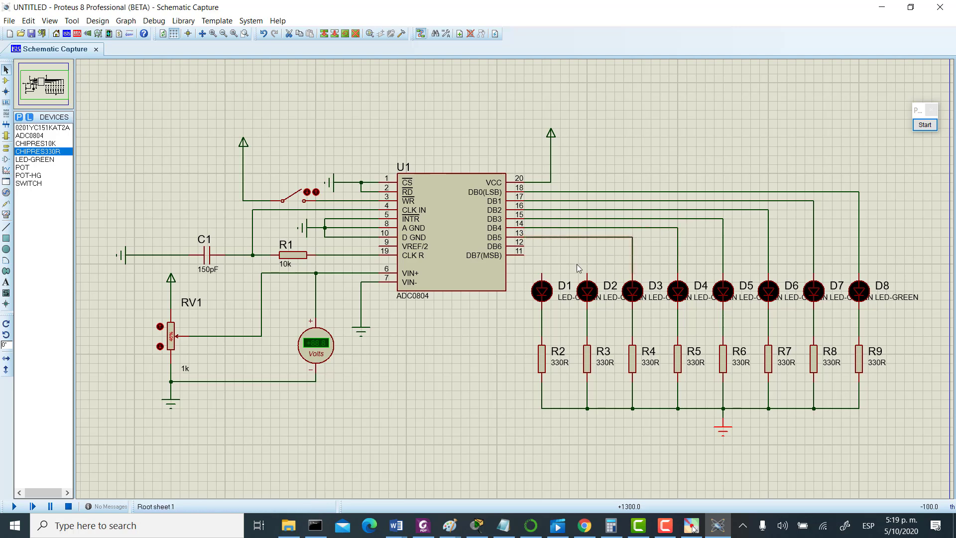
left_click(524, 246)
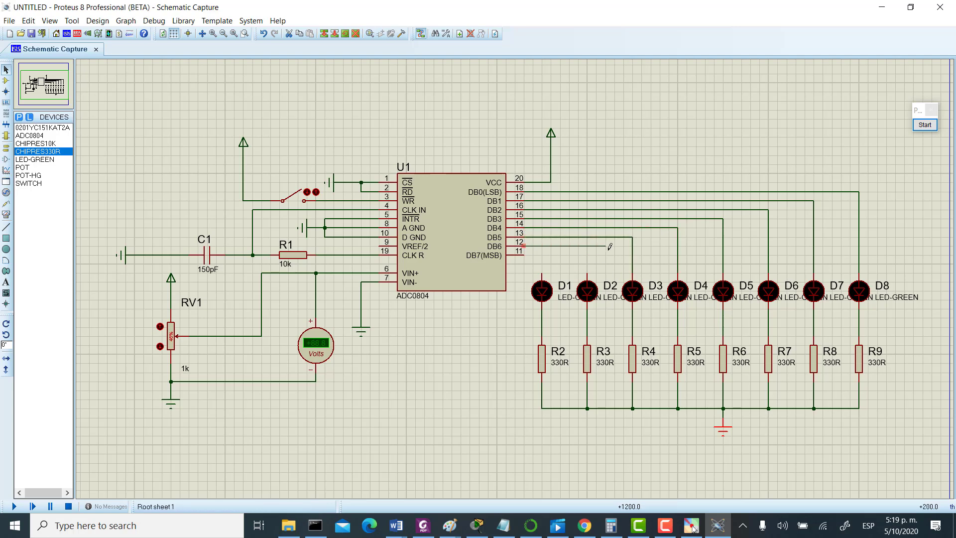
left_click(587, 273)
left_click(524, 255)
left_click(542, 274)
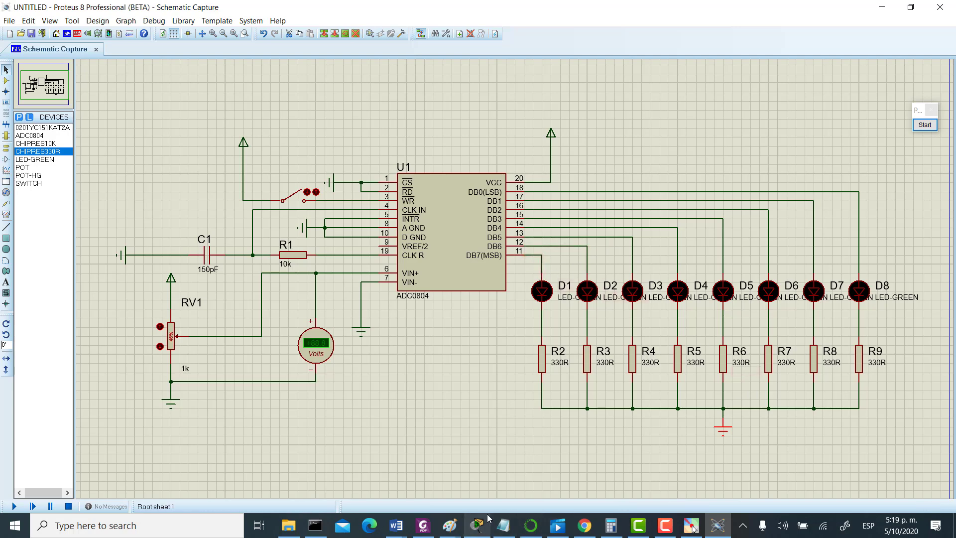
Save the untitled schematic as a named project file.
mouse_move(488, 519)
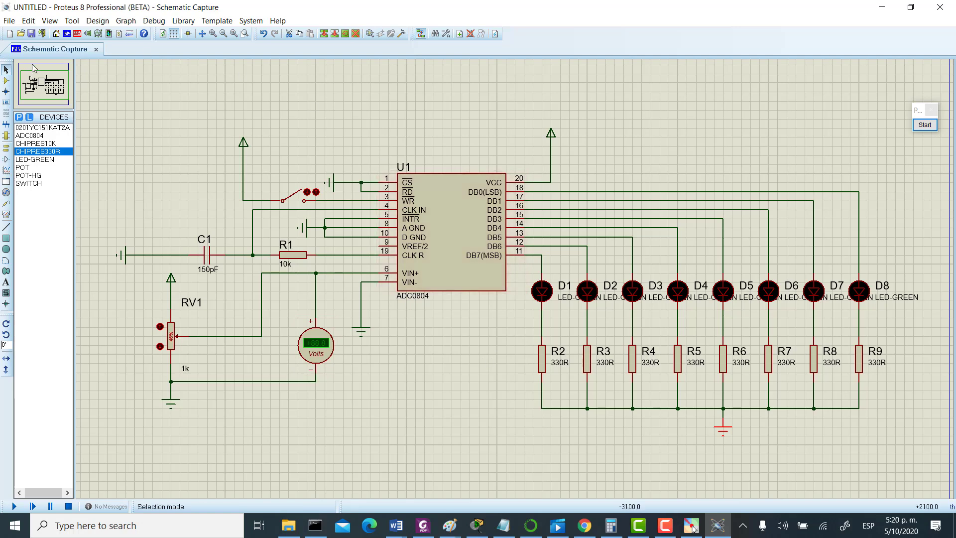
left_click(32, 34)
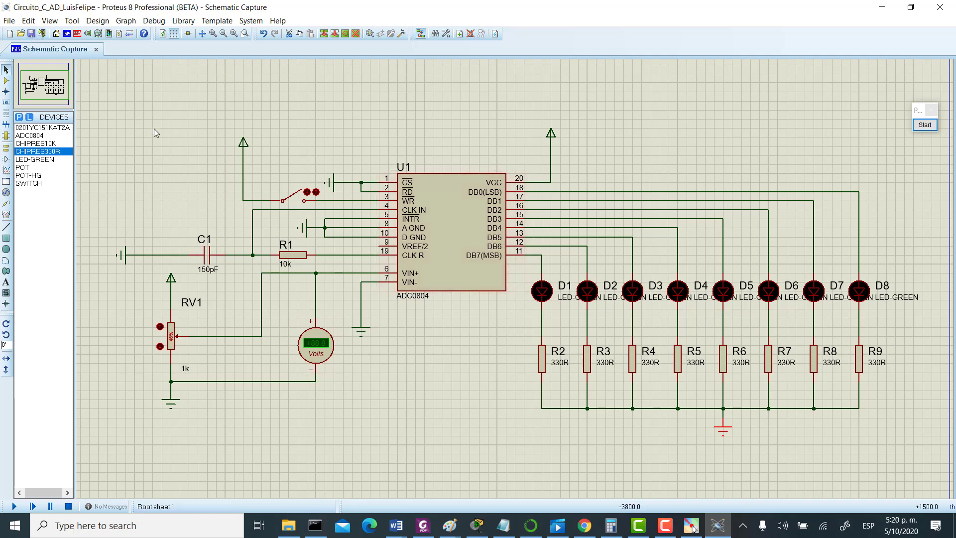
left_click(32, 34)
Change the part label of chip U1 to "ADC0804 SECCIONES 11A Y 11B".
left_click(406, 169)
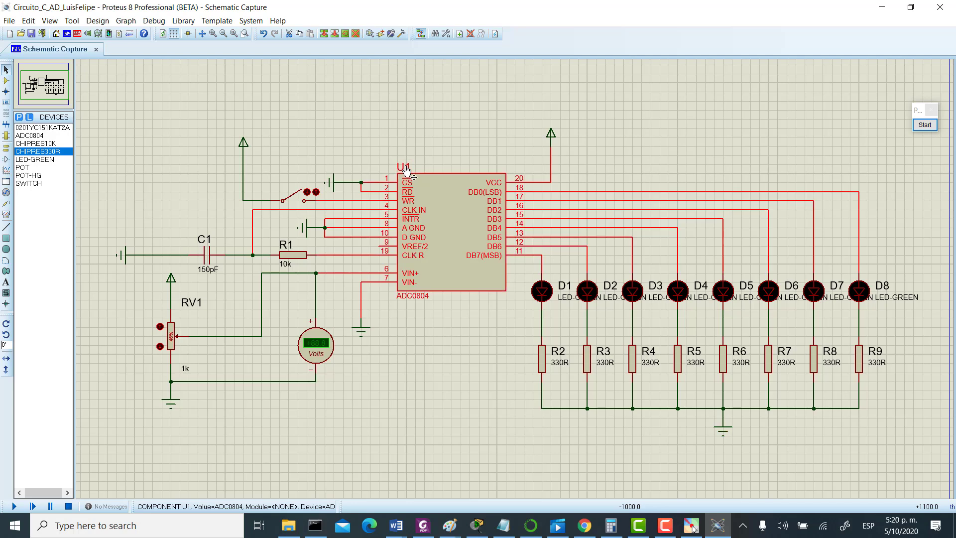
double_click(406, 170)
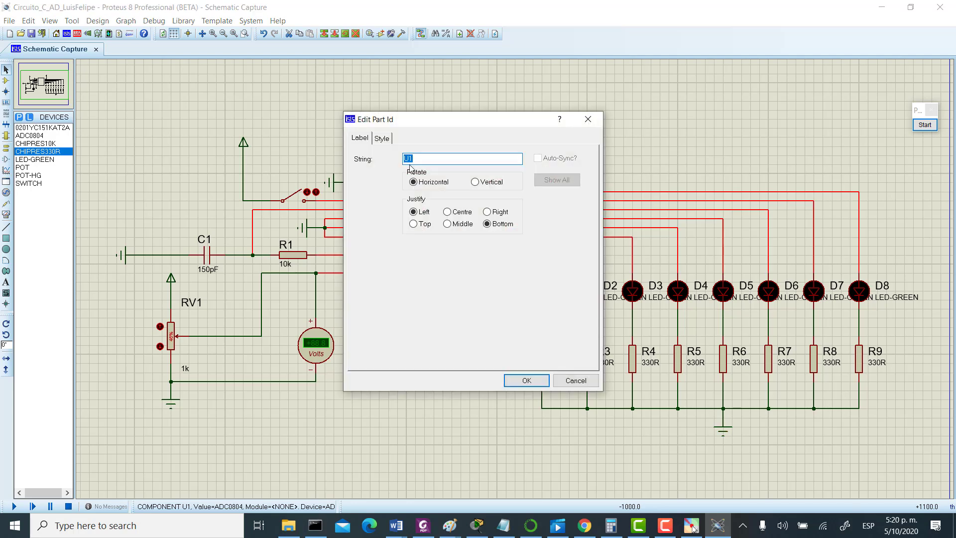
type("ADC0804 SECCIONES 11A Y 11B")
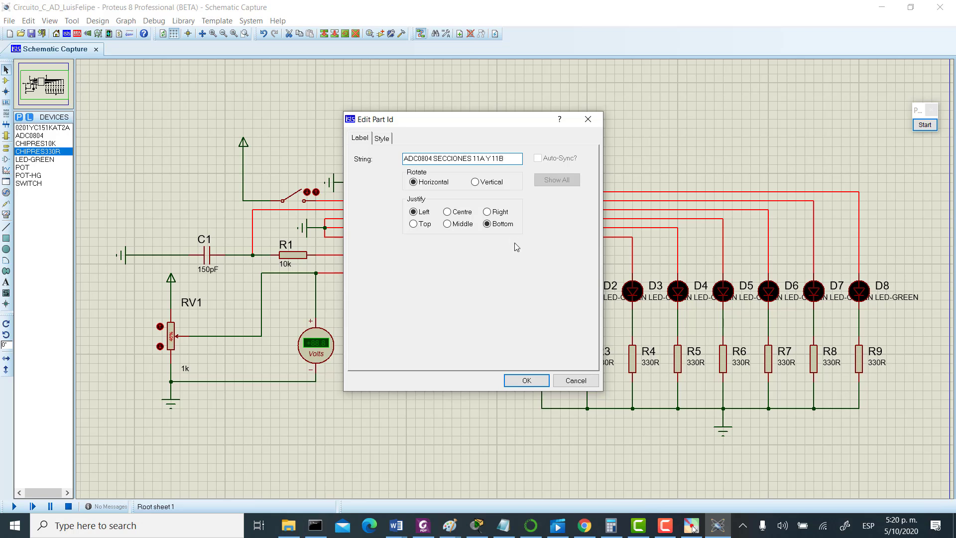
left_click(528, 380)
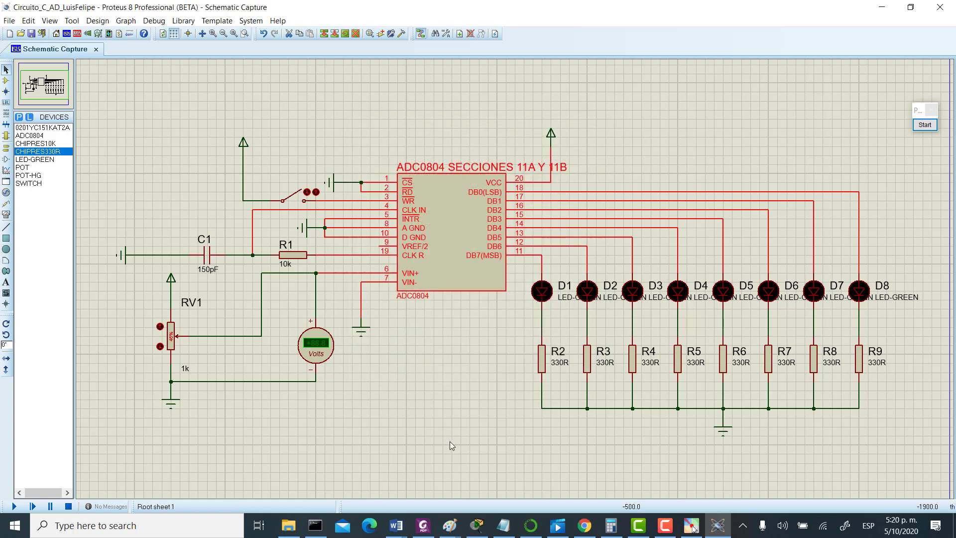
Shorten the chip's part label to "ADC0804" and save the project.
double_click(475, 167)
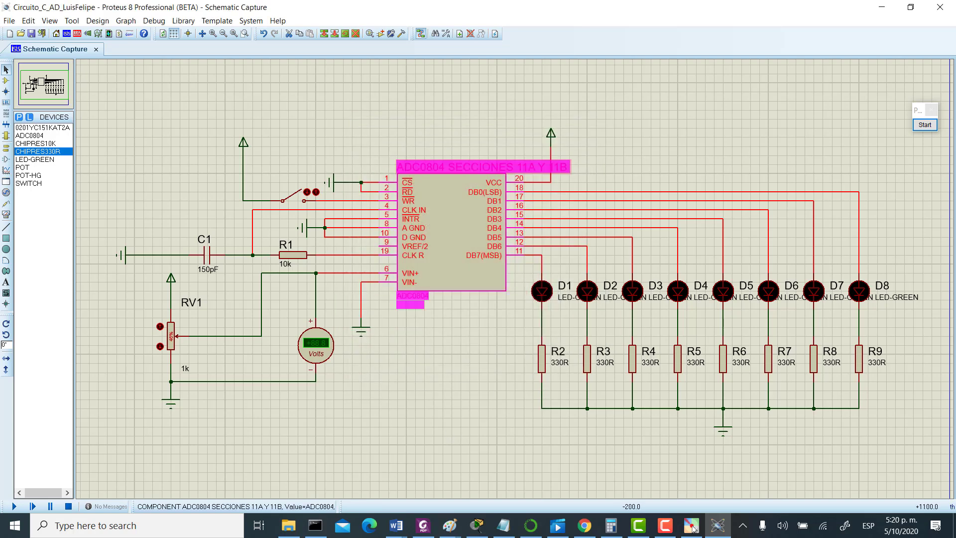
left_click_drag(502, 159, 435, 159)
key("BackSpace")
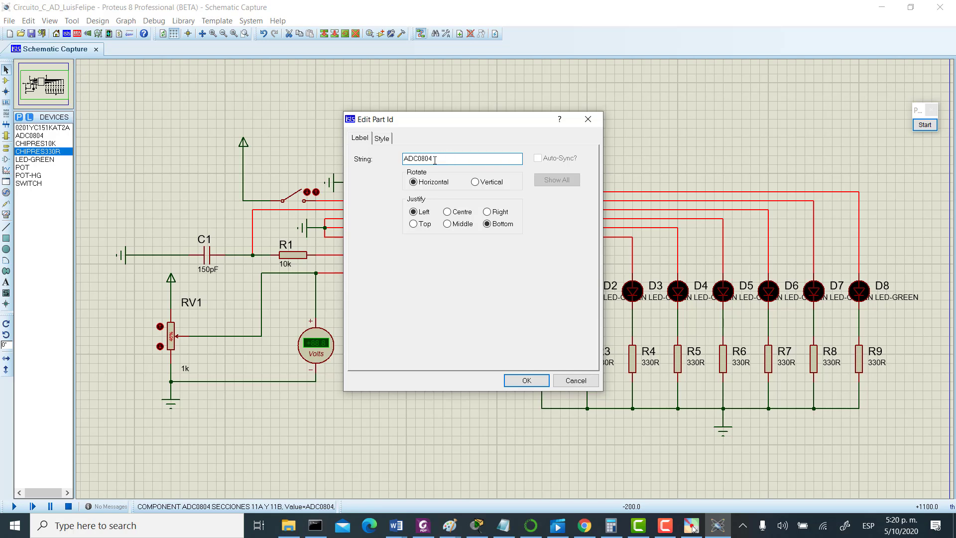
left_click(537, 380)
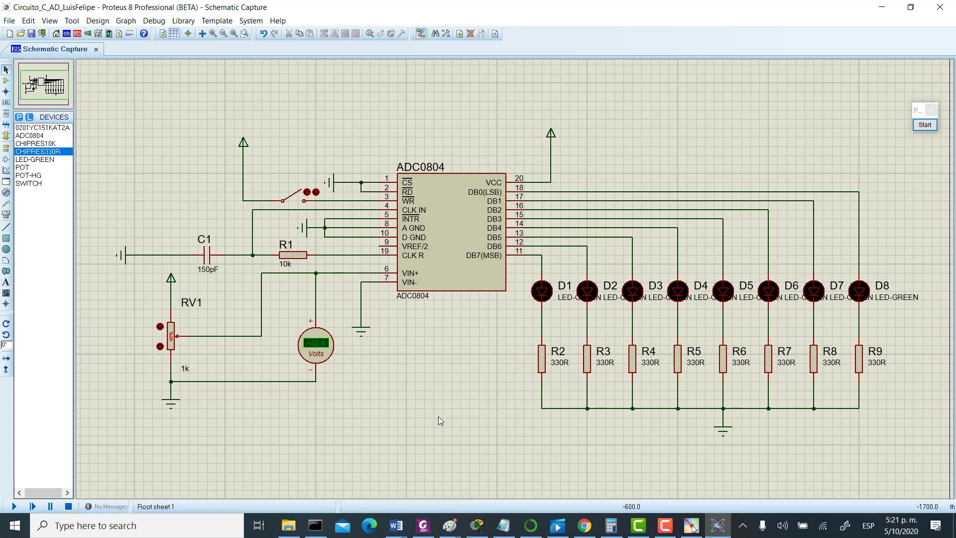
left_click(31, 34)
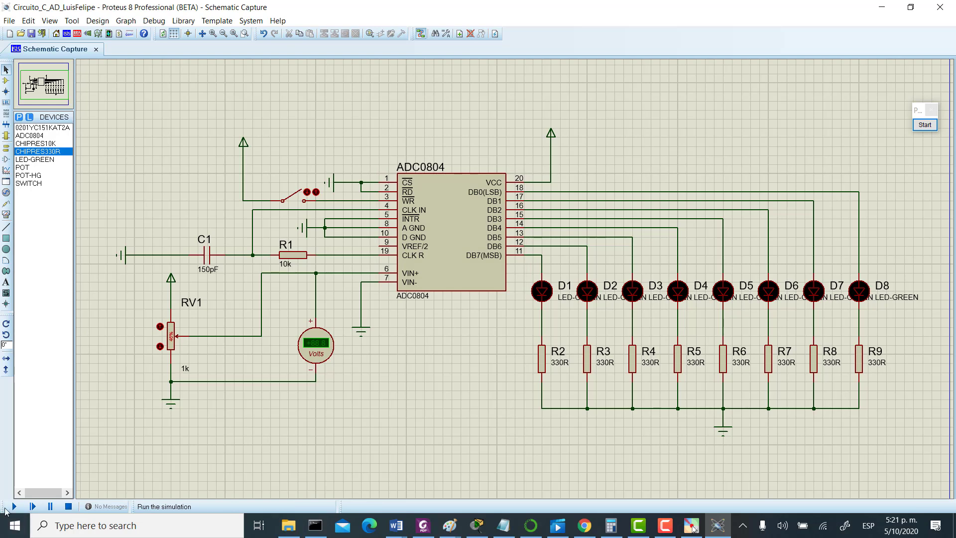
Run the simulation and vary potentiometer RV1 up and down to change the analog input voltage.
left_click(13, 506)
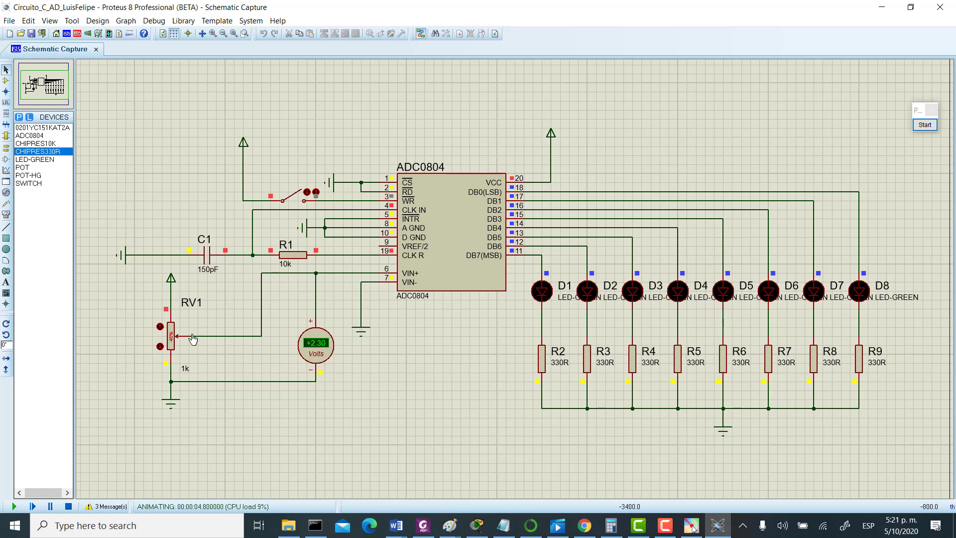
left_click(160, 327)
left_click(160, 327)
left_click(160, 347)
left_click(160, 347)
Raise potentiometer RV1 to give a 2.50 V analog input and close the switch on the WR line.
left_click(160, 326)
left_click(160, 327)
left_click(160, 326)
left_click(160, 327)
left_click(161, 325)
left_click(160, 327)
left_click(297, 198)
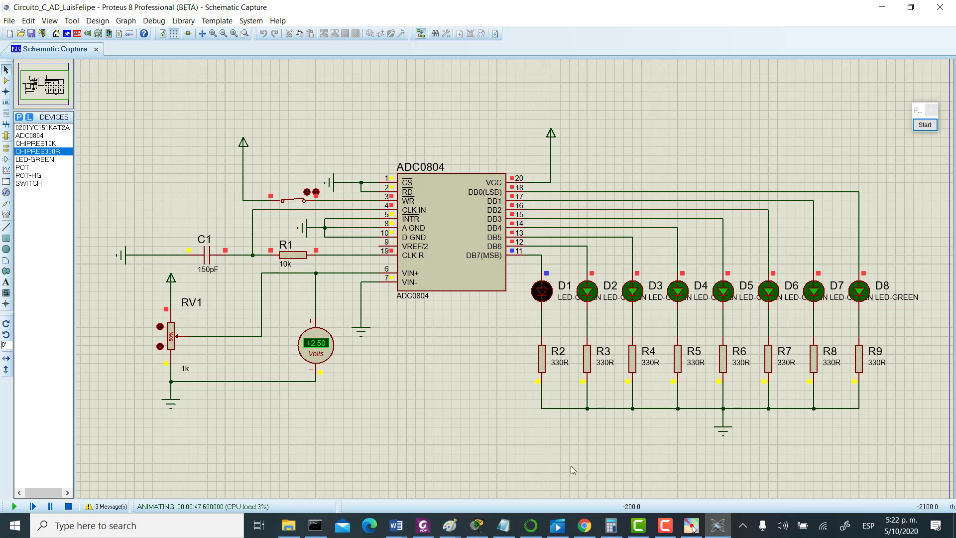
left_click(665, 525)
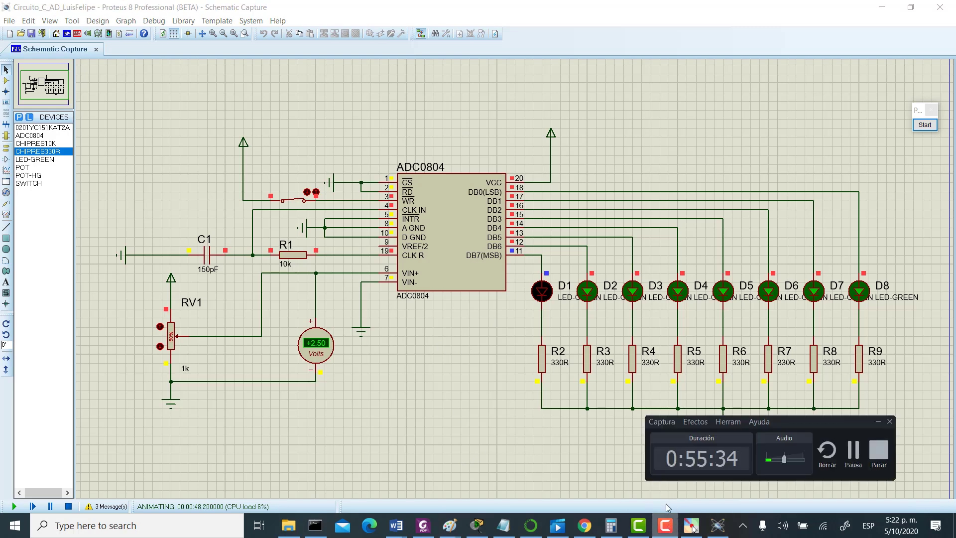
left_click(854, 456)
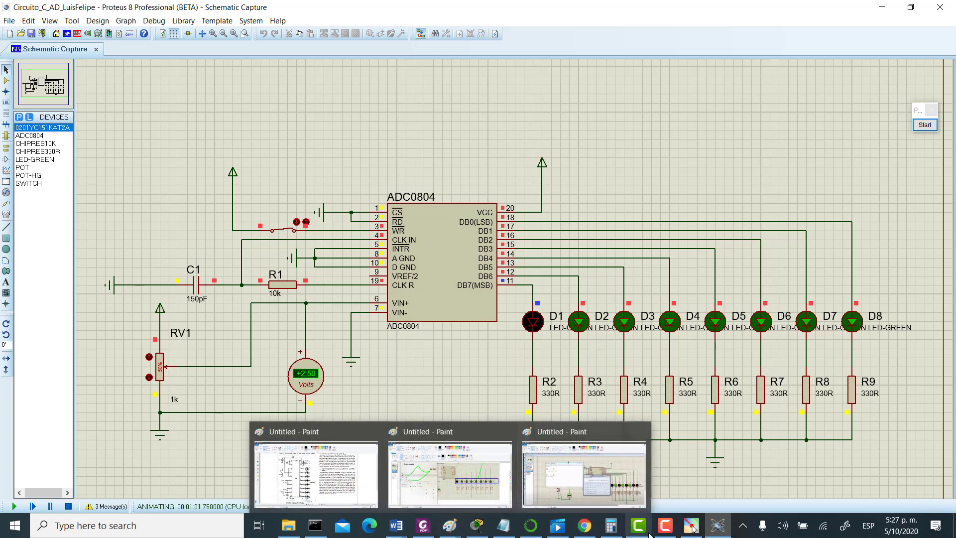
Switch to the Windows Calculator and prepare a cleared programmer mode for binary entry.
left_click(553, 453)
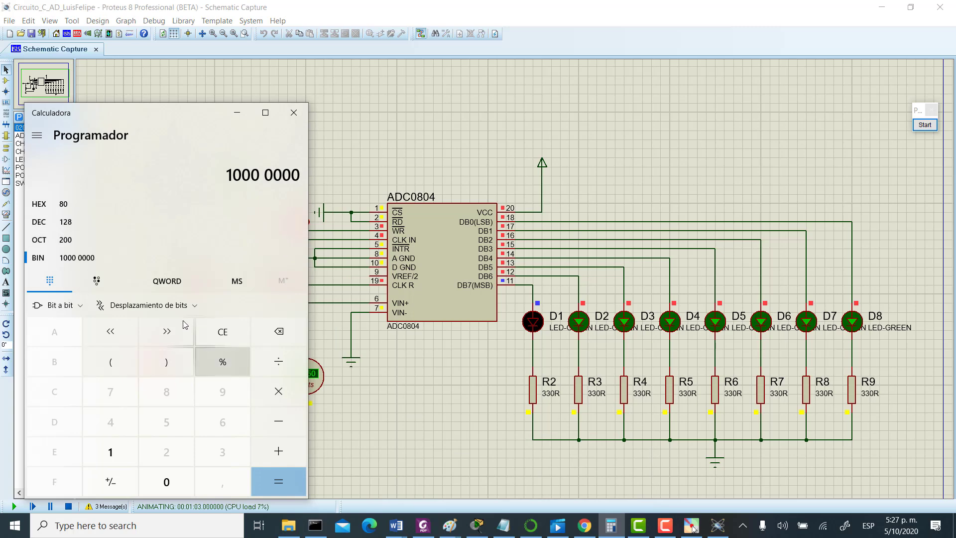
left_click(222, 336)
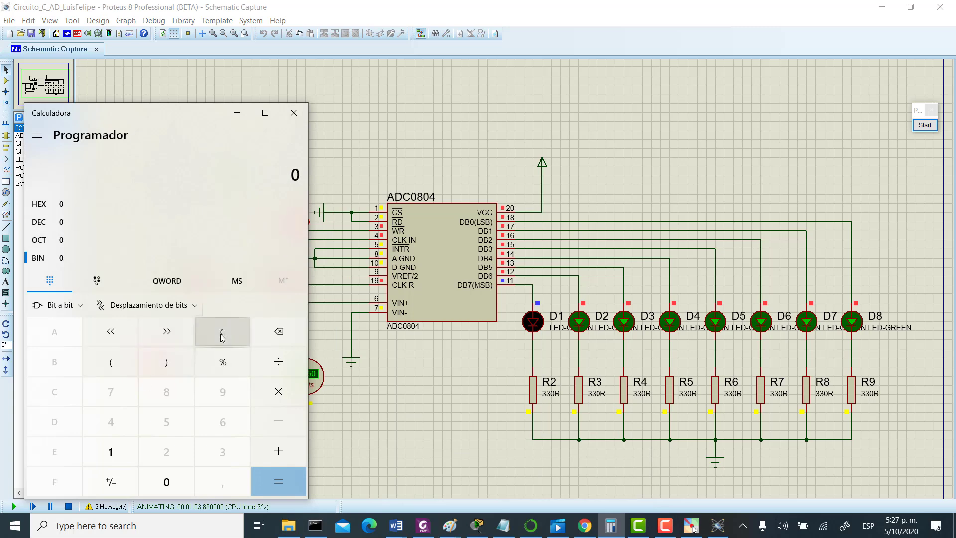
left_click(38, 137)
left_click(48, 189)
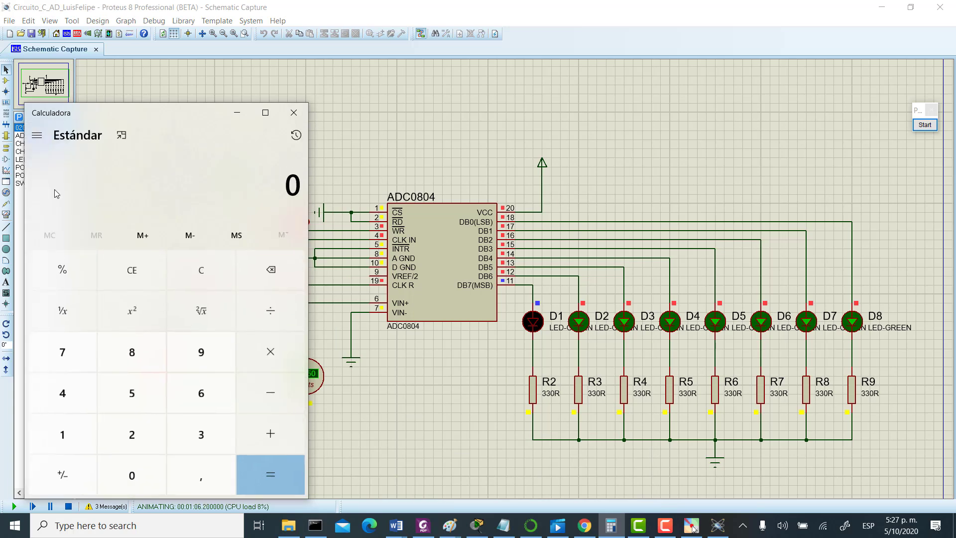
left_click(38, 134)
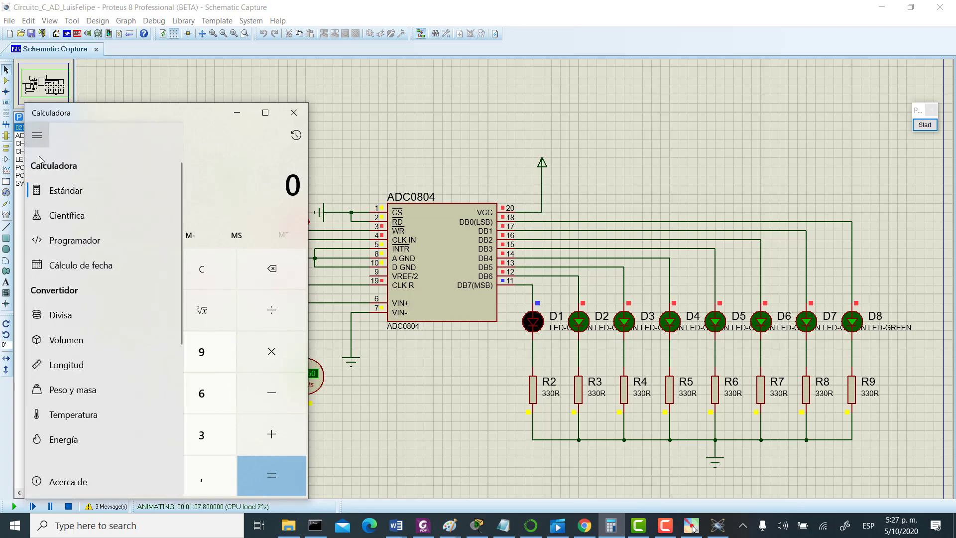
left_click(66, 243)
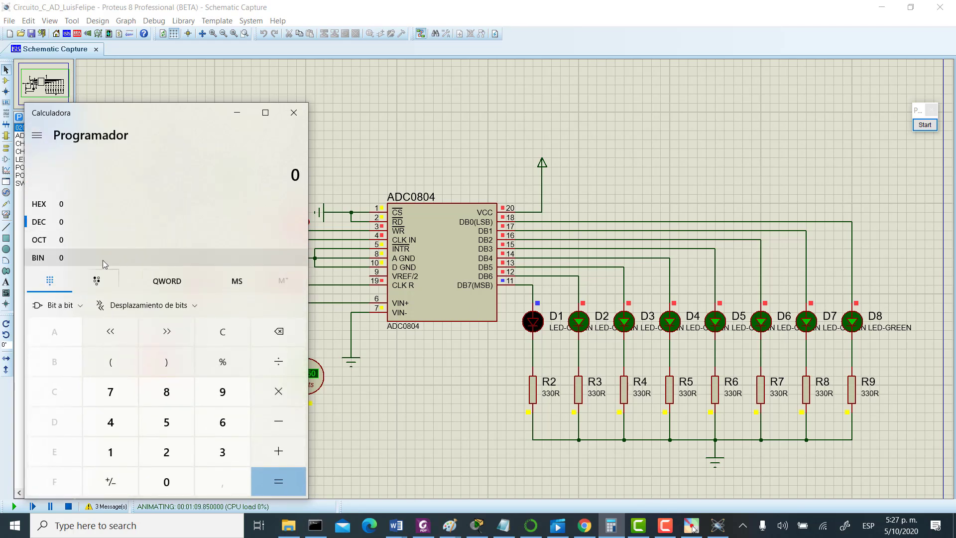
left_click(54, 260)
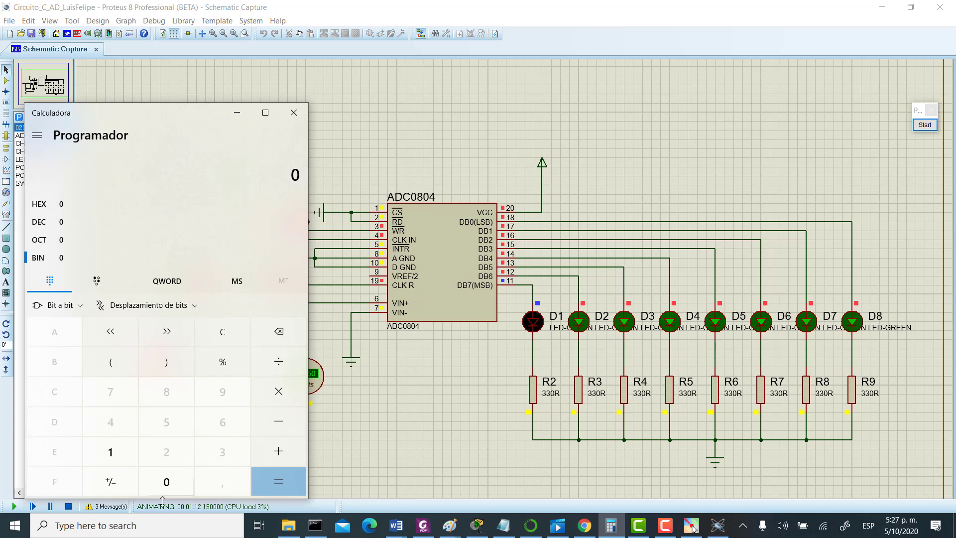
Enter the binary number 1111111 in the calculator to convert the LED output to decimal.
left_click(113, 454)
left_click(113, 454)
left_click(113, 454)
left_click(113, 454)
left_click(113, 454)
left_click(113, 454)
left_click(113, 454)
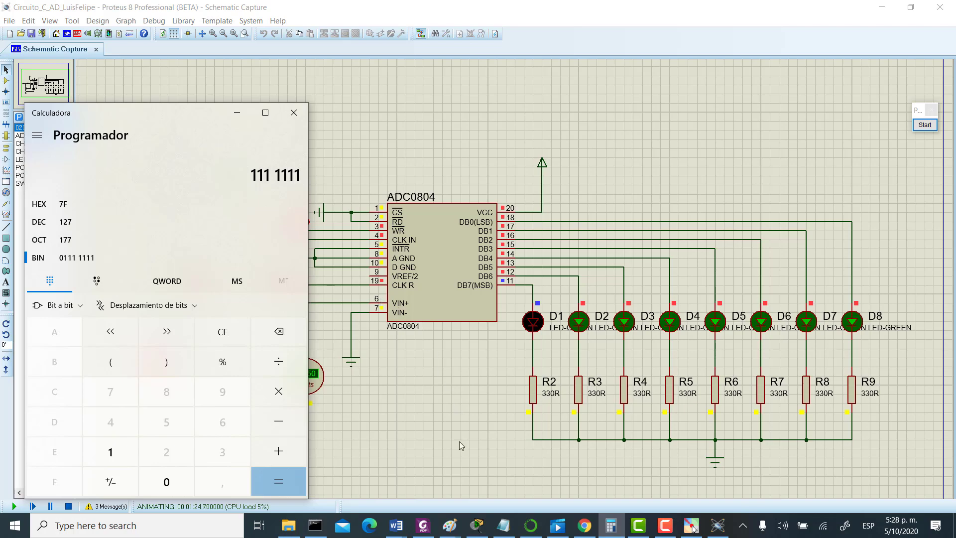
Switch to the Taller 01 AD Word document and review the circuit diagram and the output and input resolution tests at 50%.
left_click(396, 525)
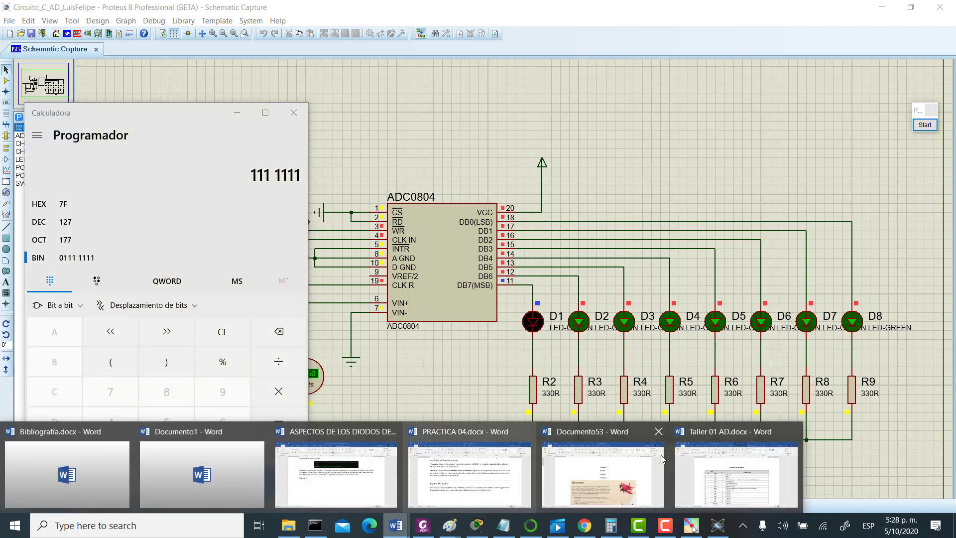
left_click(712, 478)
scroll(669, 420, "down", 15)
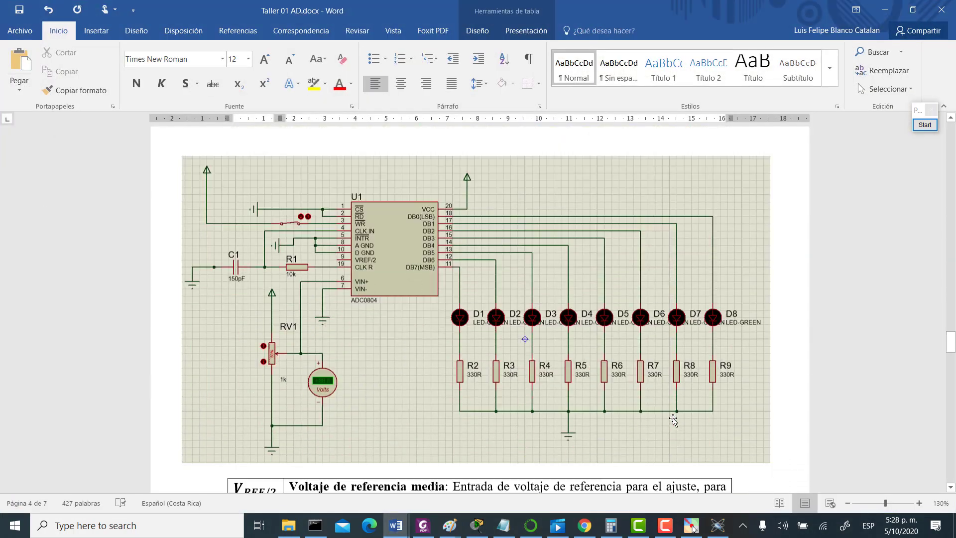
scroll(673, 418, "up", 1)
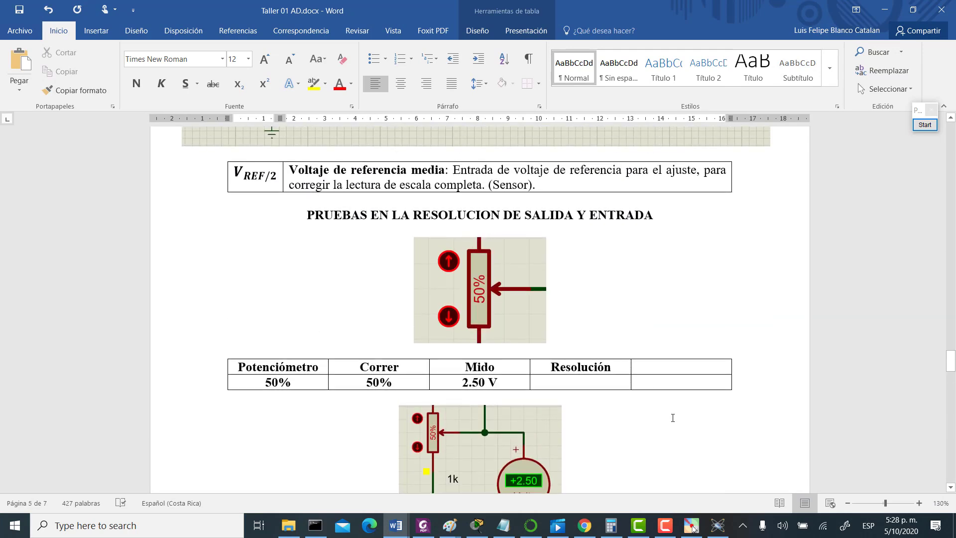
scroll(672, 418, "down", 1)
scroll(468, 232, "up", 1)
scroll(468, 232, "up", 2)
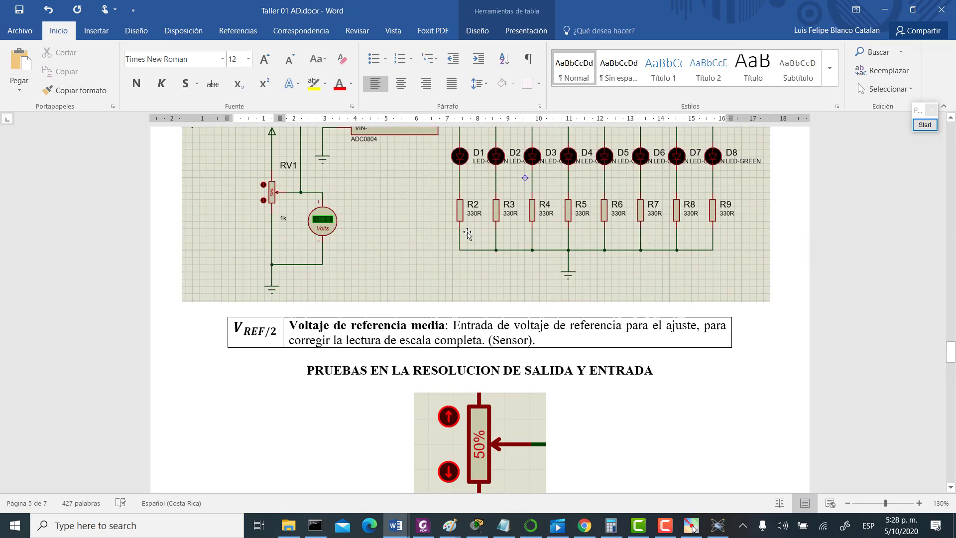
scroll(463, 232, "down", 1)
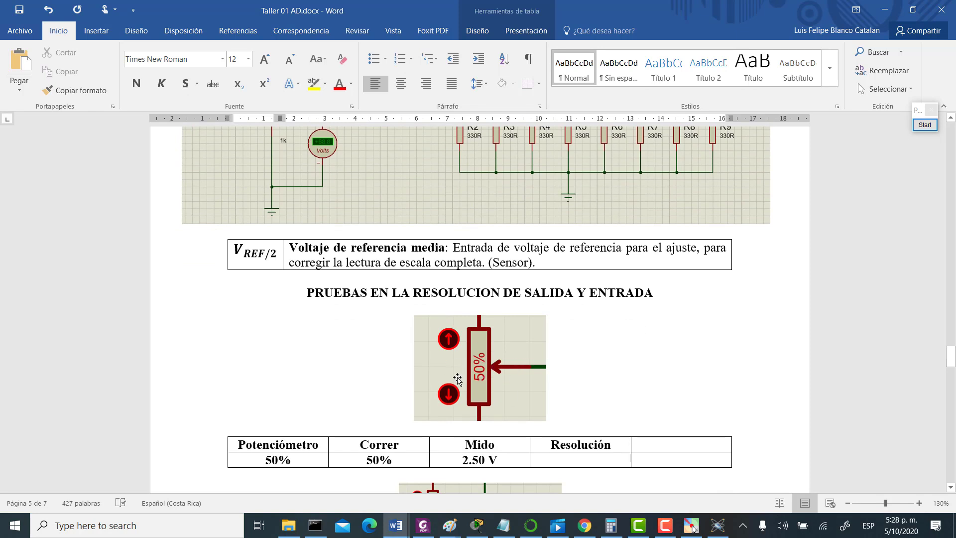
scroll(475, 355, "down", 1)
scroll(475, 355, "down", 3)
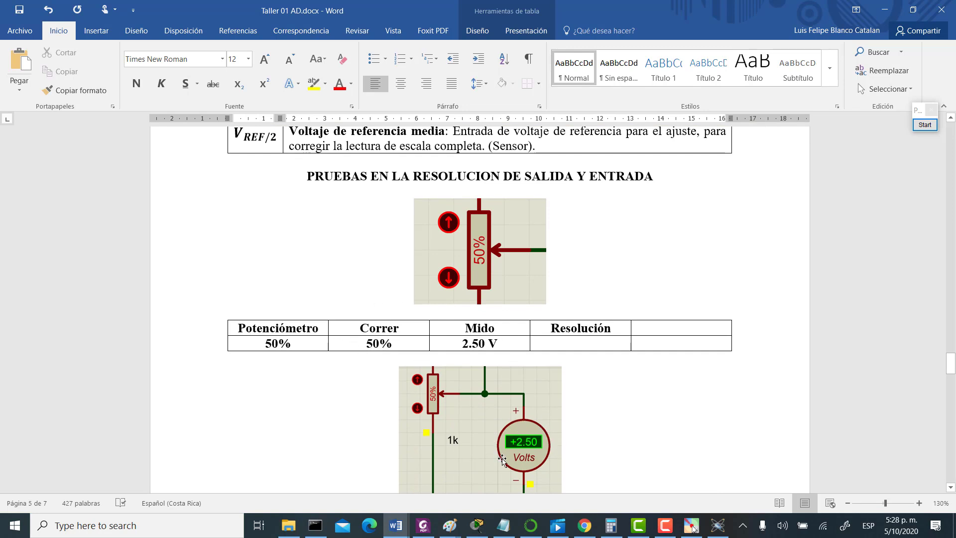
Check the running Proteus circuit, return to the Taller 01 AD document and read the rule-of-three resolution calculation for 2.50 V.
left_click(714, 530)
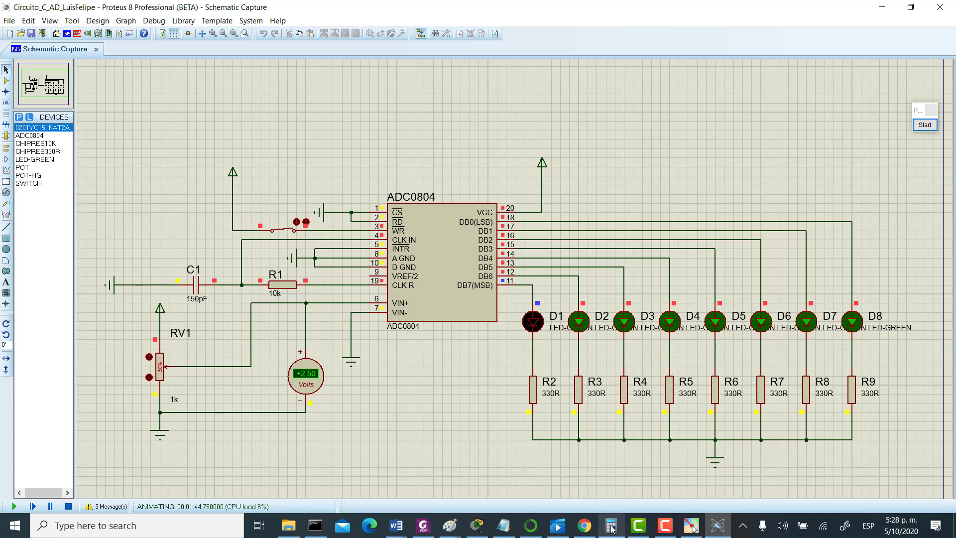
mouse_move(394, 528)
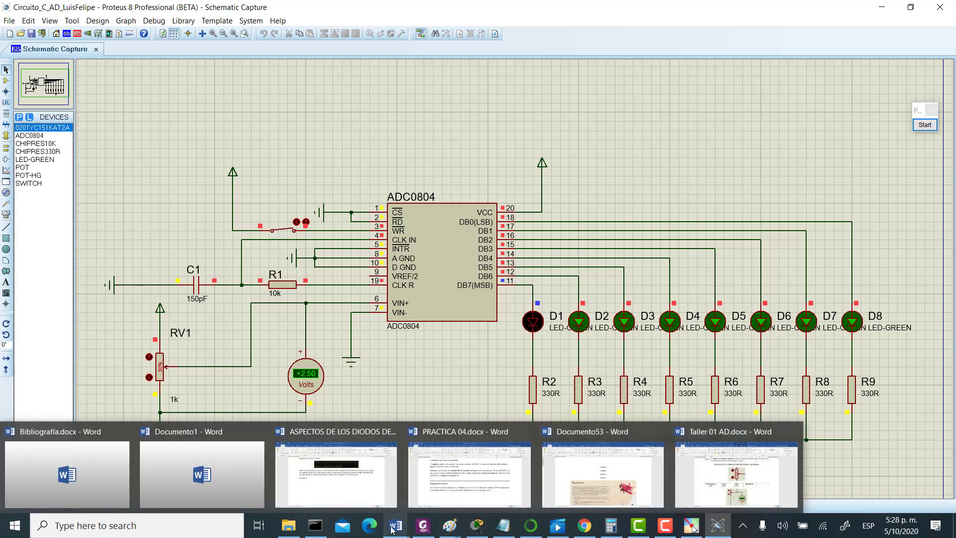
left_click(714, 465)
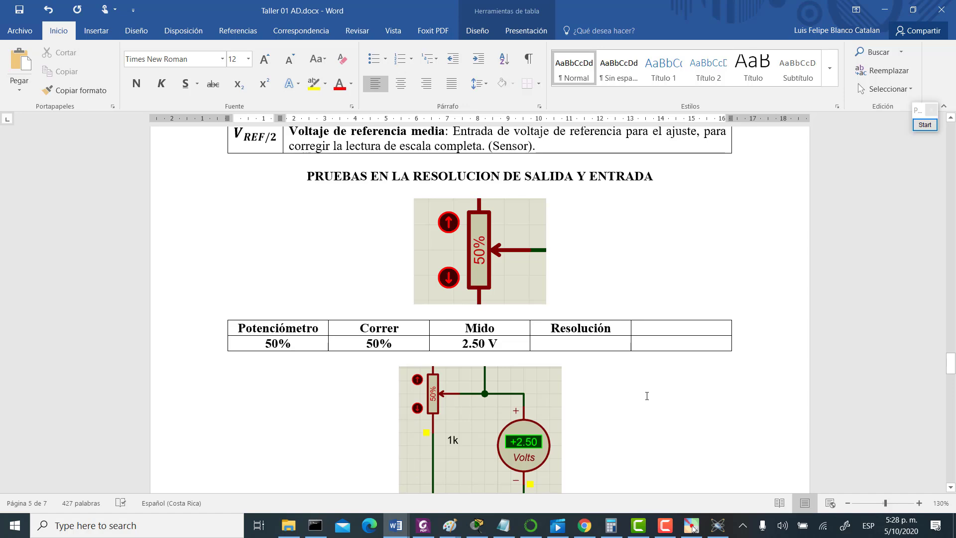
scroll(647, 395, "down", 5)
scroll(646, 396, "down", 15)
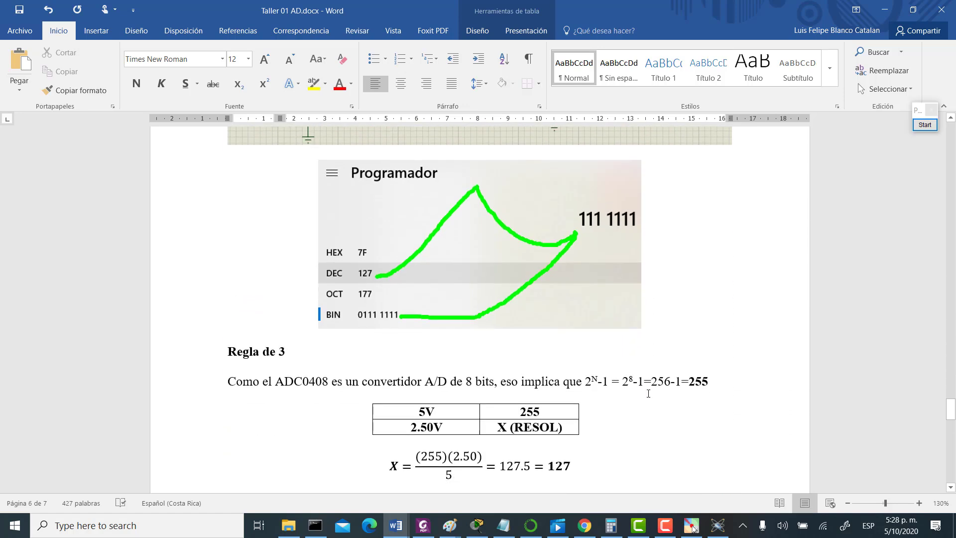
scroll(649, 393, "up", 1)
scroll(648, 394, "down", 2)
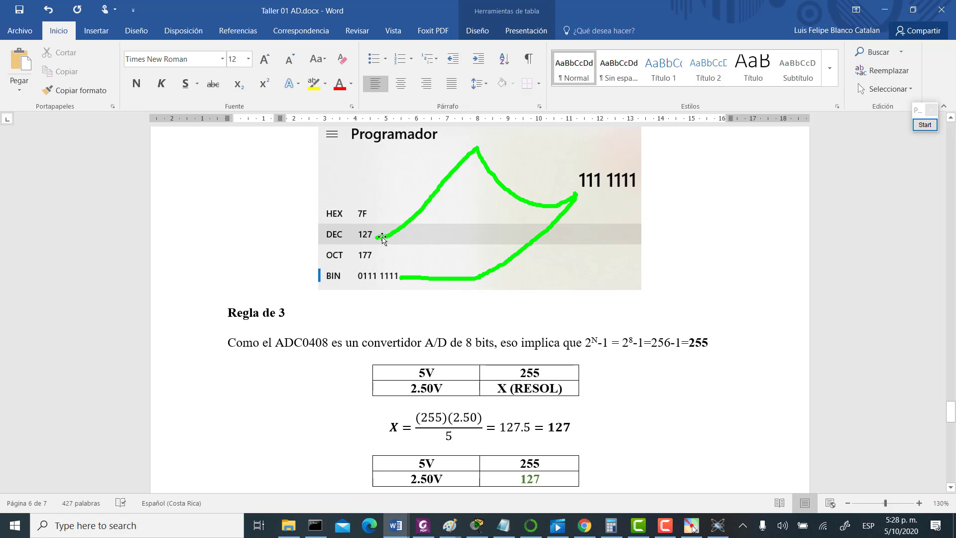
scroll(382, 238, "down", 3)
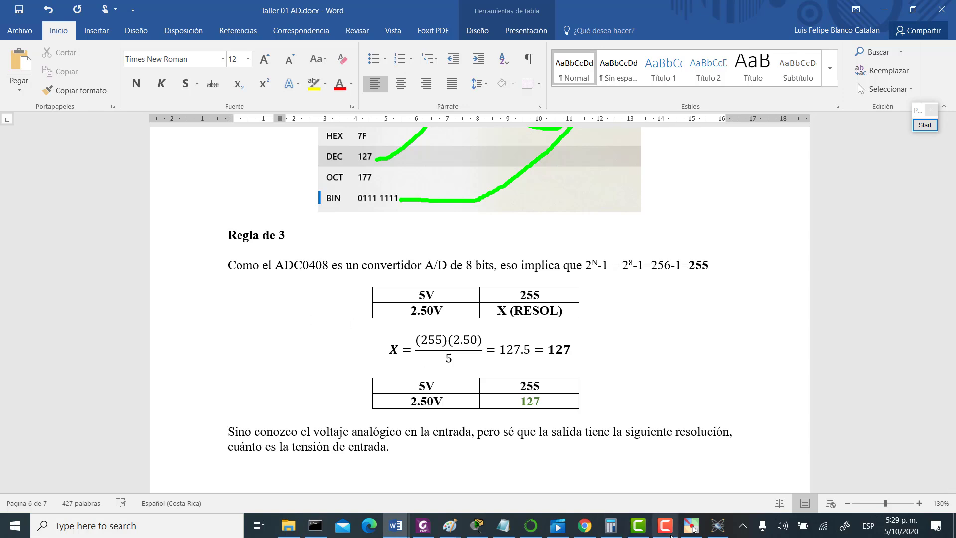
left_click(669, 531)
left_click(669, 532)
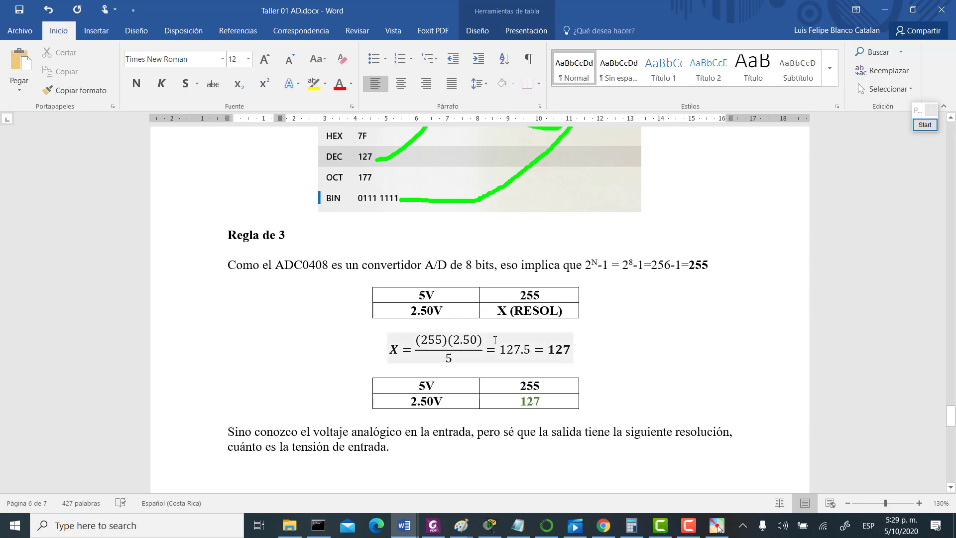
Compare the open calculator's decimal conversion with the calculator capture in the document and with the rule-of-three calculation.
scroll(573, 344, "up", 2)
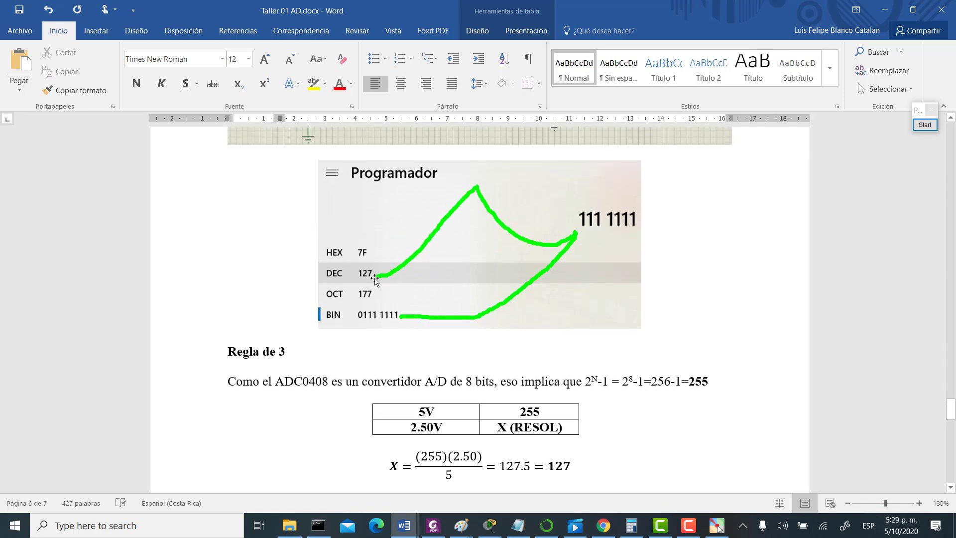
left_click(639, 526)
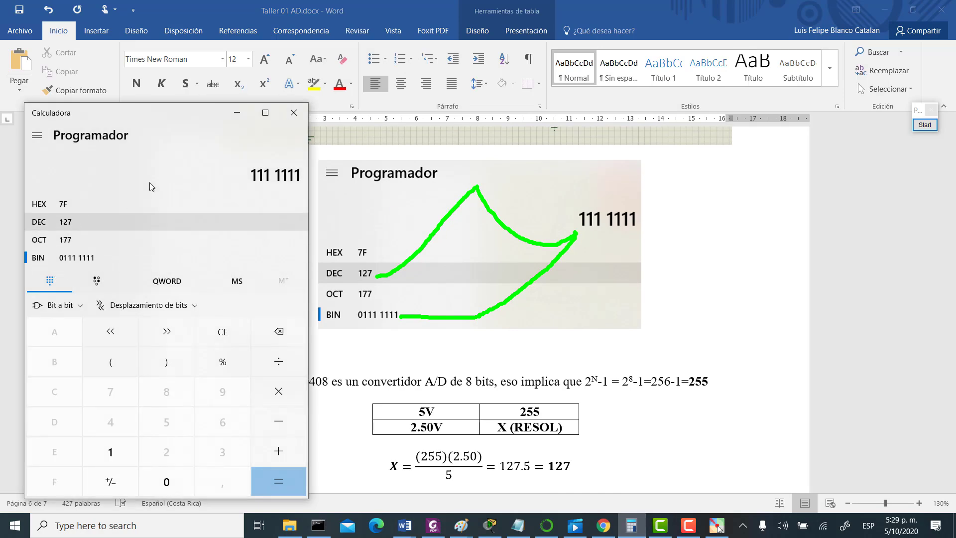
left_click(237, 112)
scroll(700, 424, "down", 3)
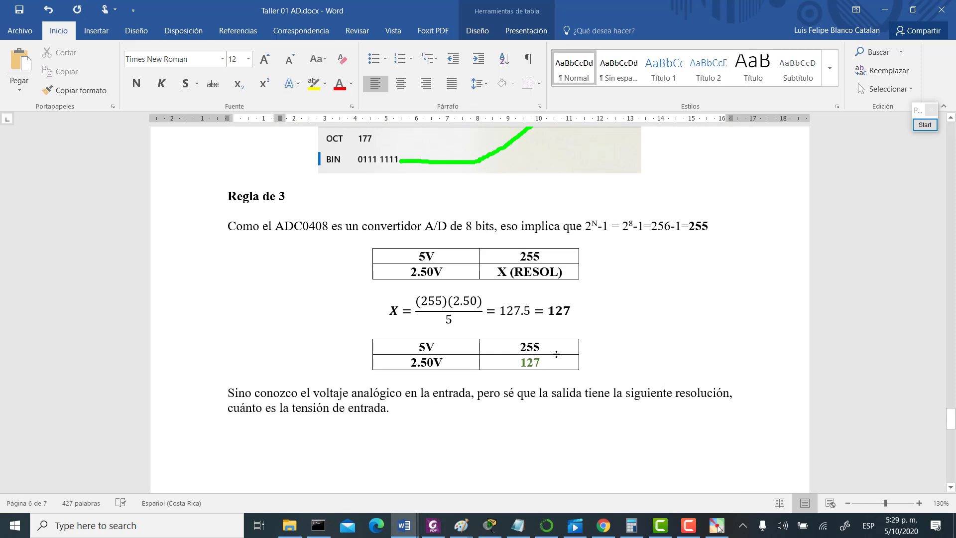
Read the exercise on finding the unknown analog input voltage from a known output resolution, including the table on the following page.
scroll(583, 371, "up", 1)
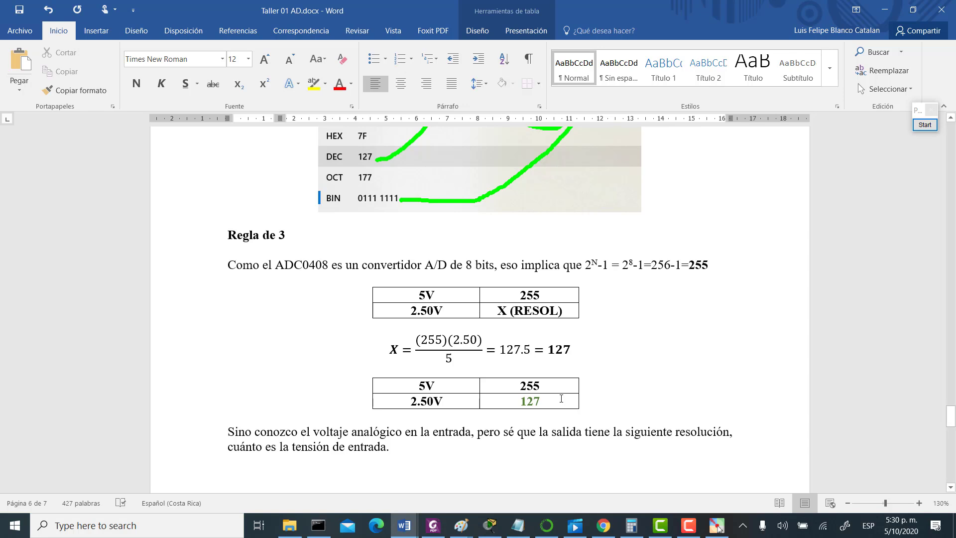
scroll(553, 396, "down", 3)
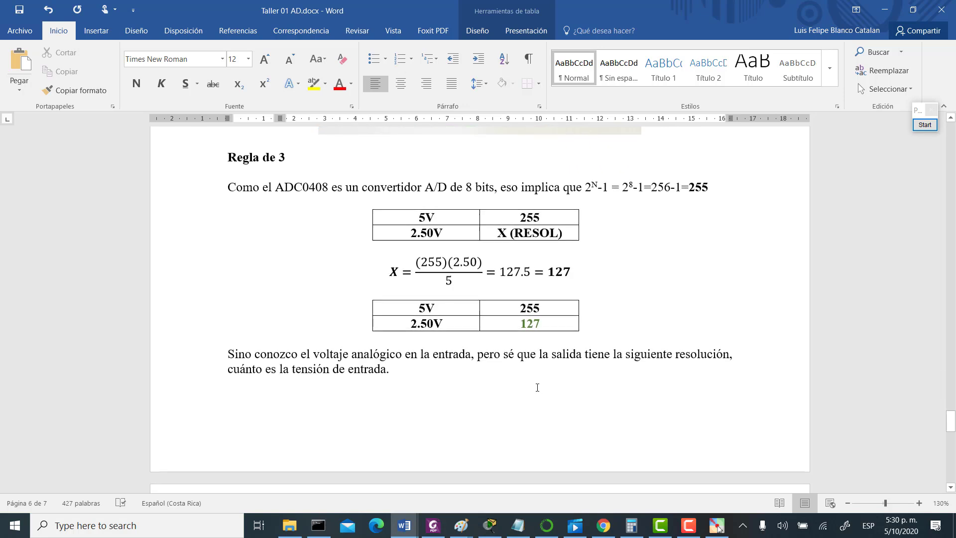
scroll(535, 387, "down", 3)
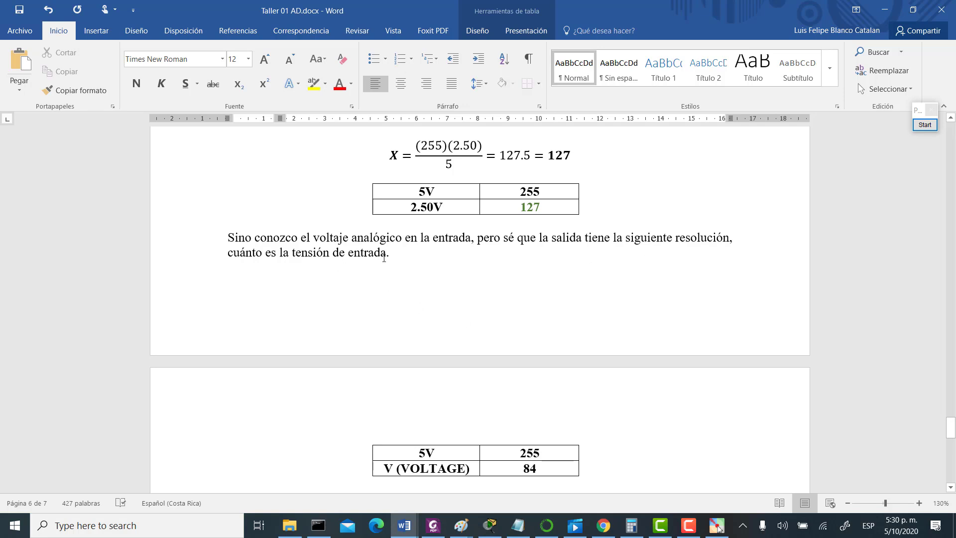
scroll(384, 258, "down", 4)
scroll(488, 433, "up", 1)
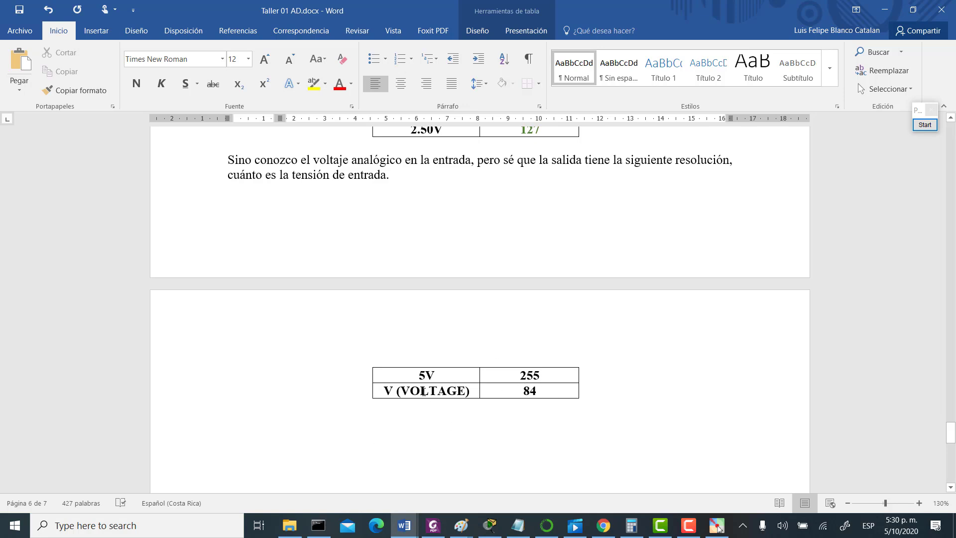
scroll(604, 361, "up", 2)
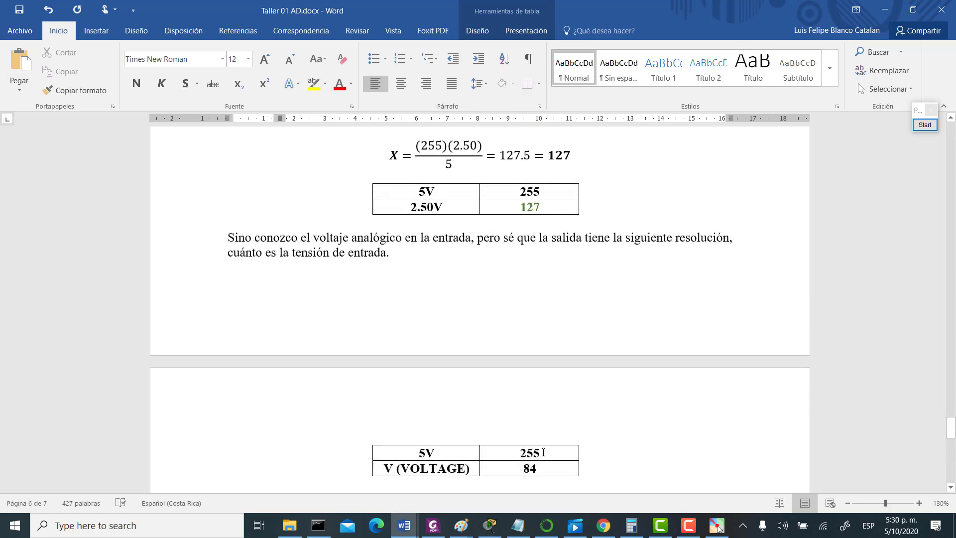
scroll(537, 471, "down", 4)
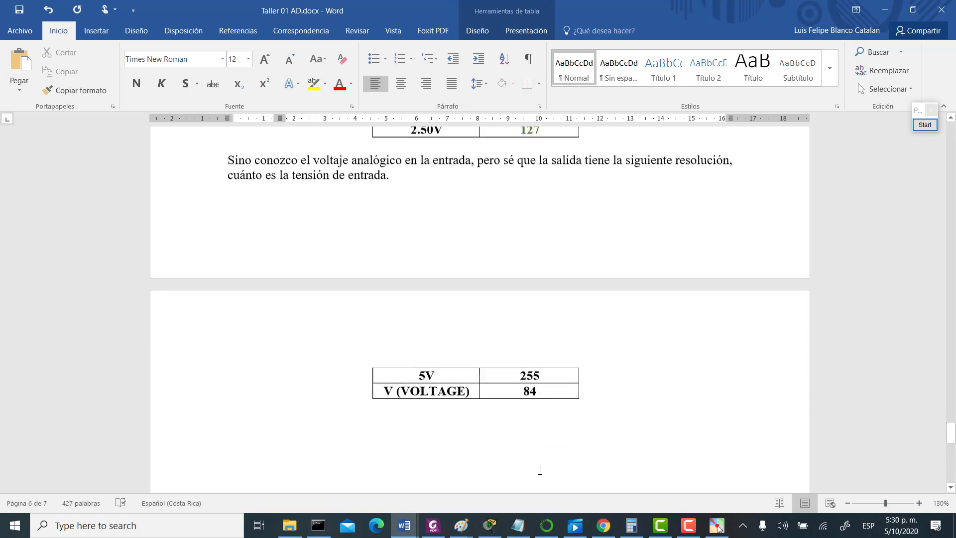
Place the text cursor below the V (VOLTAGE) table, minimize the document and switch to the Proteus schematic.
left_click(592, 330)
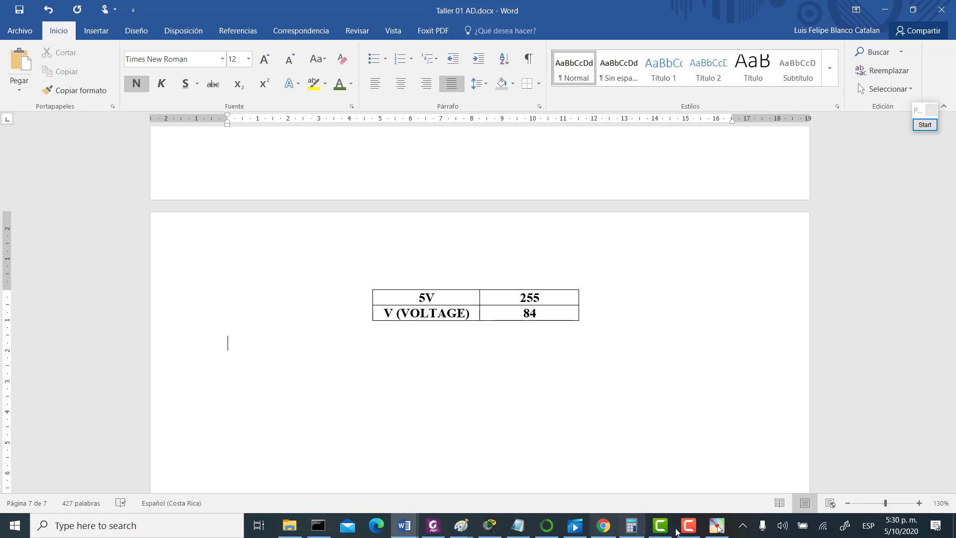
mouse_move(717, 526)
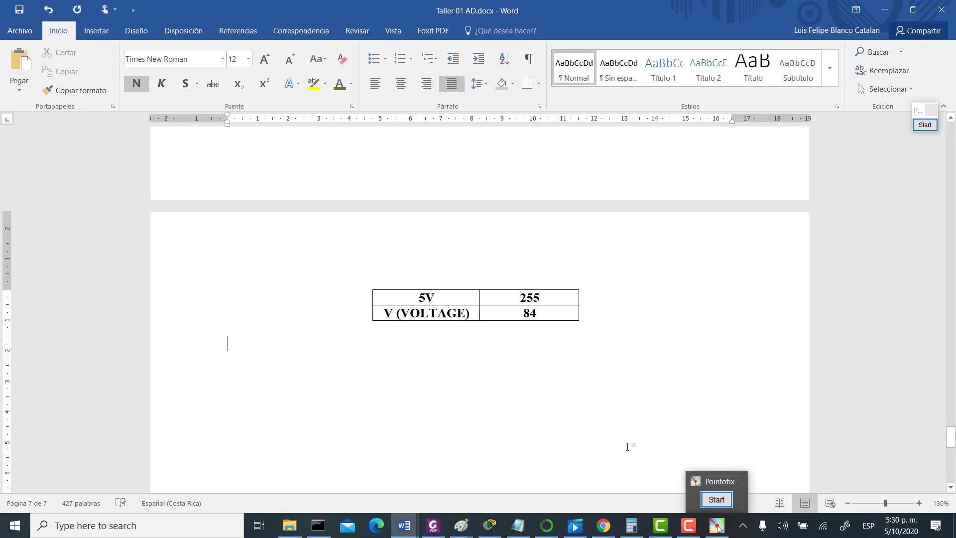
left_click(884, 10)
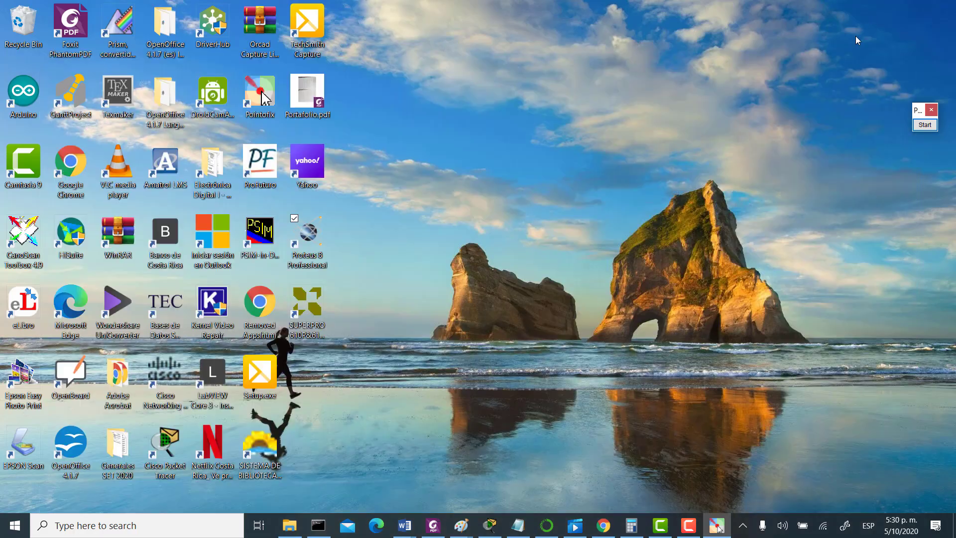
left_click(688, 525)
left_click(849, 454)
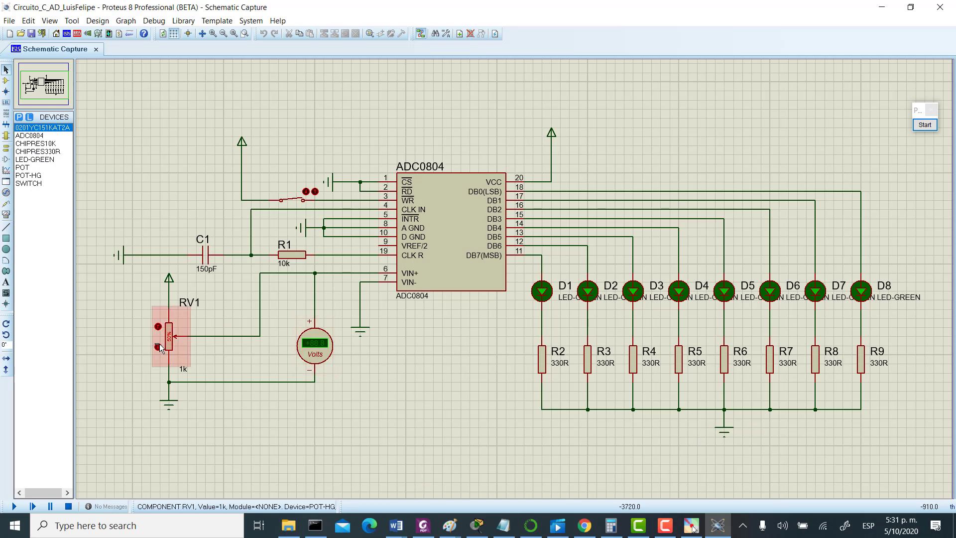
Run and stop the simulation to reset the LEDs, open the switch on the WR line and lower potentiometer RV1.
left_click(13, 507)
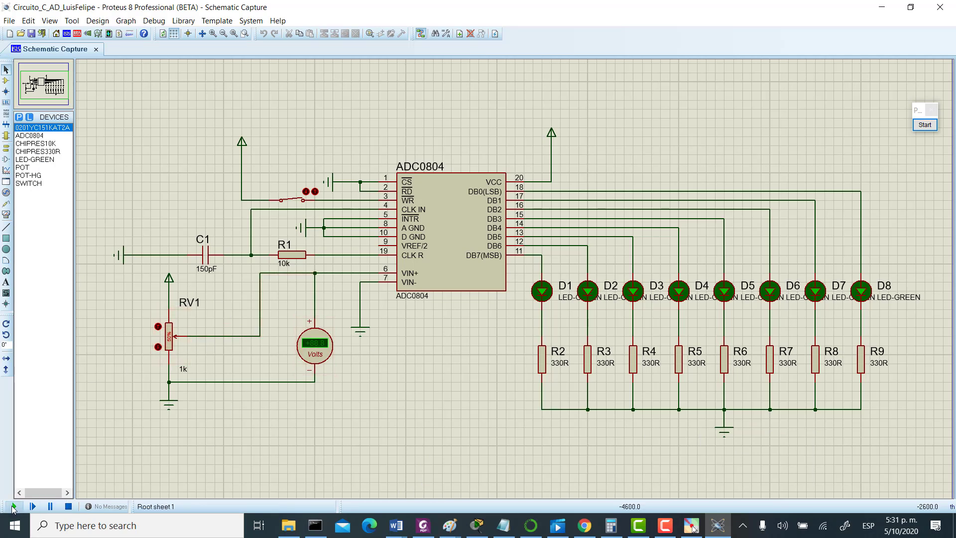
left_click(68, 506)
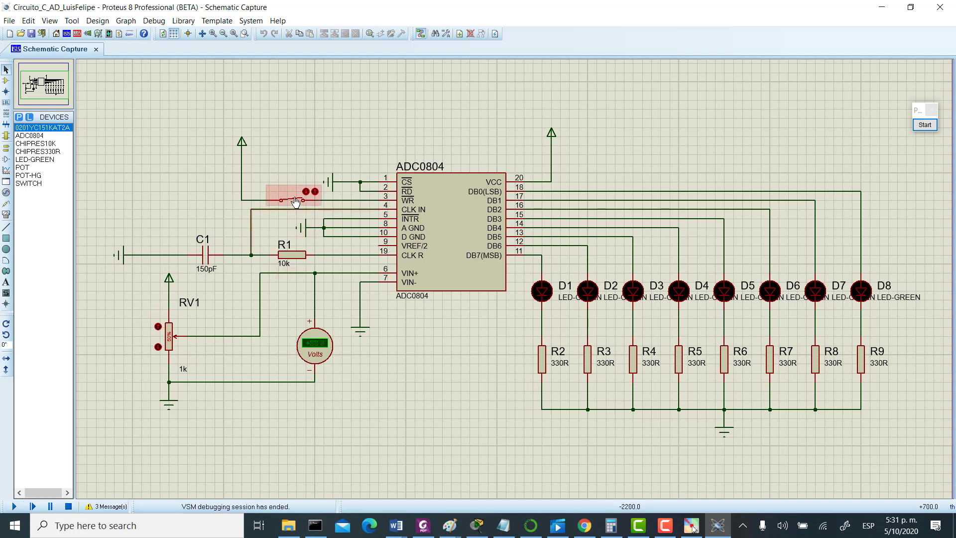
left_click(158, 347)
left_click(157, 347)
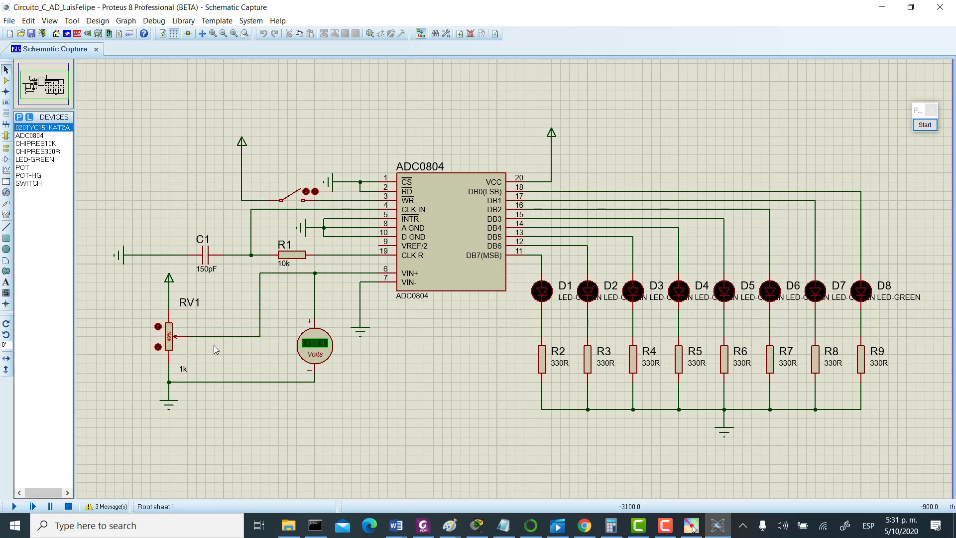
Run the simulation, lower potentiometer RV1 to give a 1.60 V analog input and close the switch on the WR line.
left_click(17, 507)
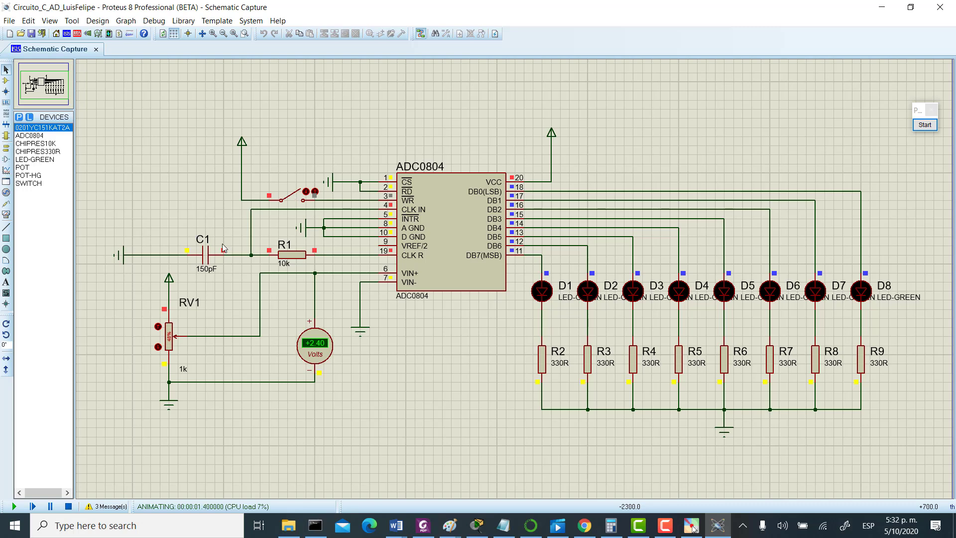
left_click(158, 347)
left_click(294, 195)
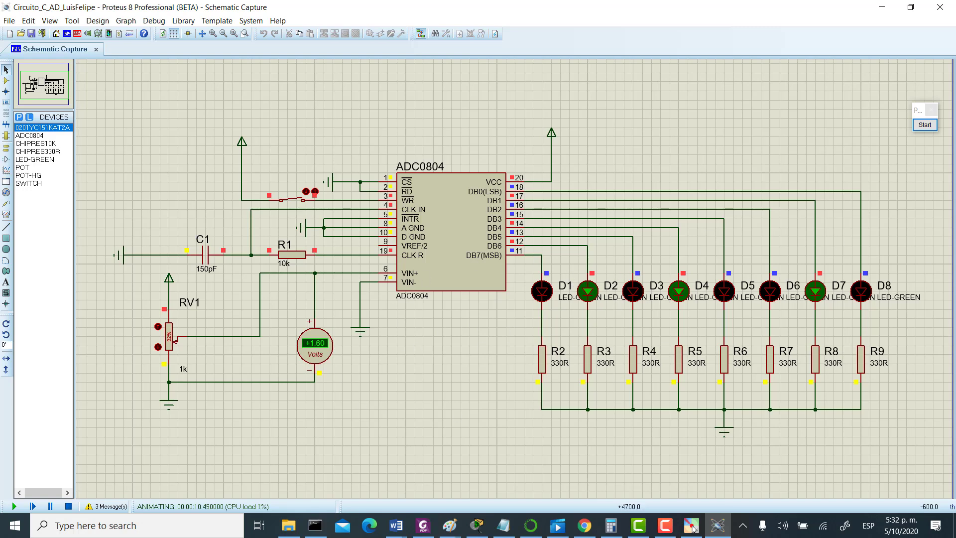
Frame LEDs D1 to D8 with a blue rectangle using the Pointofix annotation tool and end the annotation.
left_click(935, 126)
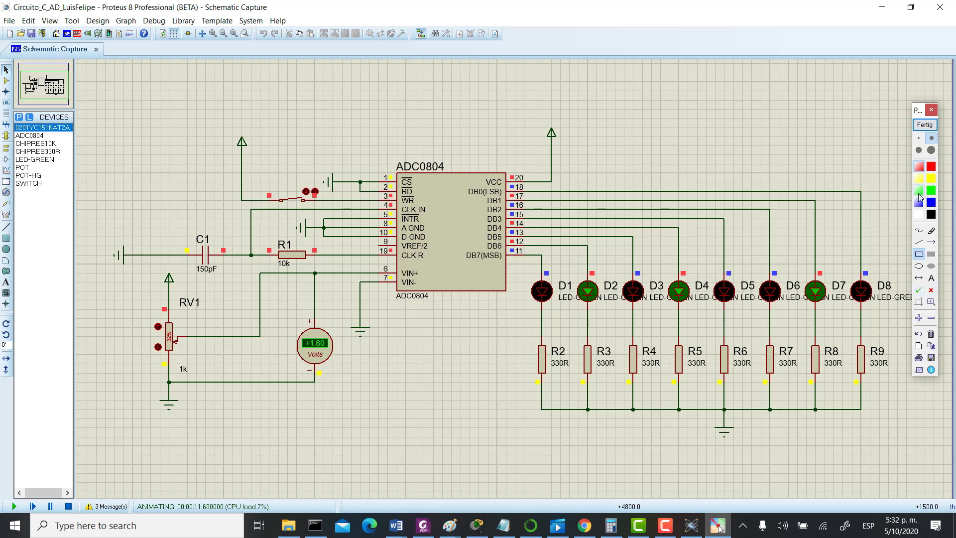
mouse_move(518, 260)
left_mouse_down()
mouse_move(762, 317)
mouse_move(901, 328)
mouse_move(910, 316)
left_mouse_up()
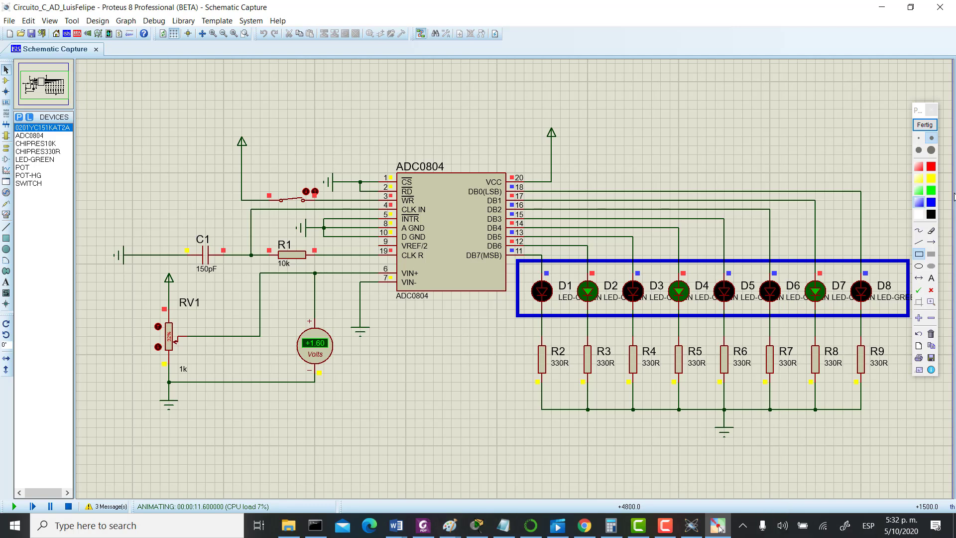
left_click(925, 124)
left_click(880, 118)
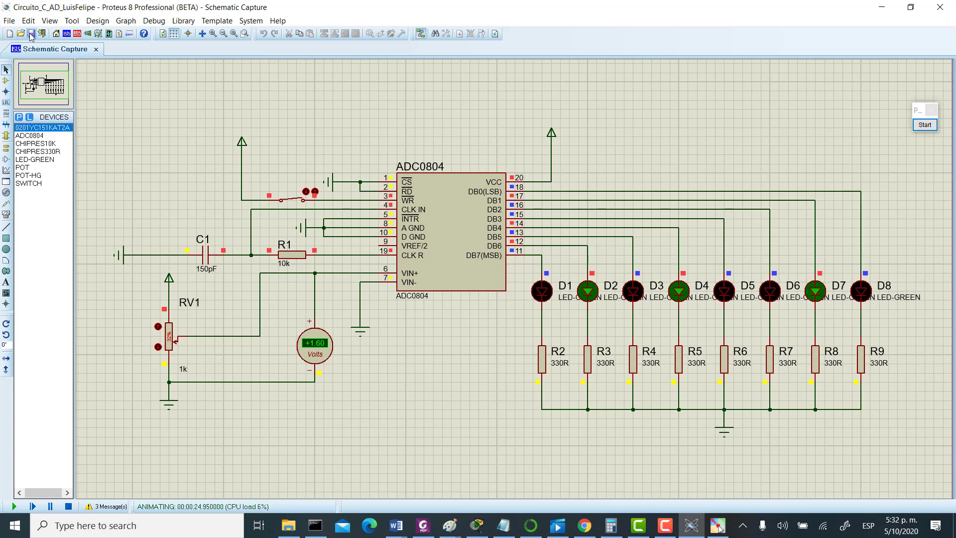
Switch to the Paint window with the earlier circuit capture, paste the new screen capture and select the circuit area, about 1622 × 644 px.
mouse_move(459, 525)
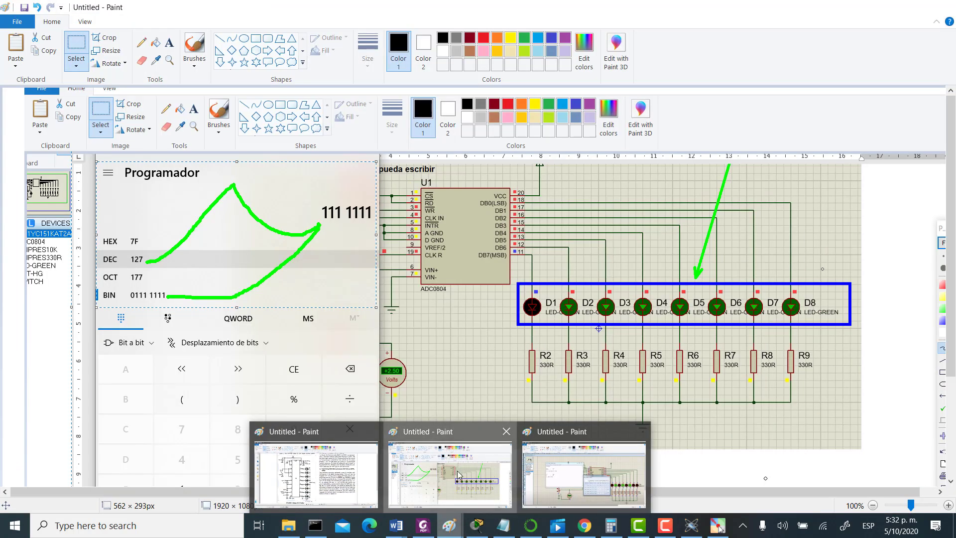
left_click(459, 480)
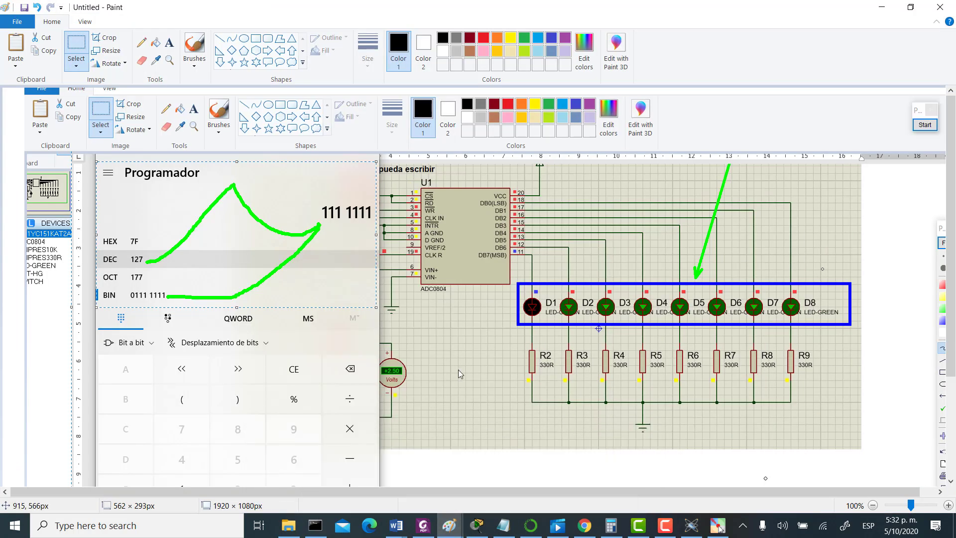
key("ctrl+v")
left_click_drag(463, 373, 408, 283)
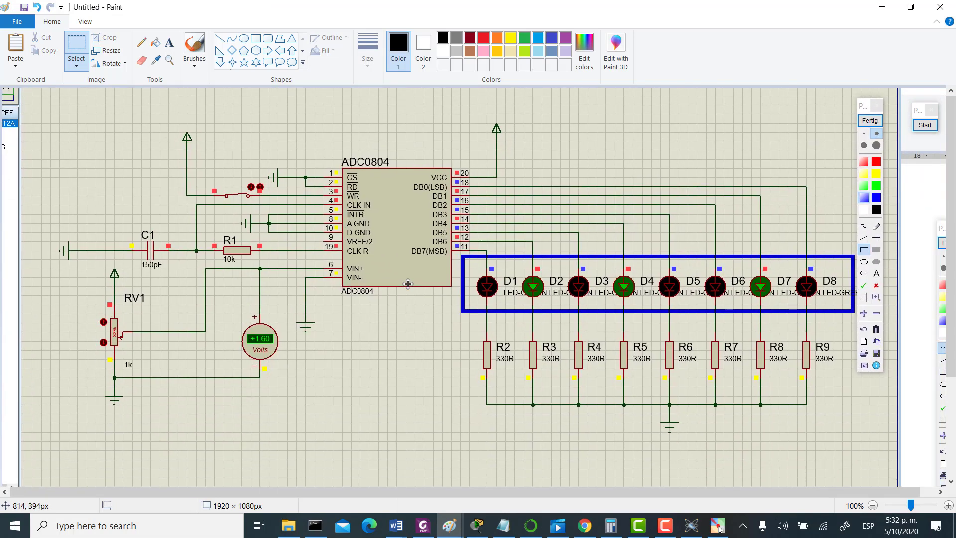
left_click_drag(48, 114, 854, 435)
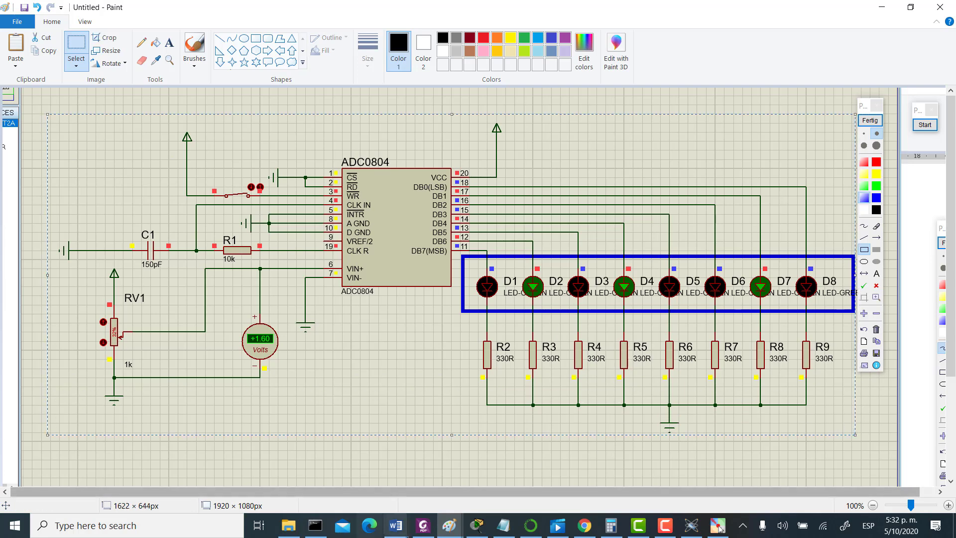
Switch to the Word document, center the paragraph below the V (VOLTAGE) table and paste the cropped circuit capture there.
mouse_move(396, 525)
left_click(694, 453)
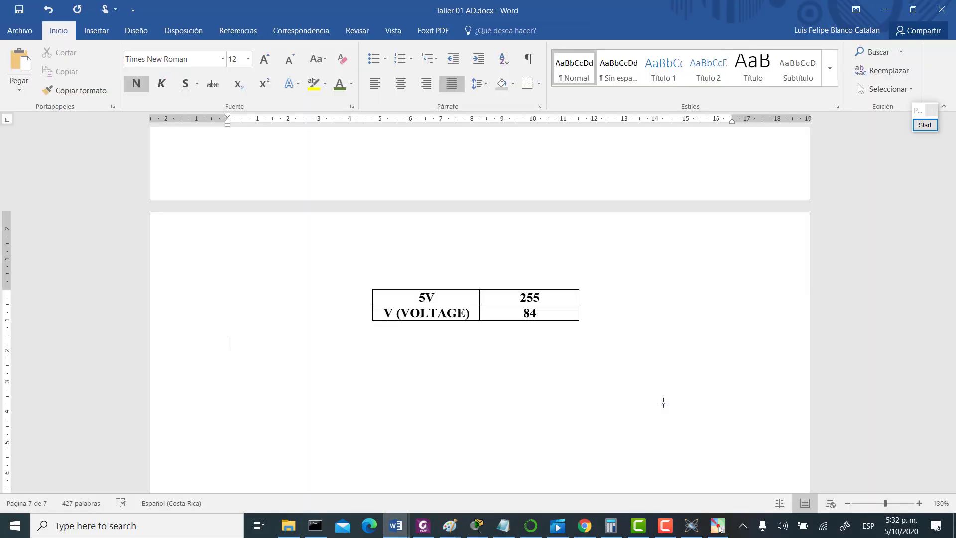
left_click(400, 83)
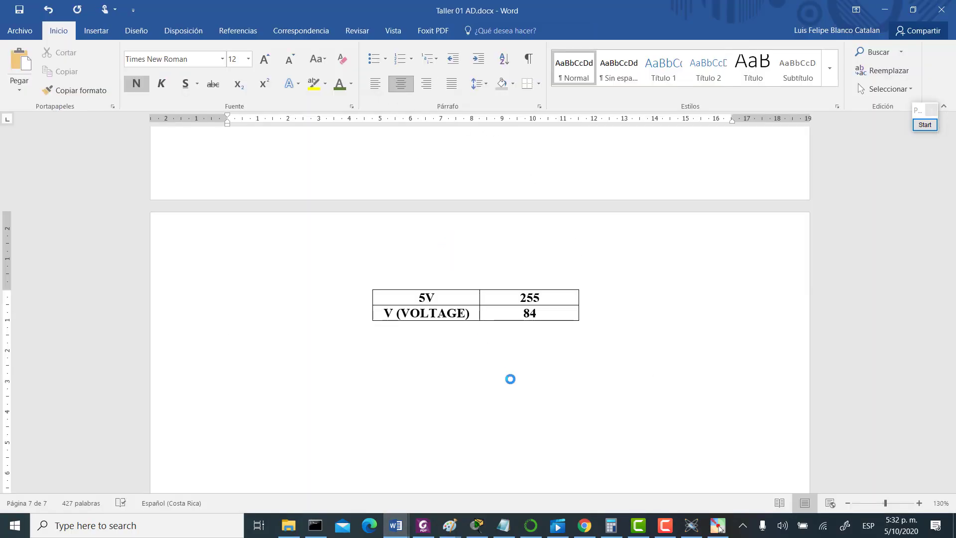
key("ctrl+v")
left_click(559, 397)
scroll(559, 397, "down", 2)
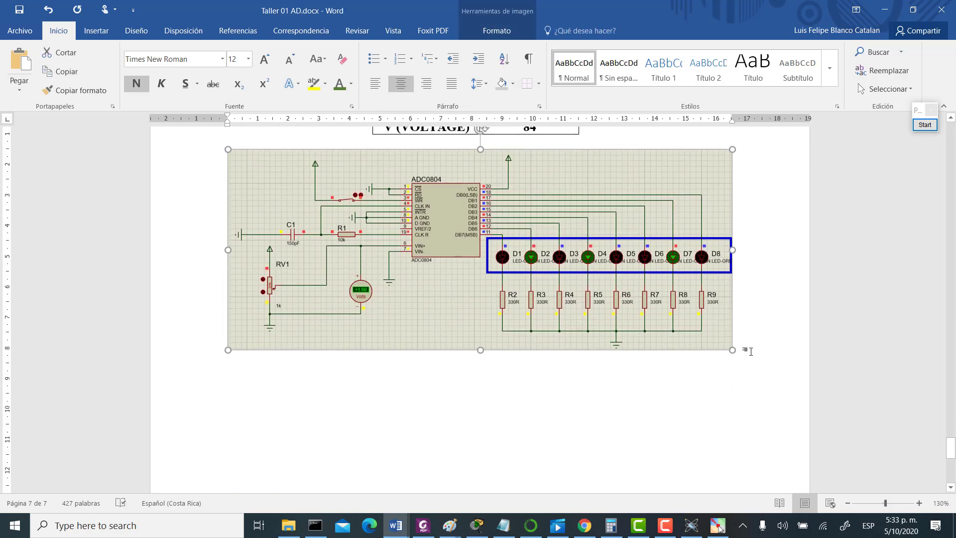
Add the caption "Salida del Bus de datos = 01010010" on a new line below the pasted circuit capture.
left_click(753, 349)
key("Return")
scroll(749, 347, "up", 3)
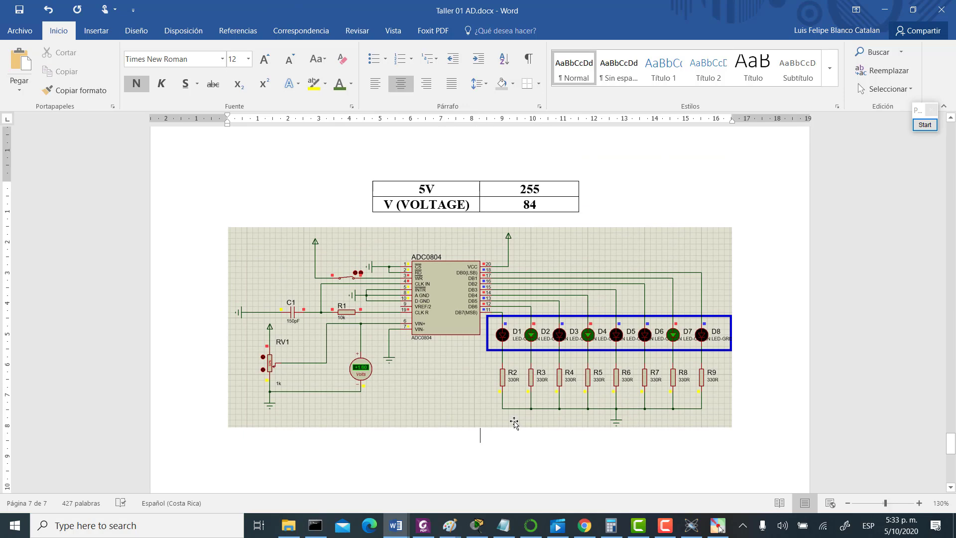
type(".")
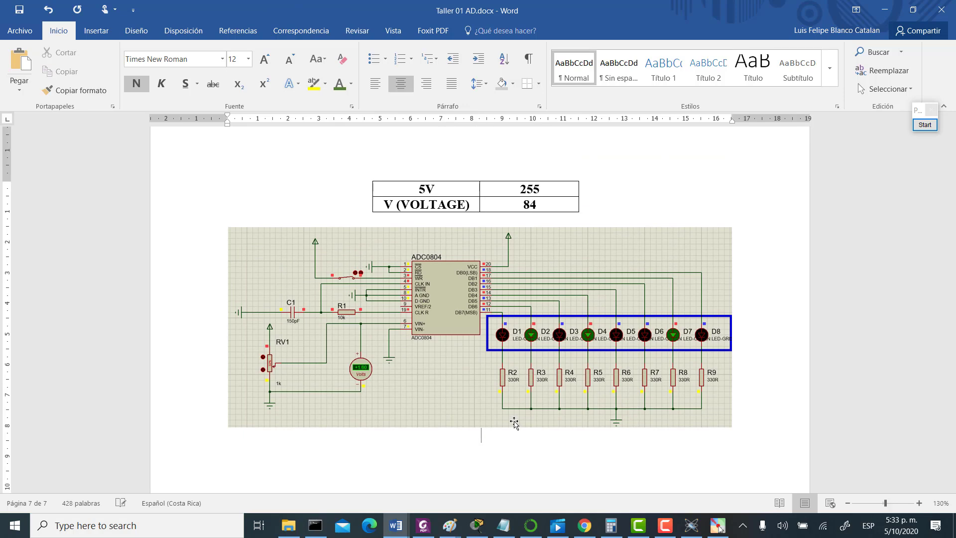
type("ALIDA del Bus de d")
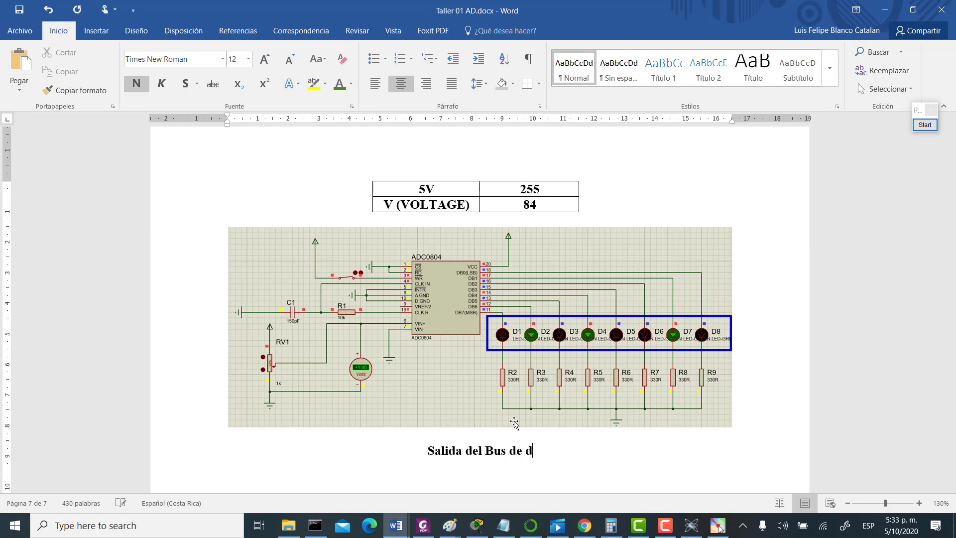
type("atos")
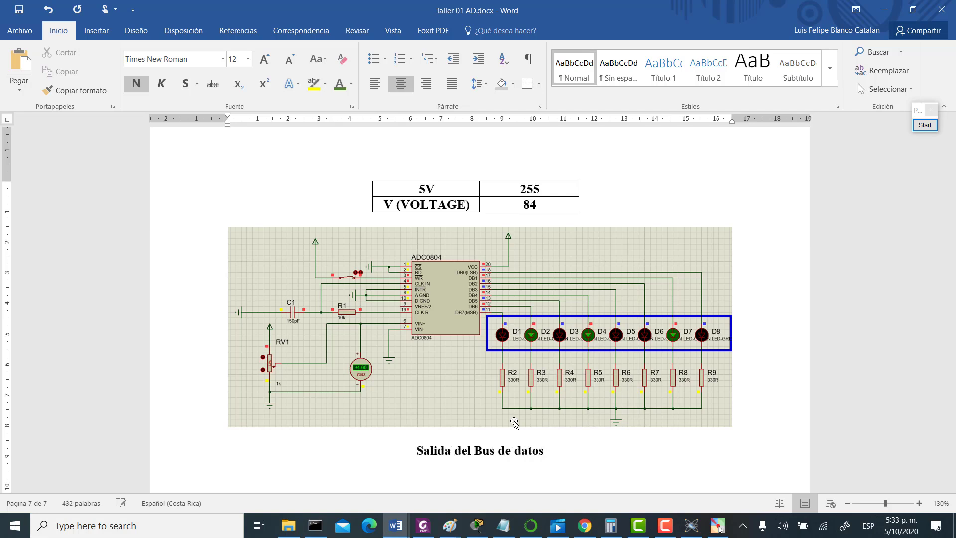
type(" =")
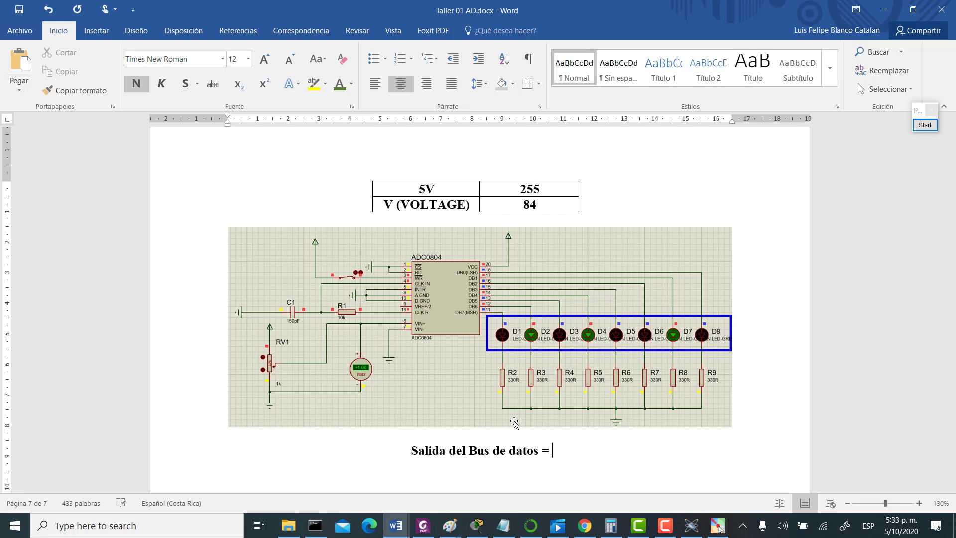
type(" 010")
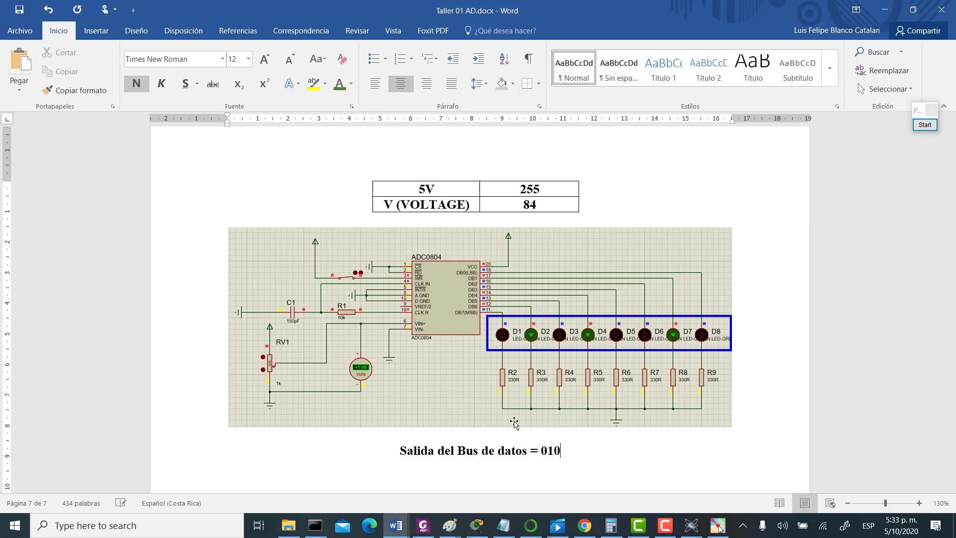
type("10010")
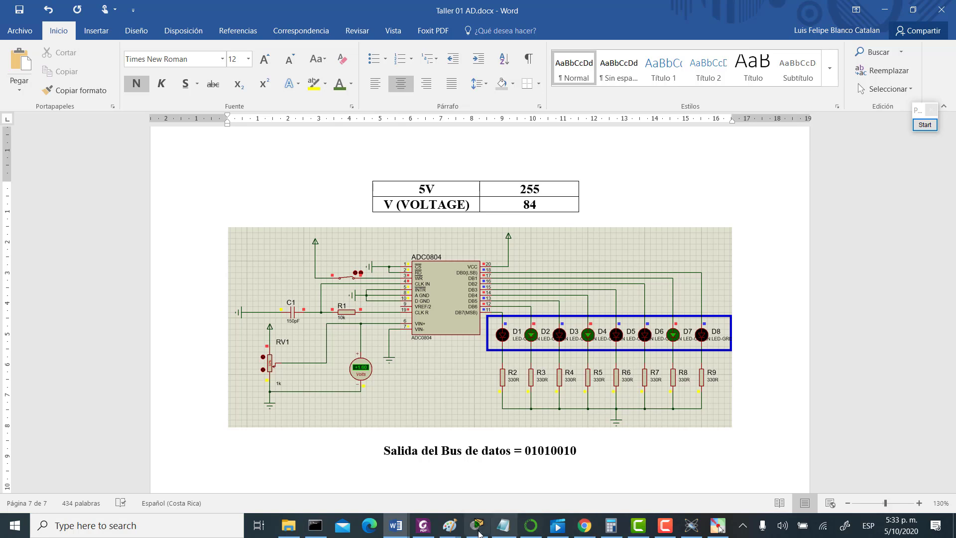
Switch to the programmer Calculator, clear the previous entry and start entering the data bus output in binary.
left_click(609, 527)
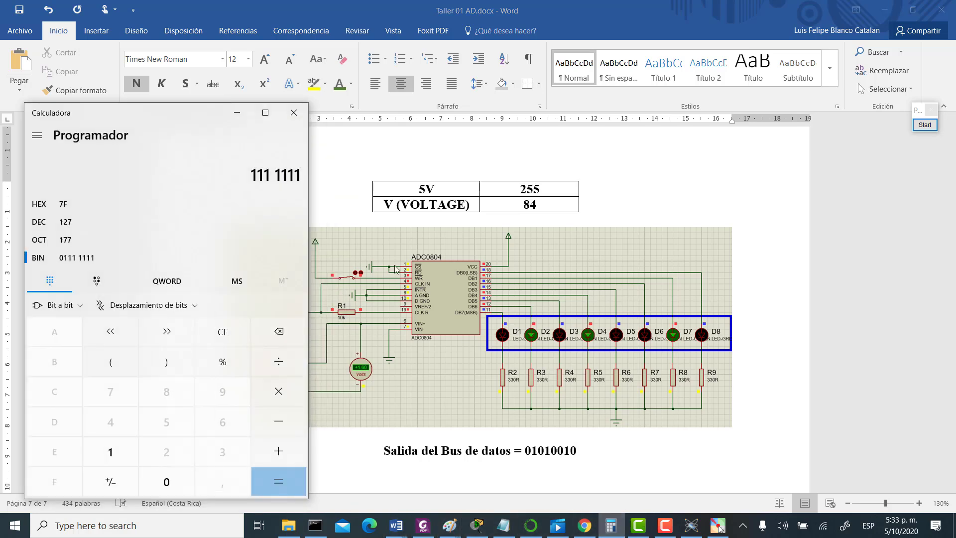
left_click(223, 332)
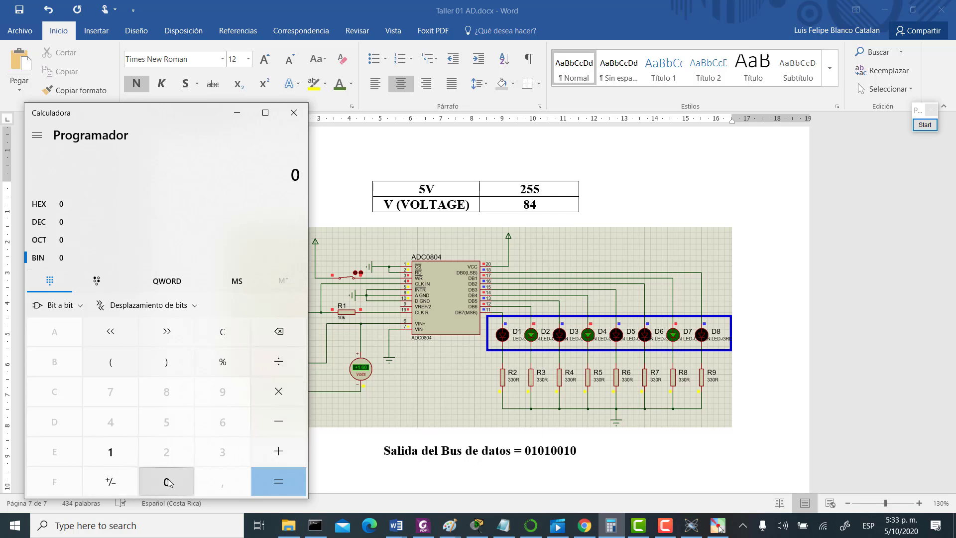
left_click(114, 453)
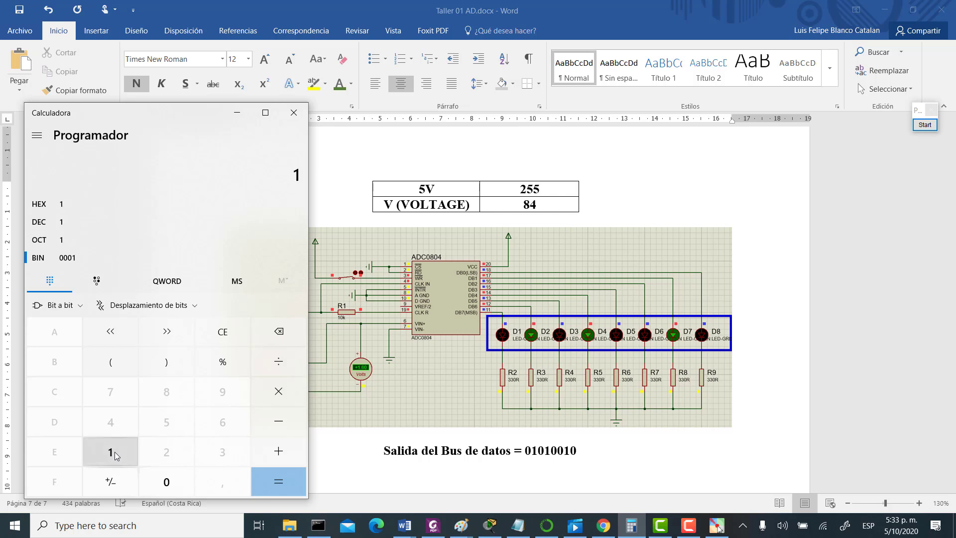
Complete the binary number 1010010 in the programmer calculator to read its decimal equivalent, and minimize the calculator.
left_click(164, 482)
left_click(114, 454)
left_click(162, 483)
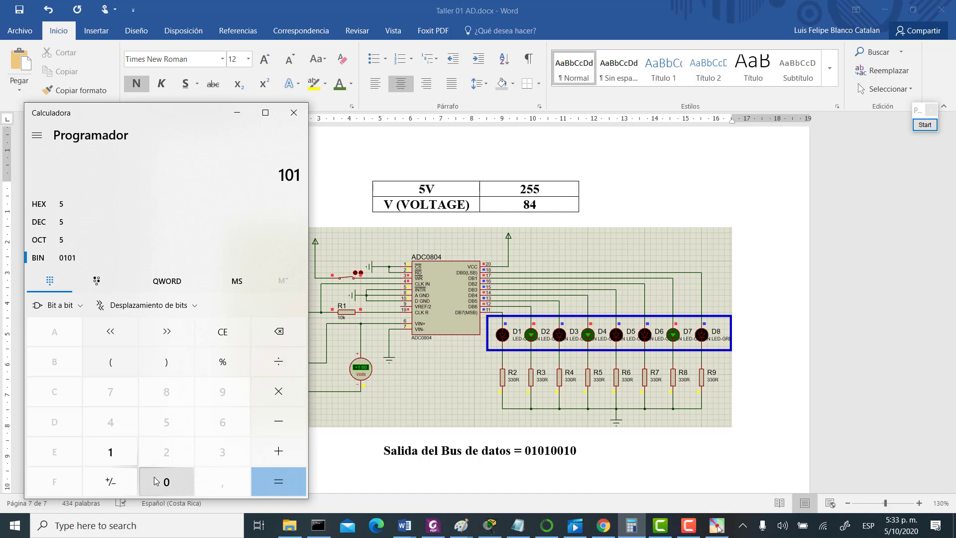
left_click(162, 484)
left_click(118, 456)
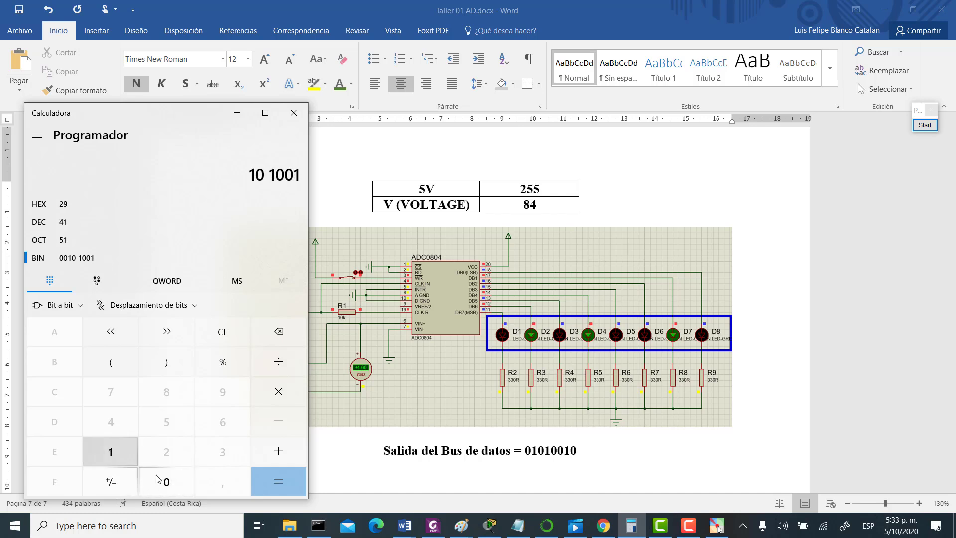
left_click(182, 490)
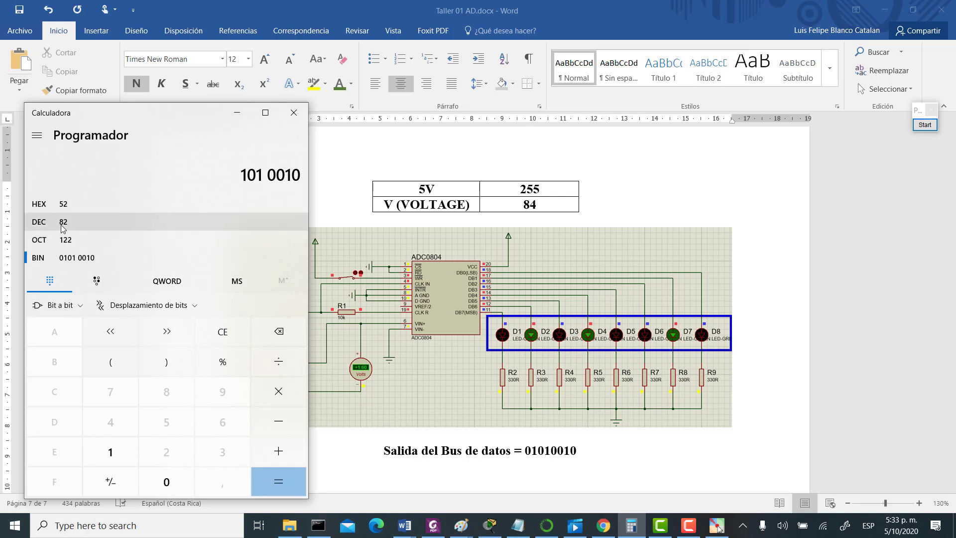
left_click(237, 114)
Set the value beside V (VOLTAGE) in the table above the circuit to 82.
left_click(538, 203)
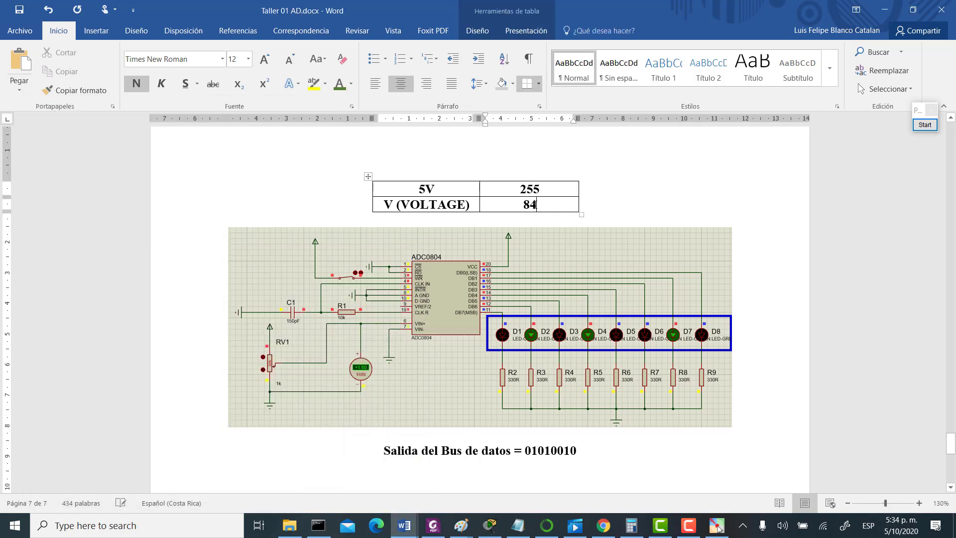
key("BackSpace")
type("2")
scroll(545, 401, "down", 1)
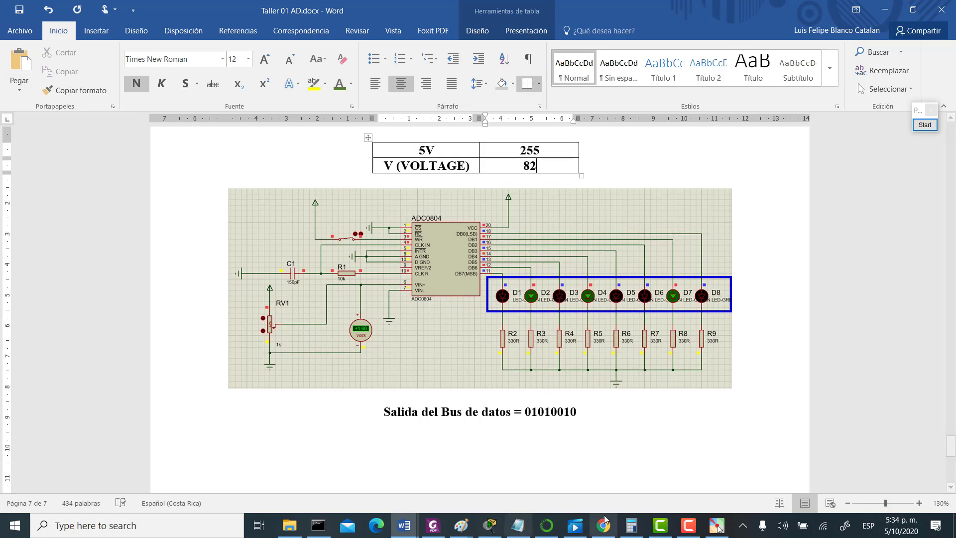
left_click(689, 525)
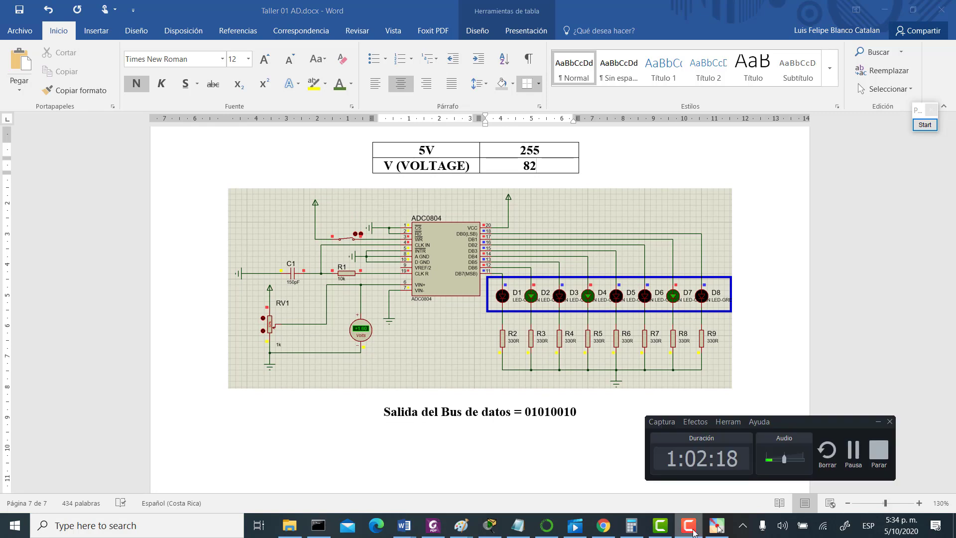
left_click(849, 450)
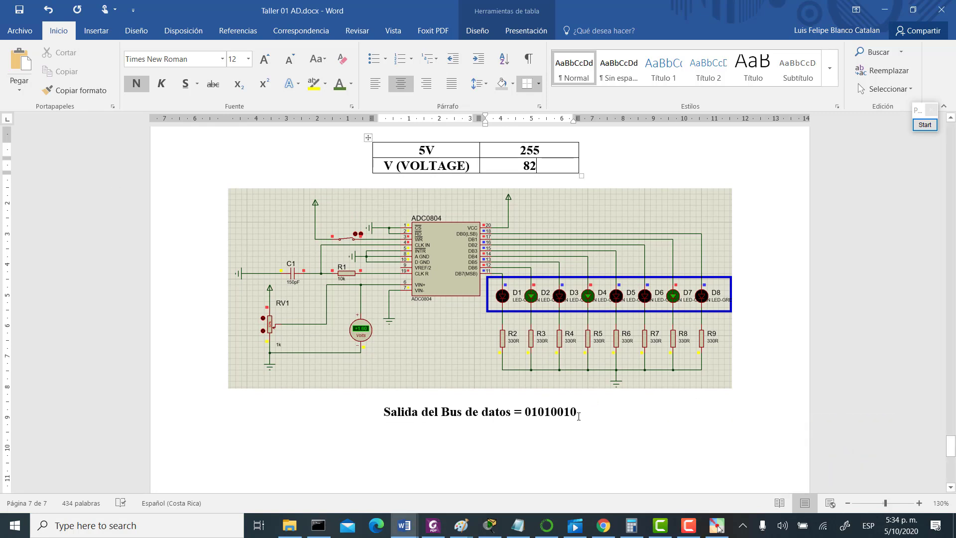
Copy the X resolution equation from page 6 onto a new line below the "Salida del Bus de datos" line.
scroll(582, 417, "down", 3)
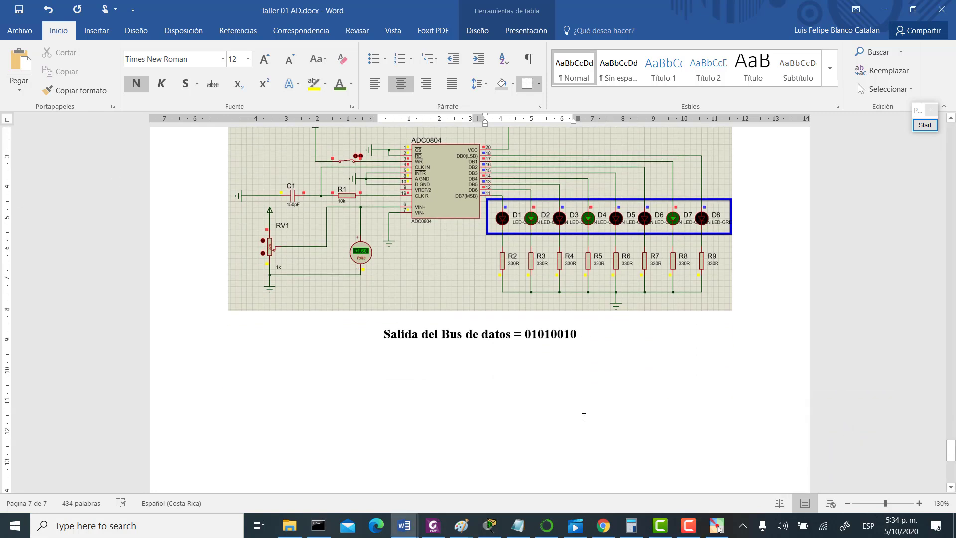
scroll(585, 346, "up", 14)
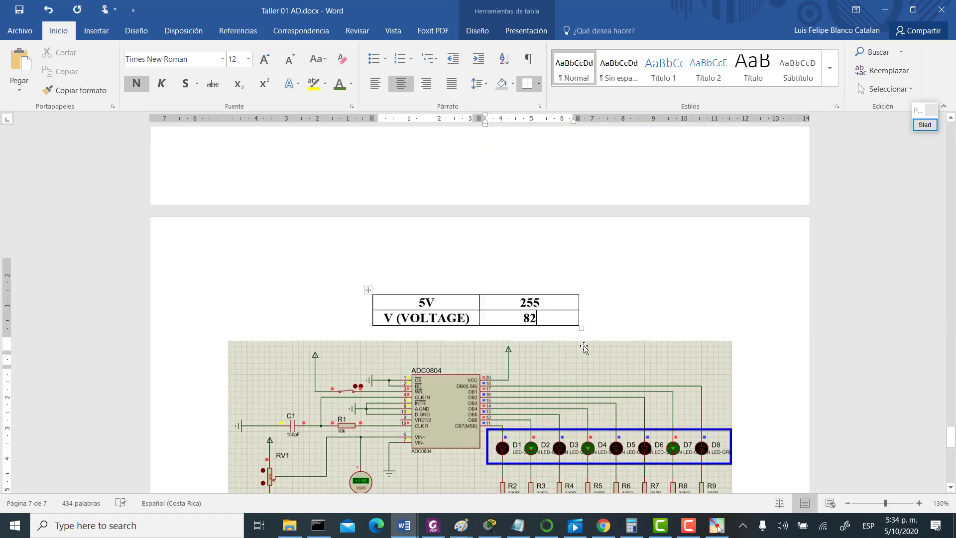
scroll(583, 343, "down", 4)
scroll(584, 343, "up", 7)
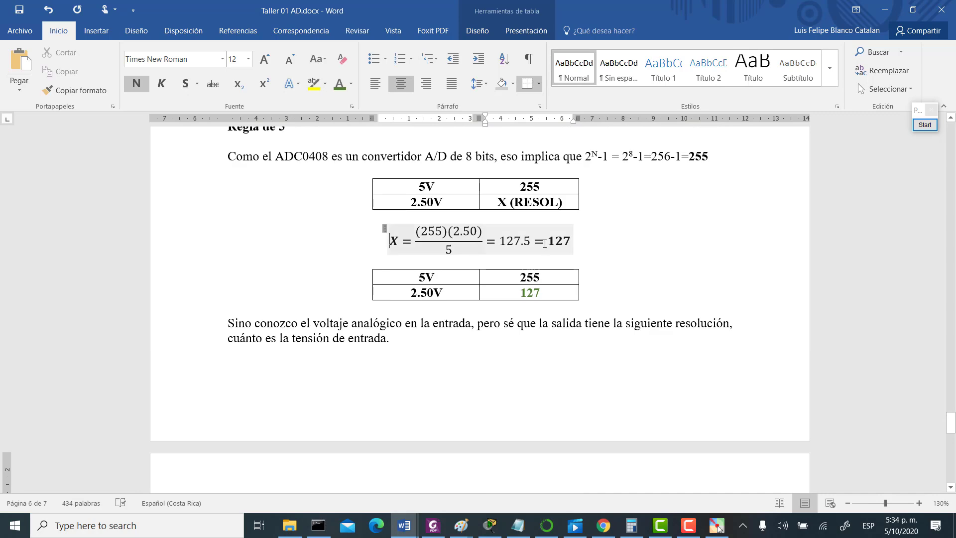
left_click_drag(543, 243, 562, 244)
scroll(567, 274, "down", 18)
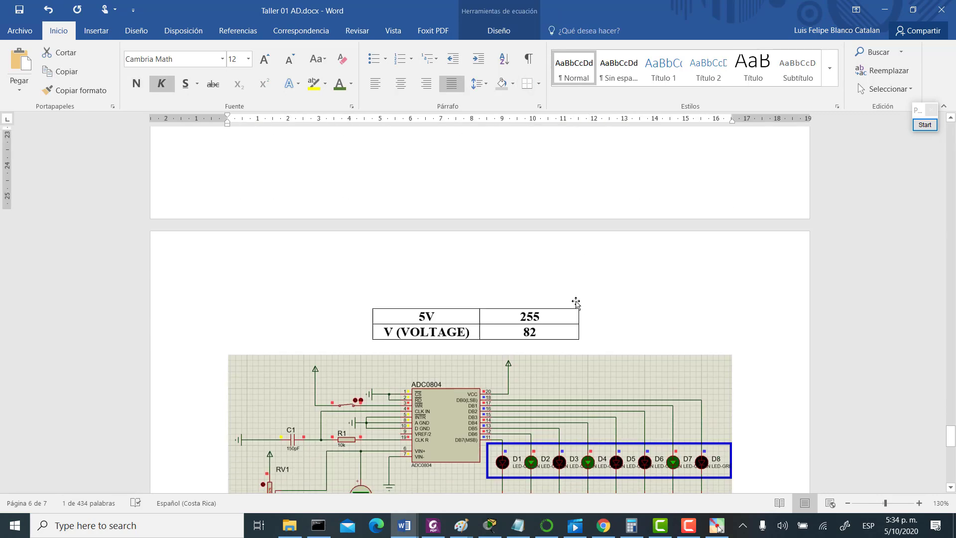
left_click(592, 356)
key("Return")
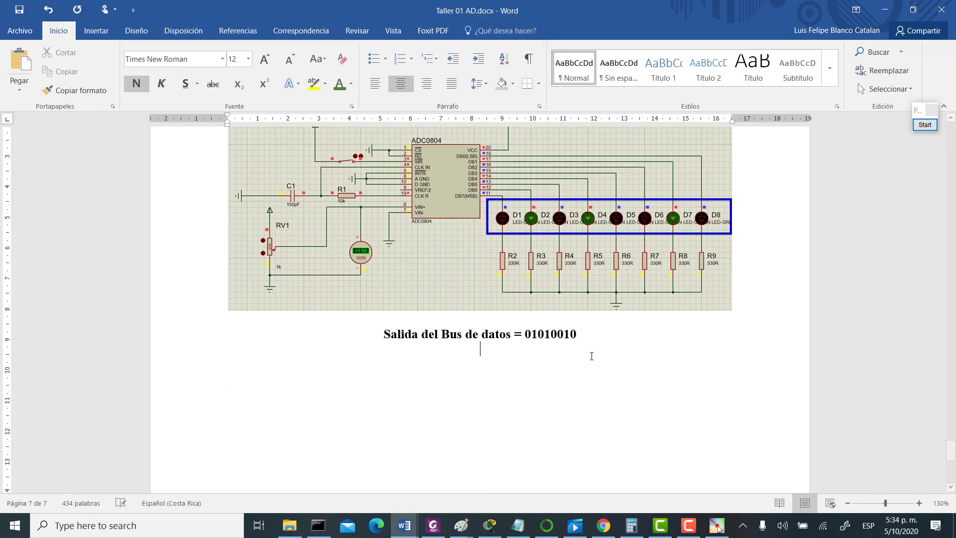
key("ctrl+v")
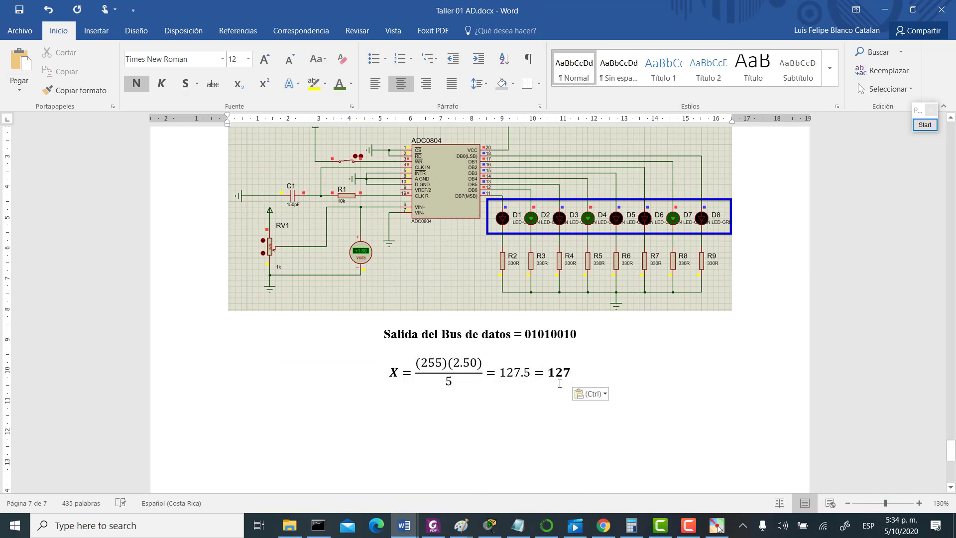
Change the table label V (VOLTAGE) to X (VOLTAGE).
scroll(572, 371, "up", 3)
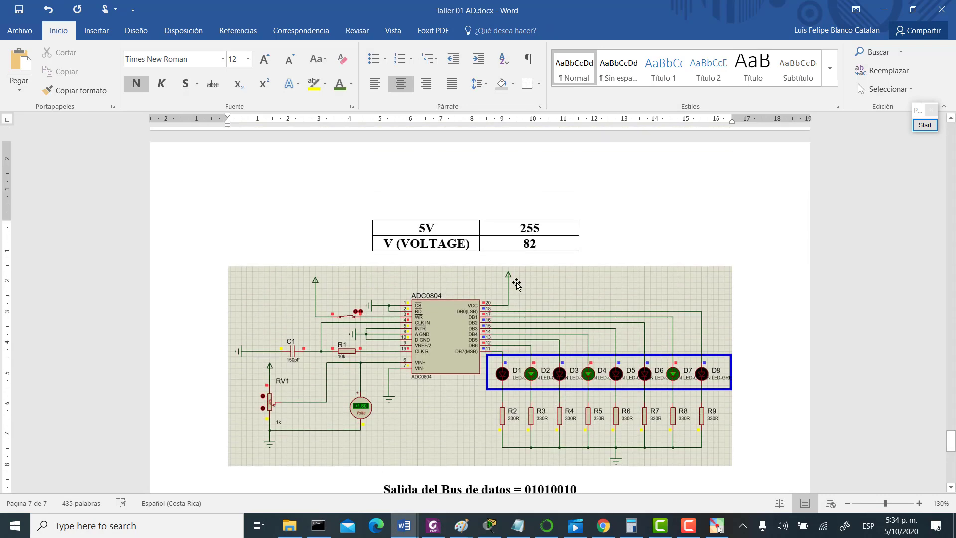
left_click(391, 242)
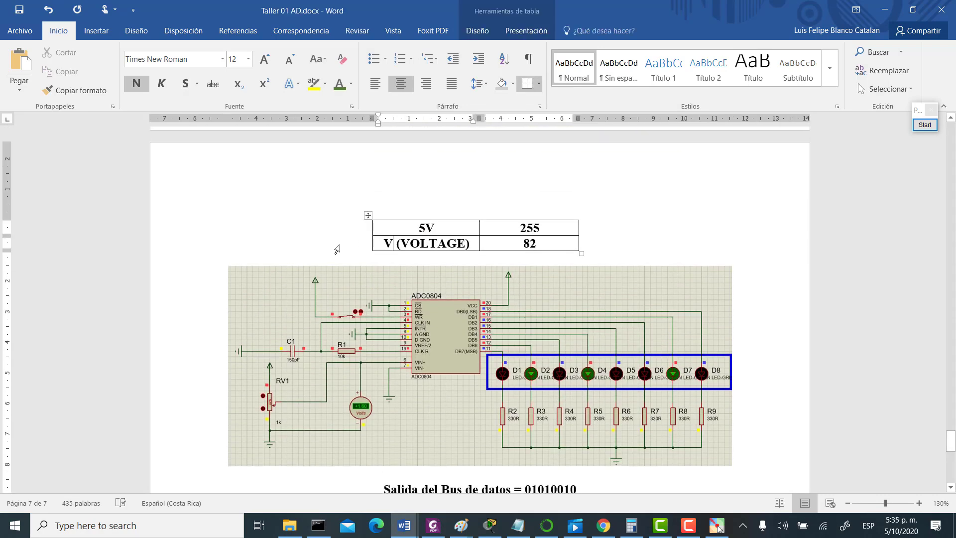
key("BackSpace")
type("X")
scroll(360, 319, "down", 2)
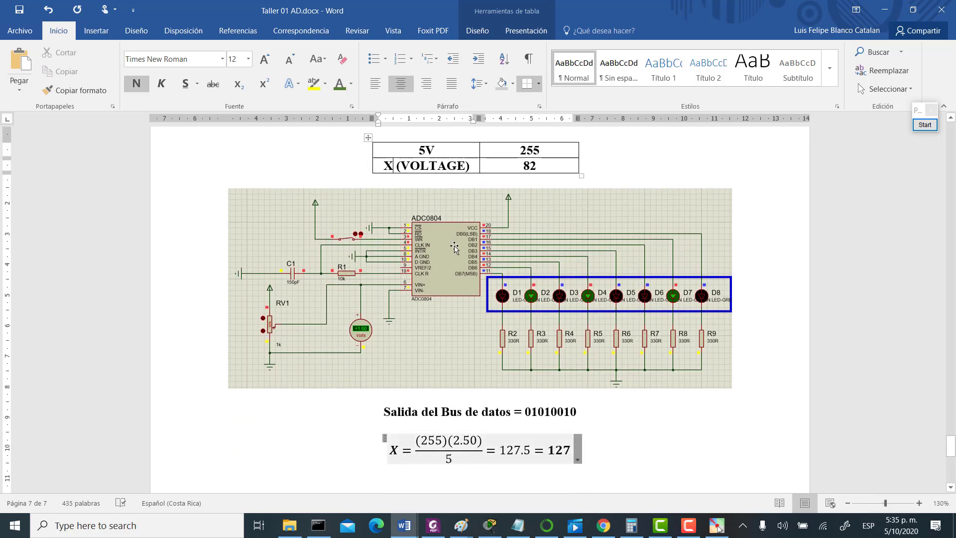
Rewrite the pasted equation's fraction with (5)(82) as the numerator and 255 as the denominator.
left_click(444, 438)
key("BackSpace")
key("BackSpace")
key("BackSpace")
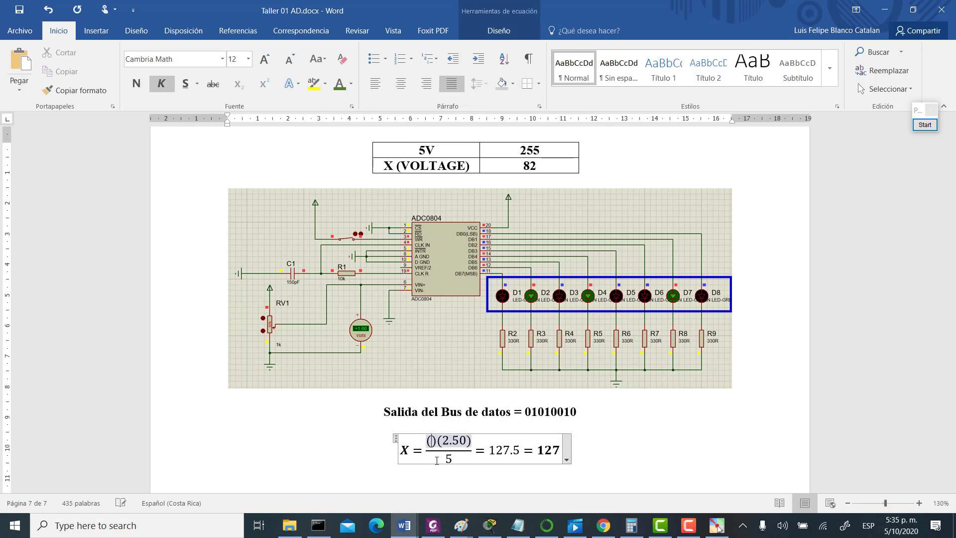
type("5")
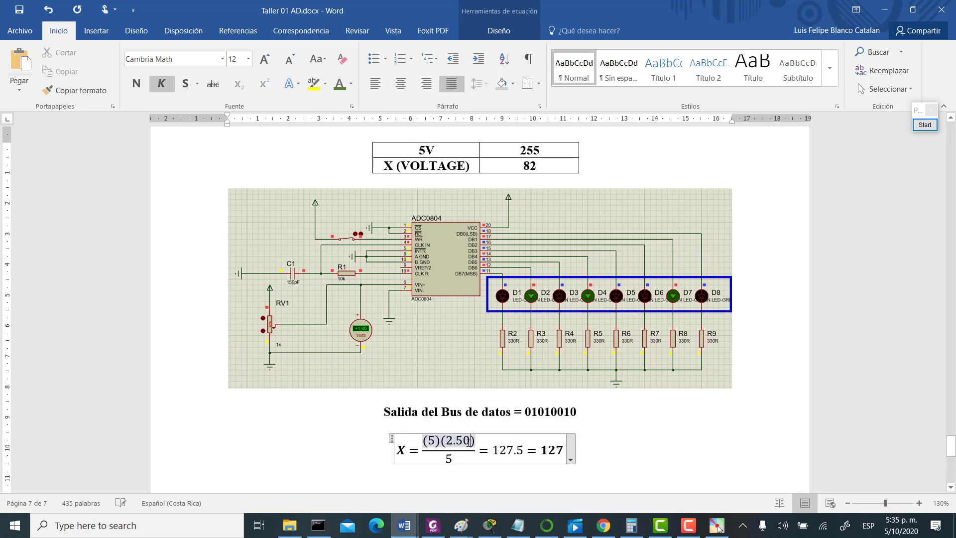
key("BackSpace")
key("BackSpace")
key("BackSpace")
key("BackSpace")
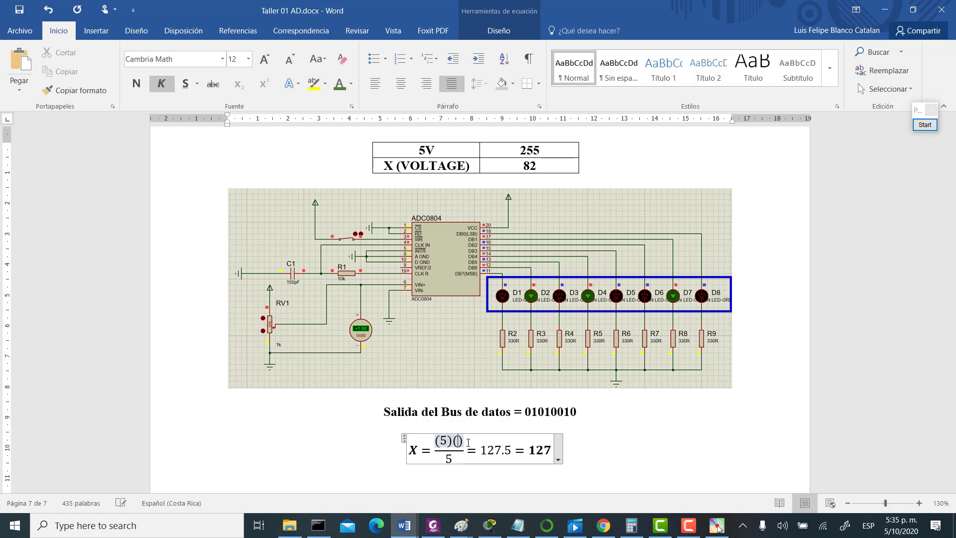
type("82")
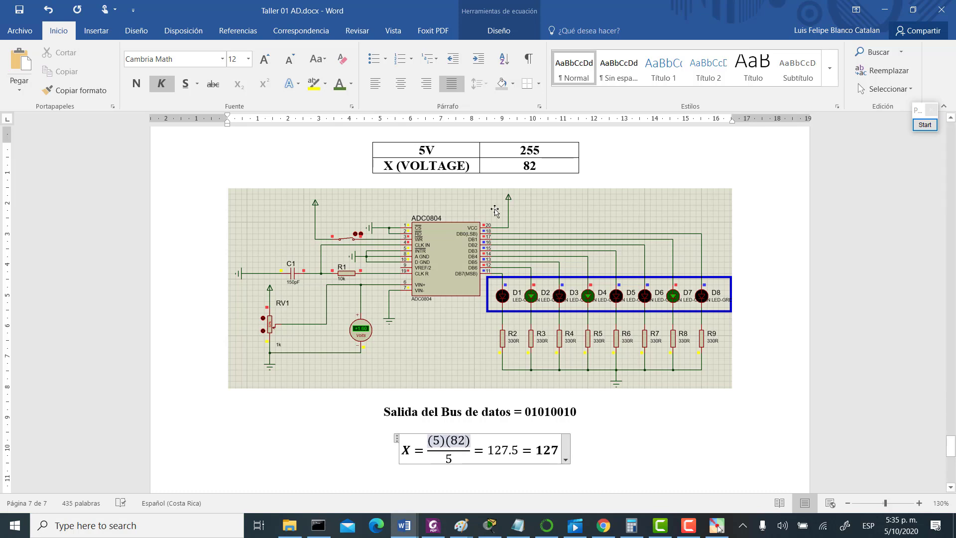
left_click(447, 458)
type("255")
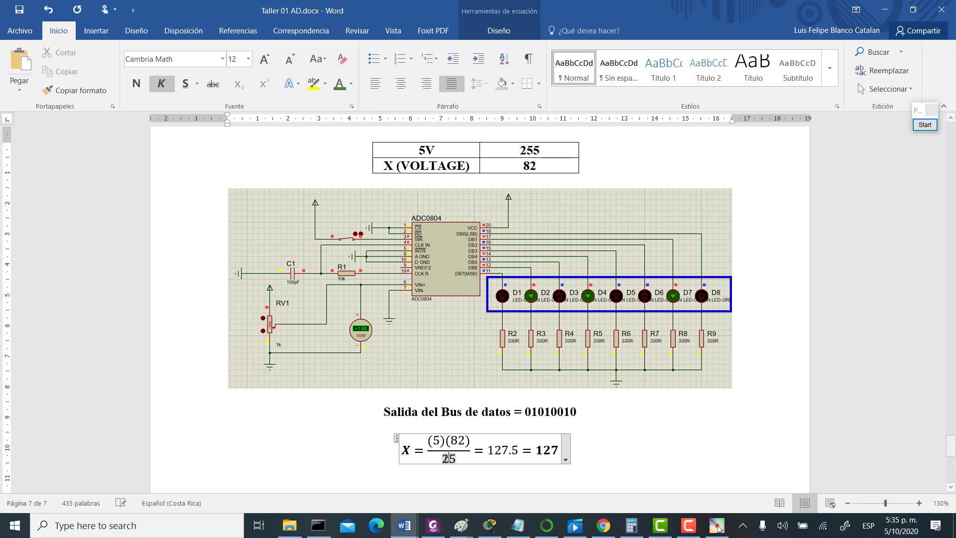
Delete the intermediate result 127.5 from the pasted equation.
left_click(520, 449)
key("BackSpace")
key("BackSpace")
key("BackSpace")
key("BackSpace")
key("BackSpace")
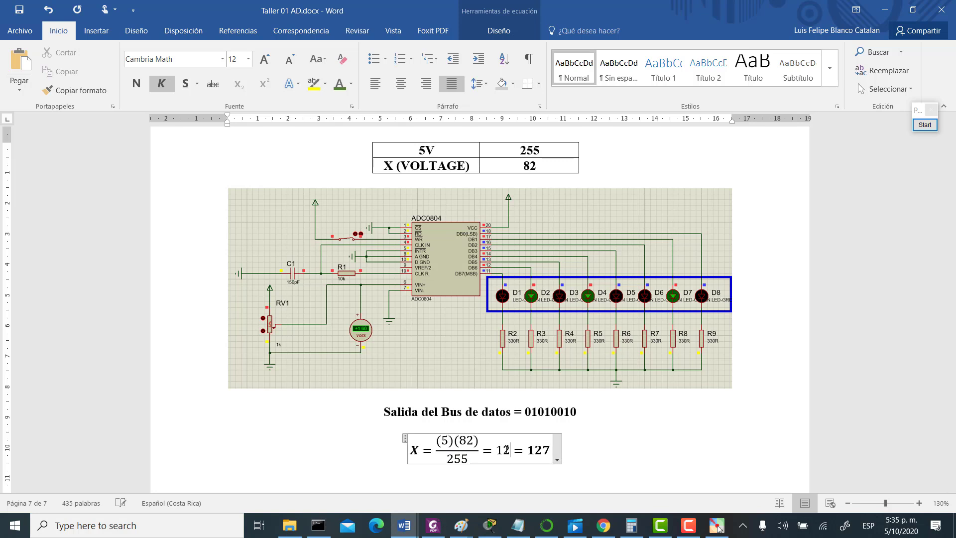
Switch to the calculator, change it to Standard mode, and compute 5 × 52 divided by 255.
left_click(632, 525)
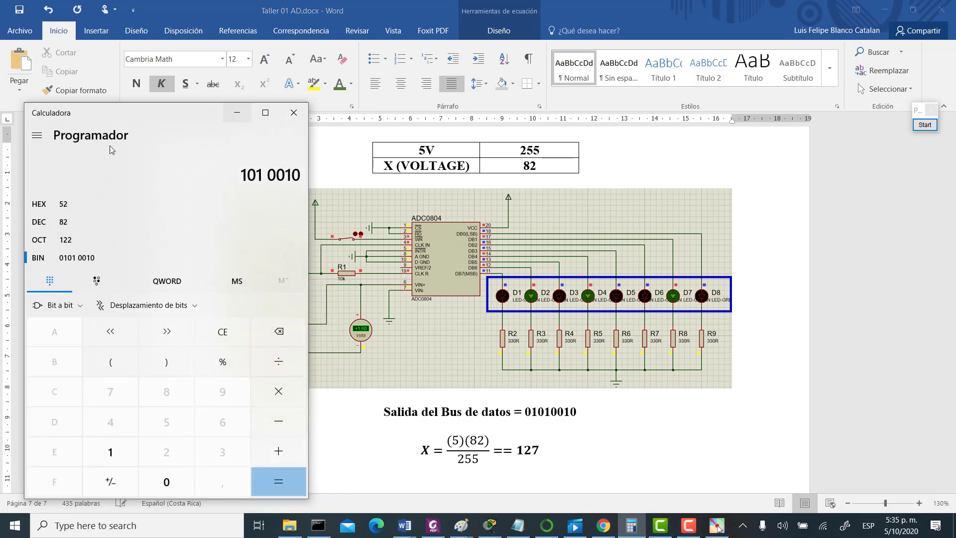
left_click(43, 143)
left_click(55, 188)
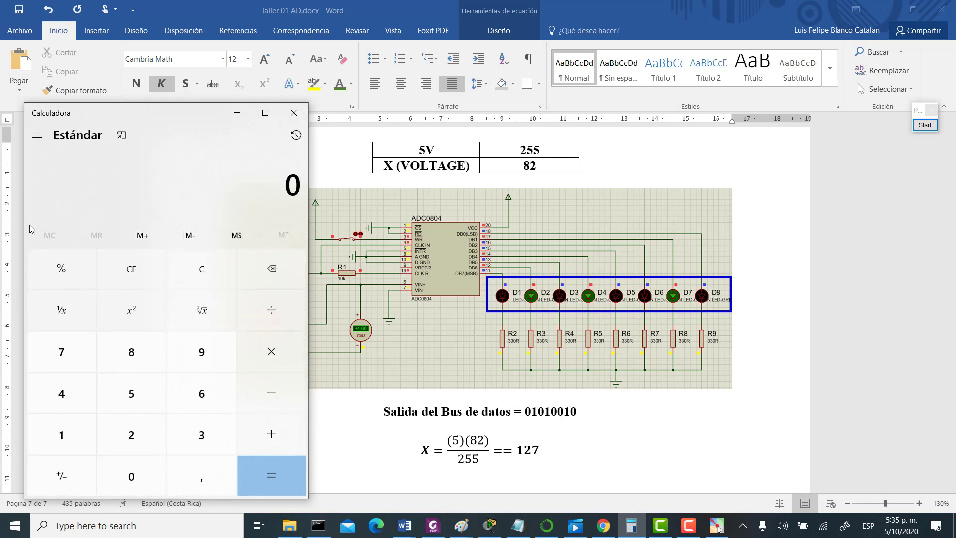
left_click(122, 393)
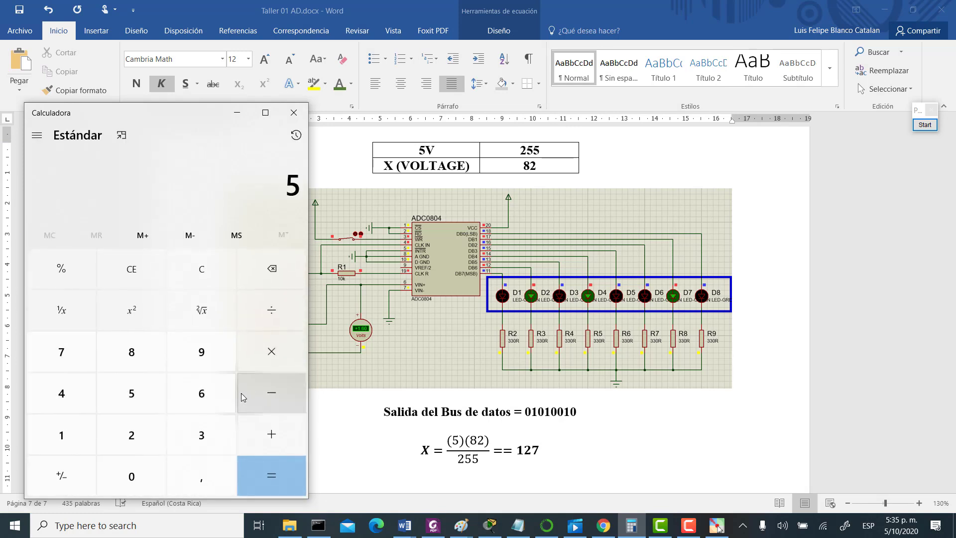
left_click(283, 354)
left_click(135, 398)
left_click(135, 439)
left_click(278, 473)
left_click(271, 309)
left_click(131, 433)
double_click(126, 395)
left_click(281, 481)
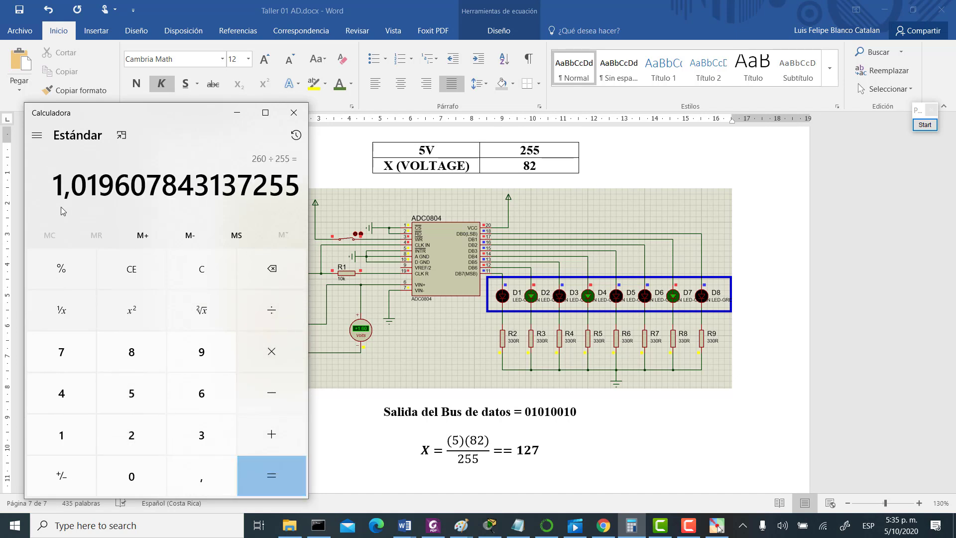
Return to Word and reduce the doubled equals sign before 127 in the equation to a single one.
left_click(512, 450)
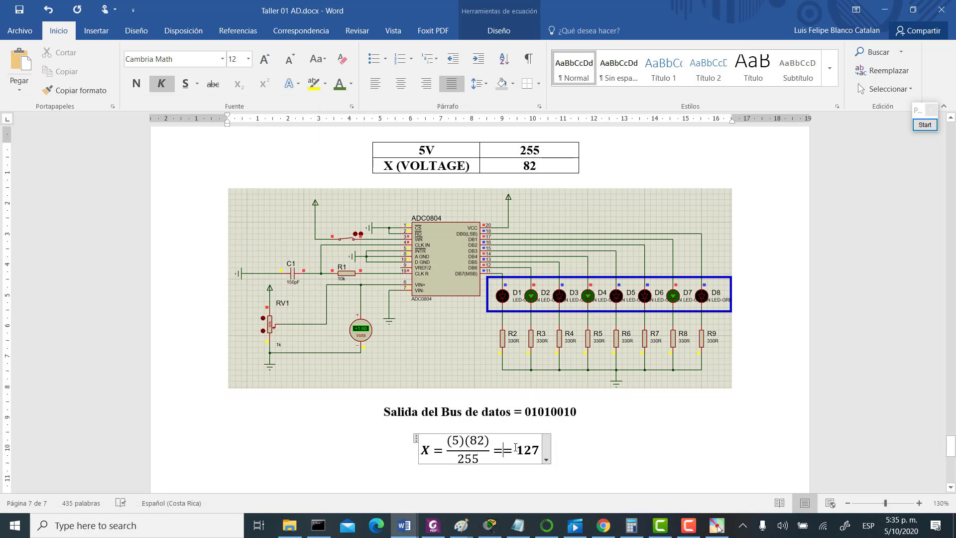
key("BackSpace")
key("BackSpace")
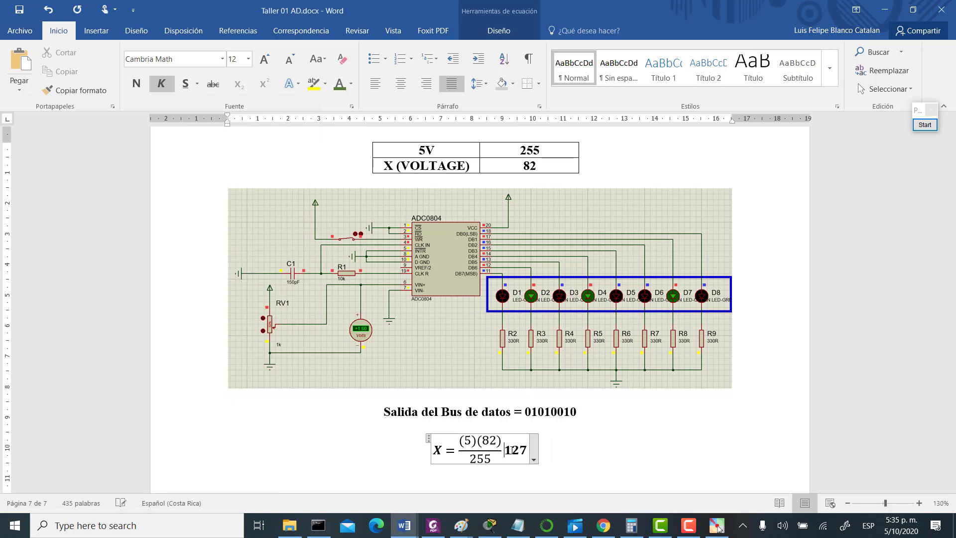
type("=")
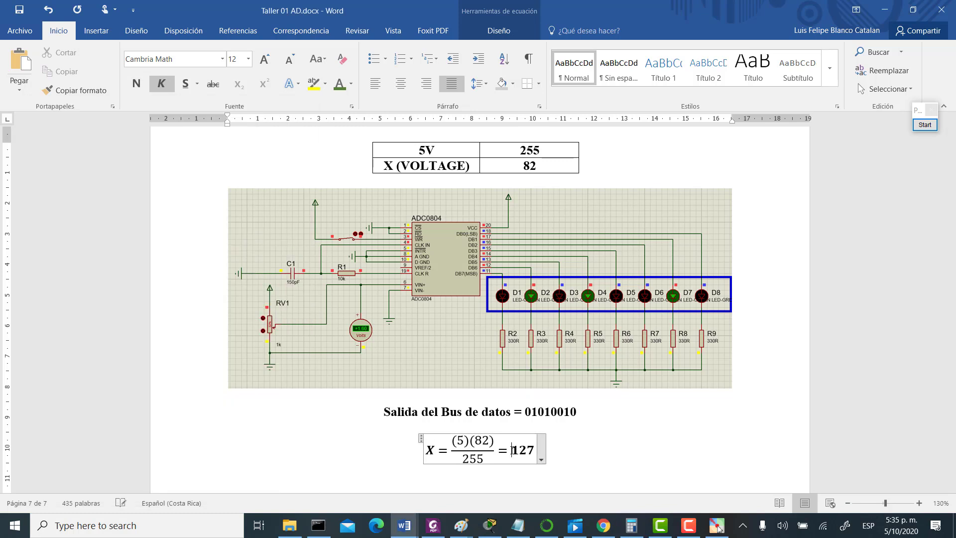
Replace the equation's final result 127 with 1.019, using the calculator's result as reference.
left_click(631, 526)
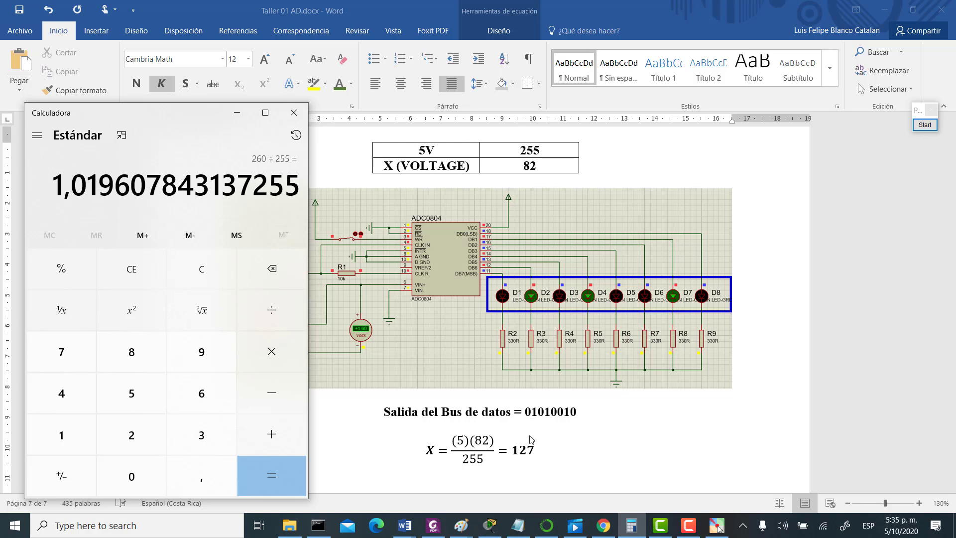
left_click(533, 451)
key("BackSpace")
key("BackSpace")
type(".")
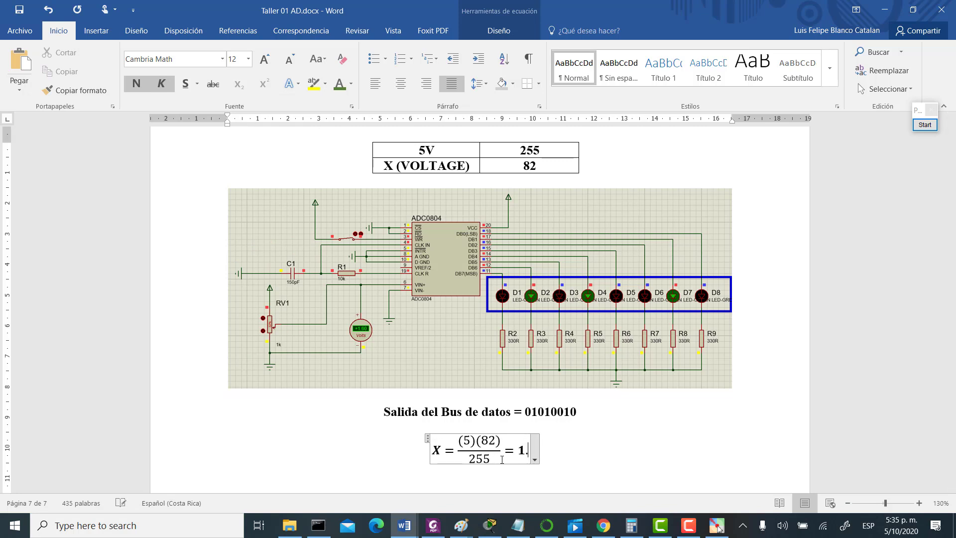
type("09")
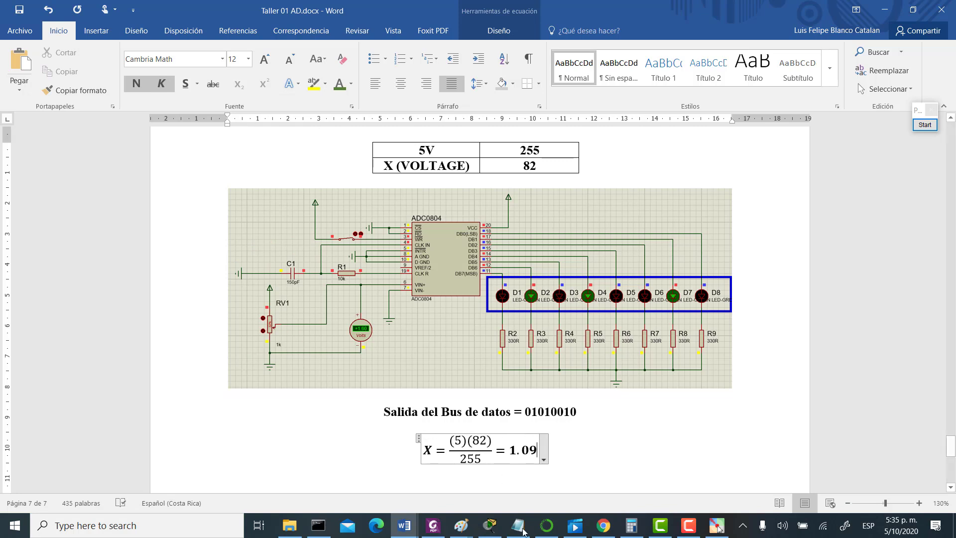
left_click(631, 527)
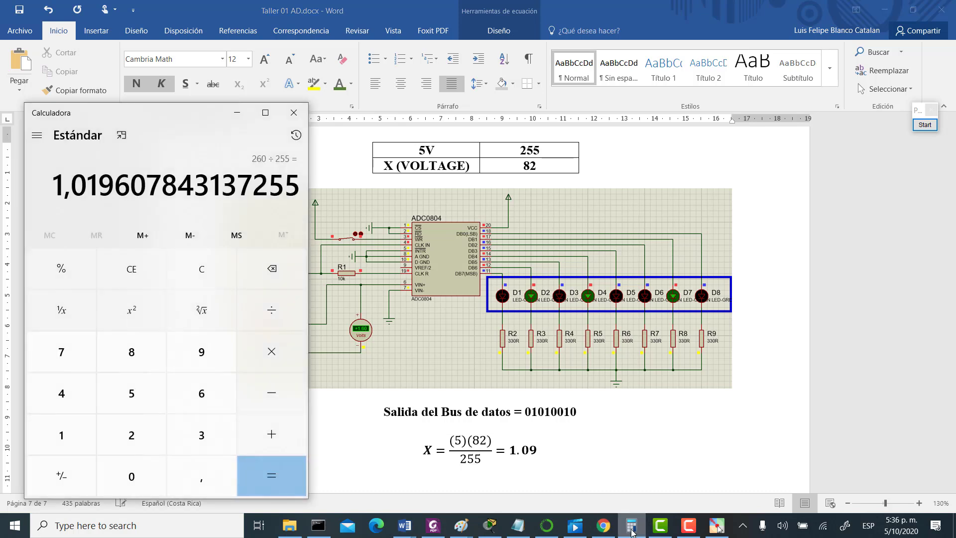
left_click(631, 527)
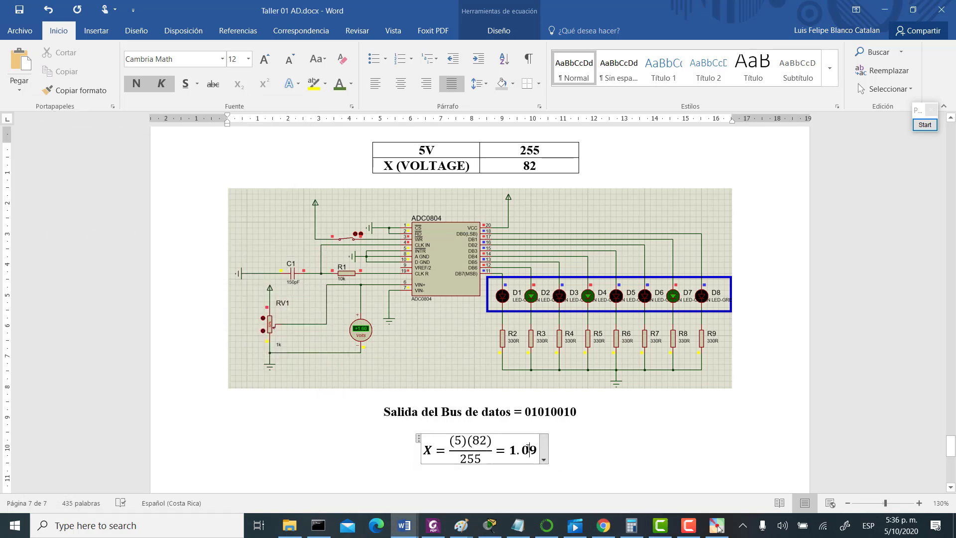
type("1")
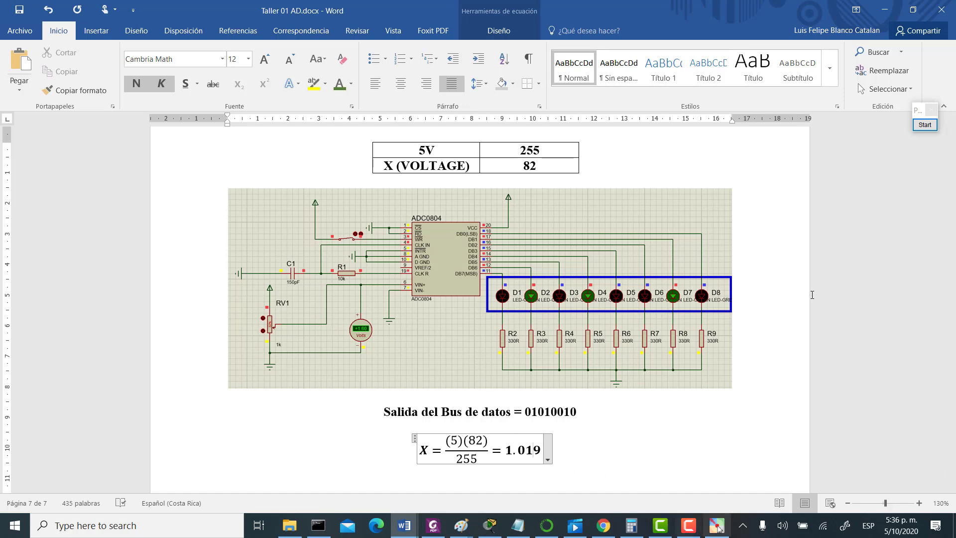
Switch to the Paint window holding the circuit screenshot and check the voltmeter reading against the boxed LED outputs.
left_click(882, 10)
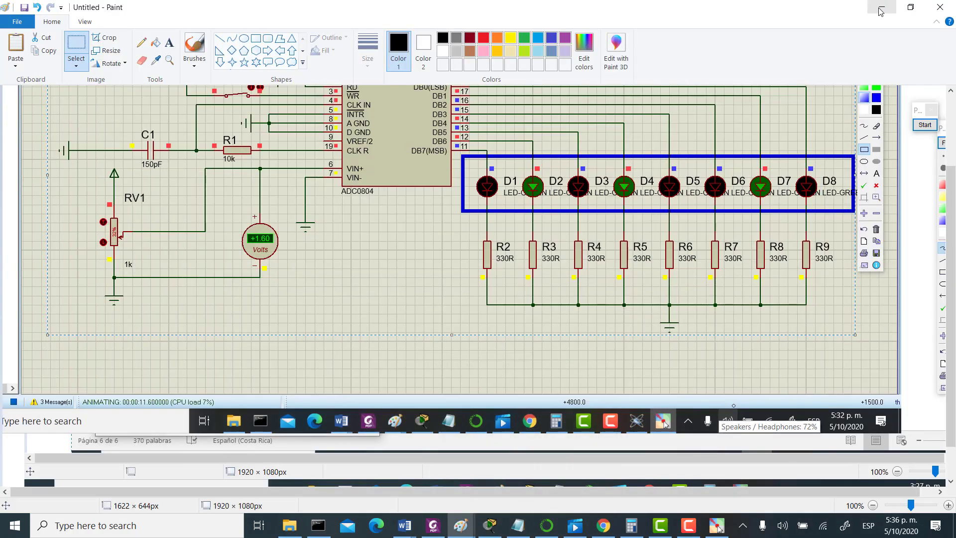
left_click(892, 10)
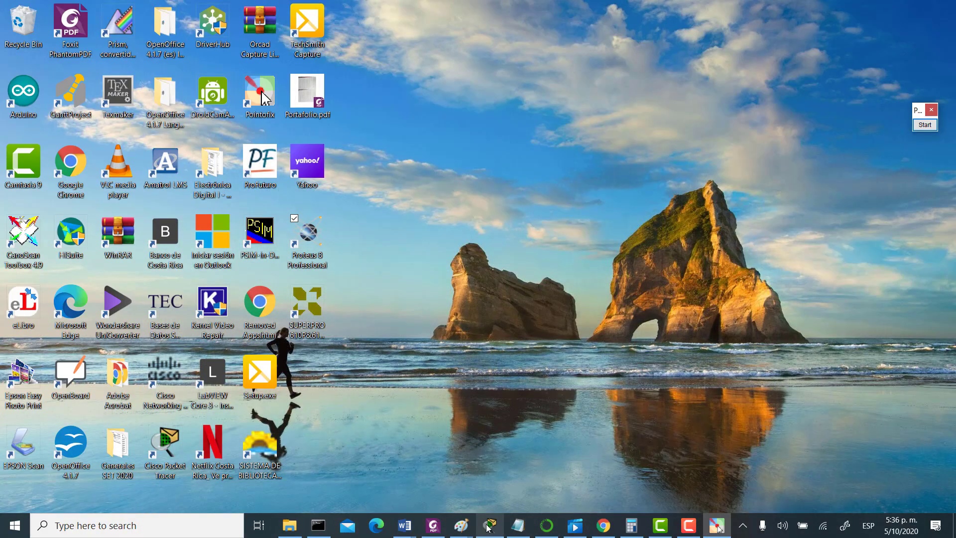
left_click(462, 527)
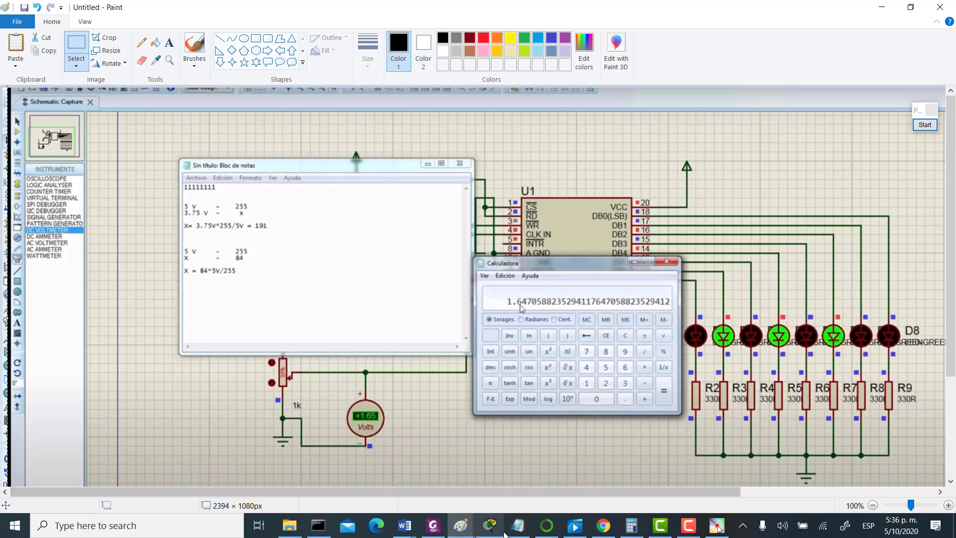
left_click(882, 7)
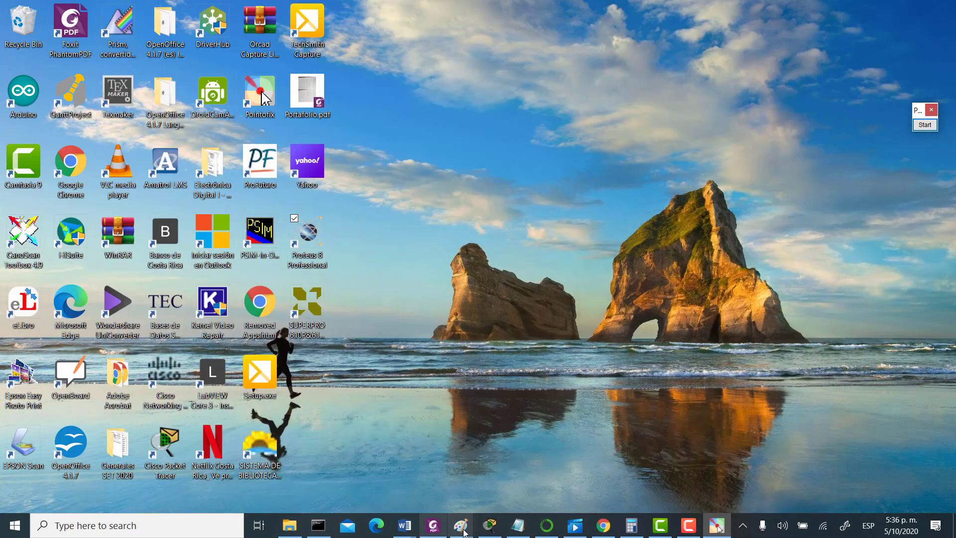
mouse_move(468, 532)
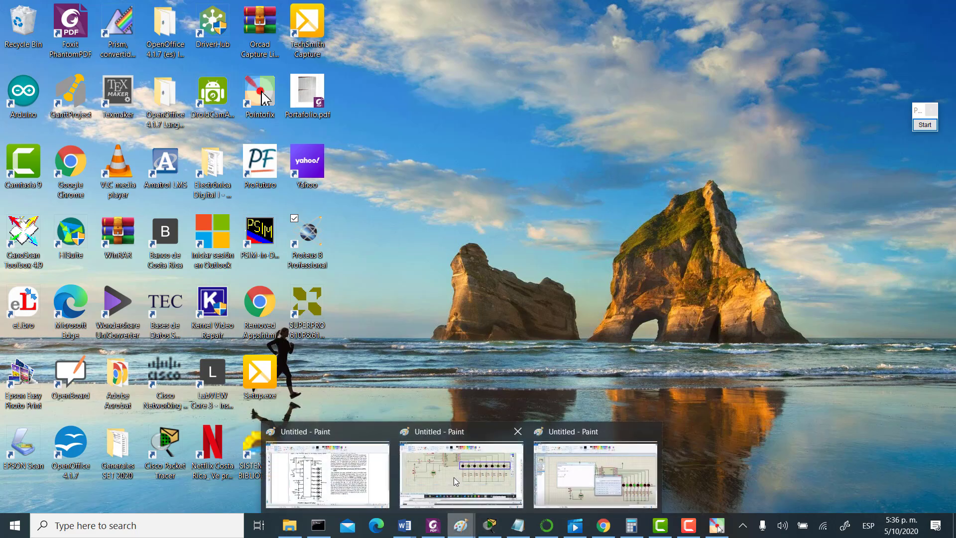
left_click(456, 431)
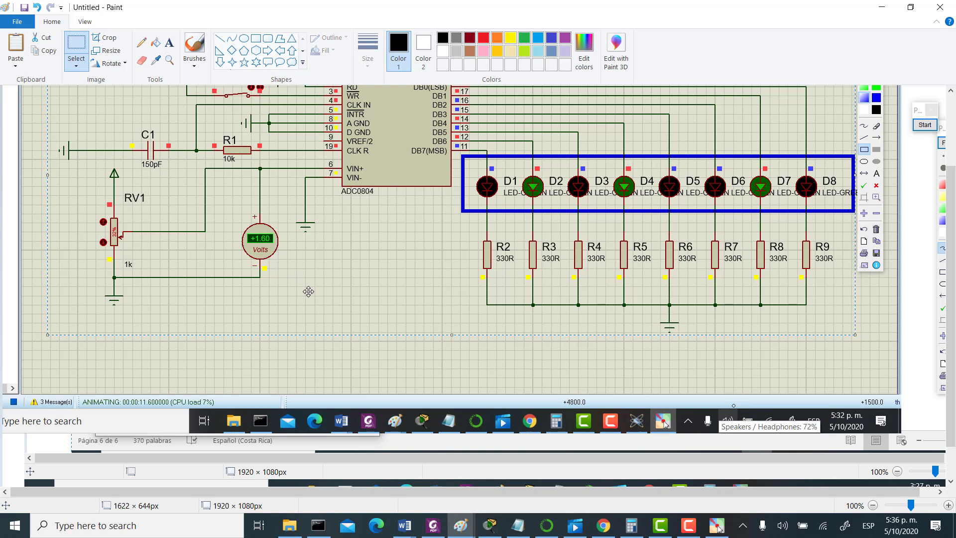
left_click(689, 525)
left_click(853, 452)
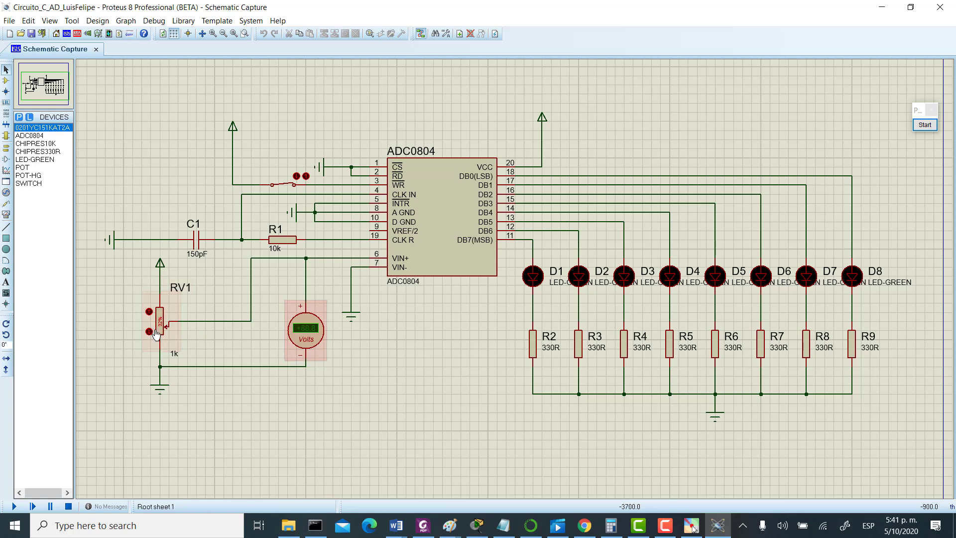
Open the WR switch in the Proteus circuit, run the simulation, and close the switch again to convert the input.
left_click(278, 186)
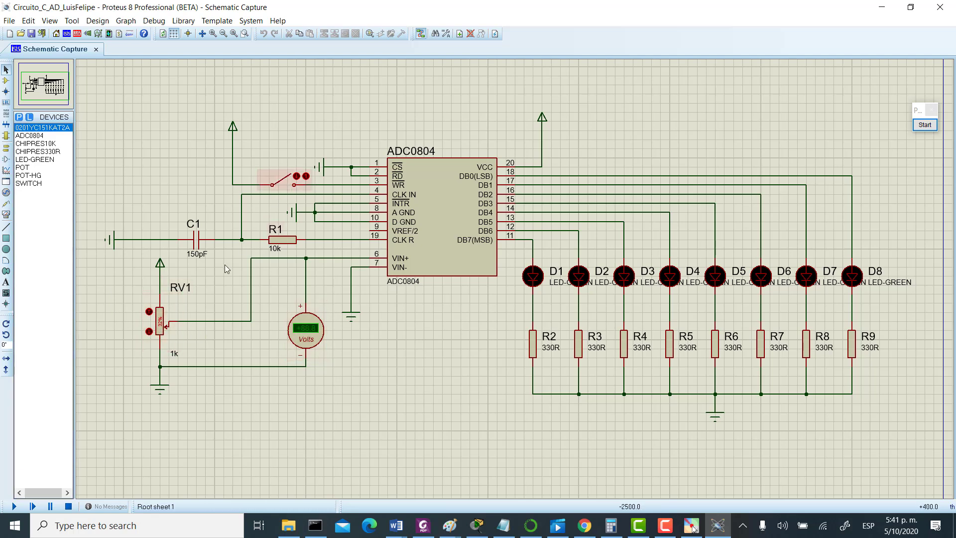
left_click(13, 506)
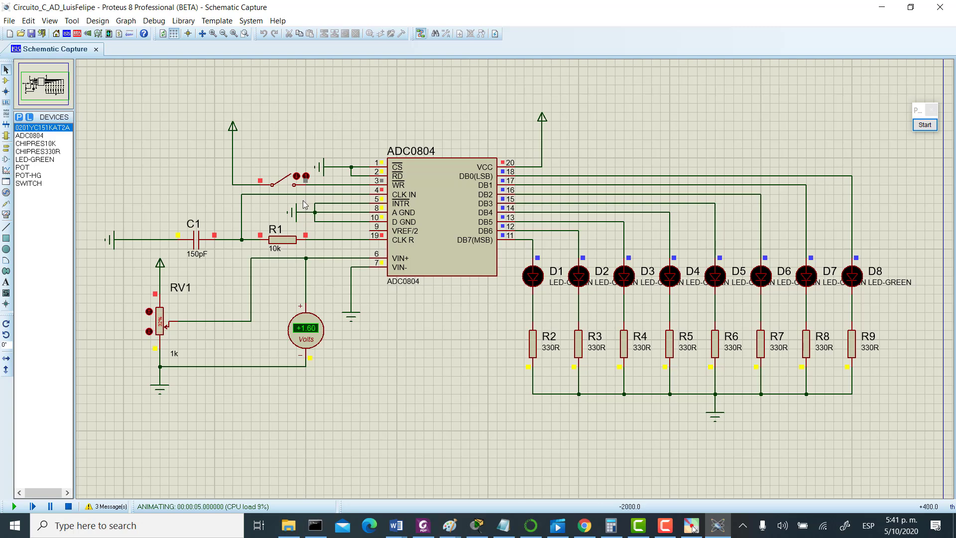
left_click(284, 185)
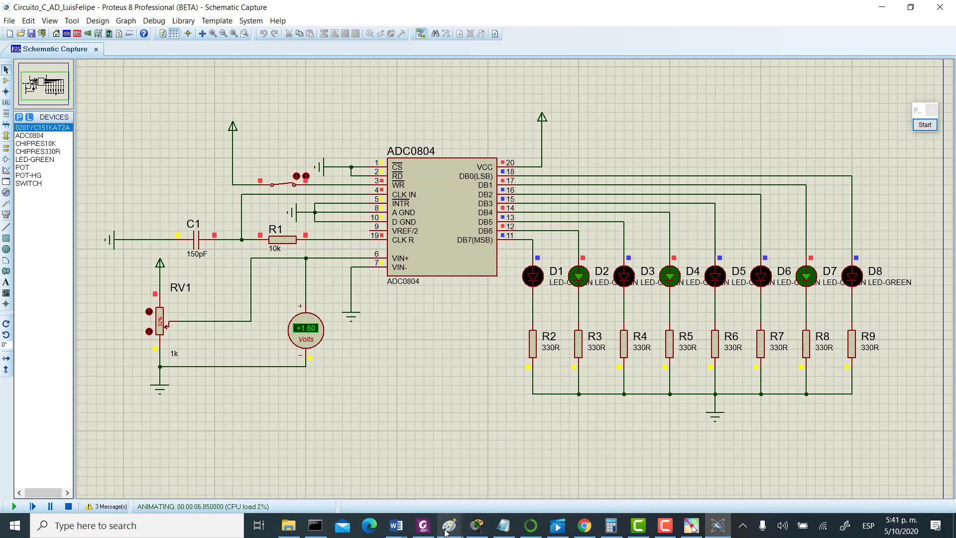
Compare the equation result and data bus output in Taller 01 AD.docx with the running Proteus simulation.
mouse_move(395, 526)
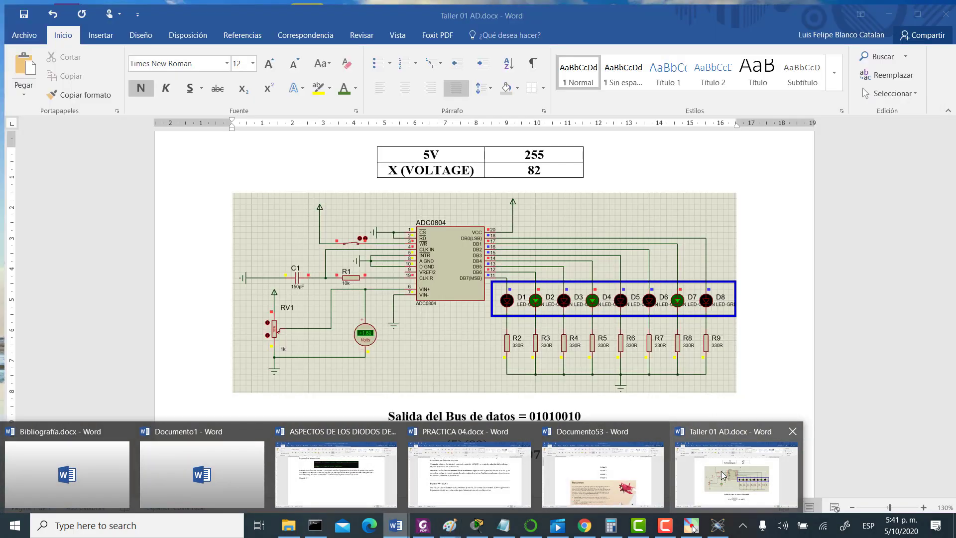
left_click(722, 474)
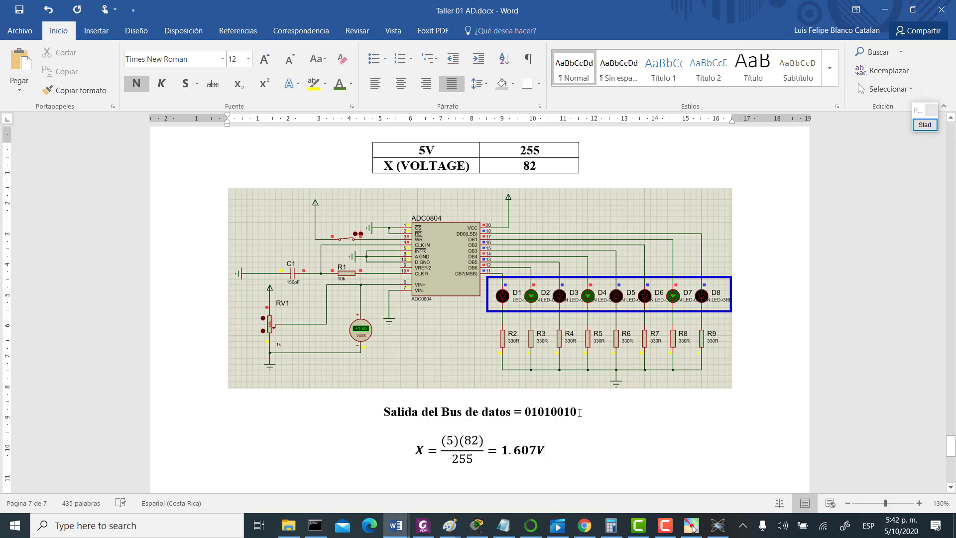
left_click(718, 525)
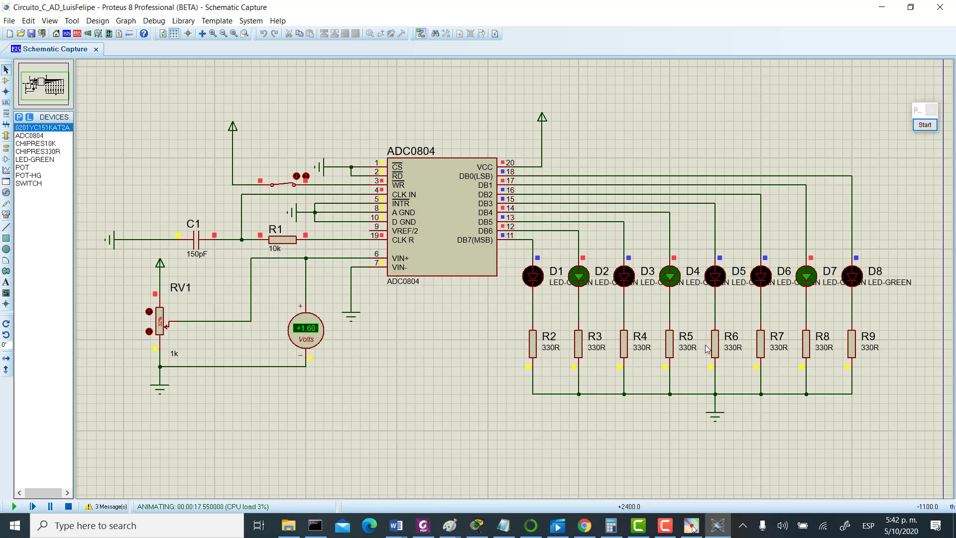
key("alt+Tab")
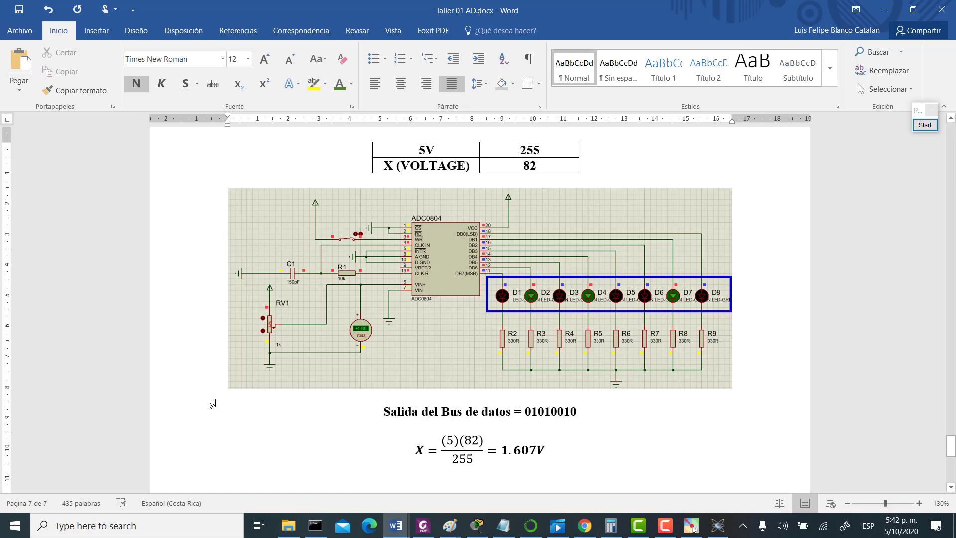
Review the rule-of-three table, the circuit image, the data bus output and the equation in the Word document.
scroll(626, 364, "up", 2)
scroll(626, 365, "down", 2)
scroll(626, 365, "up", 7)
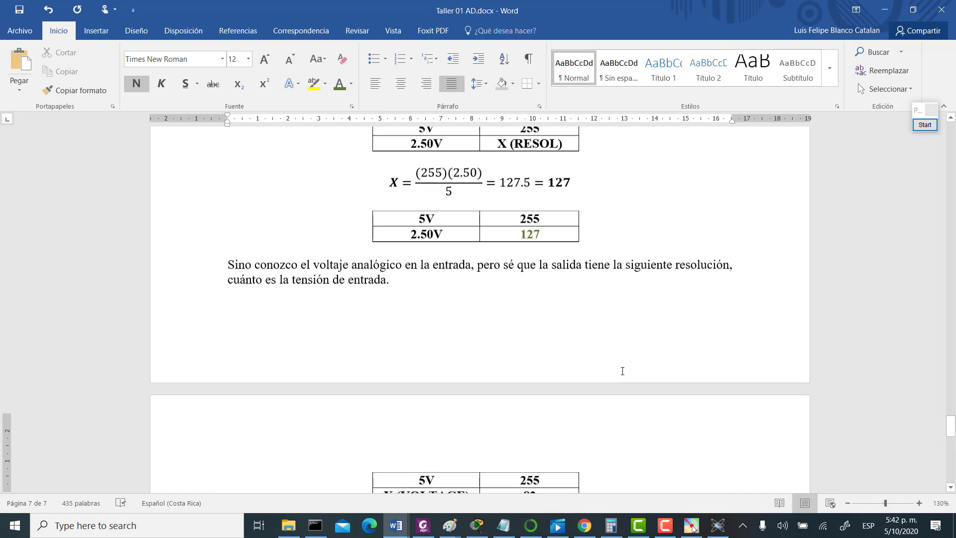
scroll(592, 357, "down", 7)
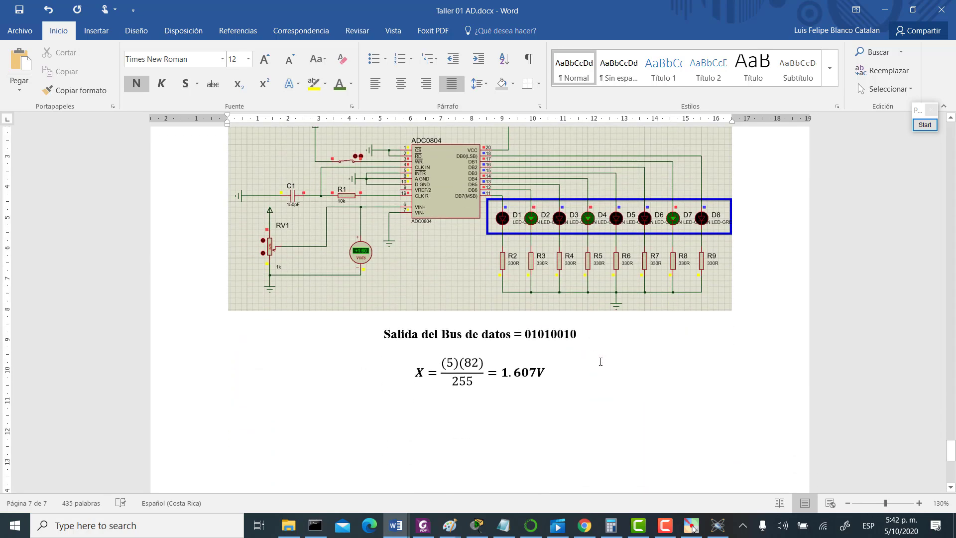
scroll(600, 361, "up", 1)
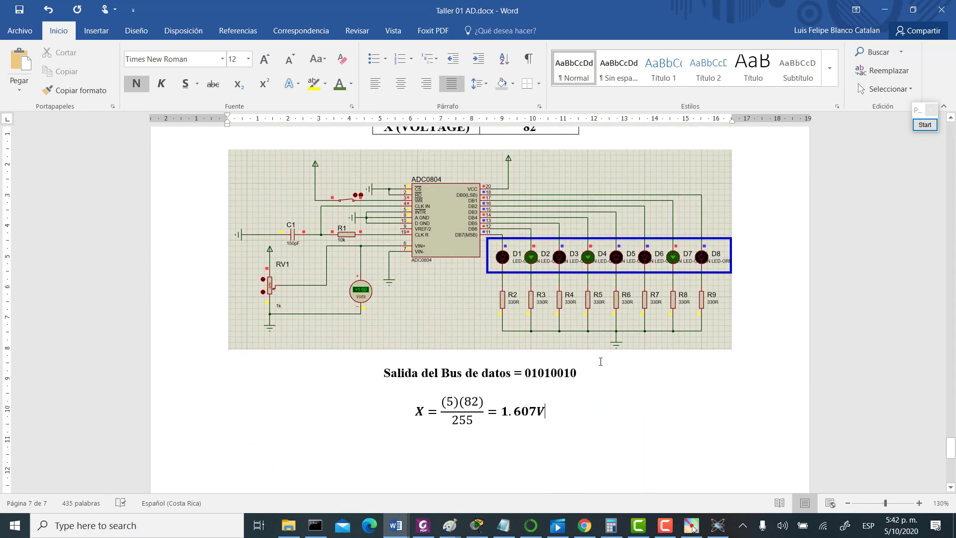
scroll(401, 226, "up", 3)
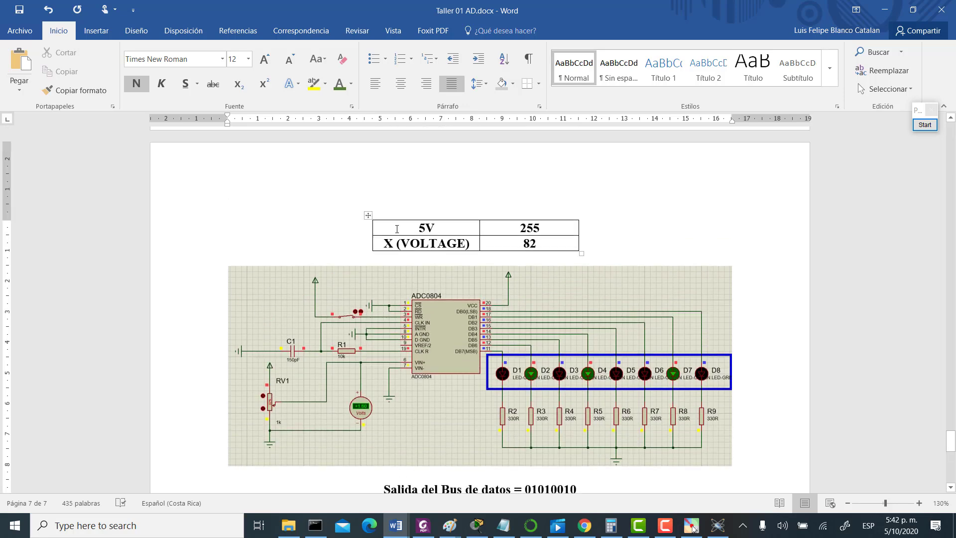
scroll(561, 232, "down", 4)
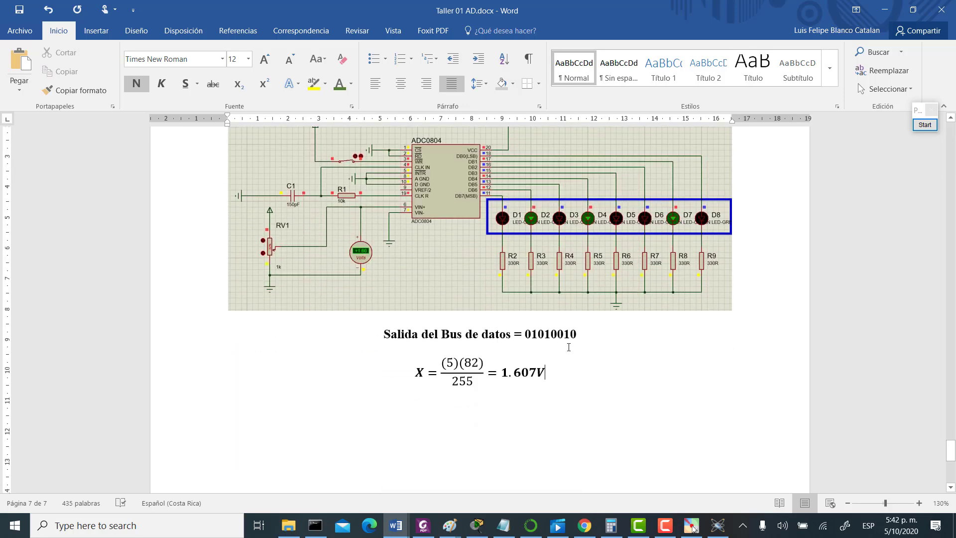
scroll(551, 354, "up", 4)
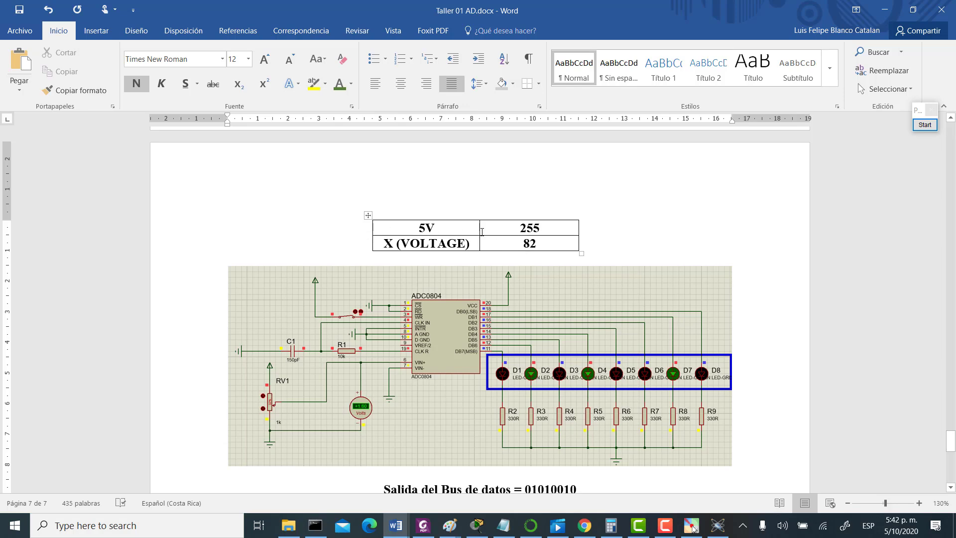
scroll(542, 250, "down", 3)
scroll(550, 434, "up", 2)
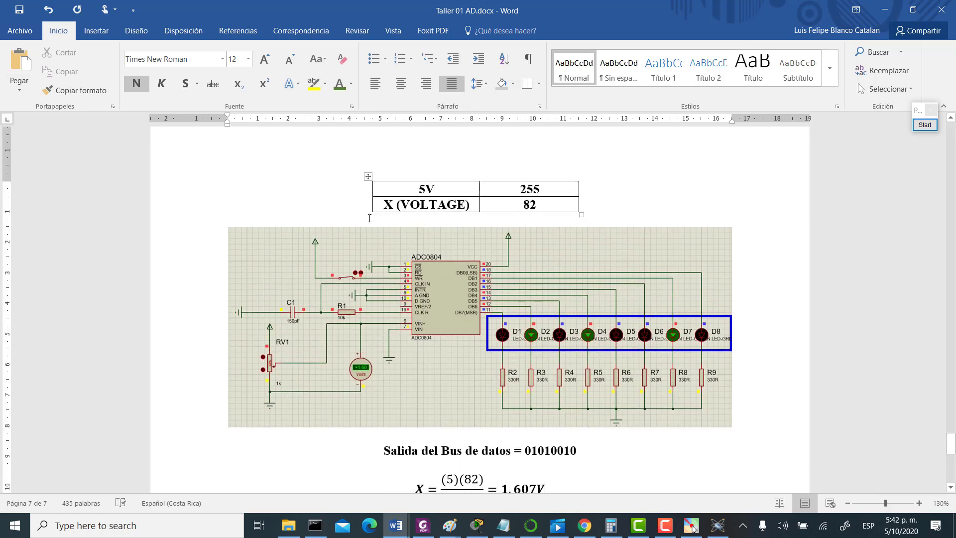
scroll(550, 434, "down", 2)
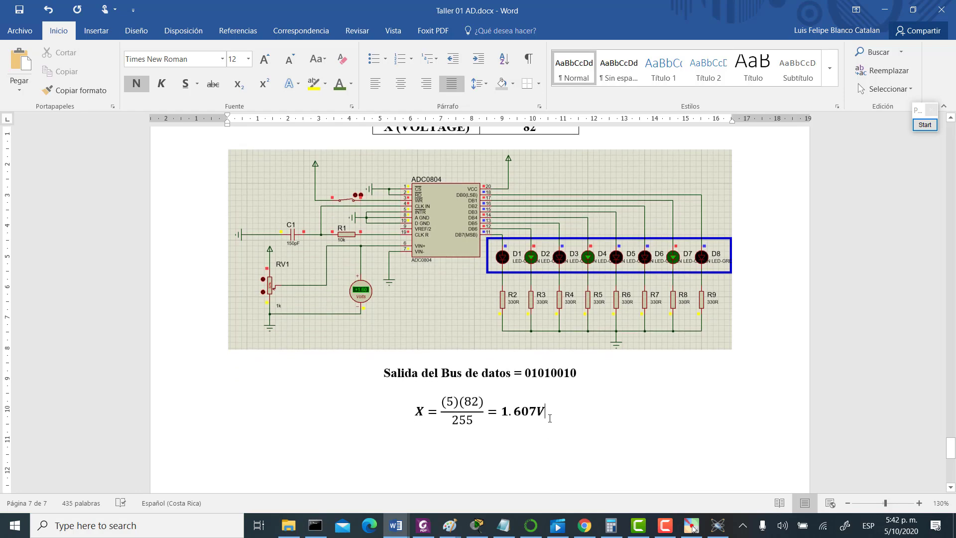
Check the equation with the calculator by computing 5 × 82 divided by 255, and return to the Word document.
left_click(612, 526)
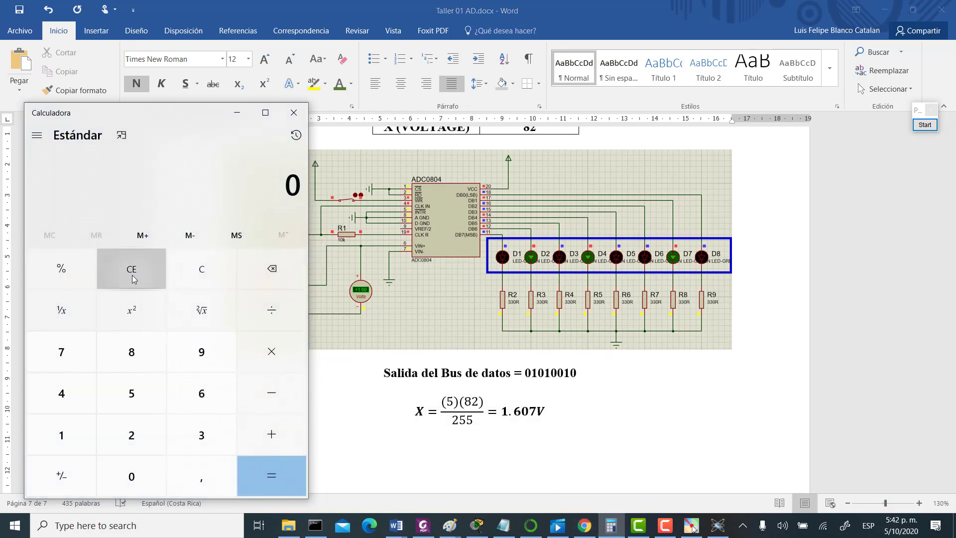
left_click(131, 393)
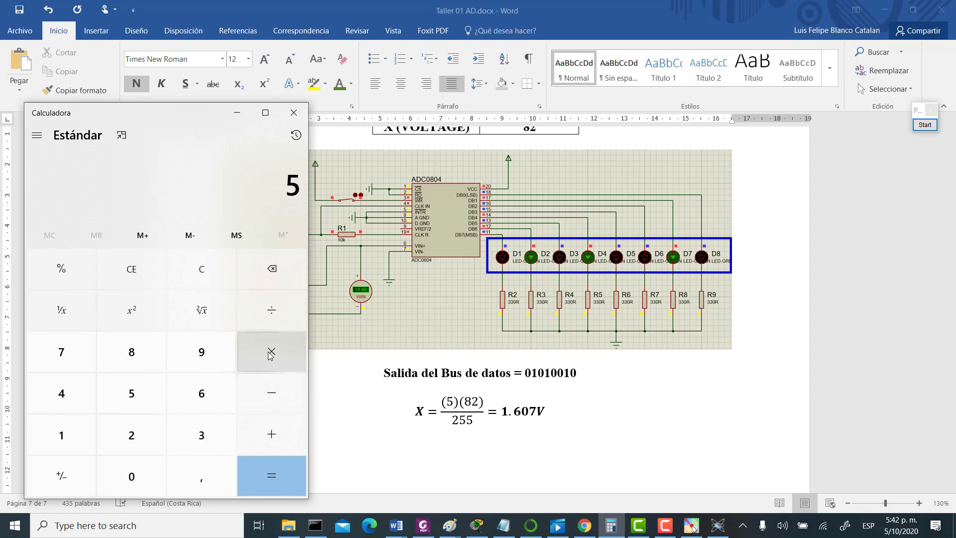
left_click(133, 351)
left_click(142, 446)
left_click(269, 471)
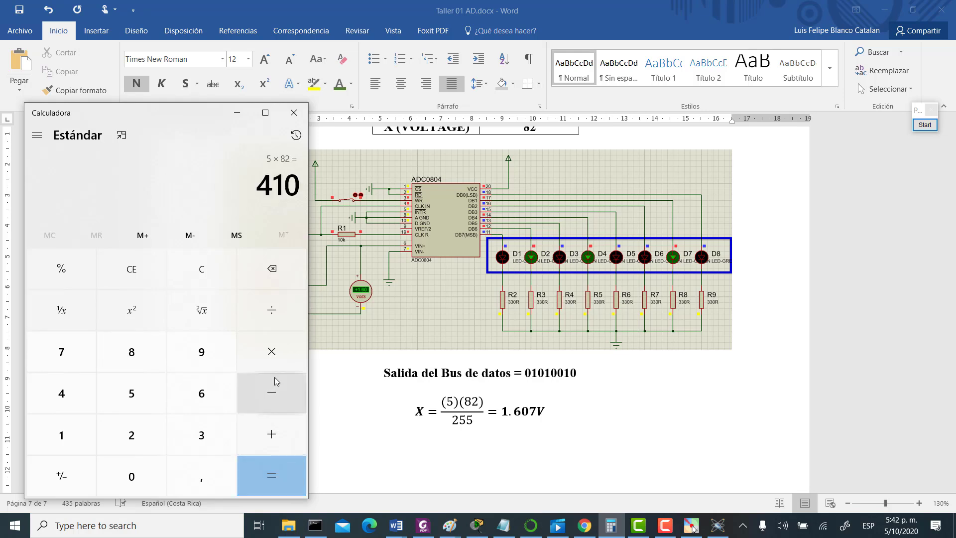
left_click(271, 310)
left_click(128, 443)
double_click(132, 393)
left_click(273, 473)
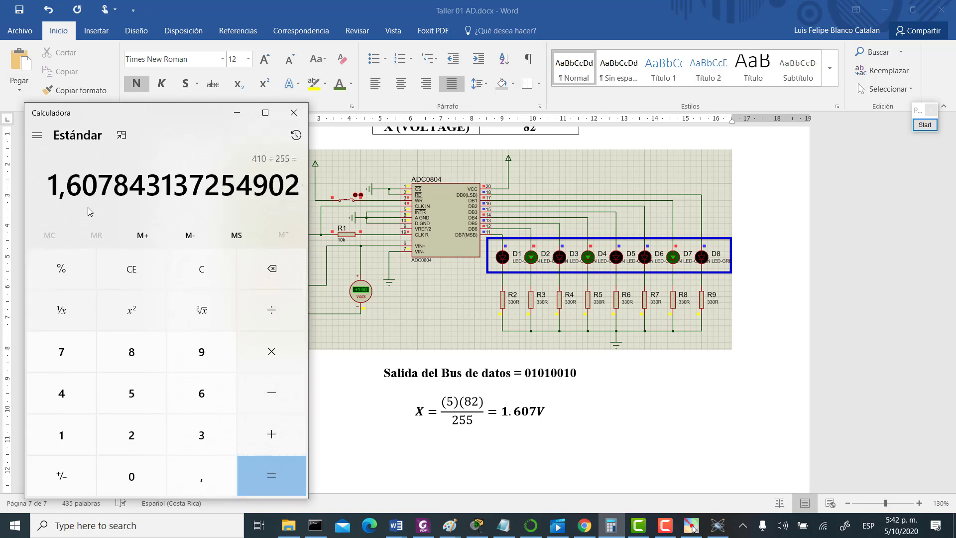
left_click(634, 419)
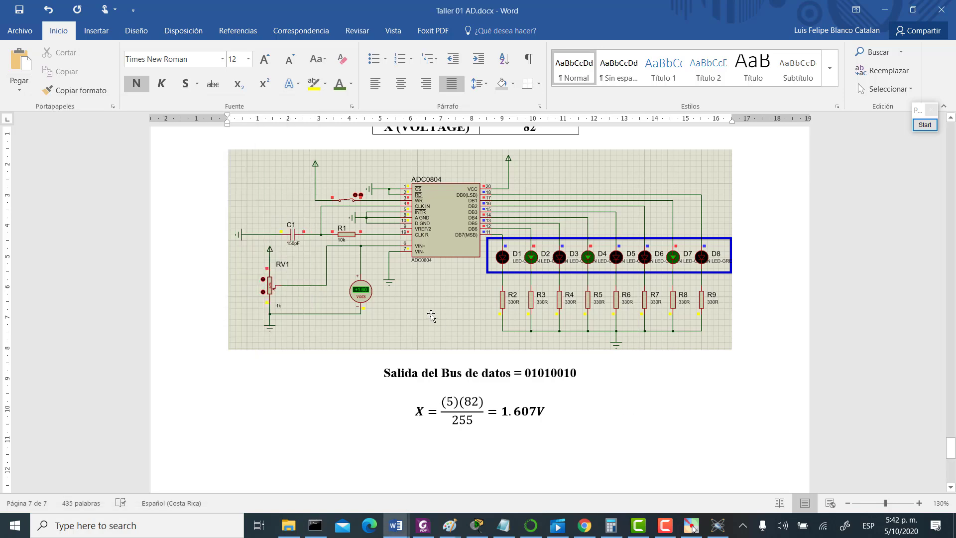
Switch to Proteus, open the WR switch, raise potentiometer RV1 to 100%, and close the switch to convert the 5 V input.
left_click(718, 527)
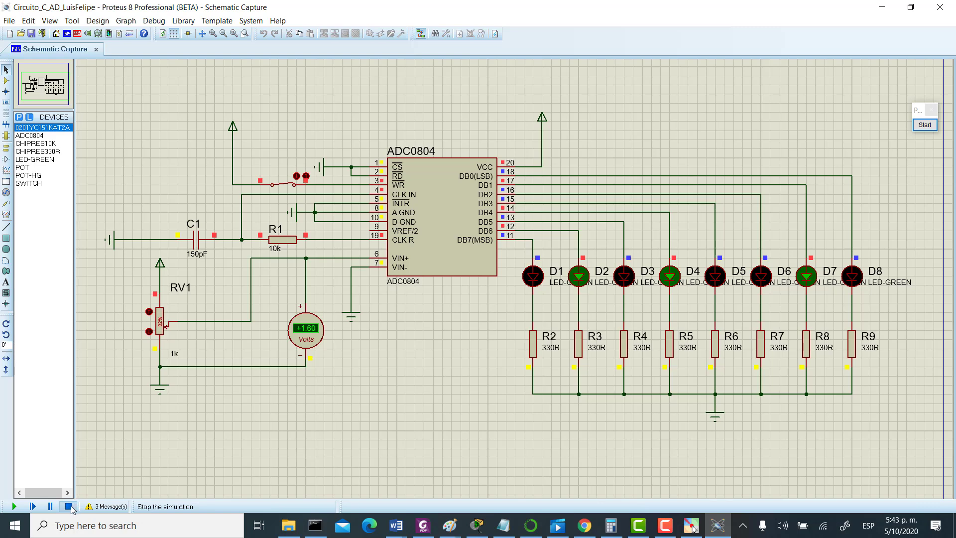
left_click(283, 187)
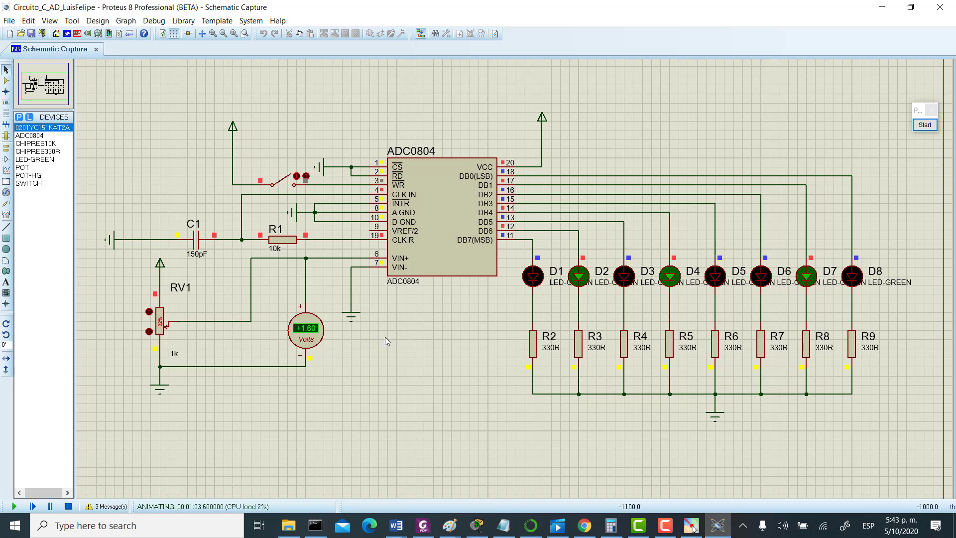
left_click(149, 312)
left_click(148, 312)
left_click(148, 312)
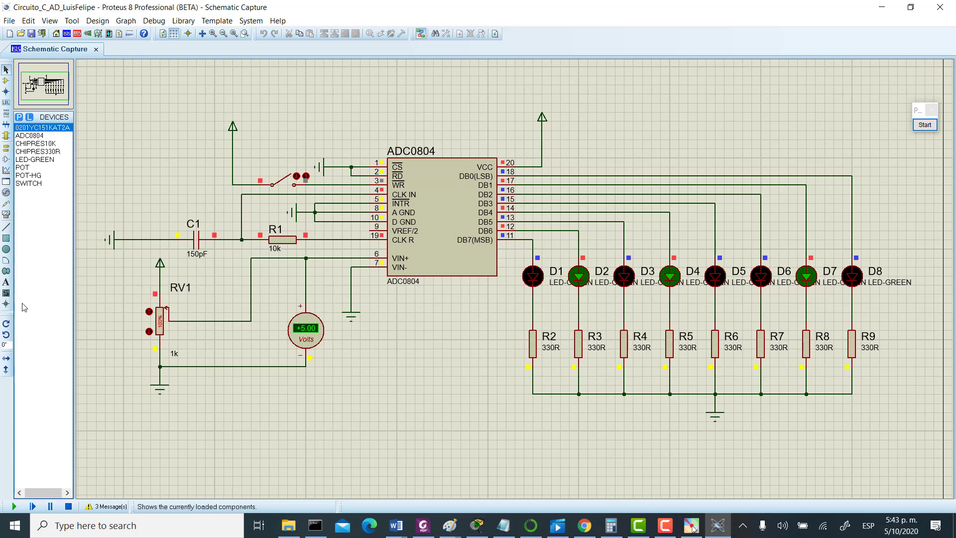
left_click(287, 183)
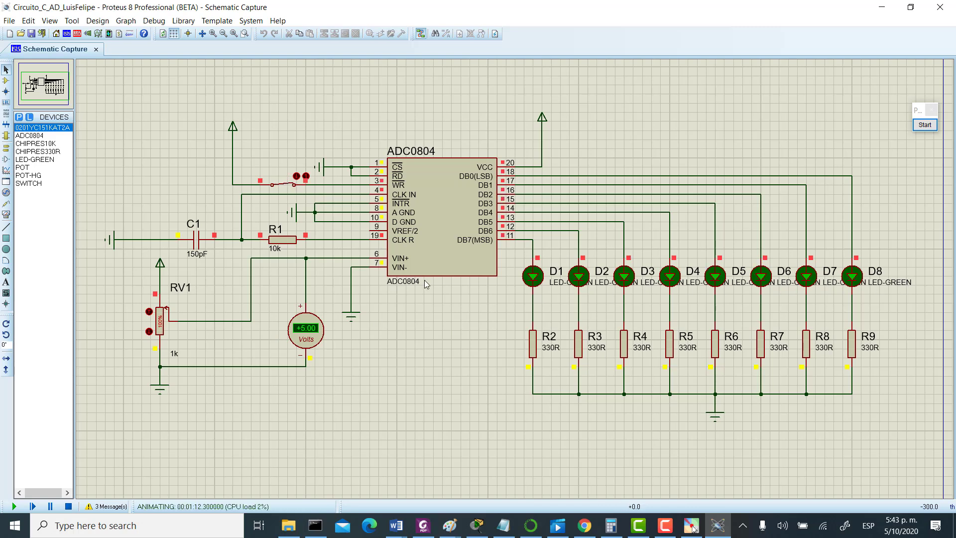
Open the WR switch, lower potentiometer RV1 to 0%, and close the switch to convert the 0 V input.
left_click(286, 185)
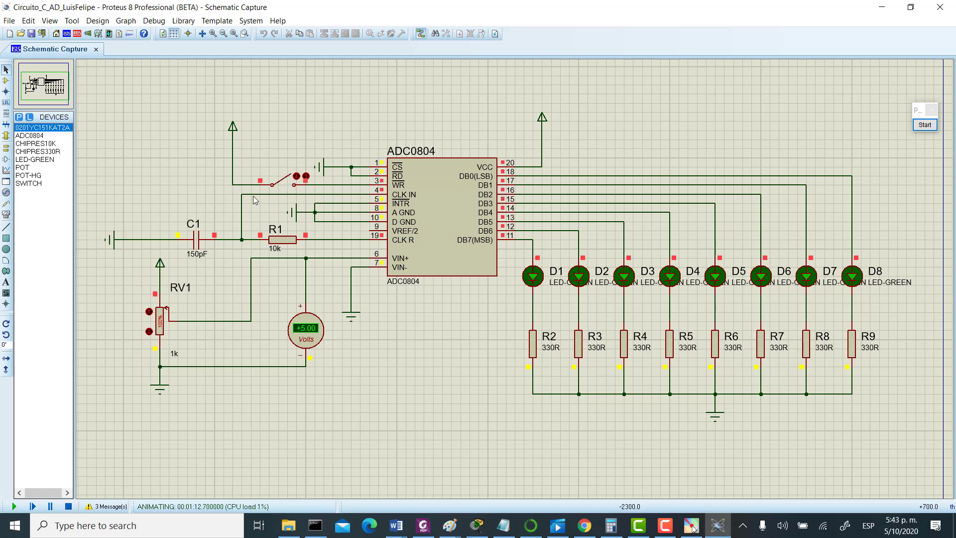
left_click(149, 332)
left_click(149, 331)
left_click(149, 332)
left_click(149, 331)
left_click(150, 332)
left_click(306, 177)
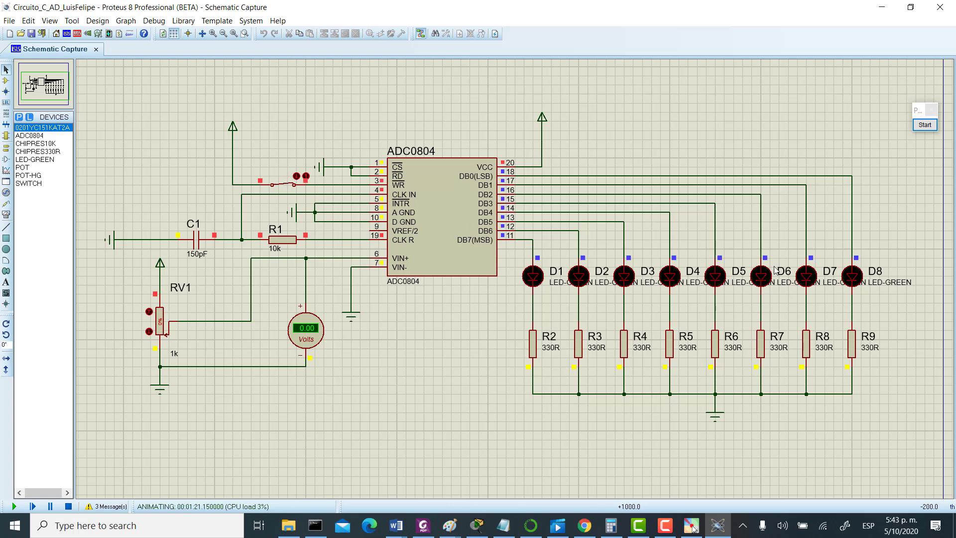
Open the WR switch and readjust potentiometer RV1 in the simulation, and switch back to Taller 01 AD.docx in Word.
left_click(286, 182)
left_click(148, 311)
left_click(149, 331)
left_click(149, 331)
left_click(149, 331)
left_click(396, 528)
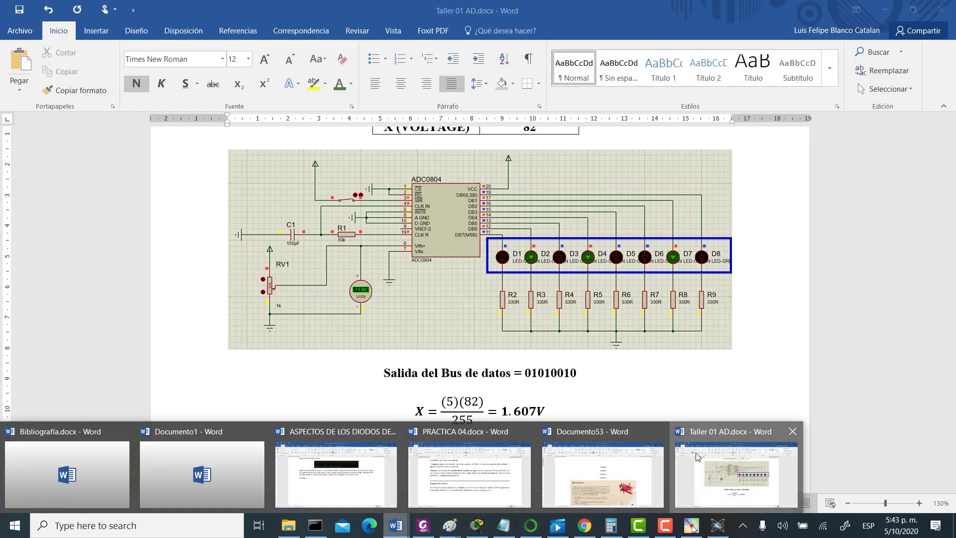
left_click(747, 470)
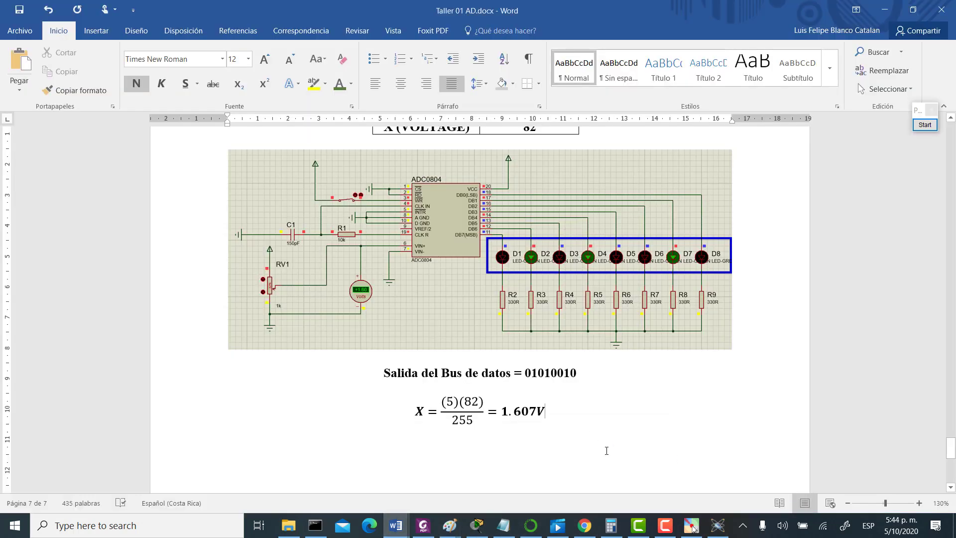
Below the 1.607V equation, write the justified question "¿A cuánto equivale un voltaje de 0.80 V analógico en una resolución de 8 bits?".
left_click(607, 450)
left_click(450, 84)
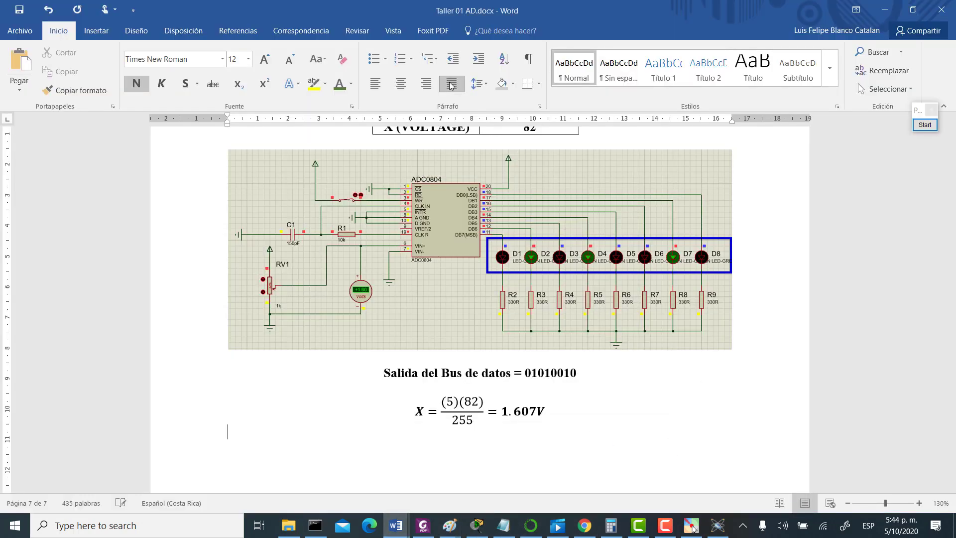
type("¿?")
type("A cuá")
type("nto equi")
type("vale un vo")
type("ltaje de 0")
type(".80 V a")
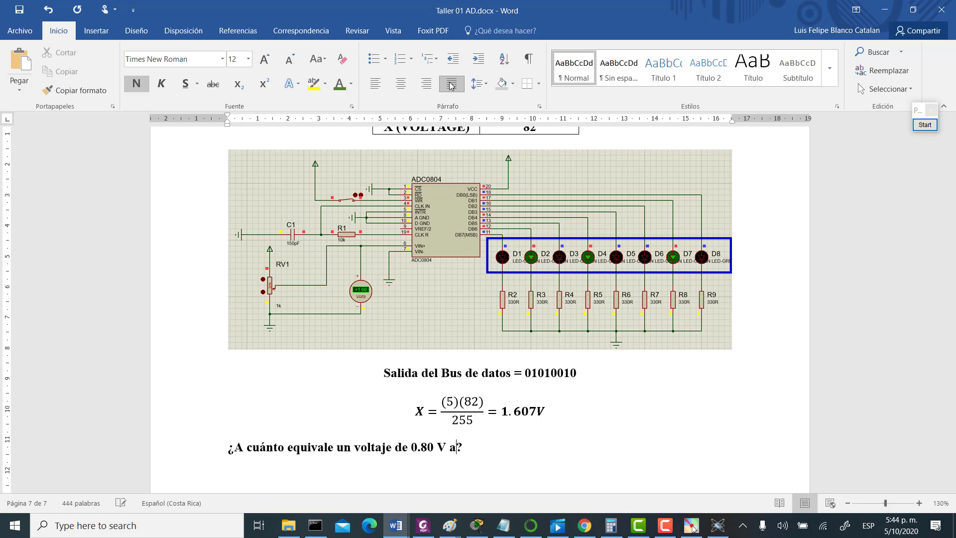
type("nalógico en una resoluci")
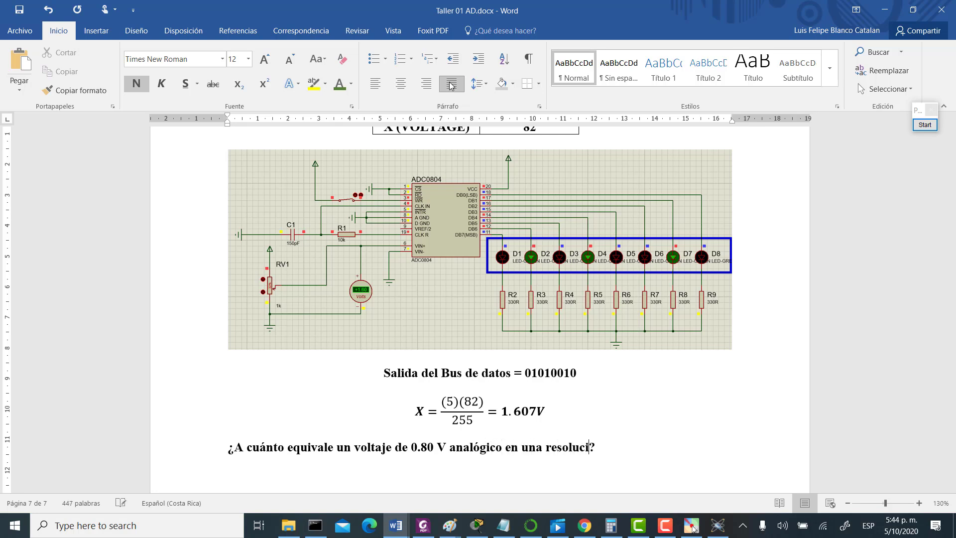
type("ón de 8 bits")
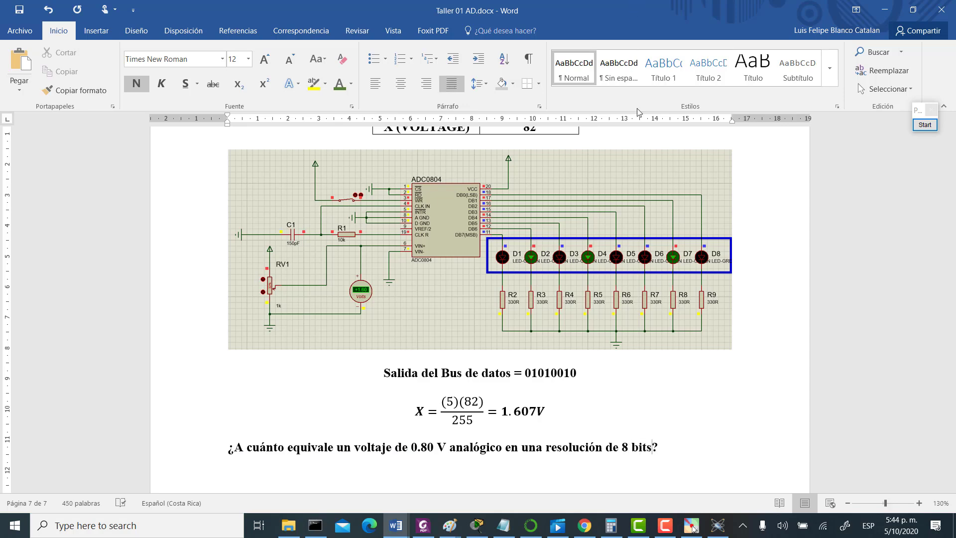
Switch to Proteus, close the WR switch to convert the 0.80 V input, and return to the Word document.
left_click(718, 525)
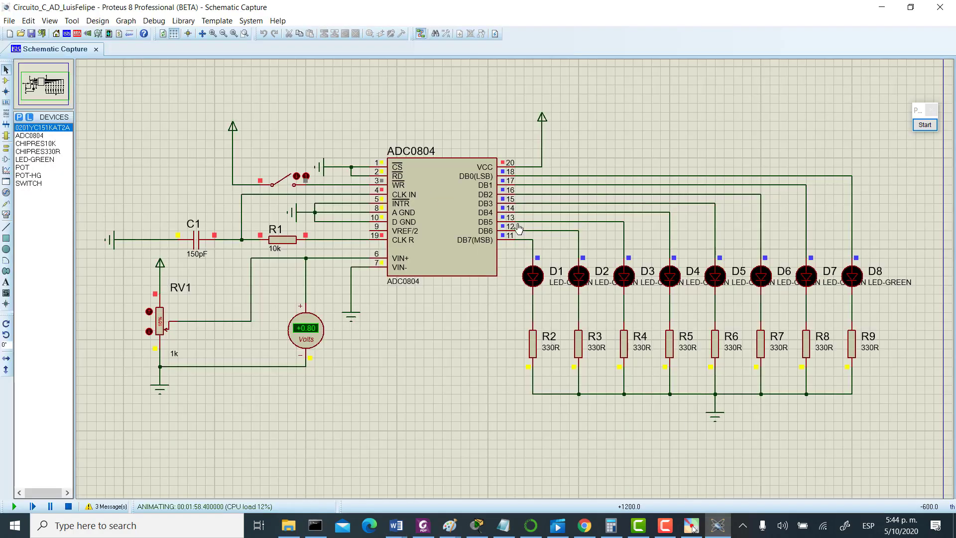
left_click(286, 182)
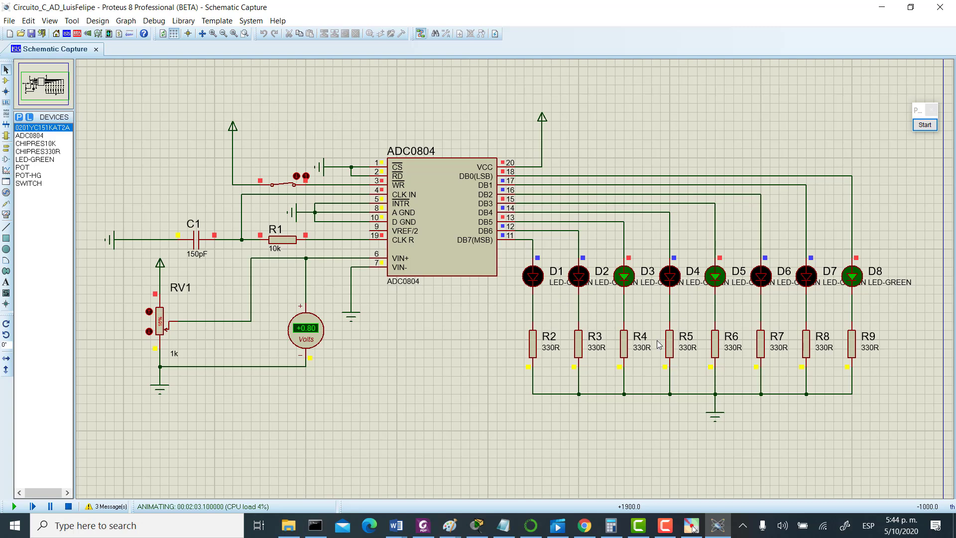
key("alt+Tab")
key("Return")
Apply the grammar suggestion to the question about 0.80 V and delete the characters in front of 80.
scroll(330, 408, "down", 1)
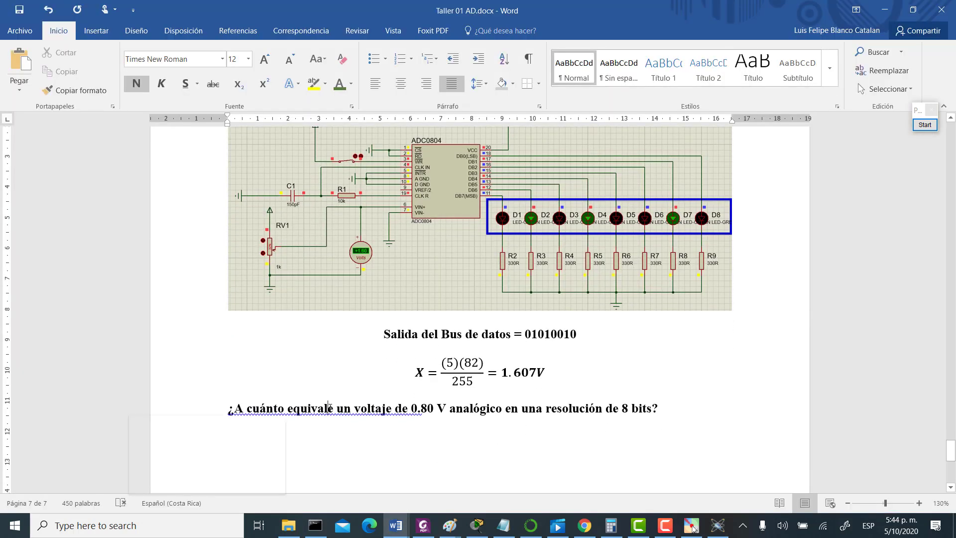
right_click(330, 407)
left_click(274, 422)
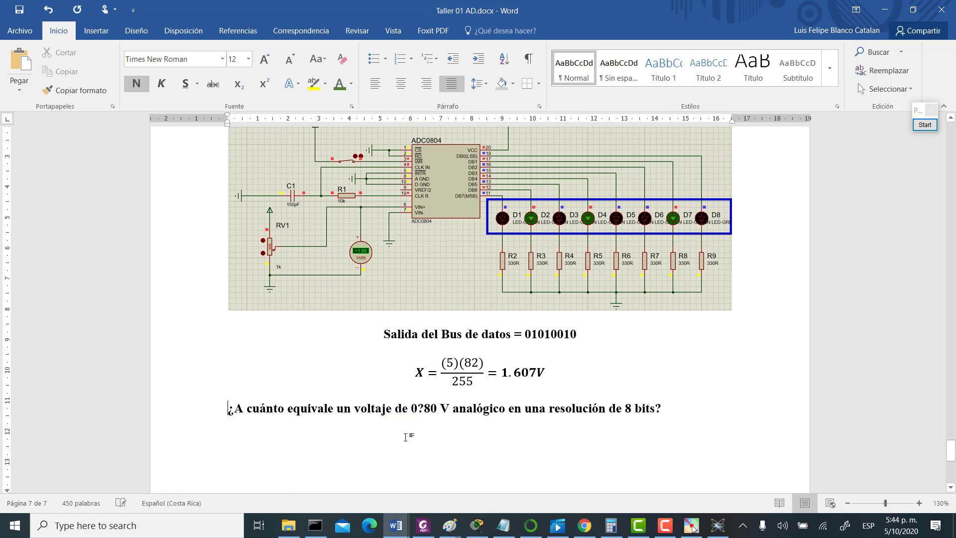
left_click(406, 437)
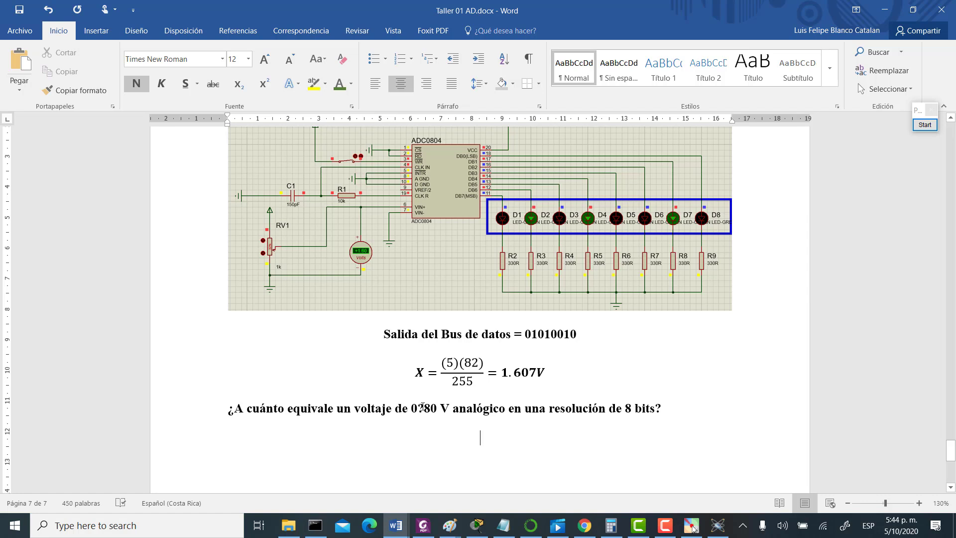
left_click(425, 407)
key("BackSpace")
key("BackSpace")
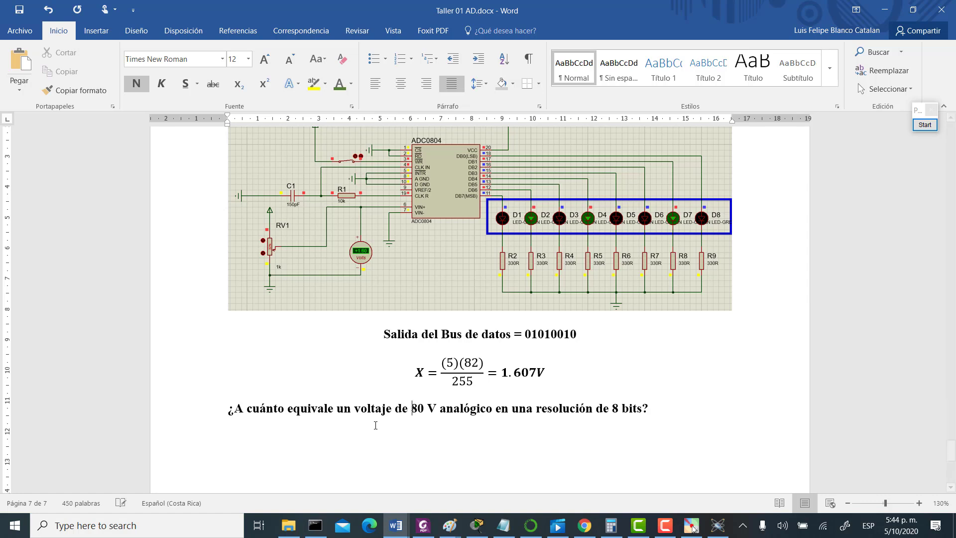
On a centered line below the question, write 80V followed by an inline equation starting with the identical-to sign (≡).
left_click(500, 452)
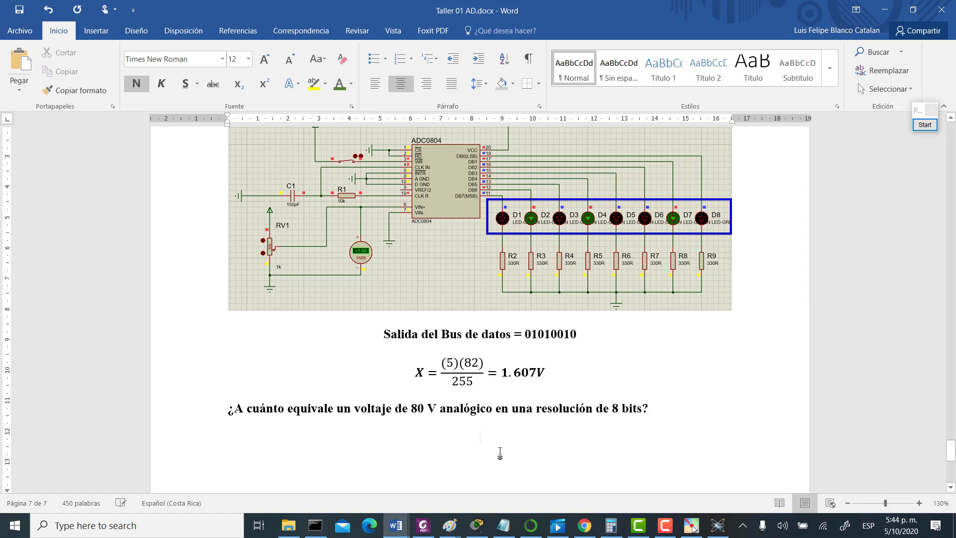
type("80V")
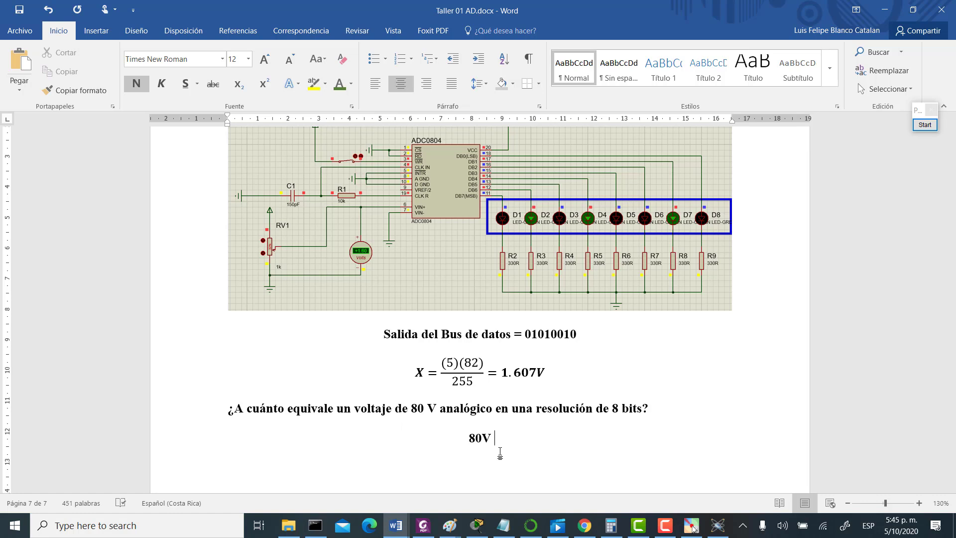
left_click(96, 30)
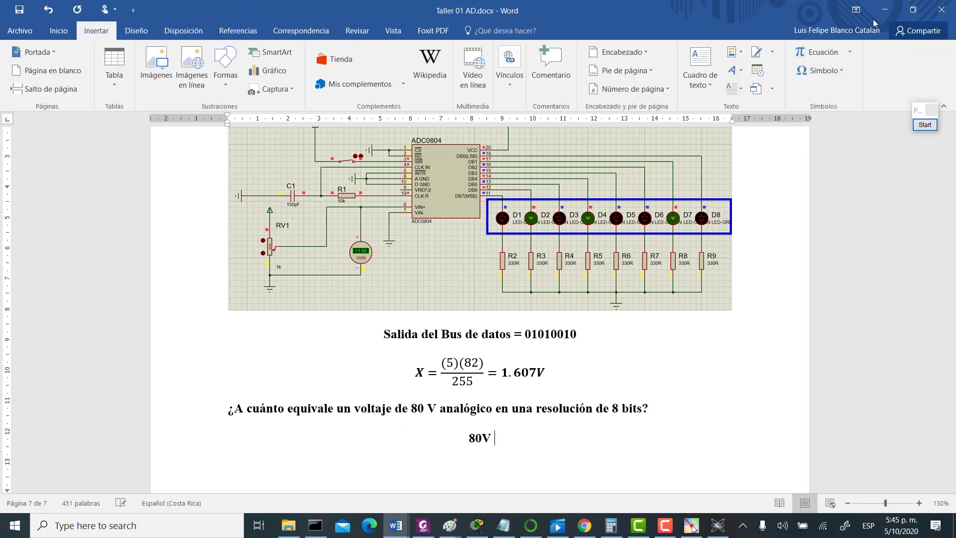
left_click(821, 56)
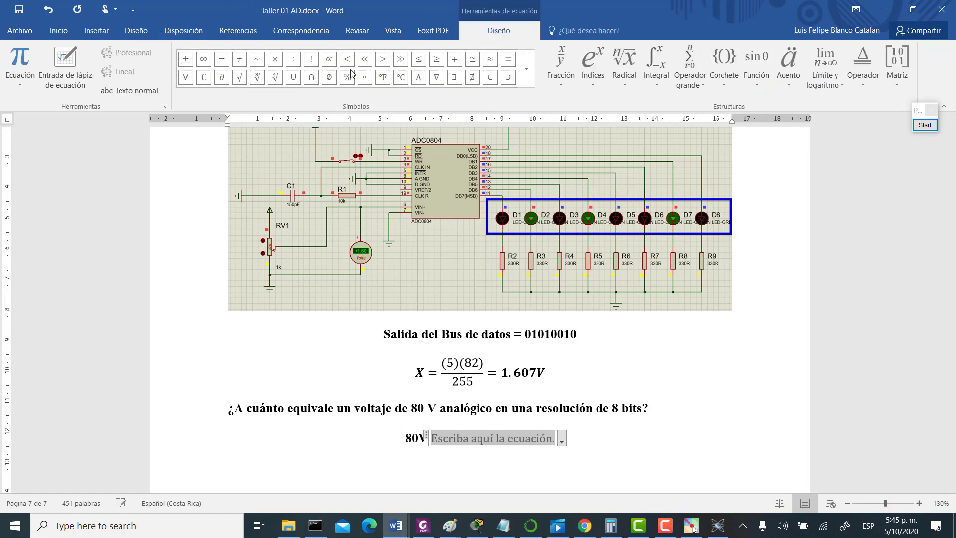
left_click(507, 59)
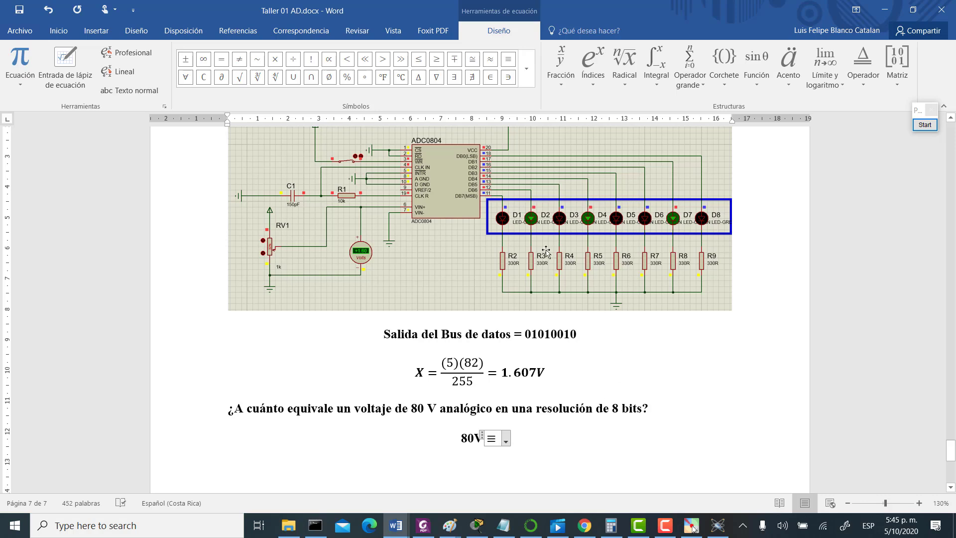
Read the states of LEDs D1 to D8 in Proteus and complete the Word equation with 00101001.
key("alt+Tab")
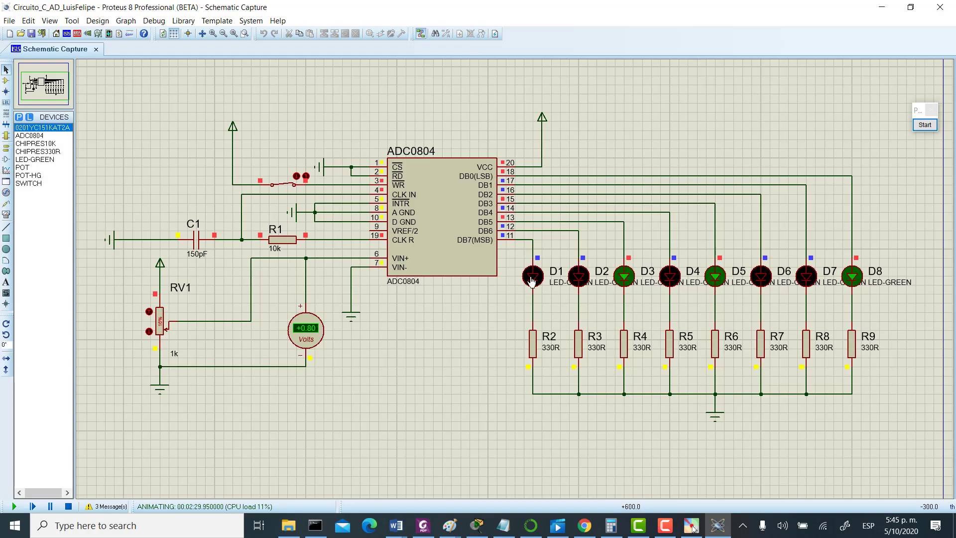
key("alt+Tab")
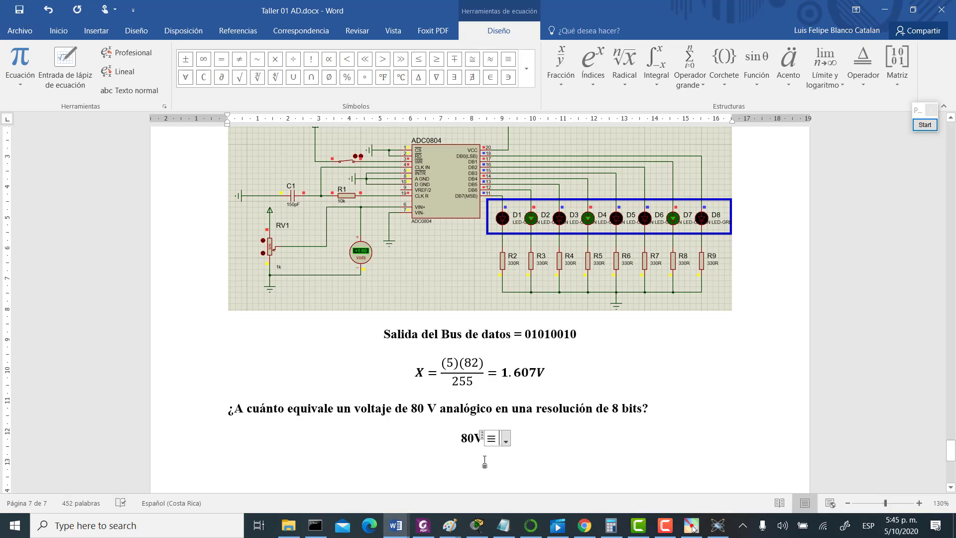
type("00")
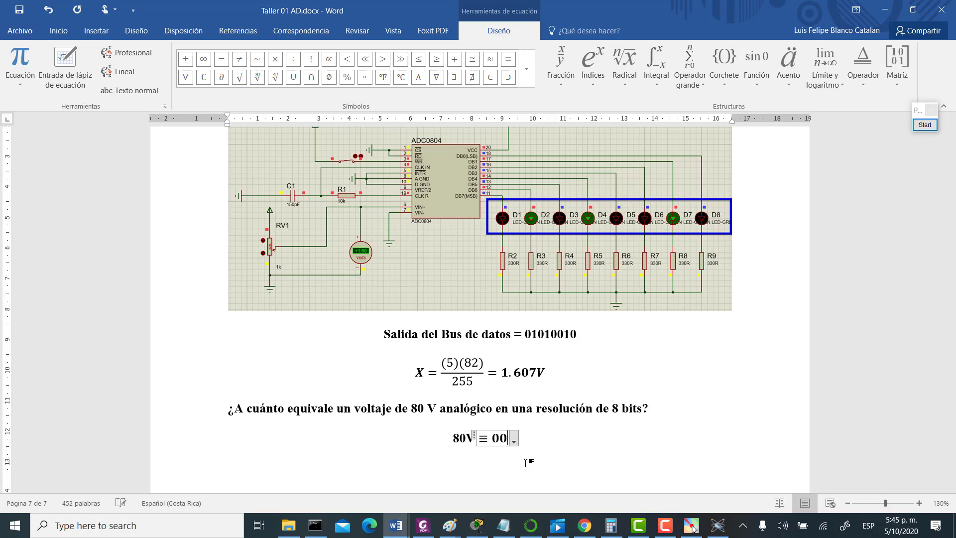
type("10")
key("alt+Tab")
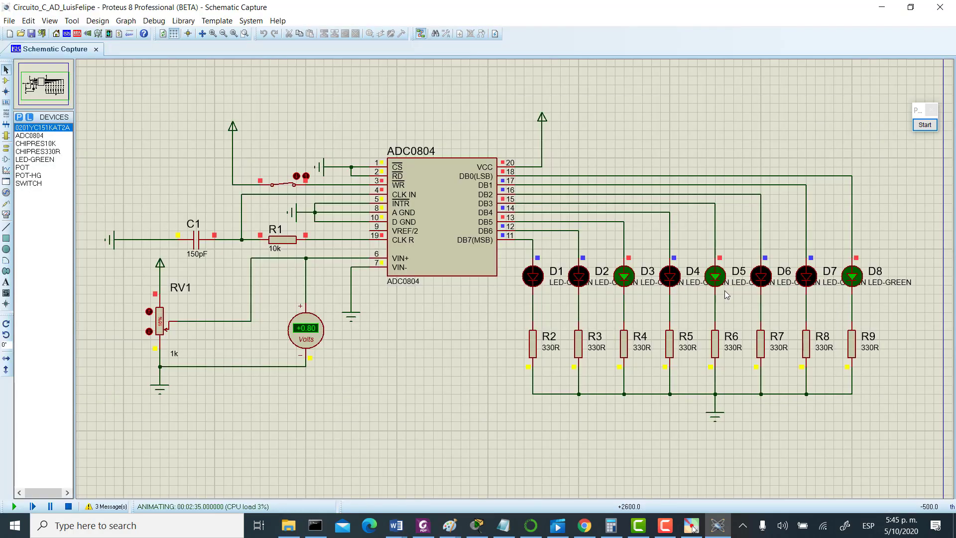
key("alt+Tab")
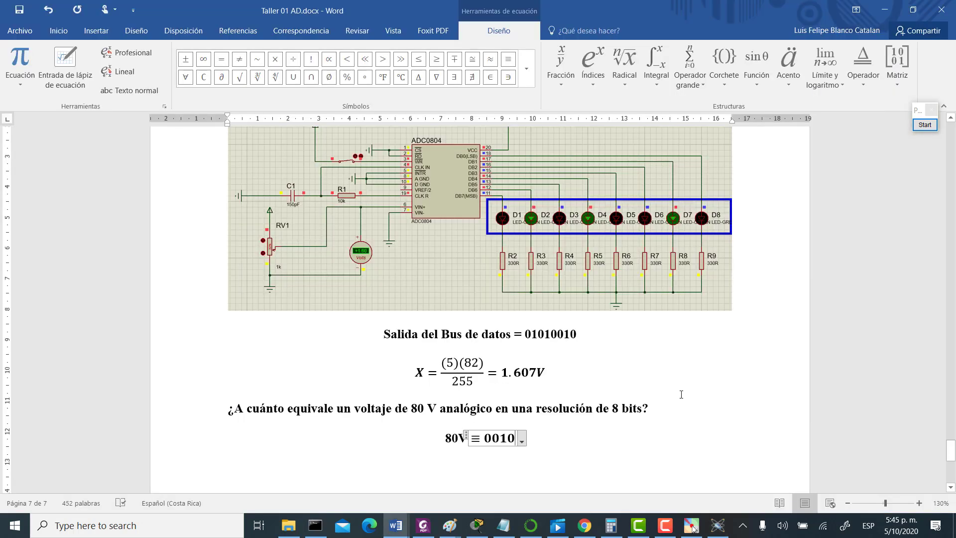
type("1001")
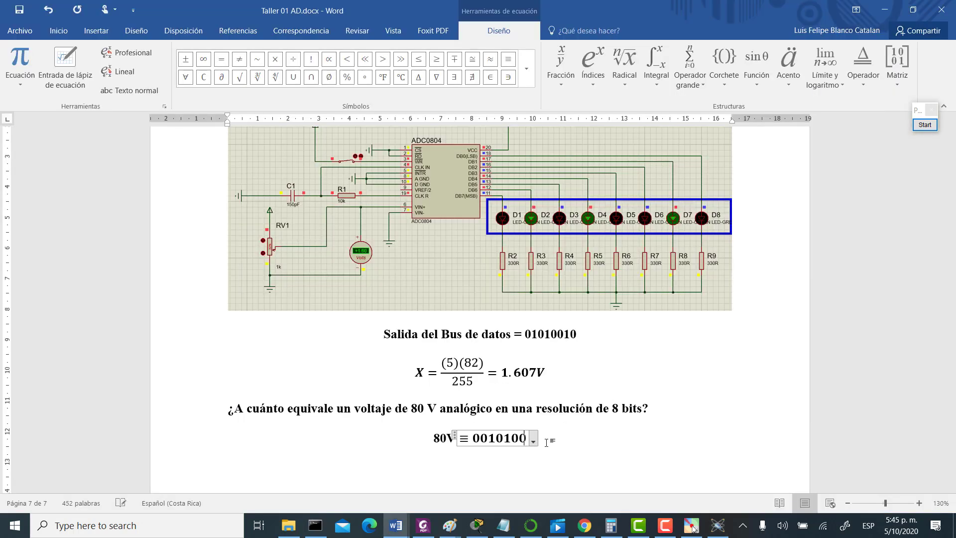
left_click(582, 437)
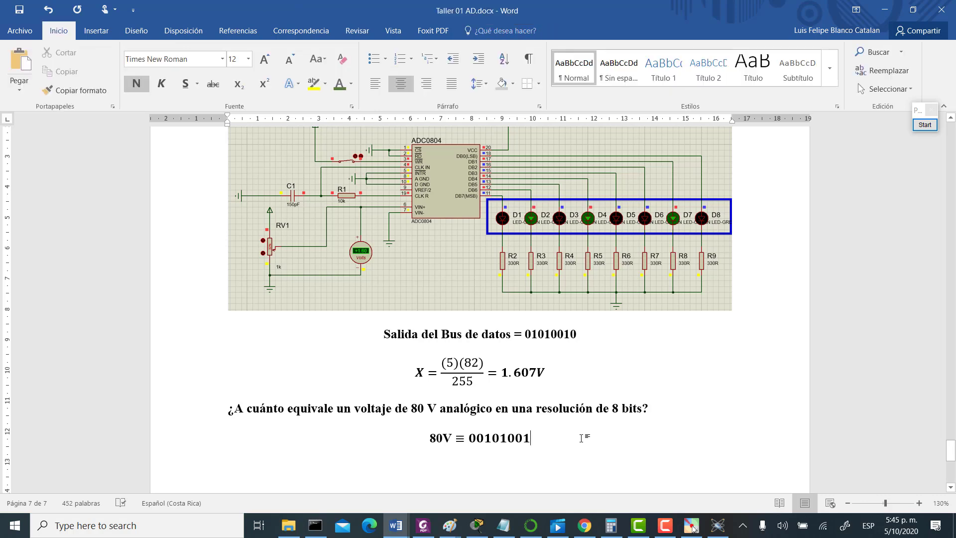
Copy the 5V/255 and 2.50V/X (RESOL) table under Regla de 3 and paste it below the 00101001 line.
scroll(573, 435, "up", 10)
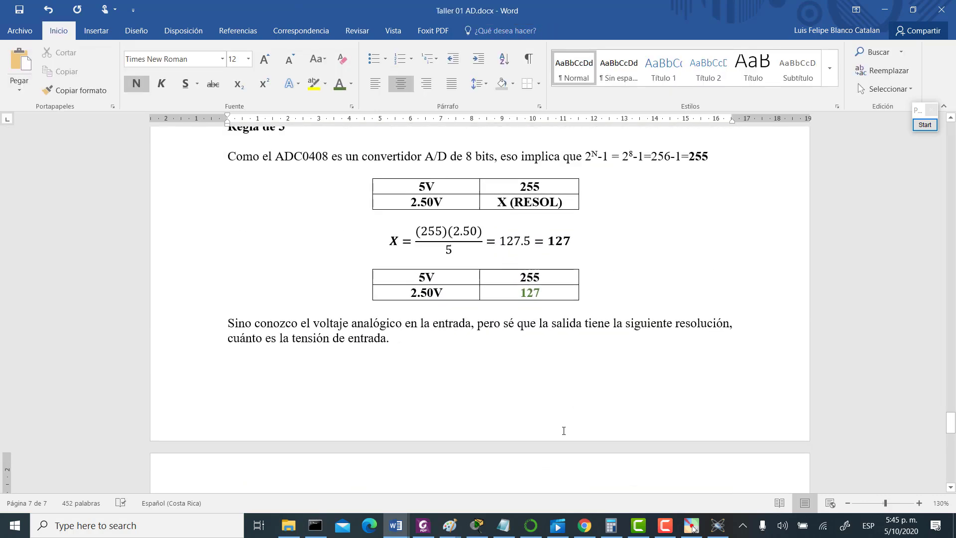
scroll(564, 430, "up", 1)
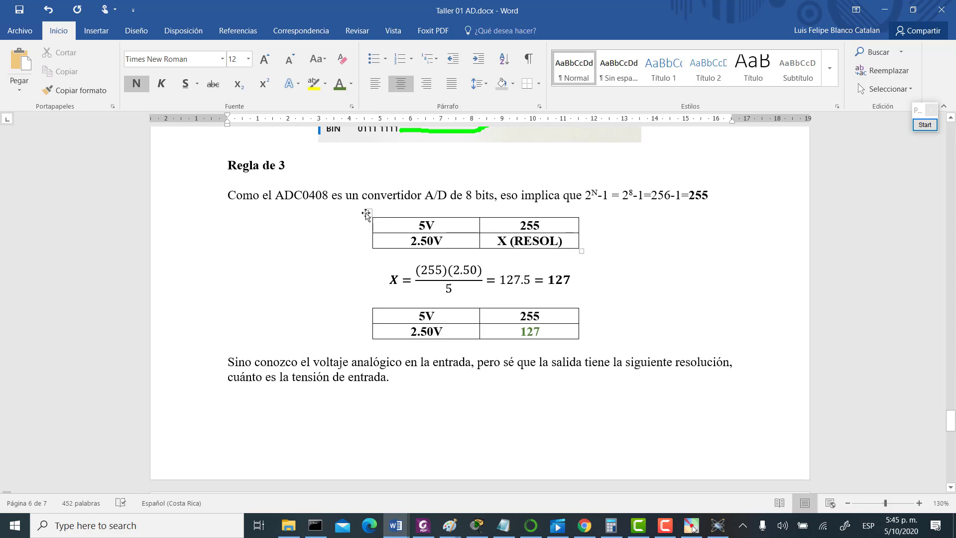
left_click(367, 213)
key("ctrl+c")
scroll(594, 394, "down", 11)
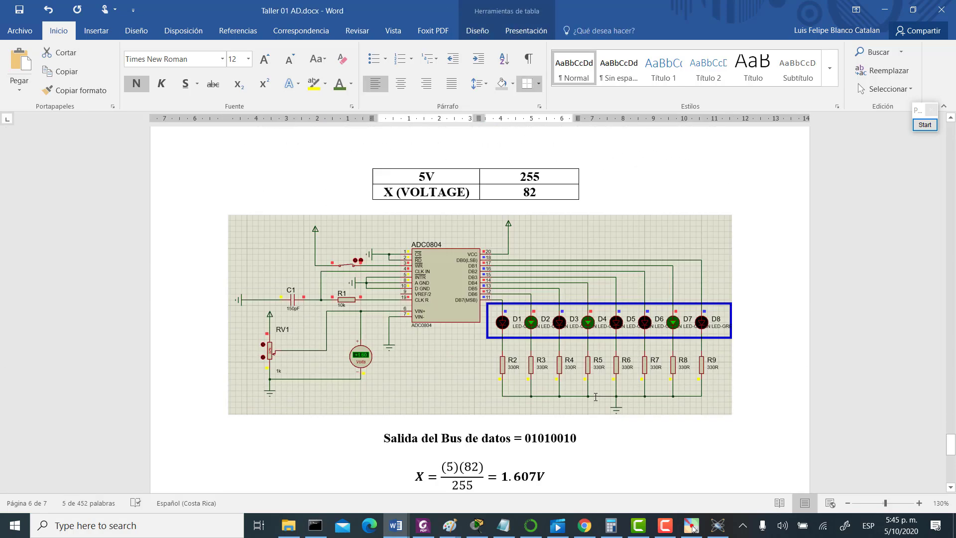
left_click(595, 394)
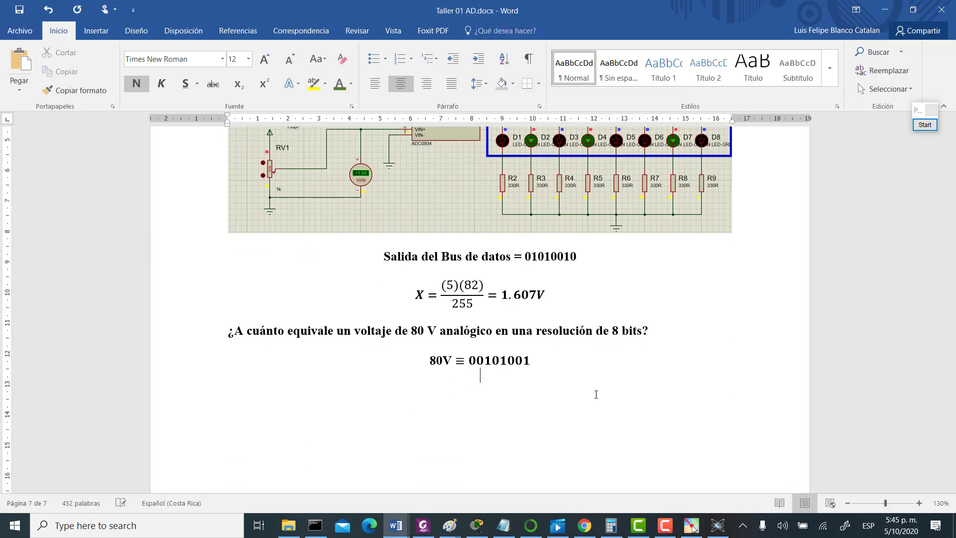
key("ctrl+v")
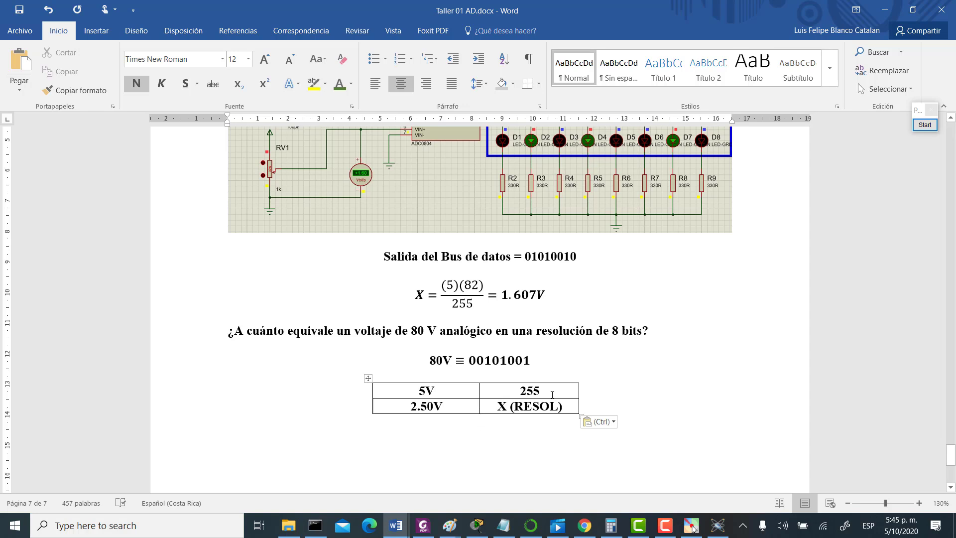
Insert "0." before 80 in both the question and the equivalence line, and dismiss the question's grammar flag.
left_click(412, 331)
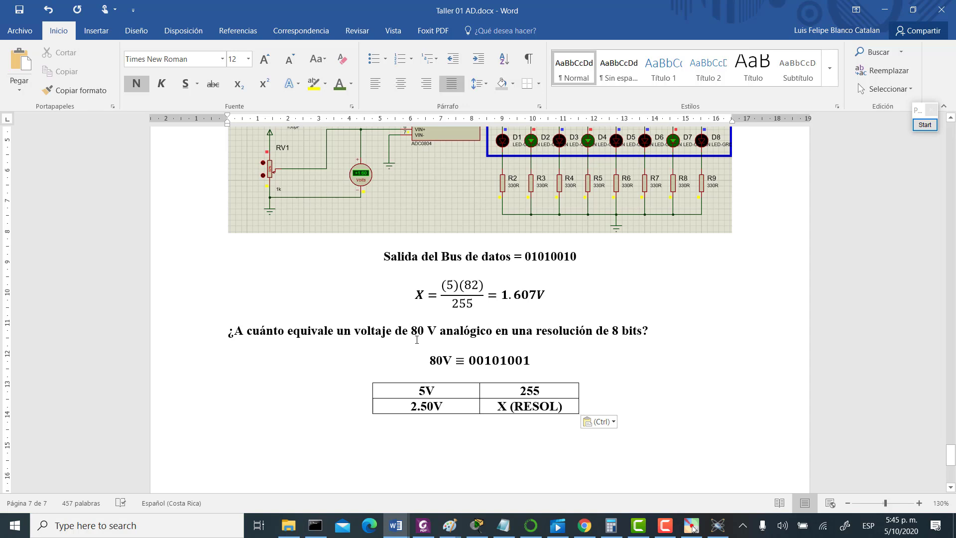
type("0.")
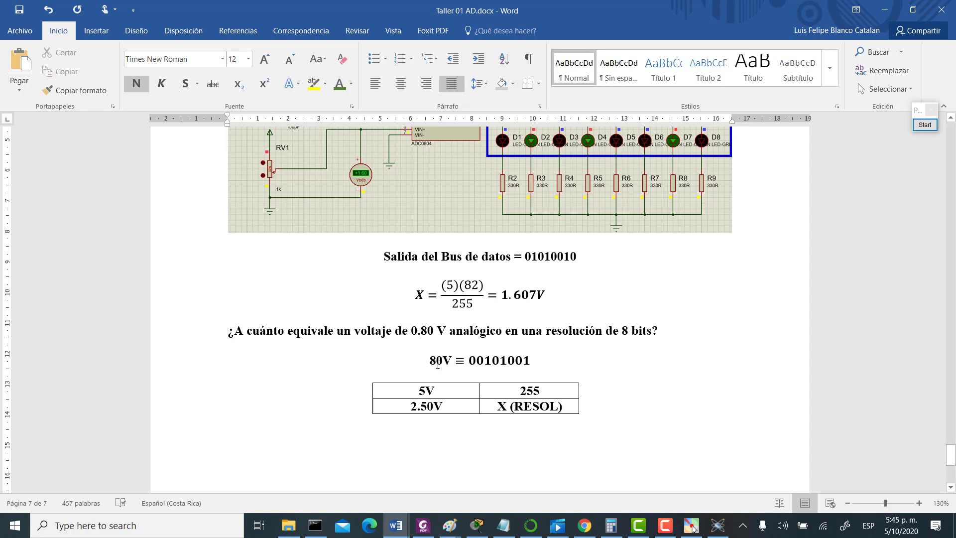
left_click(430, 359)
type("0.")
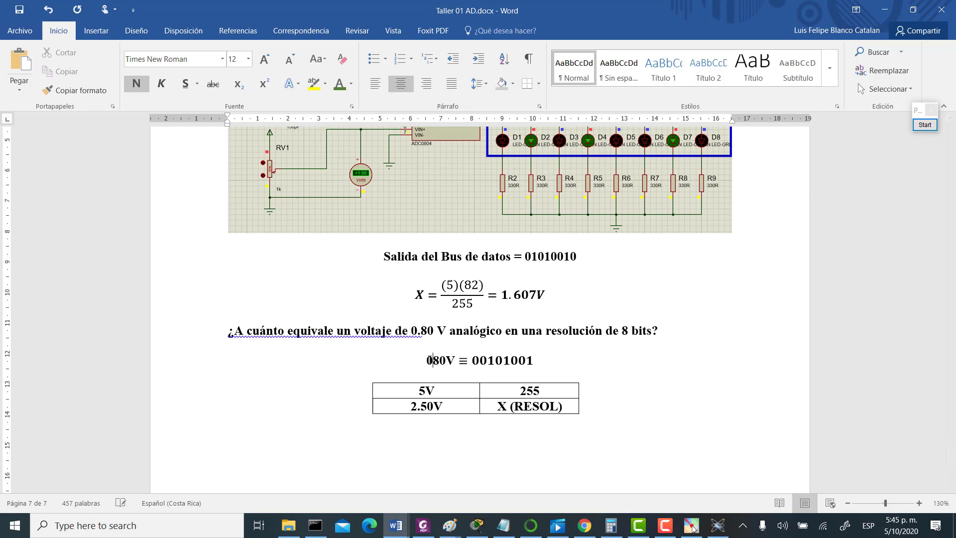
right_click(377, 330)
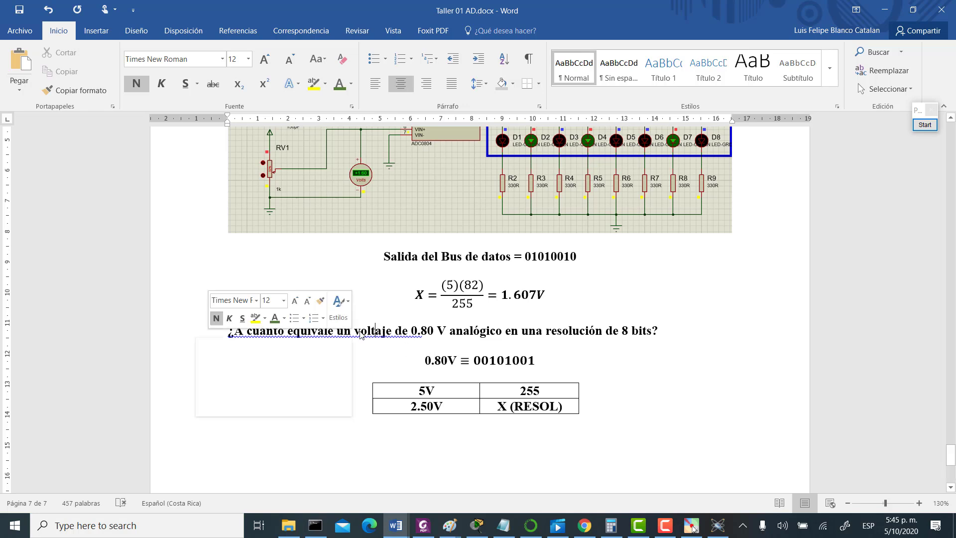
left_click(280, 361)
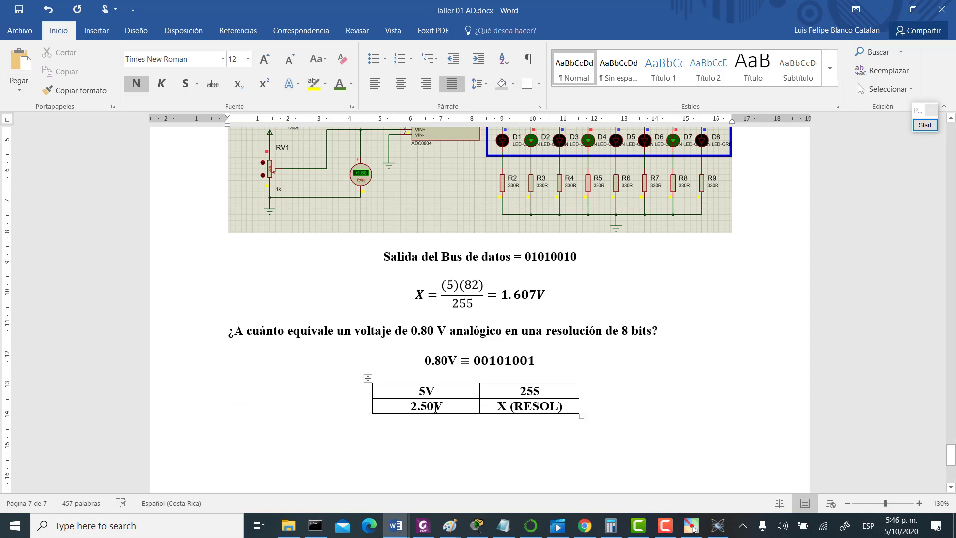
Change the voltage in the pasted table's second row to 0.80V.
left_click(433, 405)
key("BackSpace")
key("BackSpace")
key("BackSpace")
key("BackSpace")
type("0.80")
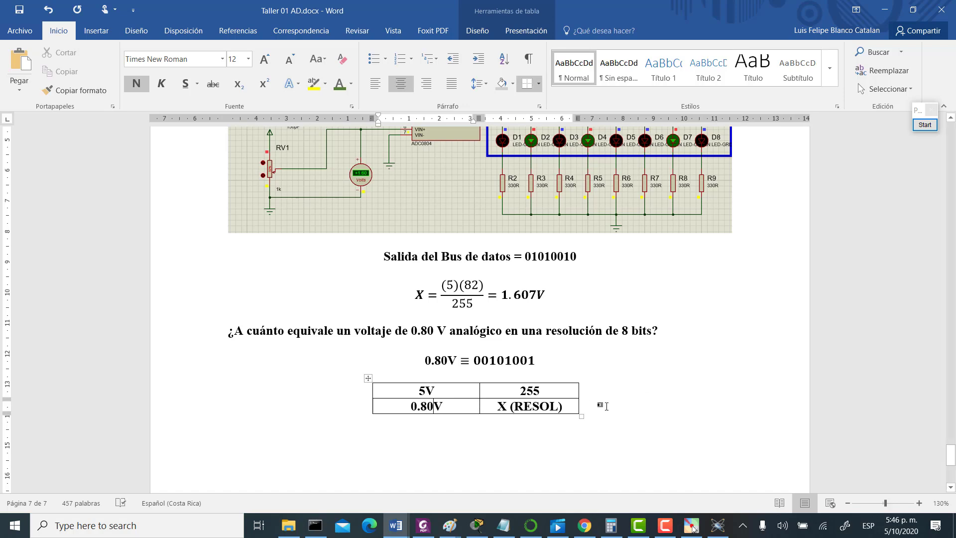
Copy the X = (255)(2.50)/5 equation from the Regla de 3 section and paste it below the 0.80V table.
scroll(616, 393, "up", 15)
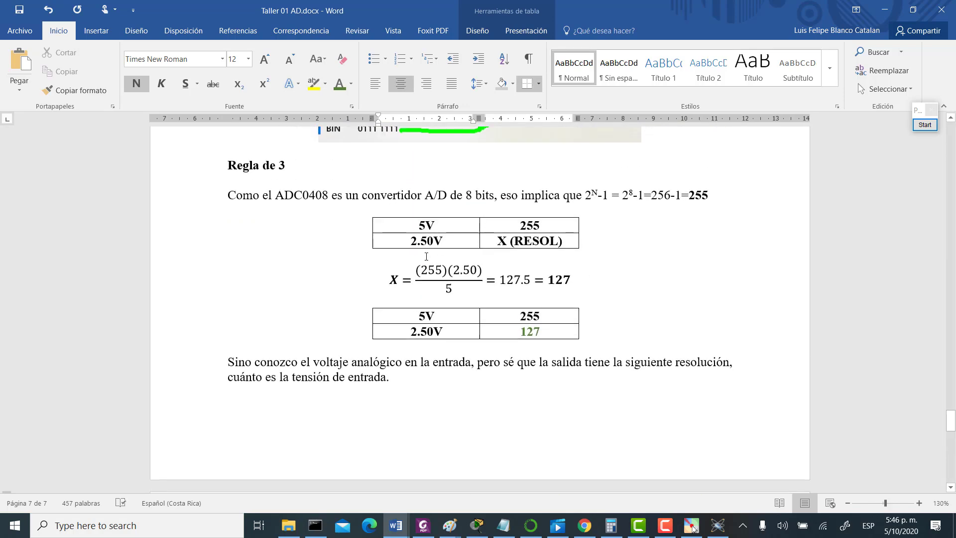
left_click(392, 279)
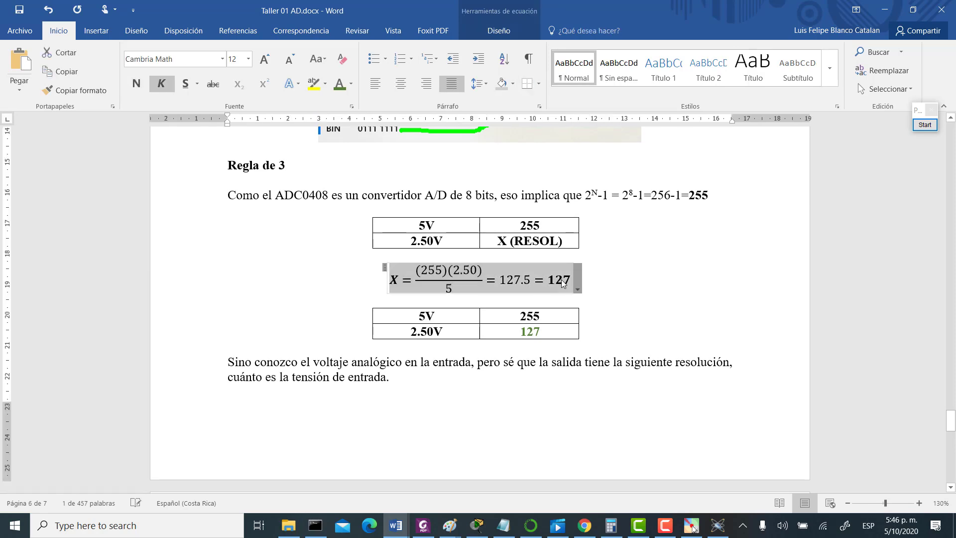
scroll(591, 315, "down", 15)
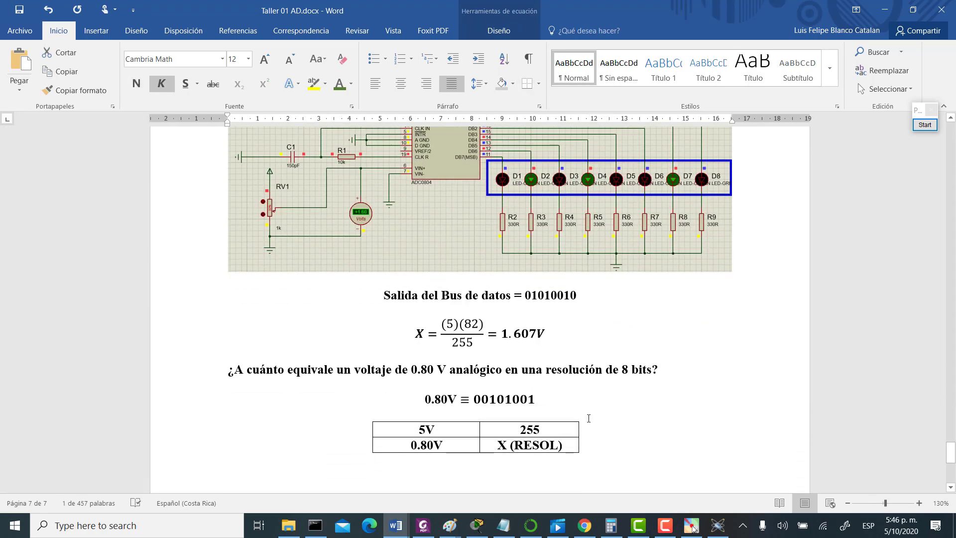
scroll(580, 448, "down", 3)
left_click(570, 367)
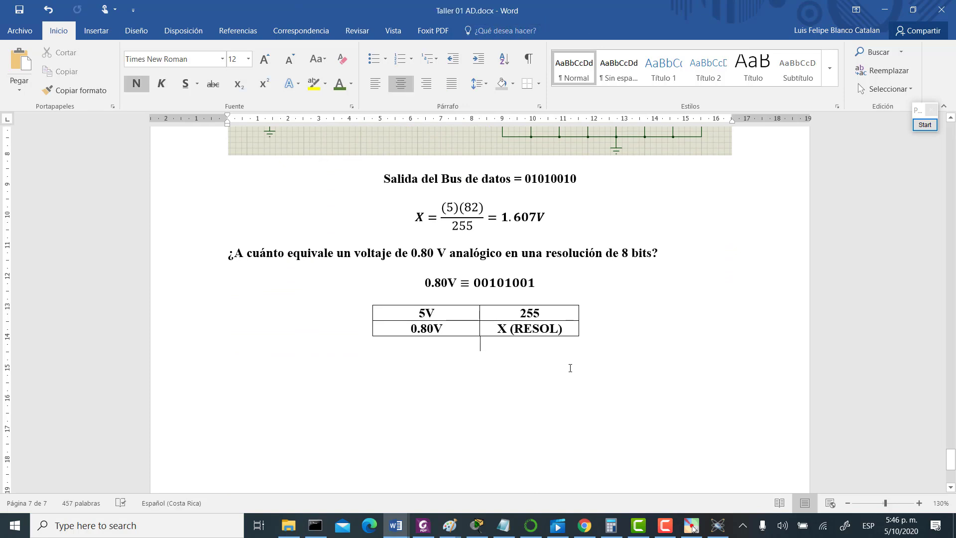
key("ctrl+v")
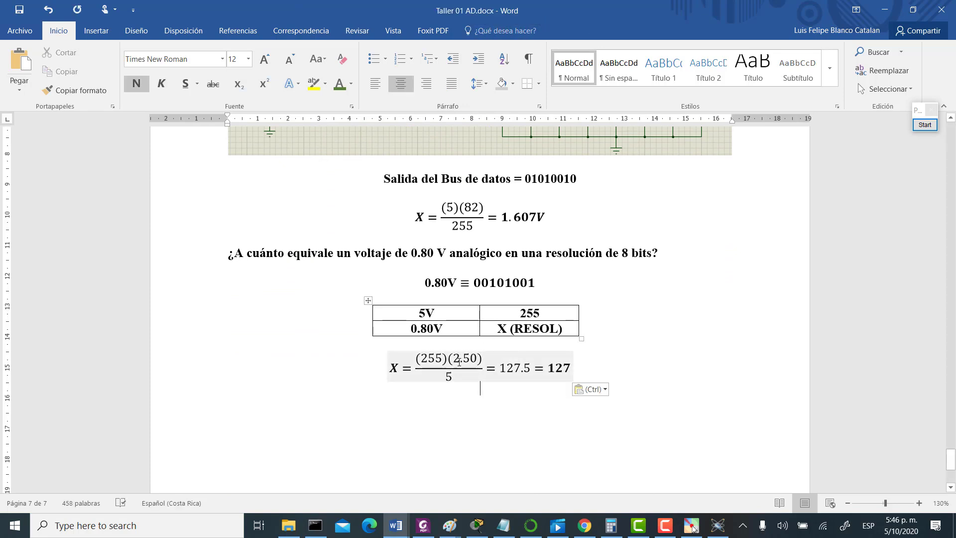
Change the voltage factor in the pasted equation's numerator to 0.80.
left_click(460, 358)
key("BackSpace")
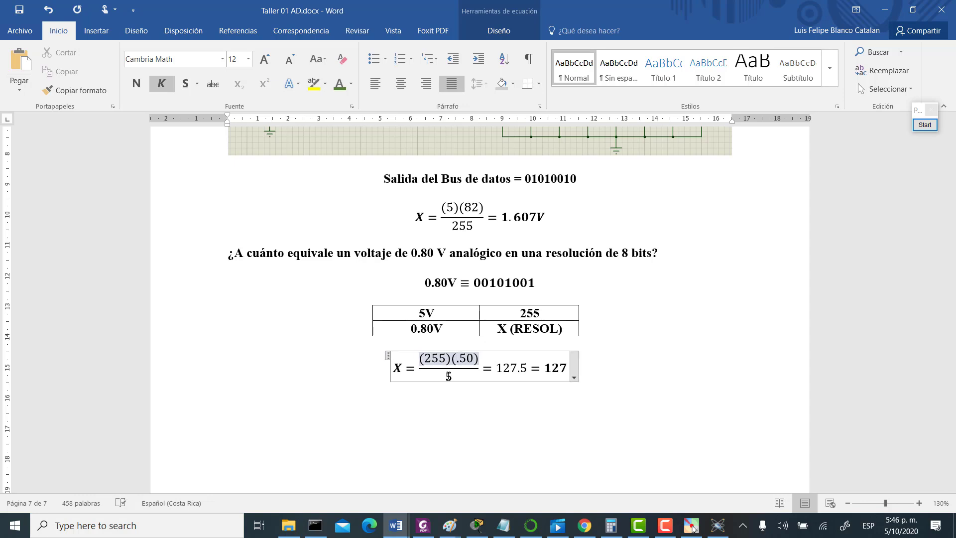
type("0")
key("Right")
key("Delete")
type("8")
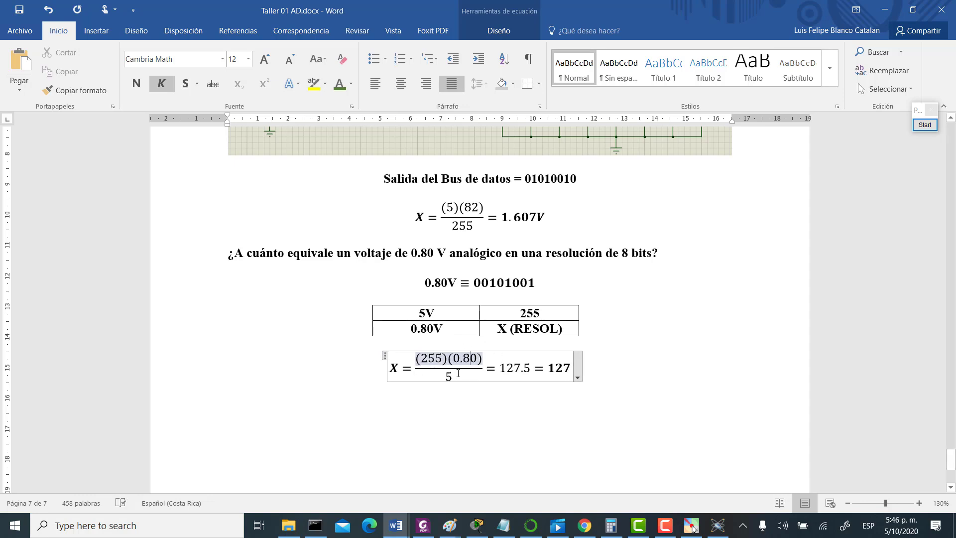
key("Down")
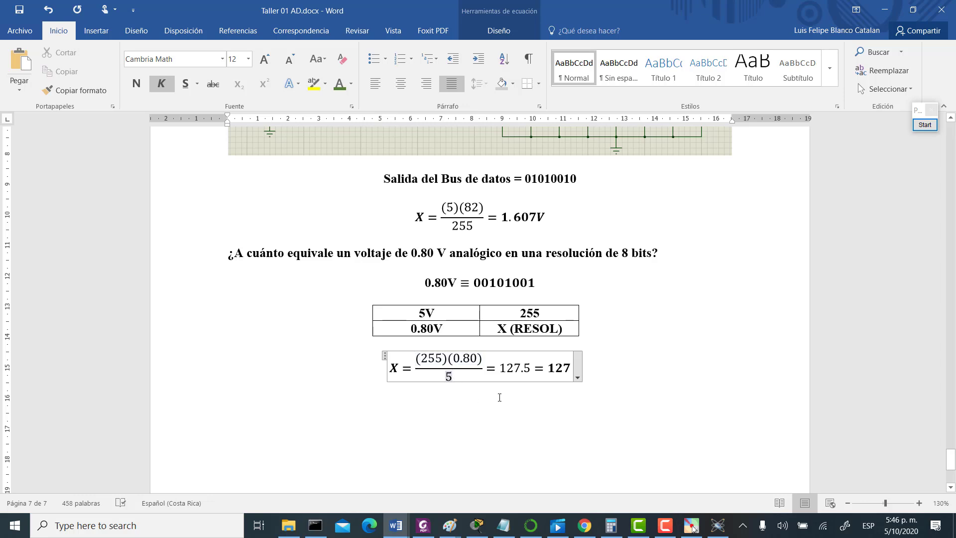
Delete the intermediate result 127.5 from the pasted equation.
left_click(499, 398)
left_click(533, 370)
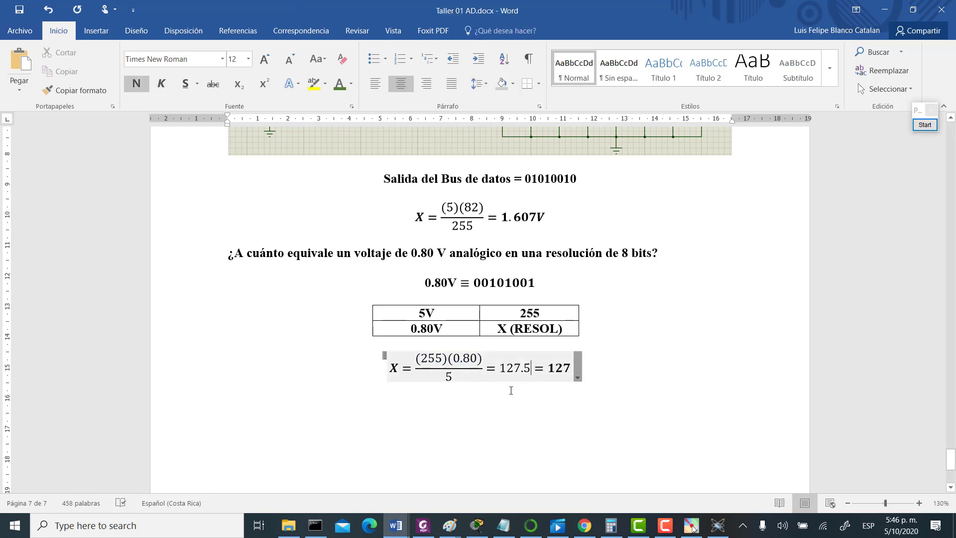
key("BackSpace")
key("BackSpace")
key("BackSpace")
key("BackSpace")
key("BackSpace")
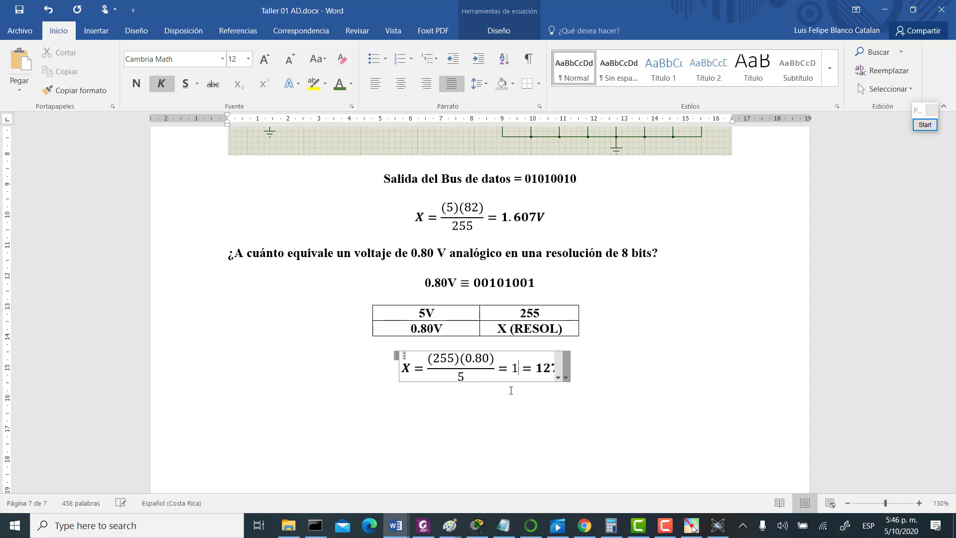
Switch to the Calculator and compute 255 × 0.80 ÷ 5.
left_click(611, 525)
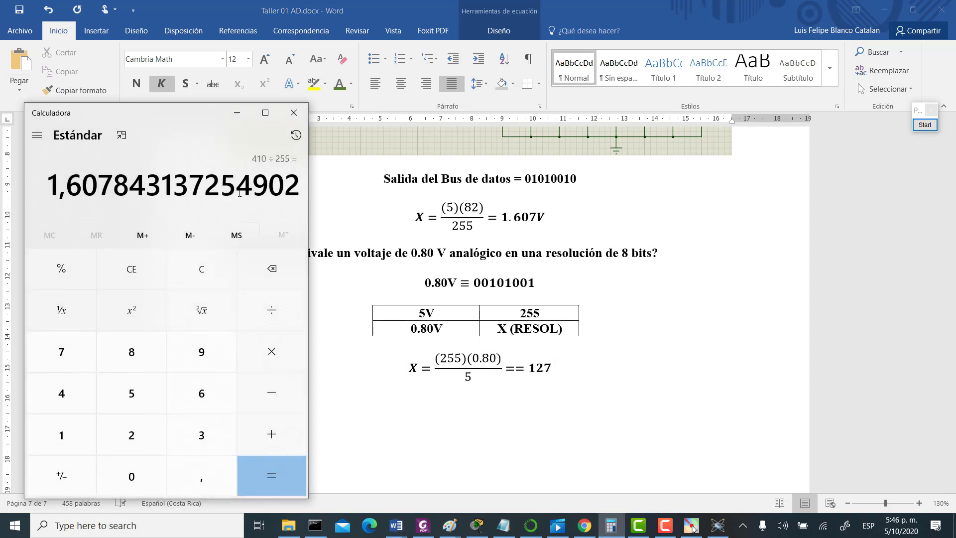
left_click(125, 282)
left_click(125, 412)
left_click(129, 390)
left_click(129, 389)
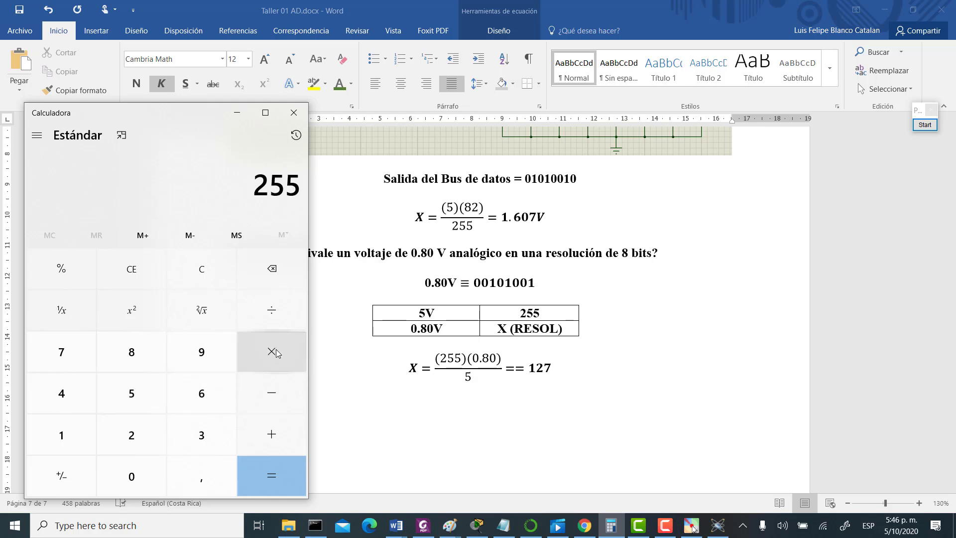
left_click(275, 352)
left_click(131, 476)
left_click(201, 476)
left_click(137, 363)
left_click(150, 478)
left_click(258, 477)
left_click(263, 310)
left_click(141, 391)
left_click(282, 482)
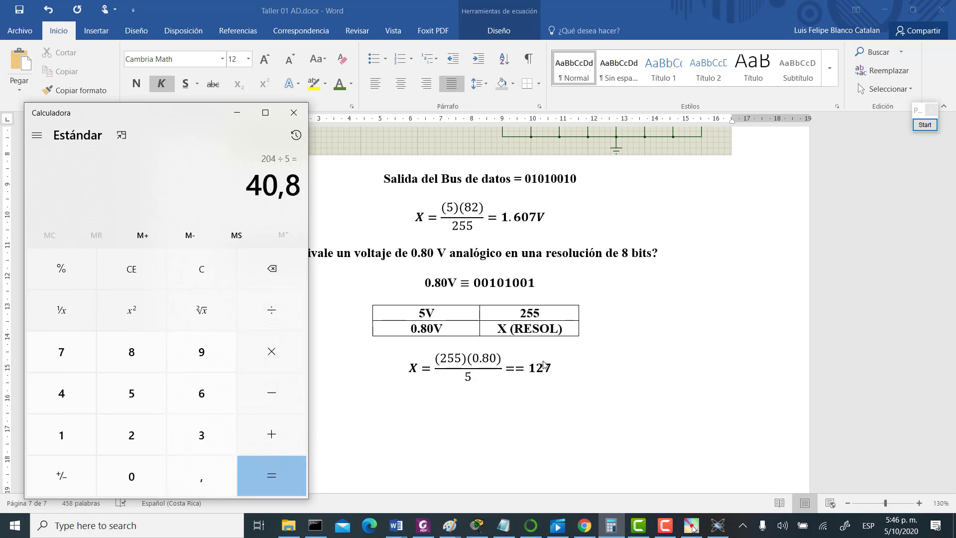
Replace the 127 in the Word equation with 40.8 = 40 and remove the duplicate equals sign.
left_click(547, 366)
left_click(551, 366)
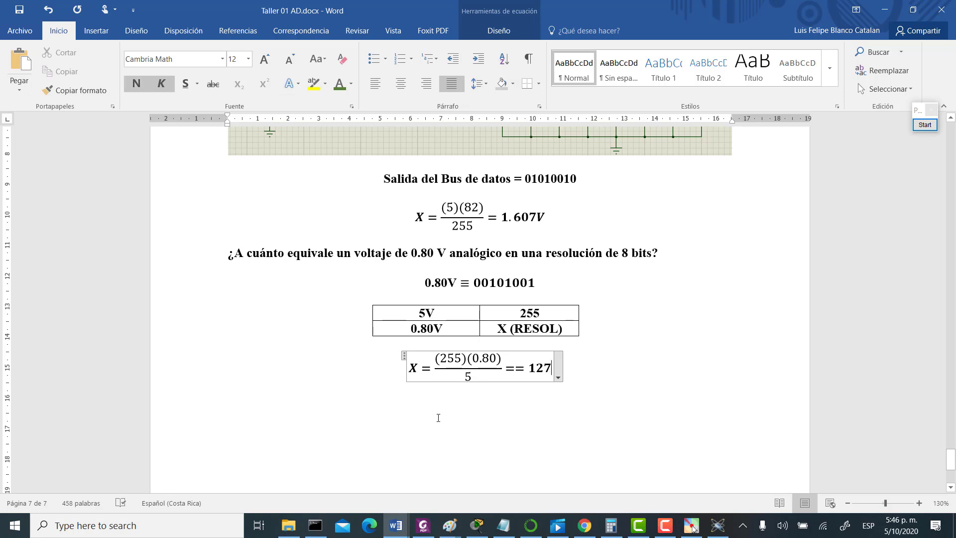
key("BackSpace")
key("BackSpace")
key("BackSpace")
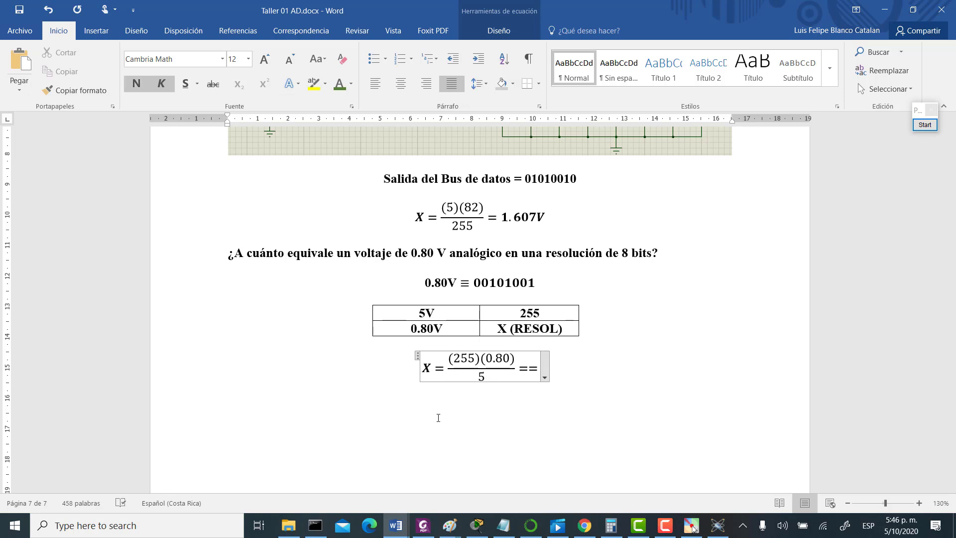
left_click(611, 525)
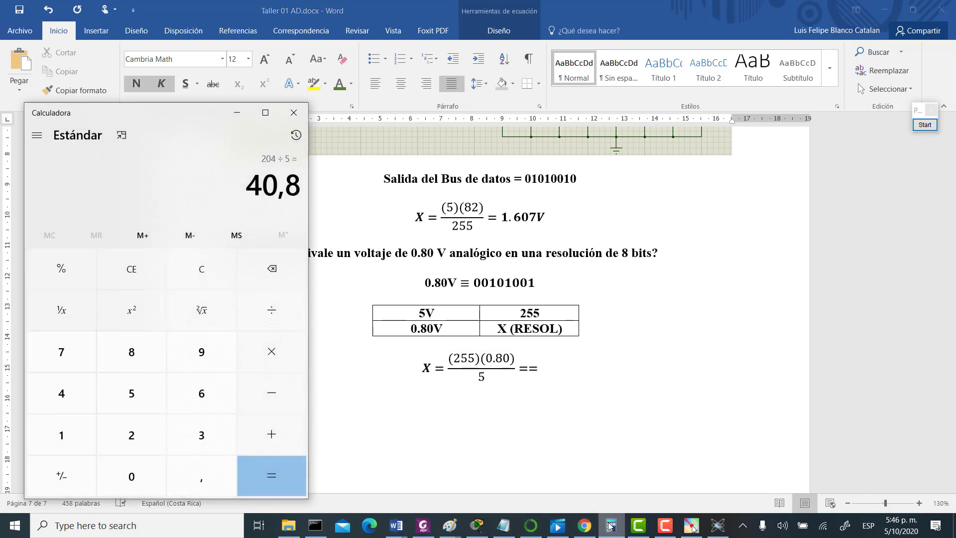
left_click(533, 372)
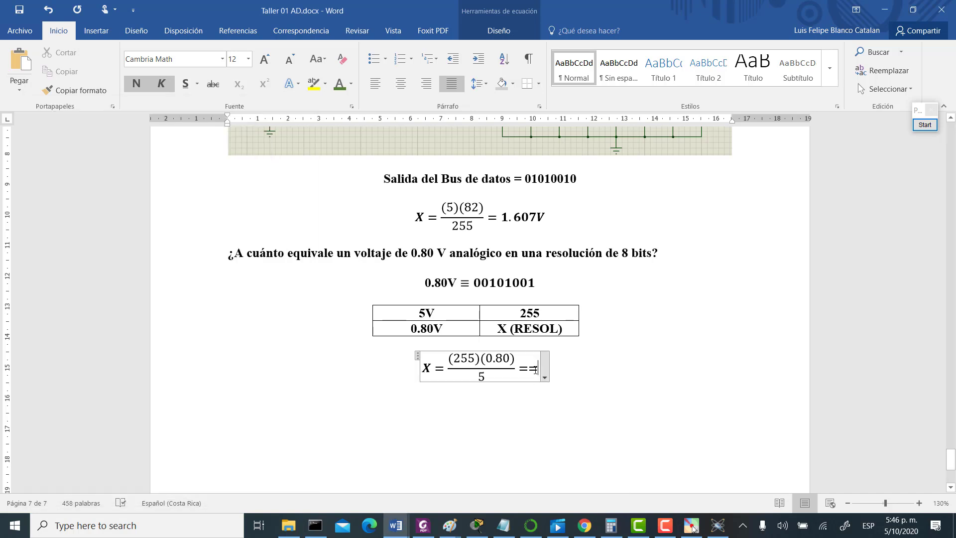
key("BackSpace")
type("7")
key("BackSpace")
type("40")
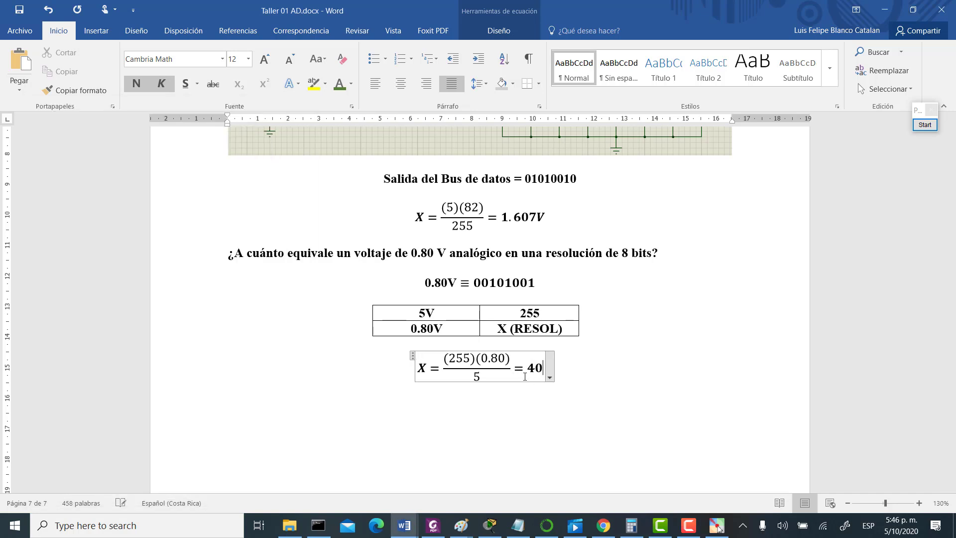
type(".8 ")
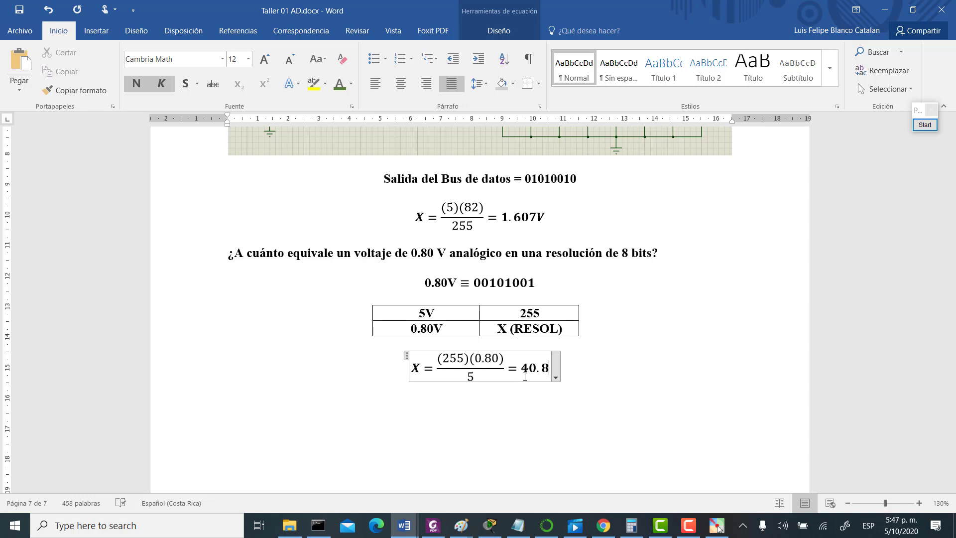
type("= 40")
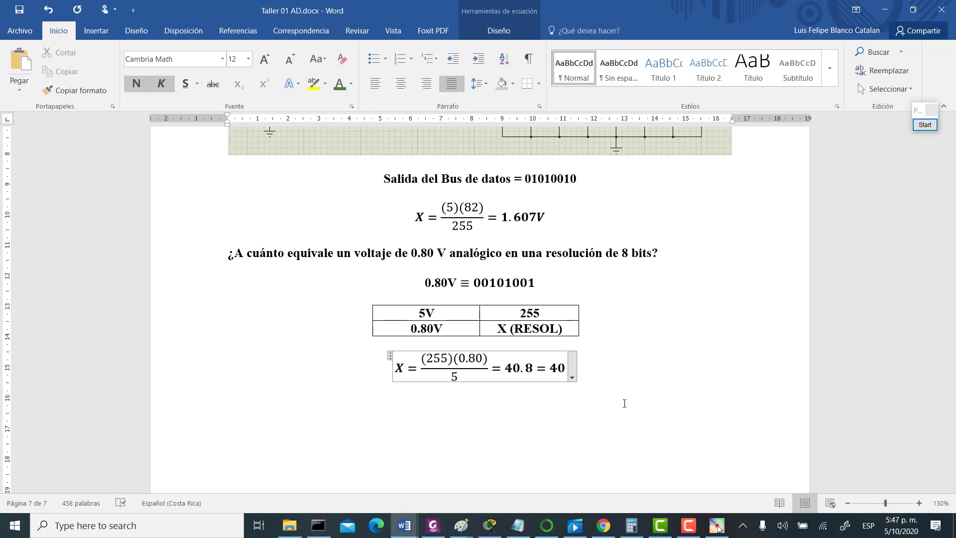
Set the Calculator to Programmer mode and enter the binary value 00101001 to read its decimal equivalent.
left_click(631, 525)
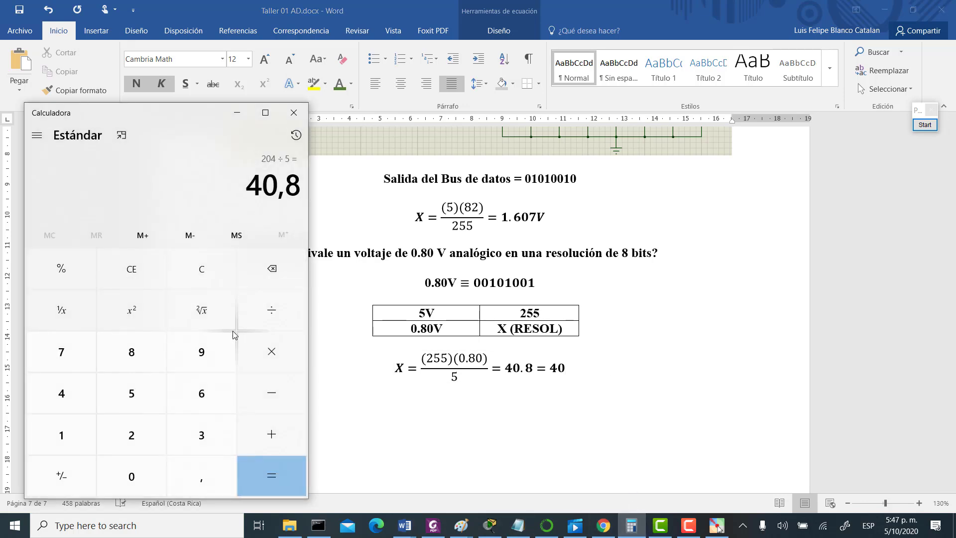
left_click(284, 271)
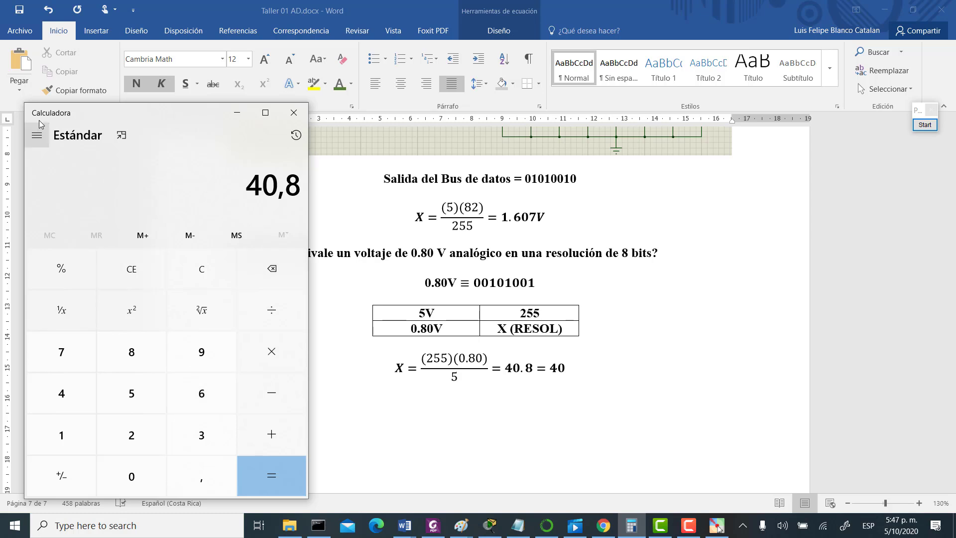
left_click(37, 136)
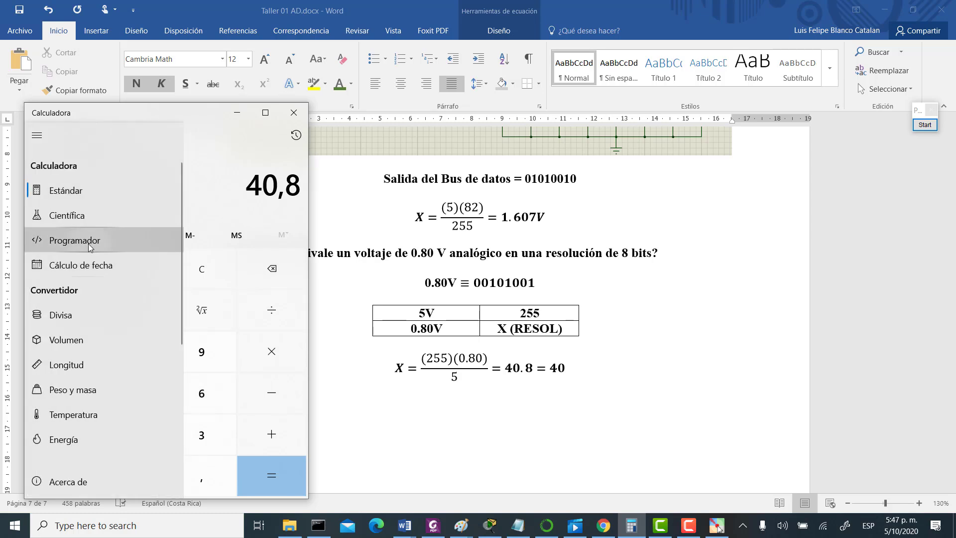
left_click(60, 241)
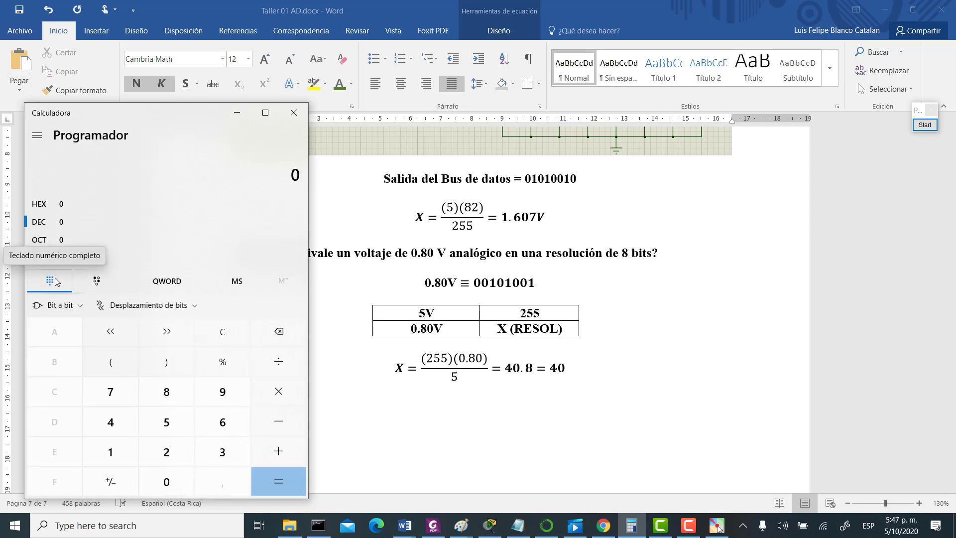
left_click(42, 258)
left_click(165, 488)
left_click(114, 451)
left_click(151, 470)
left_click(111, 451)
left_click(166, 480)
left_click(166, 480)
left_click(110, 452)
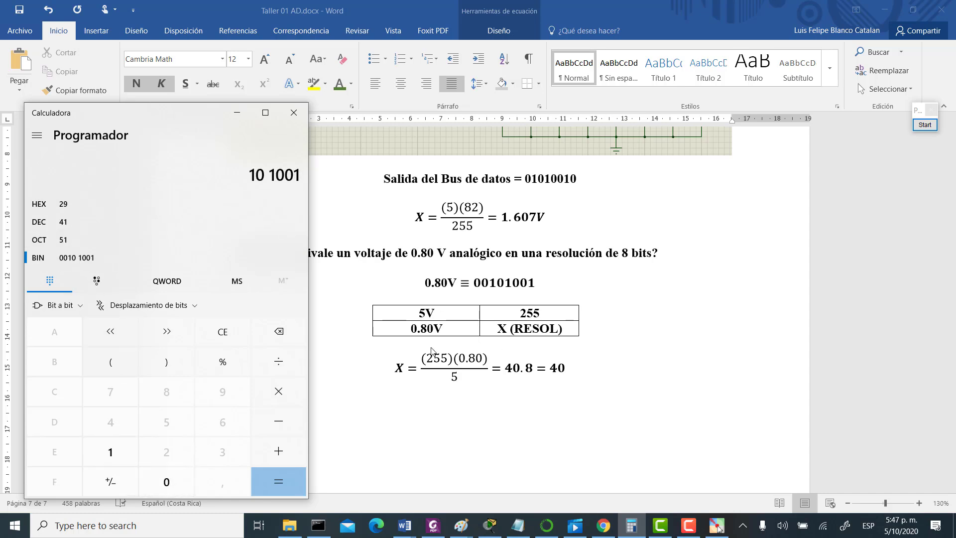
Change the equation's final rounded result to 41 and check it against the Calculator's decimal conversion.
left_click(565, 369)
key("BackSpace")
type("1")
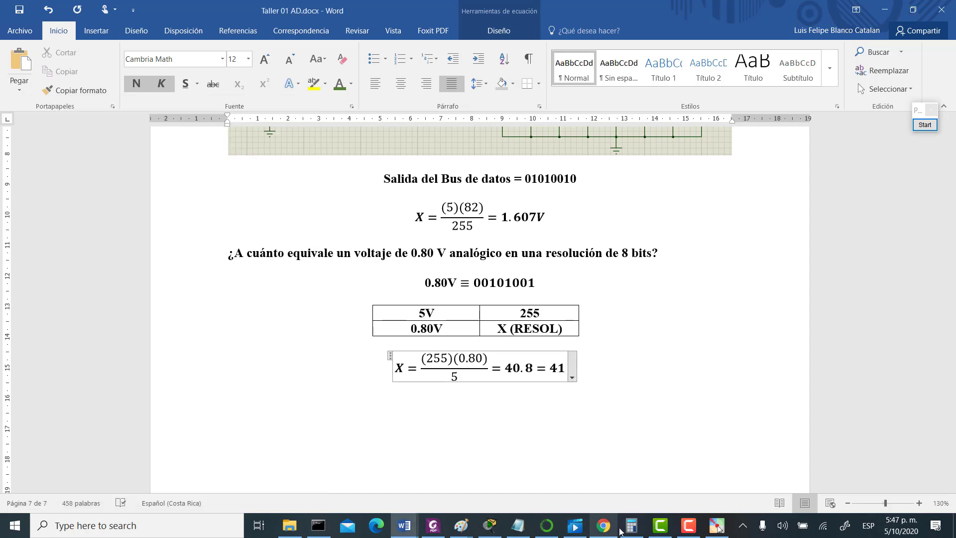
left_click(632, 525)
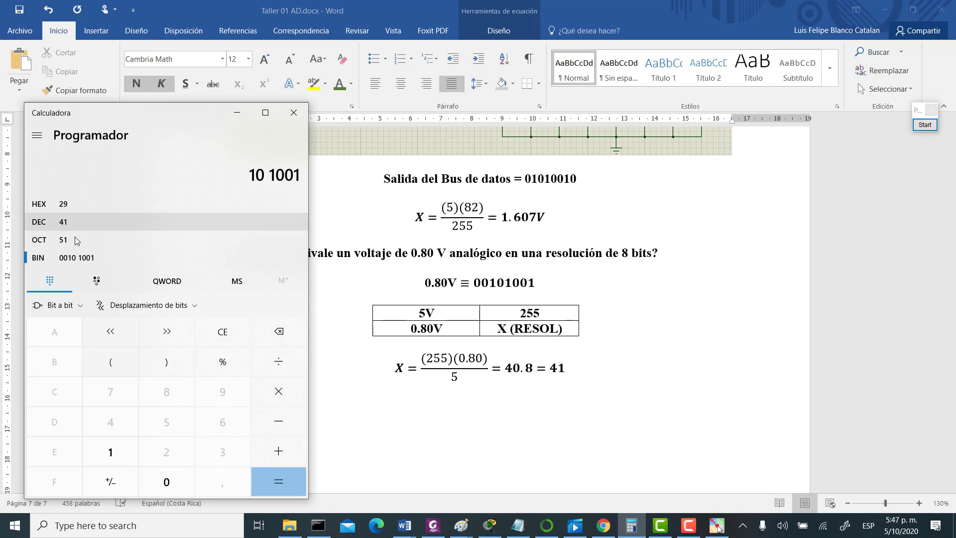
left_click(518, 436)
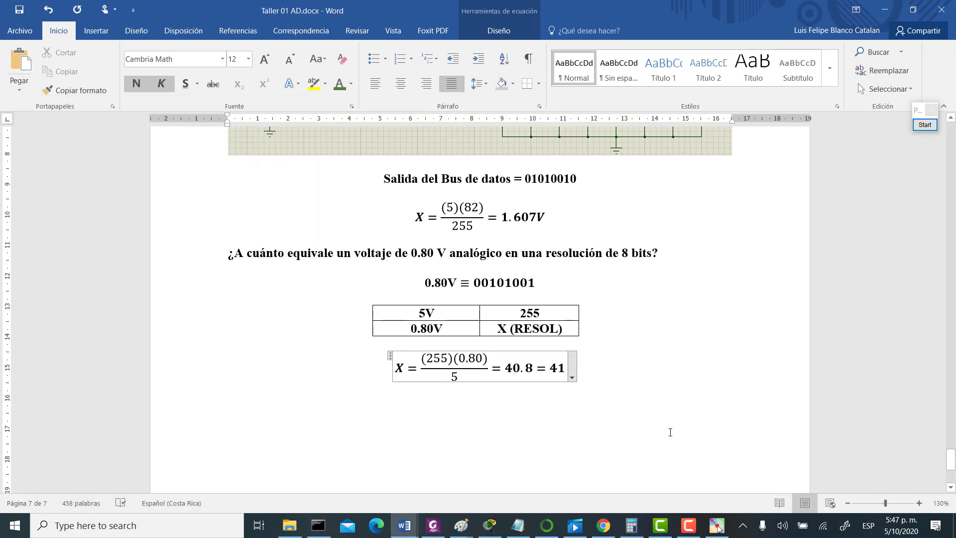
scroll(670, 432, "up", 10)
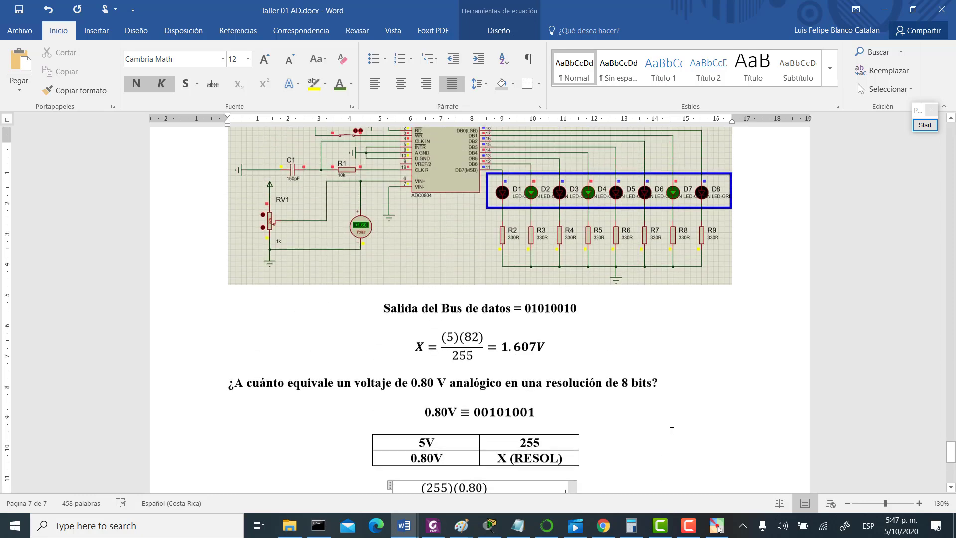
scroll(670, 432, "up", 10)
scroll(671, 429, "down", 15)
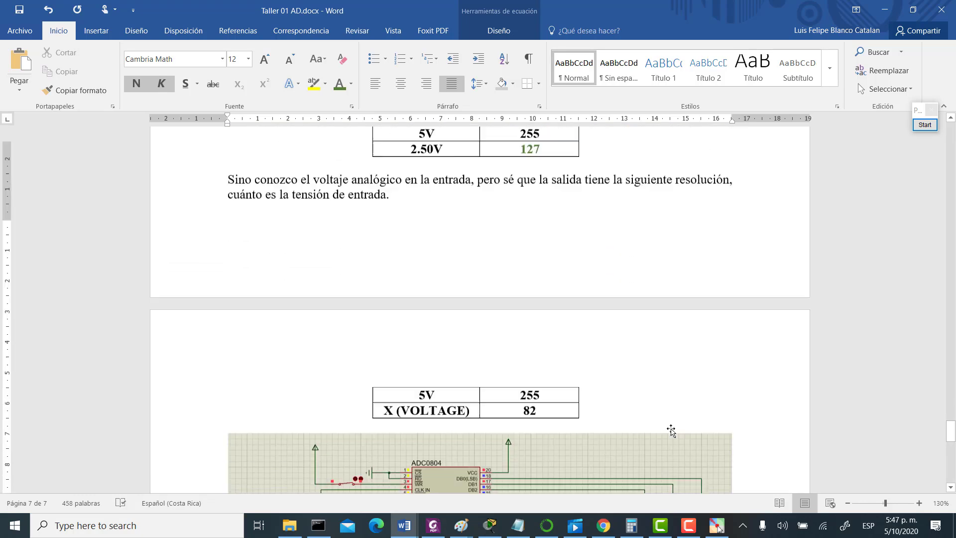
scroll(671, 428, "down", 6)
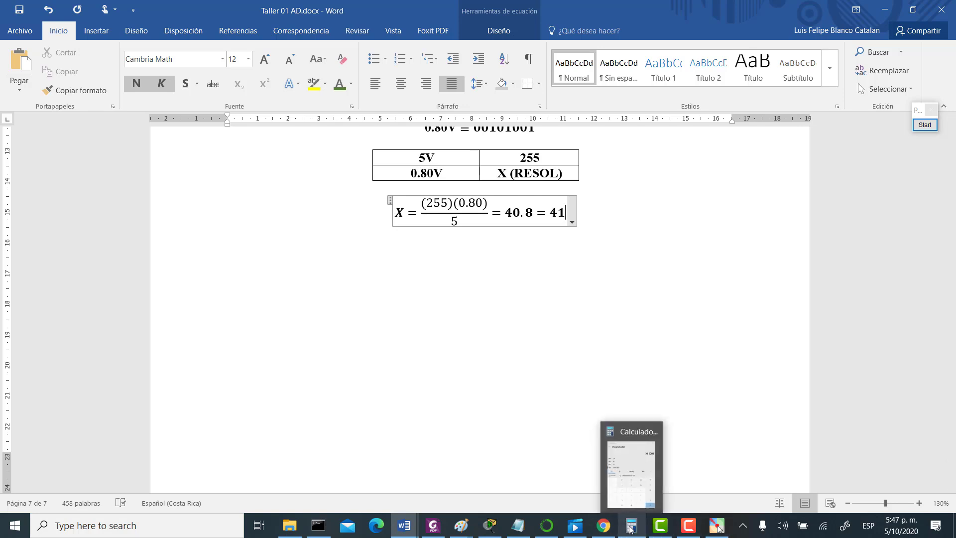
left_click(682, 526)
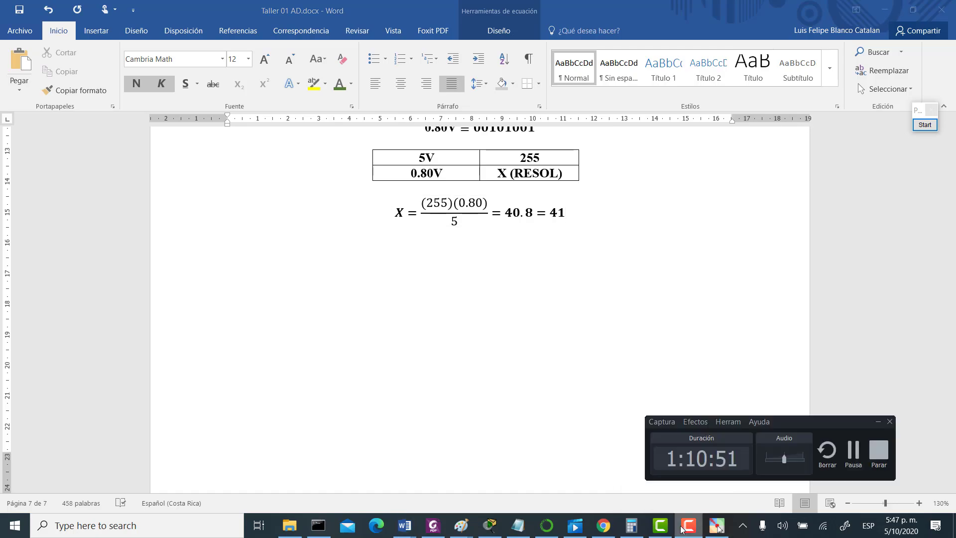
left_click(853, 450)
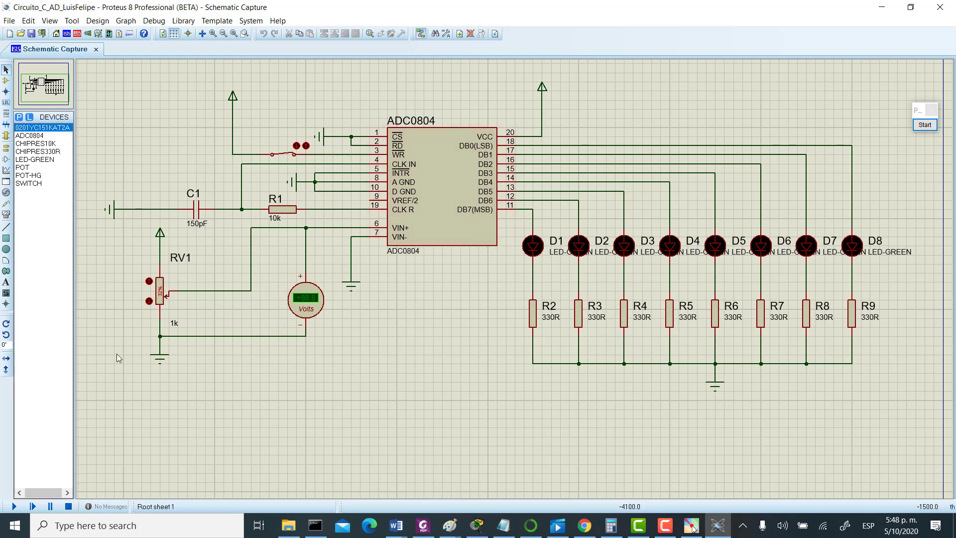
Delete the potentiometer RV1 together with its labels and the wire from its wiper to the VIN+ line.
left_click(160, 291)
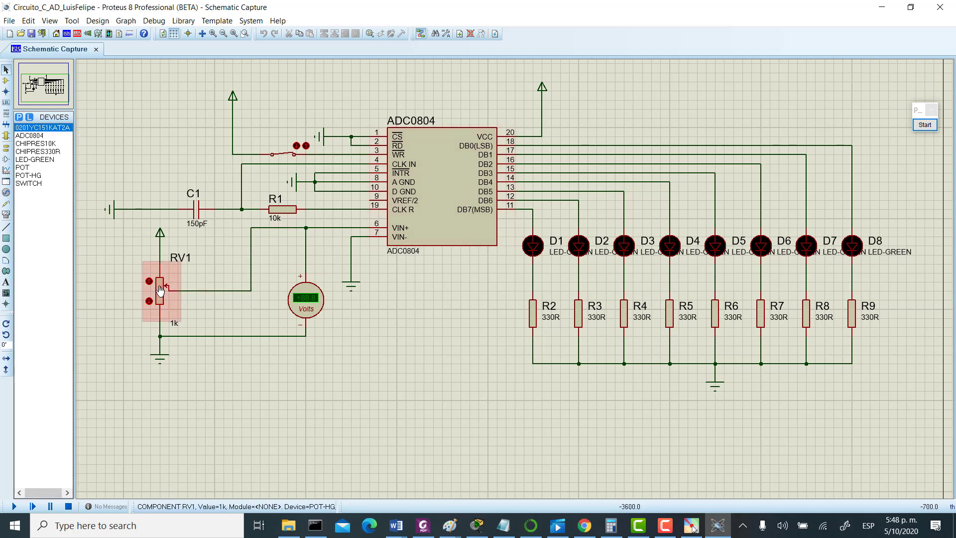
left_click_drag(122, 273, 183, 318)
left_click(210, 319)
left_click_drag(140, 273, 184, 309)
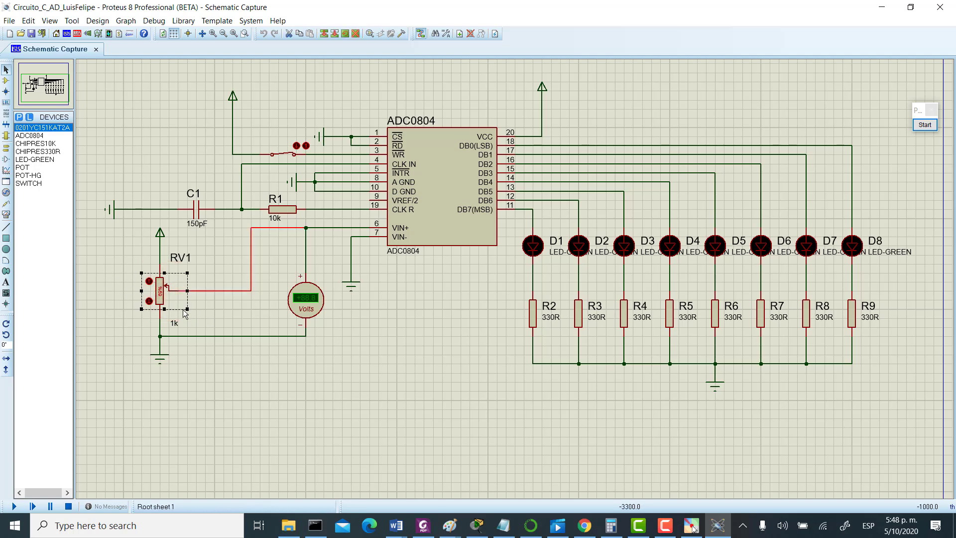
left_click(105, 314)
left_click_drag(106, 244, 204, 319)
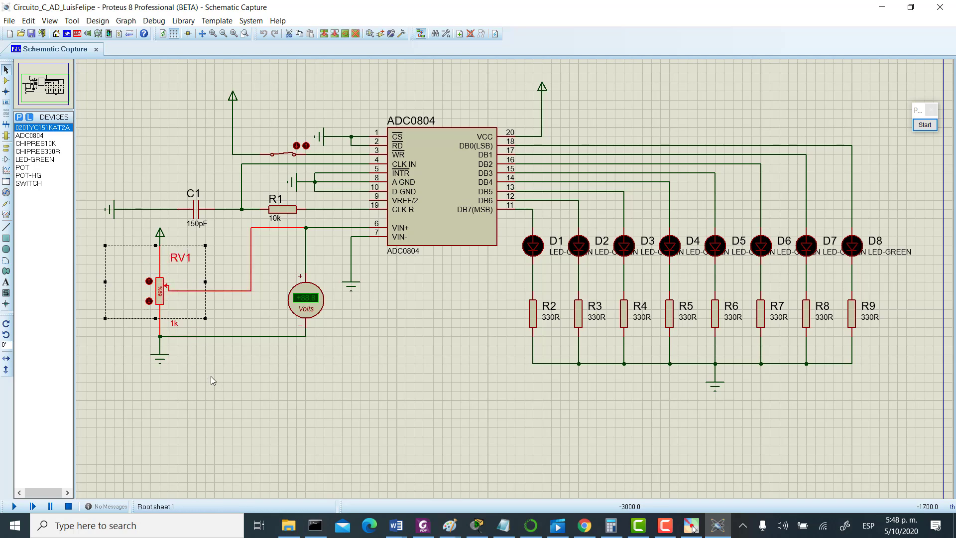
key("Delete")
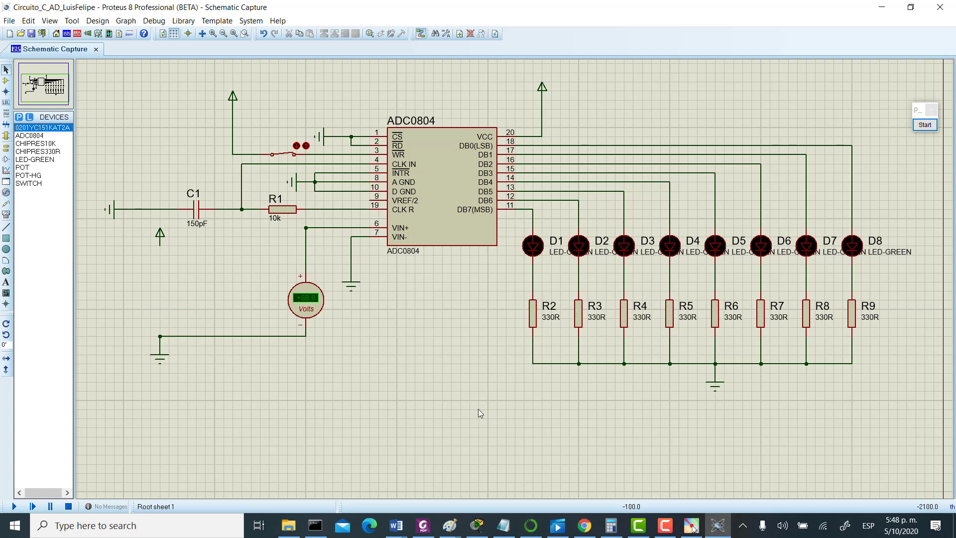
Find the LM35 temperature sensor in the device library and place it below the voltmeter.
left_click(6, 80)
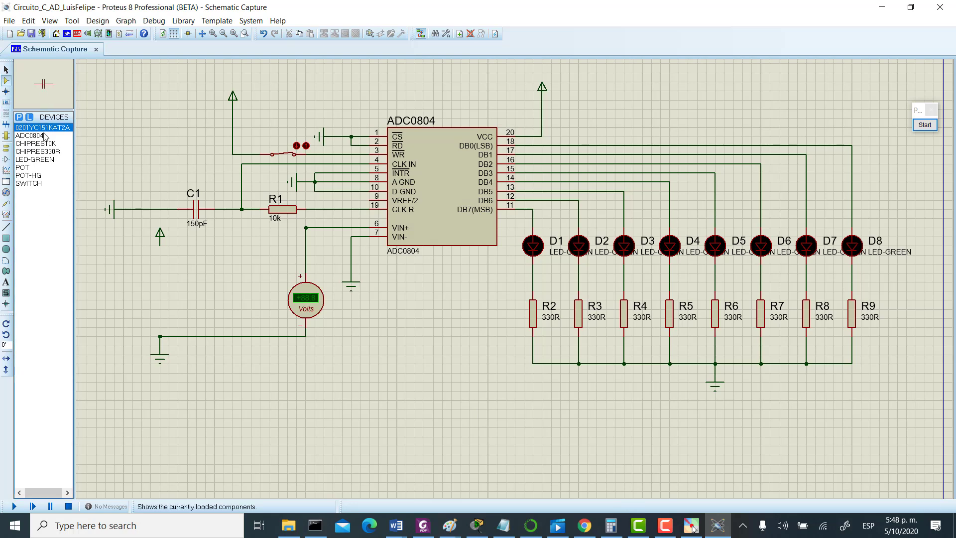
left_click(19, 116)
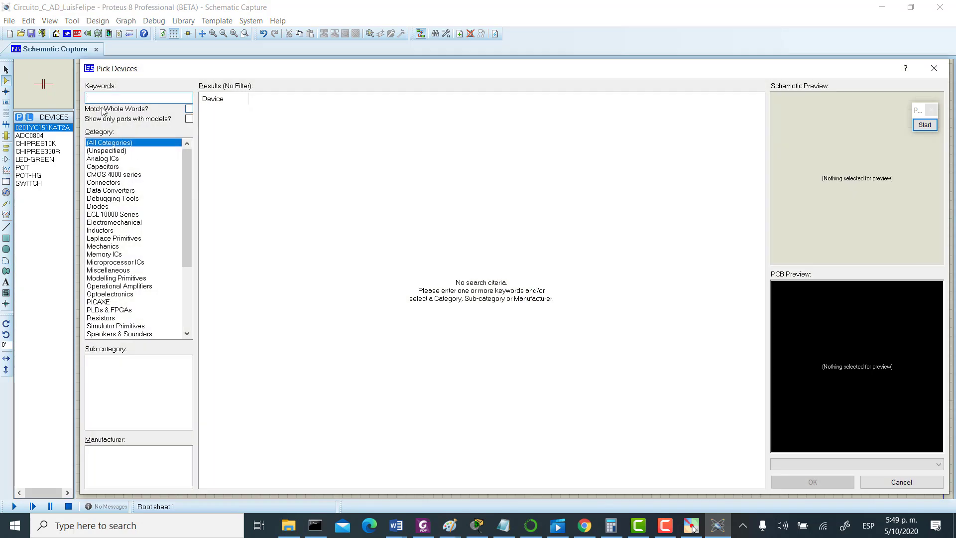
type("lm35")
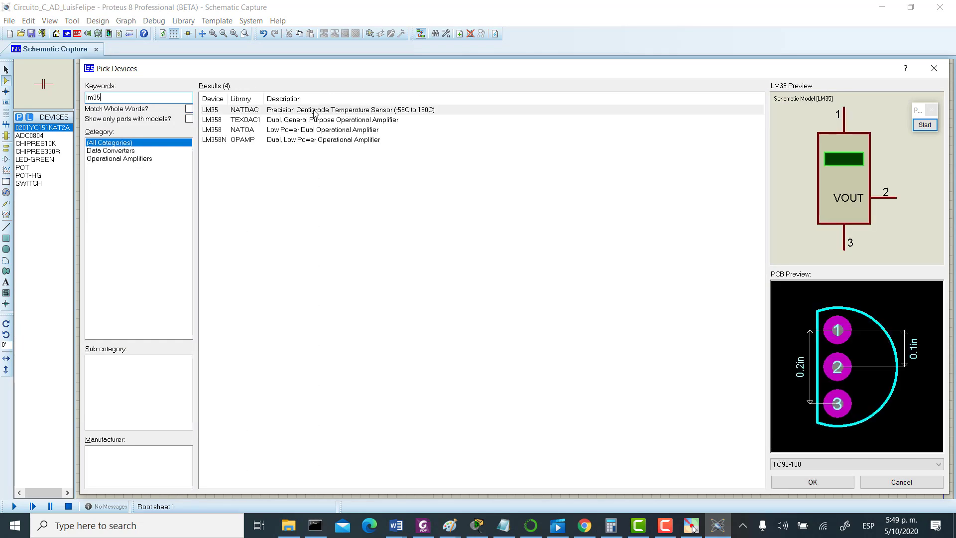
left_click(353, 111)
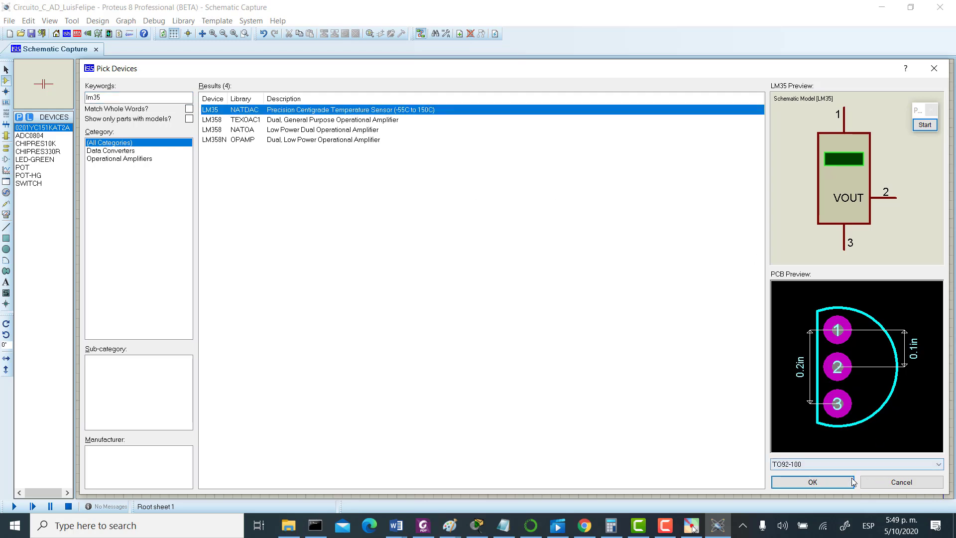
left_click(813, 482)
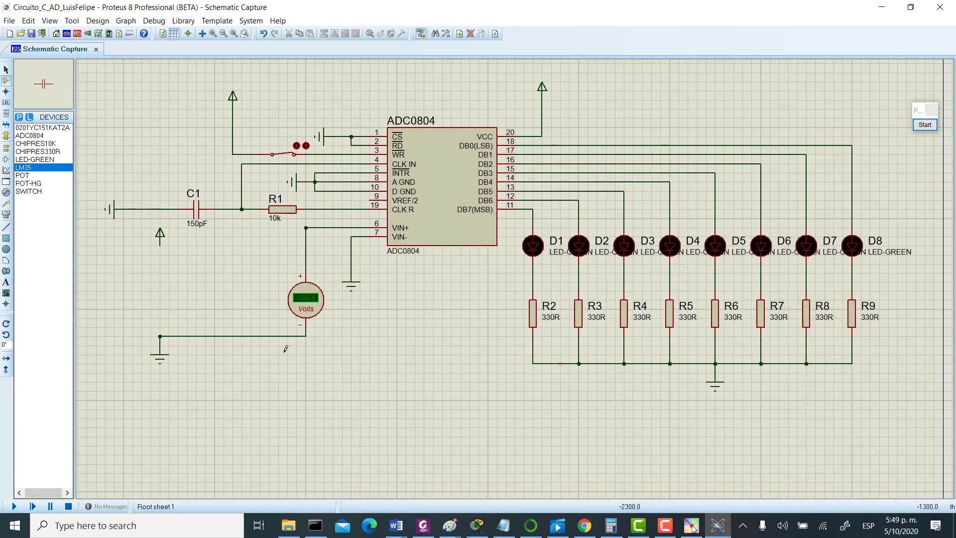
left_click(181, 269)
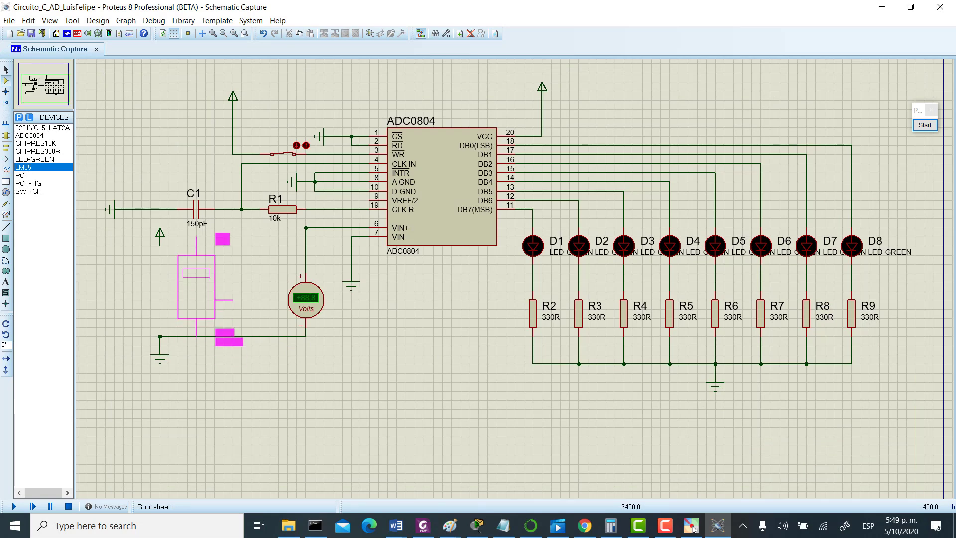
left_click(351, 359)
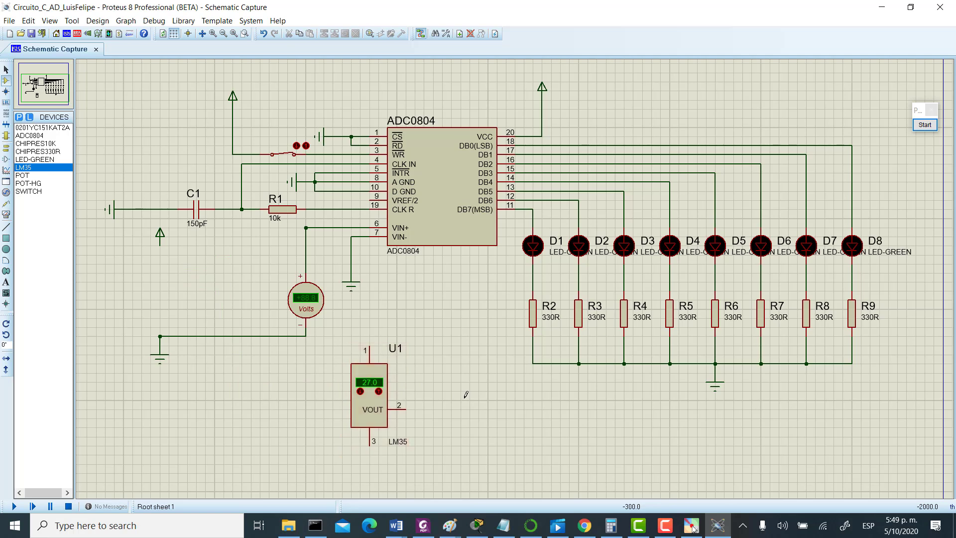
left_click(6, 70)
Switch to Foxit PhantomPDF and review the LM35 datasheet's features and typical applications.
left_click(422, 525)
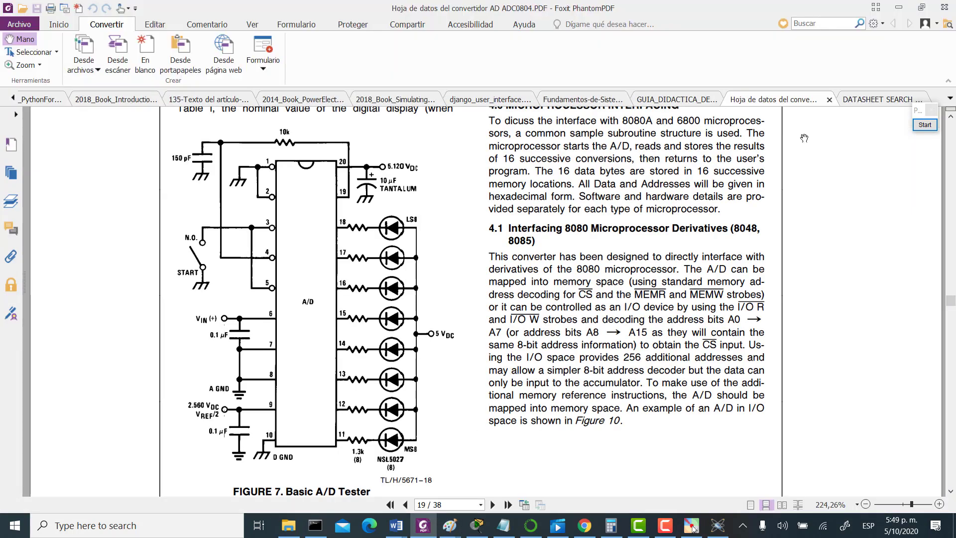
left_click(885, 100)
scroll(442, 286, "up", 4)
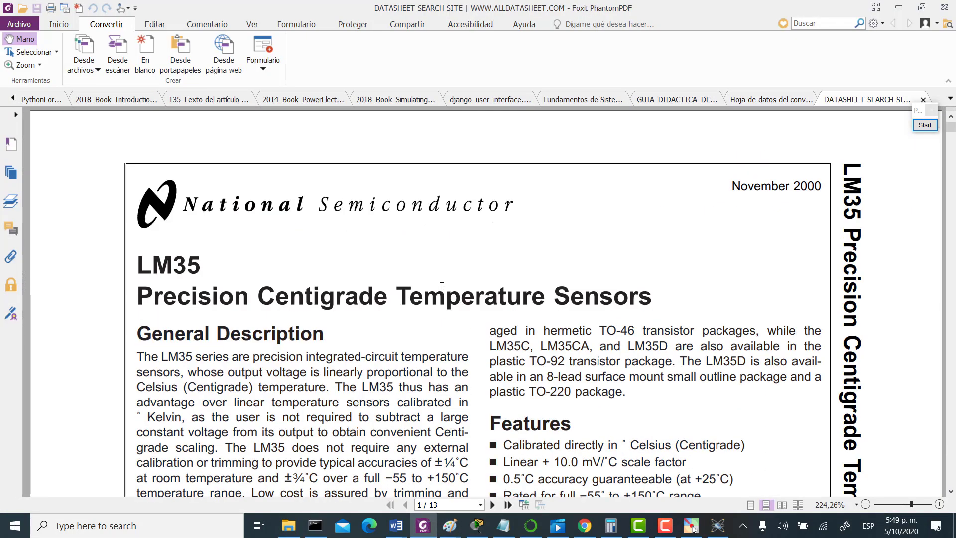
scroll(442, 286, "down", 3)
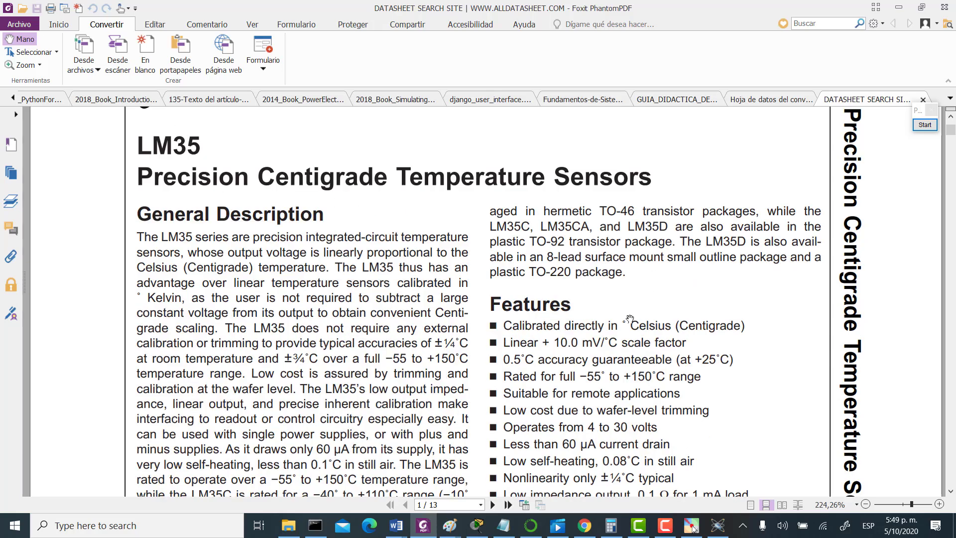
scroll(631, 317, "down", 2)
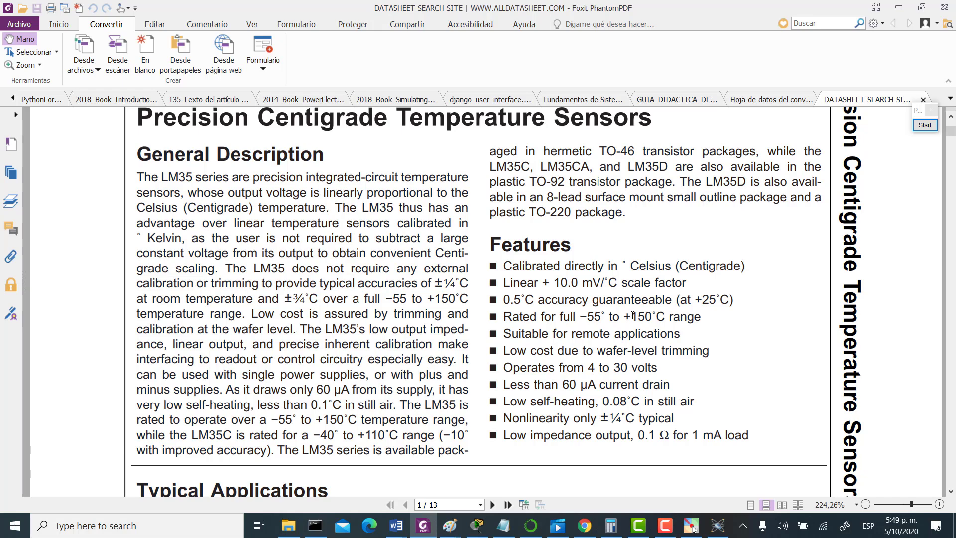
scroll(611, 329, "down", 9)
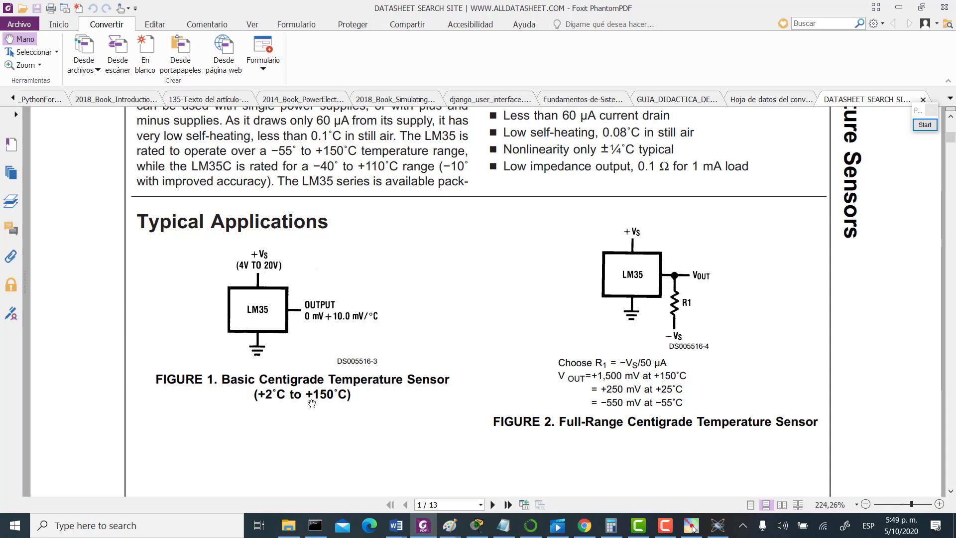
Switch back to Proteus and move the disconnected power terminal left to make room for the sensor.
left_click(717, 525)
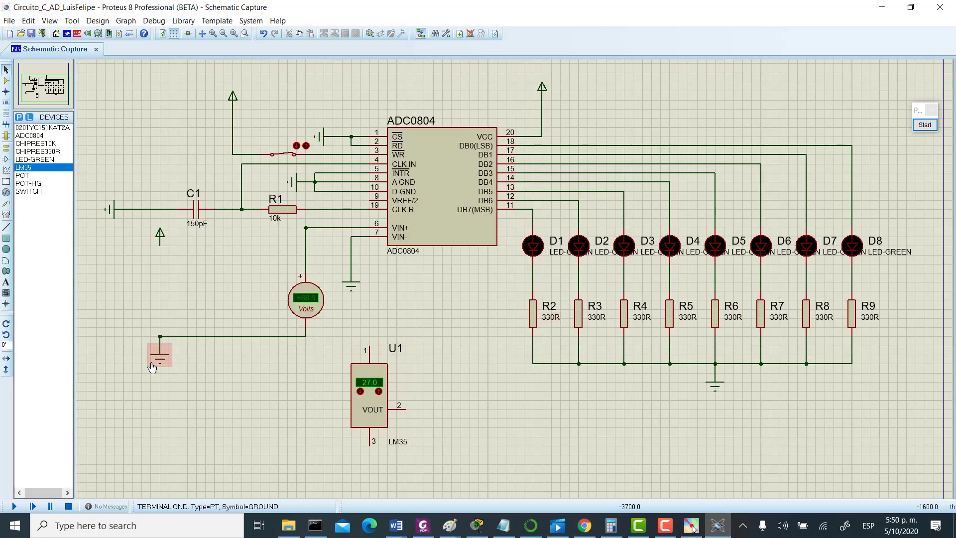
left_click(160, 236)
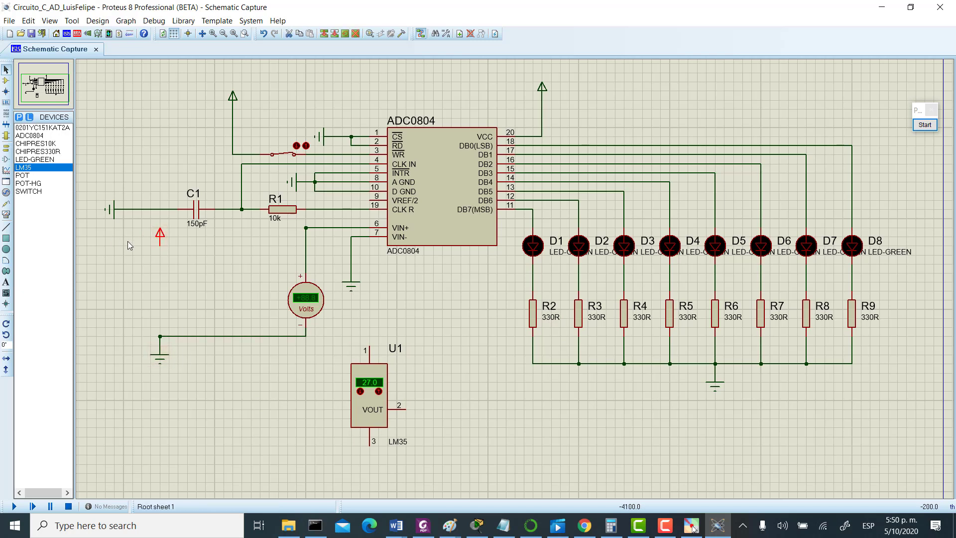
mouse_move(160, 237)
left_mouse_down()
mouse_move(87, 236)
mouse_move(150, 246)
left_mouse_up()
left_click(172, 272)
Raise the LM35 temperature to 29.0 and move the sensor into the space left of the voltmeter.
left_click(451, 391)
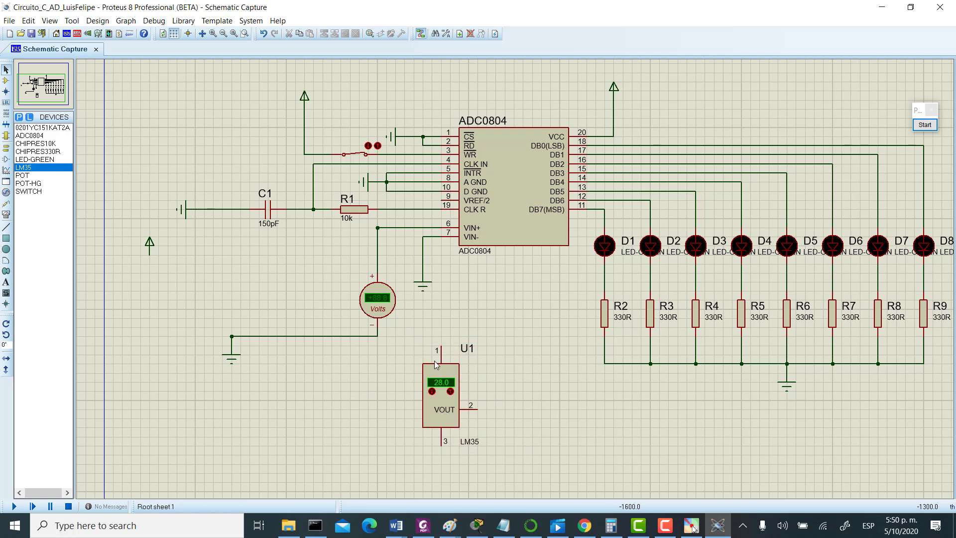
left_click(450, 392)
left_click_drag(396, 327, 514, 473)
left_click_drag(447, 402, 191, 292)
left_click(393, 463)
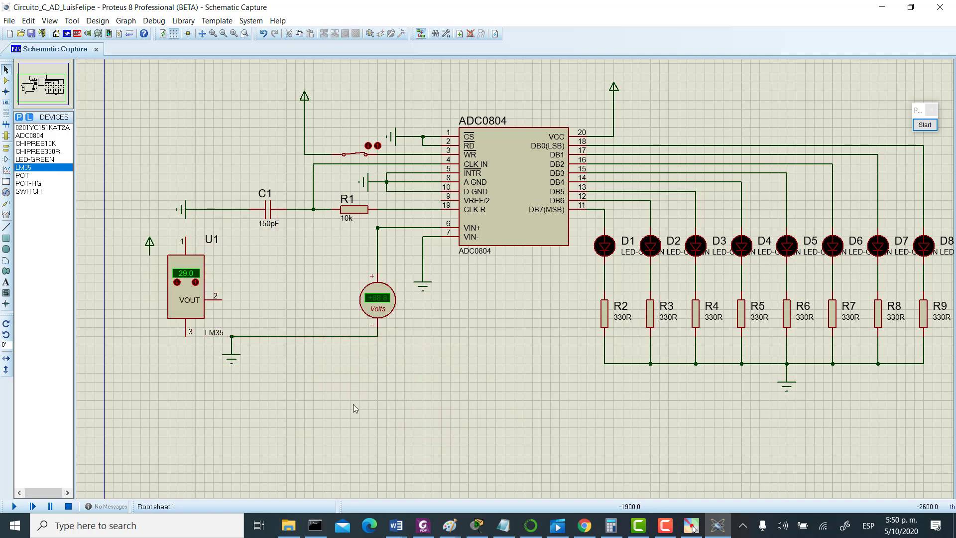
Move the power terminal above and left of the LM35 and wire it to the sensor's pin 1.
left_click(148, 246)
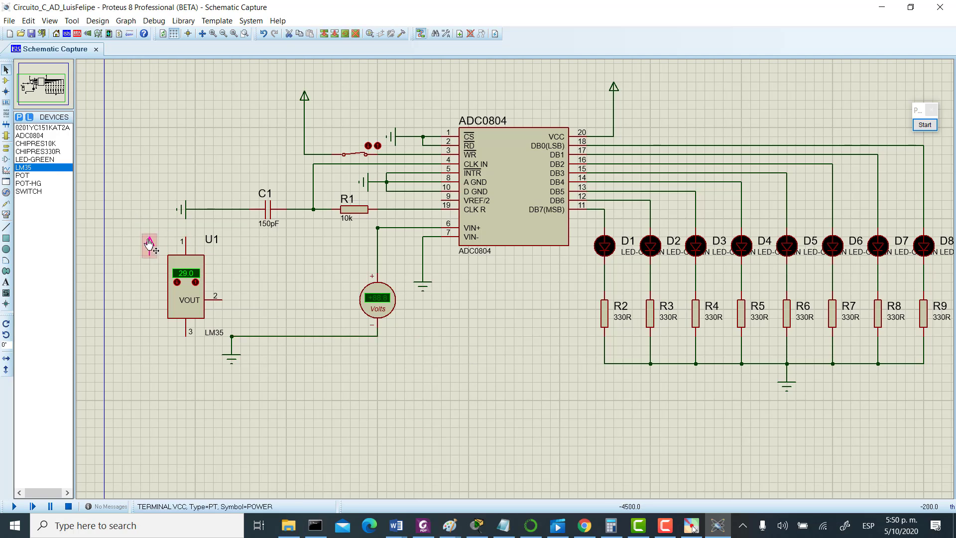
left_click_drag(150, 244, 131, 209)
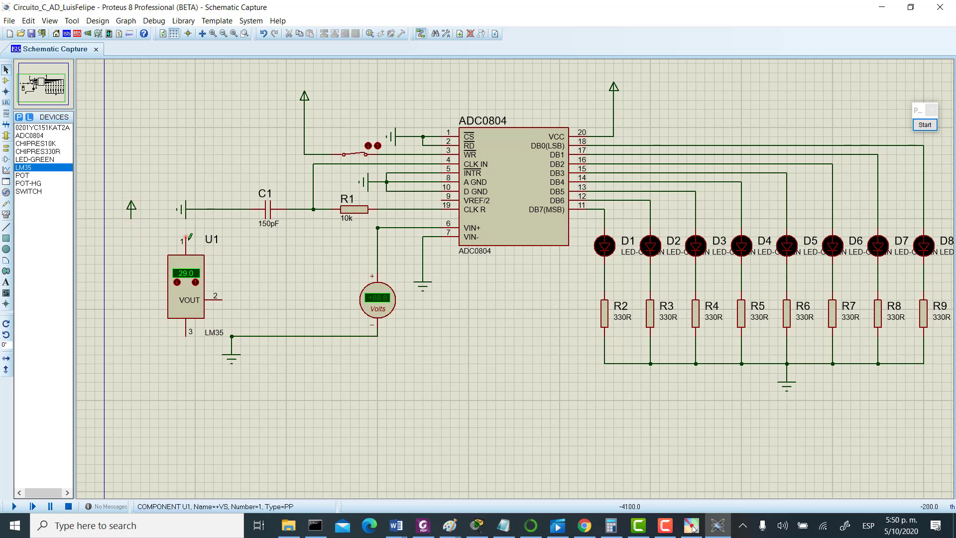
left_click(186, 237)
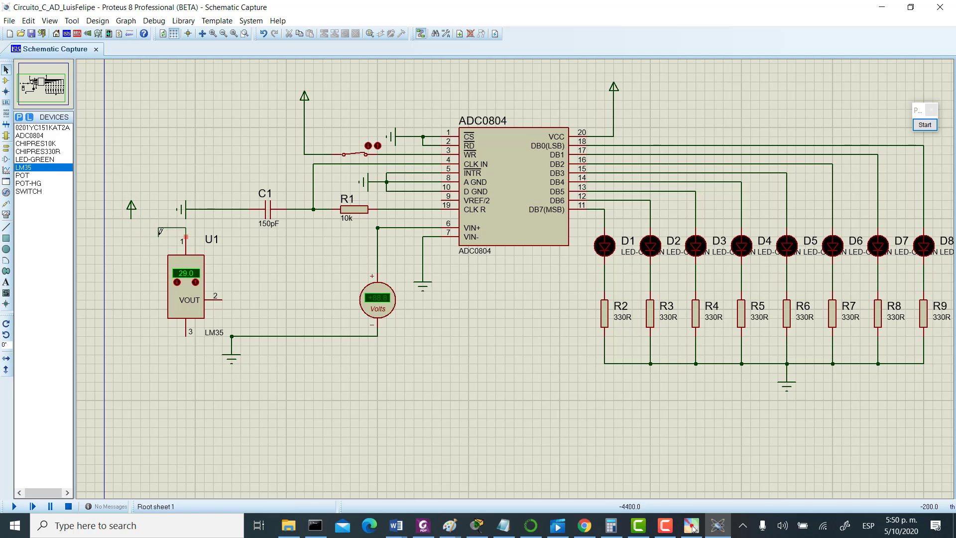
left_click(132, 215)
Remove the voltmeter's old ground wiring, move that ground terminal under the LM35 and wire it to pin 3.
left_click_drag(233, 361, 310, 368)
key("Delete")
left_click(263, 345)
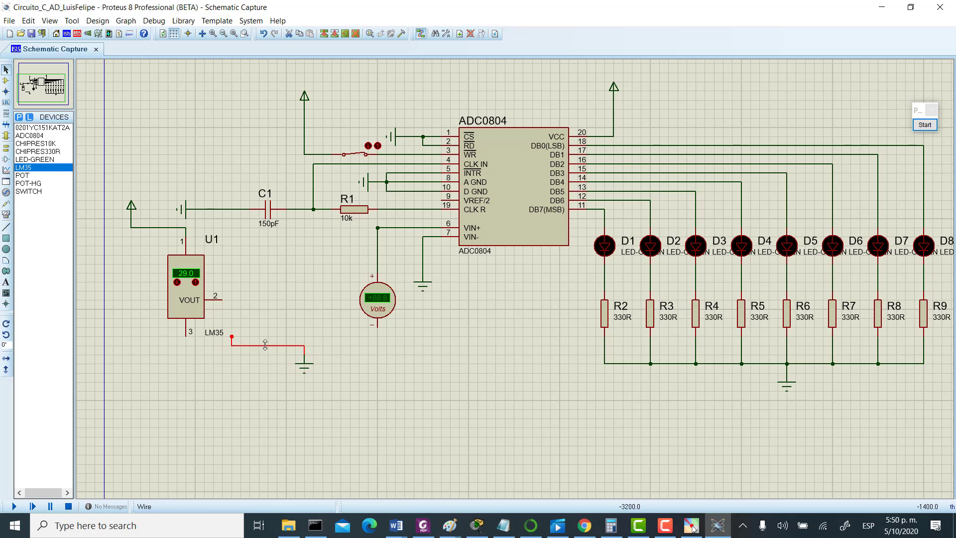
key("Delete")
left_click(304, 364)
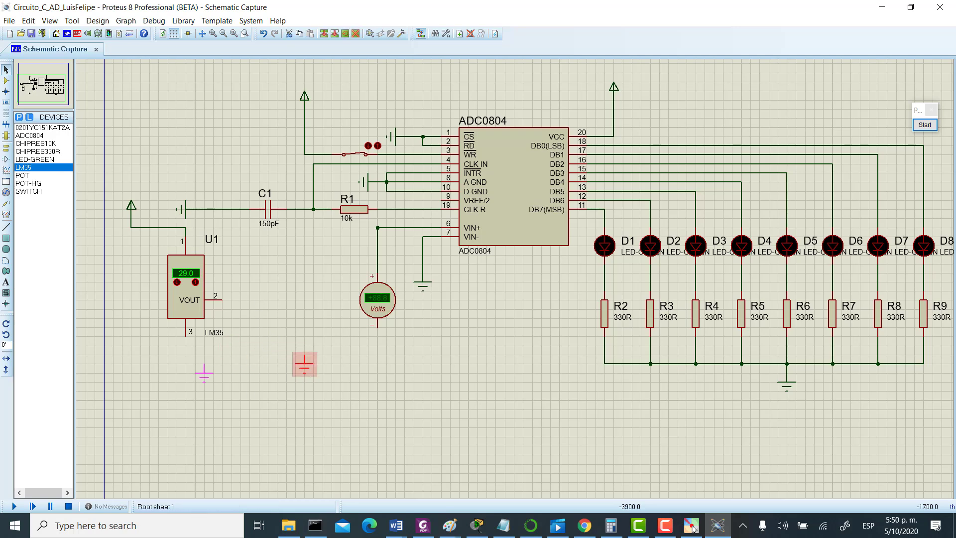
left_click_drag(304, 365, 186, 380)
left_click(190, 355)
left_click(186, 372)
left_click(186, 336)
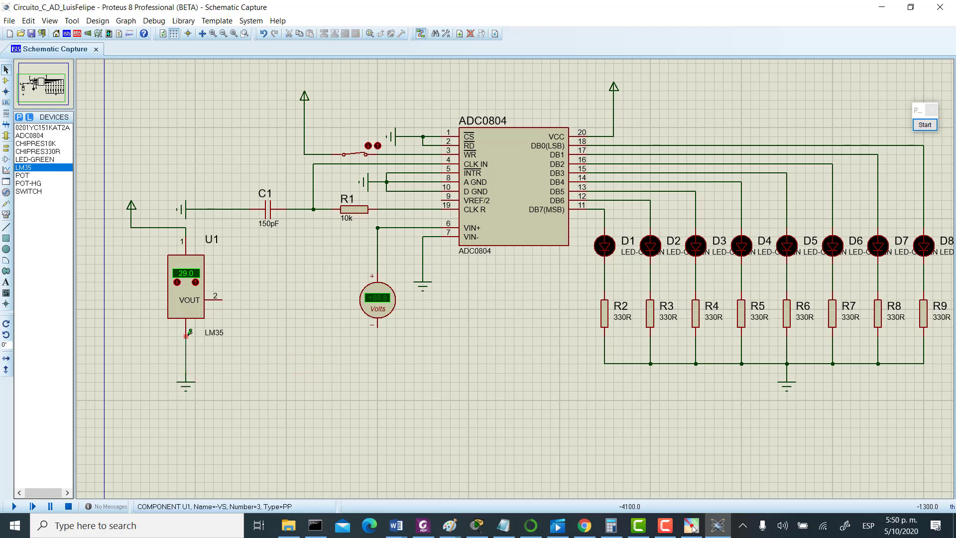
Wire the voltmeter's negative terminal to the LM35 ground line and the LM35's VOUT to the VIN+ node.
left_click(378, 326)
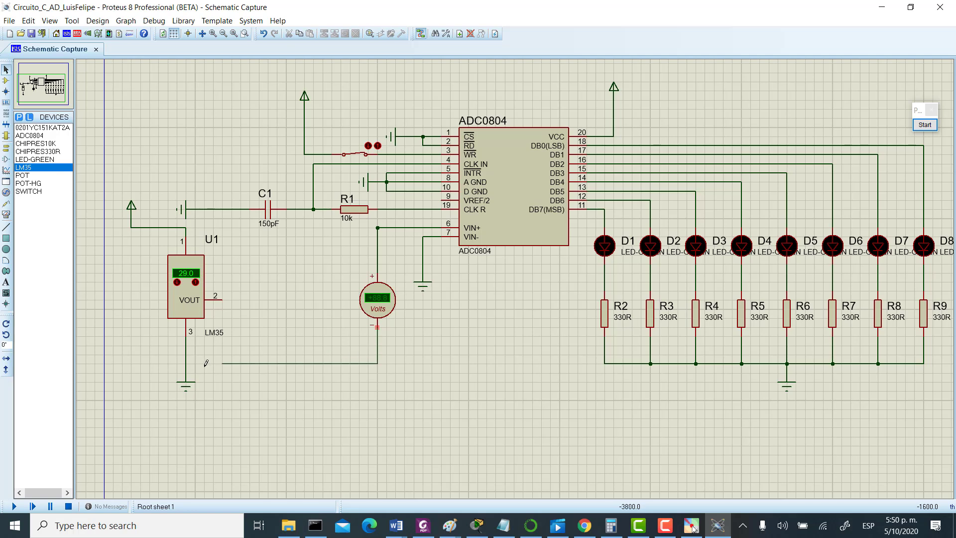
left_click(186, 363)
left_click(222, 299)
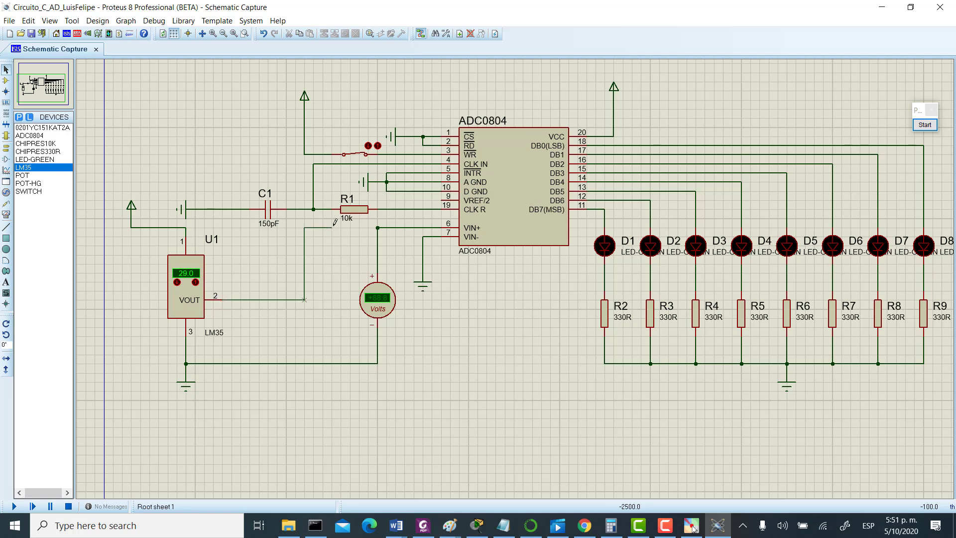
left_click(377, 228)
Check the LM35 output scale in the datasheet, and simulate the Proteus circuit with the WR switch toggled to trigger a conversion.
left_click(423, 525)
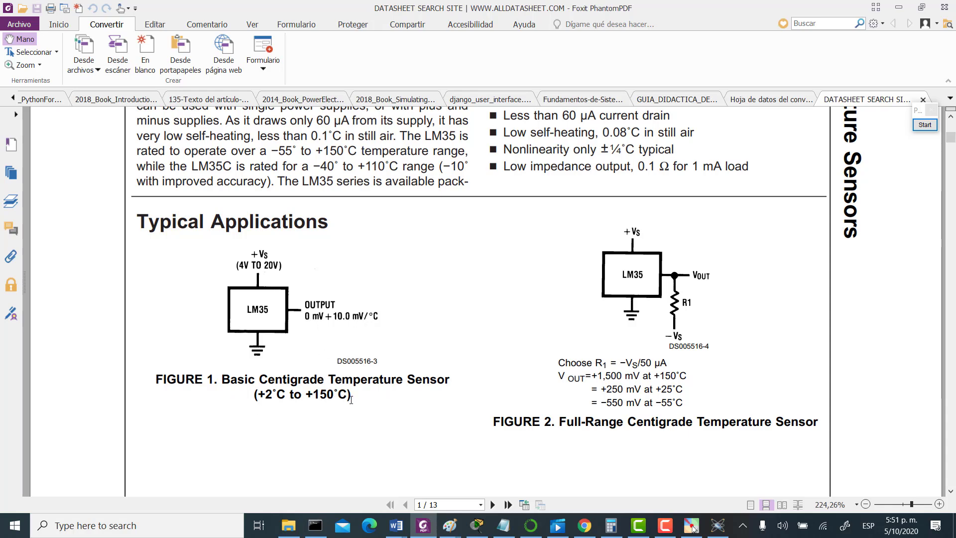
left_click(717, 531)
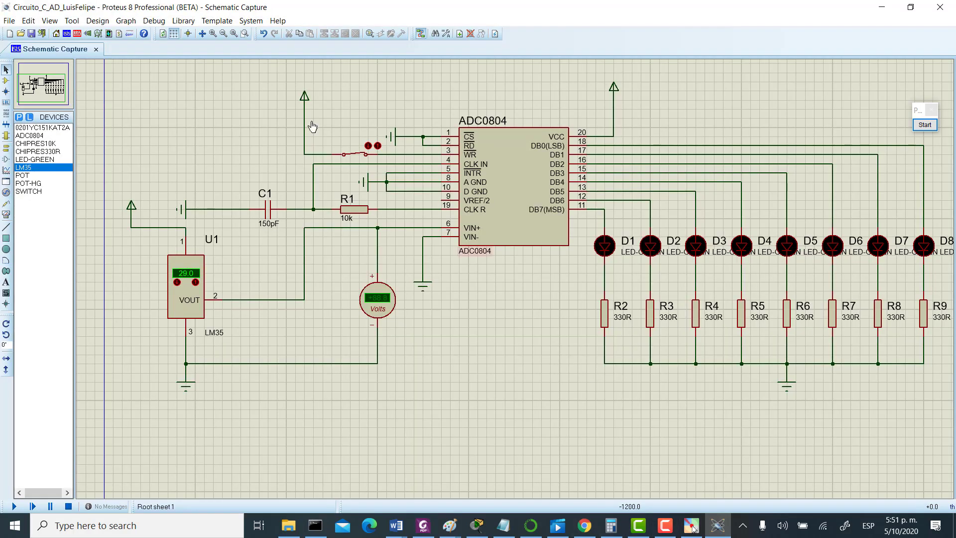
left_click(14, 506)
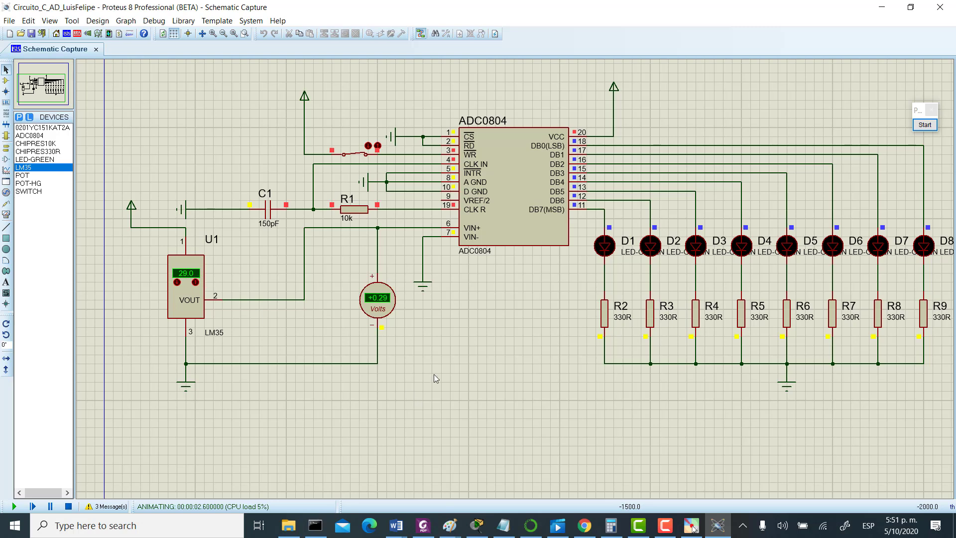
left_click(354, 153)
left_click(355, 152)
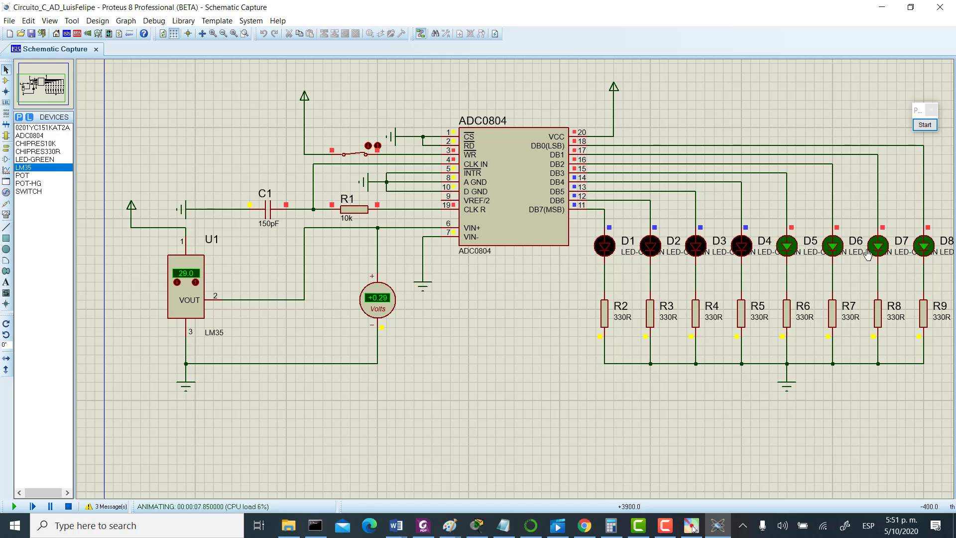
Switch to the Word workshop document and add the heading "CON SENSOR DE TEMPERATURA LM35" below the last equation.
left_click(403, 527)
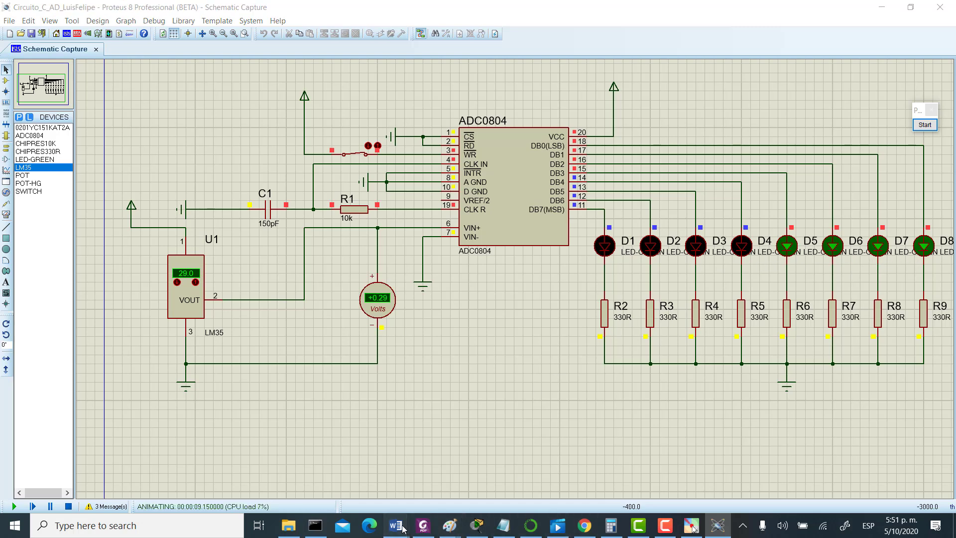
left_click(707, 475)
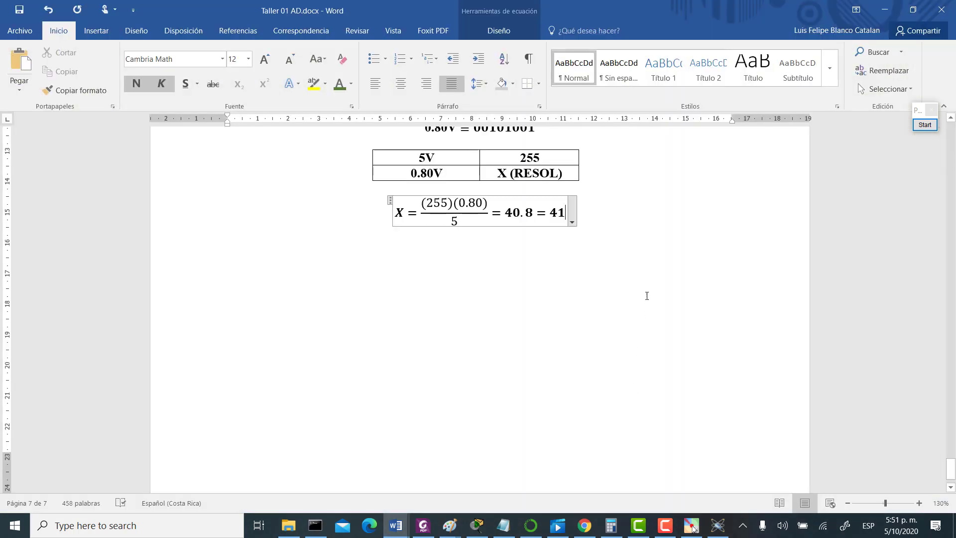
left_click(652, 249)
type("CON S")
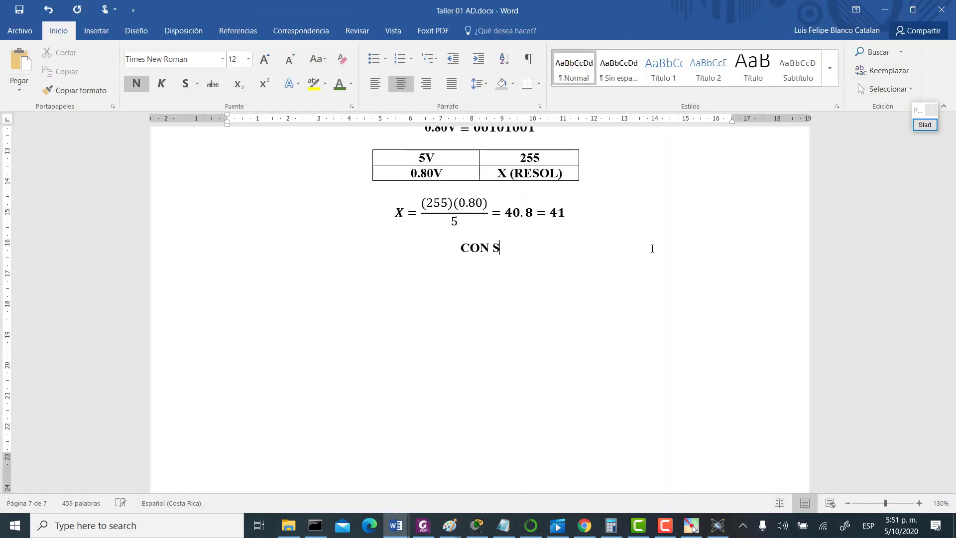
type("ENSOR DE TEM")
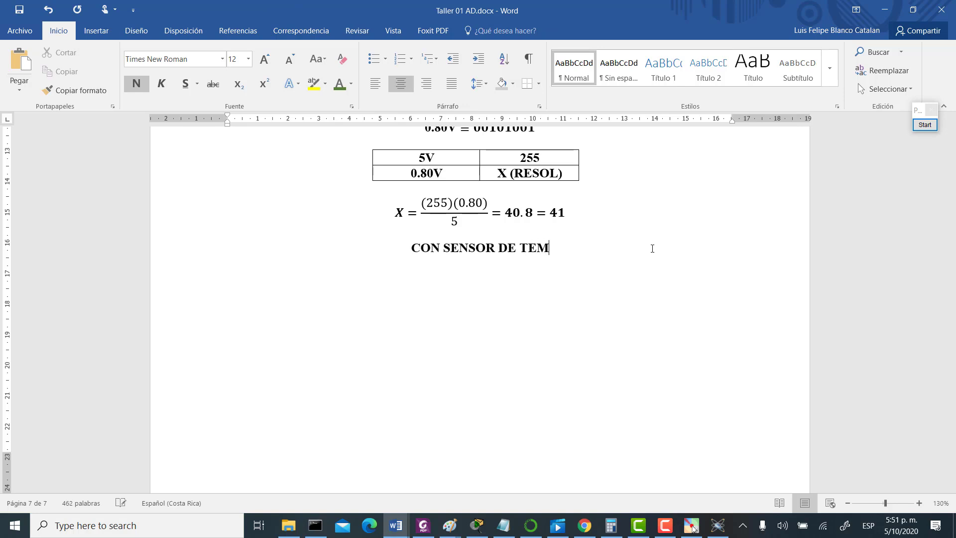
type("PERATURA ")
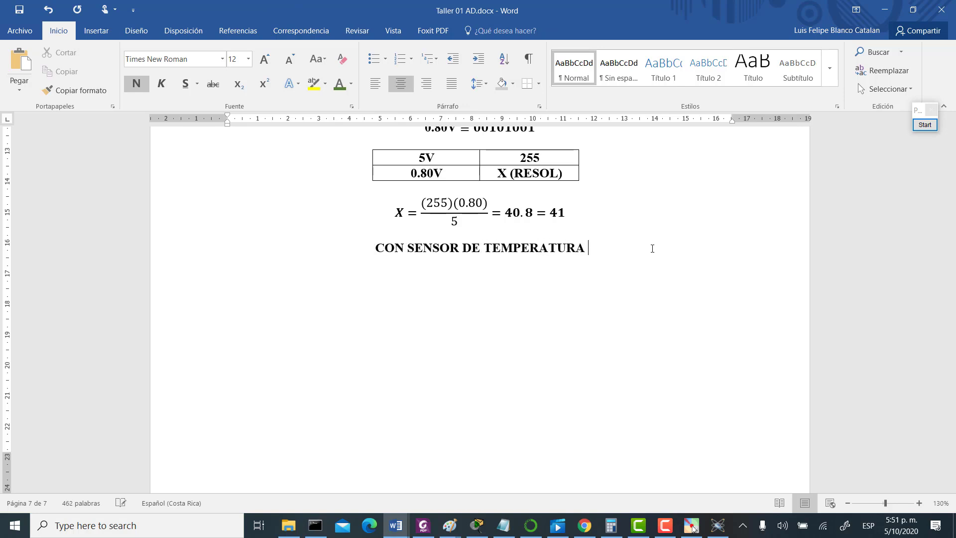
type("LM35")
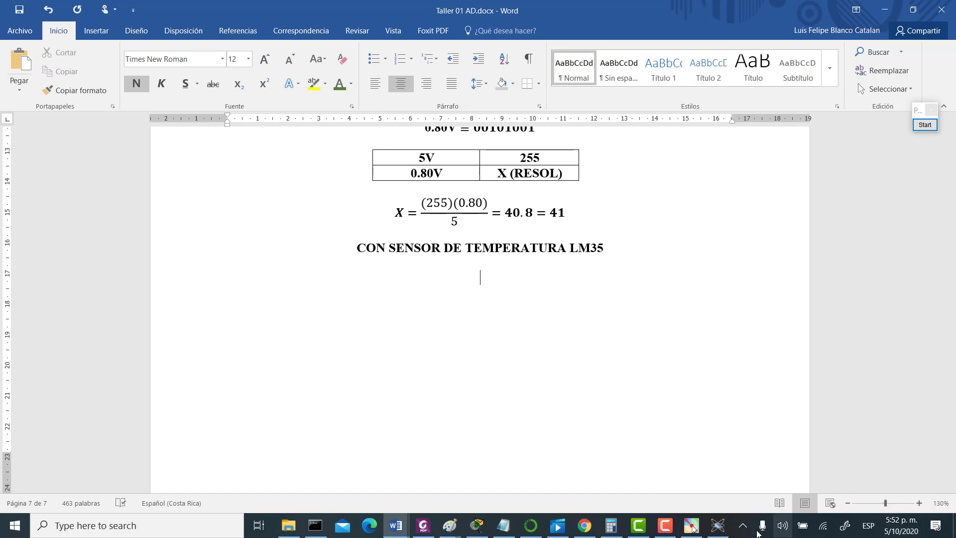
Switch to Proteus, stop the running circuit simulation, and return to the Word workshop document.
left_click(717, 526)
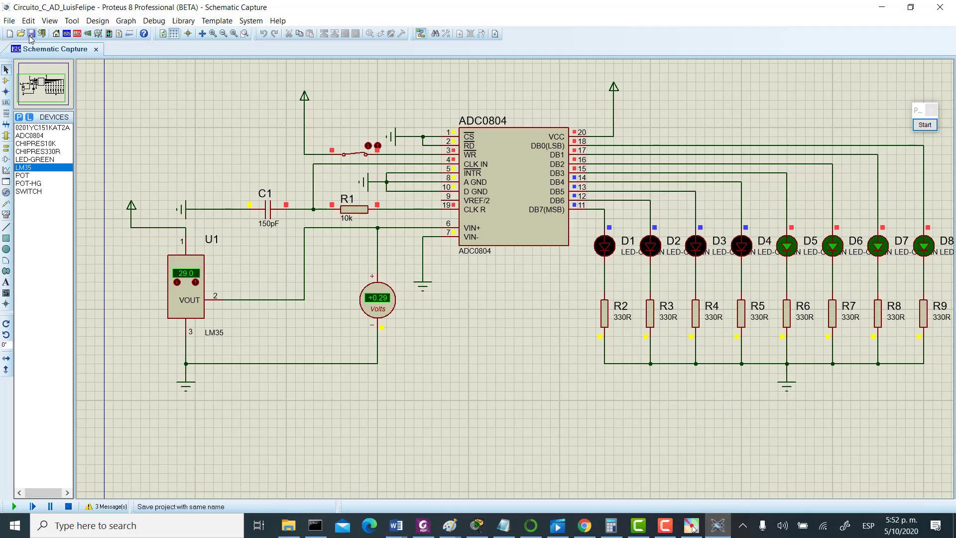
left_click(68, 507)
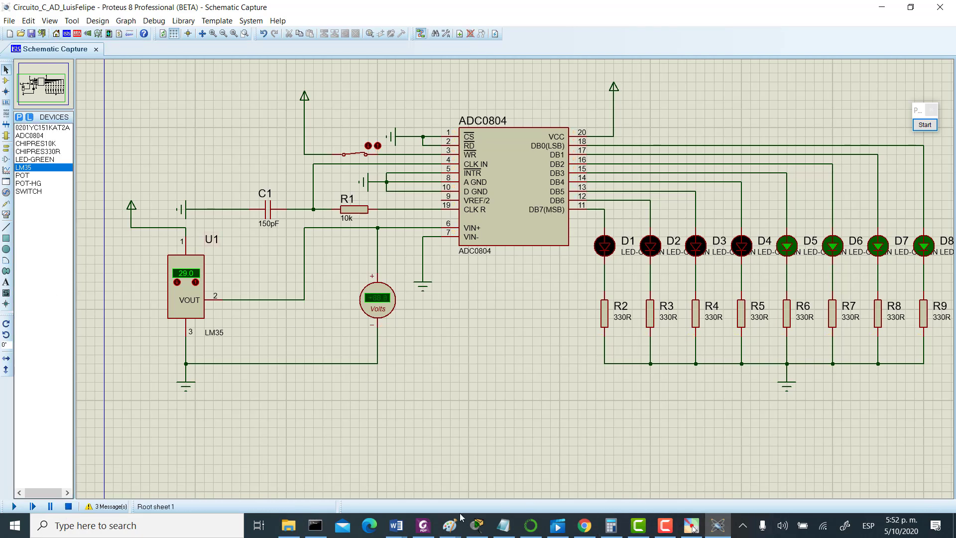
left_click(399, 528)
left_click(741, 490)
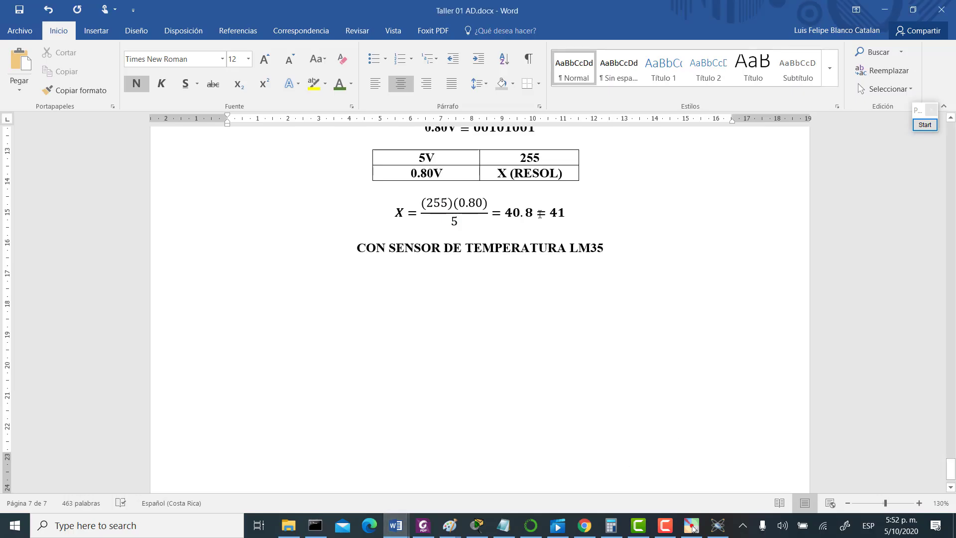
Justify the line below the LM35 heading and write "A una temperatura de 29" in sentence case.
left_click(453, 85)
type("a UNA TEMPE")
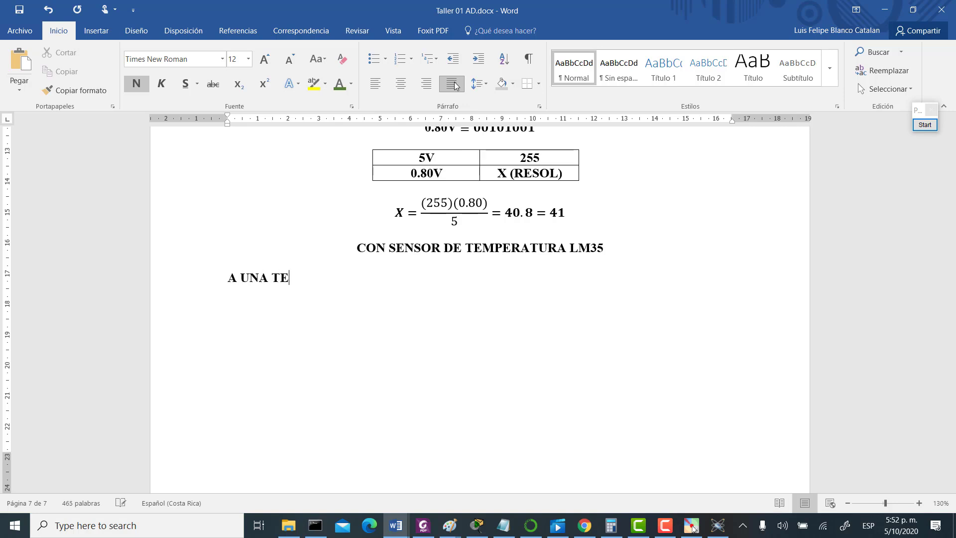
type("RATURA DE")
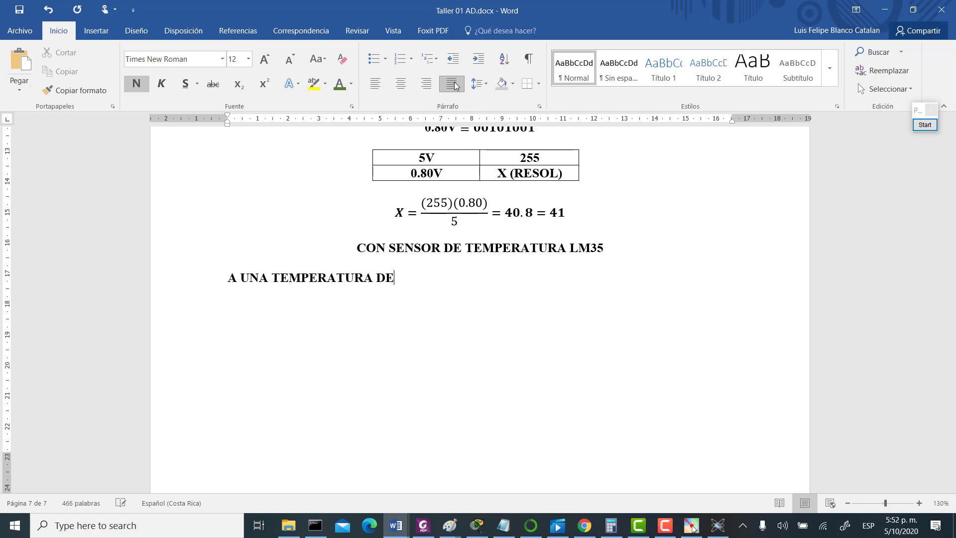
key("BackSpace")
key("BackSpace")
key("BackSpace")
key("BackSpace")
key("BackSpace")
key("BackSpace")
key("BackSpace")
key("BackSpace")
key("BackSpace")
key("BackSpace")
key("BackSpace")
key("BackSpace")
key("BackSpace")
key("BackSpace")
key("BackSpace")
key("BackSpace")
key("BackSpace")
key("BackSpace")
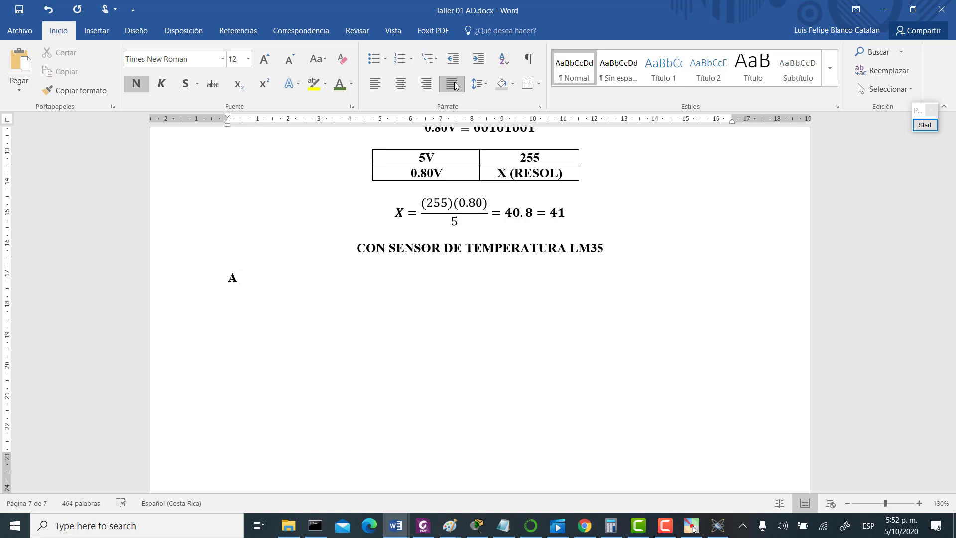
type("una rtem")
key("BackSpace")
key("BackSpace")
key("BackSpace")
type("temperatura")
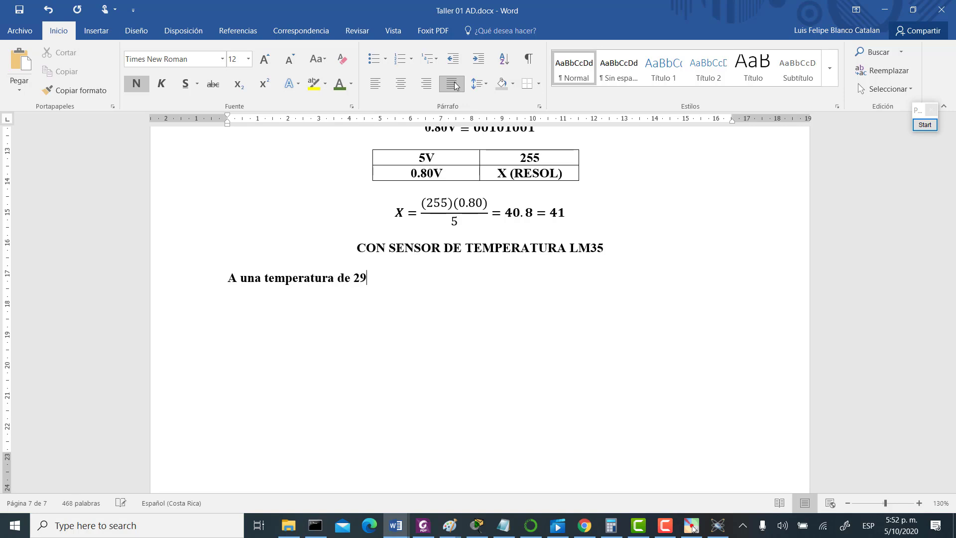
type(" de 29")
Insert a degree symbol after 29 and continue with "C, equivale en ua resolución de 8 bits de aproximaciones sucesivas,".
left_click(96, 30)
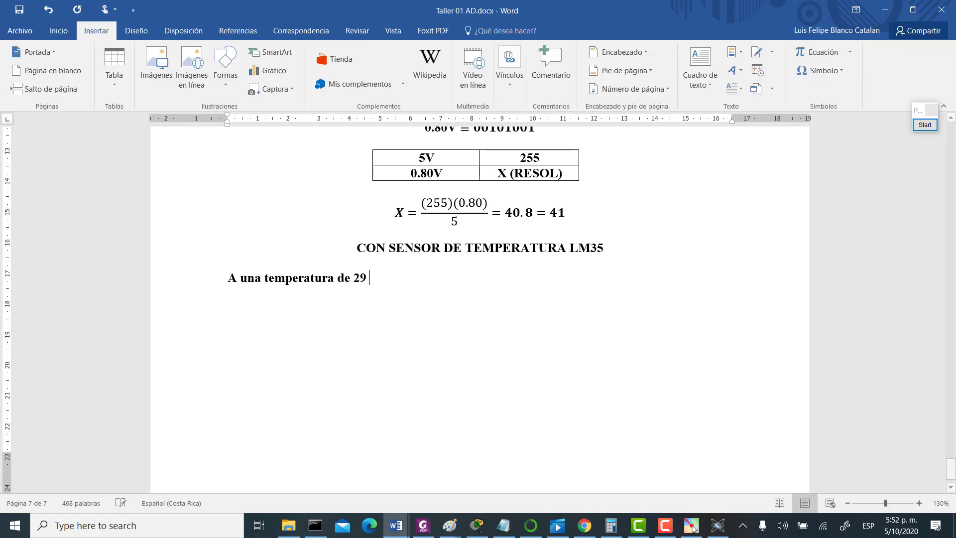
left_click(826, 68)
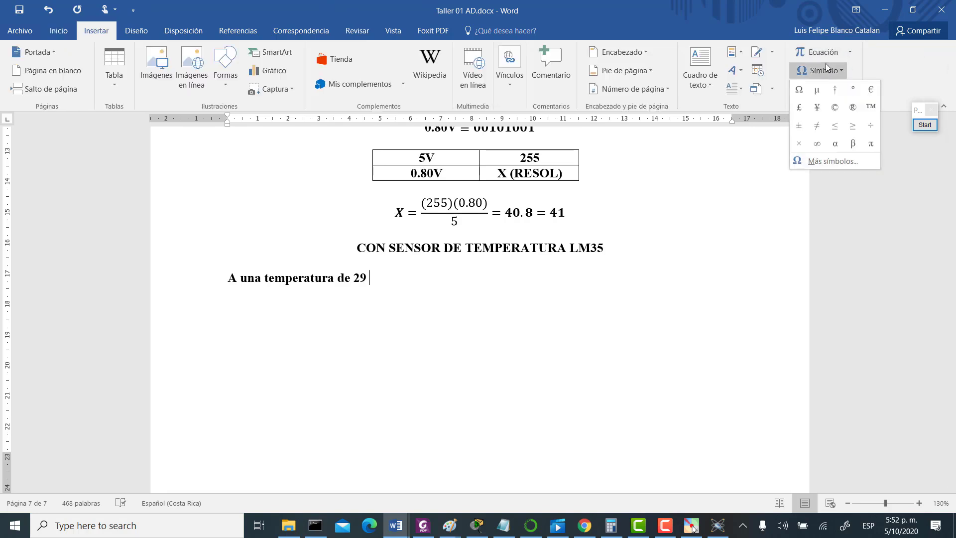
left_click(852, 89)
type("C, equivale en ua  ")
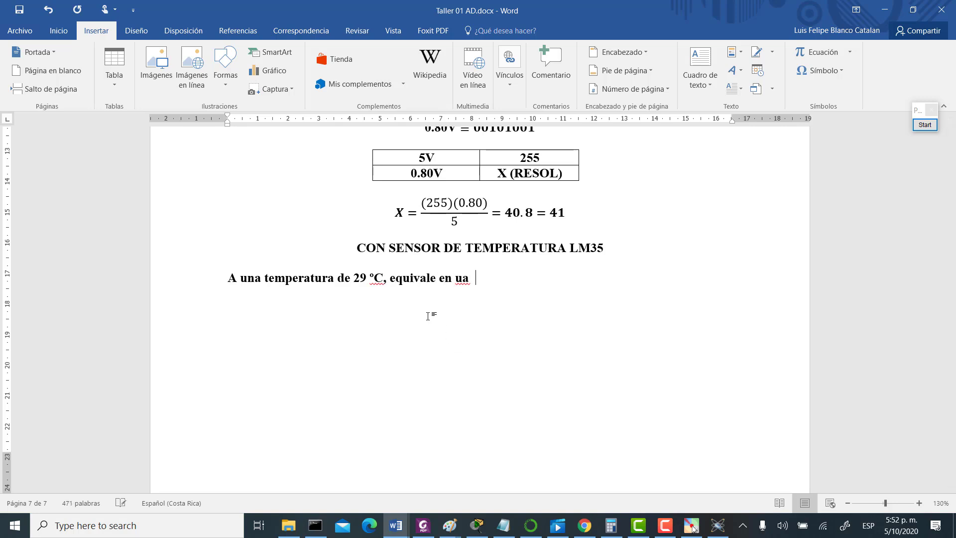
type("resolución de")
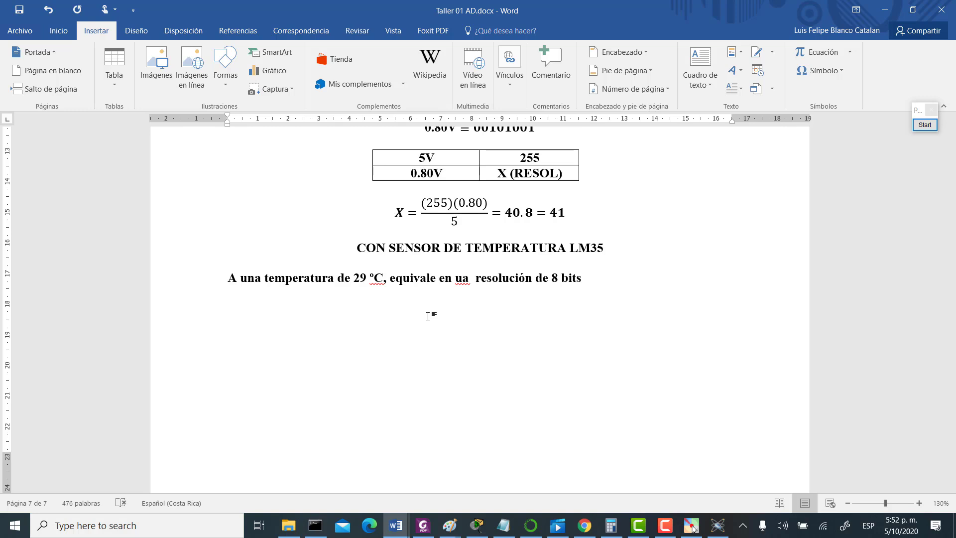
type("8 bits de aproximaciones ")
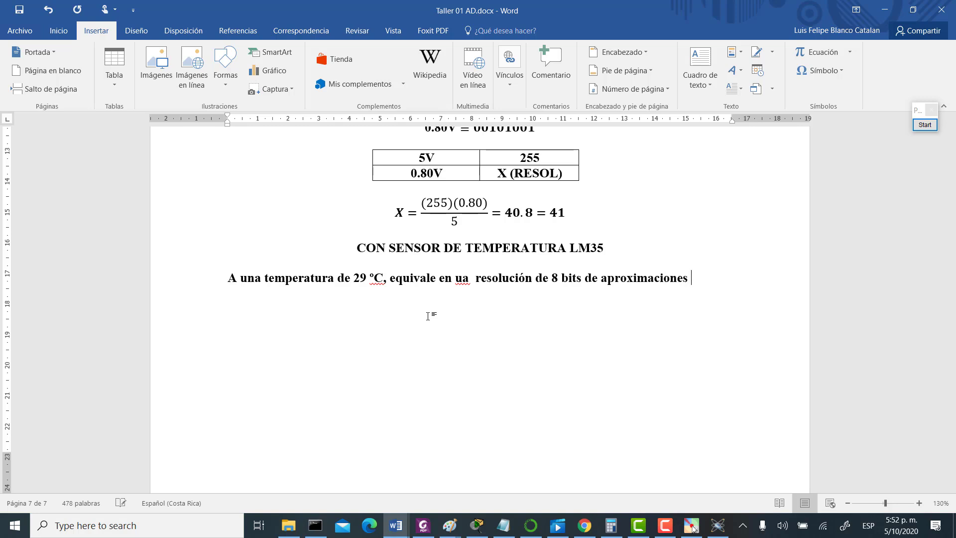
type("sucesivas,")
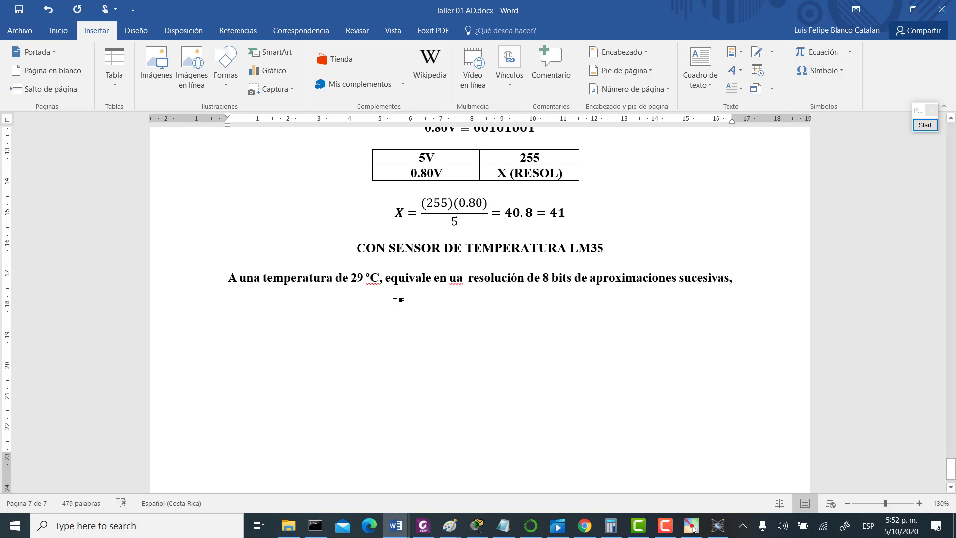
Ignore all spelling flags on "ºC" and correct the misspelled "ua" to "una".
right_click(375, 279)
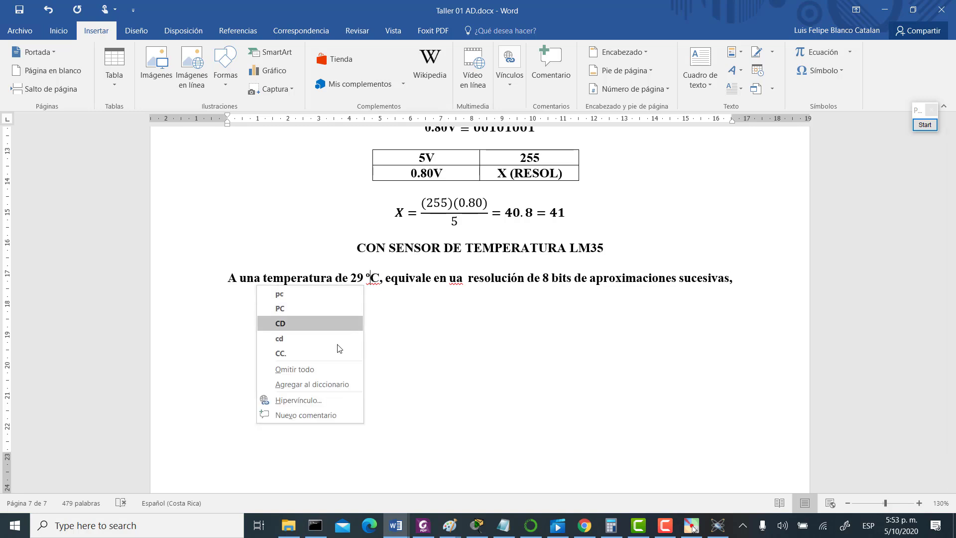
left_click(342, 369)
right_click(458, 277)
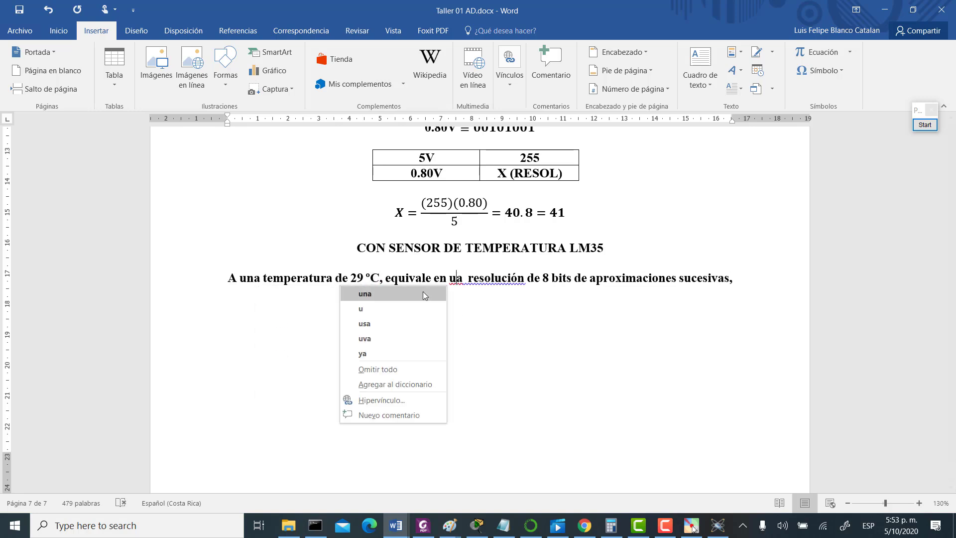
left_click(438, 293)
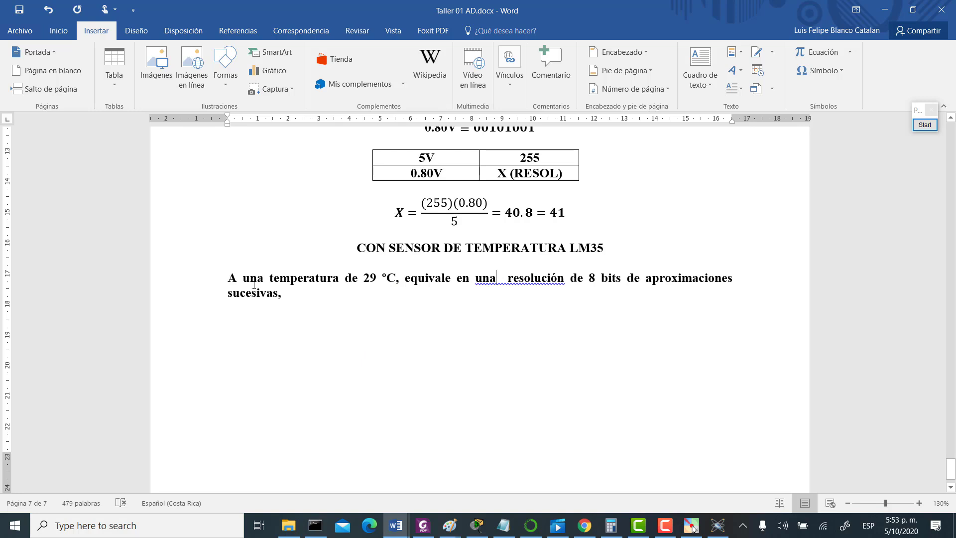
Remove the bold formatting from the whole temperature paragraph under the LM35 heading.
triple_click(230, 277)
left_click(66, 38)
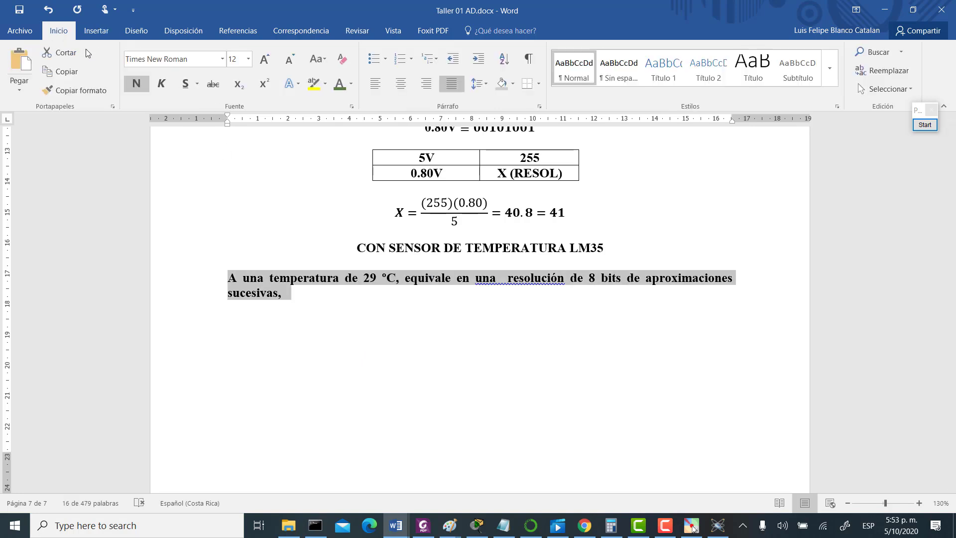
left_click(136, 83)
left_click(466, 338)
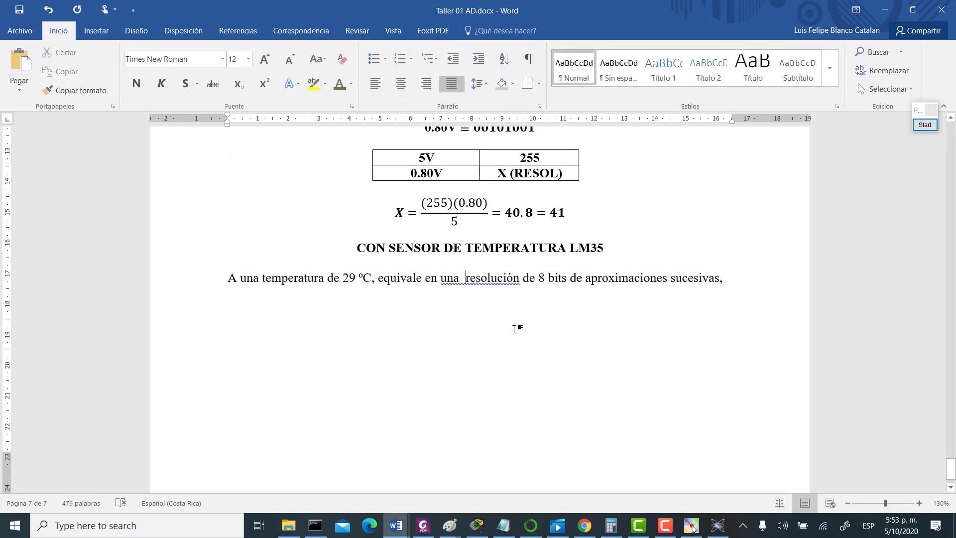
Correct the double space before "resolución" and replace the sentence's final comma with "de:", starting a new line below.
right_click(465, 282)
left_click(442, 292)
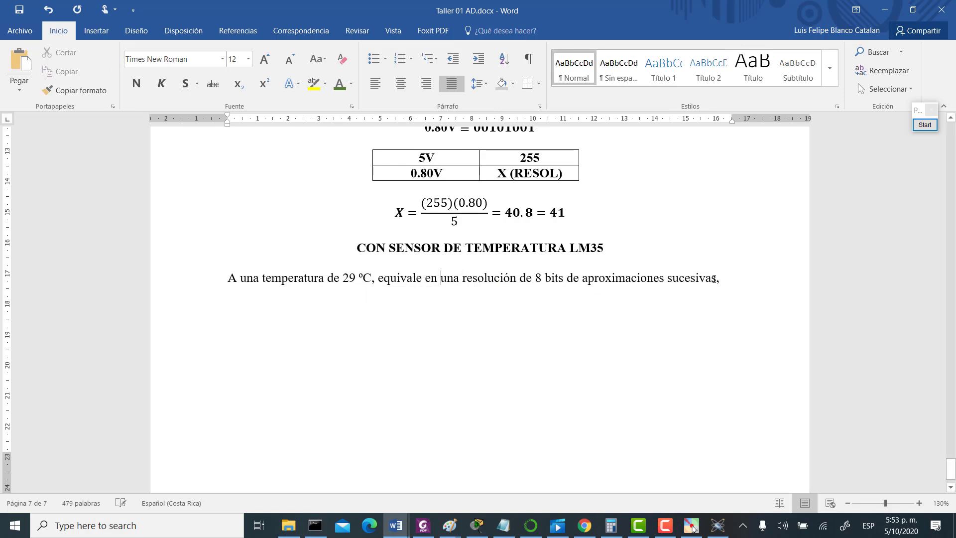
key("BackSpace")
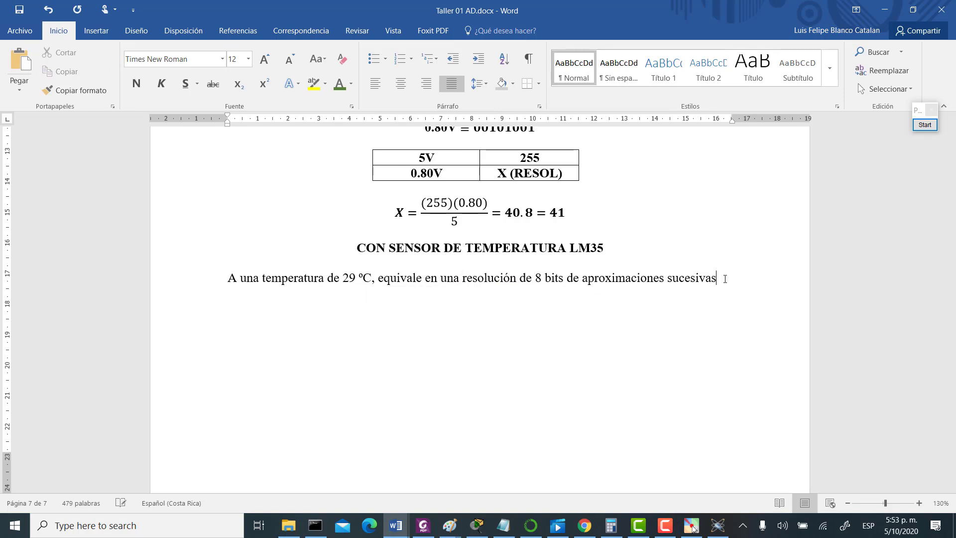
type("de:")
key("Return")
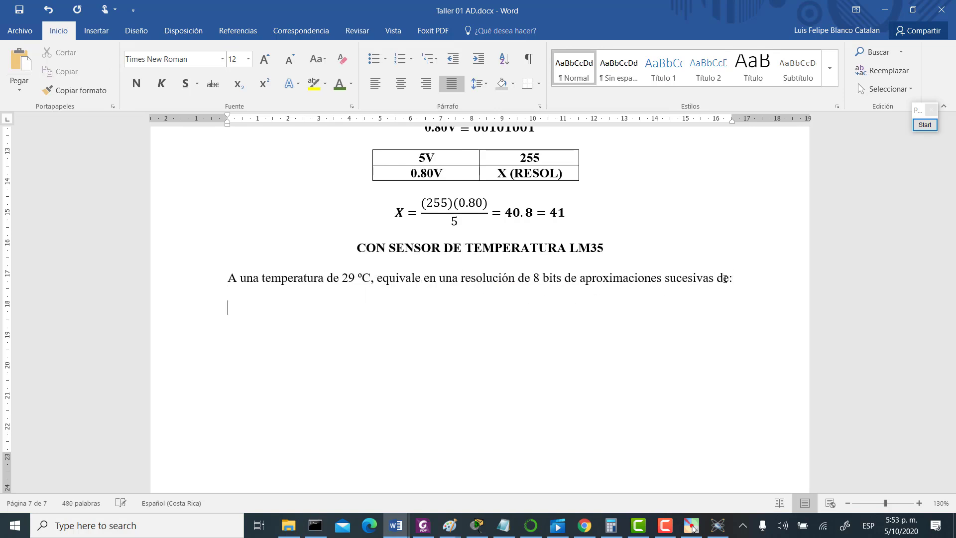
Add the centred line "T≡00001111" under the sentence, inserting the identity symbol ≡ as an equation.
left_click(401, 84)
type("T")
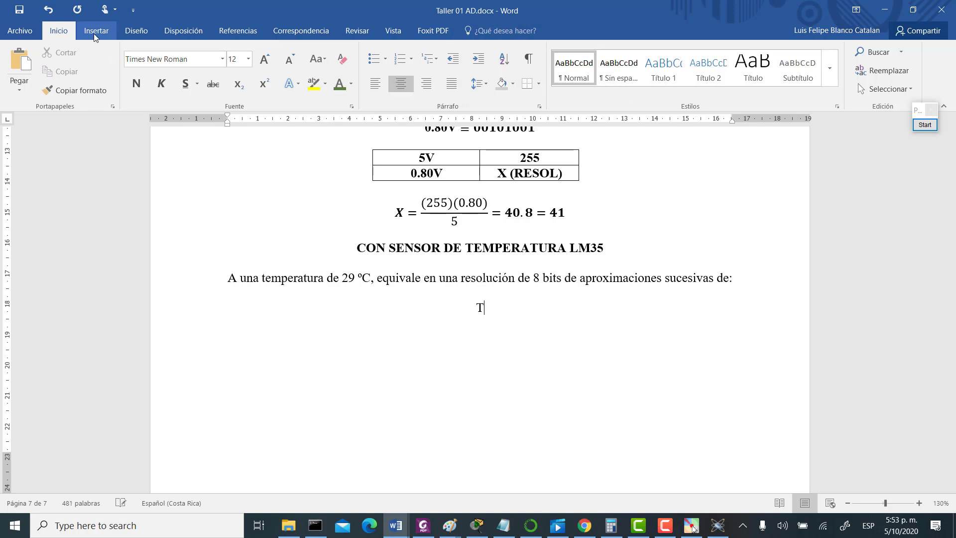
left_click(95, 31)
left_click(816, 54)
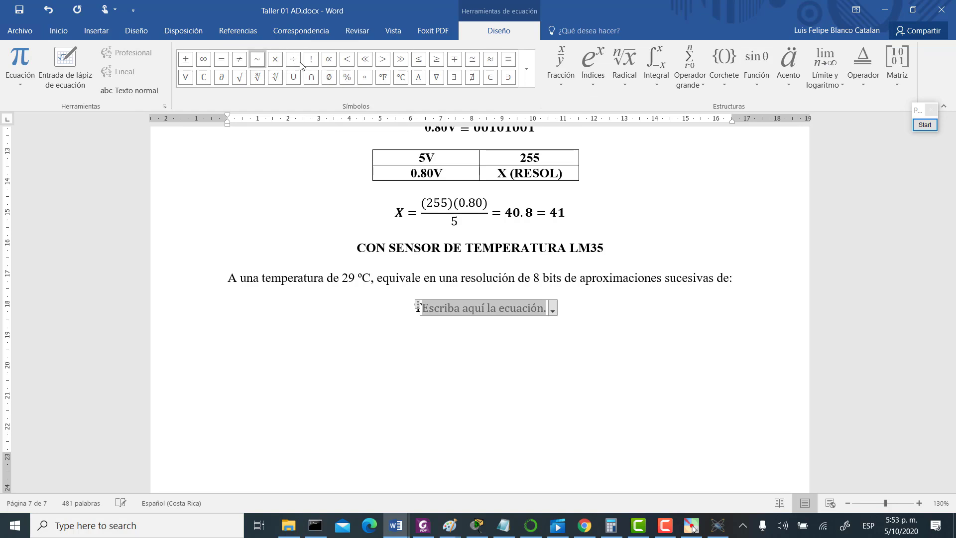
left_click(508, 59)
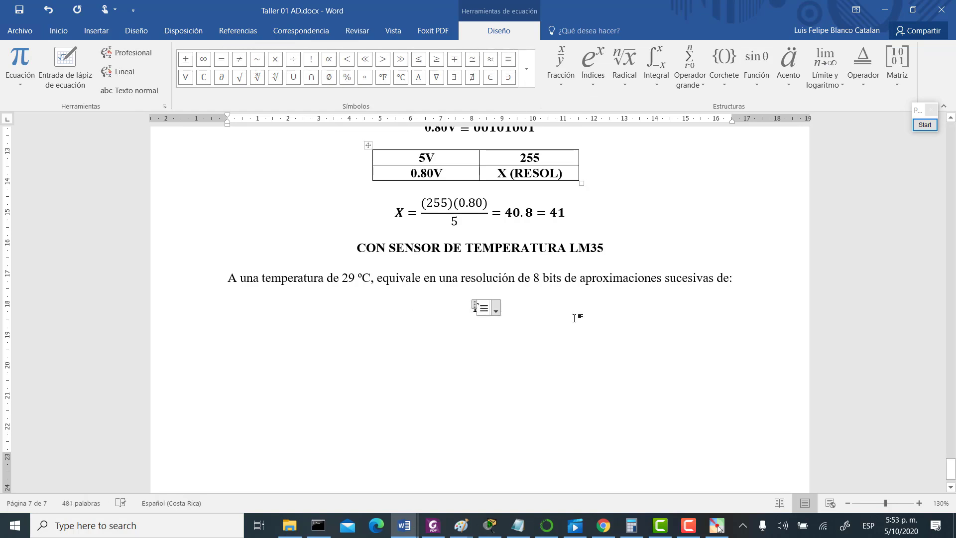
left_click(510, 315)
type("0")
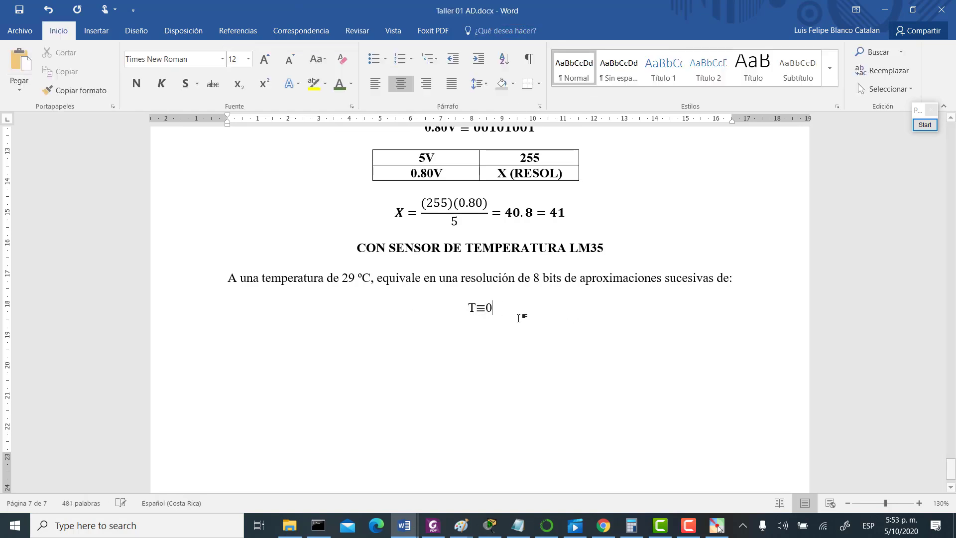
type("0001111")
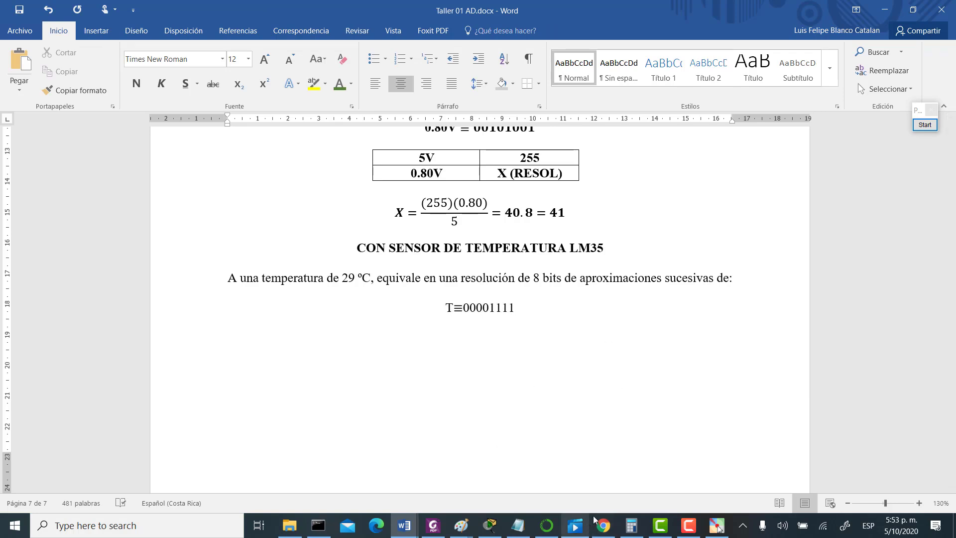
Clear the Windows calculator in Programmer mode and enter binary 1111 to check its decimal equivalent.
left_click(631, 525)
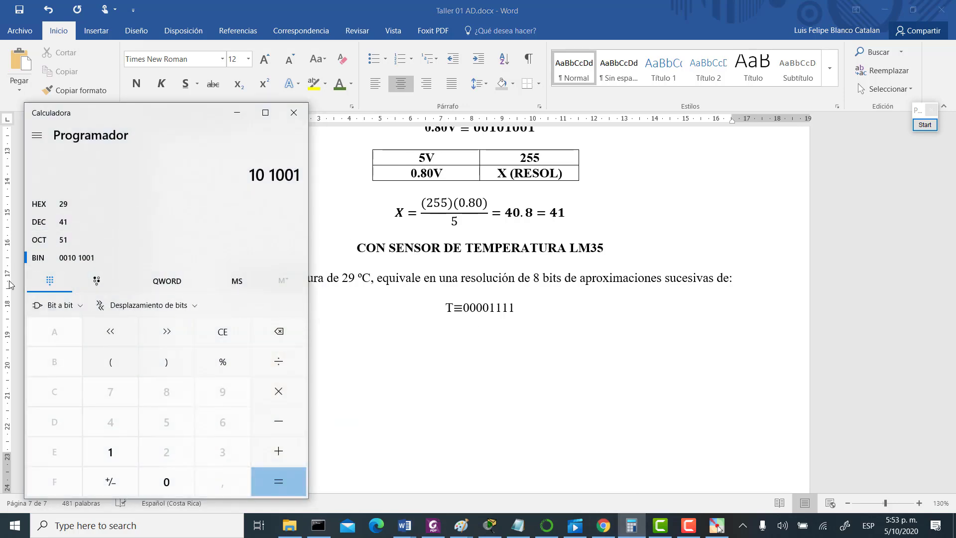
left_click(232, 336)
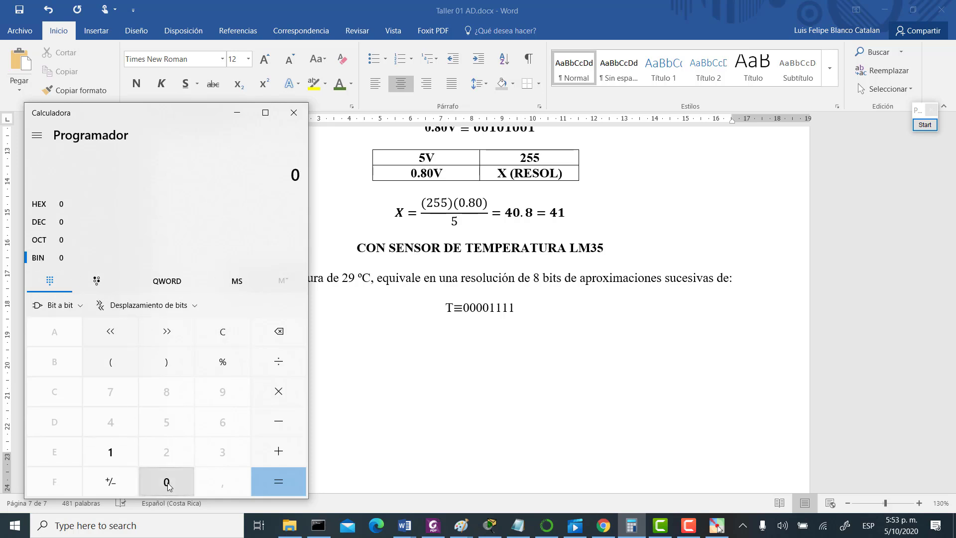
left_click(108, 459)
left_click(109, 458)
left_click(109, 458)
left_click(110, 457)
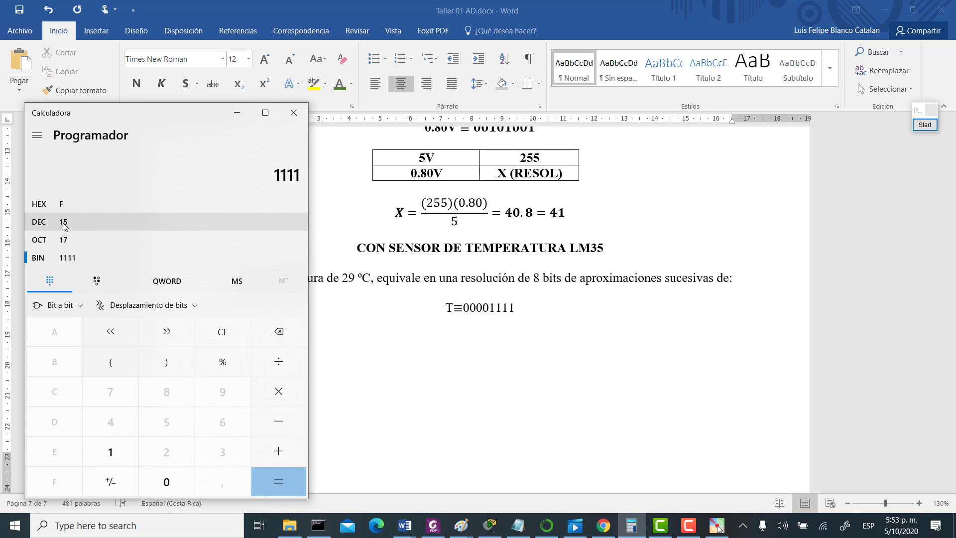
Append "=15" to the centred "T≡00001111" line under the LM35 sentence.
left_click(519, 310)
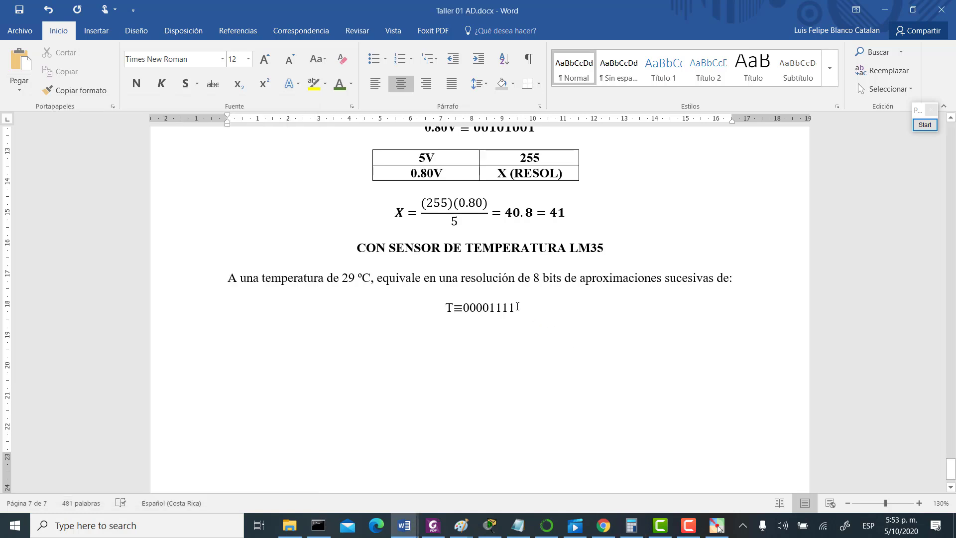
type("=15")
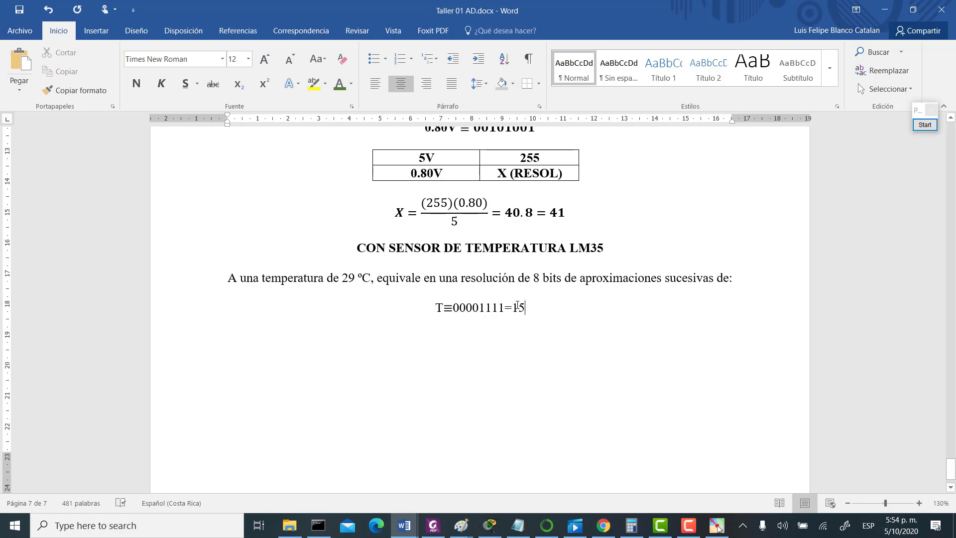
left_click(688, 526)
left_click(861, 450)
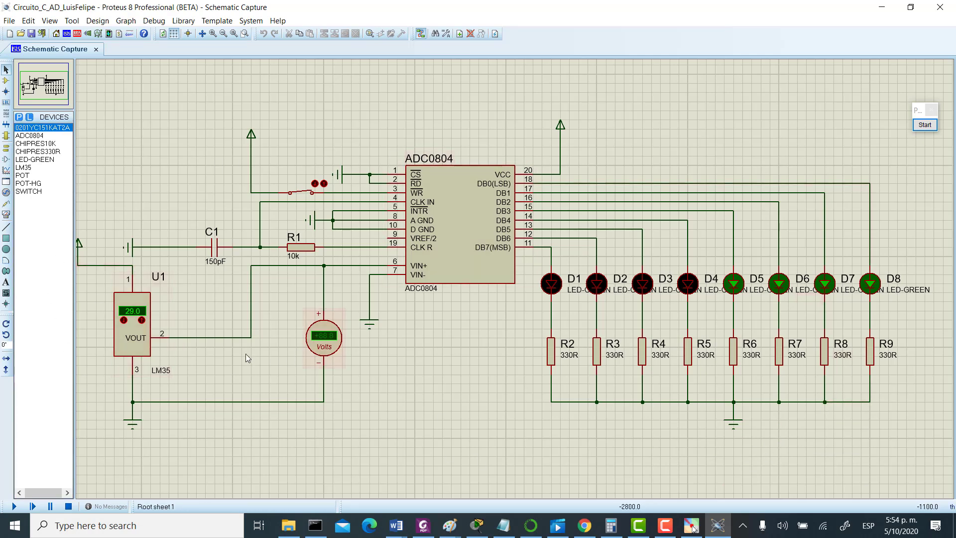
Simulate a conversion at 5 °C by lowering the LM35, running the circuit with the WR switch open and closing that switch.
left_click(124, 320)
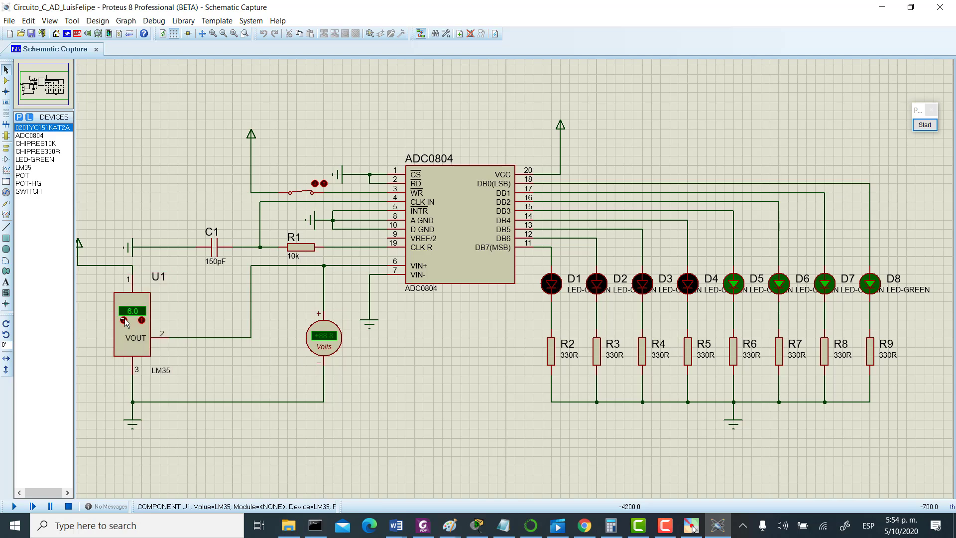
left_click(301, 191)
left_click(301, 190)
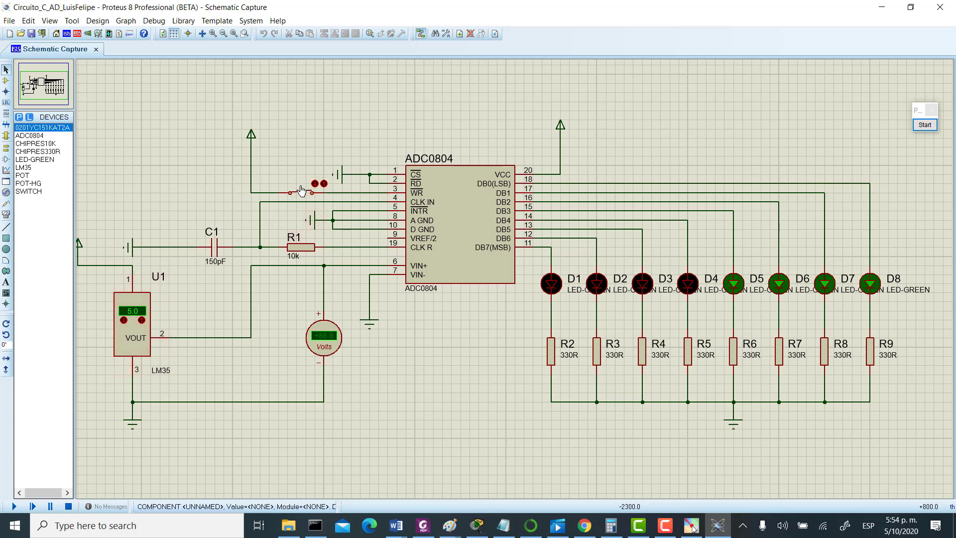
left_click(301, 190)
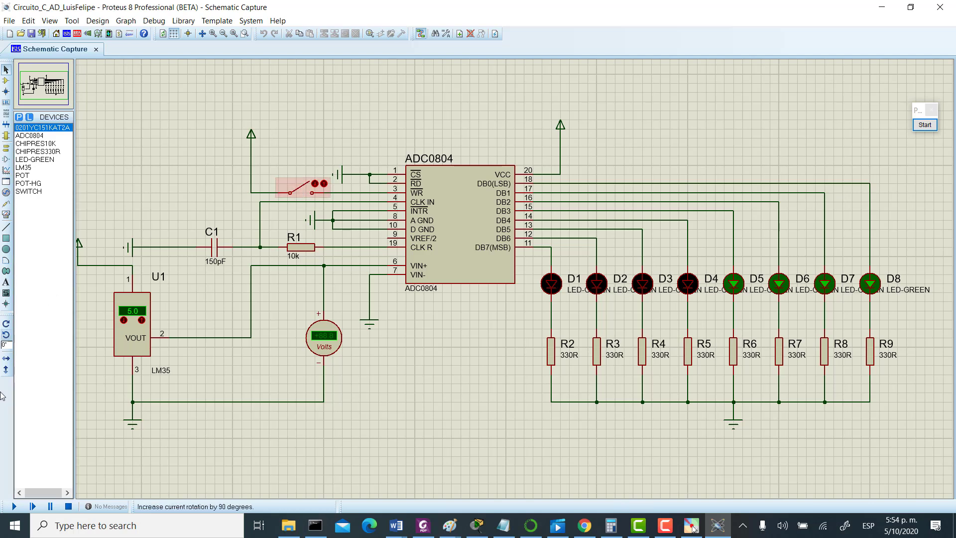
left_click(14, 506)
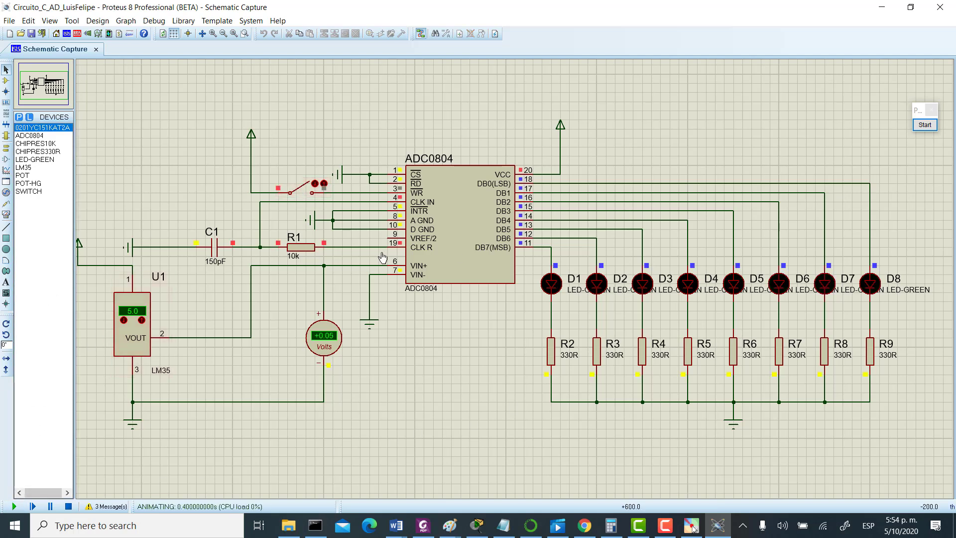
left_click(302, 190)
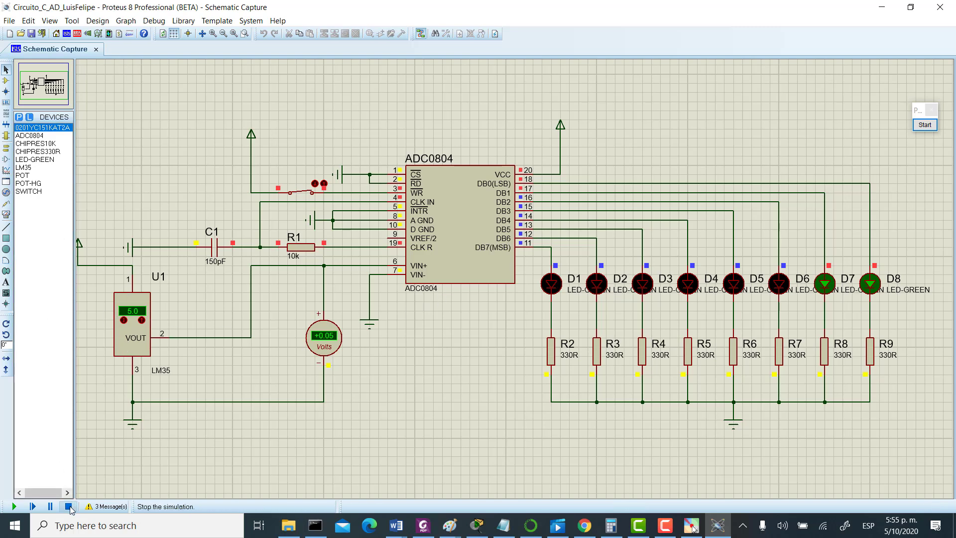
Open the WR switch, raise the LM35 to 25 °C and close the switch again to convert the new temperature.
left_click(299, 204)
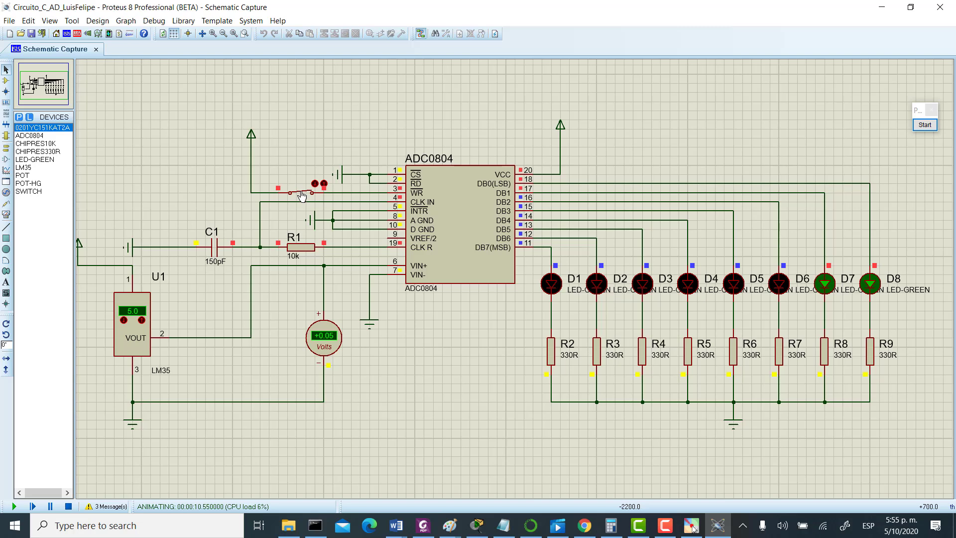
left_click(141, 319)
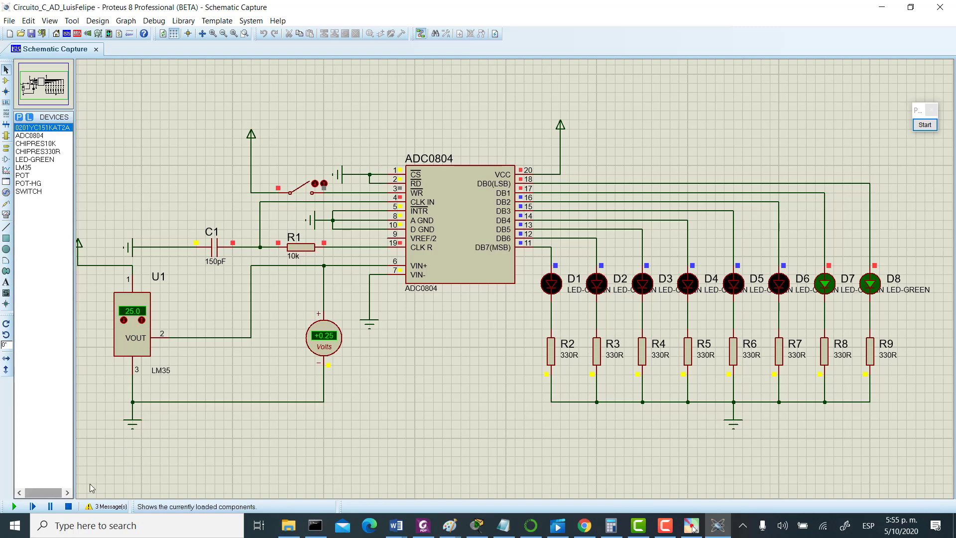
left_click(301, 192)
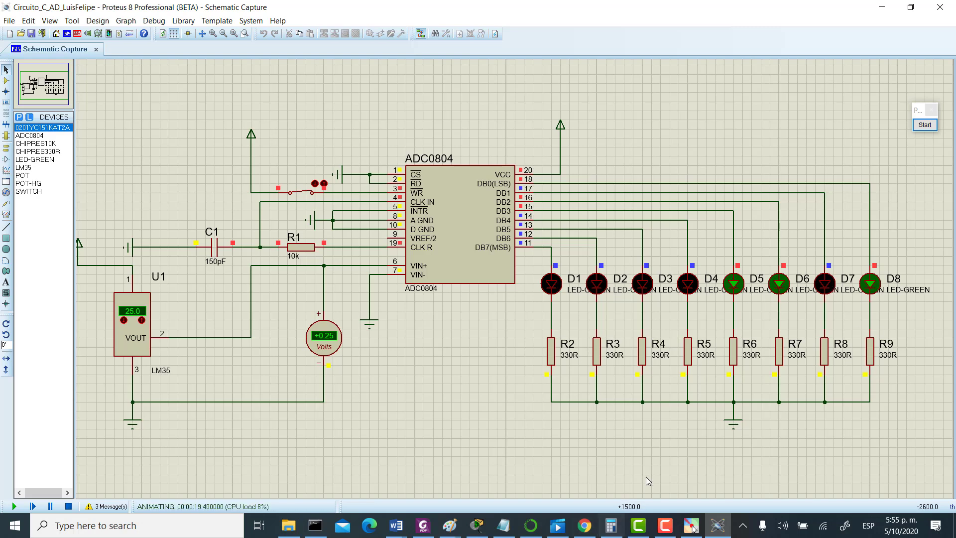
Check the decimal equivalent of binary 1101 in the Windows calculator's Programmer mode, and minimise the calculator.
left_click(611, 525)
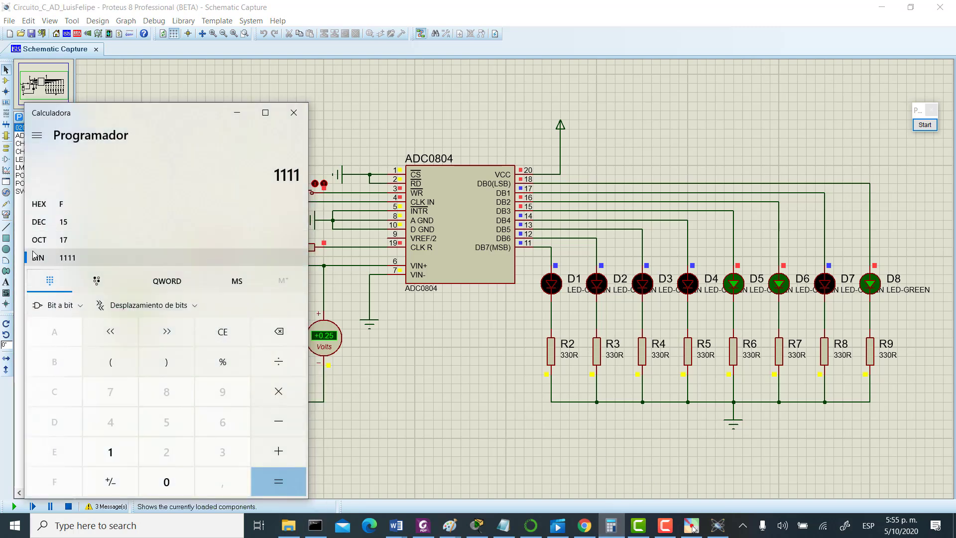
left_click(222, 331)
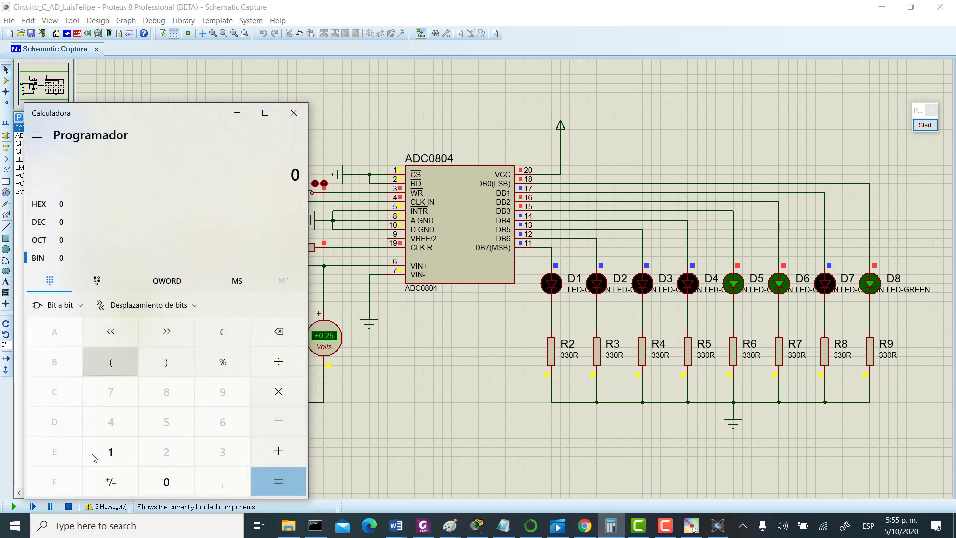
left_click(111, 452)
left_click(119, 455)
left_click(142, 470)
left_click(122, 455)
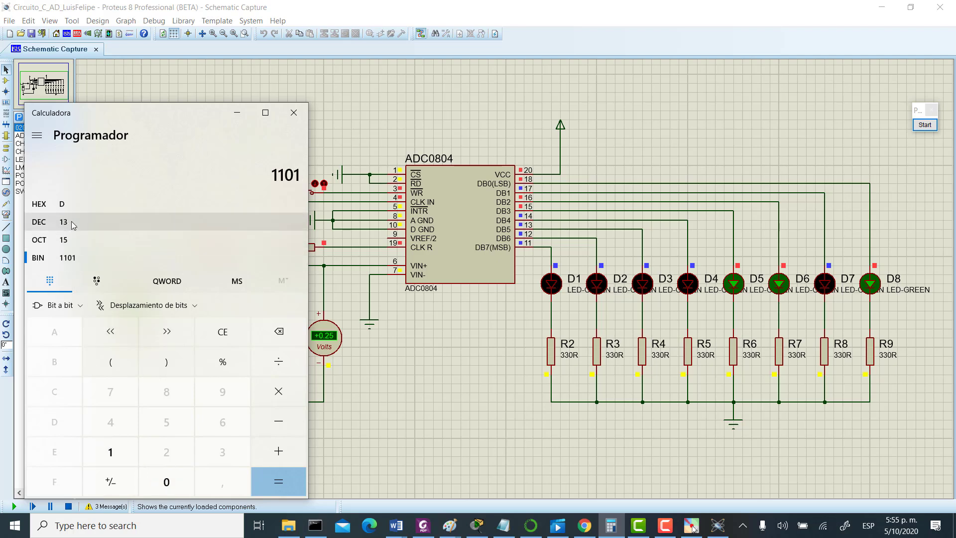
left_click(232, 114)
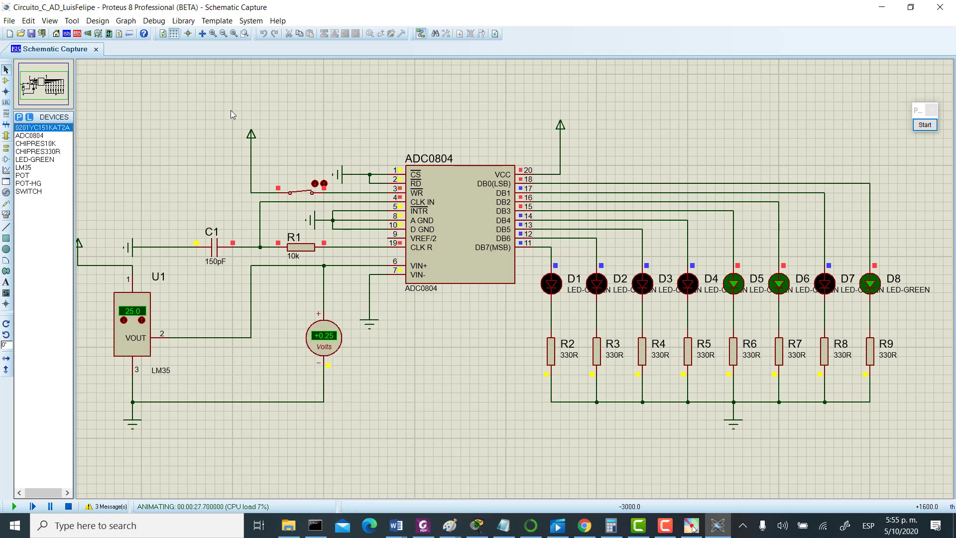
Try to convert a temperature of 150 °C by raising the LM35 and switching WR in the running simulation.
left_click(141, 319)
left_click(142, 319)
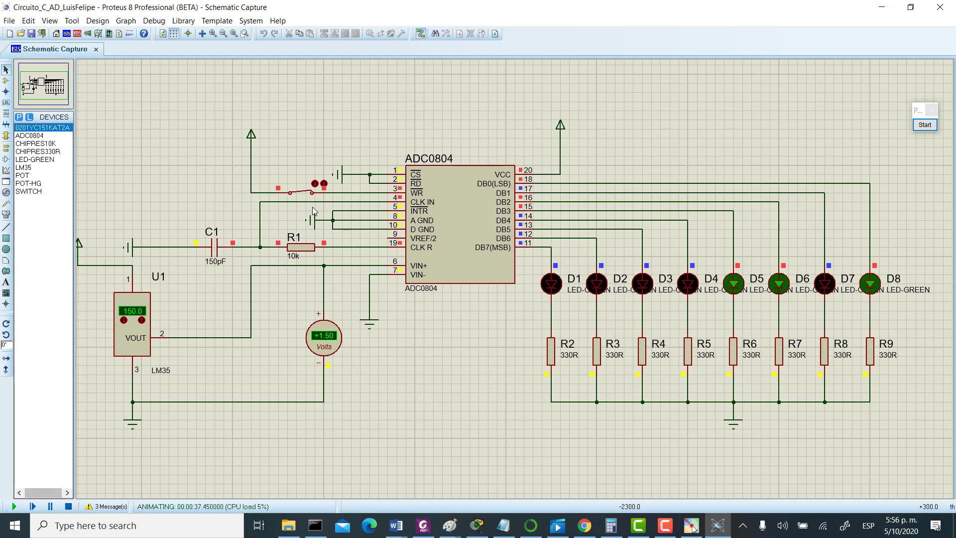
left_click(302, 191)
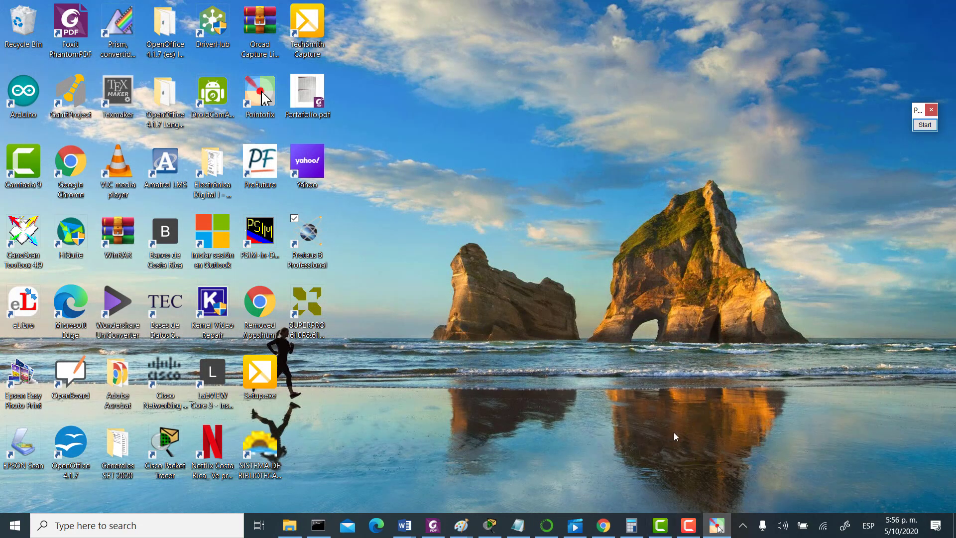
Relaunch Proteus 8 Professional and open the saved Circuito_C_AD project from the Convertidores AD y DA folder.
double_click(309, 235)
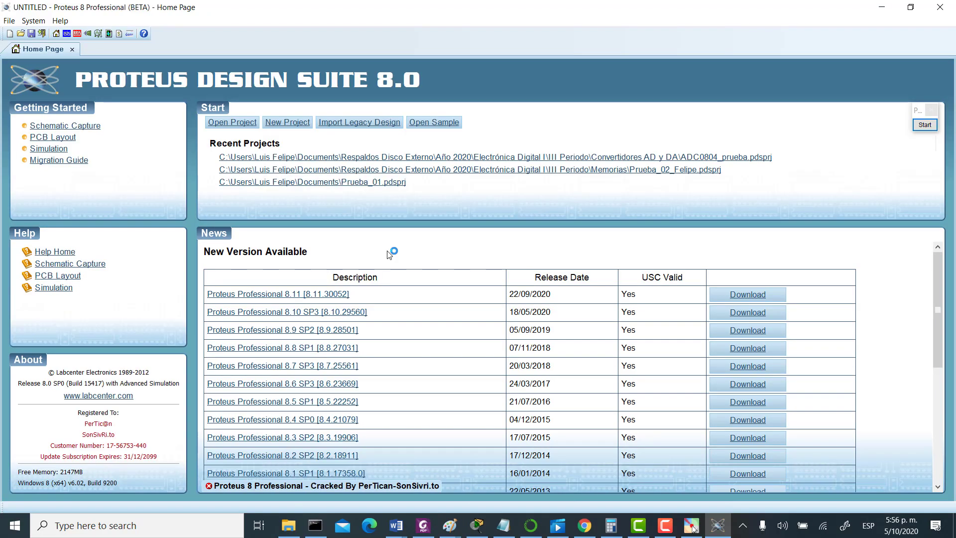
left_click(13, 24)
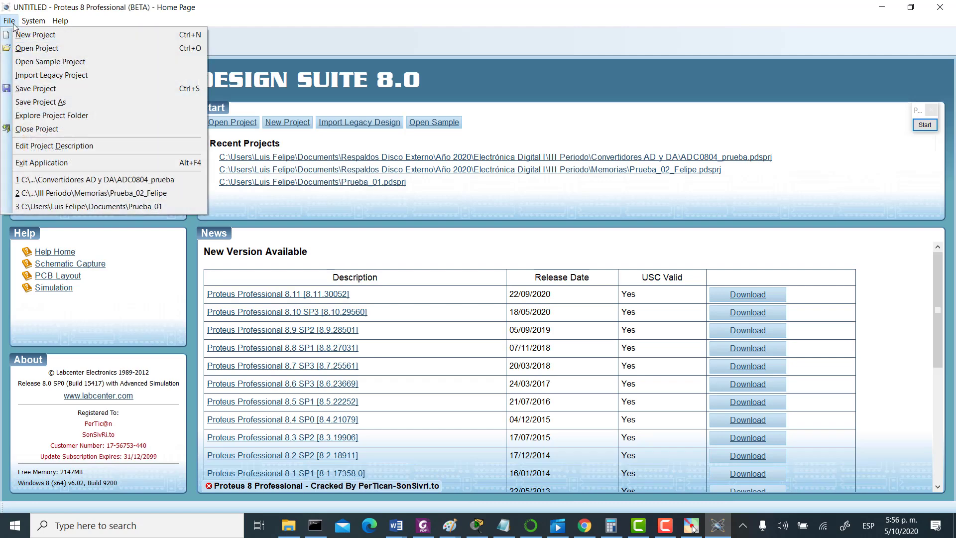
left_click(28, 49)
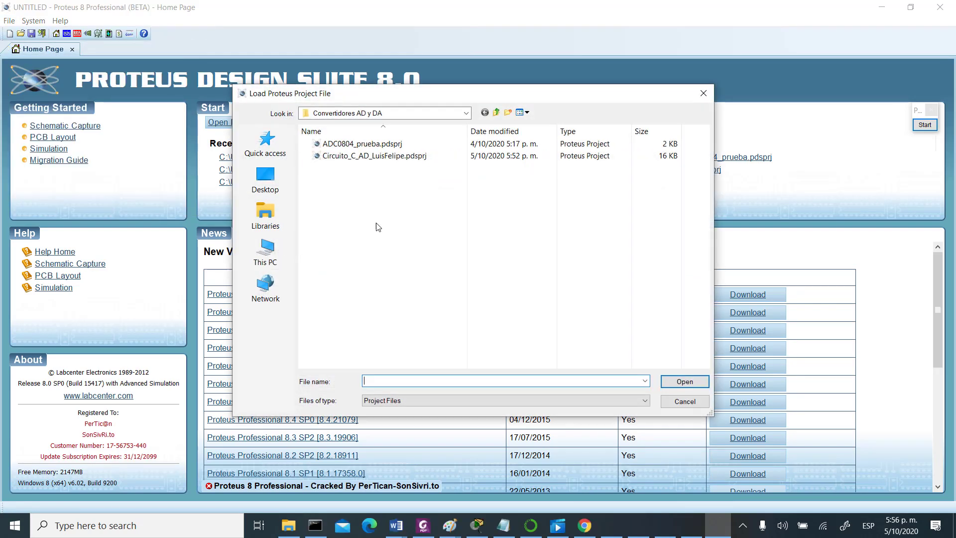
left_click(369, 155)
left_click(687, 384)
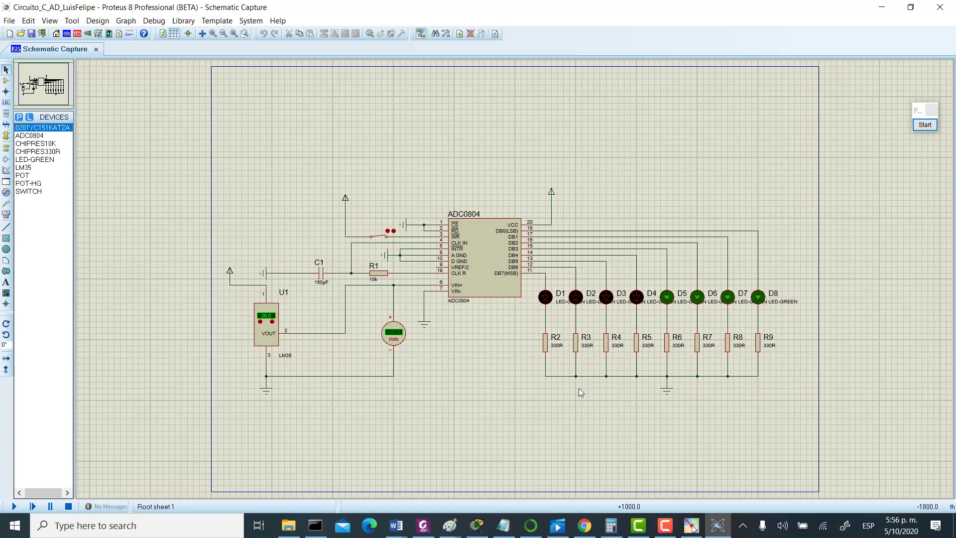
Raise the temperature of the LM35 sensor U1 to 150 °C in the reopened schematic.
scroll(518, 390, "up", 1)
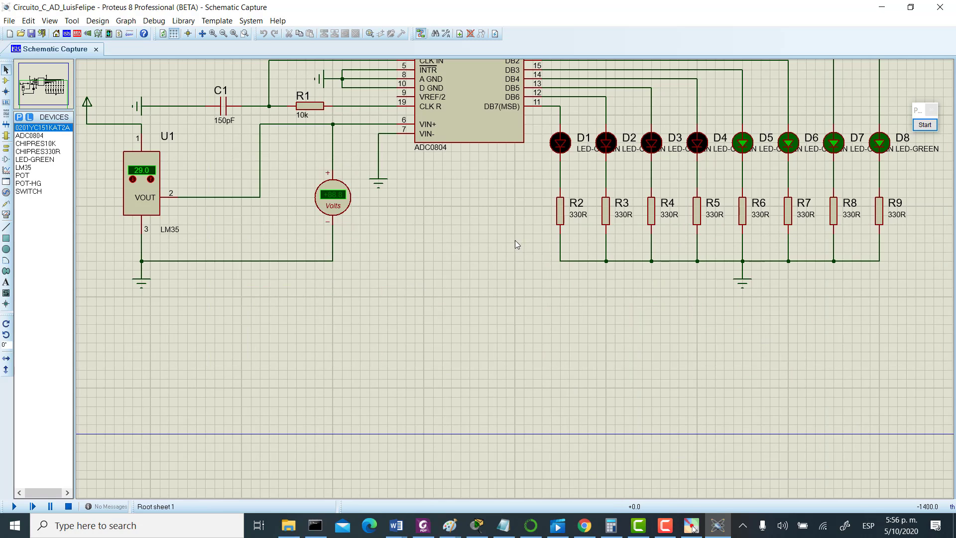
left_click(43, 85)
left_click(43, 83)
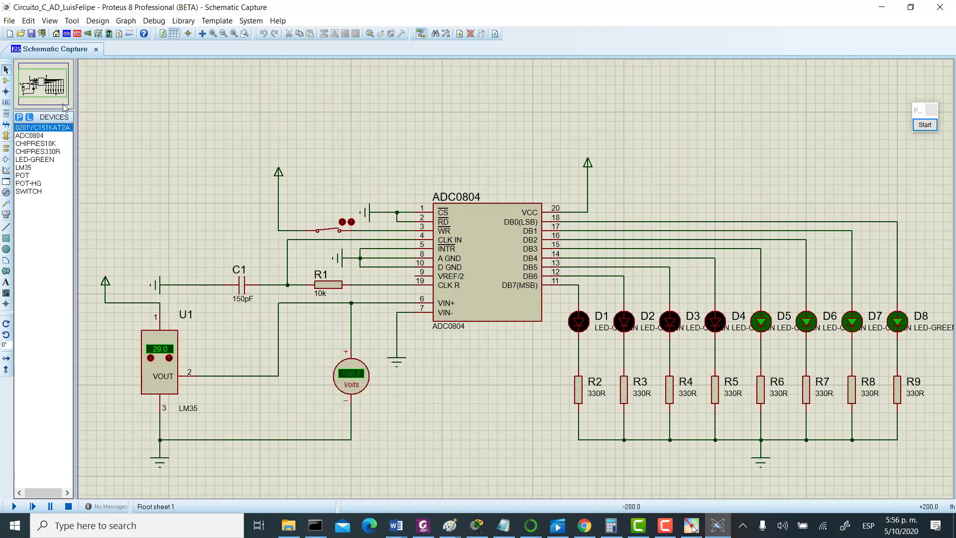
left_click(169, 357)
left_click(168, 357)
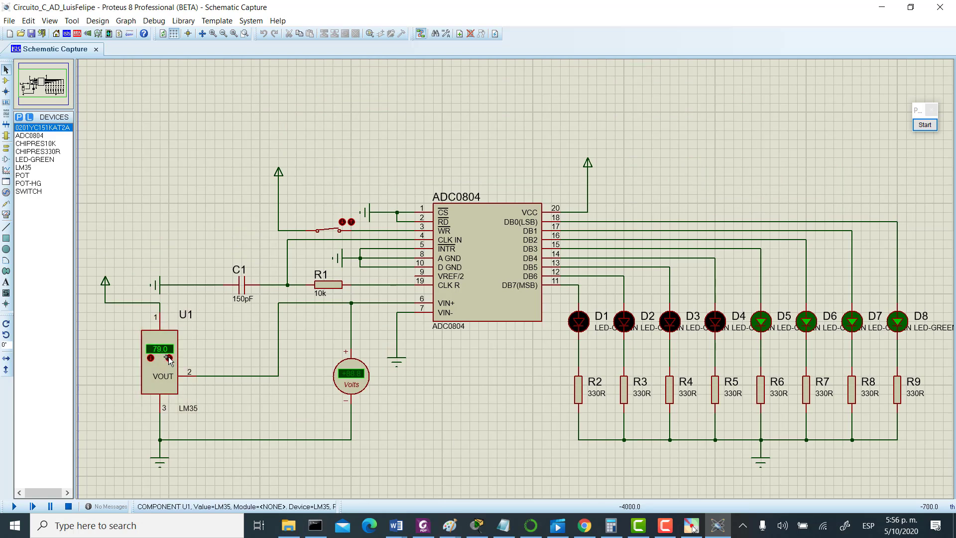
left_click(169, 357)
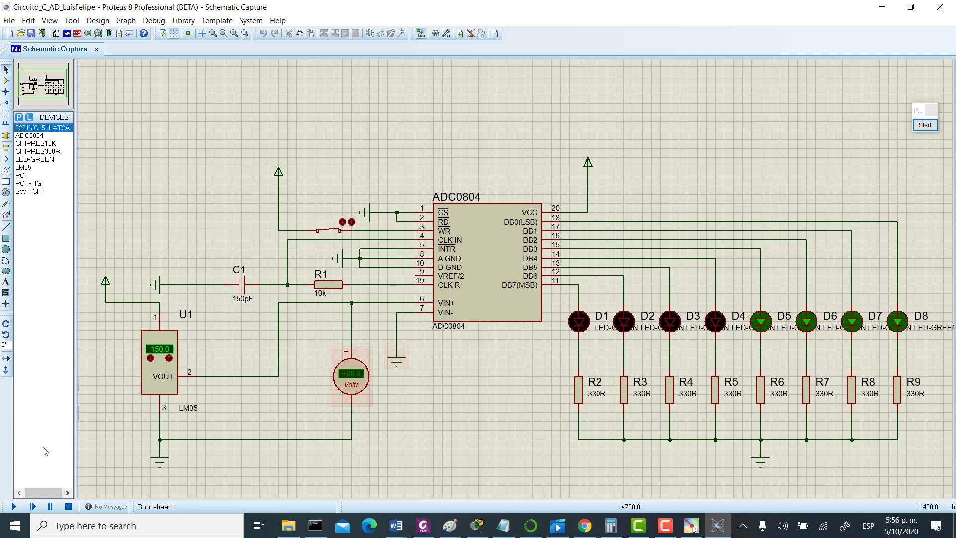
Start the simulation, and open and close the WR switch to convert the LM35 voltage.
left_click(14, 507)
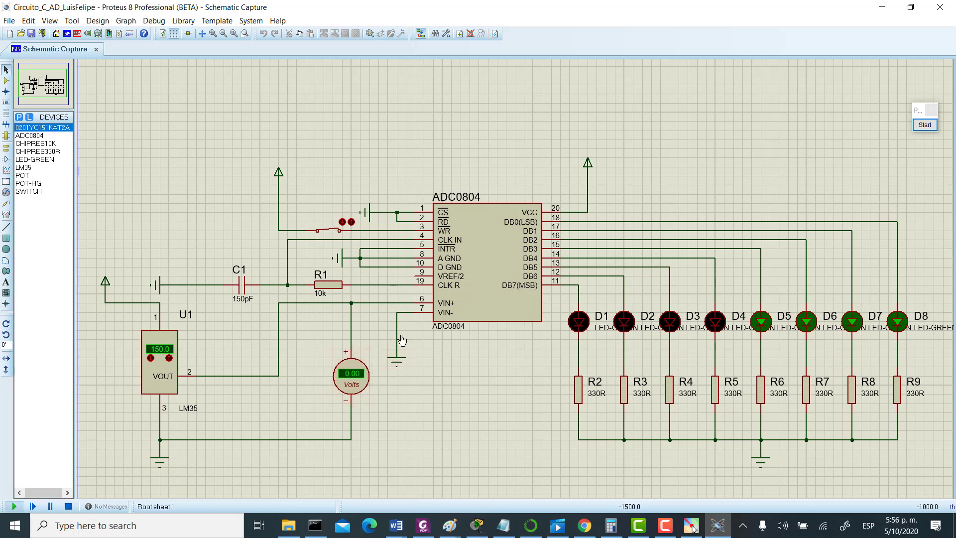
left_click(327, 231)
left_click(327, 230)
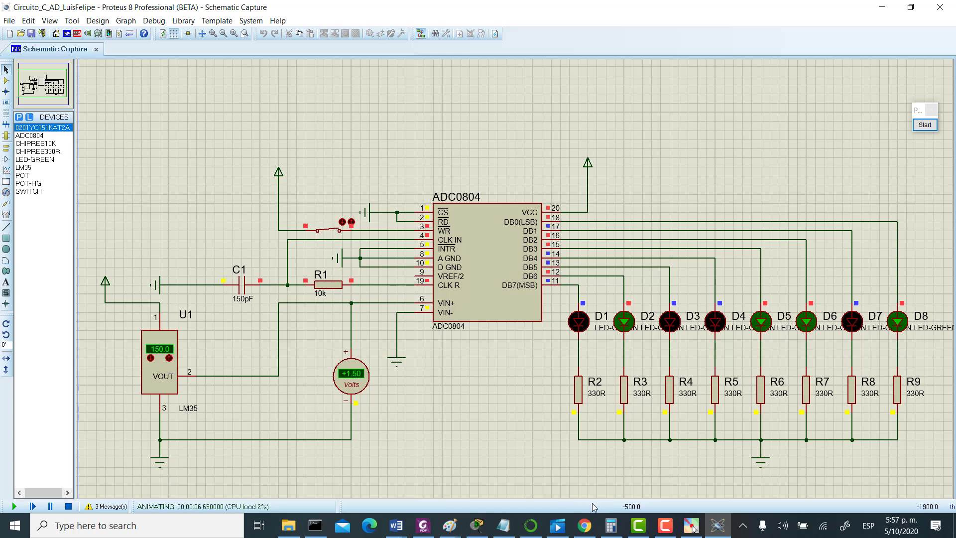
Clear the Programmer calculator and enter binary 1001101 from the LED outputs to check its decimal equivalent.
left_click(611, 526)
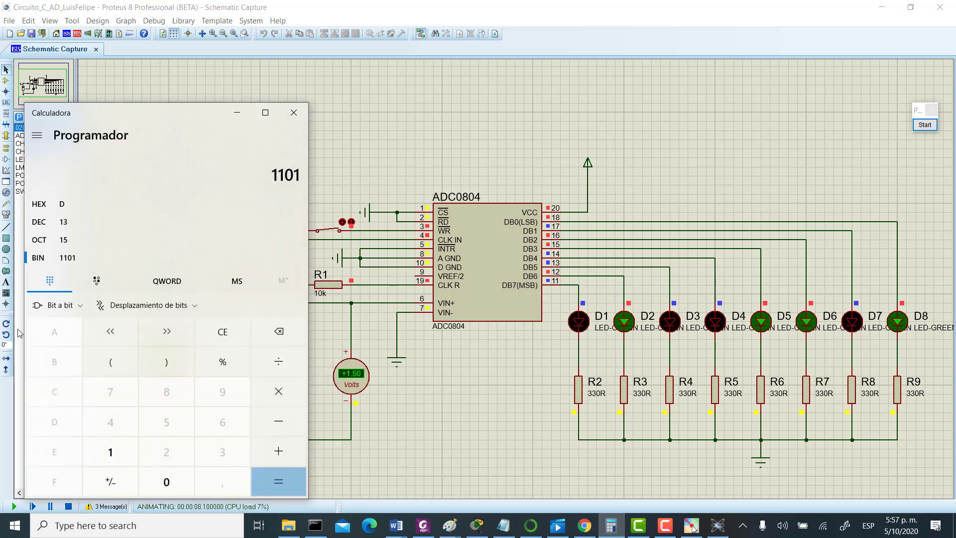
left_click(229, 343)
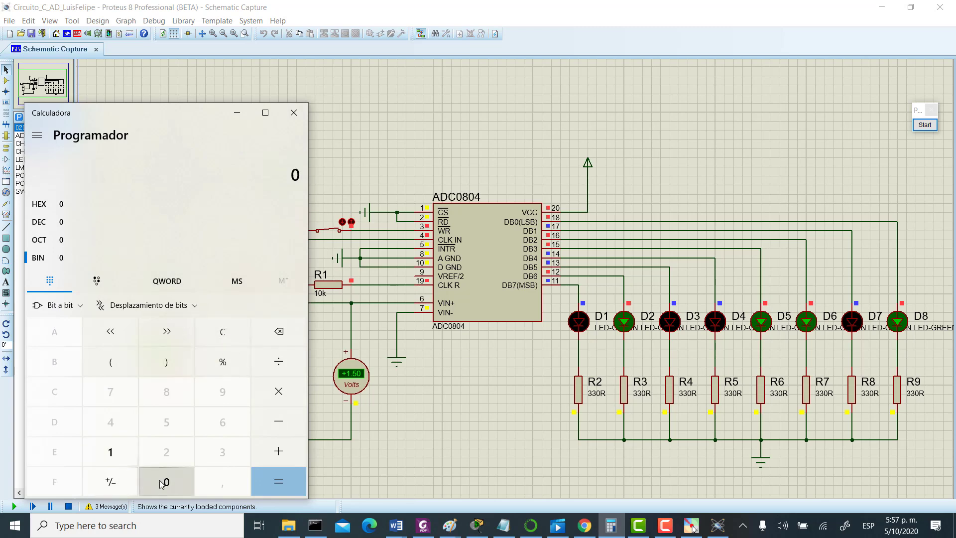
left_click(121, 454)
left_click(163, 483)
left_click(164, 485)
left_click(118, 457)
left_click(116, 454)
left_click(165, 483)
left_click(115, 454)
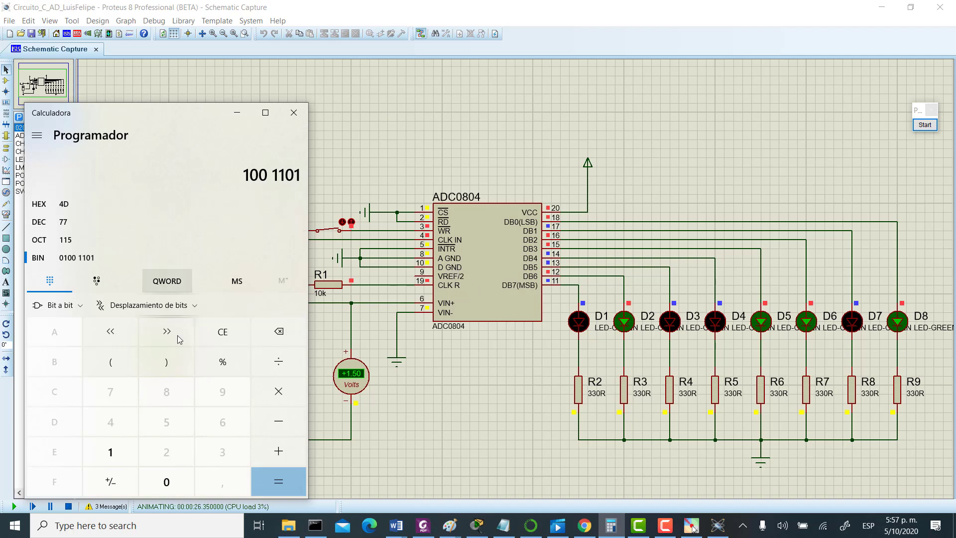
left_click(662, 528)
left_click(851, 454)
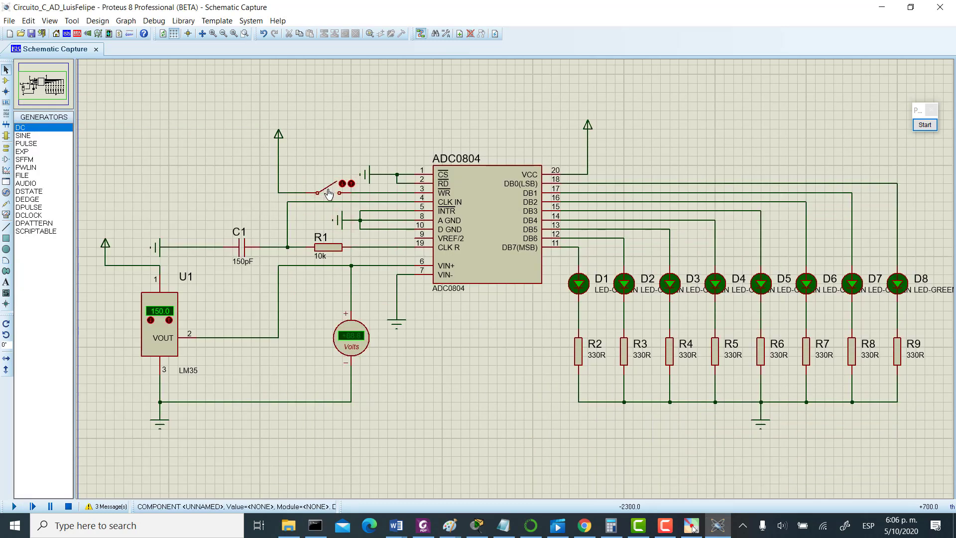
Run the simulation again with the LM35 at 150 °C and toggle the WR switch to repeat the conversion.
left_click(14, 507)
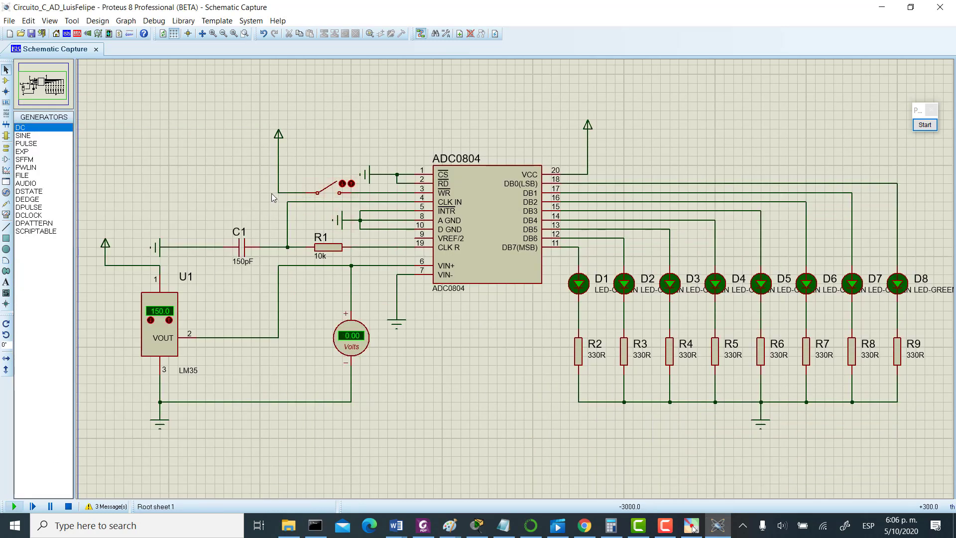
left_click(331, 191)
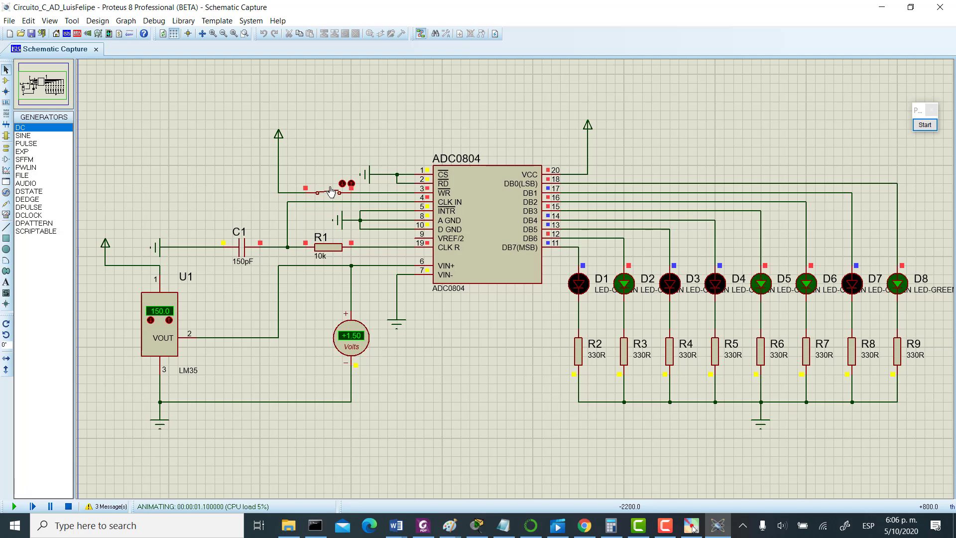
left_click(331, 191)
Switch to the browser showing the YouTube video "Uso del ADC0804" and minimise its window.
key("alt+Tab")
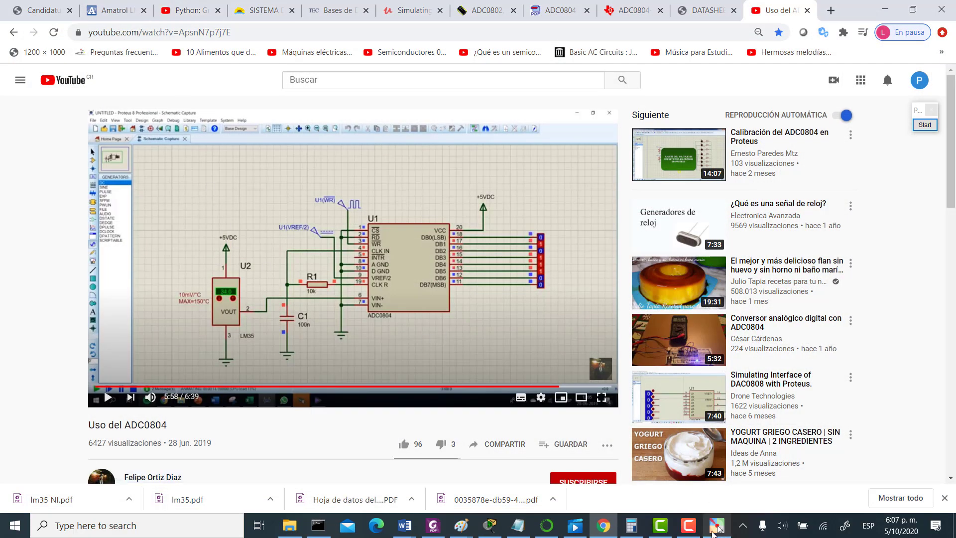
left_click(885, 9)
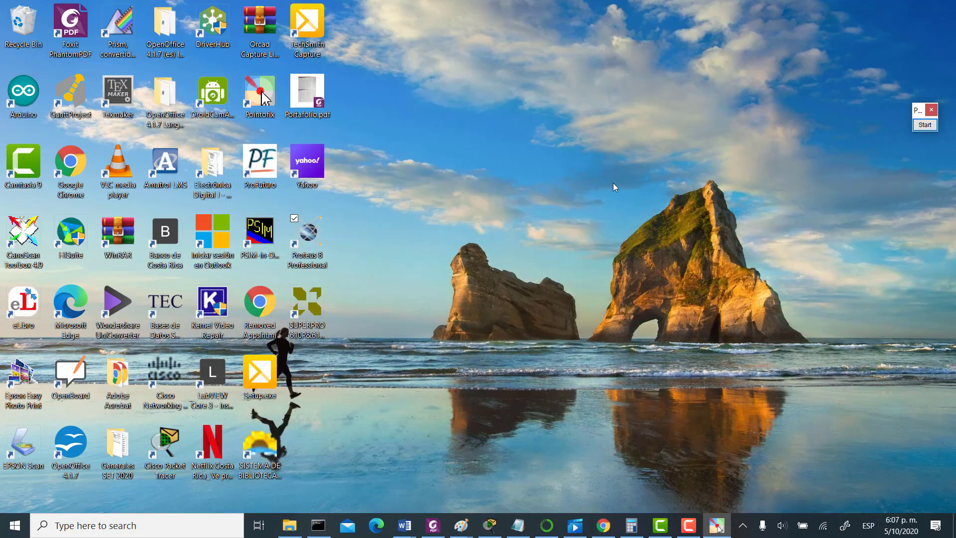
Launch Proteus 8 Professional and open the Circuito_C_AD project from the Convertidores AD y DA folder.
double_click(311, 242)
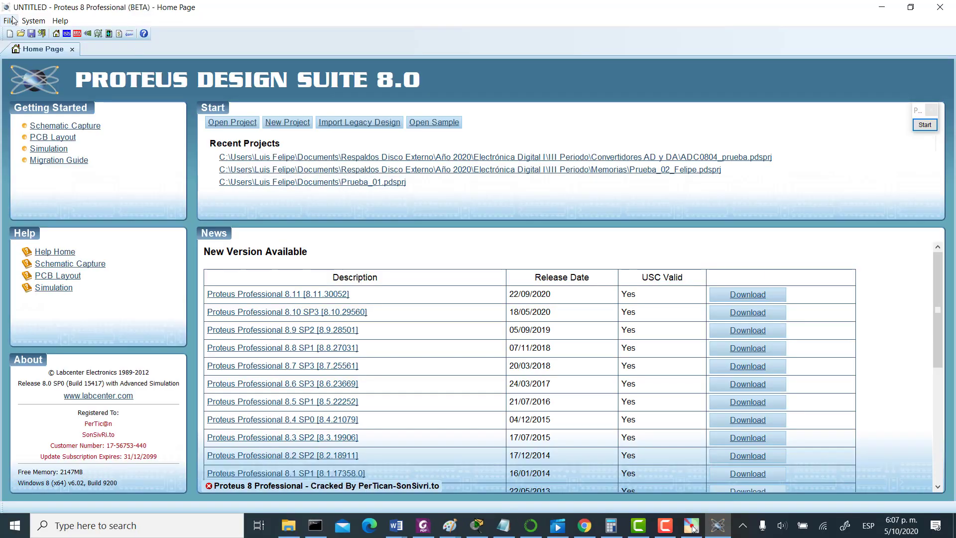
left_click(10, 21)
left_click(26, 49)
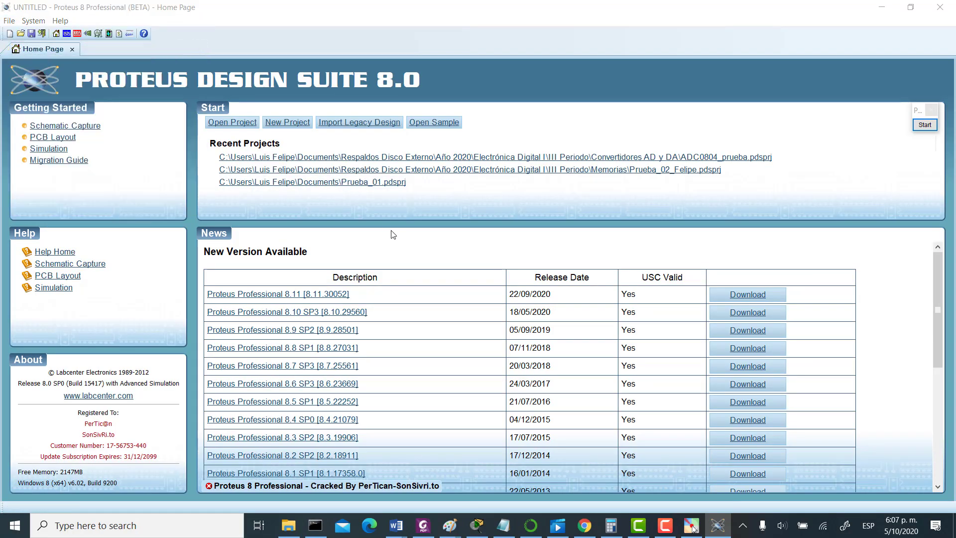
left_click(385, 156)
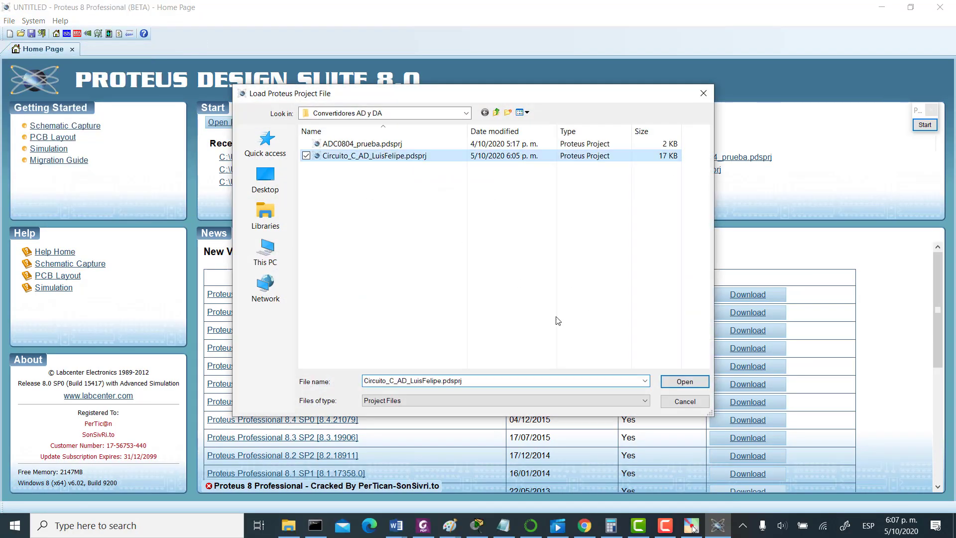
left_click(673, 381)
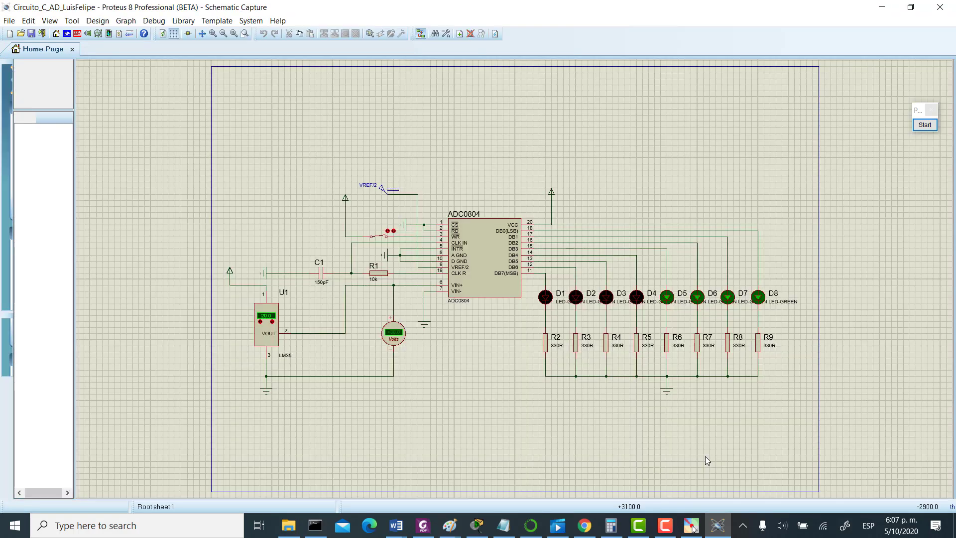
scroll(652, 161, "up", 1)
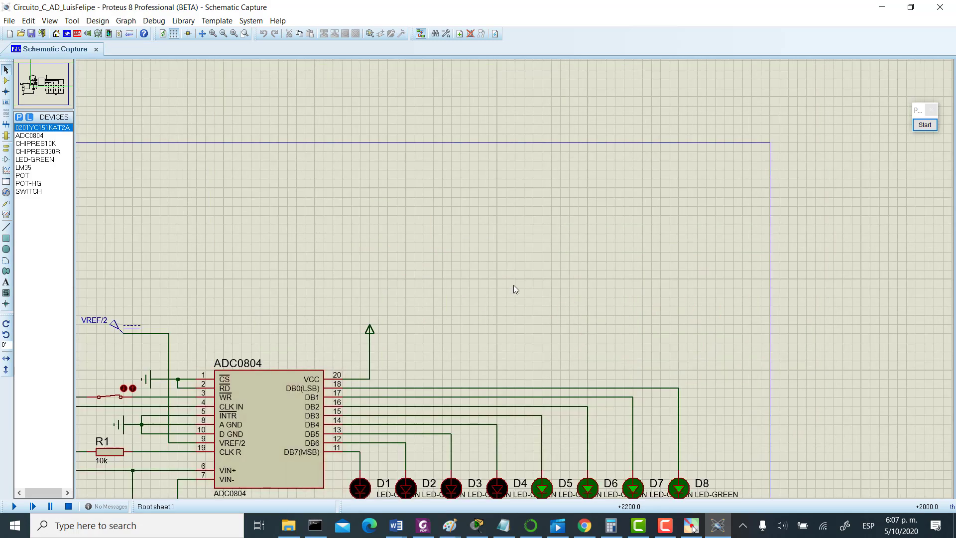
left_click(44, 78)
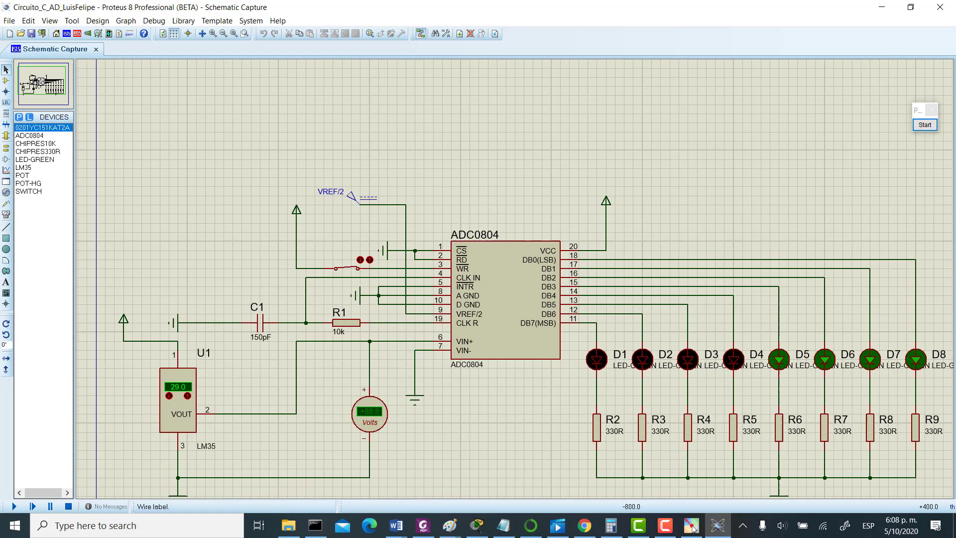
left_click(42, 86)
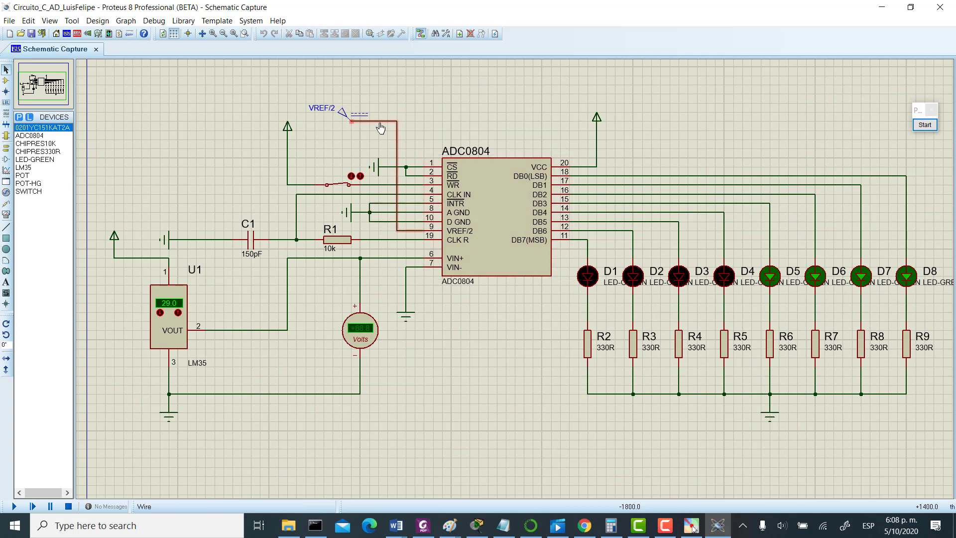
Delete the wire on the ADC0804 VREF/2 pin and the DC generator that feeds it.
left_click(400, 130)
key("Delete")
left_click(354, 119)
key("Delete")
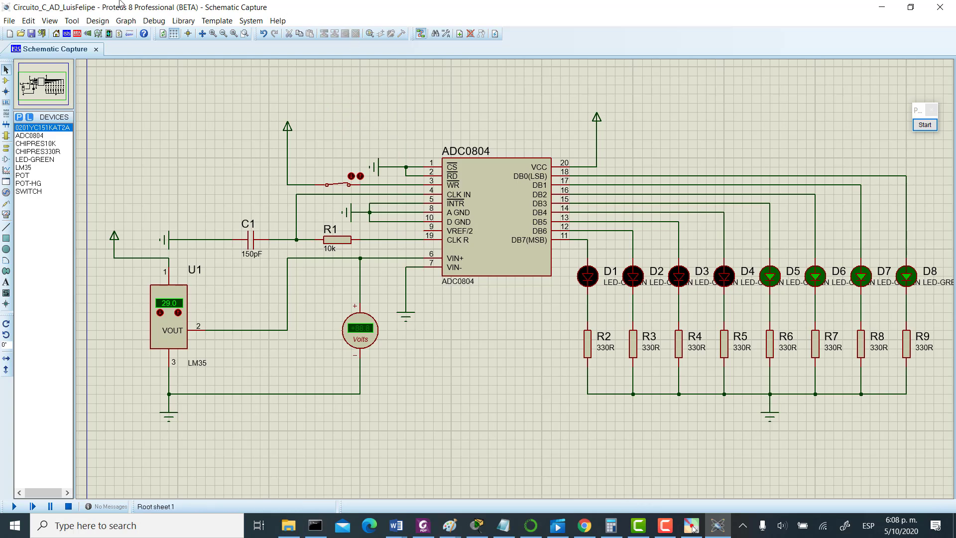
Place a new DC generator above the ADC0804 and wire it to the VREF/2 pin.
left_click(6, 80)
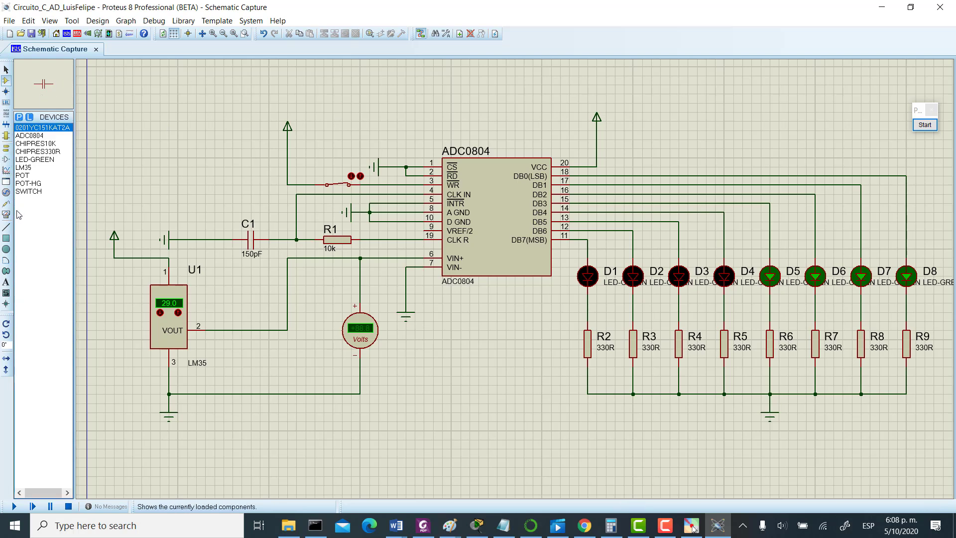
left_click(6, 193)
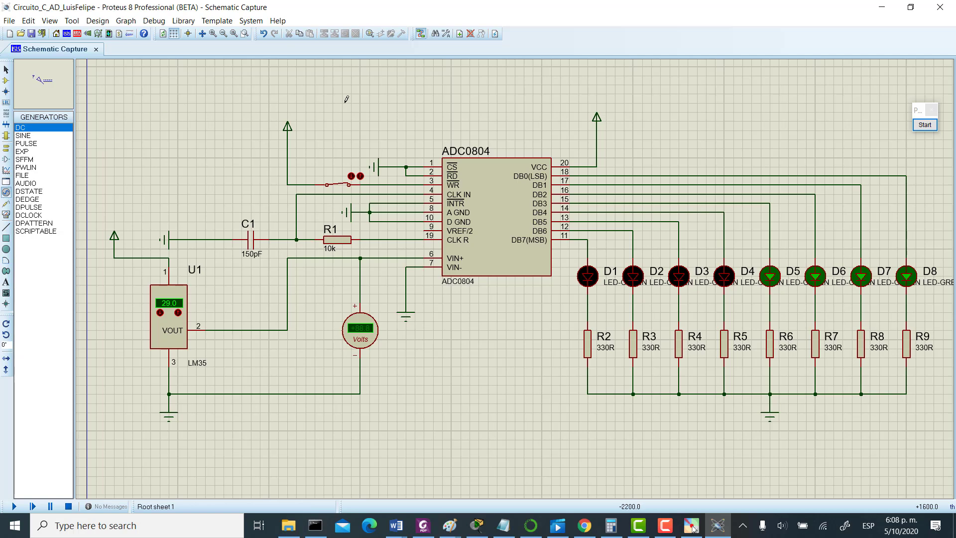
left_click(328, 103)
left_click(377, 119)
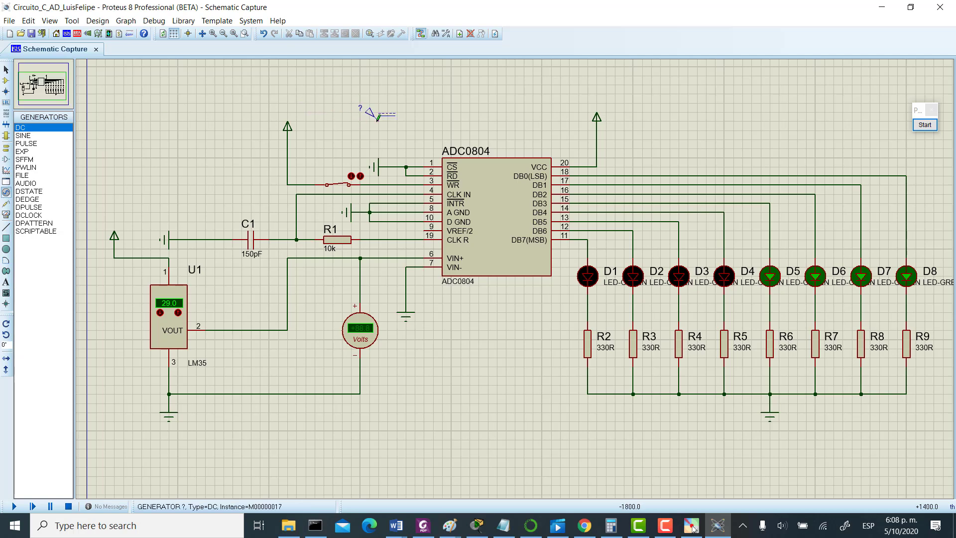
left_click(371, 116)
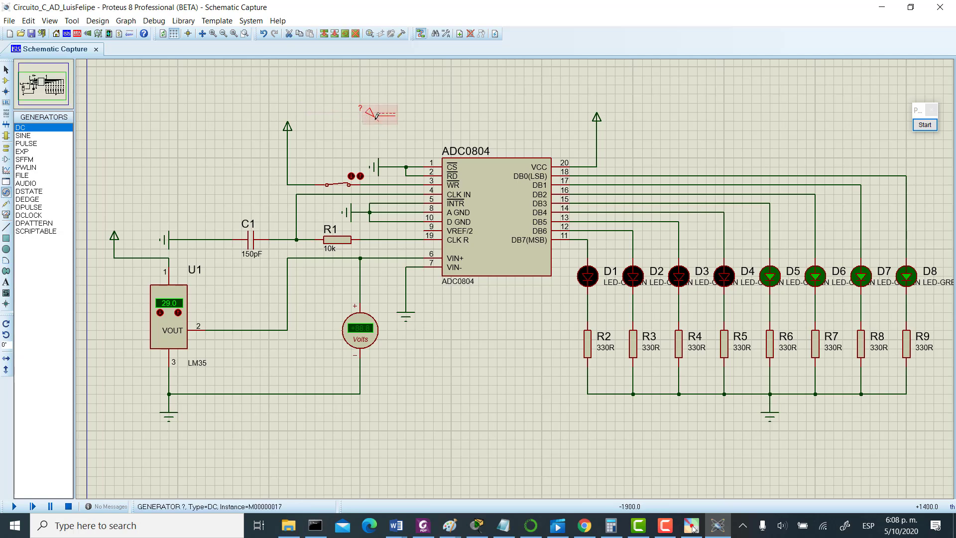
left_click(441, 116)
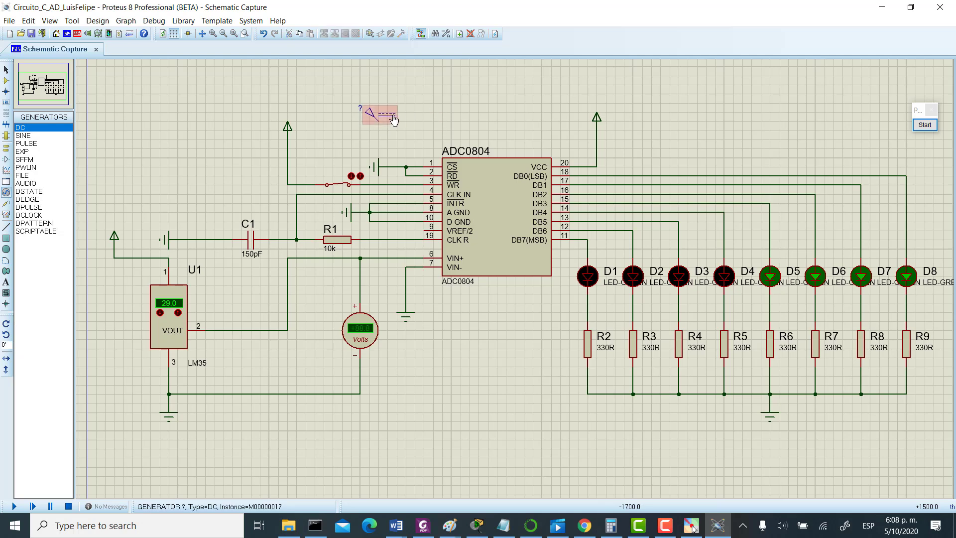
left_click_drag(397, 113, 415, 131)
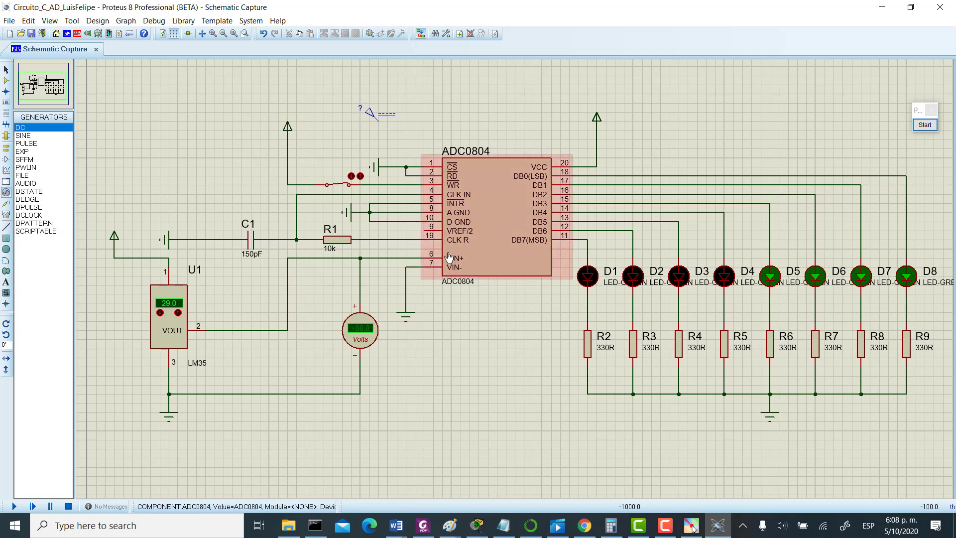
left_click(413, 229)
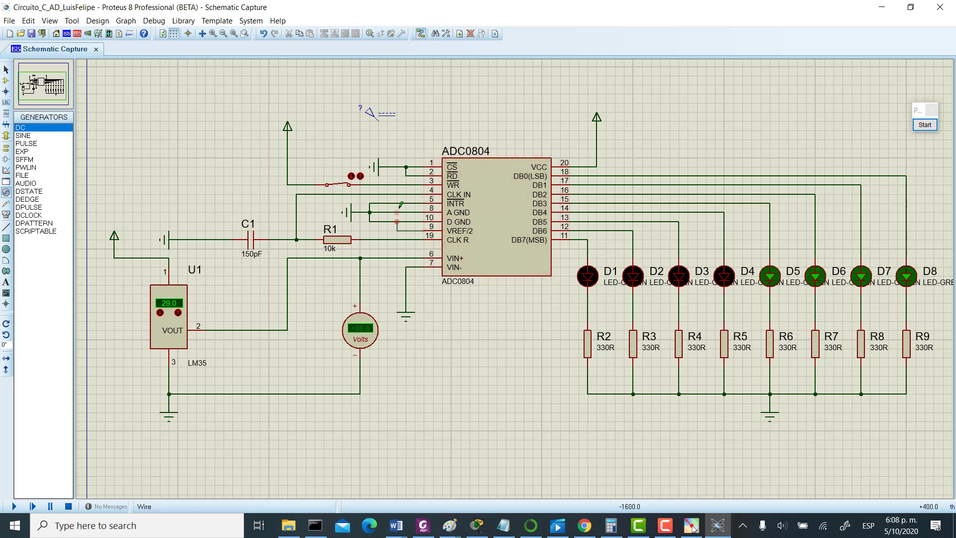
left_click(397, 116)
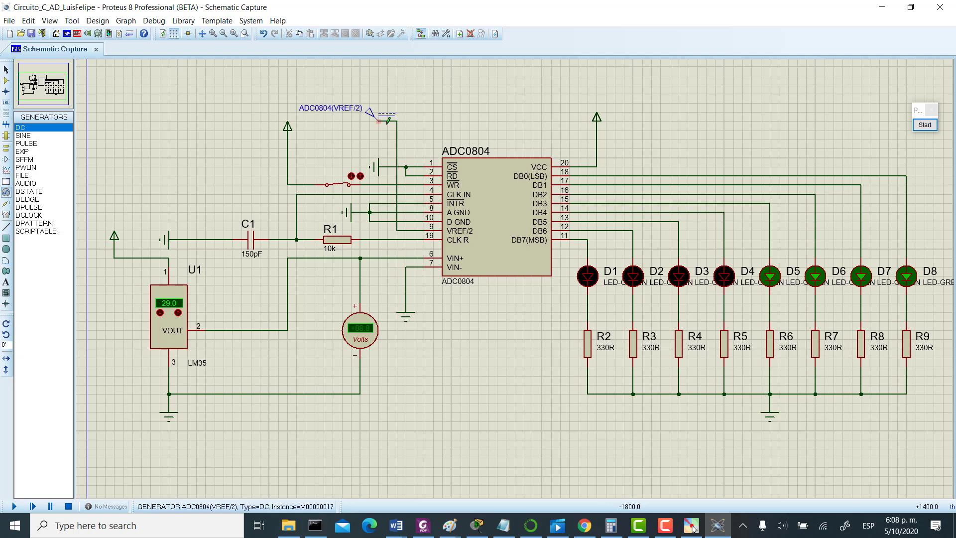
Set the voltage of the DC generator on the VREF/2 pin to 0.75 V.
double_click(347, 111)
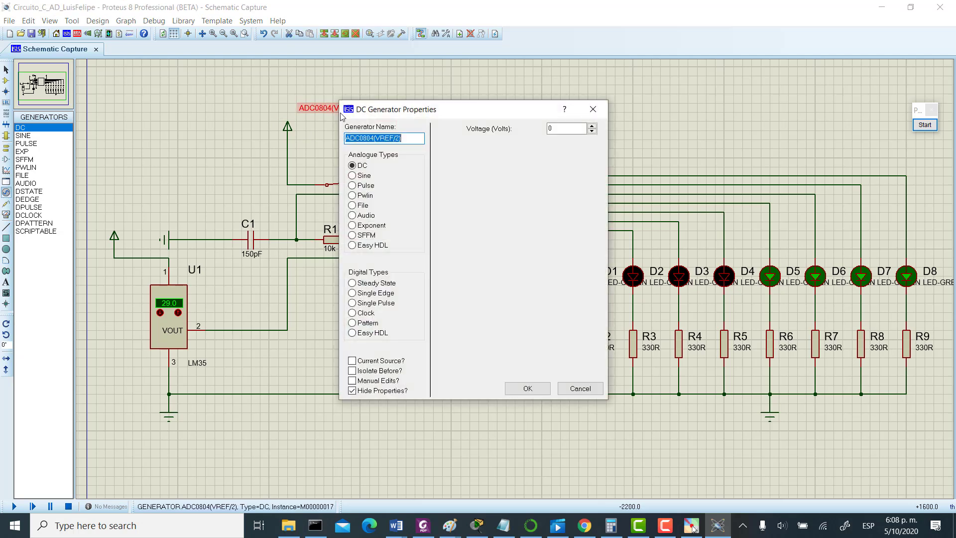
left_click(409, 139)
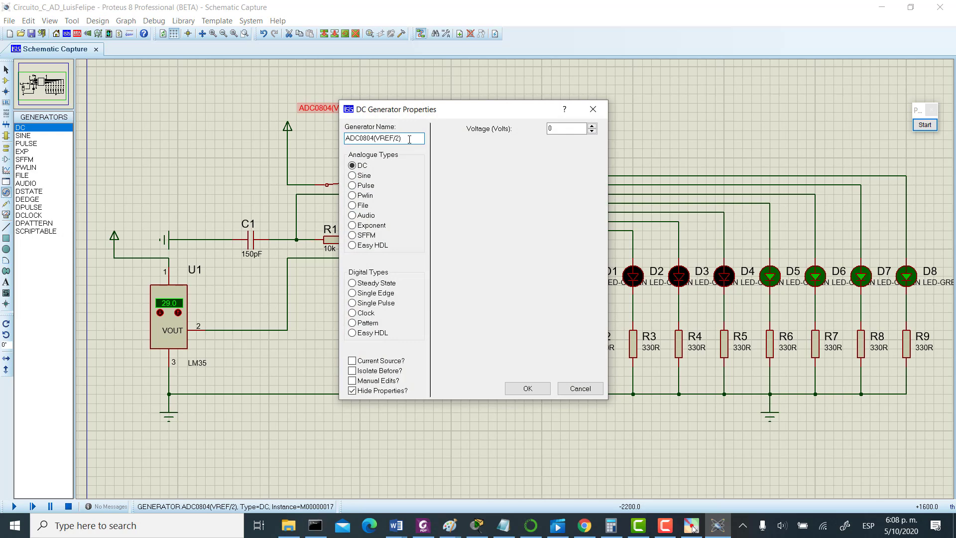
left_click_drag(518, 110, 343, 213)
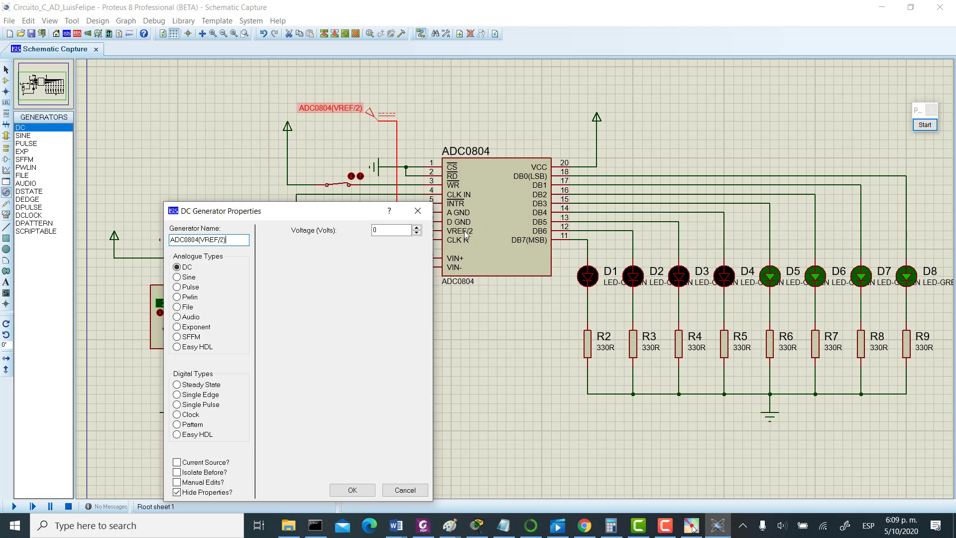
left_click(381, 229)
double_click(373, 230)
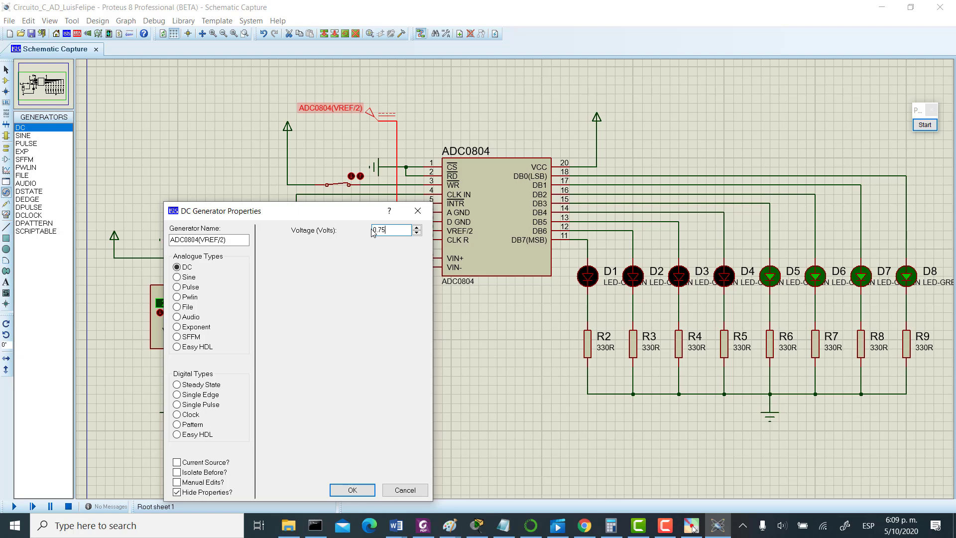
left_click(349, 495)
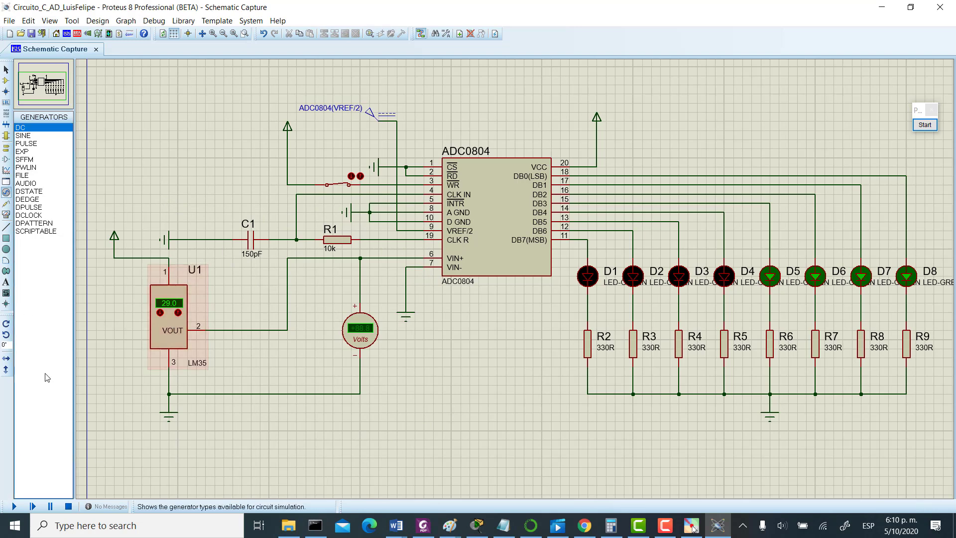
Run the simulation, toggle the WR switch to start converting, and raise the LM35 temperature to 150 °C.
left_click(14, 506)
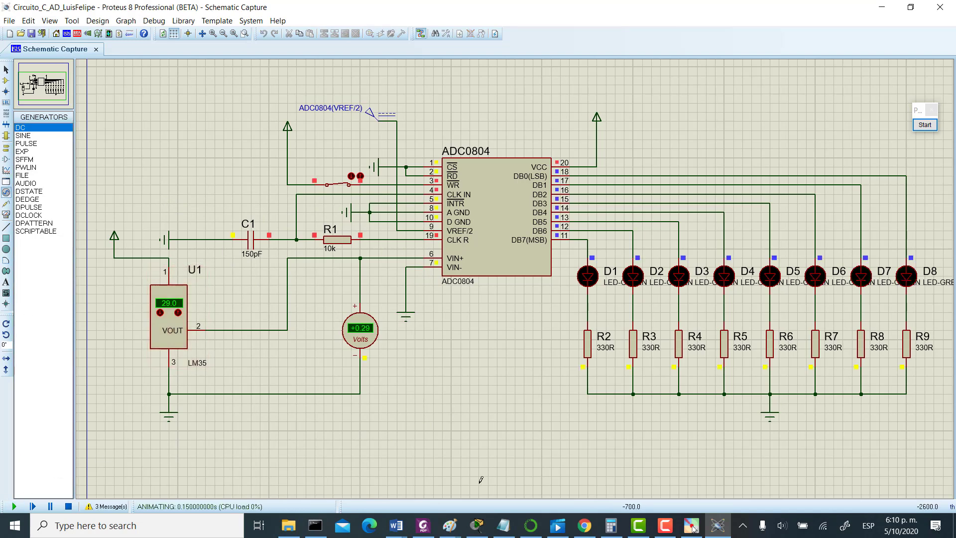
left_click(339, 184)
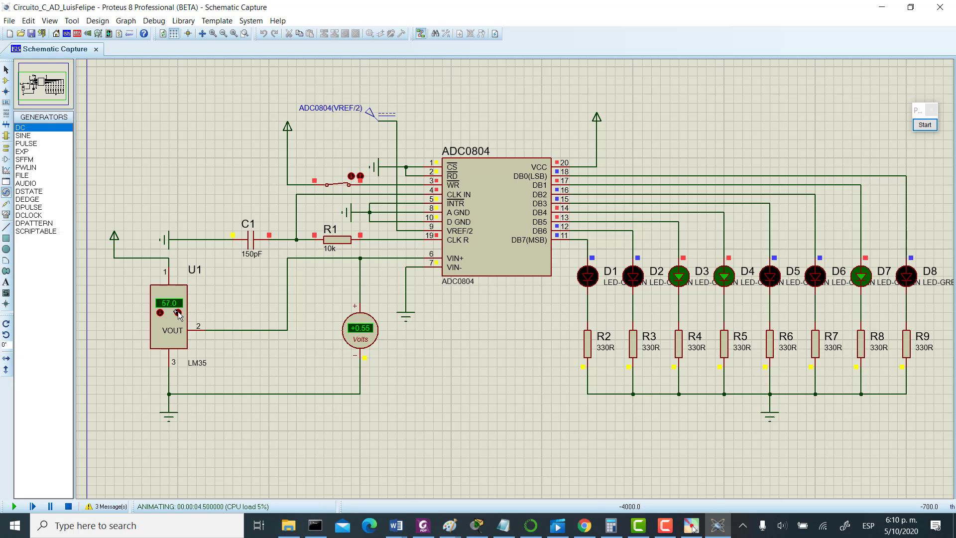
left_click(178, 313)
left_click(178, 313)
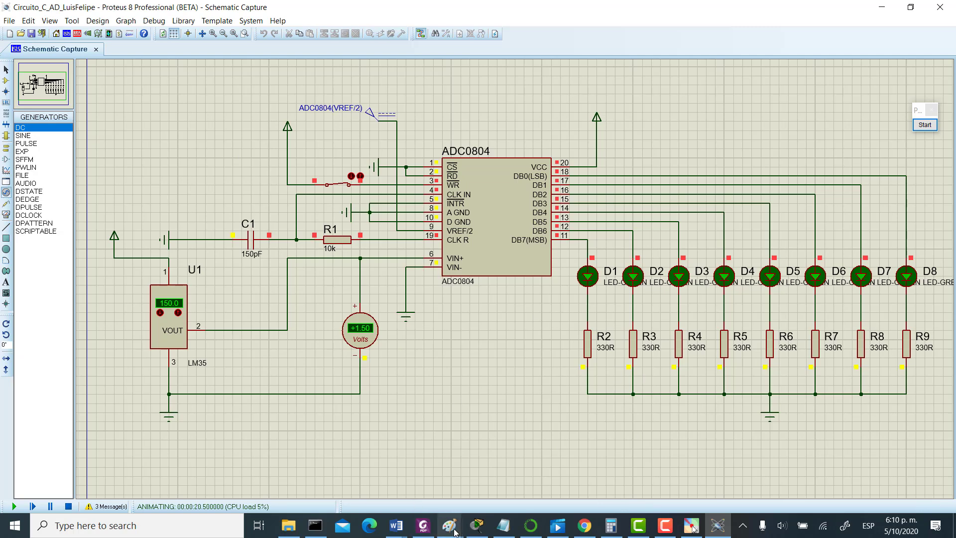
Check the LM35 supply voltage range in the datasheet in Foxit PhantomPDF, and return to the Proteus schematic.
mouse_move(694, 528)
left_click(423, 526)
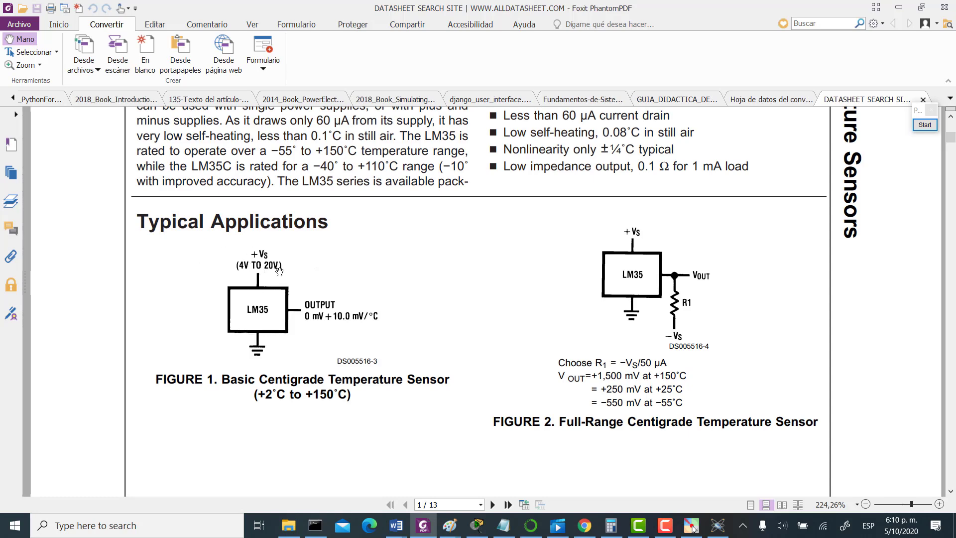
left_click(717, 525)
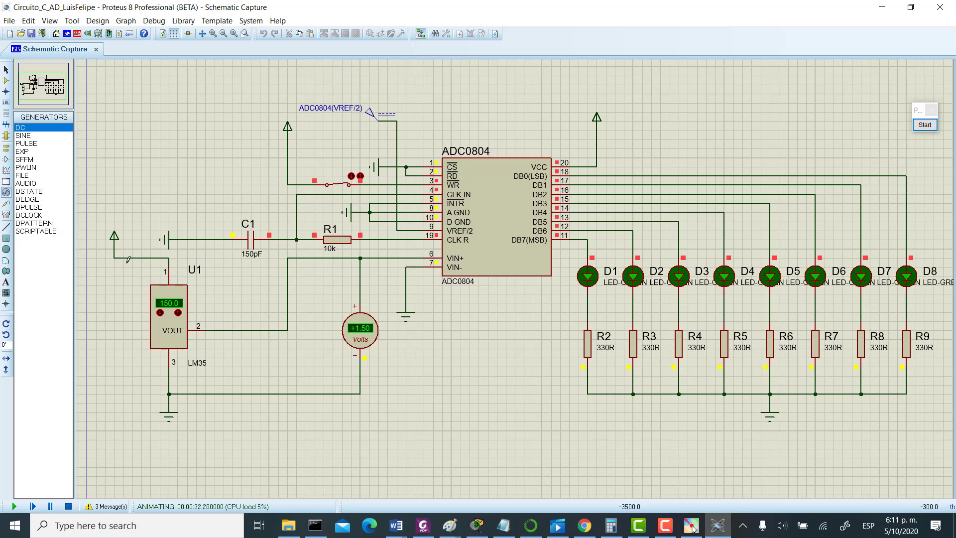
Stop the simulation and label the LM35 power terminal 5V.
left_click(116, 245)
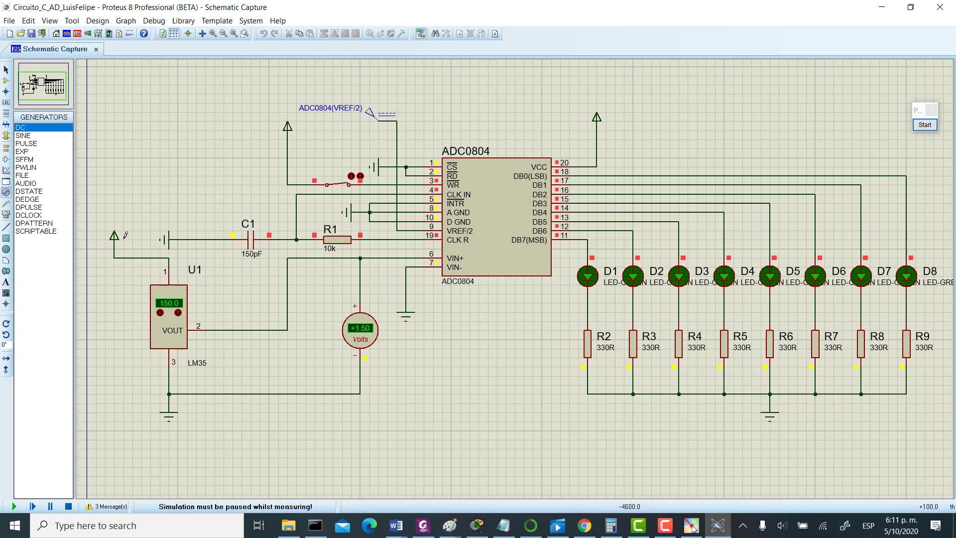
left_click(68, 505)
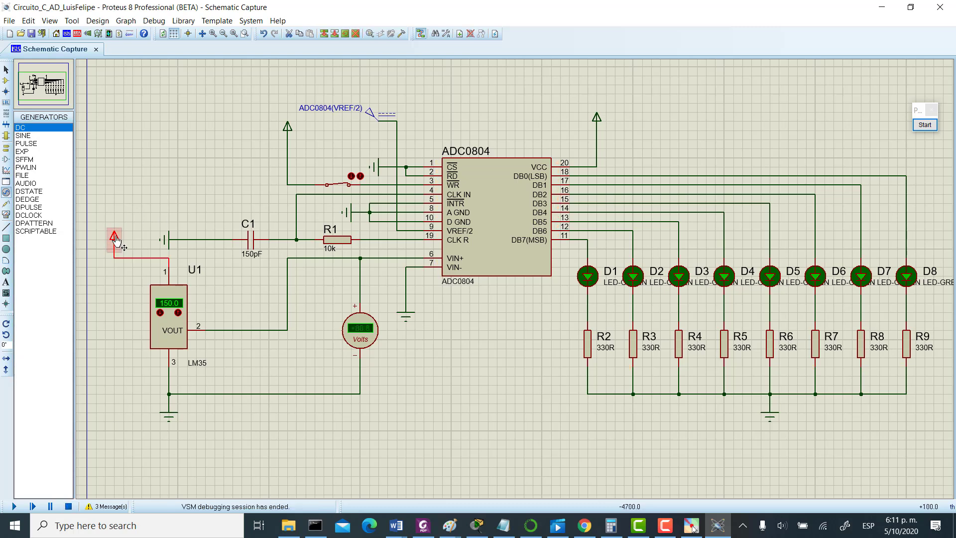
double_click(114, 244)
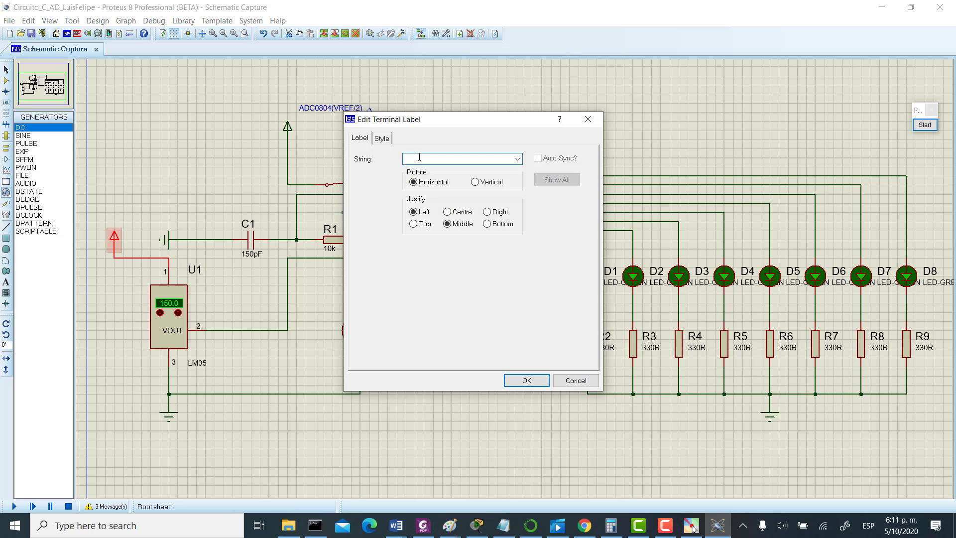
type("5V")
left_click(524, 381)
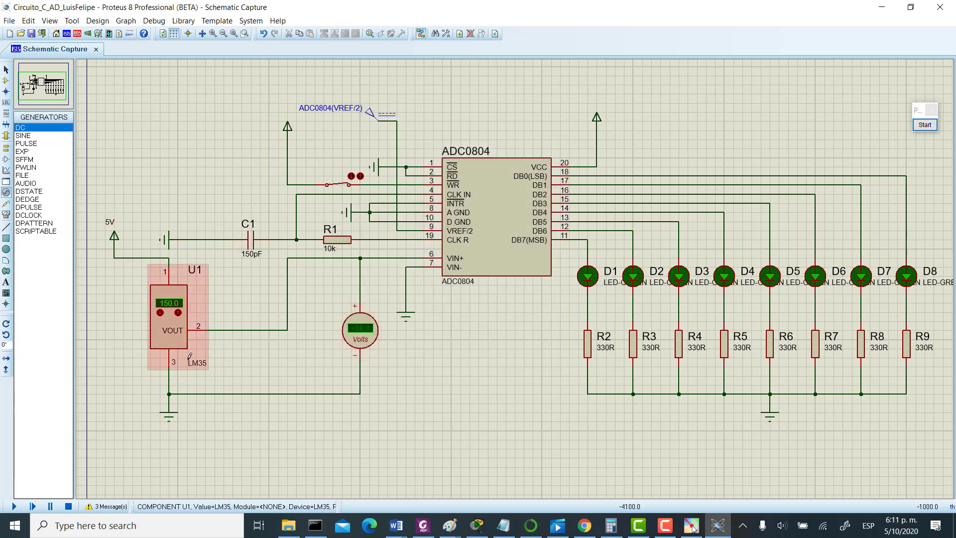
Review the LM35 output scale in the datasheet's basic temperature sensor figure, and return to the schematic.
left_click(422, 527)
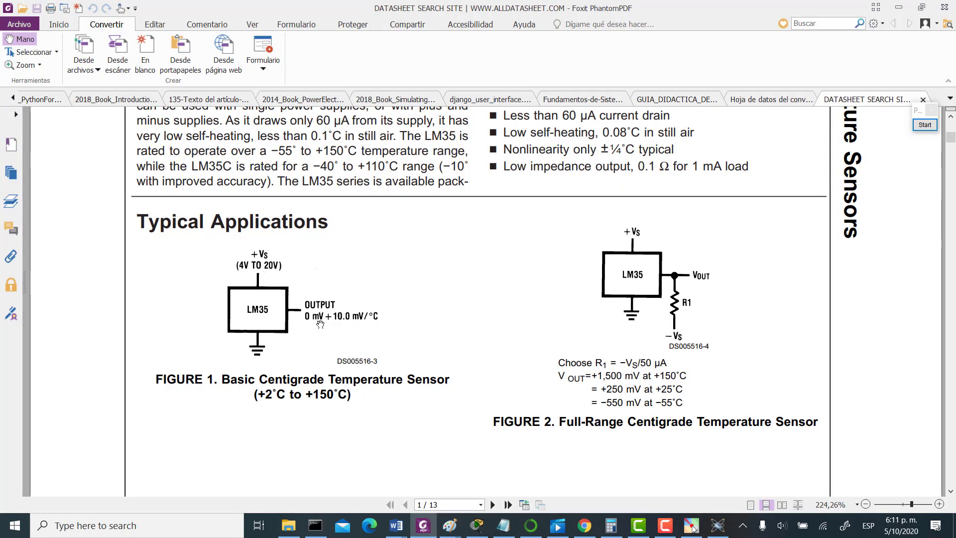
key("alt+Tab")
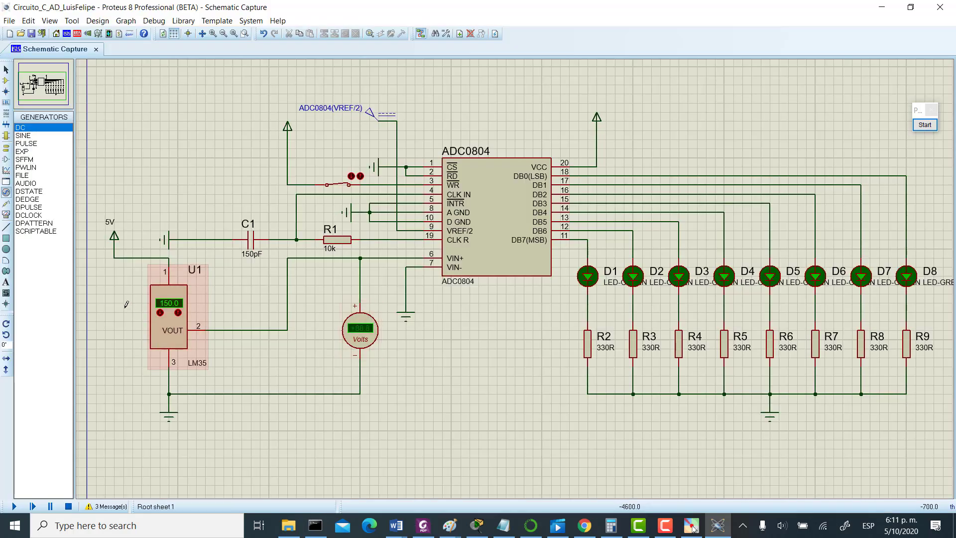
left_click(127, 306)
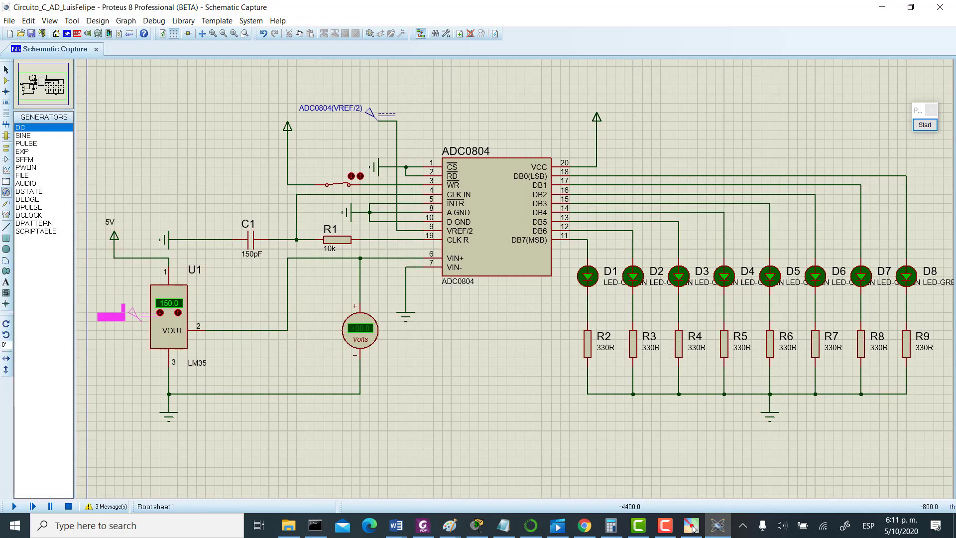
left_click(137, 315)
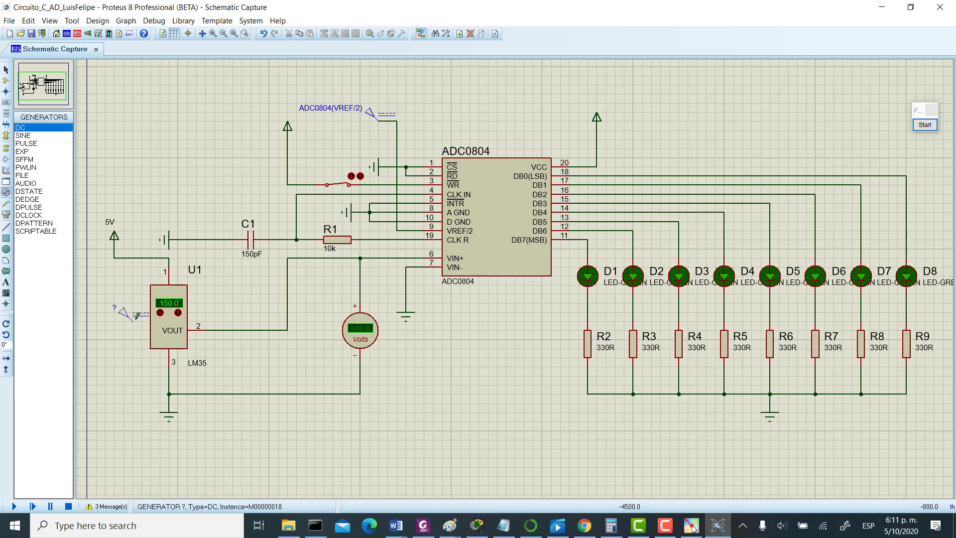
right_click(129, 317)
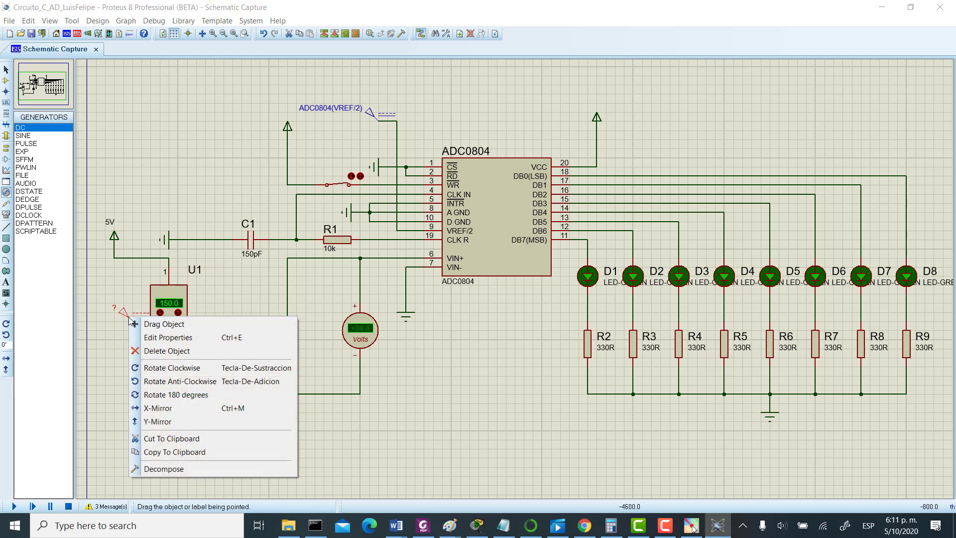
double_click(138, 319)
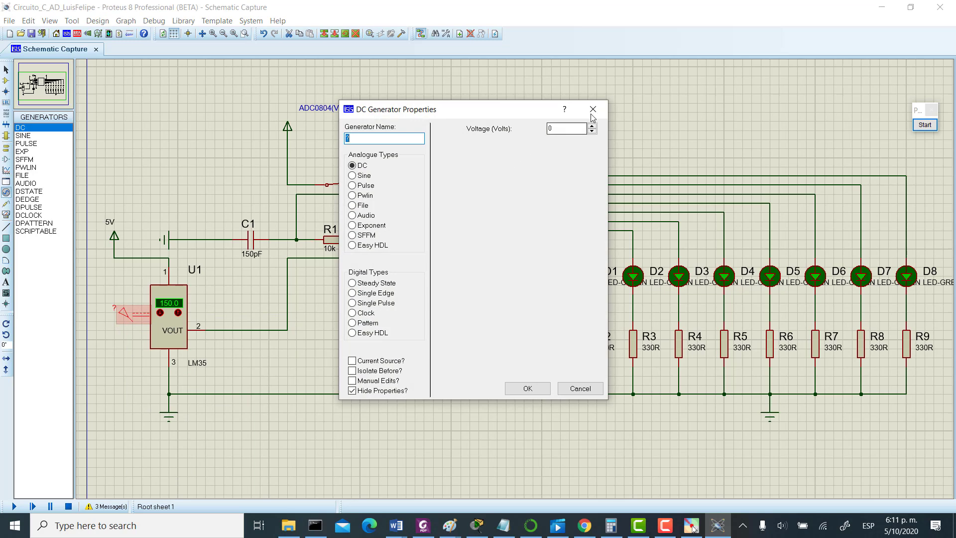
left_click(591, 114)
double_click(122, 307)
key("Escape")
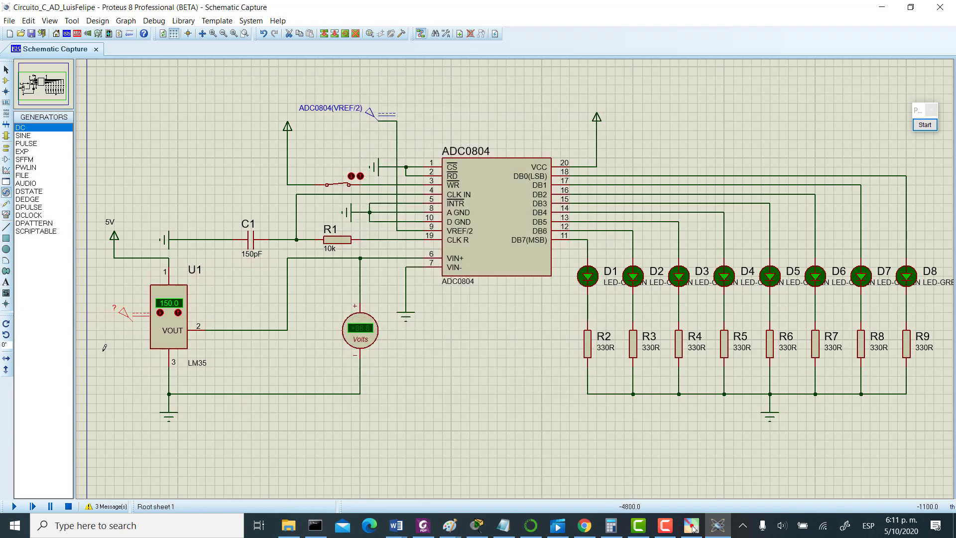
left_click(6, 69)
left_click_drag(105, 293, 138, 331)
key("Delete")
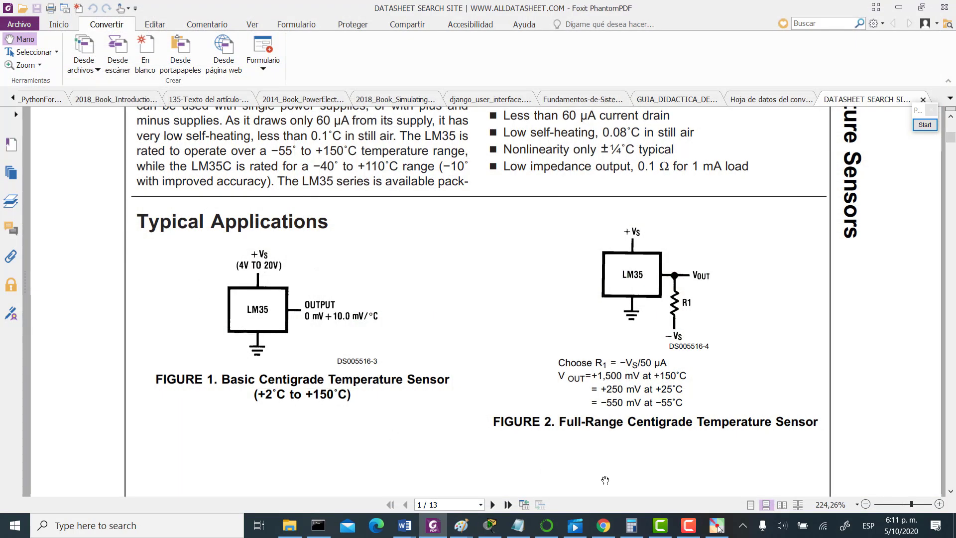
Minimize the datasheet window, relaunch Proteus, and open the Circuito_C_AD project from the Convertidores AD y DA folder.
left_click(898, 8)
double_click(307, 234)
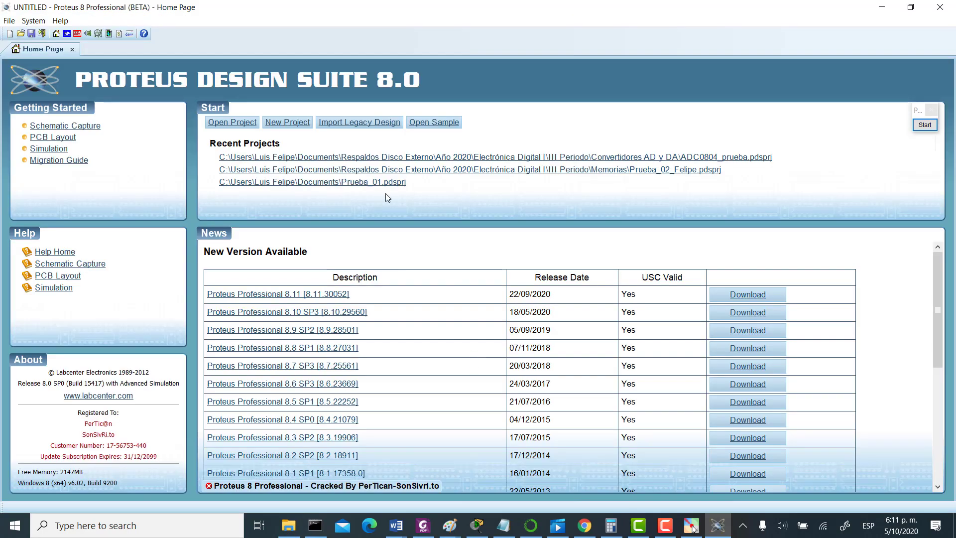
left_click(8, 20)
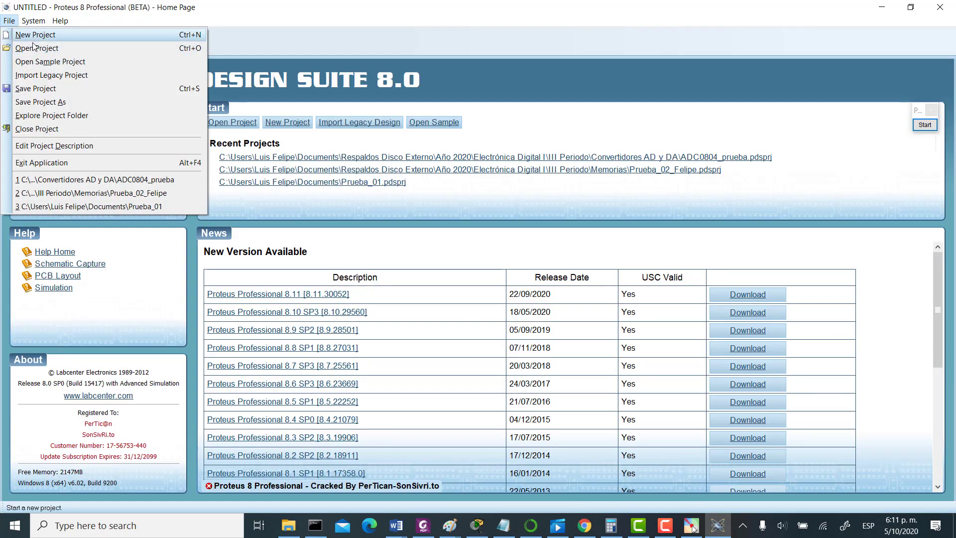
left_click(34, 48)
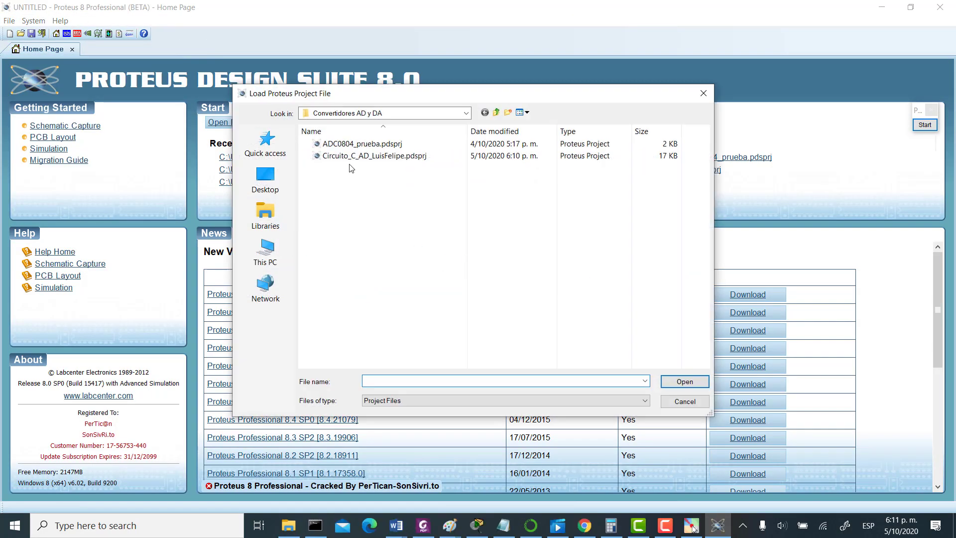
left_click(368, 156)
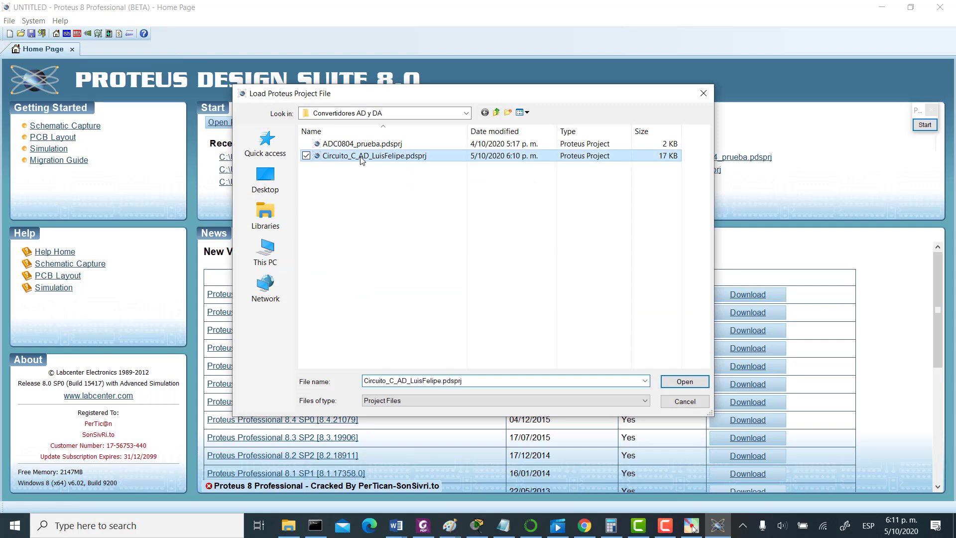
left_click(685, 381)
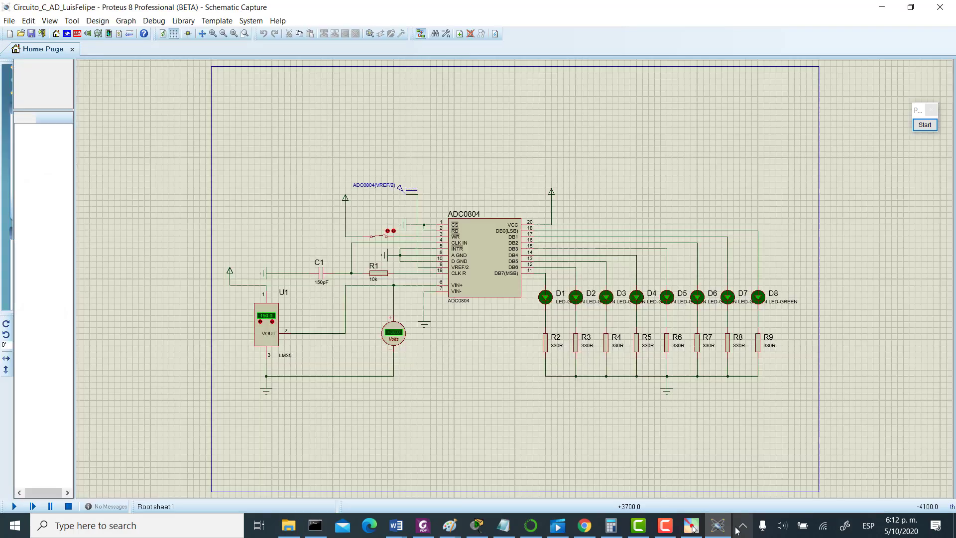
Label the power terminal feeding LM35 pin 1 as 5V.
scroll(473, 300, "up", 2)
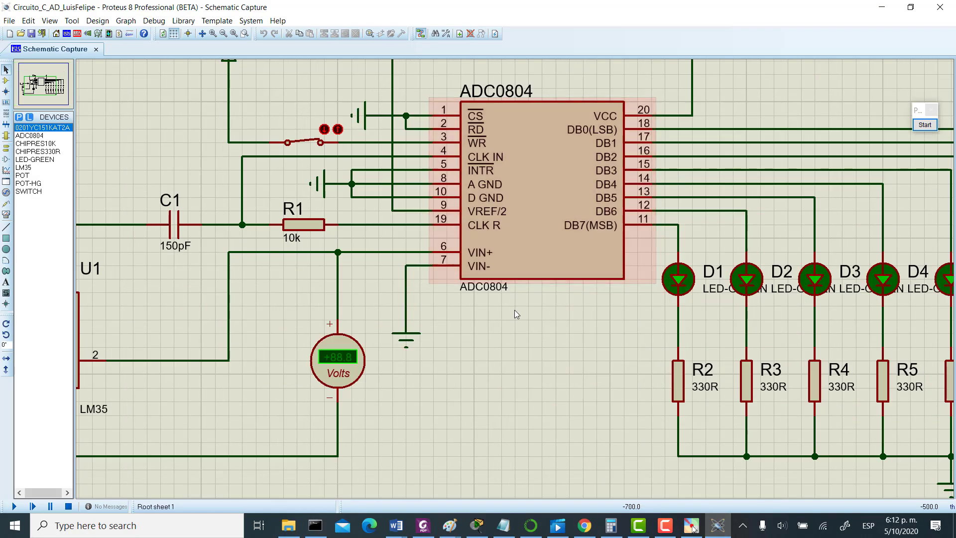
scroll(515, 310, "down", 1)
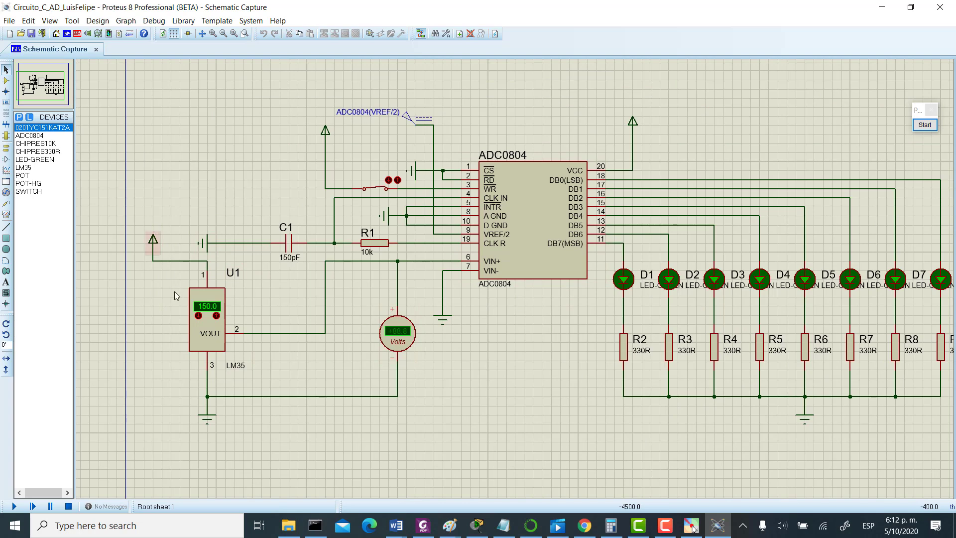
left_click(153, 238)
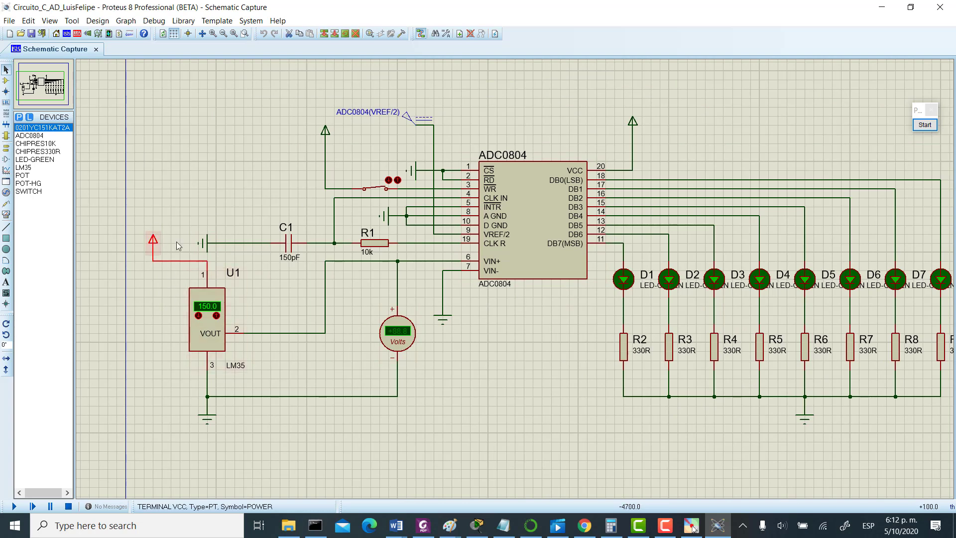
double_click(154, 241)
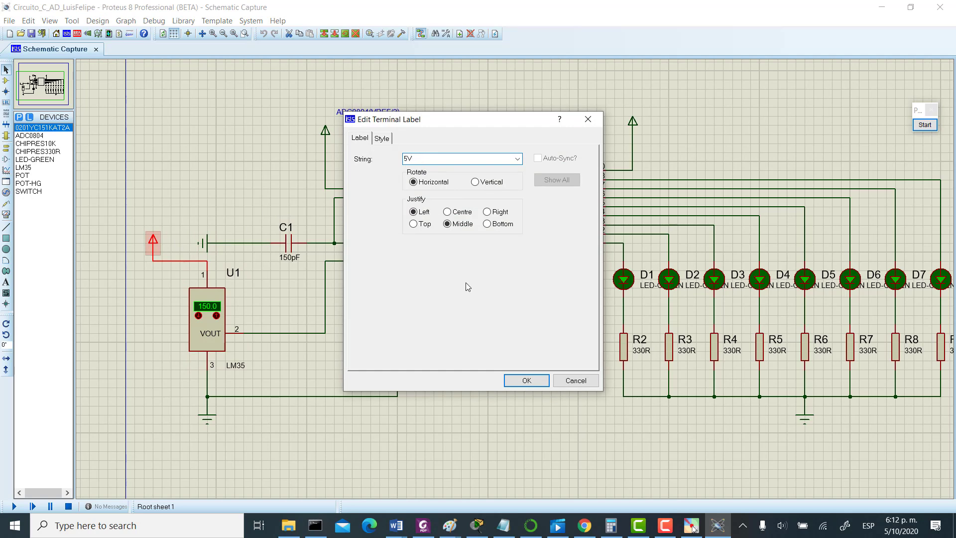
left_click(526, 380)
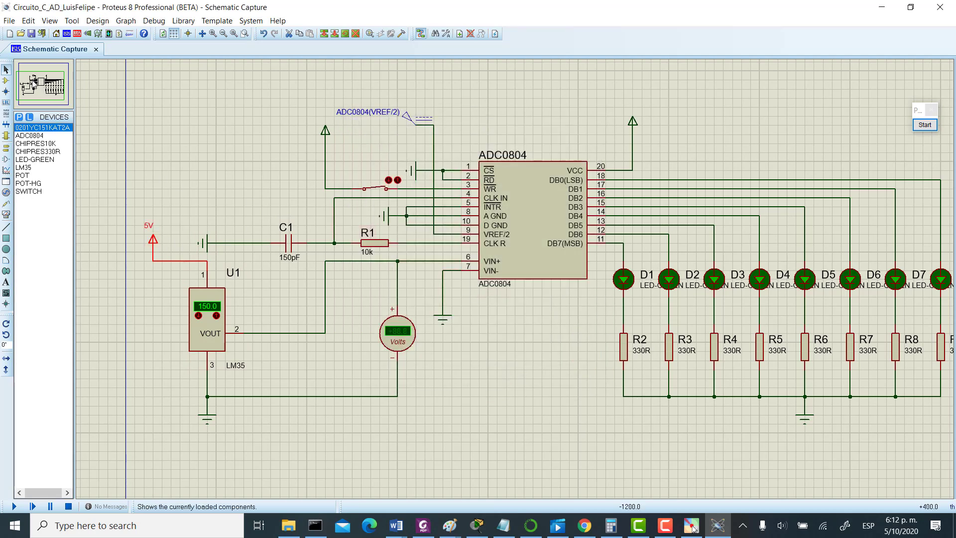
Inspect the component properties of the LM35 temperature sensor.
left_click(142, 296)
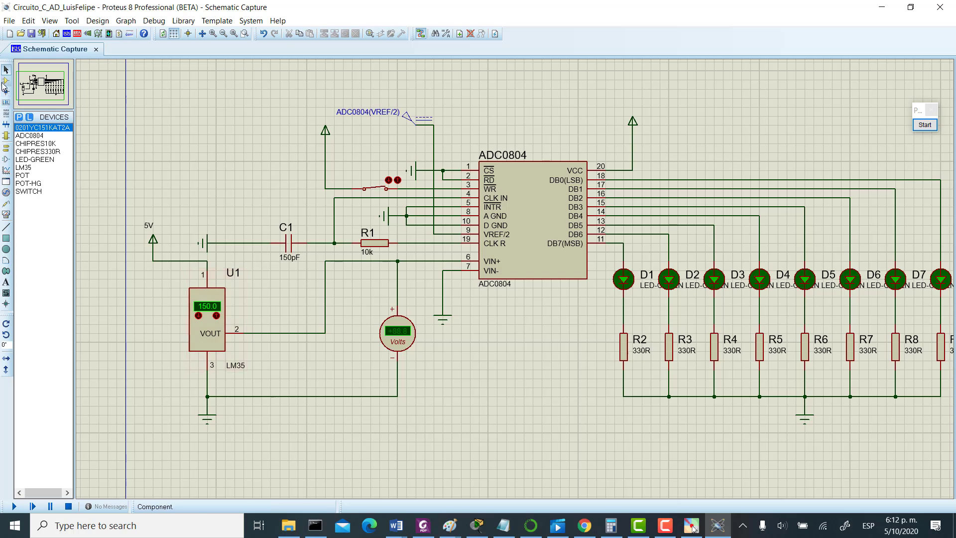
right_click(199, 295)
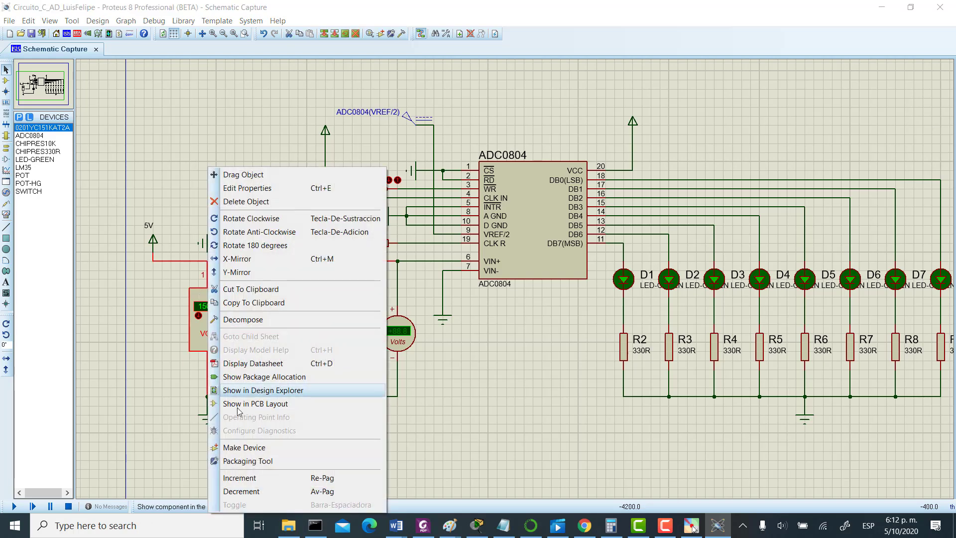
left_click(442, 396)
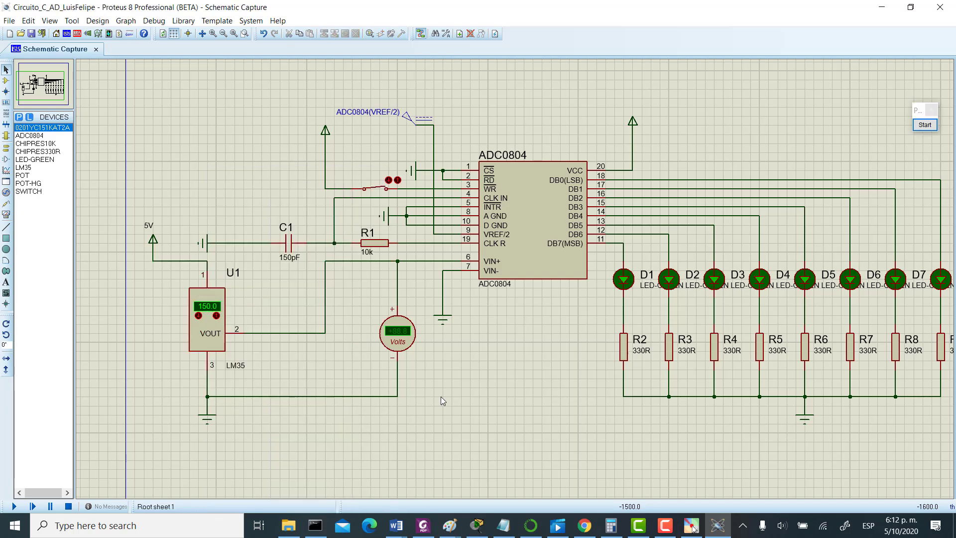
right_click(211, 308)
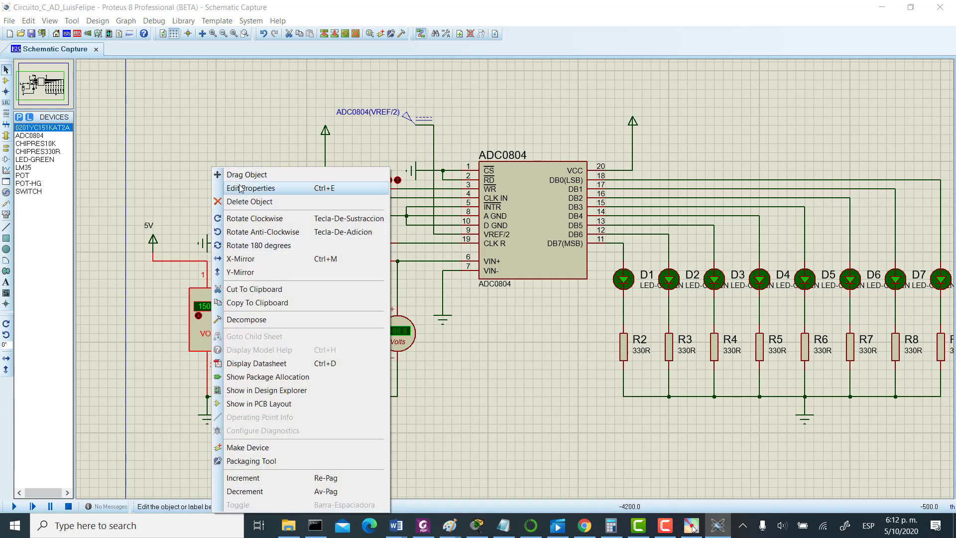
left_click(239, 187)
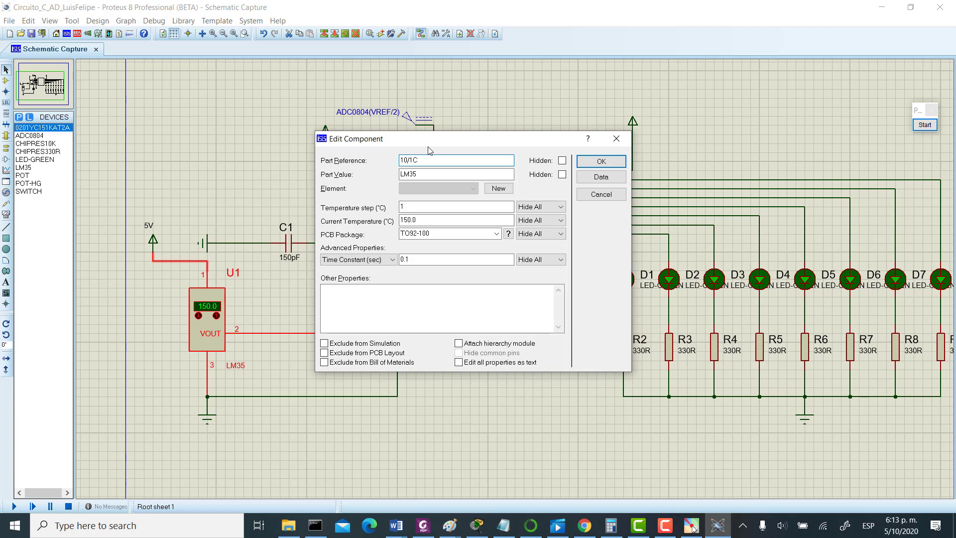
left_click(615, 194)
double_click(217, 328)
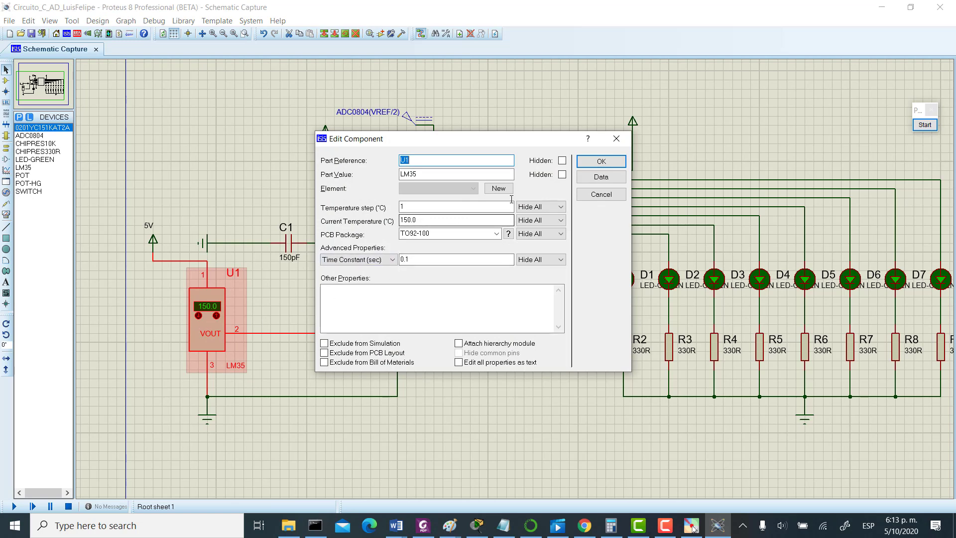
left_click(617, 139)
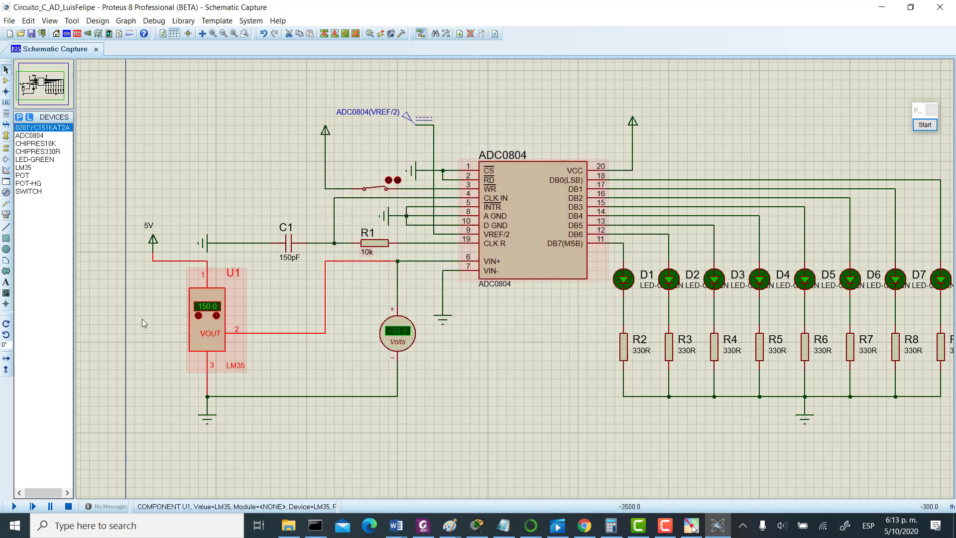
double_click(209, 324)
left_click(422, 159)
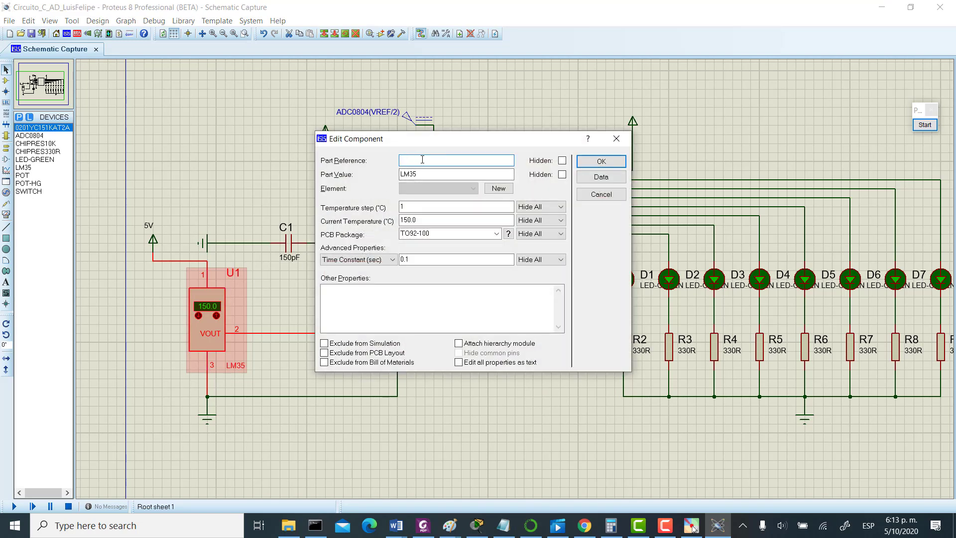
left_click(621, 140)
left_click(658, 531)
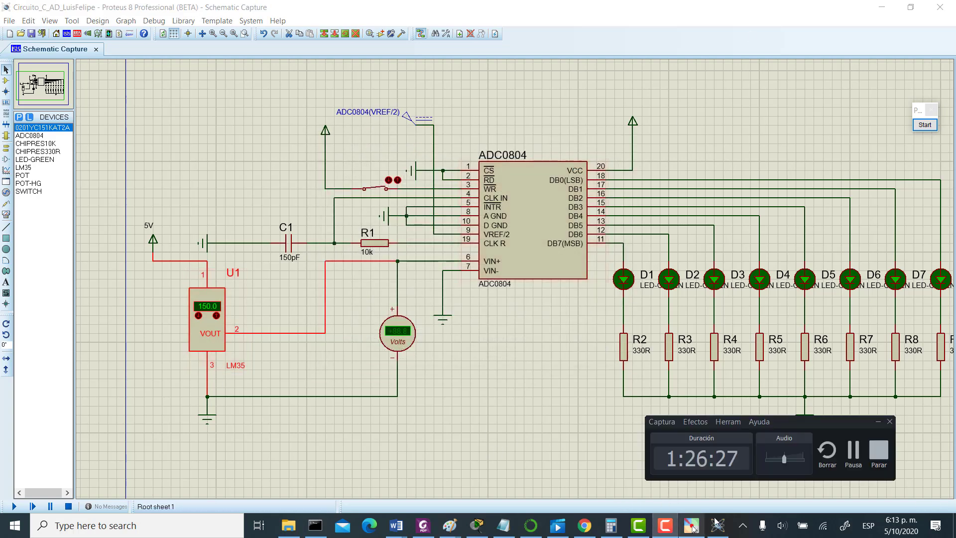
left_click(853, 450)
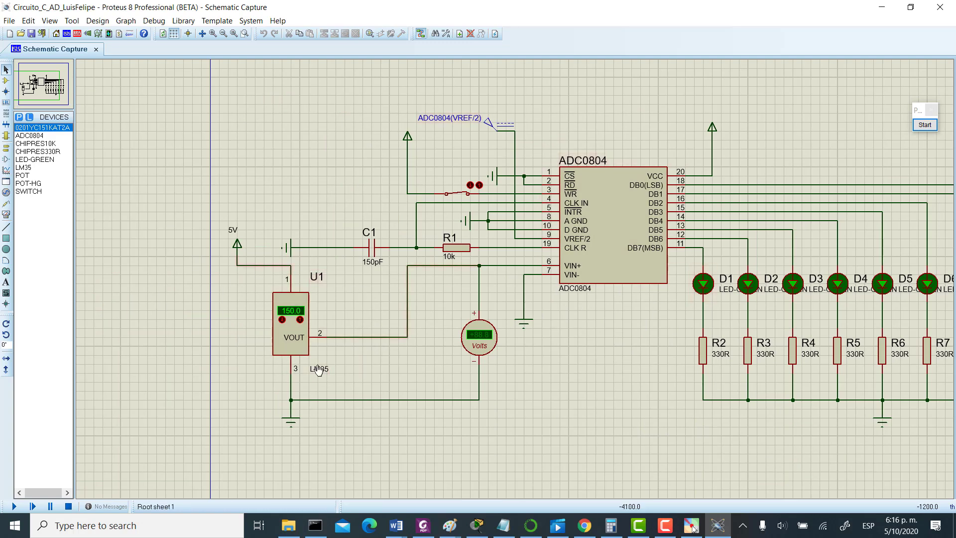
left_click(665, 525)
left_click(665, 525)
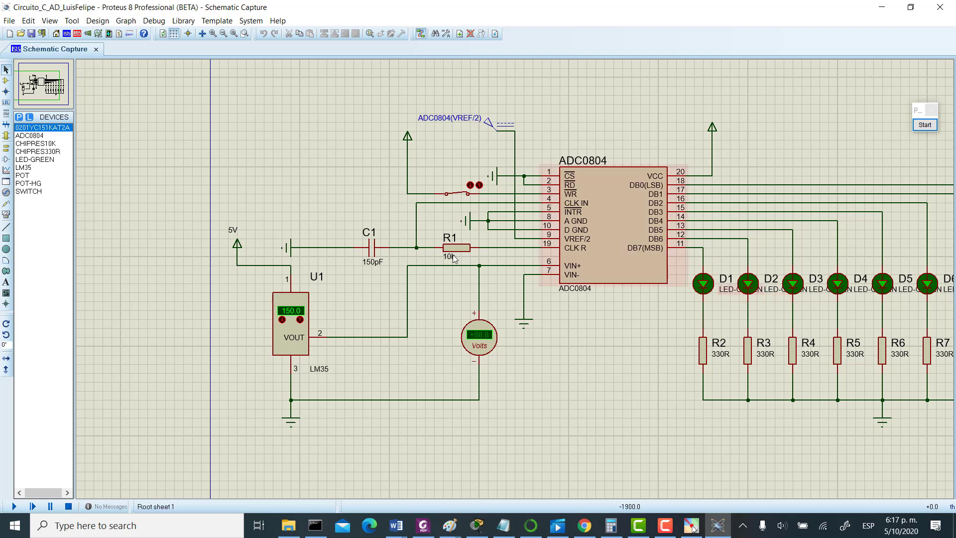
Open the switch on the ADC0804's WR line and try to run the simulation, dismissing the netlist error reports.
left_click(470, 184)
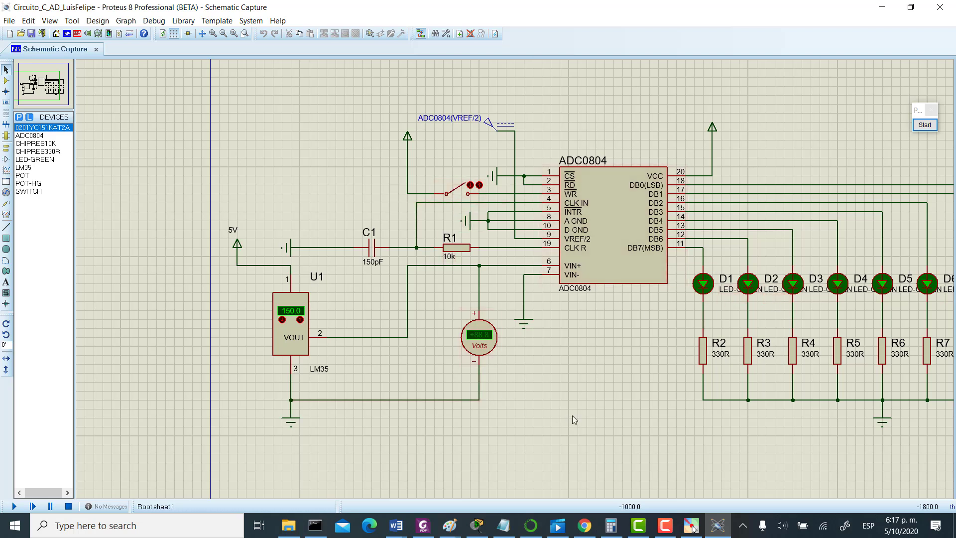
left_click(13, 506)
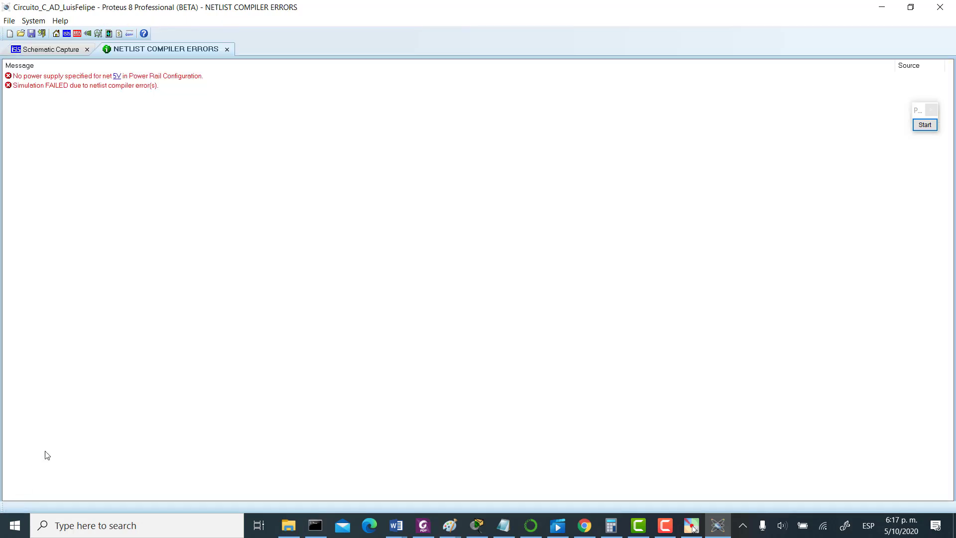
left_click(33, 50)
left_click(174, 50)
left_click(227, 50)
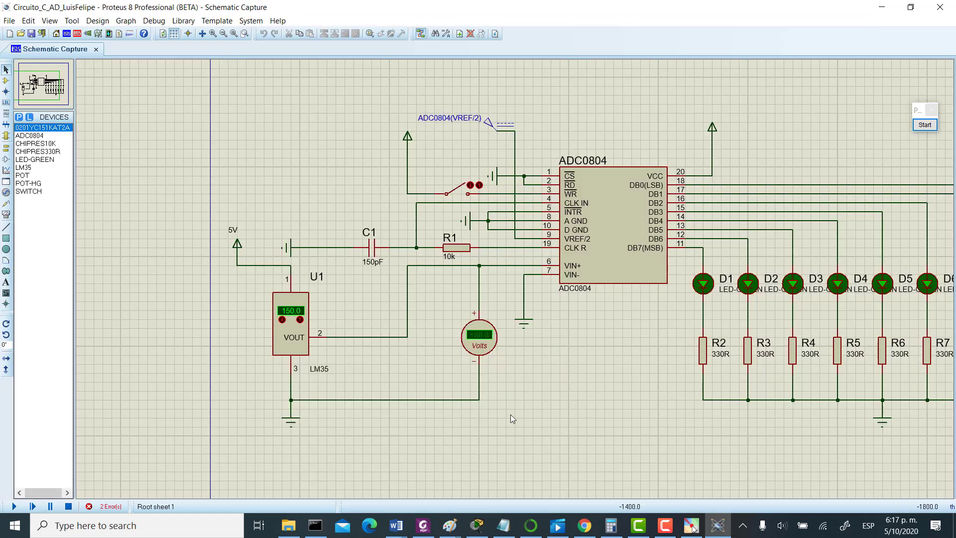
left_click(11, 506)
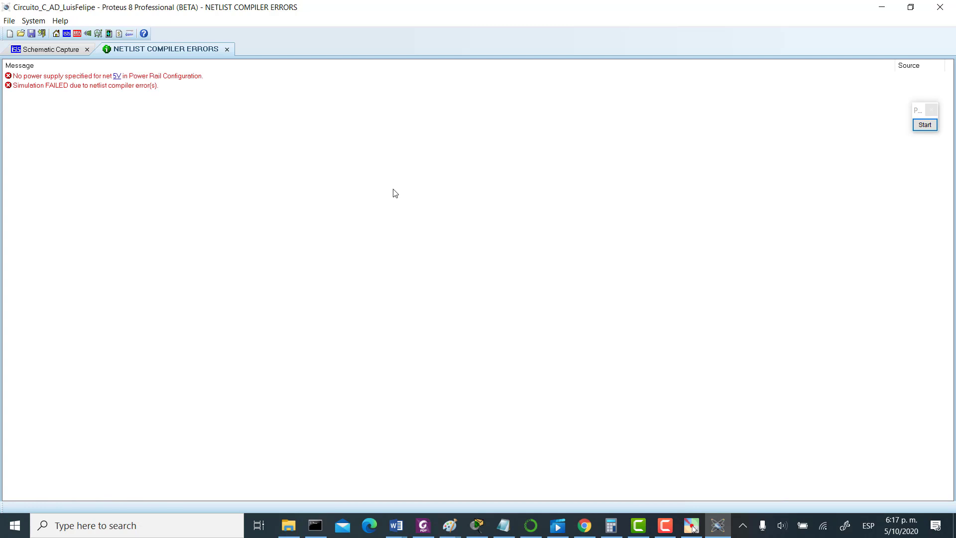
left_click(227, 50)
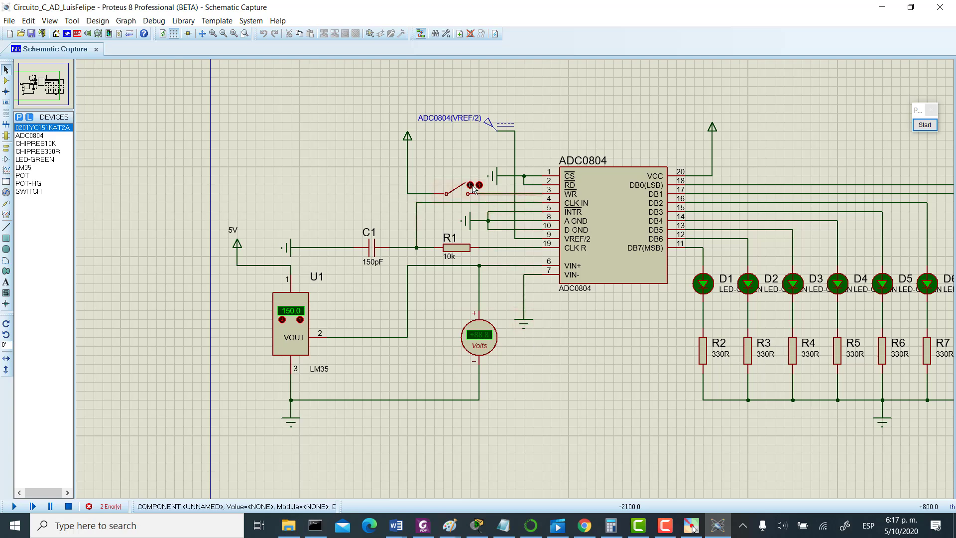
Change the voltage of the DC generator feeding the ADC0804's VREF/2 pin.
double_click(450, 118)
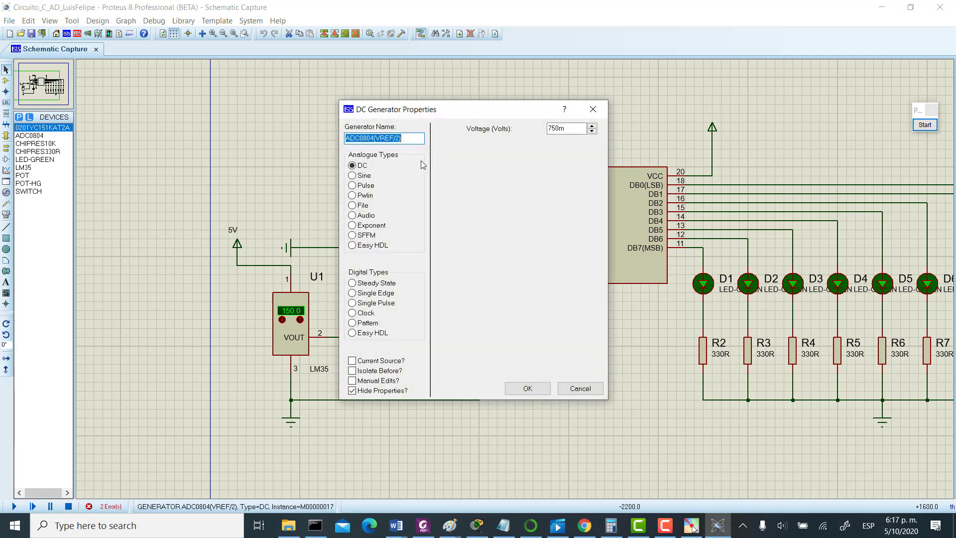
double_click(567, 128)
type("0.")
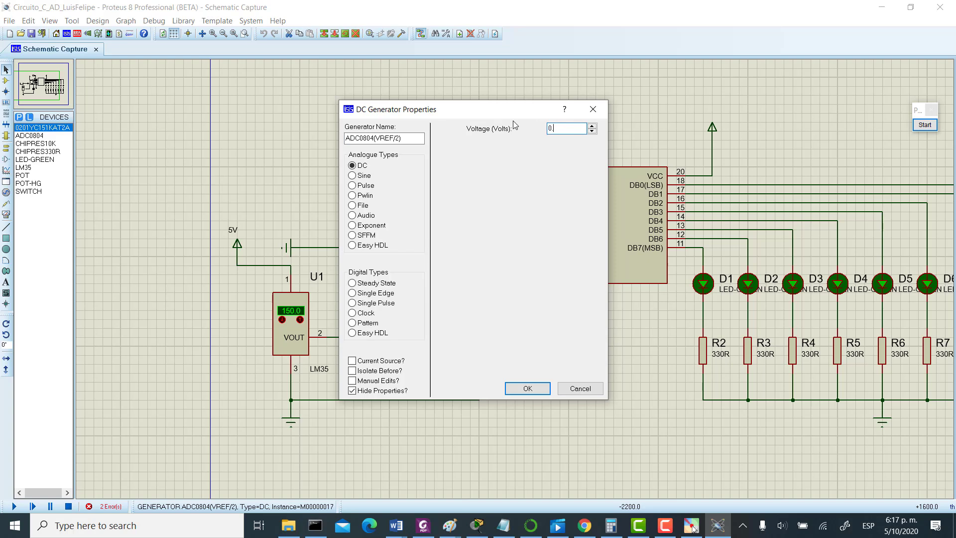
left_click(538, 387)
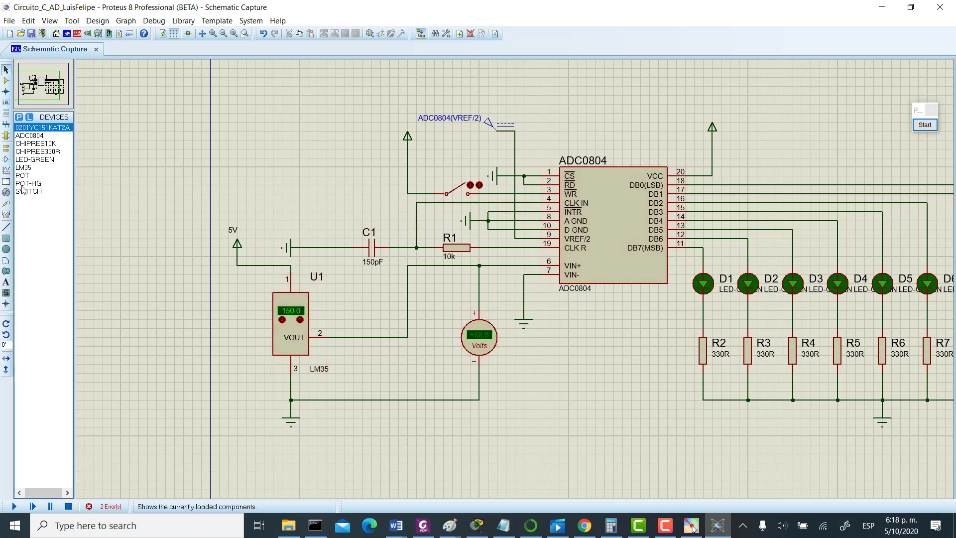
Rerun the simulation and inspect the connections of the 5V net from the netlist error report.
left_click(14, 507)
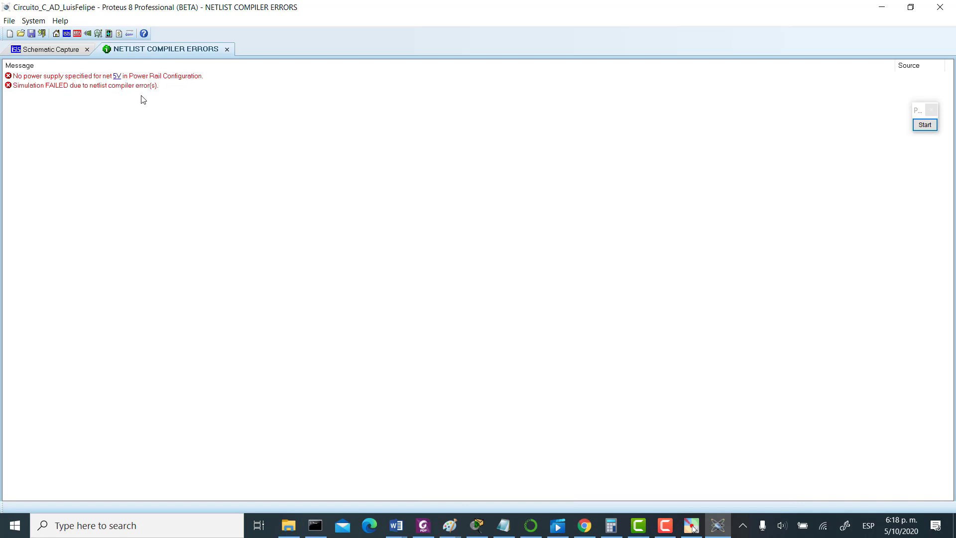
left_click(115, 77)
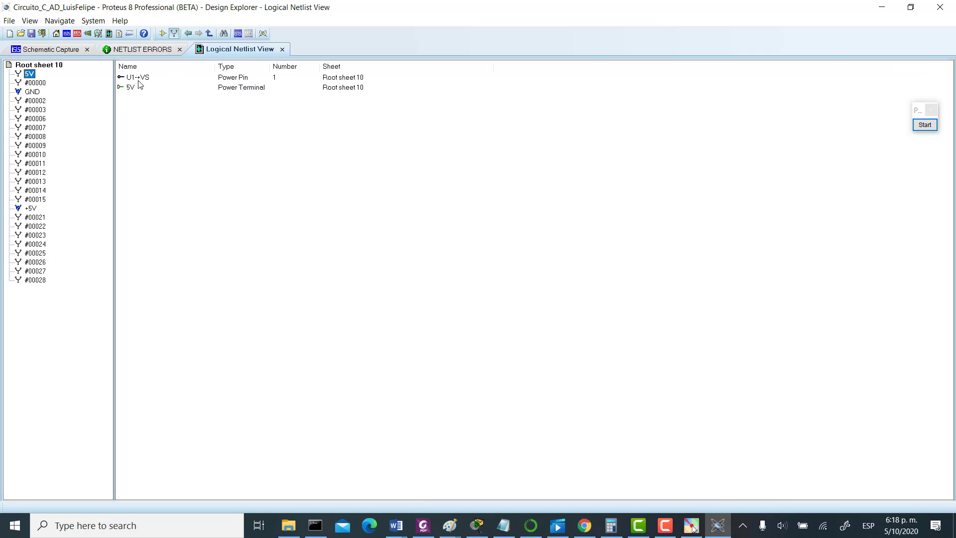
left_click(282, 48)
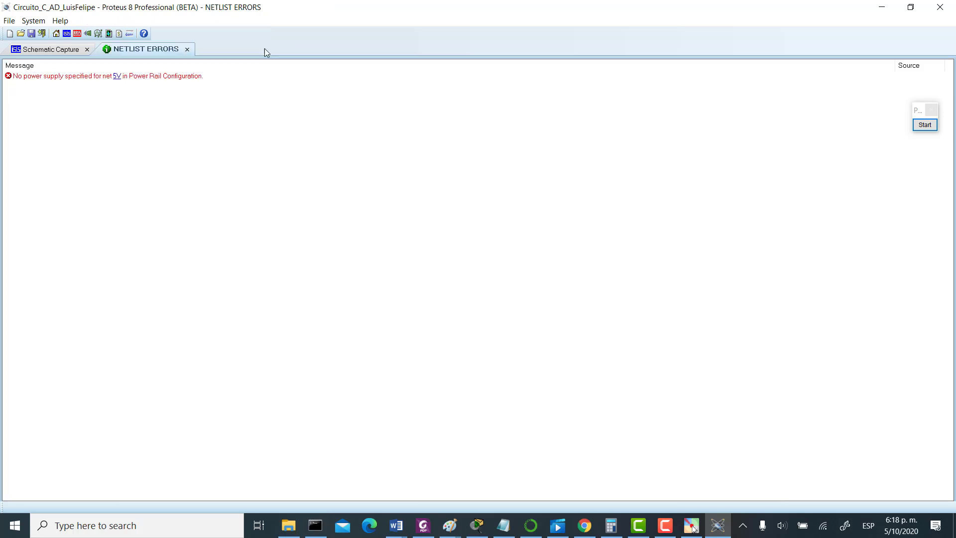
left_click(186, 48)
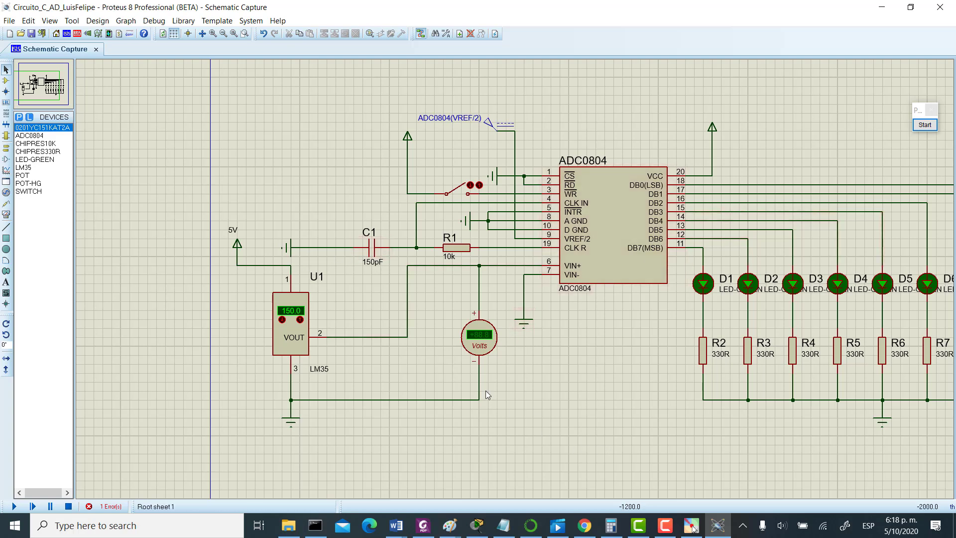
Move the ground terminal closer to capacitor C1 and lower the power terminal that feeds the WR switch.
left_click(321, 247)
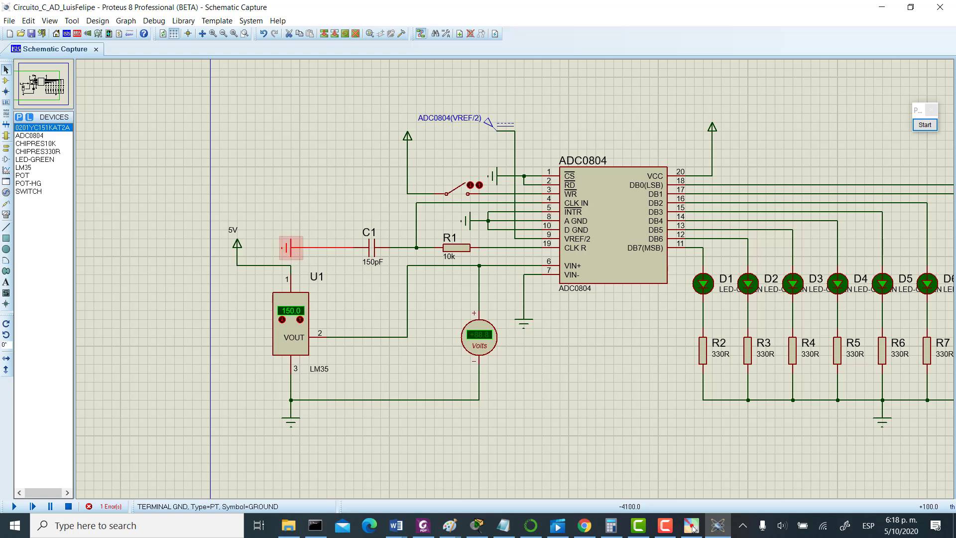
left_click_drag(288, 249, 332, 249)
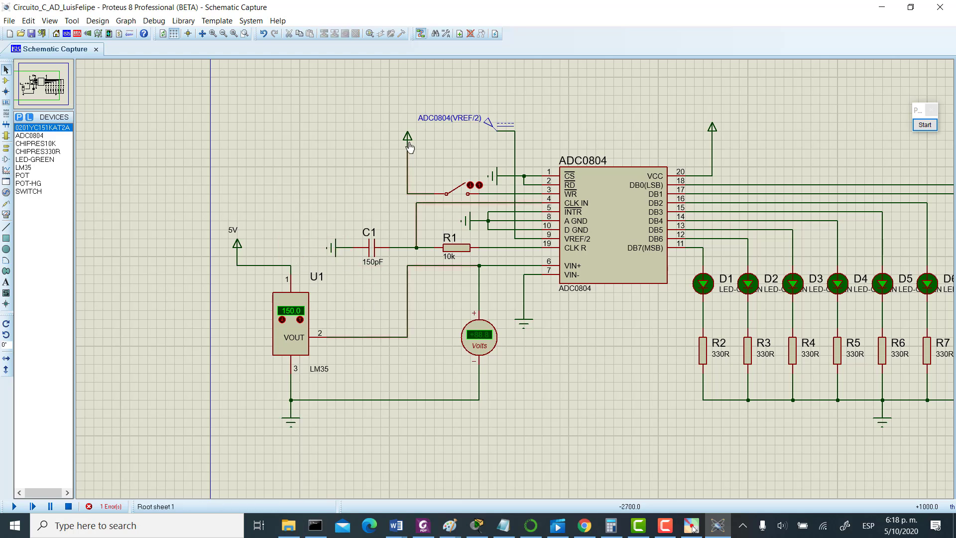
left_click(407, 138)
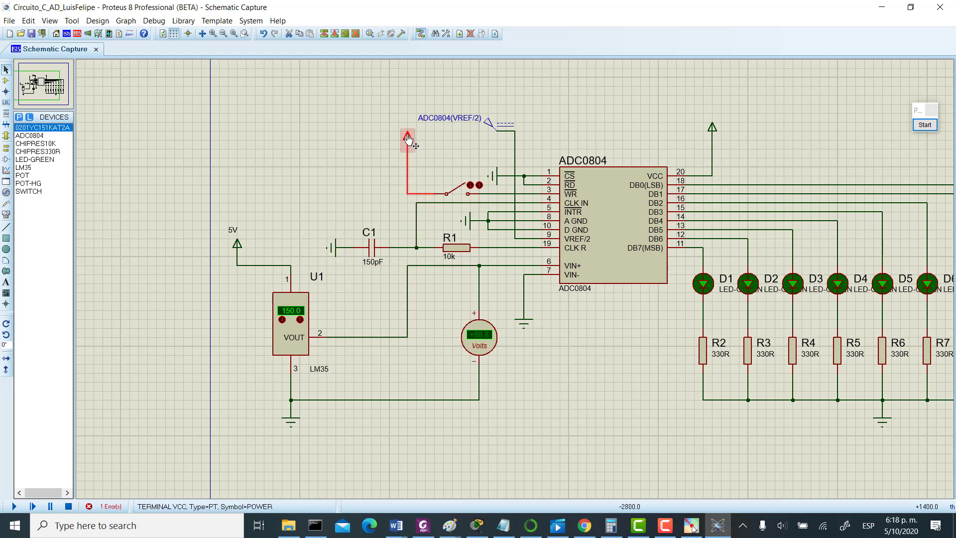
left_click(407, 137)
left_click(587, 120)
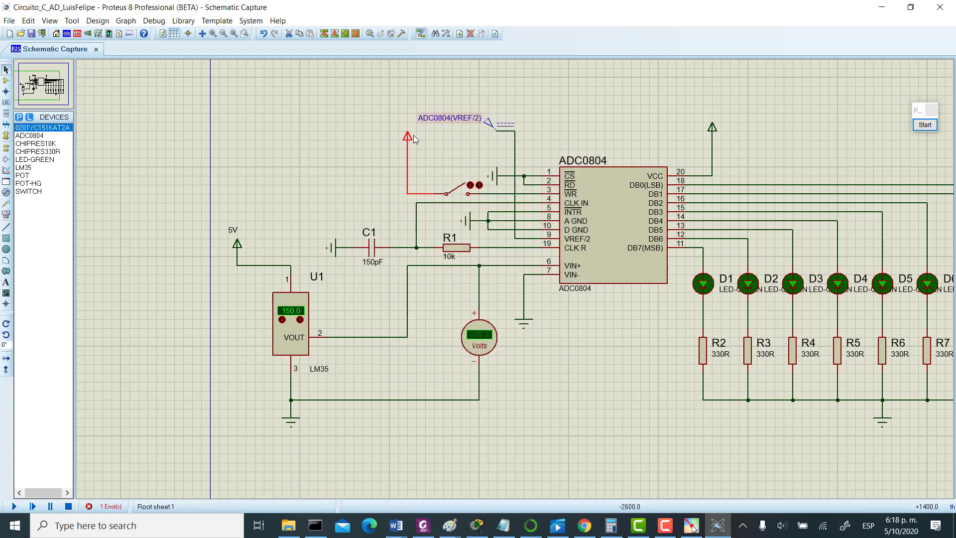
left_click(407, 137)
left_click(589, 120)
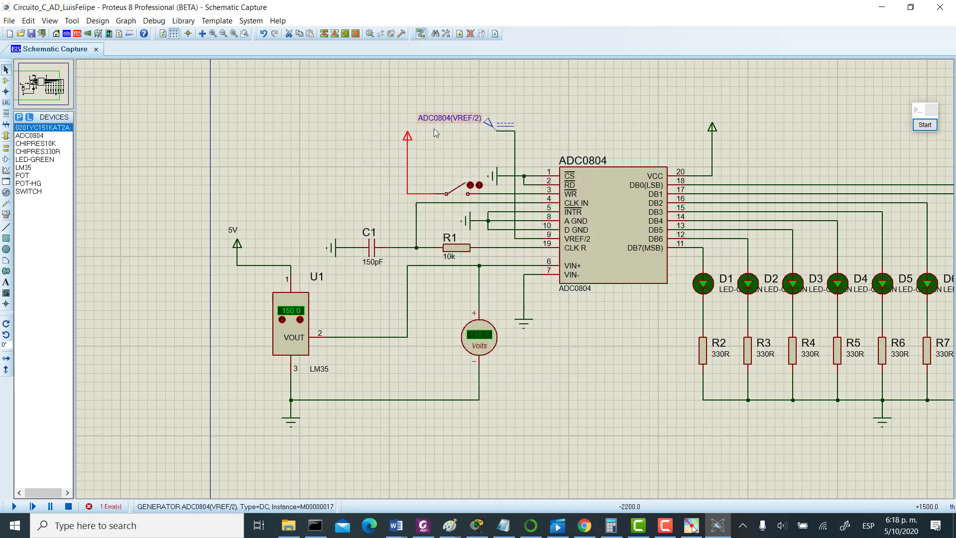
left_click_drag(407, 139, 408, 165)
left_click(462, 158)
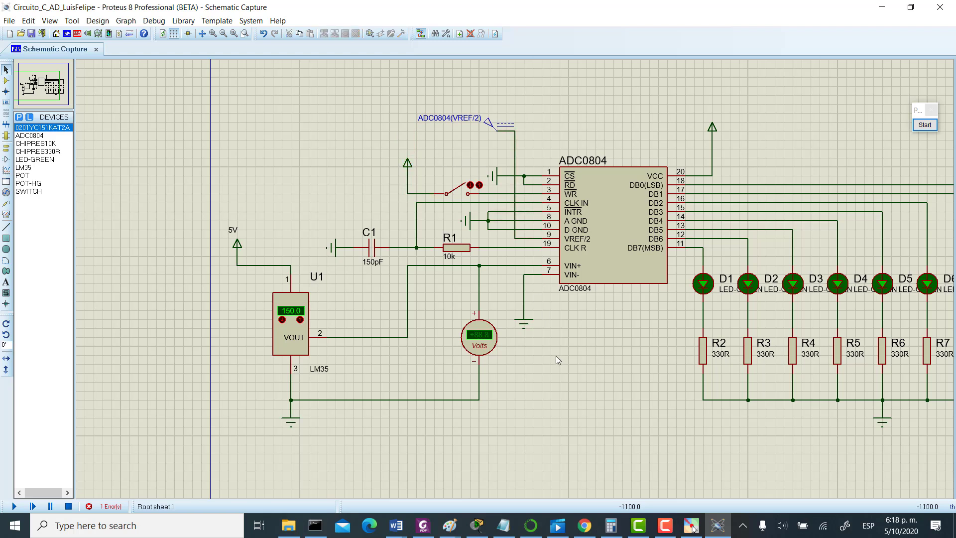
Move the 5V power terminal directly above supply pin 1 of the LM35 so that the wire runs straight.
left_click(237, 249)
left_click_drag(238, 249, 291, 234)
left_click(332, 219)
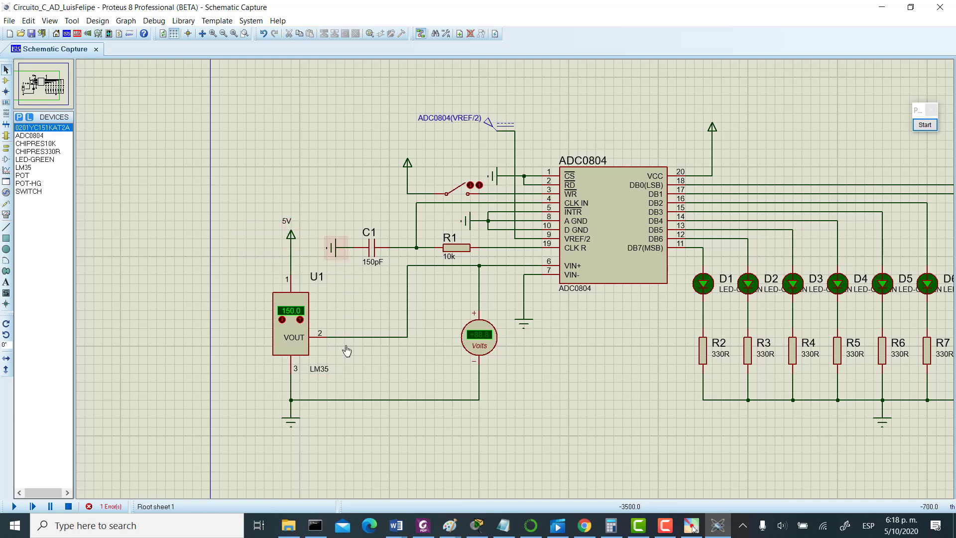
left_click(645, 274)
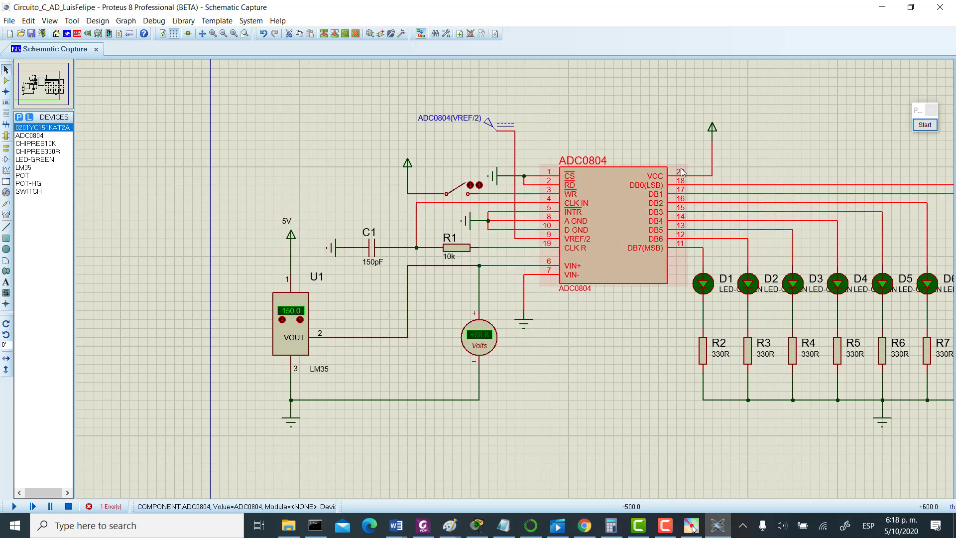
left_click(749, 122)
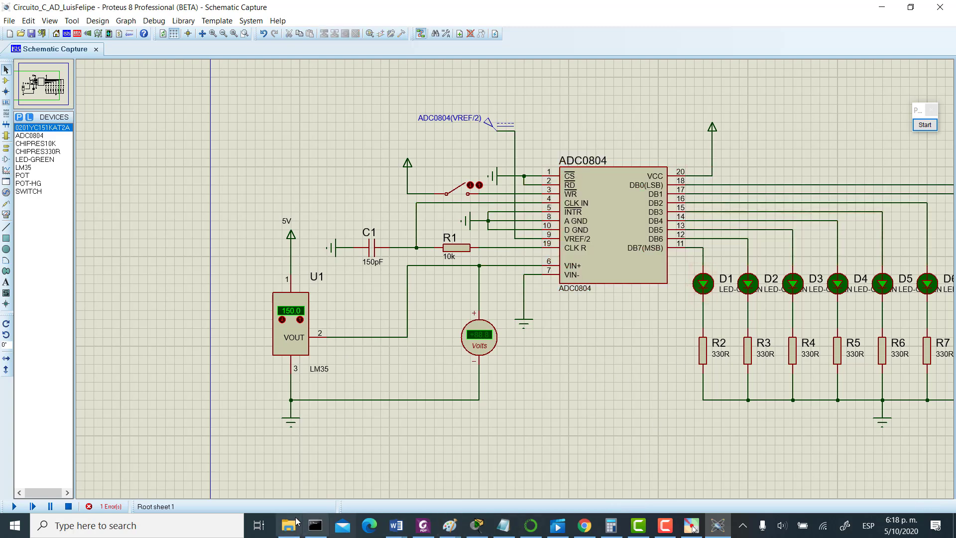
Try to simulate the rearranged circuit in single-step mode.
left_click(42, 88)
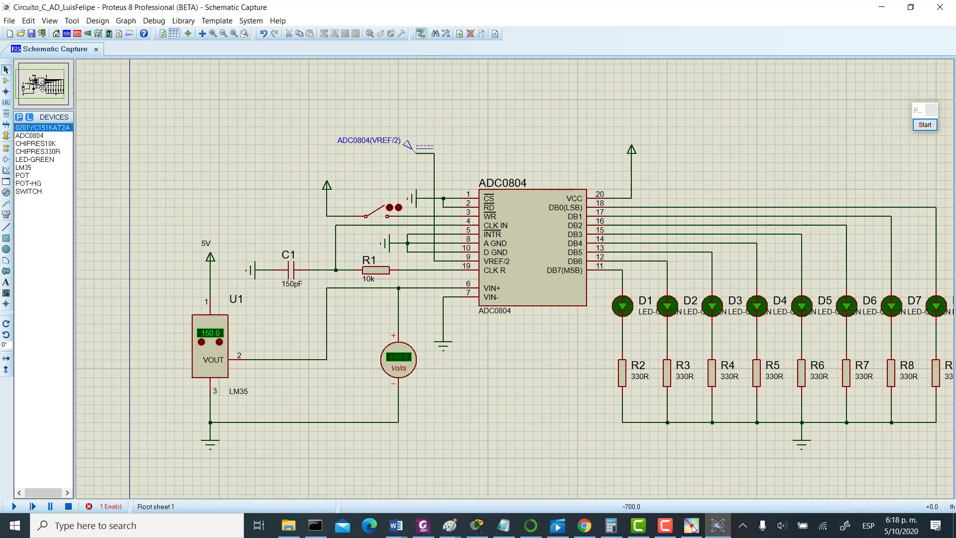
left_click(42, 83)
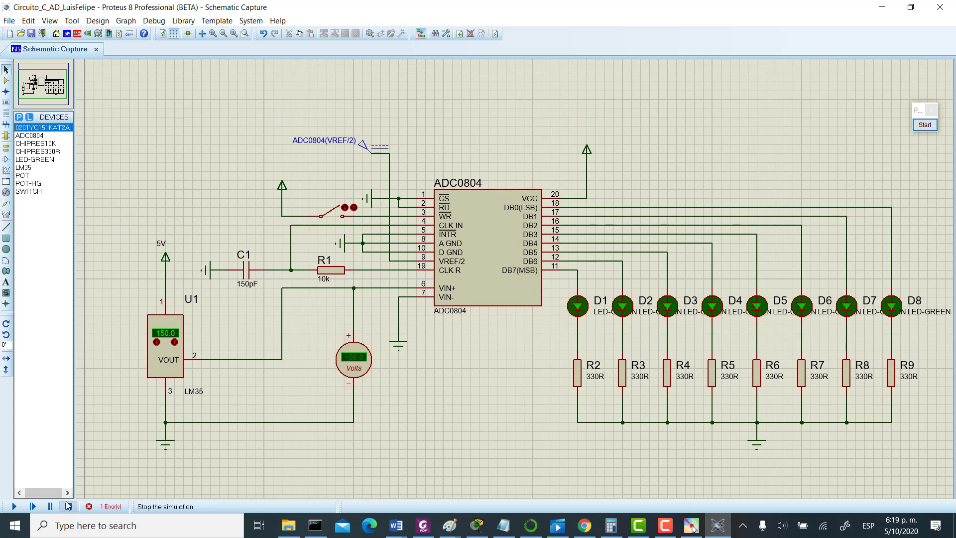
left_click(32, 506)
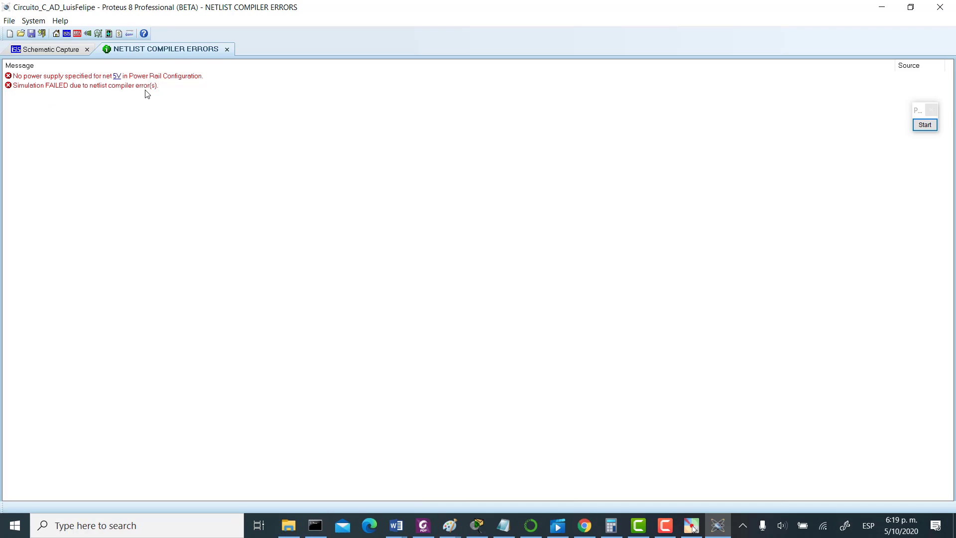
Close the netlist compiler error report to get back to the schematic.
left_click(226, 49)
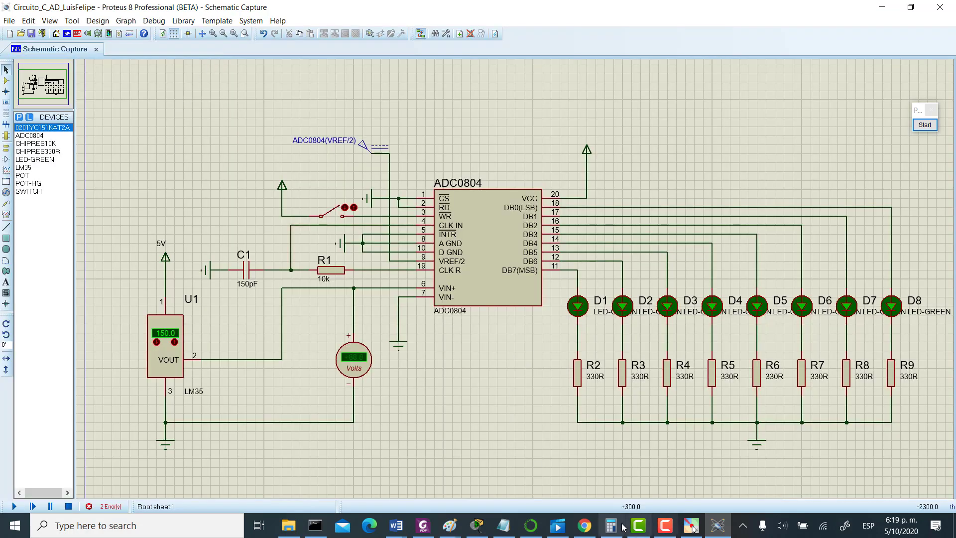
left_click(664, 532)
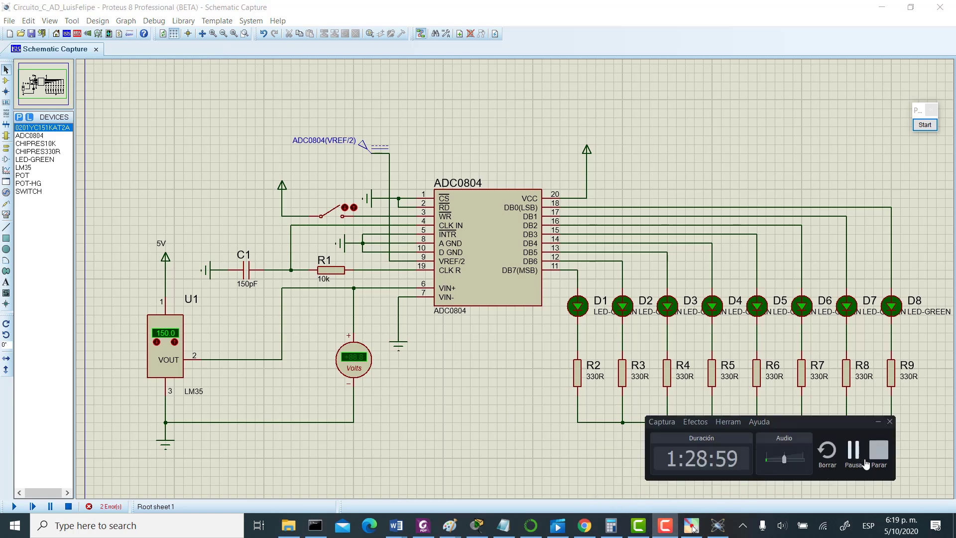
left_click(852, 451)
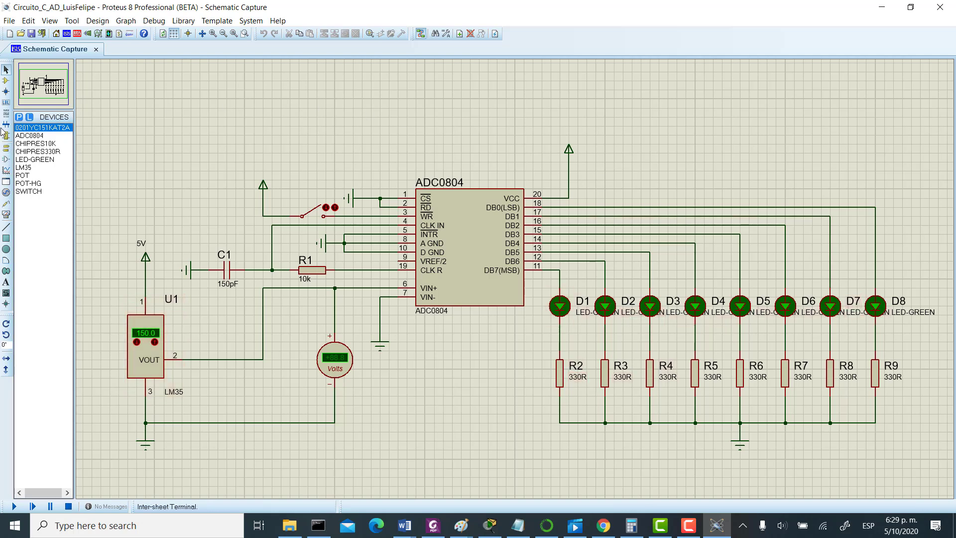
Place a DC generator on the schematic above the WR switch.
left_click(6, 192)
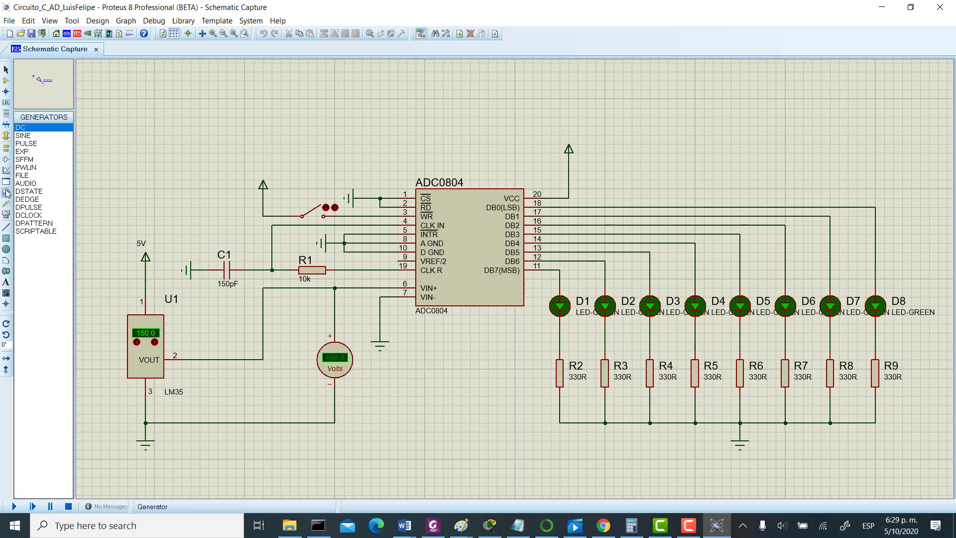
left_click(309, 122)
left_click(328, 125)
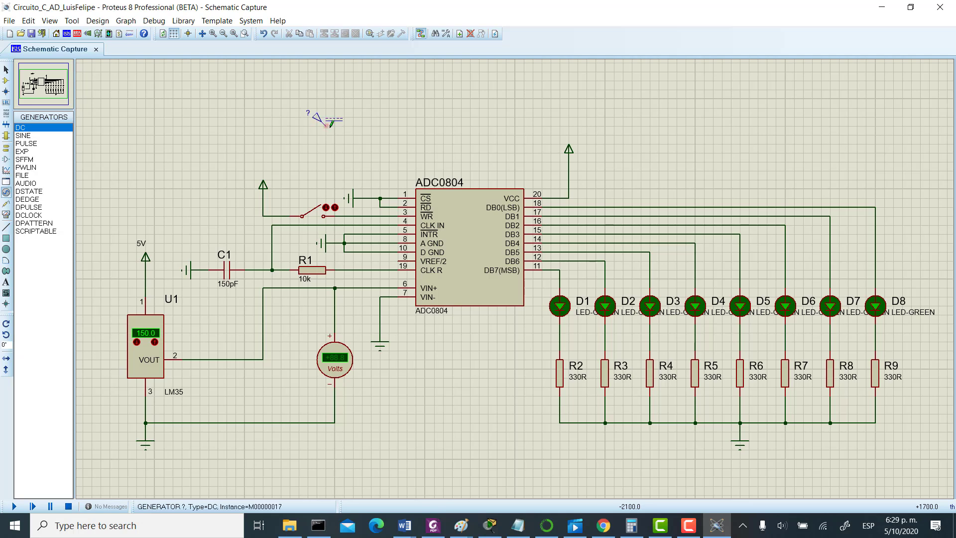
left_click(329, 126)
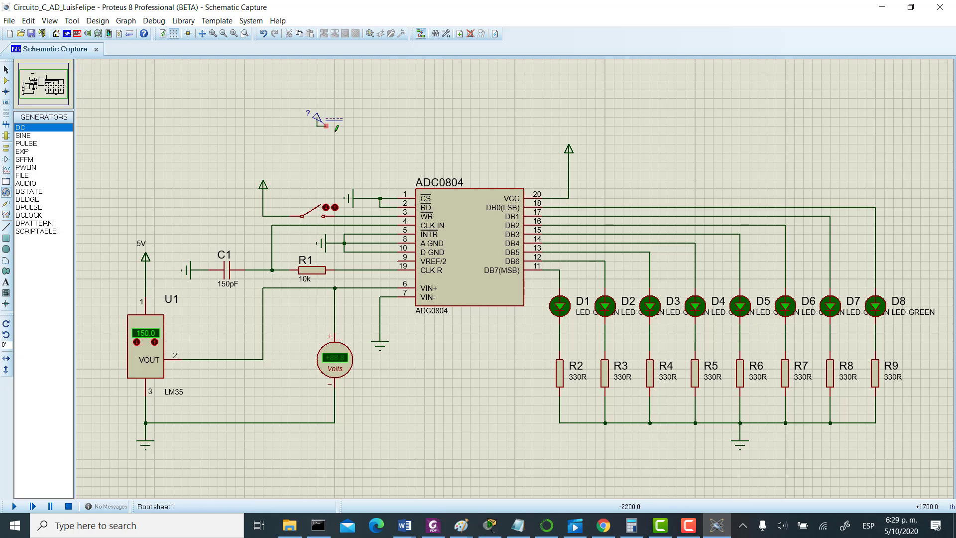
left_click(327, 125)
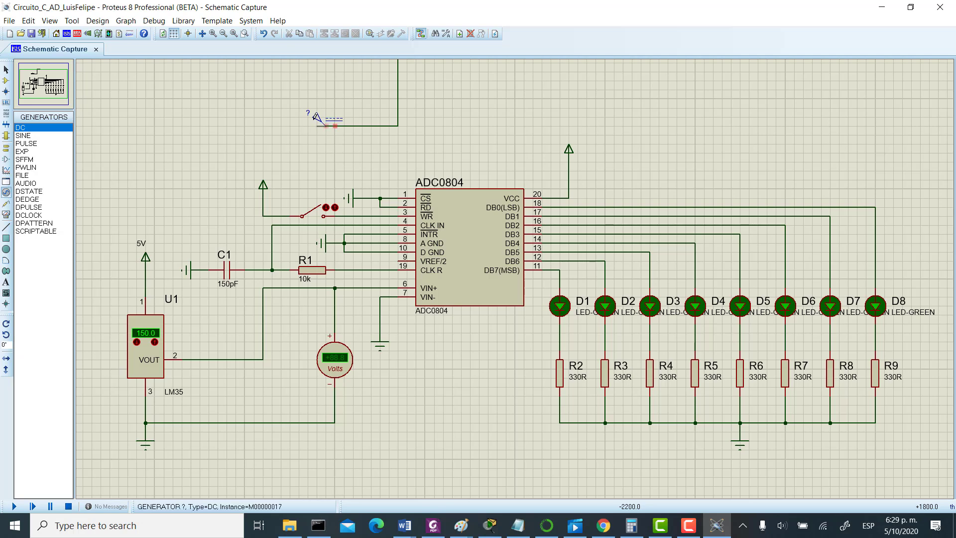
left_click(326, 126)
key("Escape")
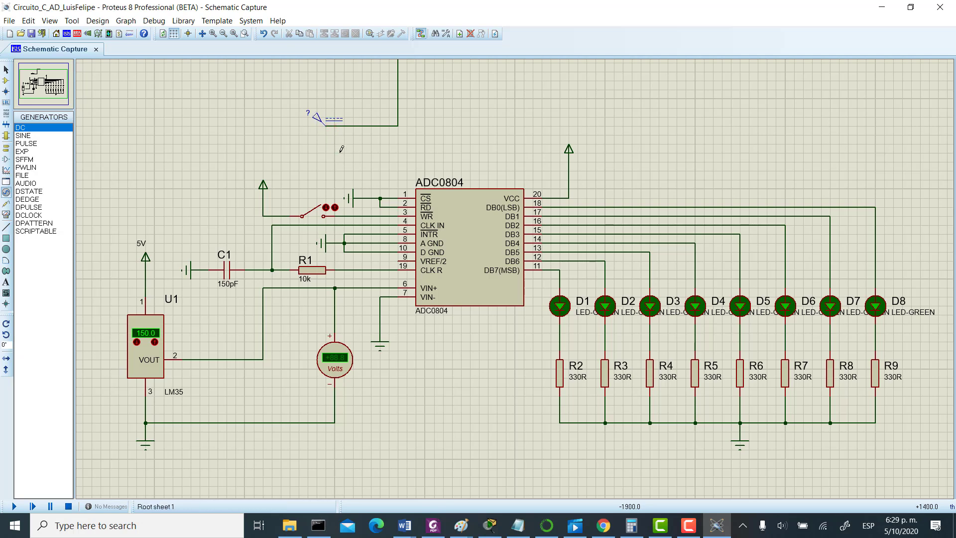
left_click(6, 71)
left_click(357, 126)
key("Delete")
Name the new DC generator VREF/2 and set its voltage to 0.75 V.
left_click(318, 118)
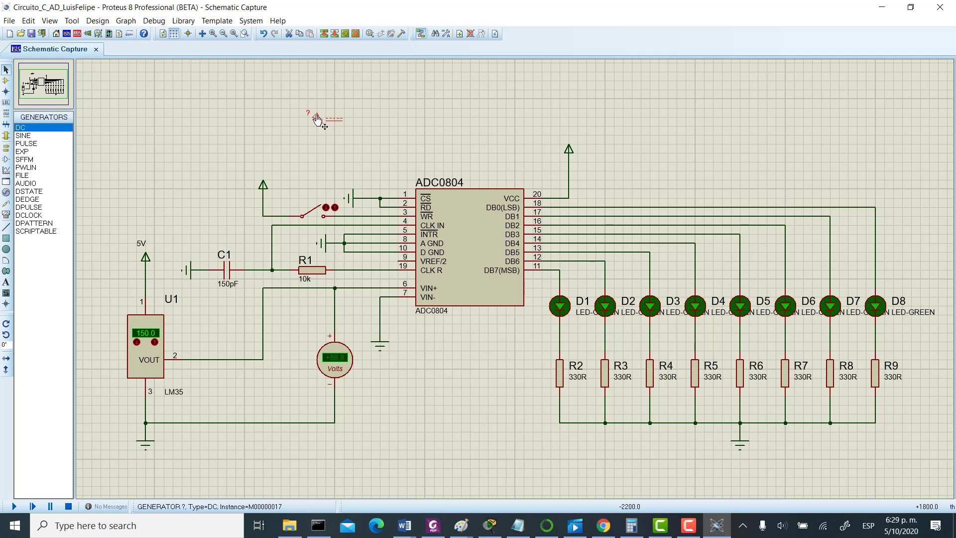
left_click(318, 120)
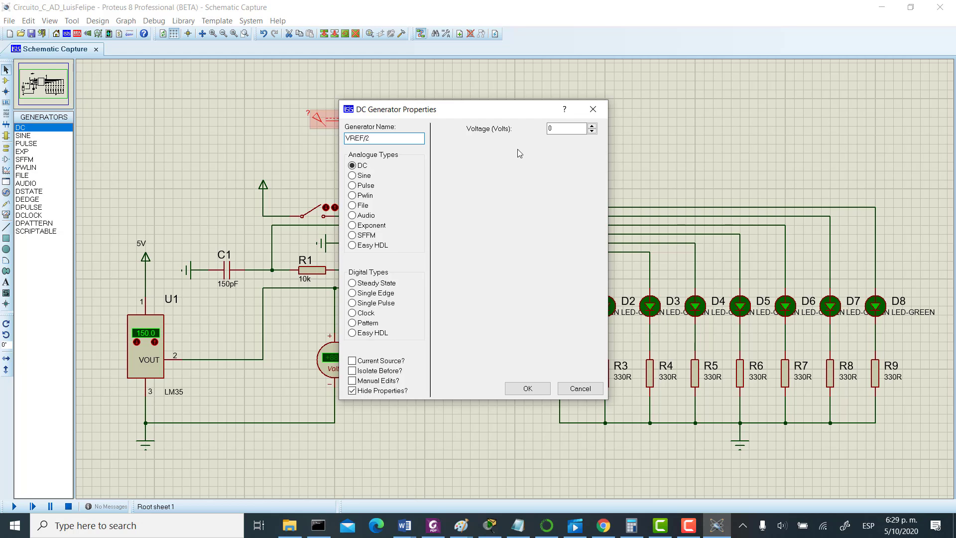
left_click(544, 129)
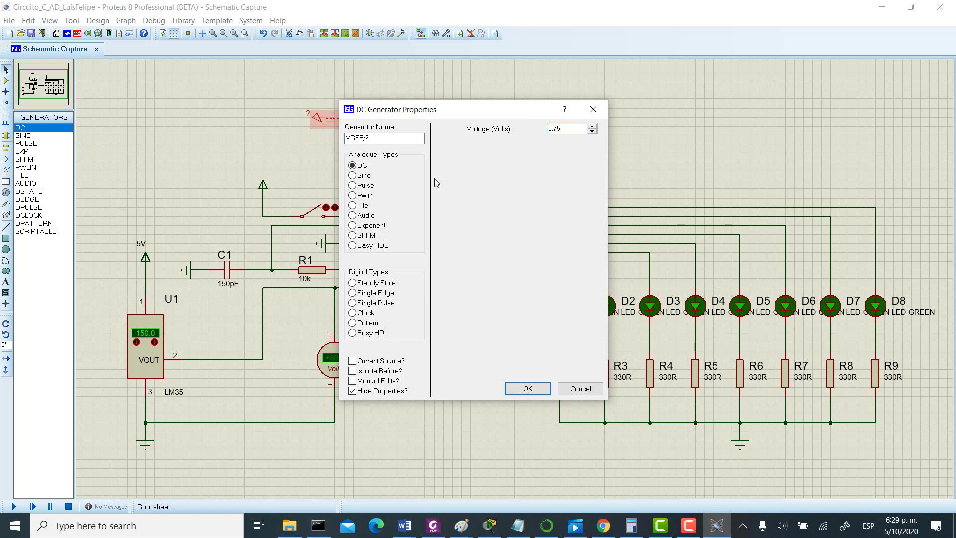
left_click(522, 386)
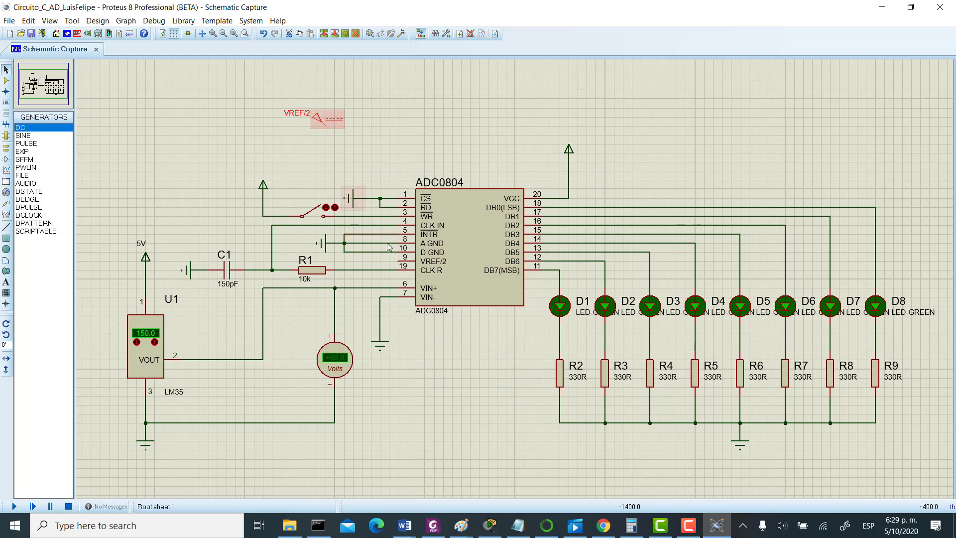
Wire pin 9 (VREF/2) of the ADC0804 to the VREF/2 generator and review the generator's properties.
left_click(395, 261)
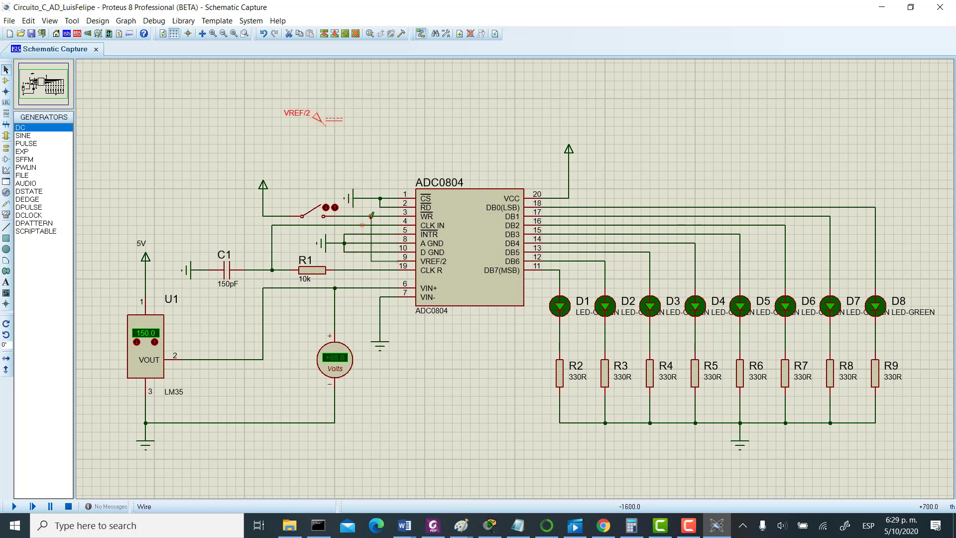
left_click(345, 124)
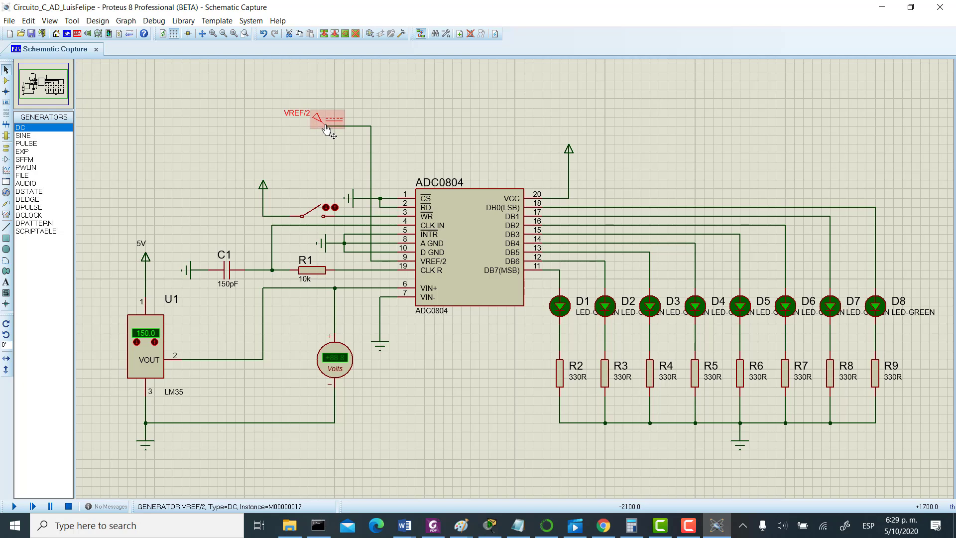
double_click(322, 127)
left_click(527, 388)
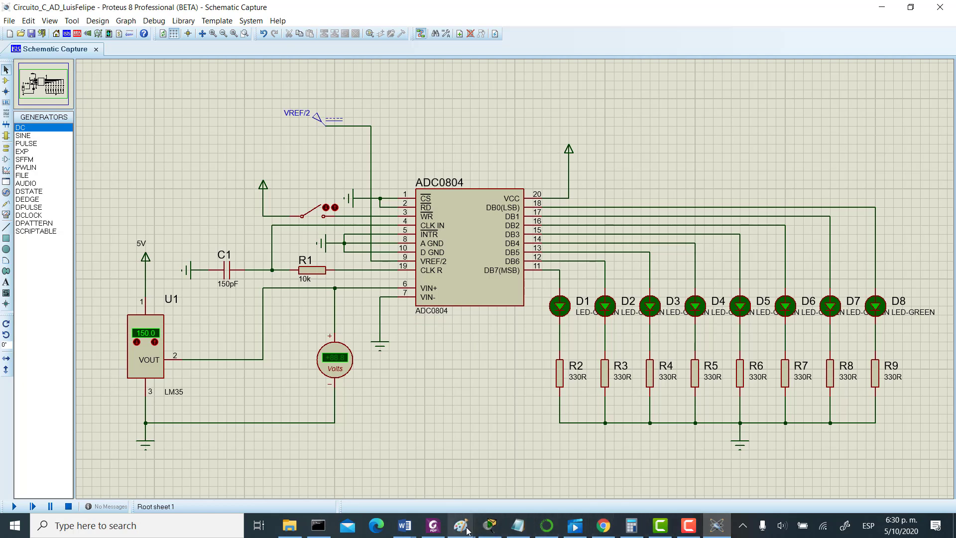
Switch to Paint, paste the screenshot of the schematic and select the area that contains the whole circuit.
mouse_move(466, 530)
left_click(503, 483)
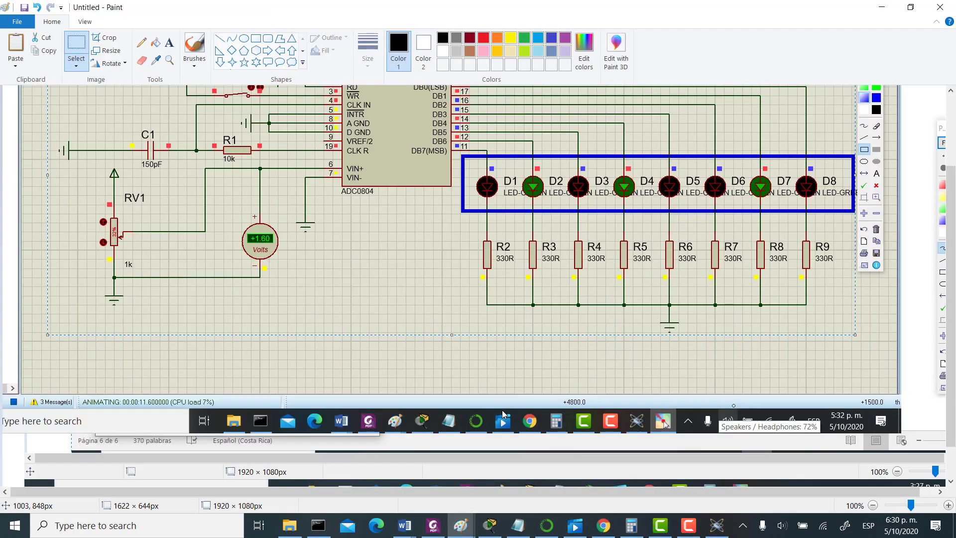
key("ctrl+v")
scroll(500, 297, "down", 4)
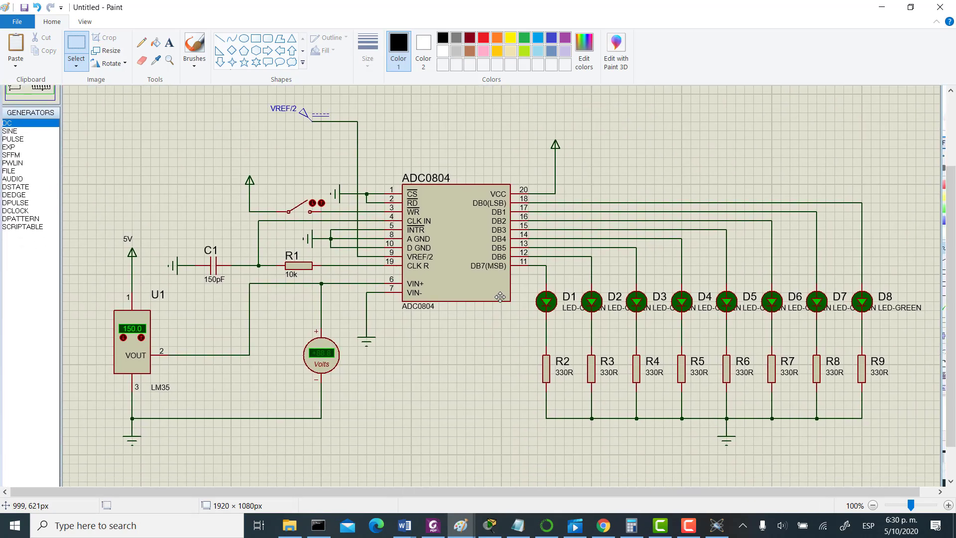
left_click_drag(97, 104, 927, 461)
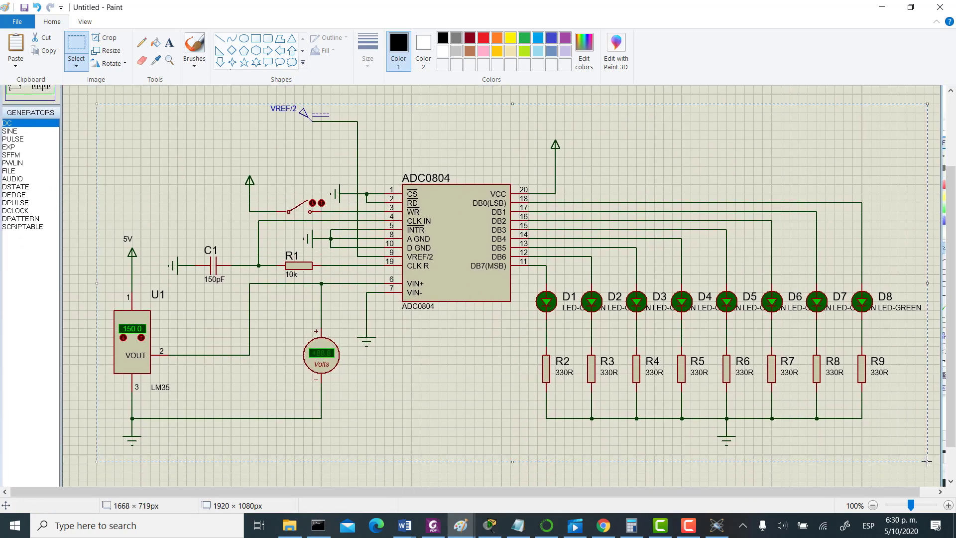
Switch to the Word document Taller 01 AD and insert the copied circuit image on a new page after the T≡00001111=15 line.
left_click(404, 526)
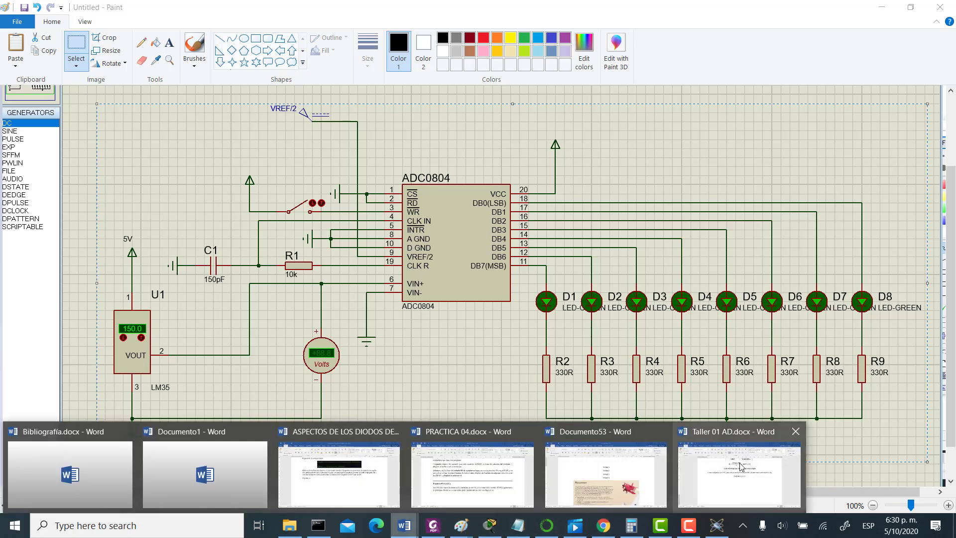
left_click(730, 478)
scroll(731, 466, "up", 2)
scroll(733, 462, "down", 2)
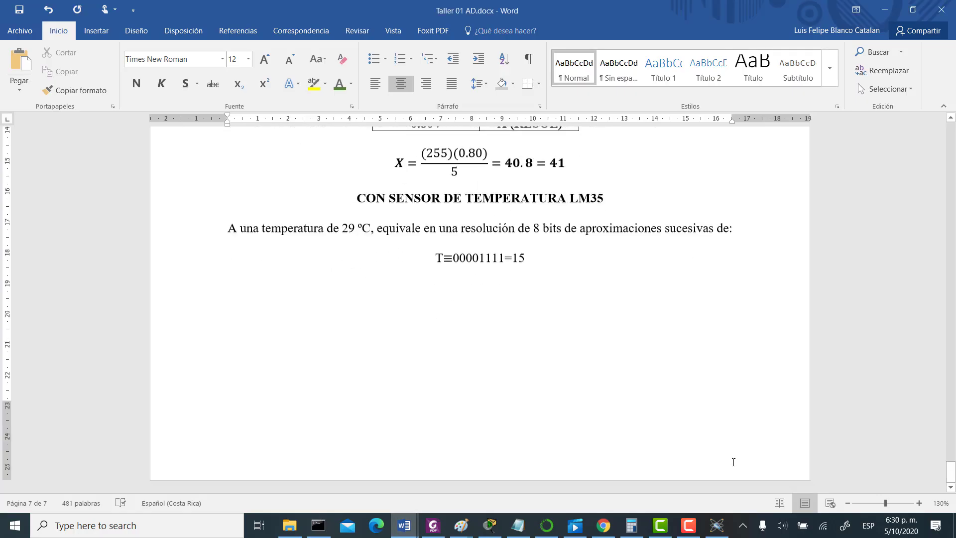
key("Return")
key("Return")
key("Return")
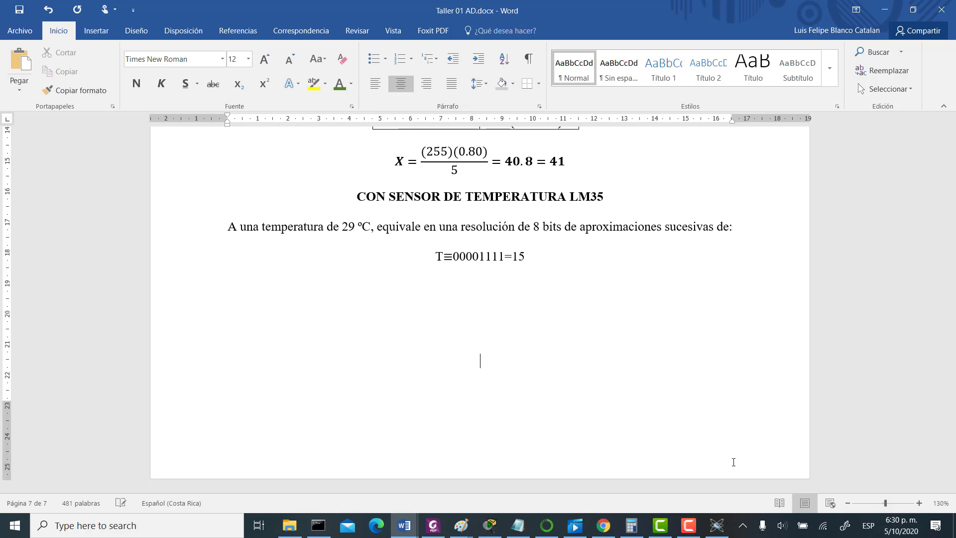
key("Return")
key("Return")
key("Return")
key("ctrl+v")
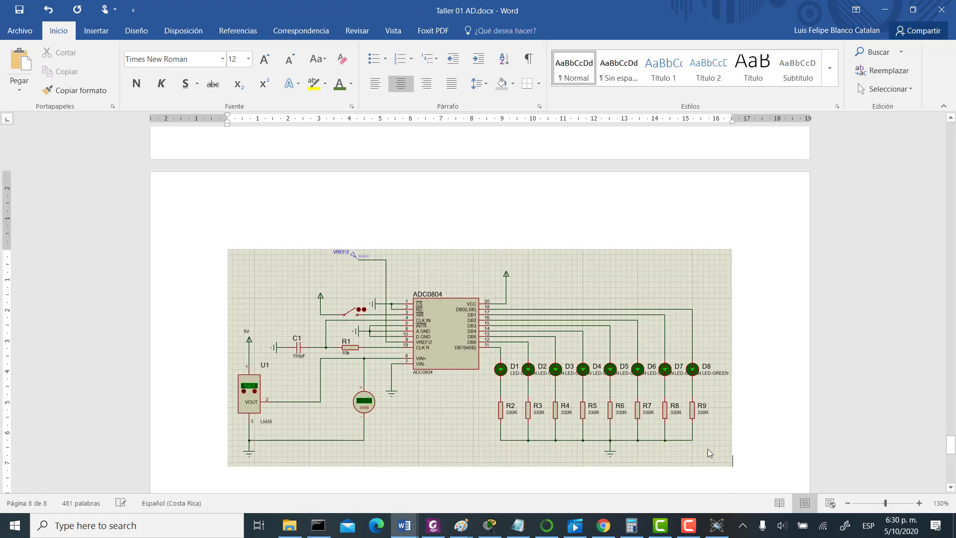
key("Return")
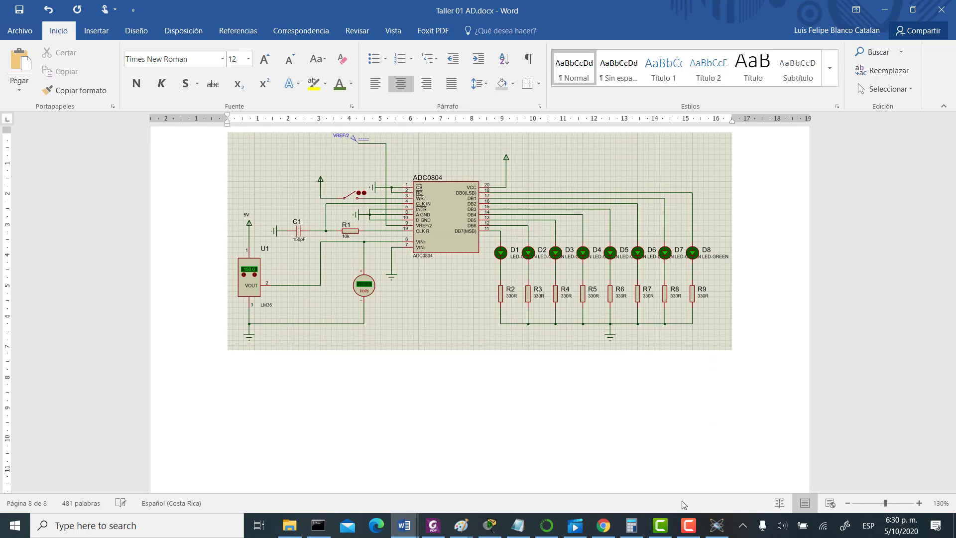
Return to Taller 01 AD in Word and justify the empty paragraph below the circuit image.
key("alt+Tab")
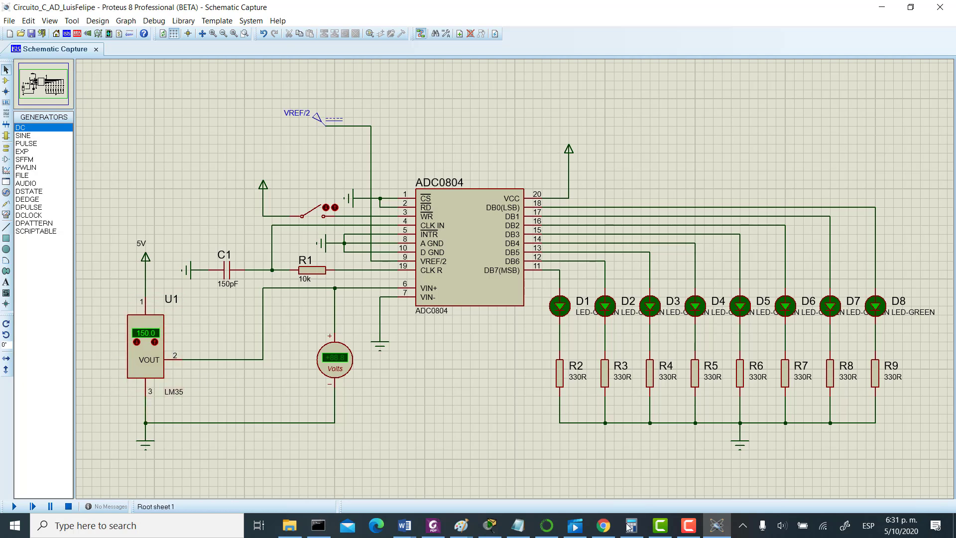
left_click(409, 525)
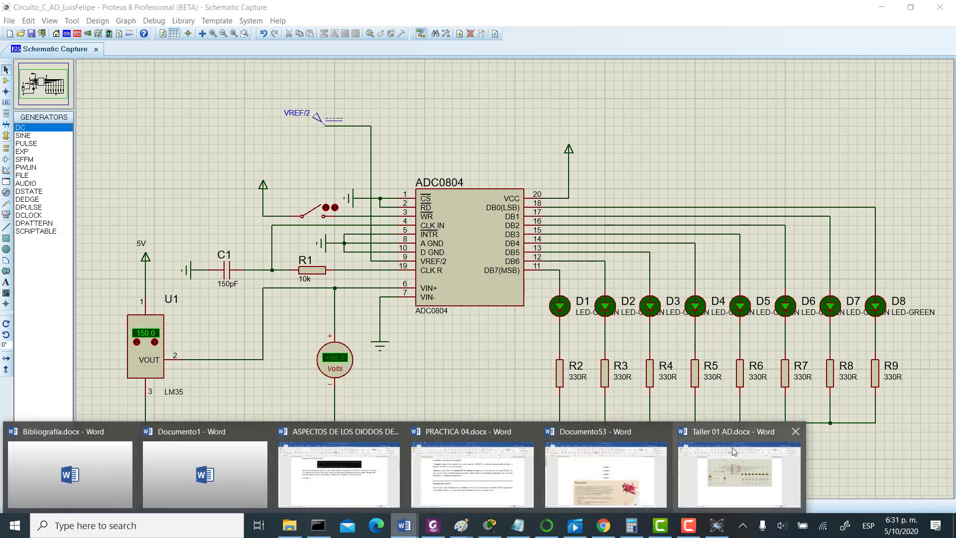
left_click(718, 478)
scroll(639, 378, "up", 1)
scroll(597, 371, "down", 2)
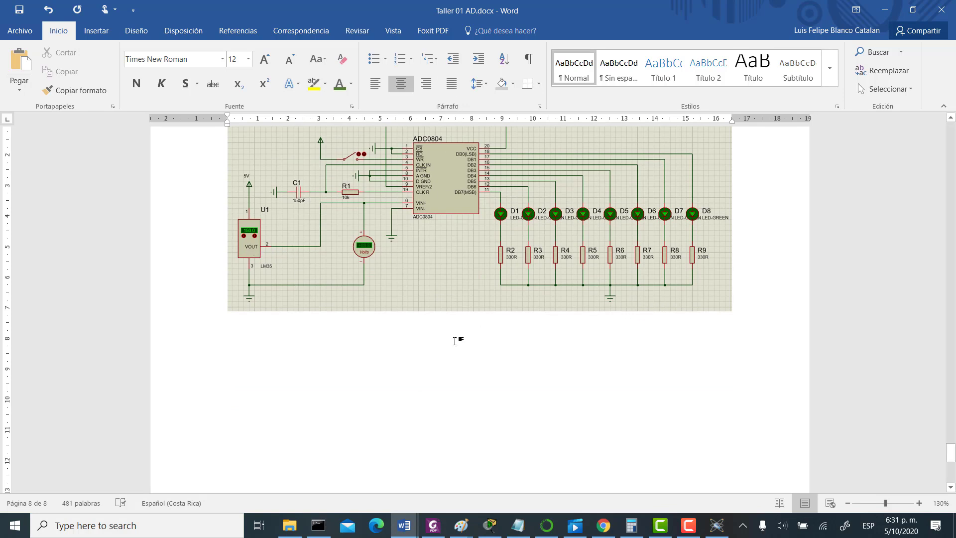
left_click(452, 83)
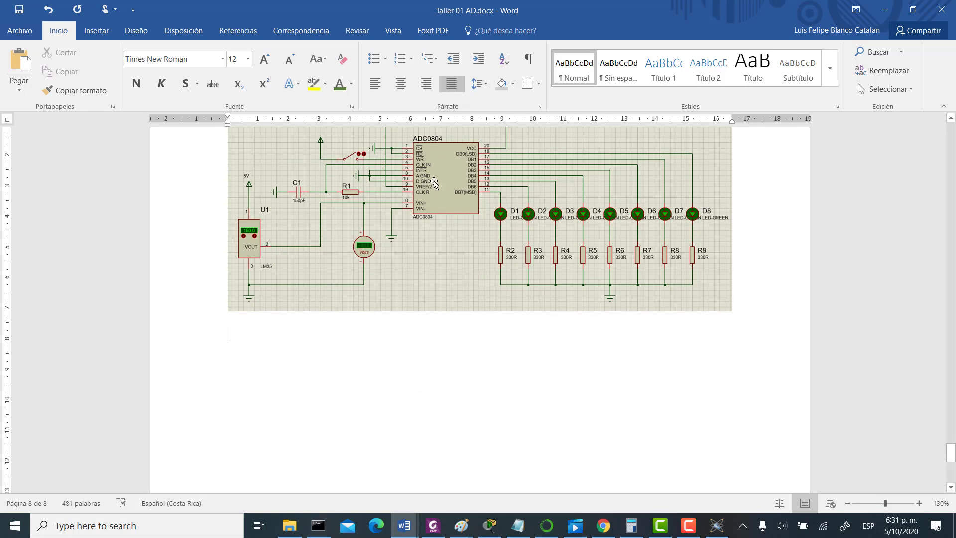
Write "Sensor de temperatura tiene la siguiente característica:" below the image, correcting the spelling of the last word, and continue on a new line.
type("Sensor de temperatura tiene la sigu")
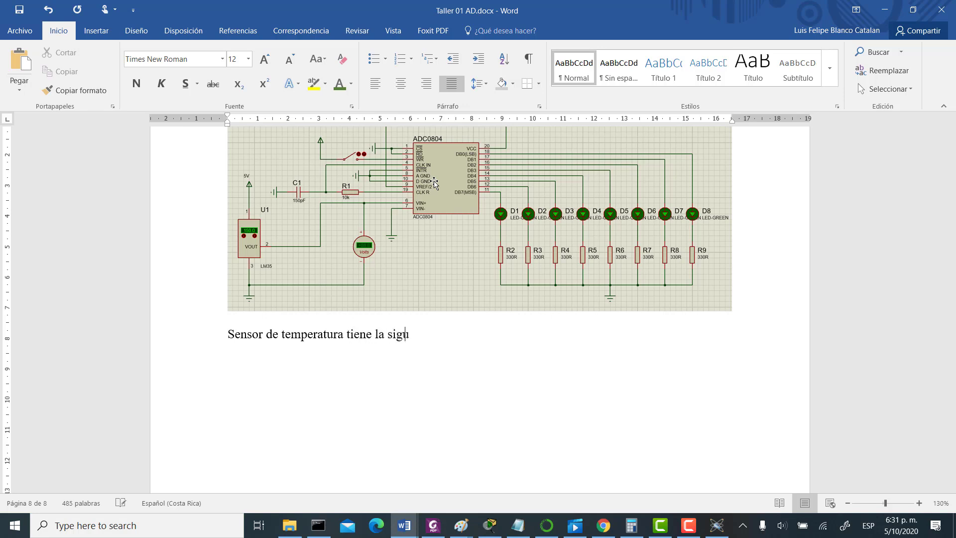
type("iente caracter´sitica:")
key("Return")
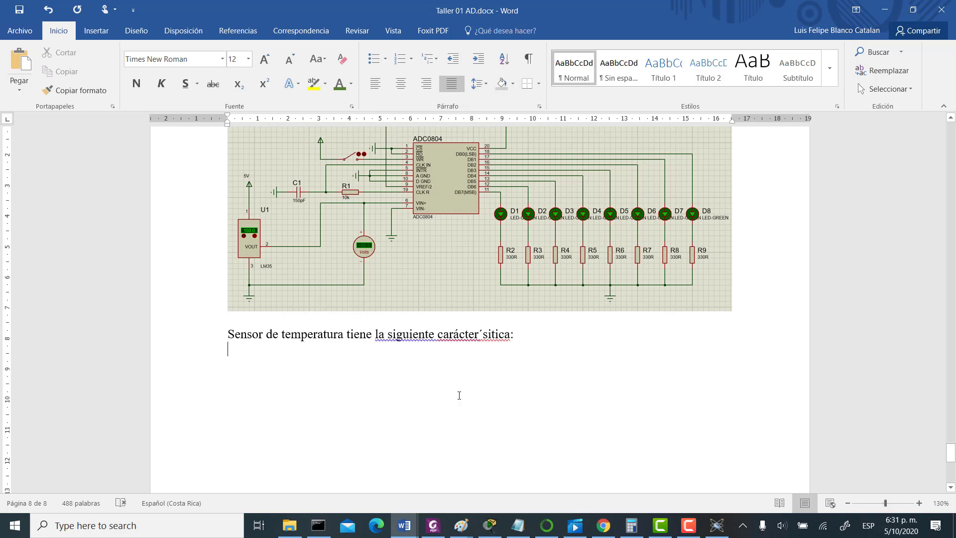
left_click(482, 334)
key("BackSpace")
right_click(492, 333)
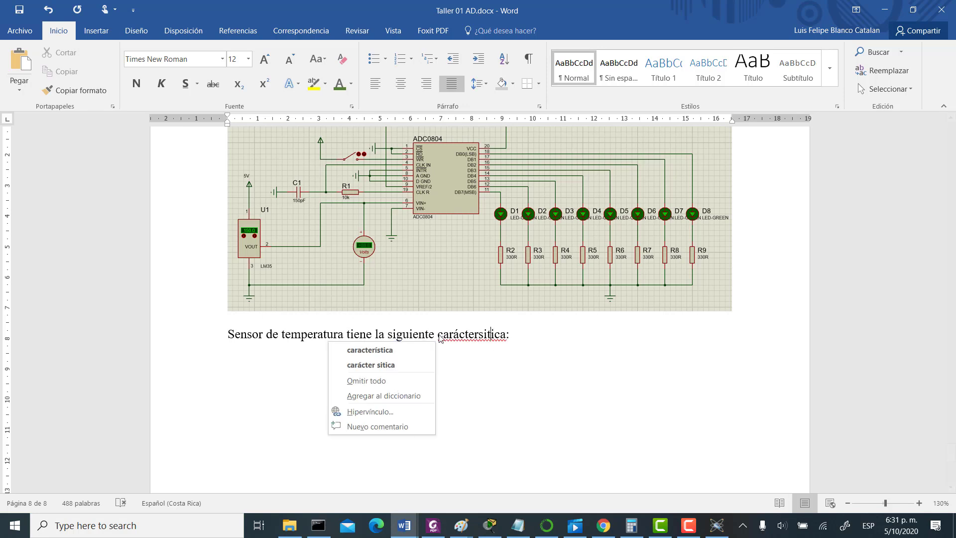
left_click(419, 348)
double_click(428, 358)
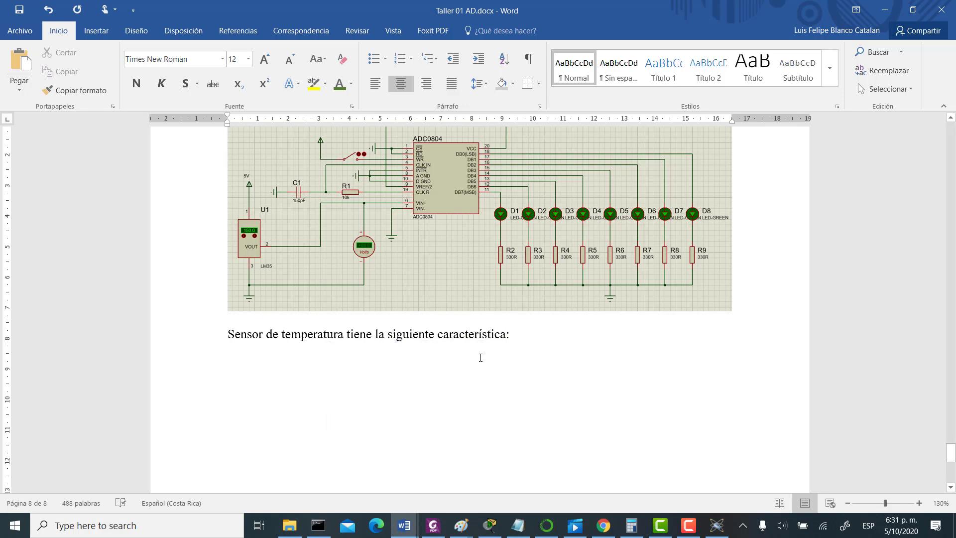
Check the LM35 output characteristic in the Foxit PhantomPDF datasheet, then centre the empty line below the sentence in the Word document.
left_click(452, 84)
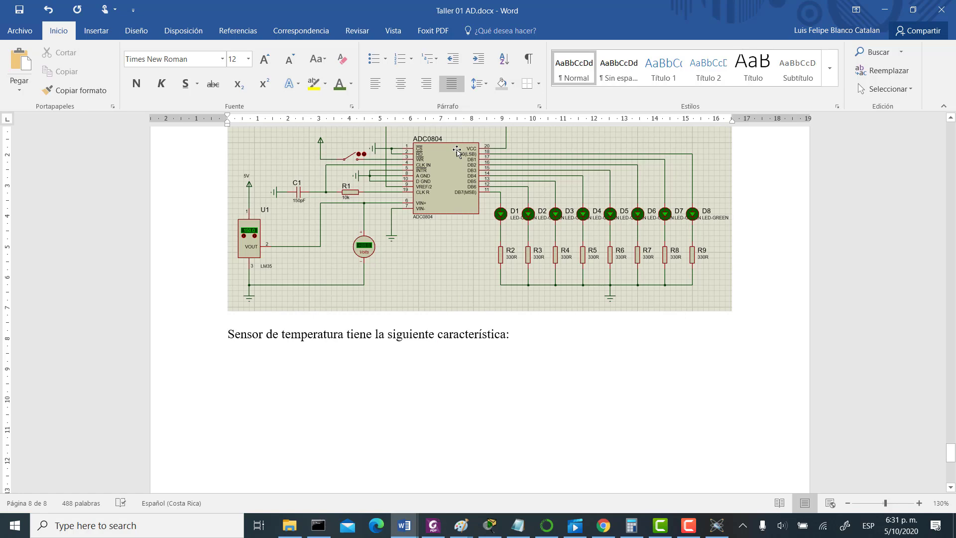
left_click(432, 525)
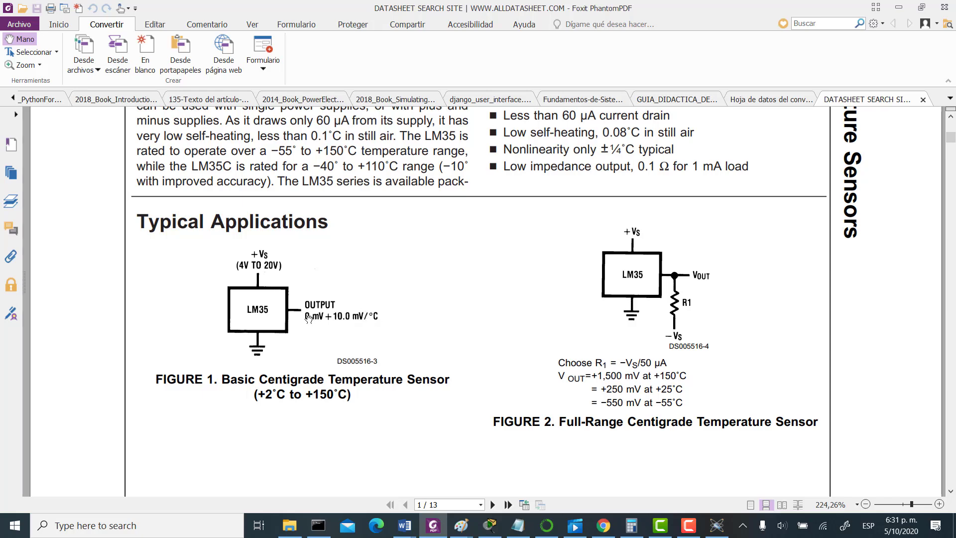
key("alt+Tab")
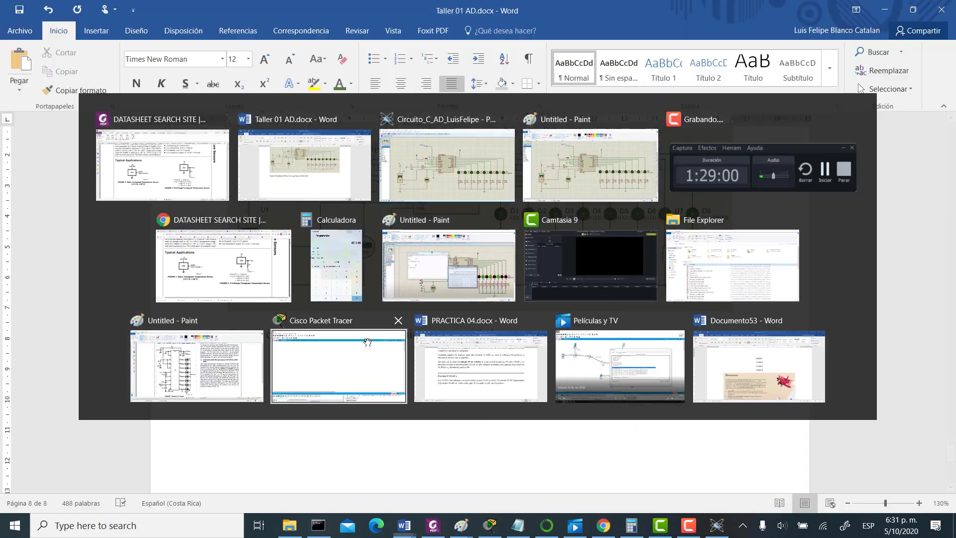
left_click(401, 83)
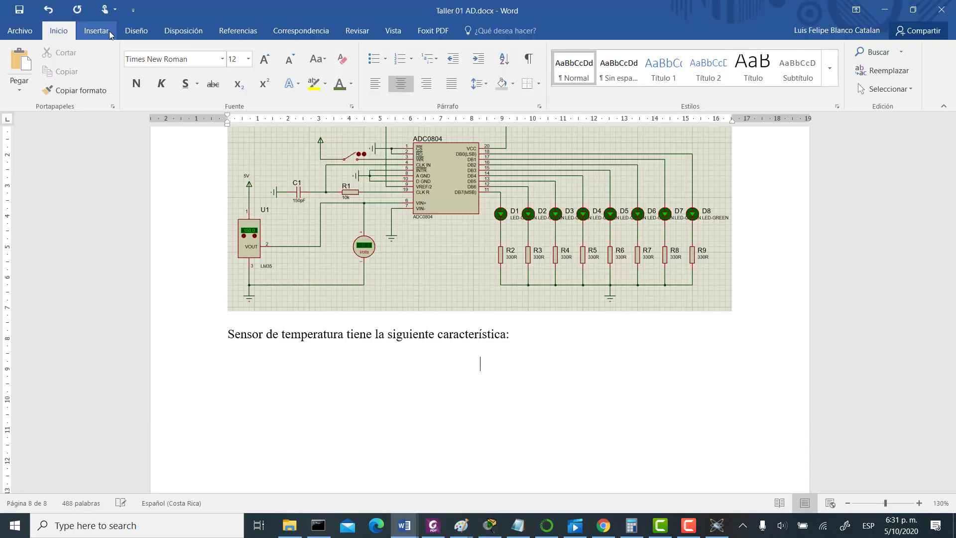
Insert a table of two columns and two rows below the sentence about the temperature sensor's characteristic.
left_click(96, 30)
left_click(114, 70)
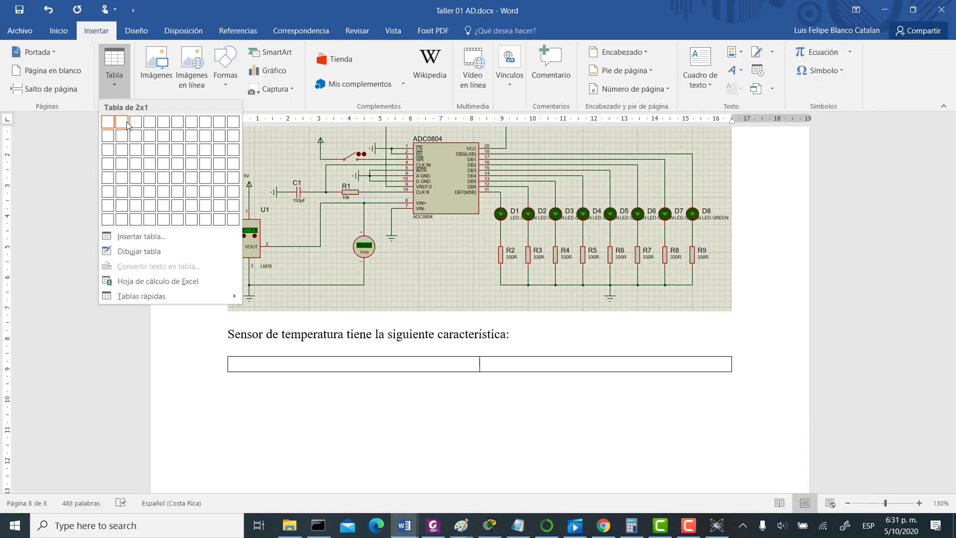
left_click(124, 137)
Check the LM35 output characteristic in the Foxit PhantomPDF datasheet and fill the table's first row in Word with 0 mV and 10.0 mV.
key("alt+Tab")
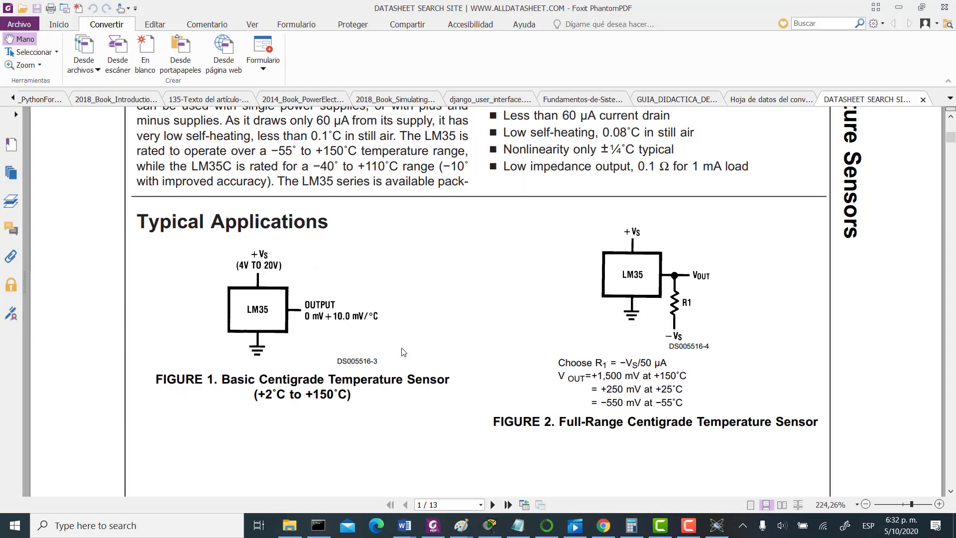
key("alt+Tab")
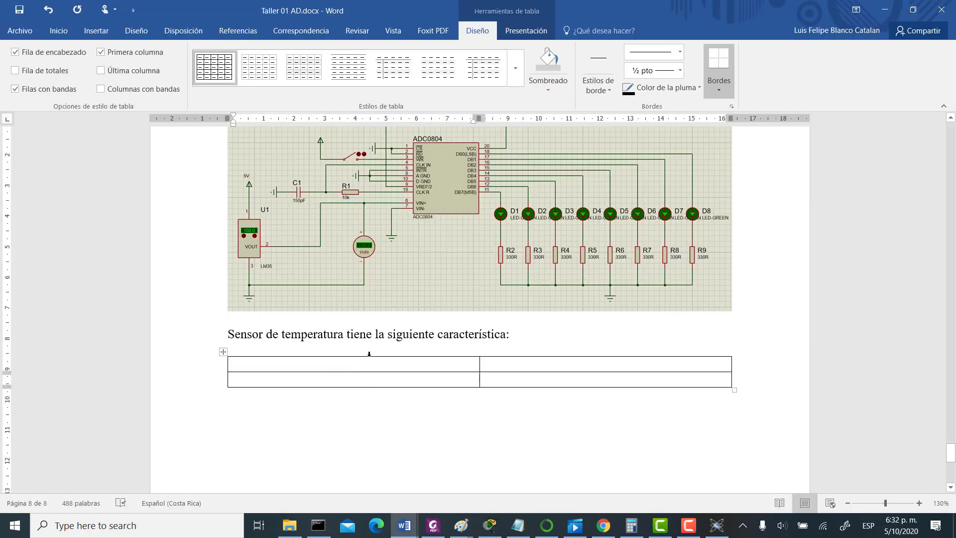
type("0 mV")
key("Tab")
key("alt+Tab")
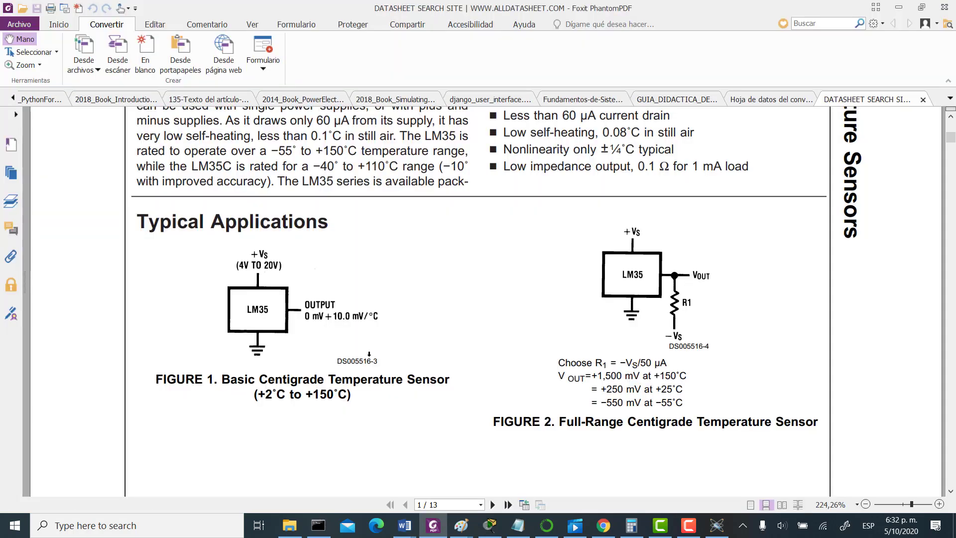
key("alt+Tab")
type("10.0 mV")
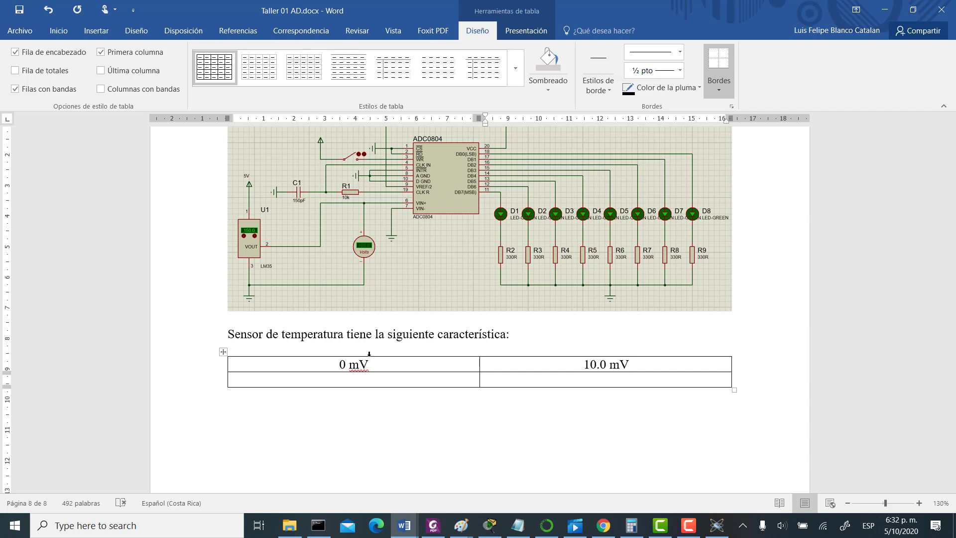
Enter 0ºV in the first cell of the table's second row, inserting the degree sign as a symbol.
left_click(364, 379)
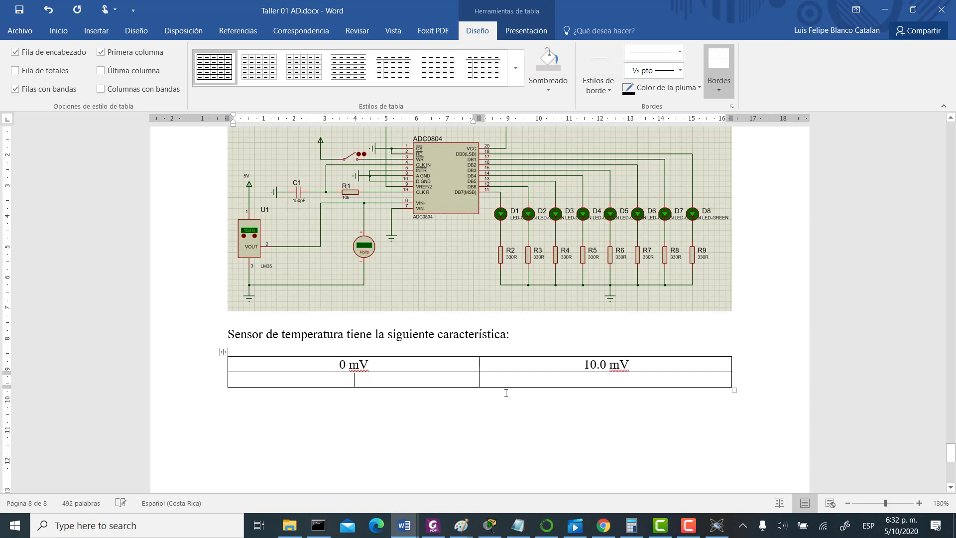
type("0")
left_click(89, 33)
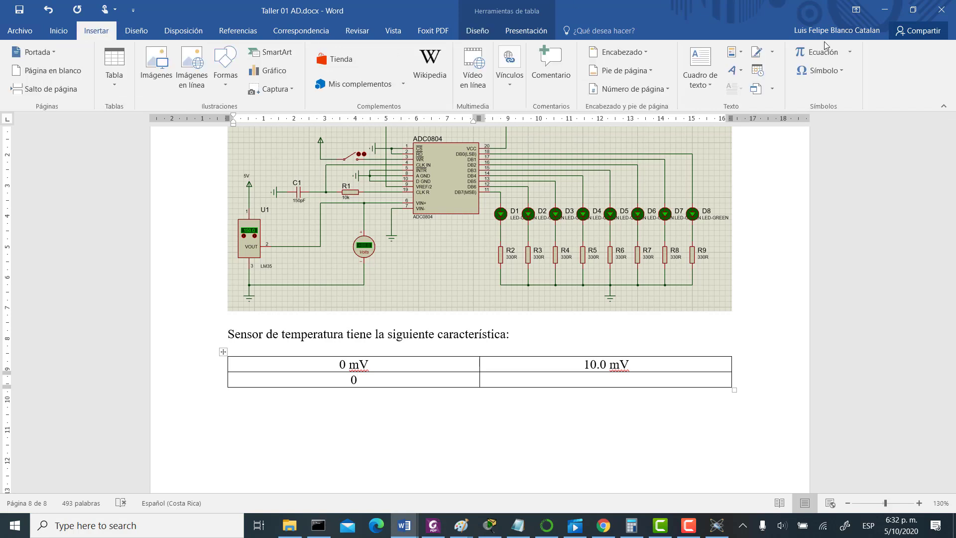
left_click(820, 74)
left_click(799, 91)
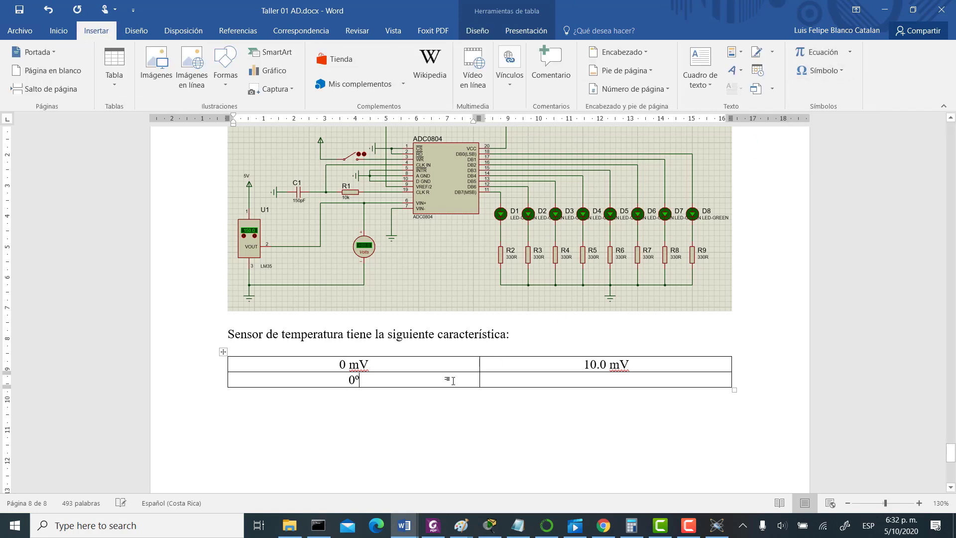
type("V")
Enter 150 ºC in the second cell of the table's second row, inserting the degree sign as a symbol.
left_click(607, 380)
type("150")
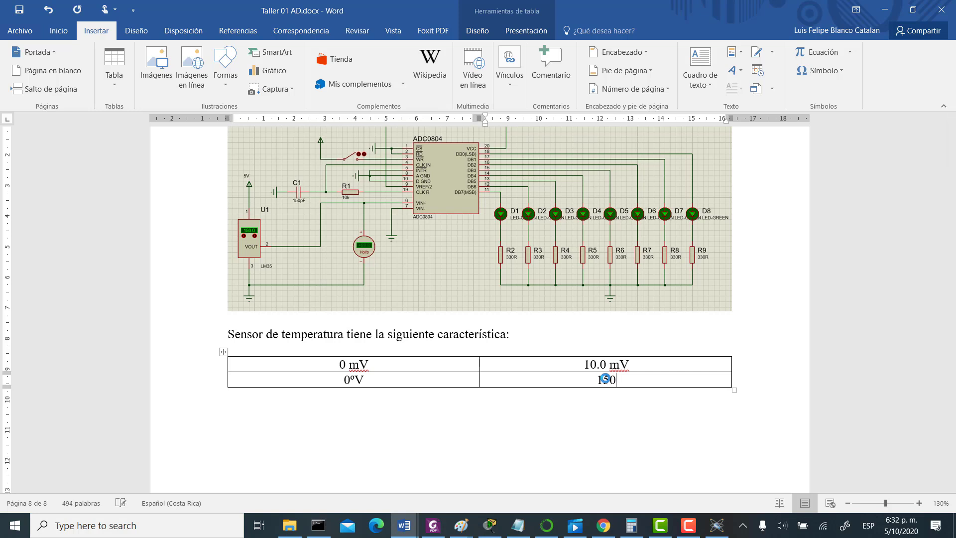
left_click(819, 71)
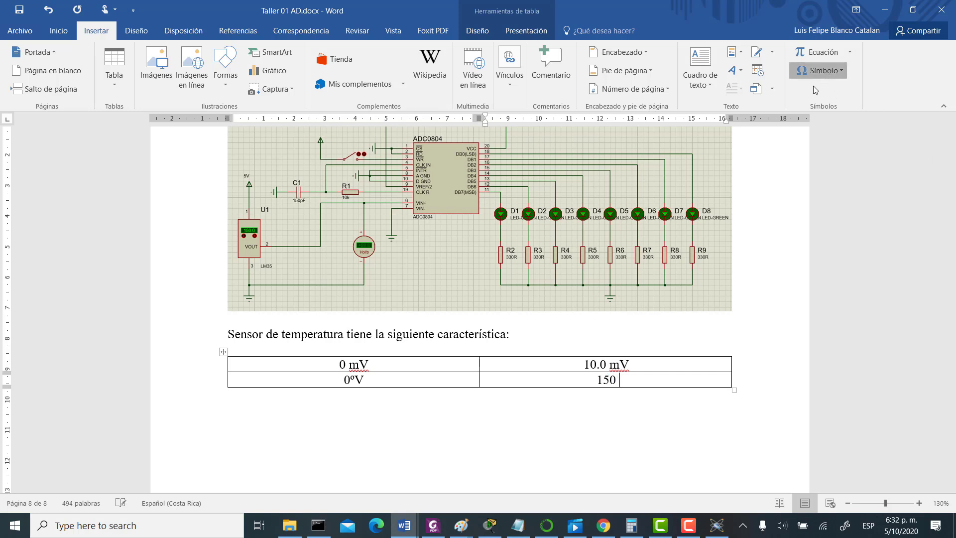
left_click(799, 89)
type("C")
left_click(425, 336)
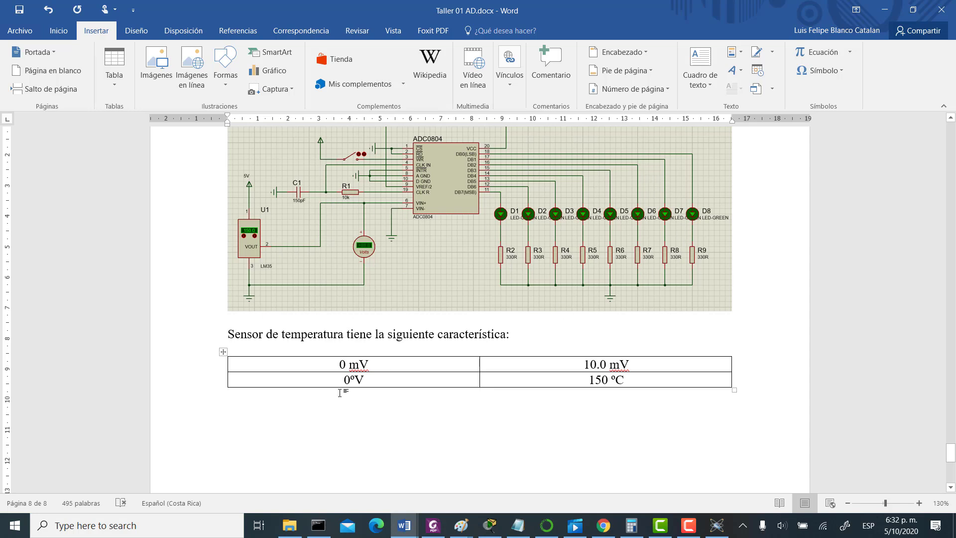
left_click(744, 379)
key("Return")
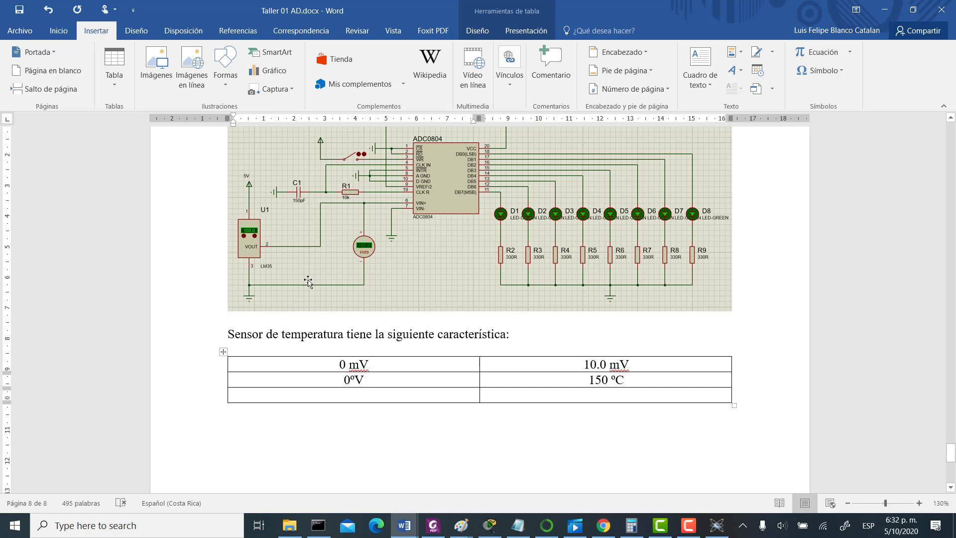
type("150")
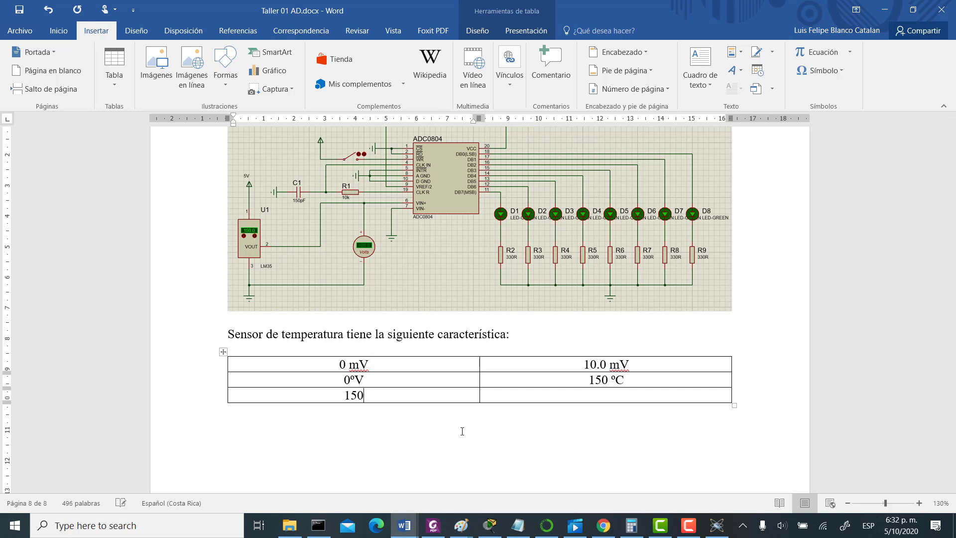
key("BackSpace")
key("BackSpace")
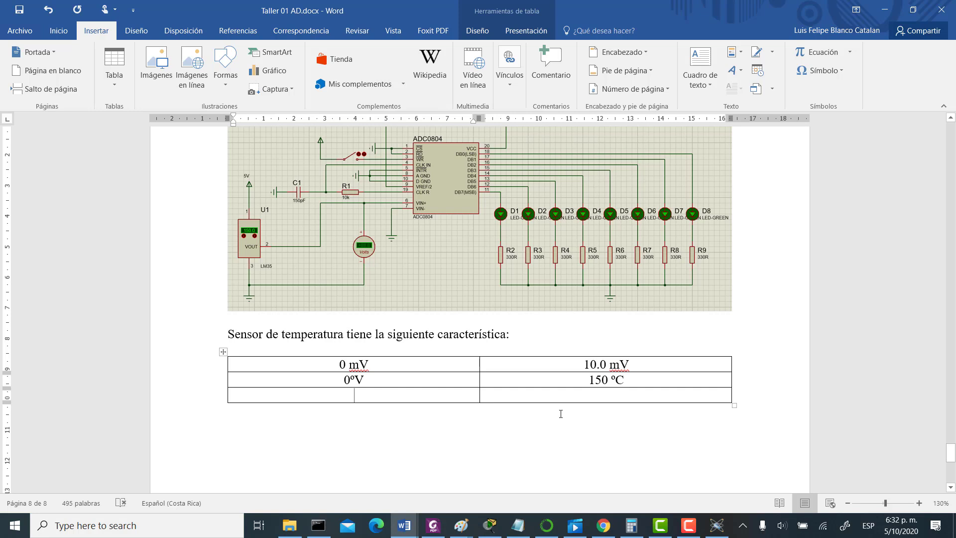
key("ctrl+z")
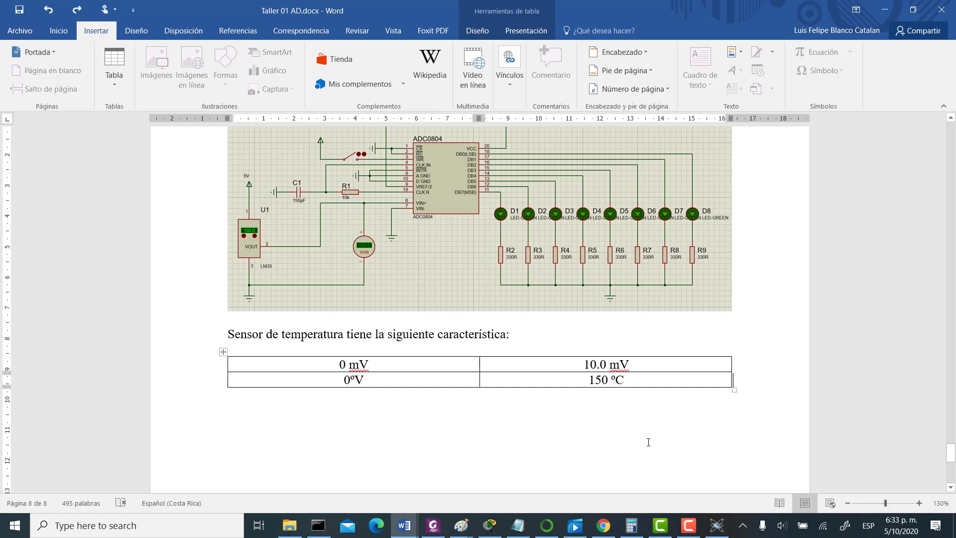
Justify the empty paragraph below the table and write 150ºC there, inserting the degree sign as a symbol.
left_click(642, 427)
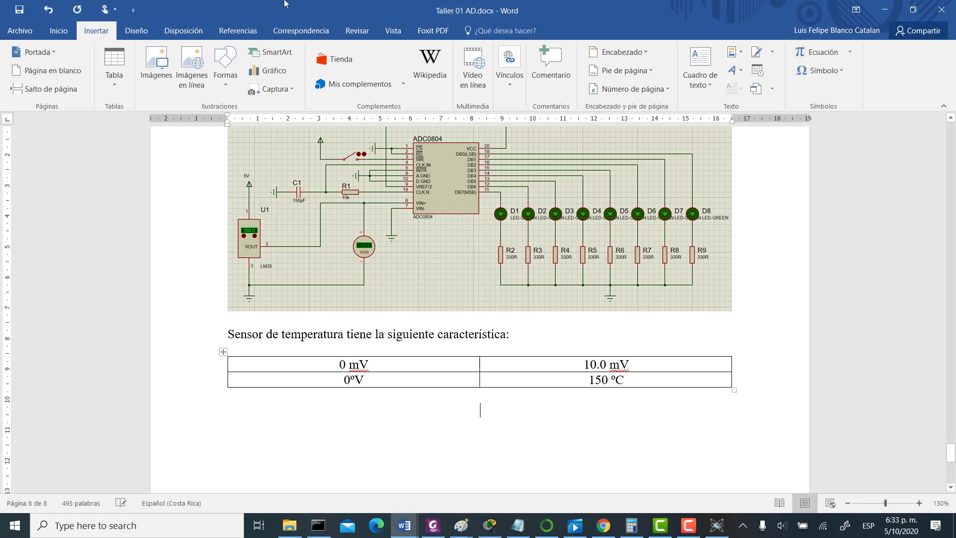
left_click(63, 34)
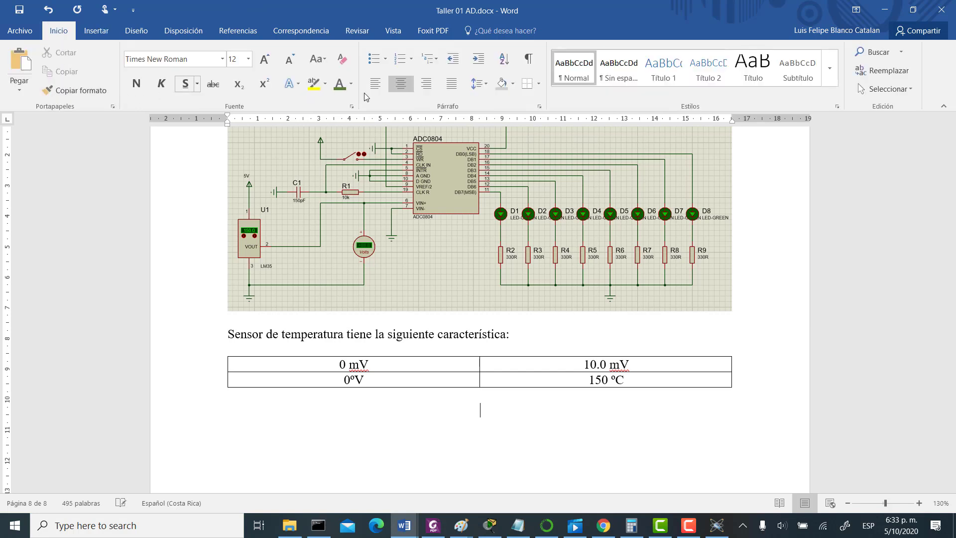
left_click(452, 83)
type("150")
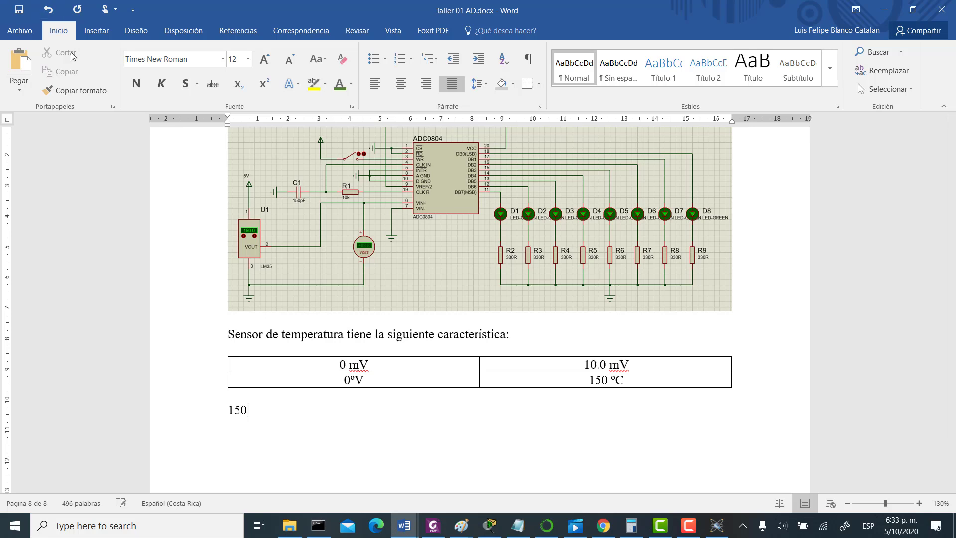
left_click(96, 31)
left_click(819, 70)
left_click(799, 89)
type("C")
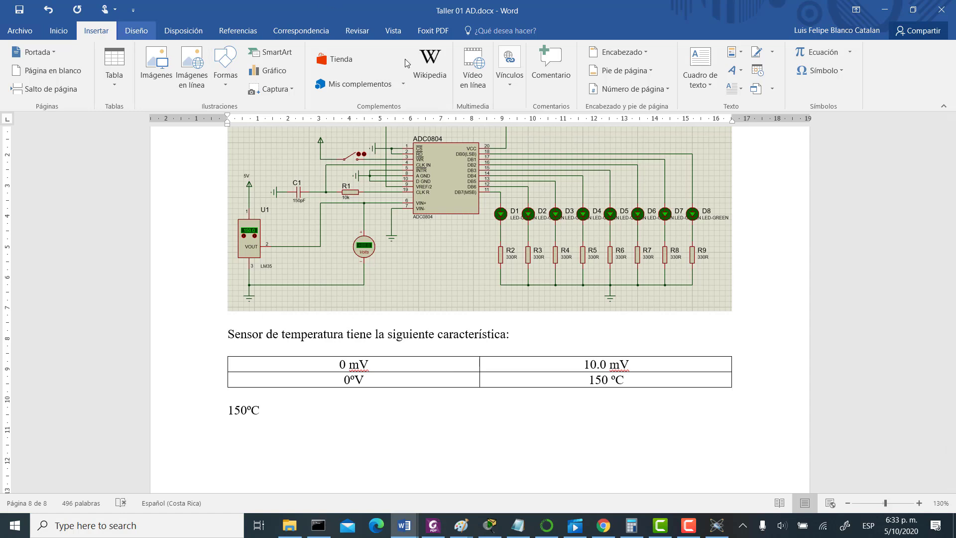
Insert the inline equation ≡ 1111 1111 = 255 after 150ºC.
left_click(848, 53)
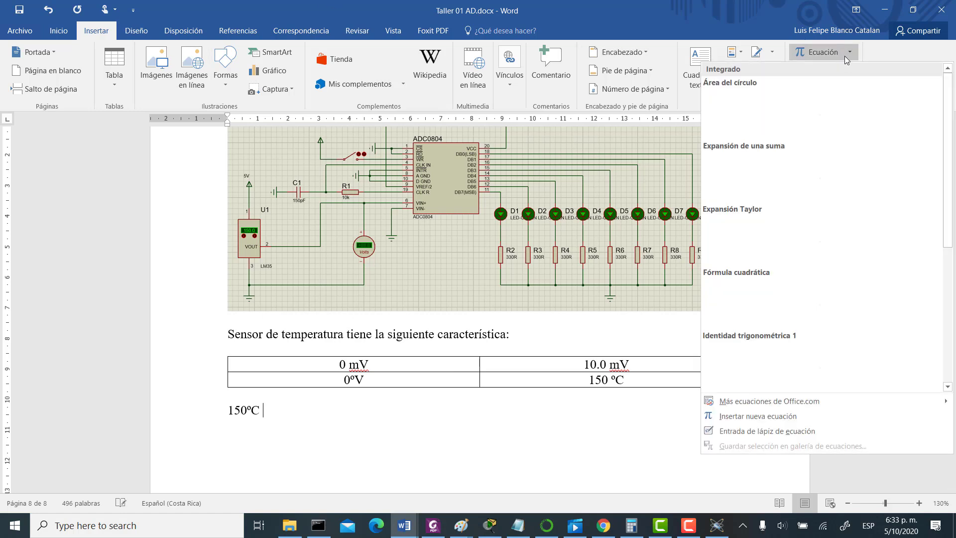
left_click(854, 52)
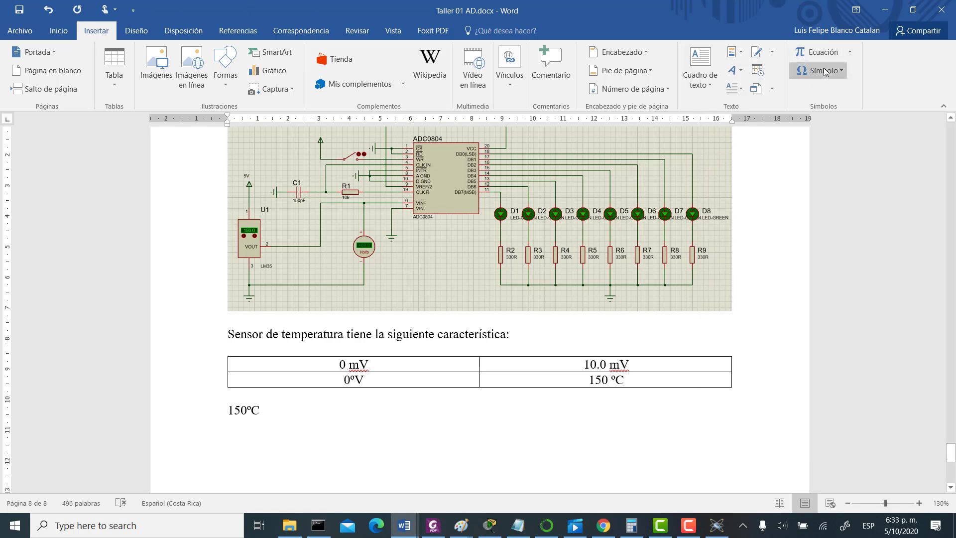
left_click(819, 52)
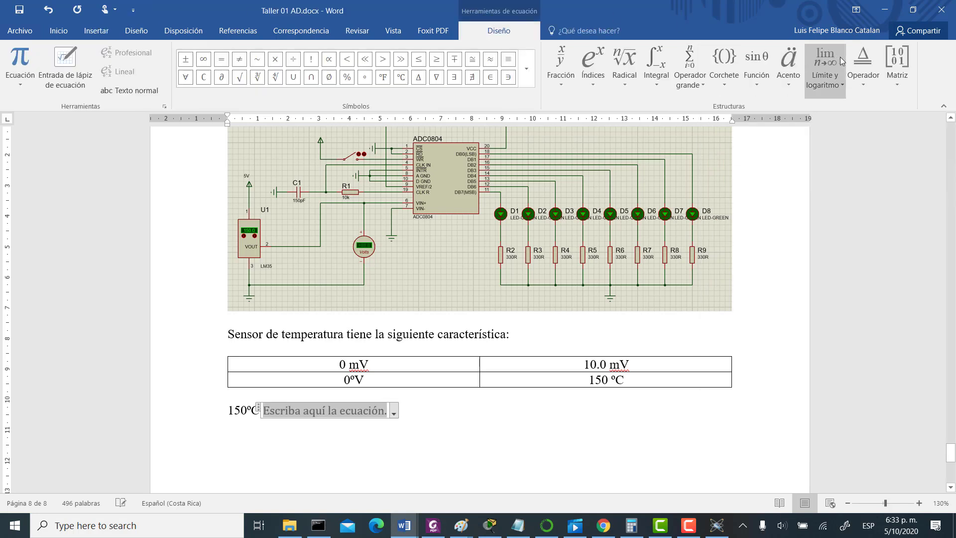
left_click(508, 59)
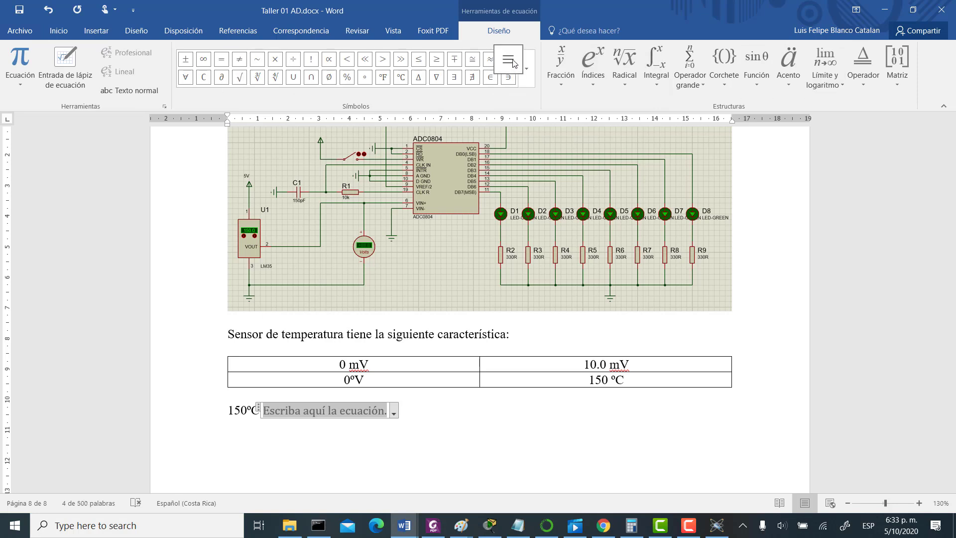
type("1")
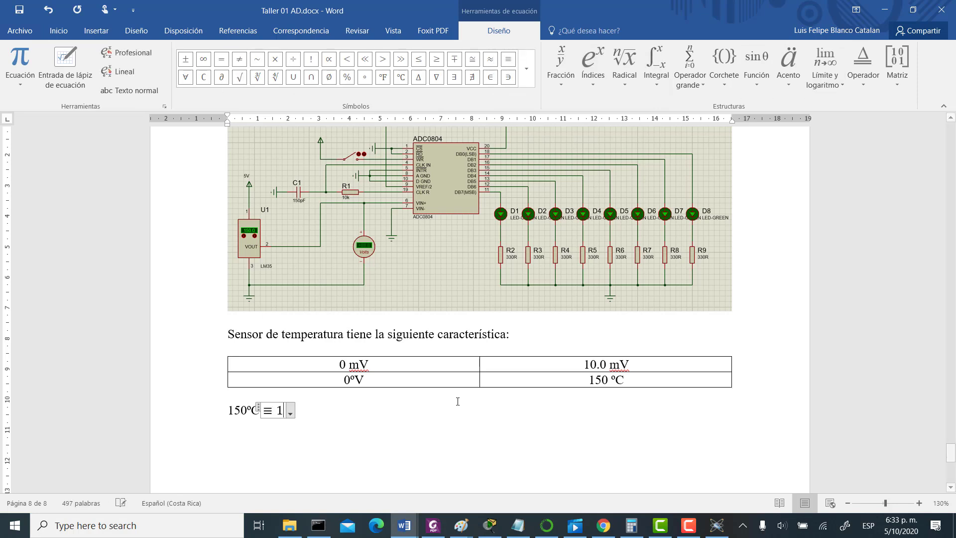
type("111 11")
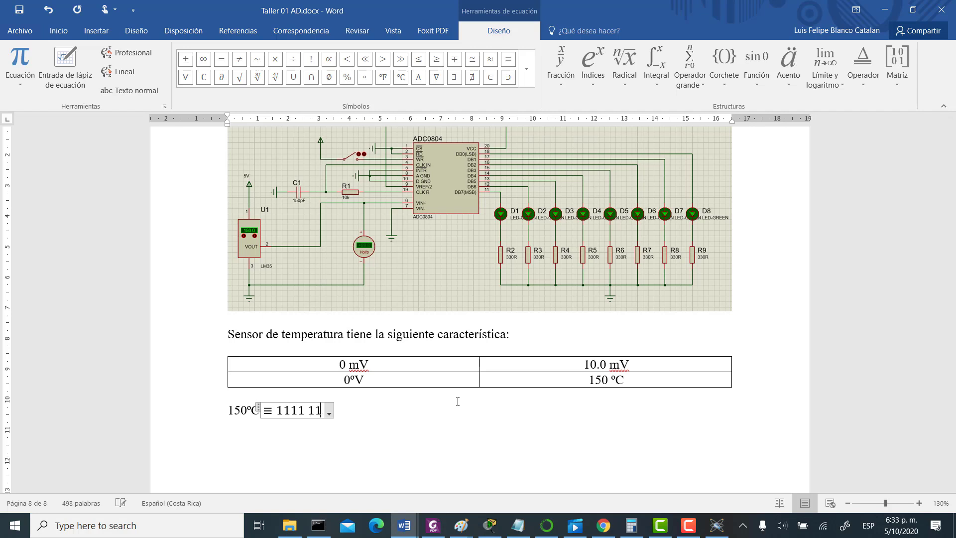
type("11 = 255")
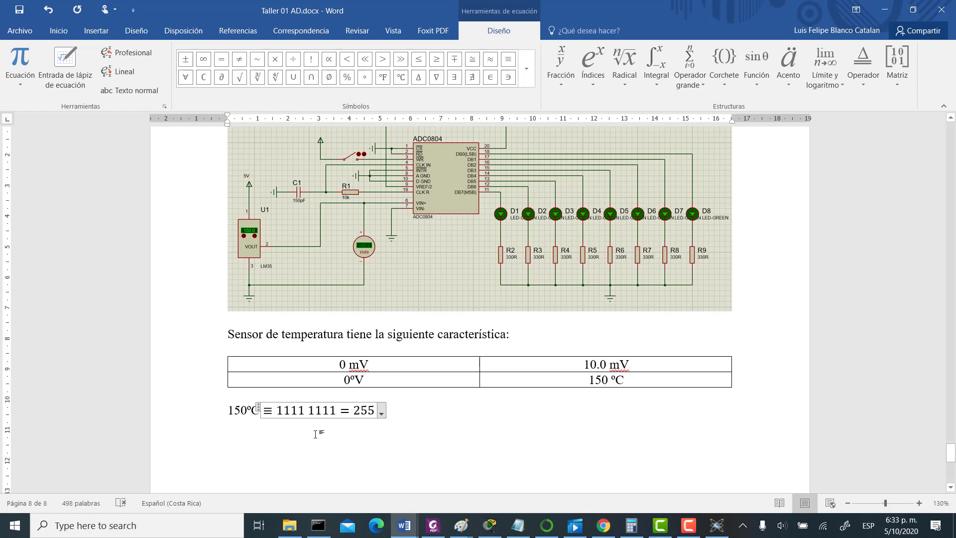
left_click(435, 409)
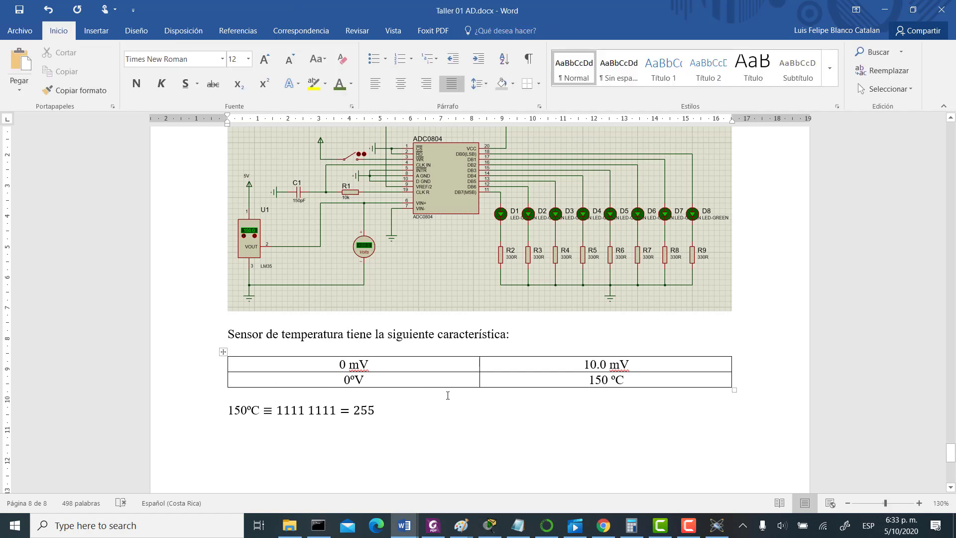
Start a new line below the equation and write 150ºC, inserting the degree sign as a symbol.
scroll(447, 395, "up", 1)
scroll(448, 395, "down", 2)
key("Return")
type("150")
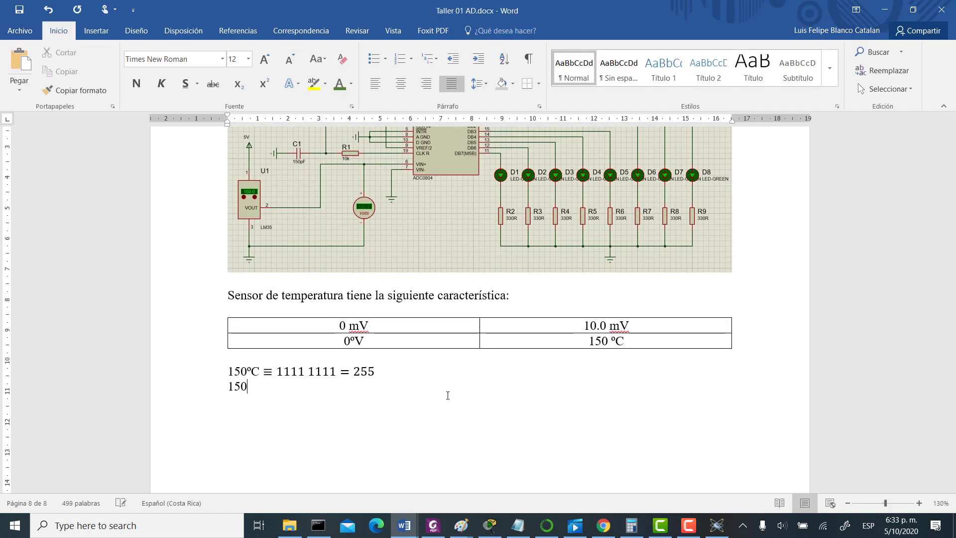
left_click(96, 30)
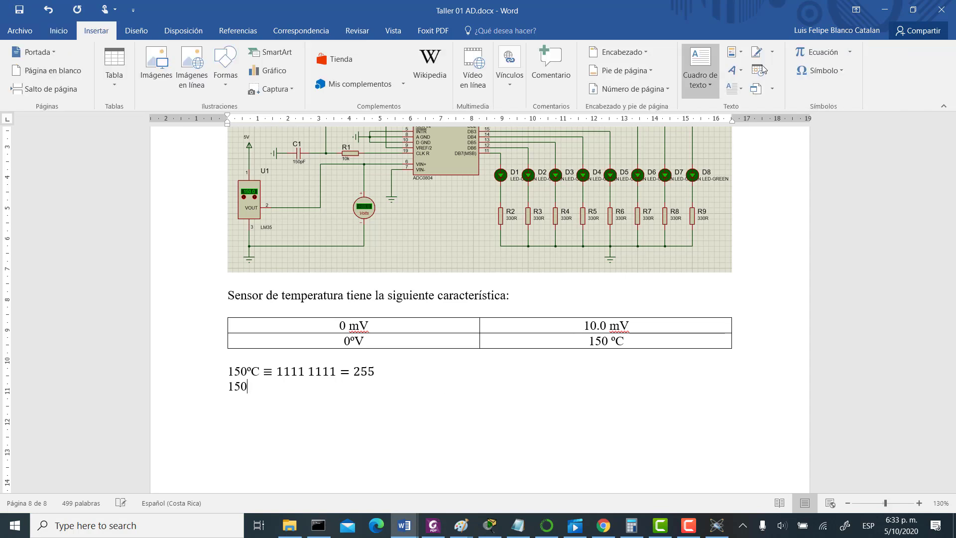
left_click(825, 70)
left_click(805, 98)
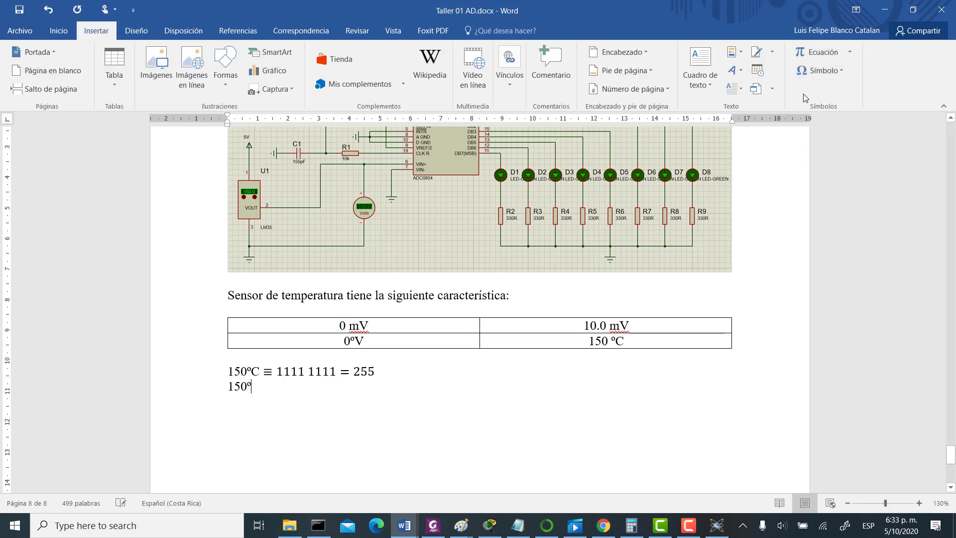
type("C")
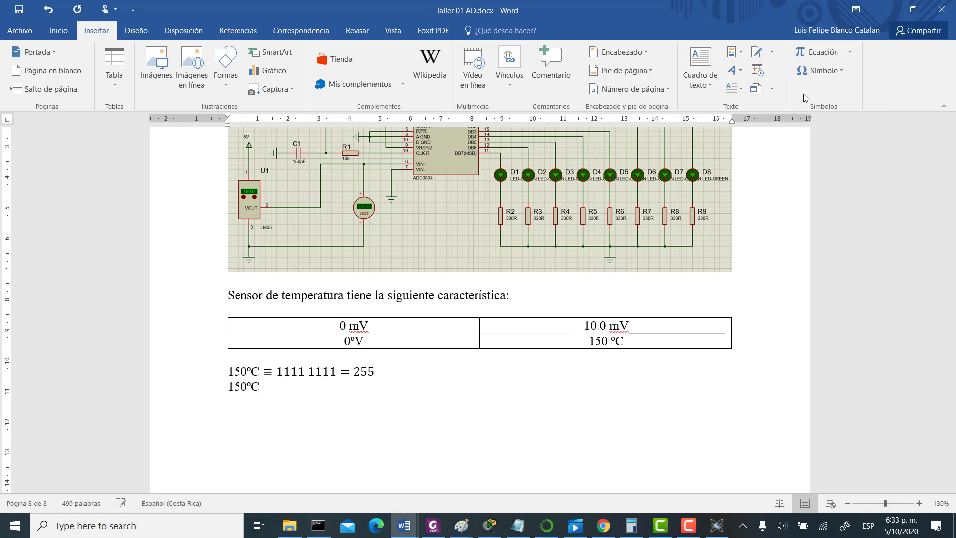
type(" =")
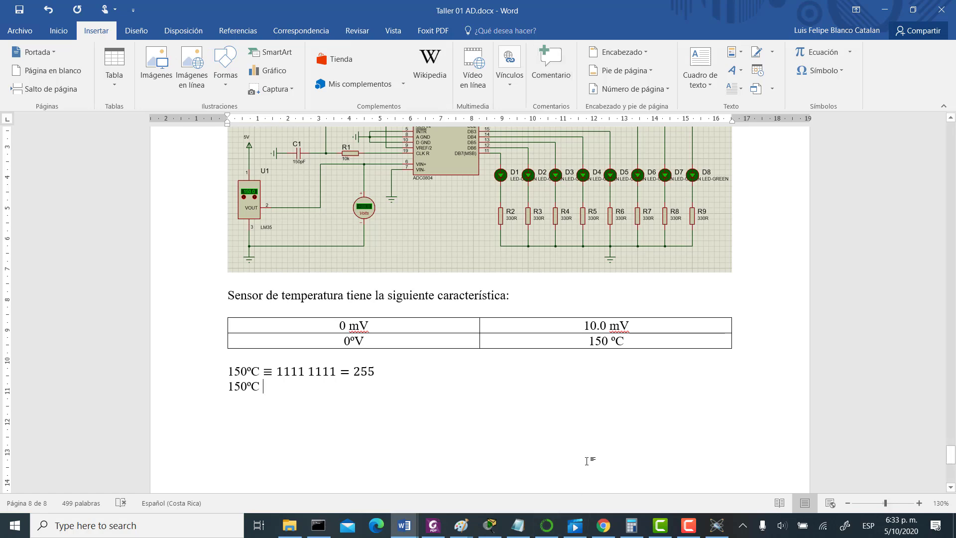
Check the earlier conversion examples and insert an inline equation ≡ 77 after the second 150ºC.
scroll(588, 460, "up", 15)
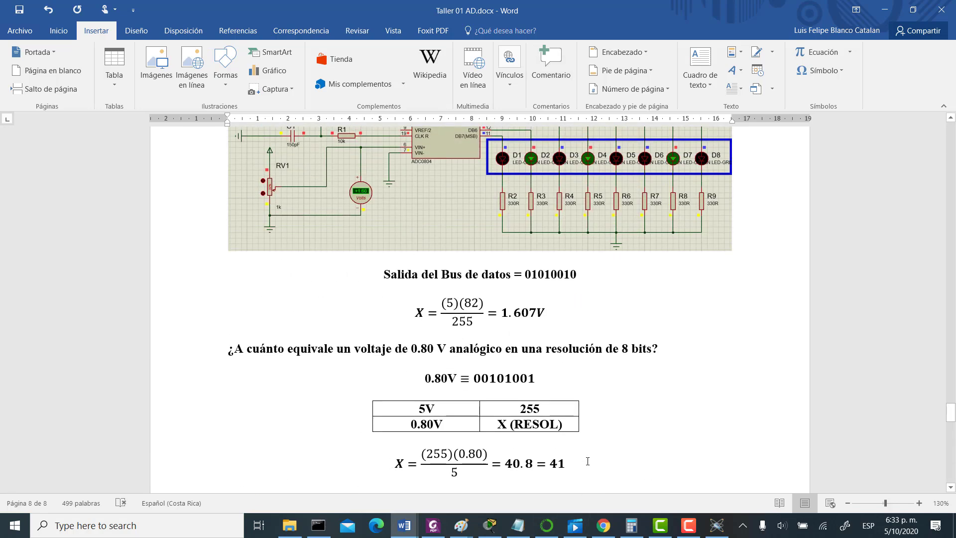
scroll(588, 461, "up", 4)
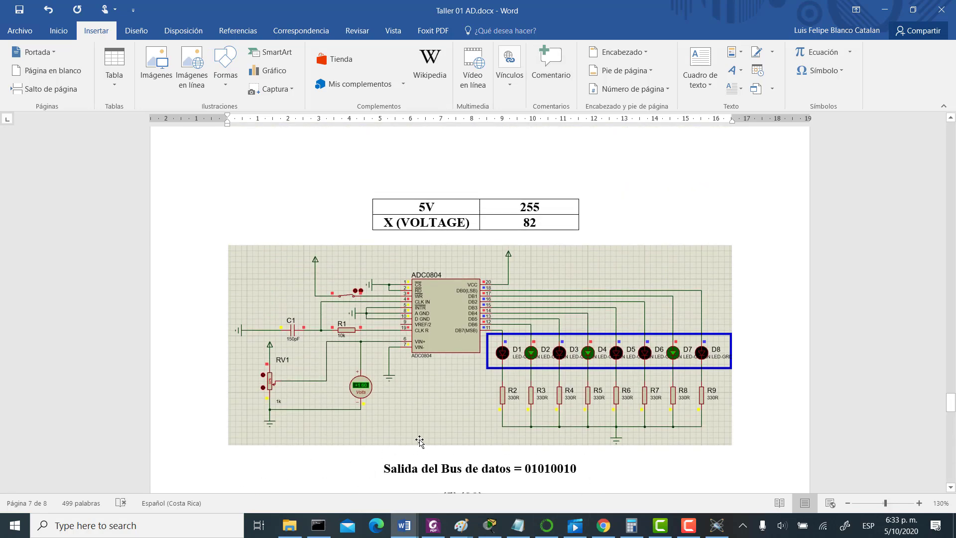
scroll(569, 405, "down", 1)
scroll(568, 405, "down", 3)
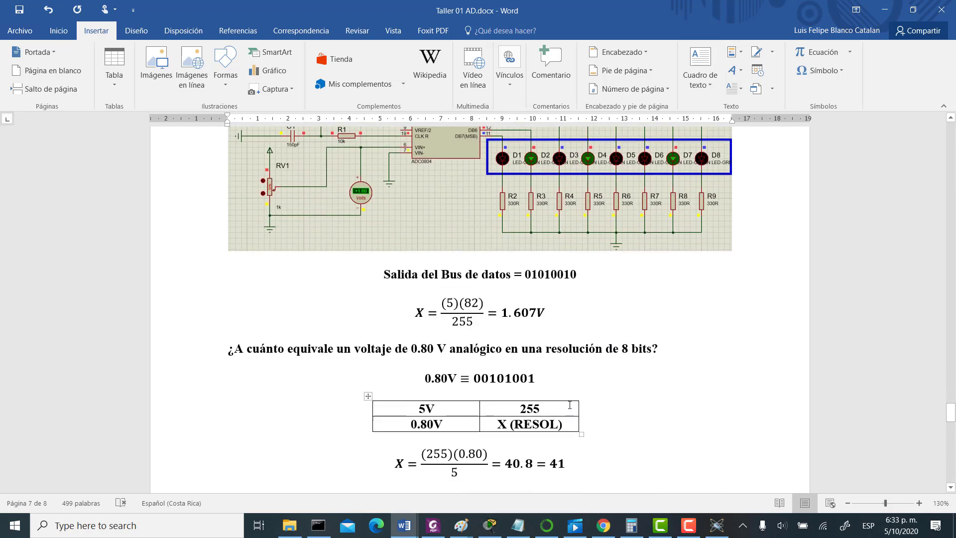
scroll(569, 405, "down", 5)
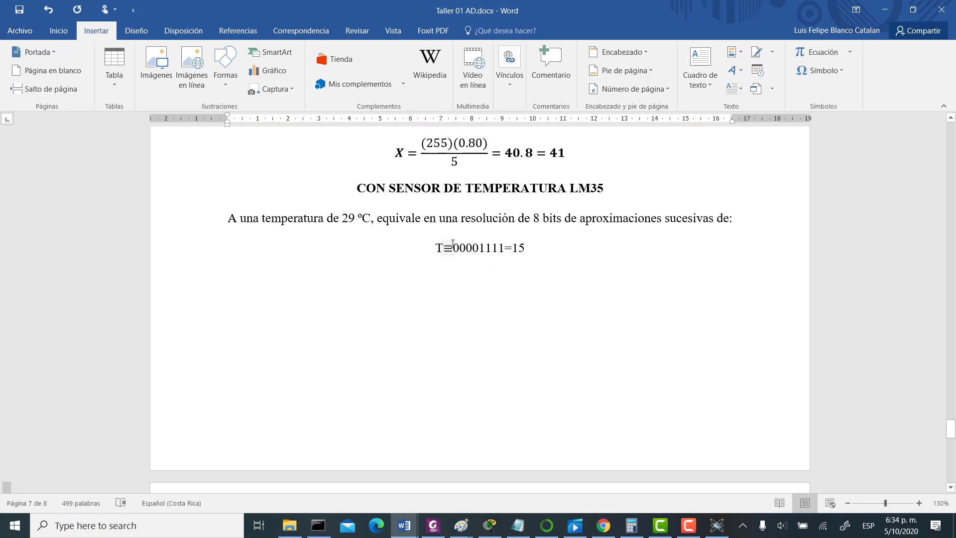
scroll(519, 326, "down", 8)
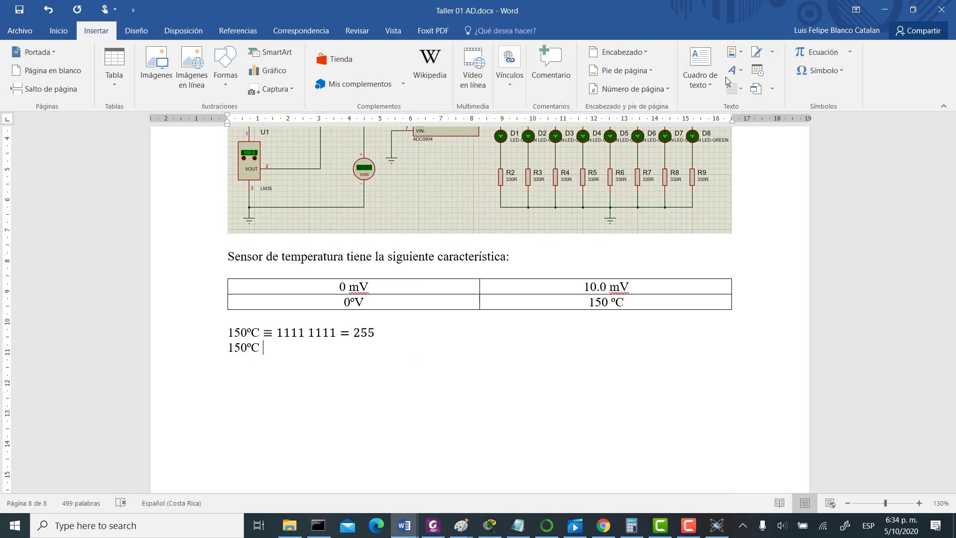
left_click(817, 52)
left_click(504, 63)
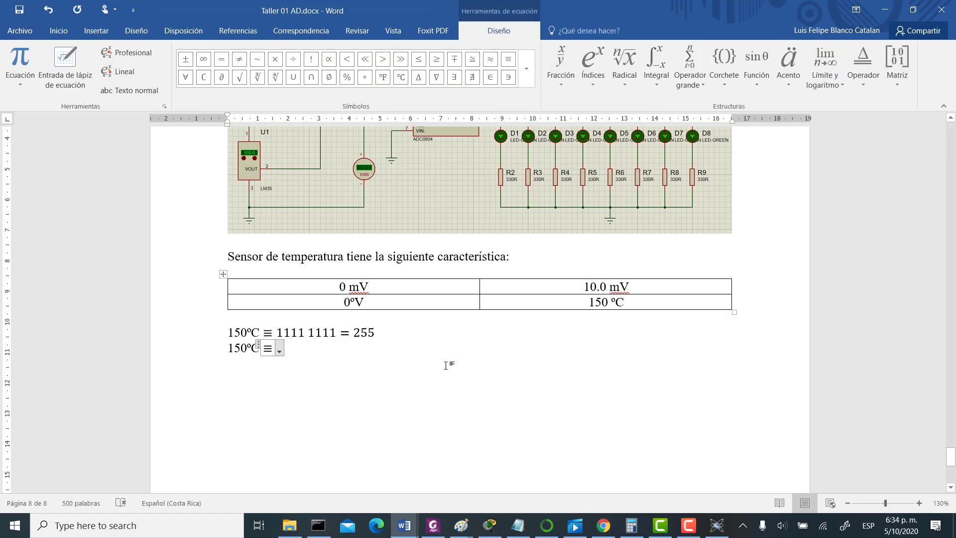
type("77")
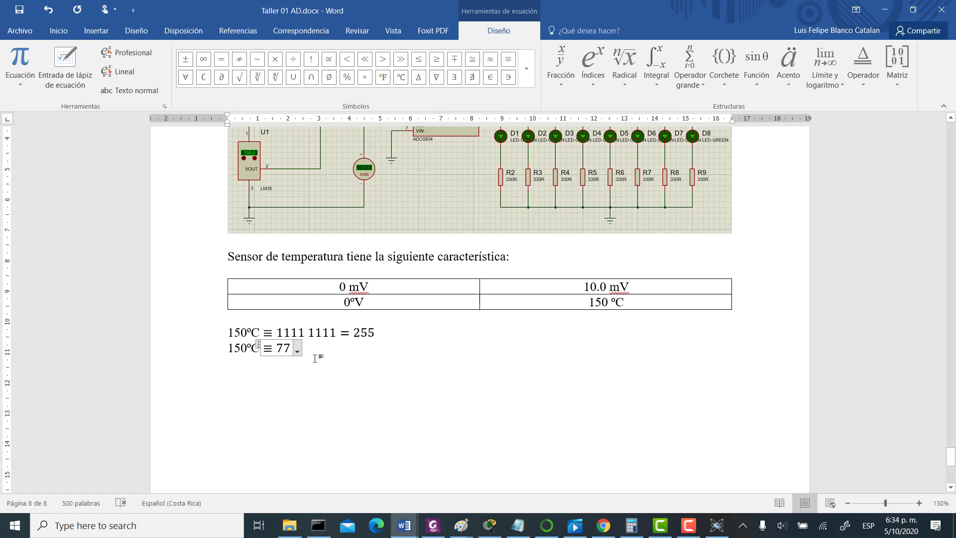
Open the calculator in programmer mode beside the document to read 77 in binary, and clear the 77 from the equation.
left_click(632, 525)
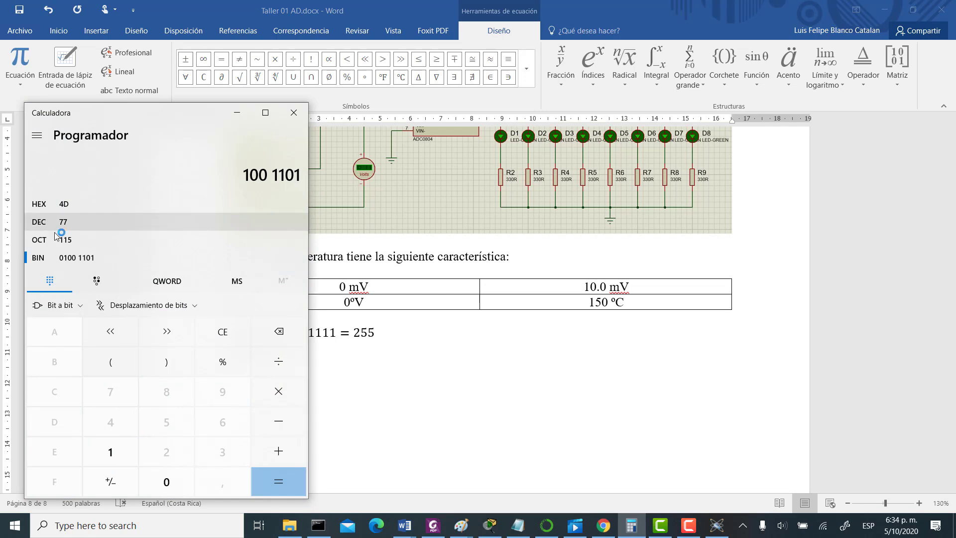
left_click_drag(187, 120, 692, 109)
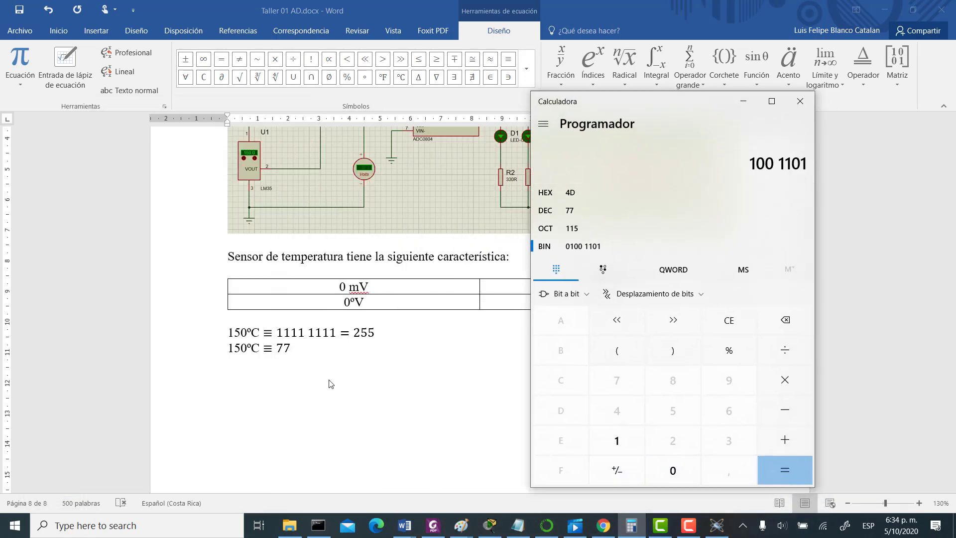
left_click(289, 348)
key("BackSpace")
key("BackSpace")
key("BackSpace")
Complete the second 150ºC equation as ≡ 0100 1101 = 77, taking the binary value from the calculator.
key("alt+Tab")
left_click(277, 353)
type("0100")
key("alt+Tab")
key("alt+Tab")
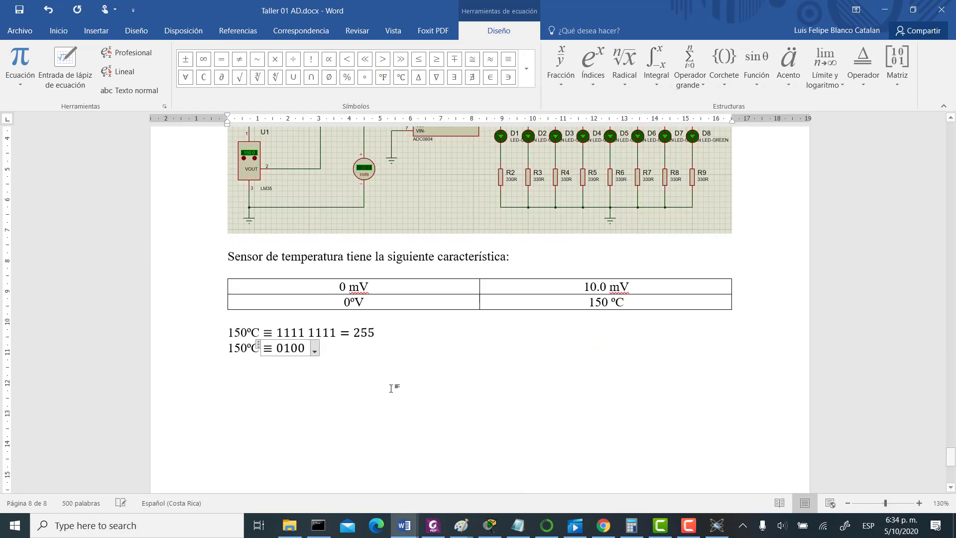
type("1101 = 77")
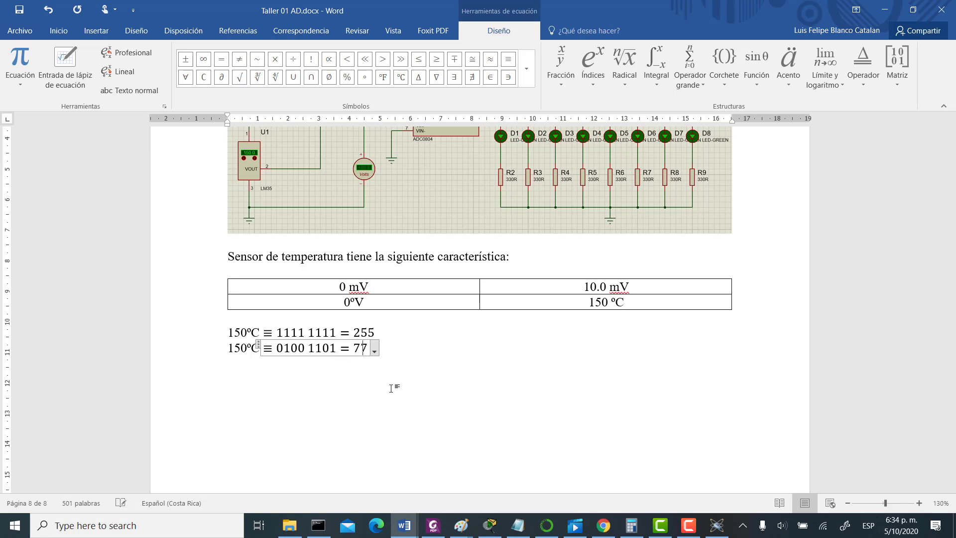
left_click(388, 361)
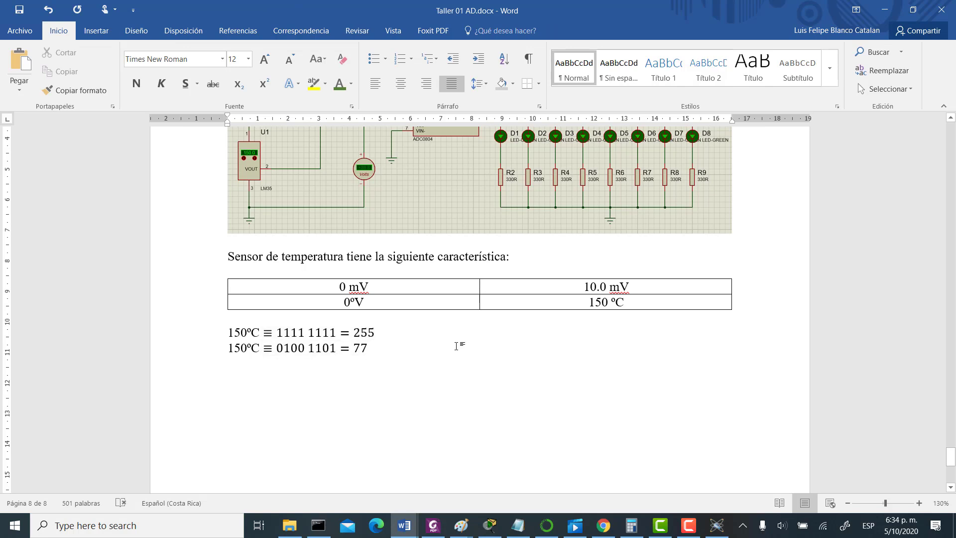
Write 10.0 mV/ºC on a new line below the two 150ºC equations, inserting the degree sign as a symbol.
key("Return")
left_click_drag(588, 287, 625, 302)
left_click(607, 338)
type("1")
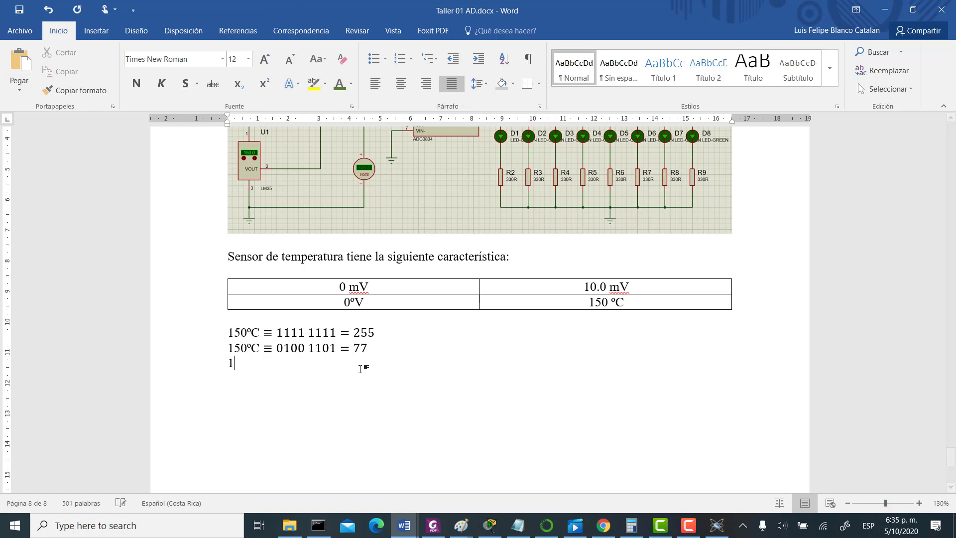
type("0.0 m,V")
key("BackSpace")
type("V/")
left_click(96, 30)
left_click(819, 70)
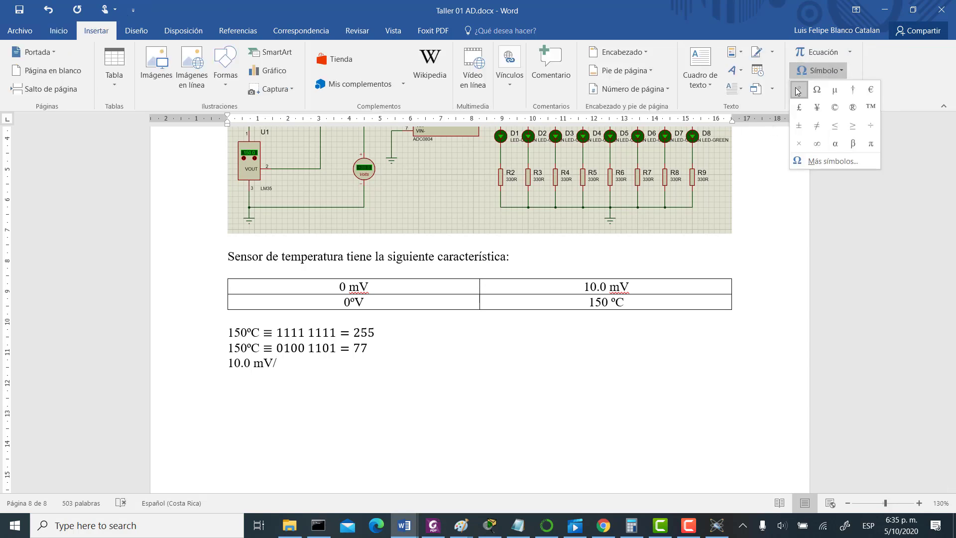
left_click(800, 89)
type("C")
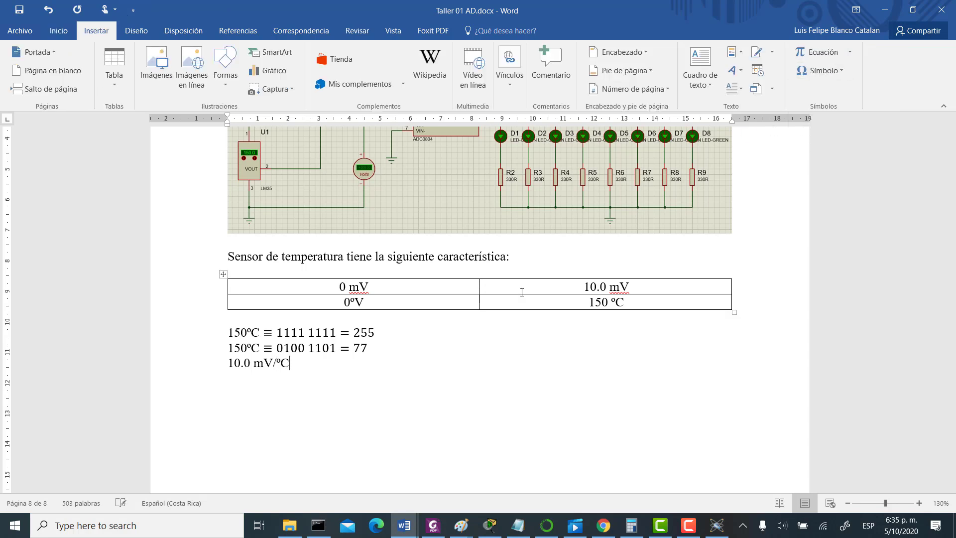
key("Return")
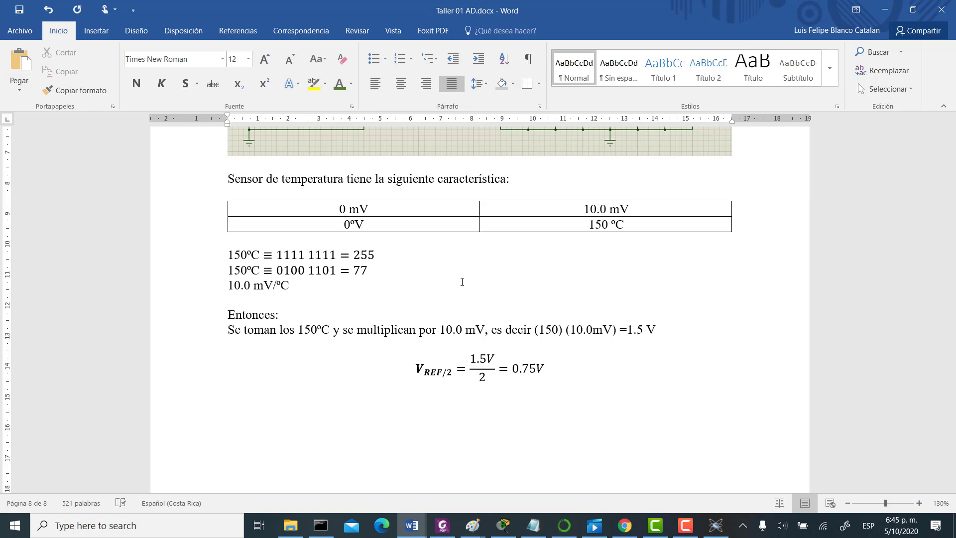
Correct the unit in the first cell of the table's second row so it reads 0ºC.
left_click(354, 232)
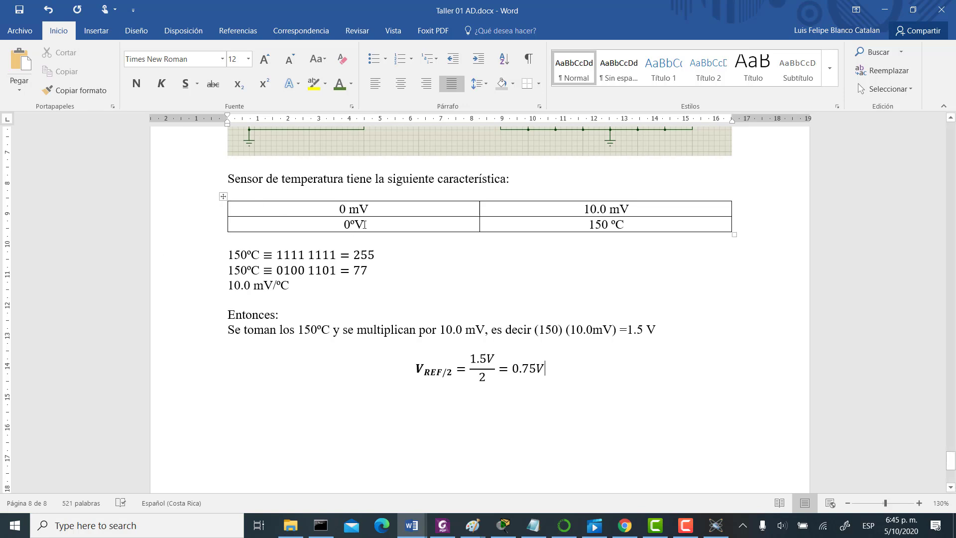
key("BackSpace")
type("C")
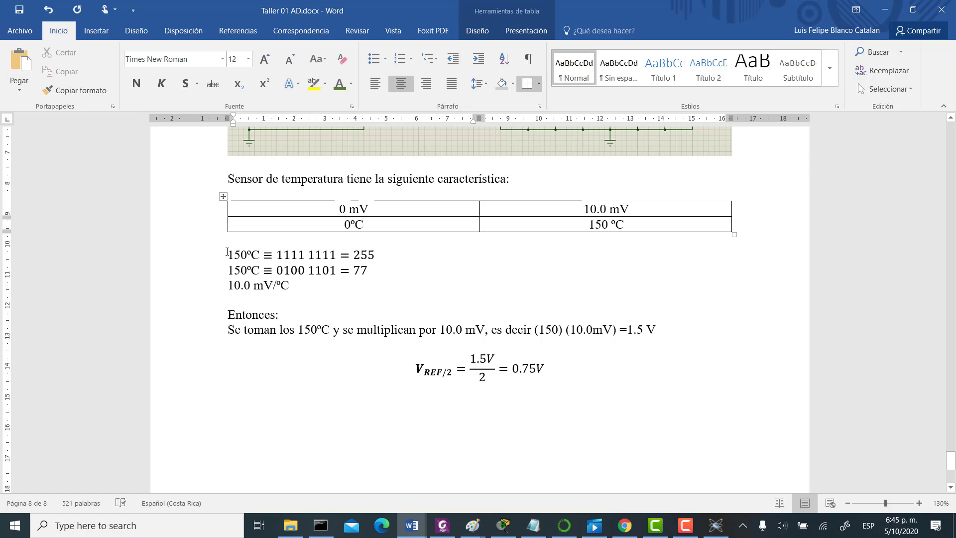
Review the LM35 circuit image and sensor values, and check the scale factor and temperature range in the LM35 datasheet PDF.
scroll(244, 239, "up", 5)
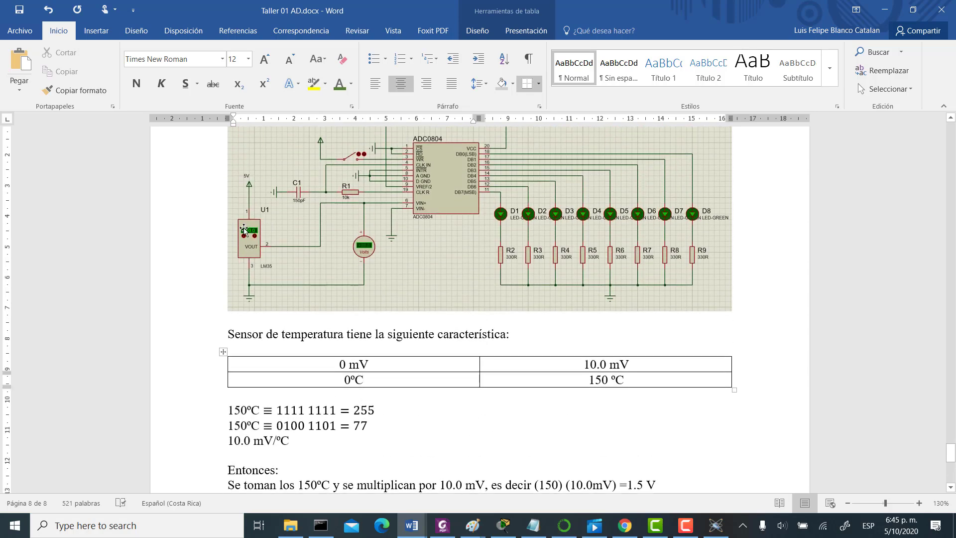
scroll(252, 234, "down", 1)
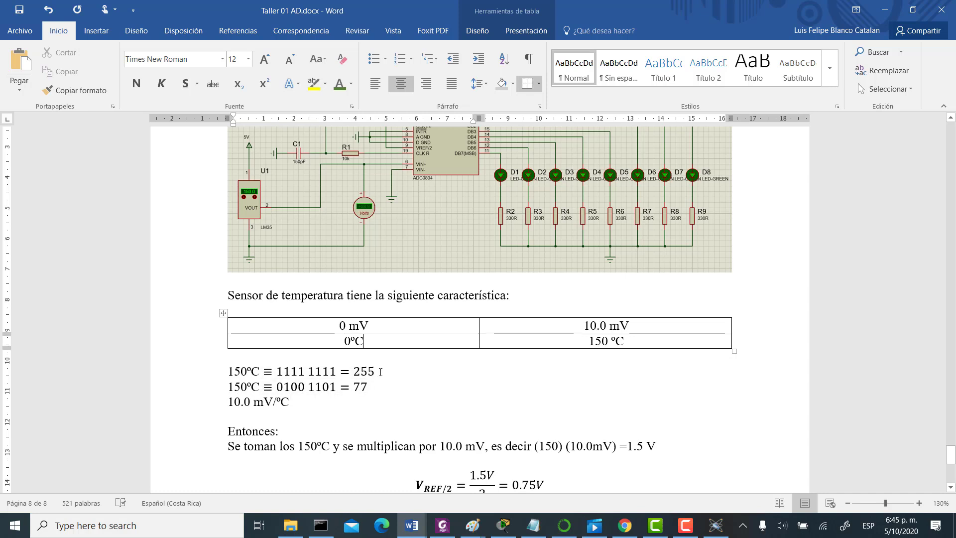
scroll(377, 371, "up", 3)
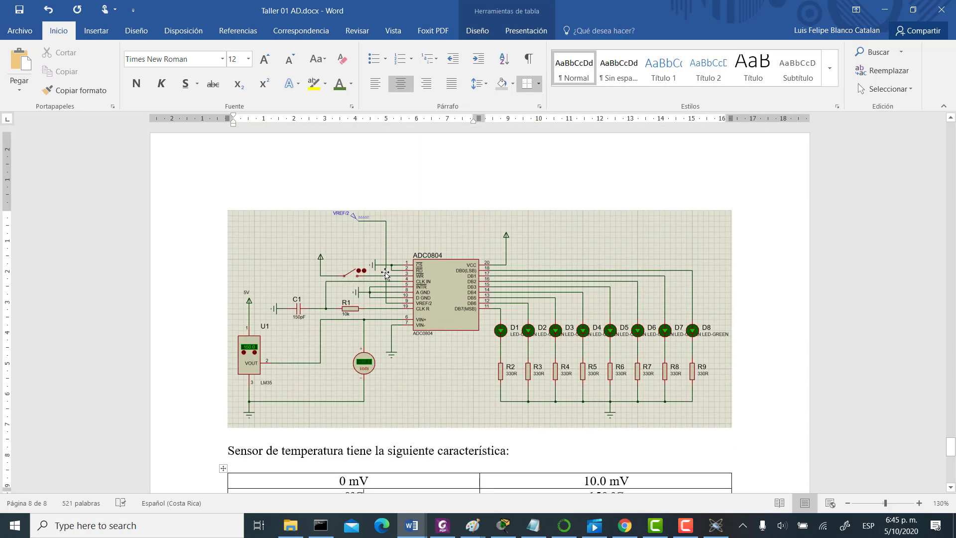
scroll(432, 319, "down", 5)
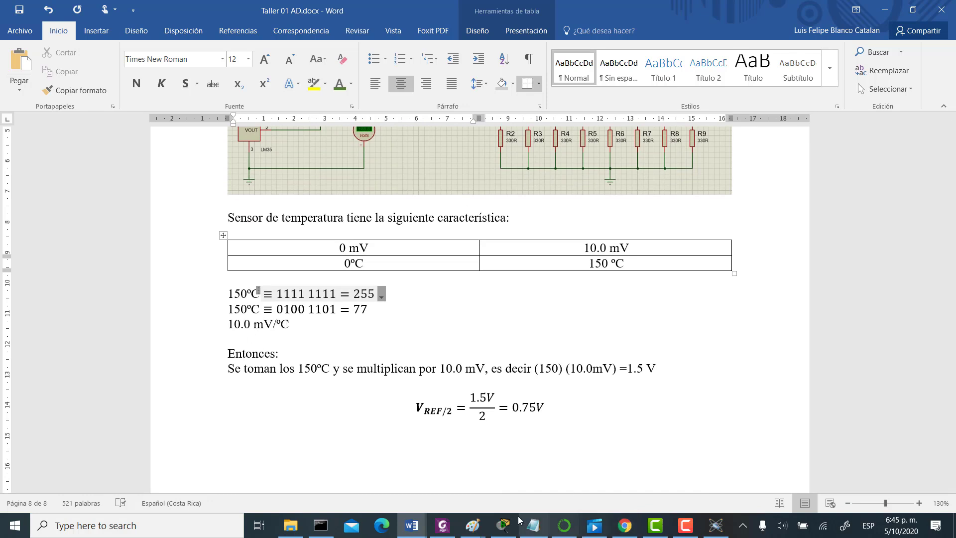
left_click(442, 525)
scroll(579, 388, "up", 3)
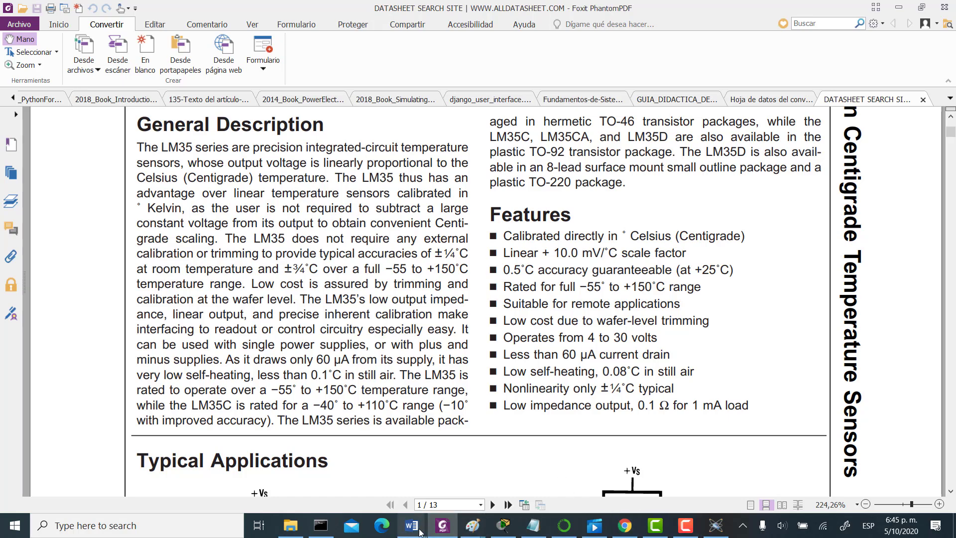
mouse_move(420, 530)
left_click(670, 477)
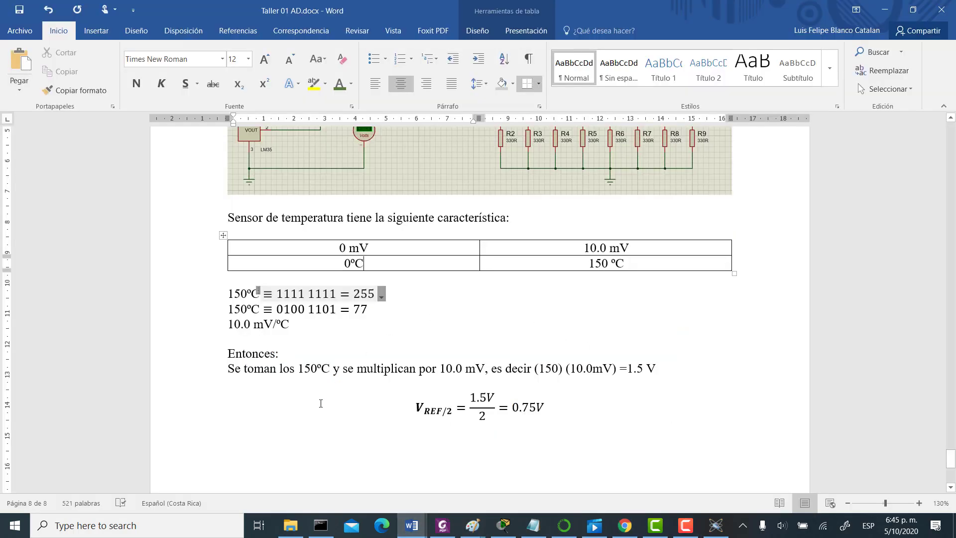
Compare the VREF/2 calculation with the reference input and LED outputs in the ADC0804 circuit image.
scroll(321, 403, "down", 1)
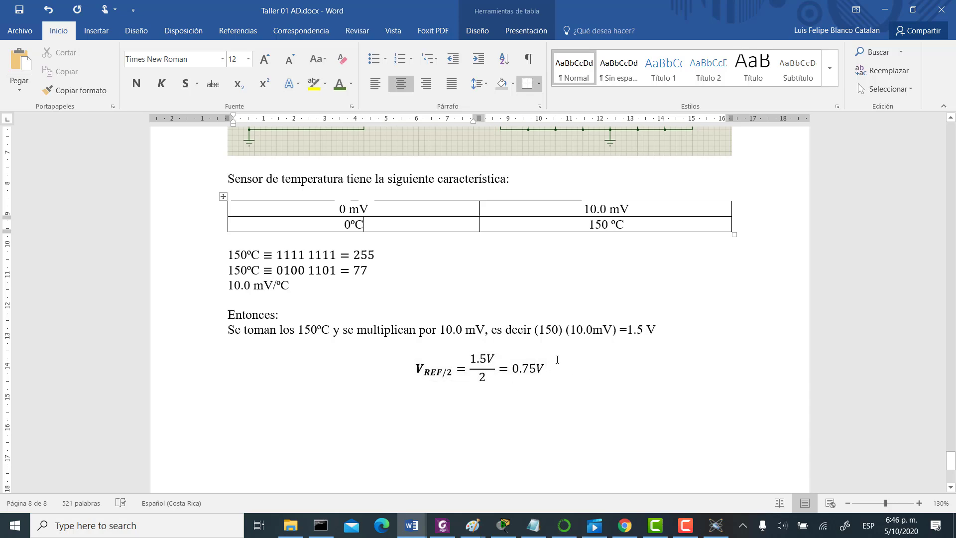
scroll(649, 425, "up", 5)
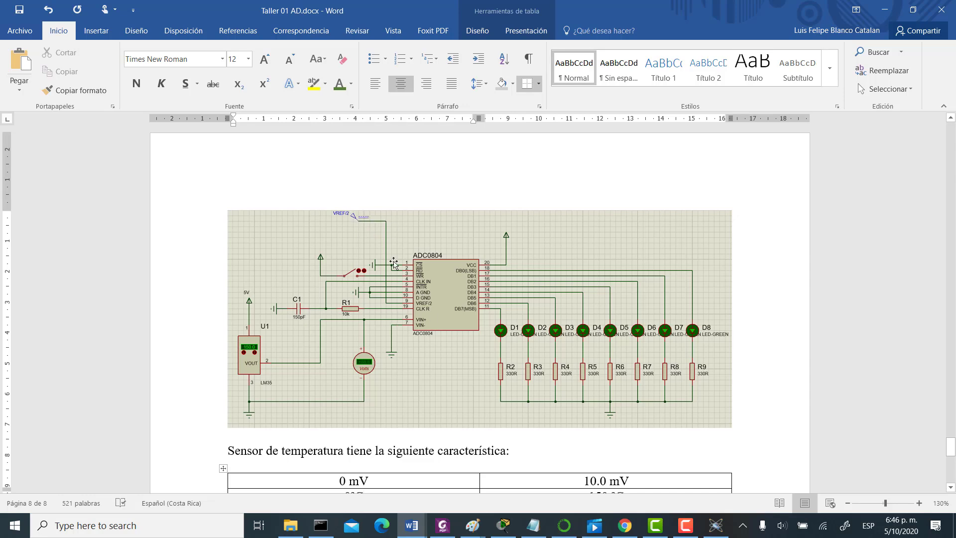
scroll(452, 324, "down", 2)
scroll(454, 324, "down", 2)
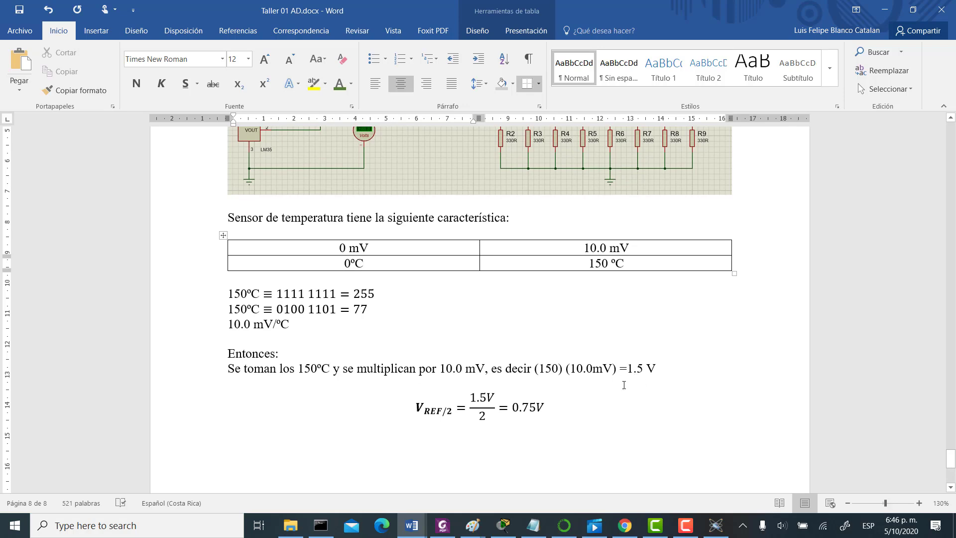
scroll(529, 407, "up", 4)
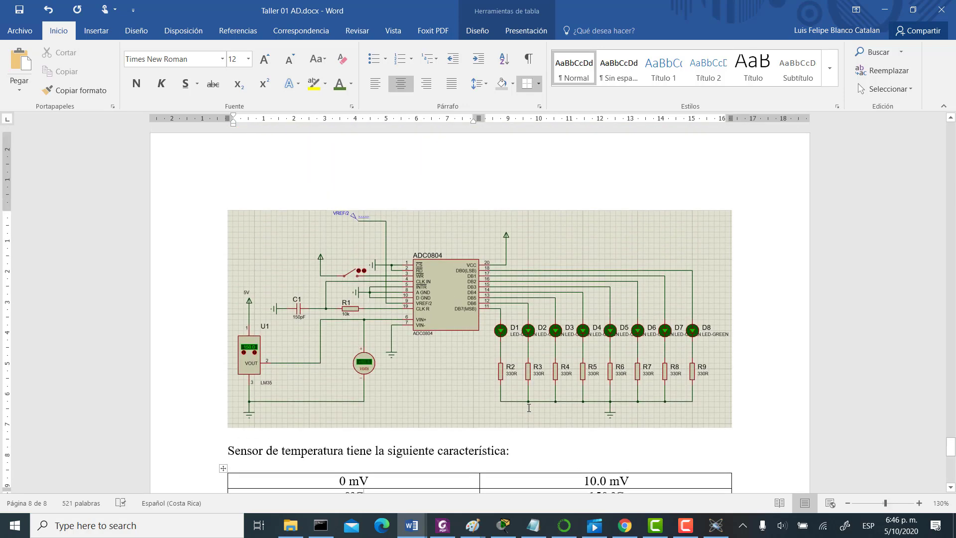
scroll(510, 388, "down", 1)
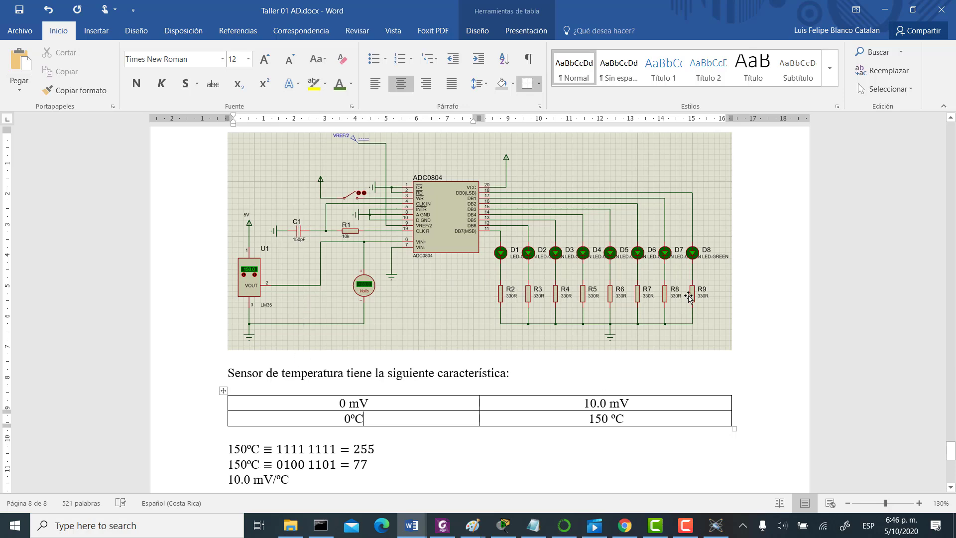
scroll(456, 368, "down", 1)
scroll(457, 368, "up", 1)
scroll(674, 363, "down", 3)
Add a justified paragraph below the VREF/2 equation reading "Actividad virtual es:".
left_click(652, 404)
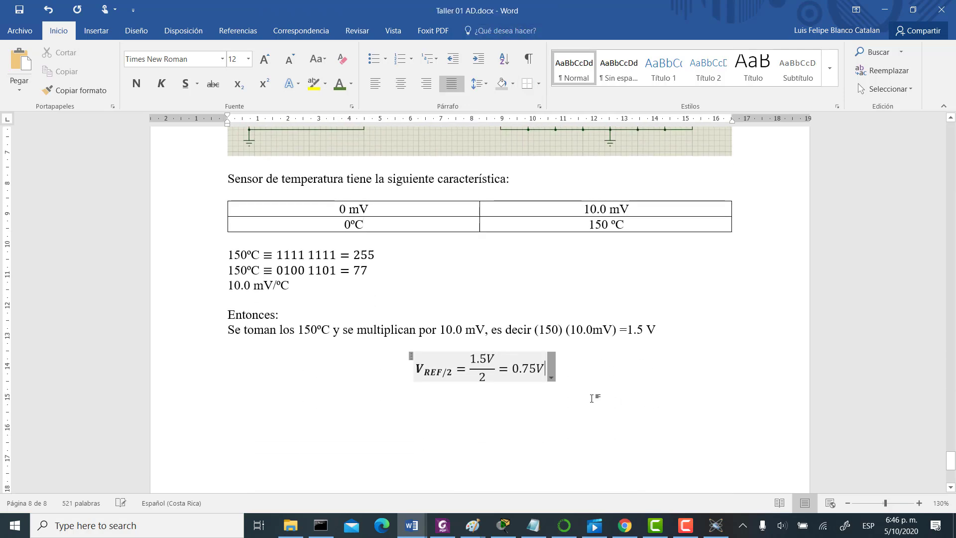
key("Return")
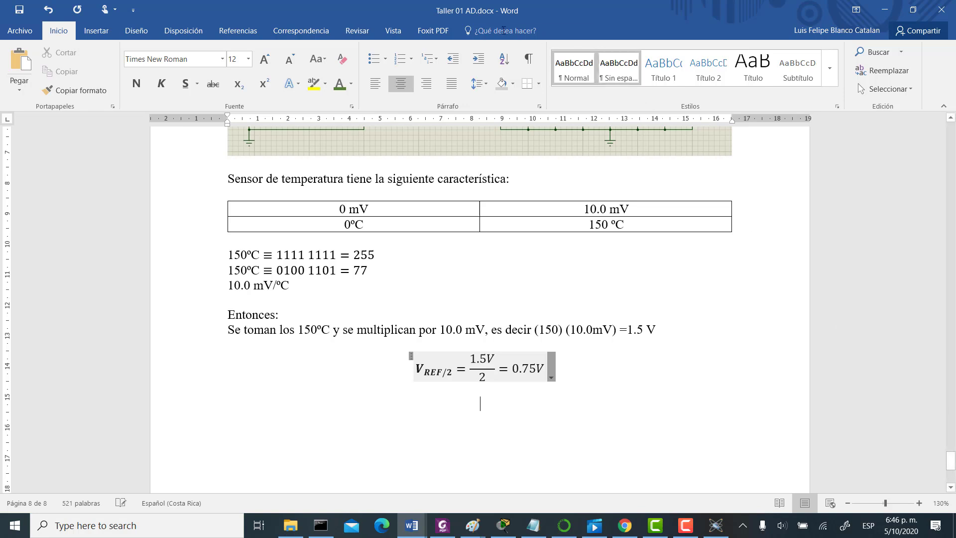
left_click(445, 86)
type("Traea a")
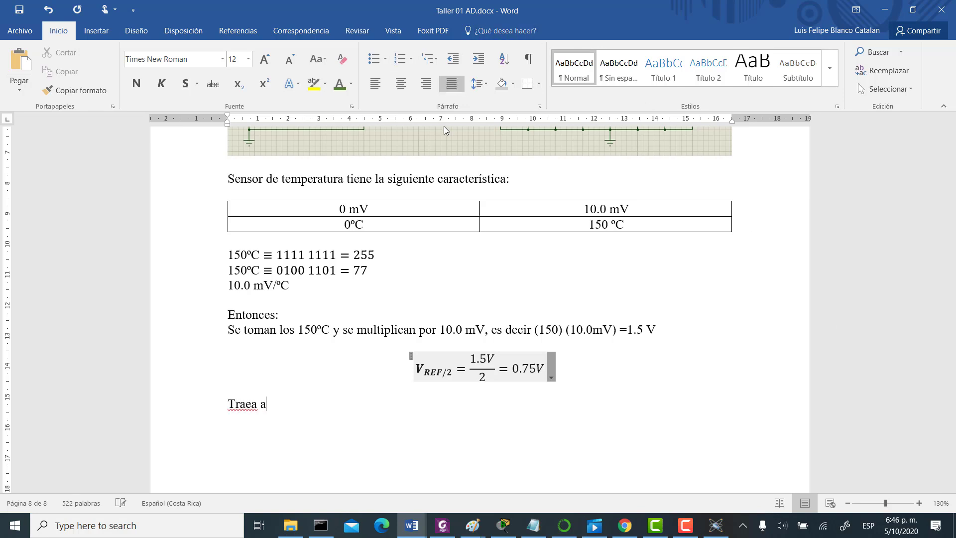
key("BackSpace")
key("BackSpace")
key("BackSpace")
key("BackSpace")
key("BackSpace")
key("BackSpace")
key("BackSpace")
type("Act")
key("BackSpace")
type("tividad virtua")
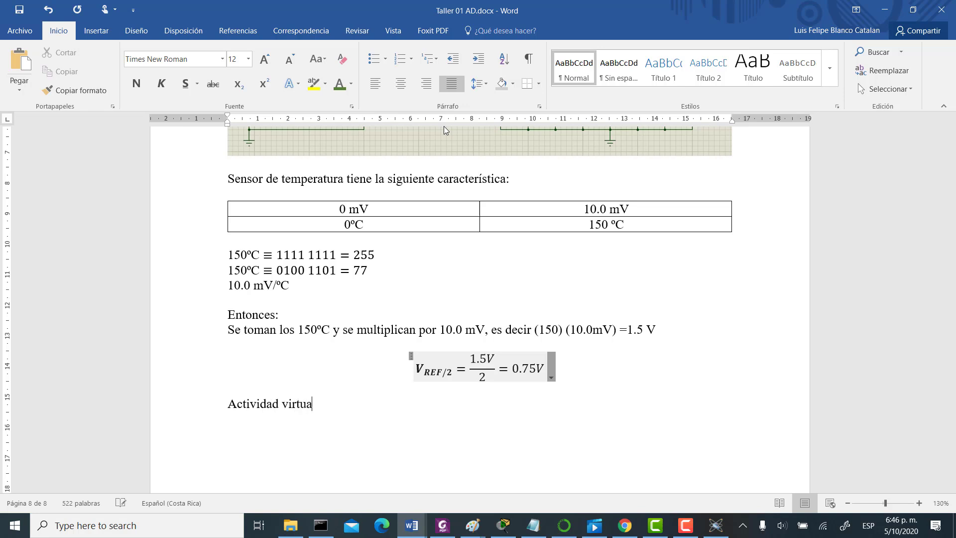
type("l es:")
Add the line "Realizar el circuito de simulación con el ADC0804 utilizando:" below "Actividad virtual es:".
type("Rea")
type("lizar el circ")
type("uito de simula")
type("ción co")
type("n ell")
key("BackSpace")
key("BackSpace")
type("l ")
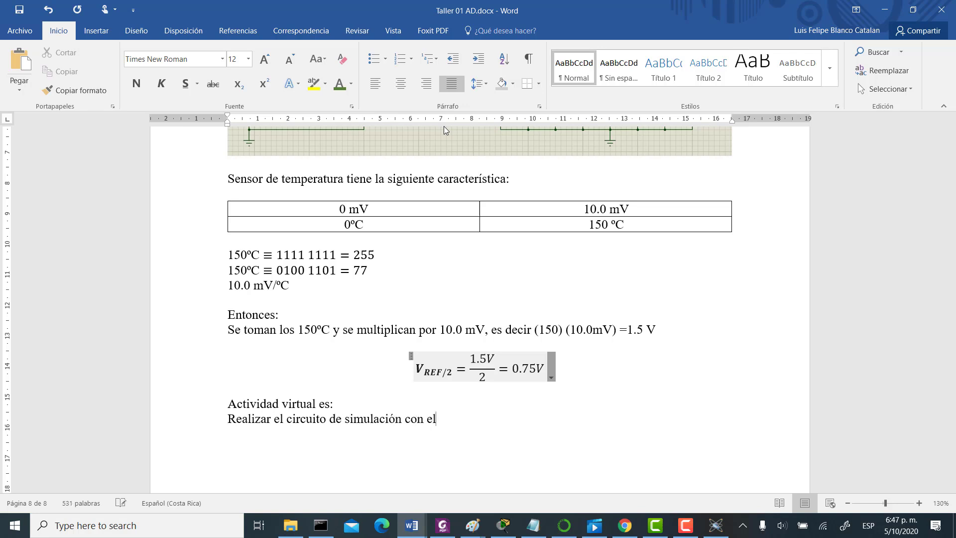
type("ADC0804 utilizand")
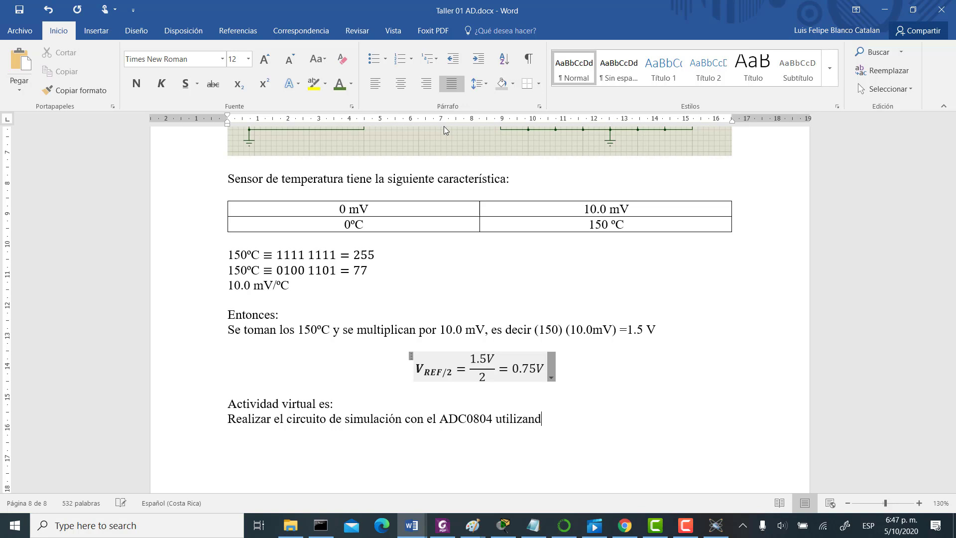
type("o: ")
Add a lettered list with the items "Un potenciómetro" and "Un sensor de temperatura", correcting the spelling of potenciómetro.
type("A")
type(".  Un poo")
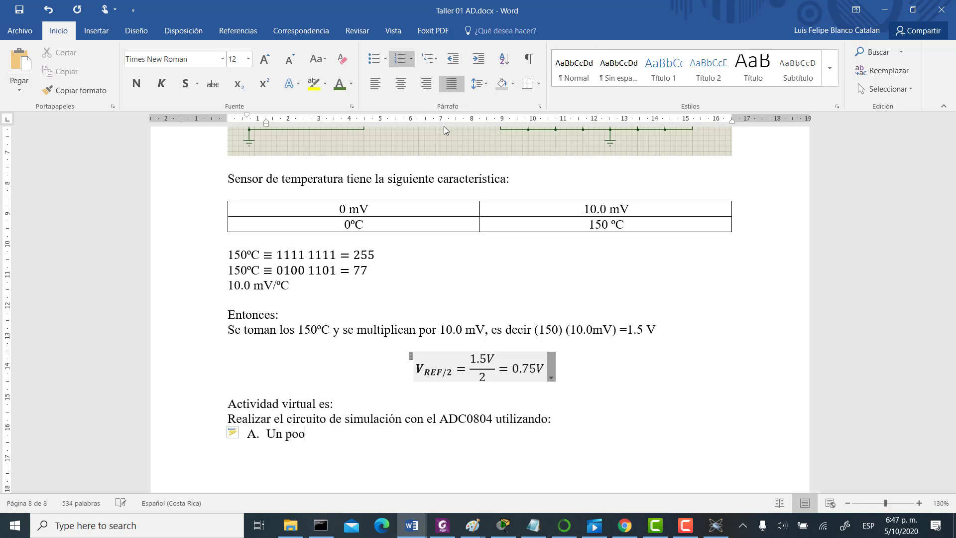
key("BackSpace")
type("tenciómtero")
key("Return")
type("Un sensor de temperatura")
key("BackSpace")
key("BackSpace")
key("BackSpace")
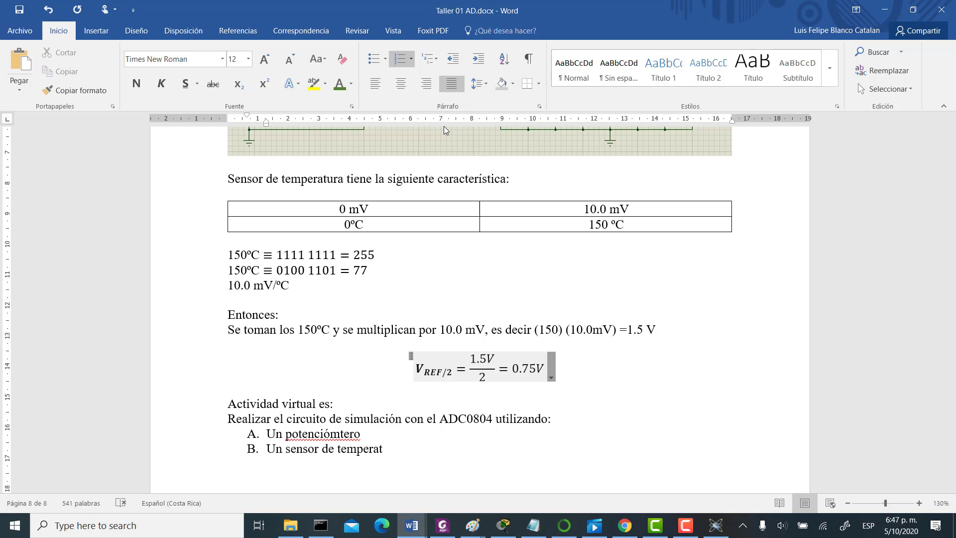
type("ura")
right_click(319, 433)
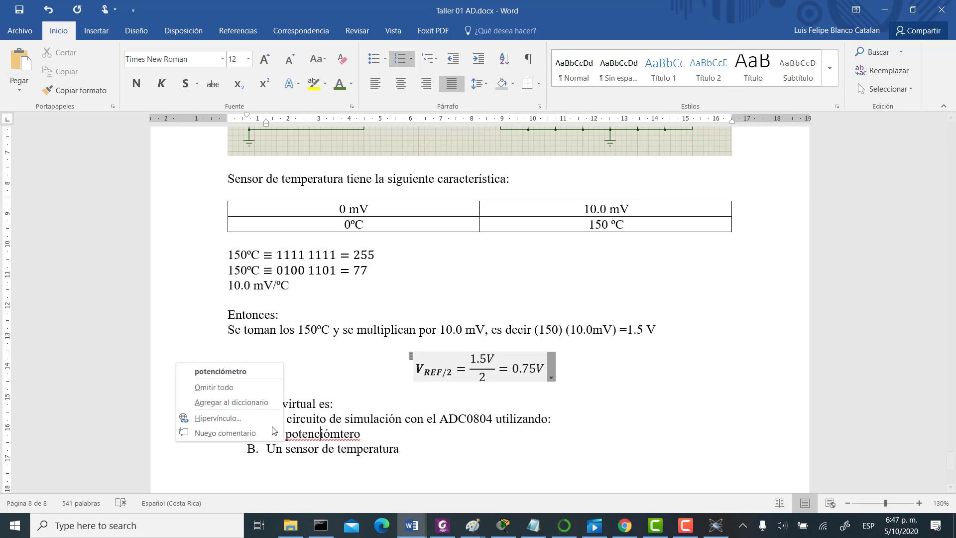
left_click(214, 371)
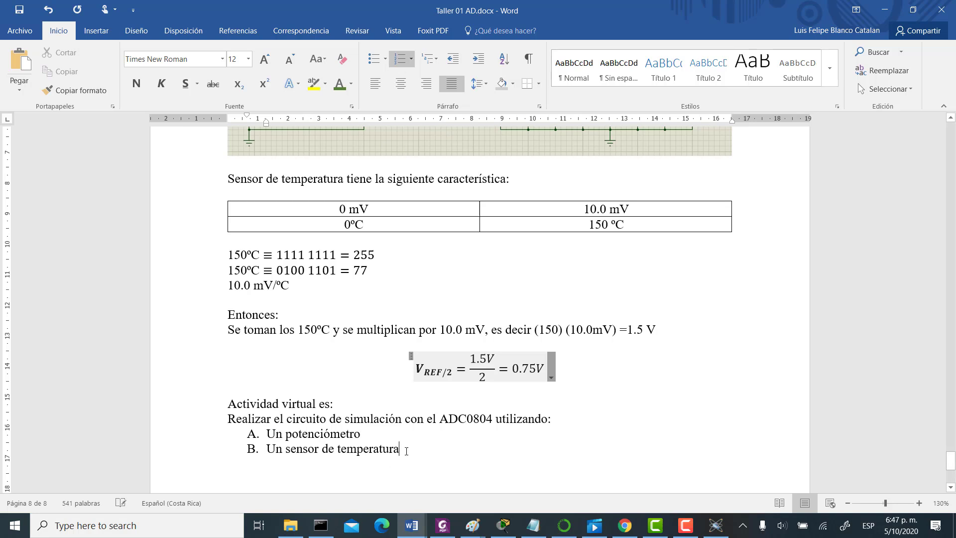
Below the list, write "Me debe de enviar dos archivos en Proteus con el potenciómetro y otro con el sensor de temperatura.".
key("Return")
key("Return")
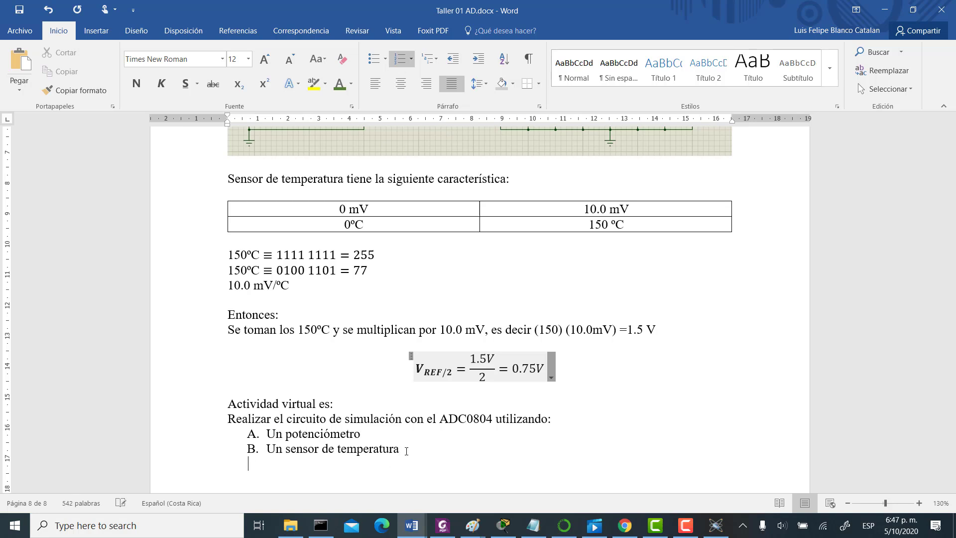
type("Me de")
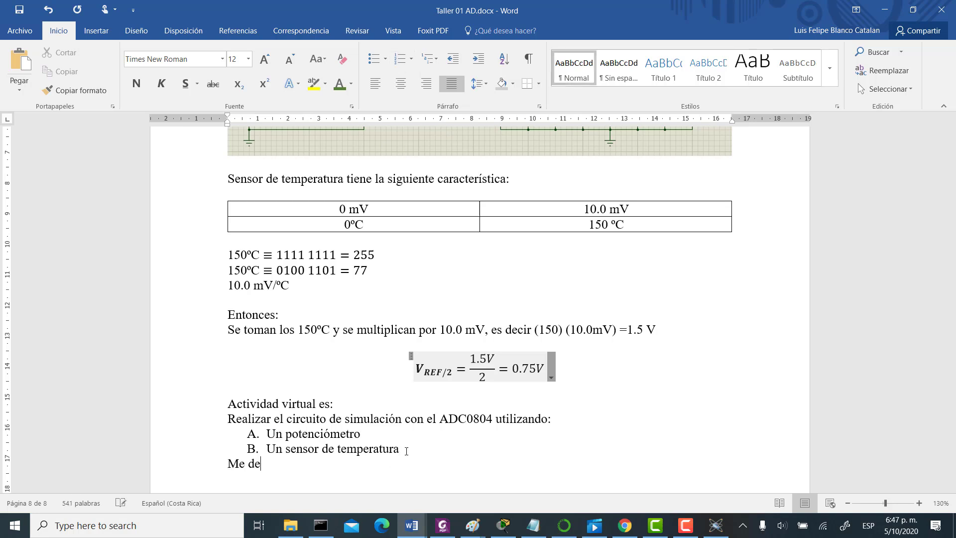
type("be de envi")
key("BackSpace")
type("iar dos archivos")
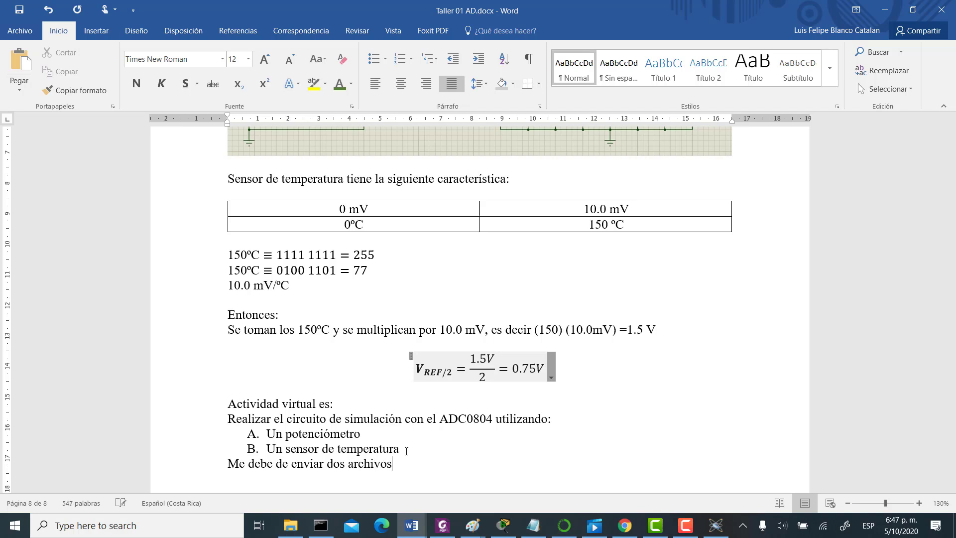
type(" en Proteus con el potenció")
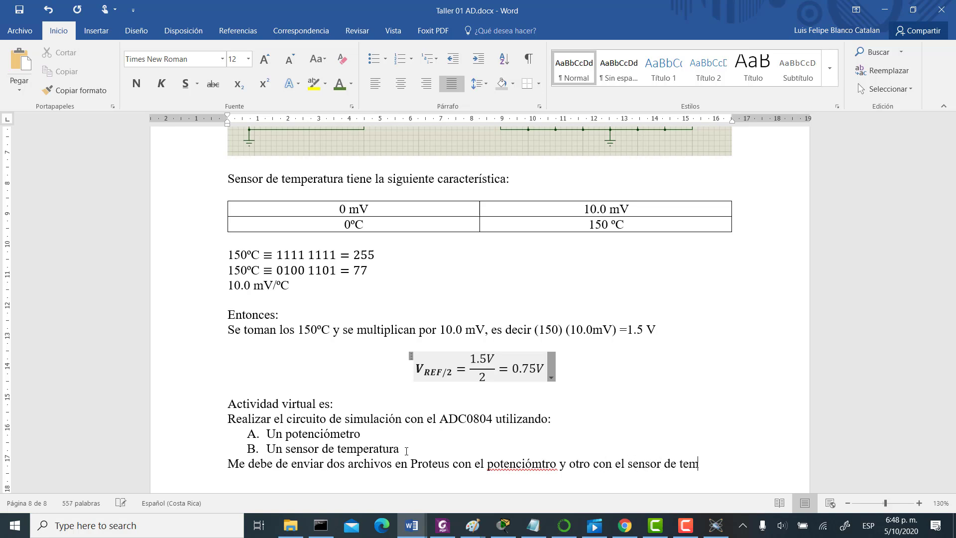
type("ra.")
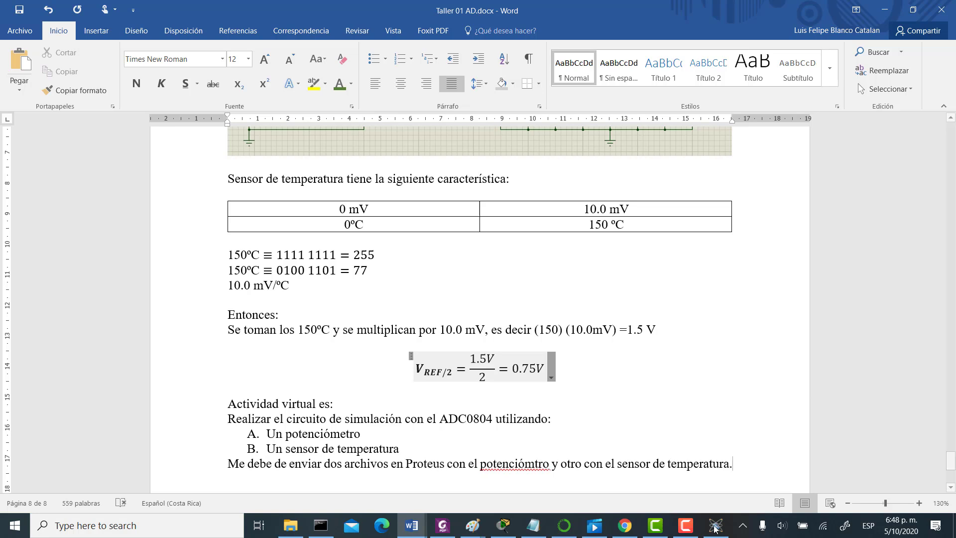
right_click(503, 464)
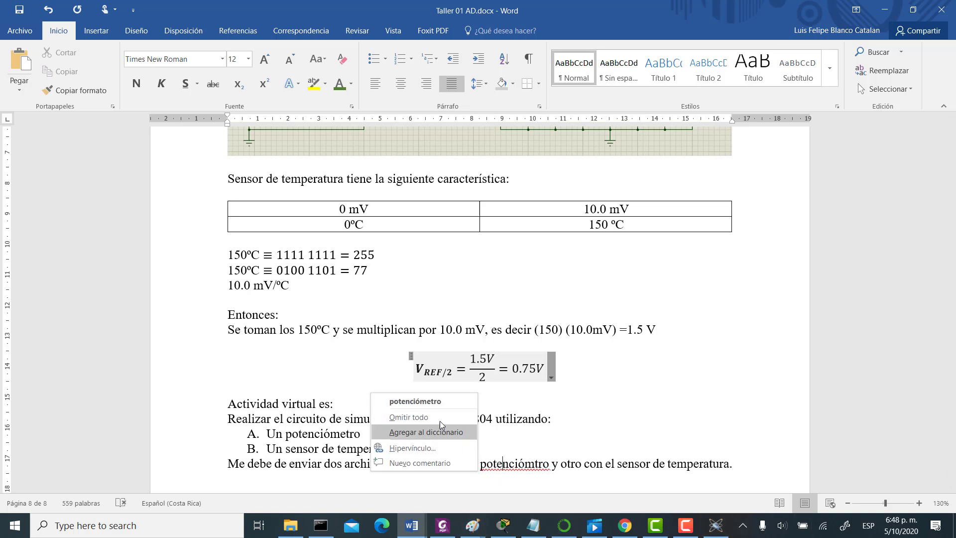
left_click(445, 403)
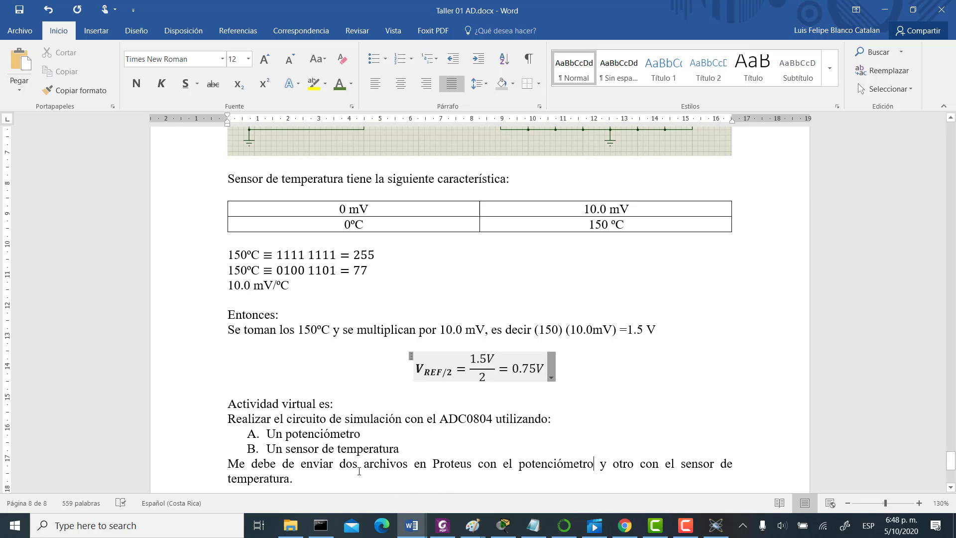
Add the line "Cada simulación debe de contar con:" below the paragraph about the two Proteus files.
scroll(348, 448, "down", 3)
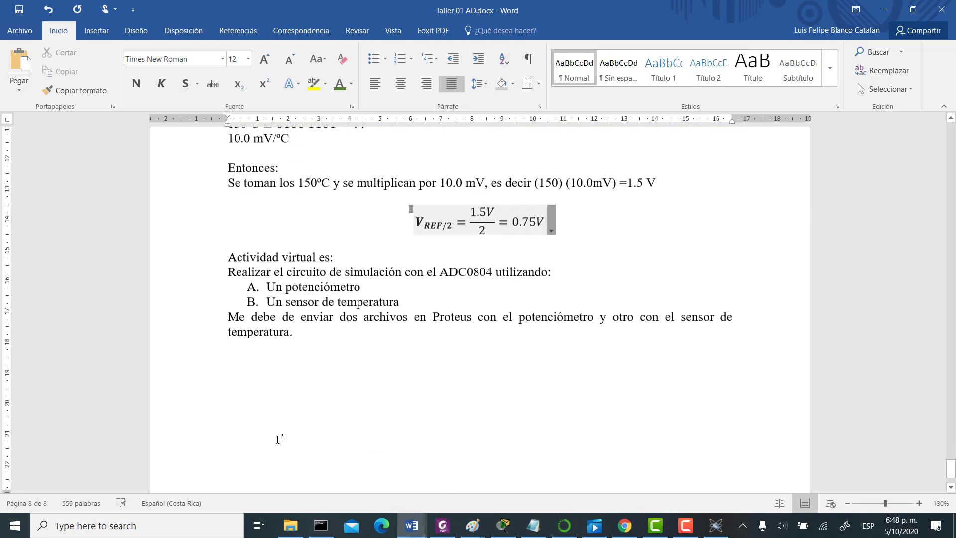
type("Cda simulación debe de contar")
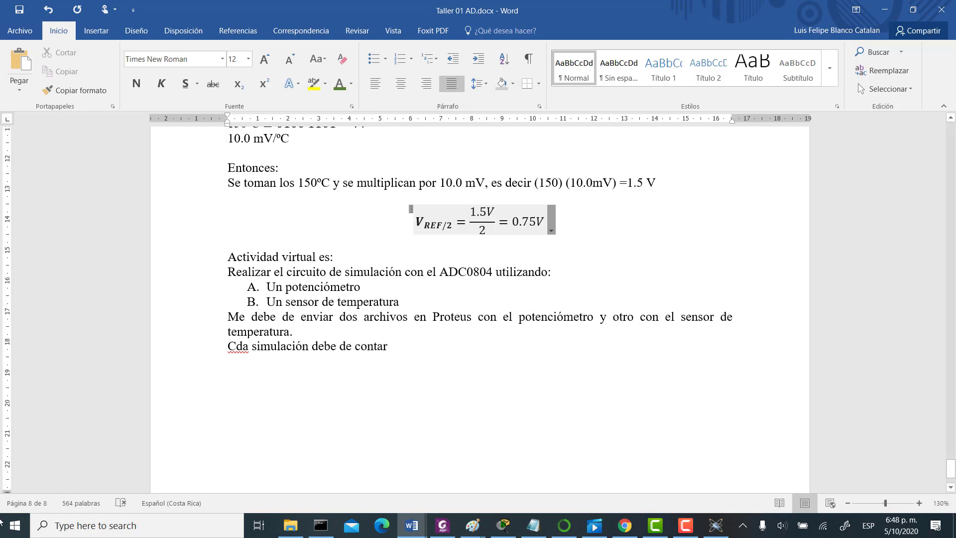
left_click(243, 345)
key("BackSpace")
type("ad")
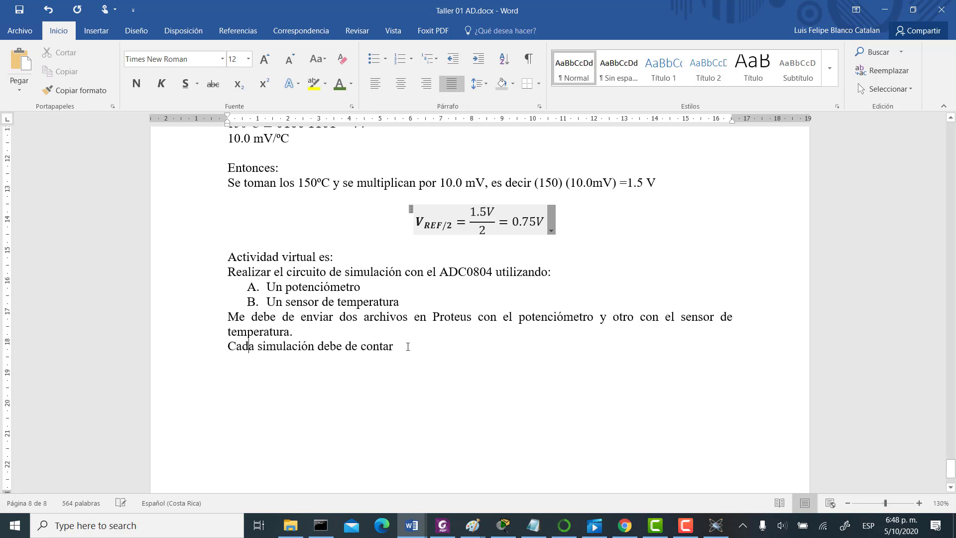
type("co")
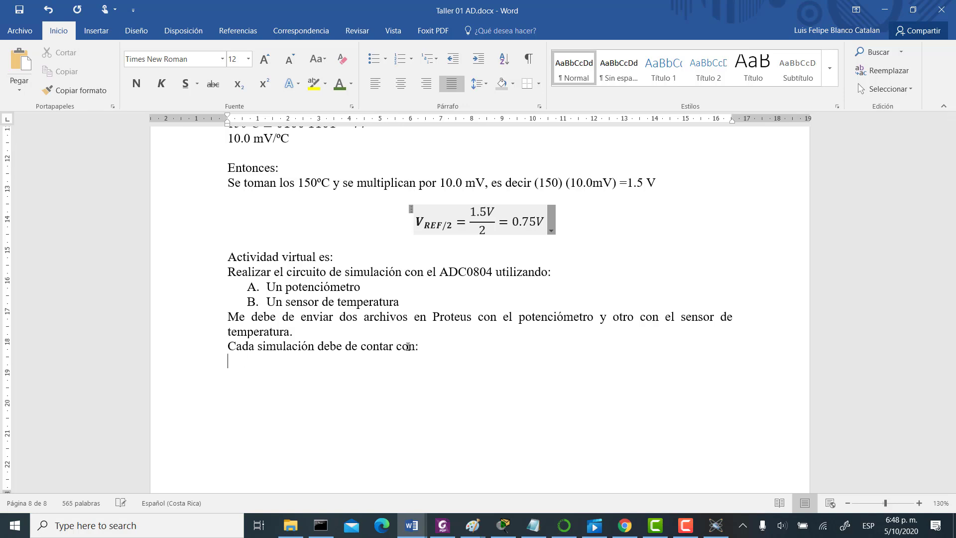
type("n:")
Insert a 2x2 table with centred text below "Cada simulación debe de contar con:".
key("Return")
left_click(400, 84)
left_click(96, 31)
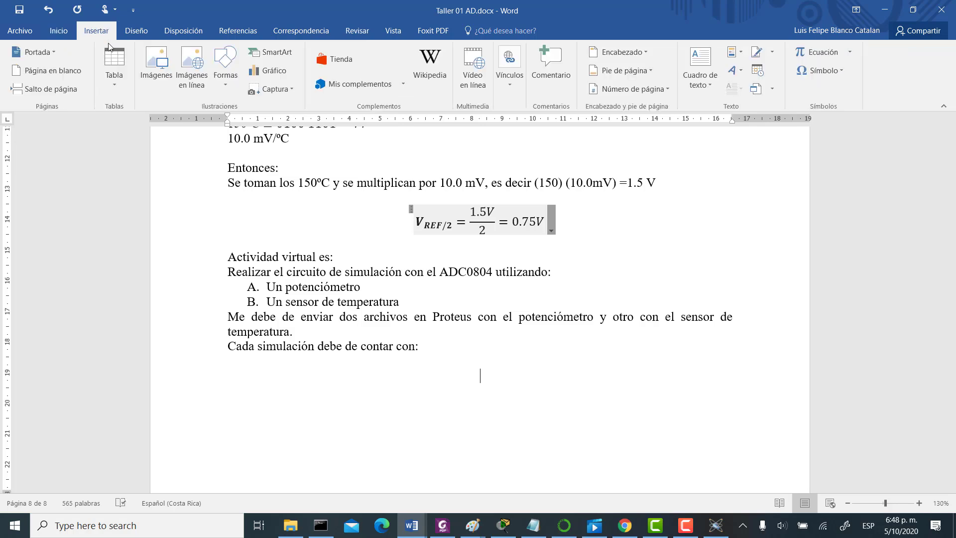
left_click(114, 67)
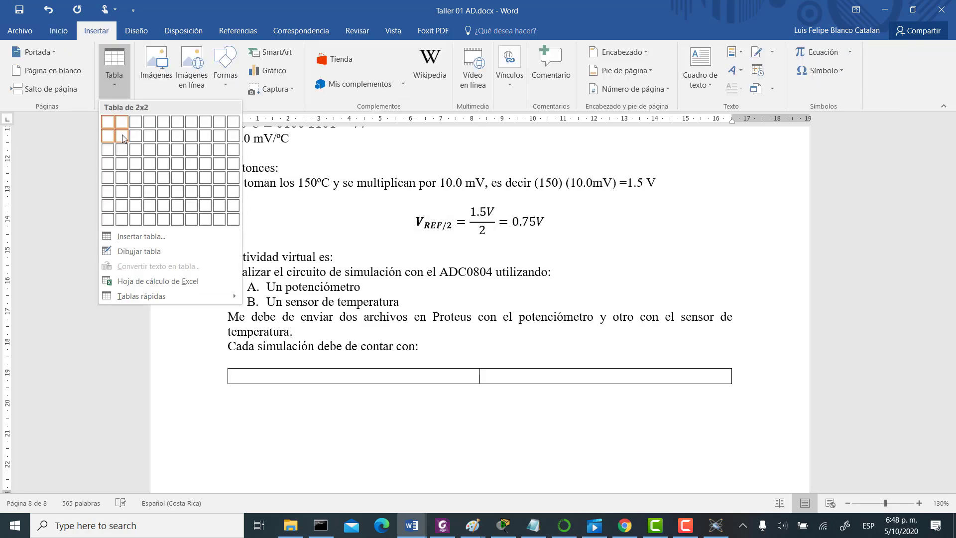
left_click(122, 135)
Fill the first row of the new table with 5V and 255, following the earlier rule-of-three tables.
scroll(442, 389, "up", 15)
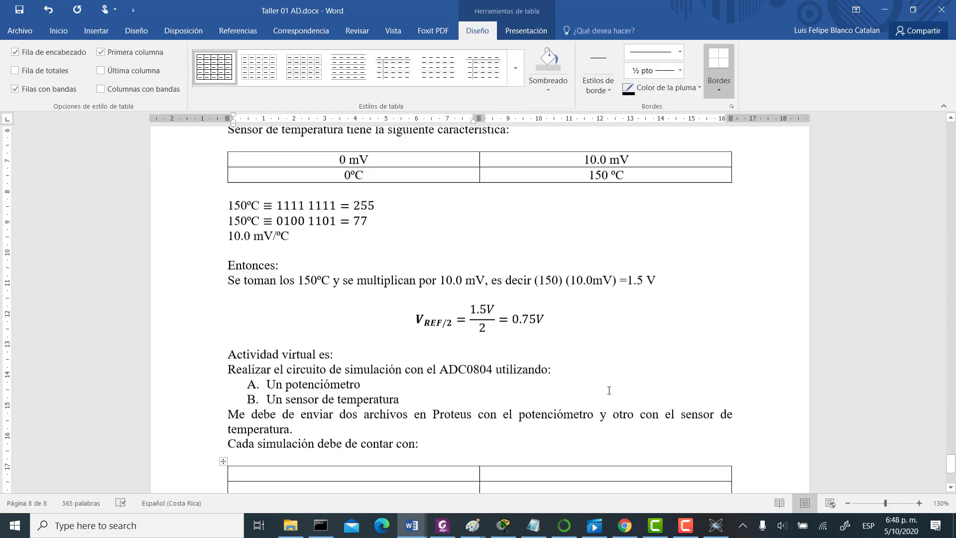
scroll(611, 385, "up", 15)
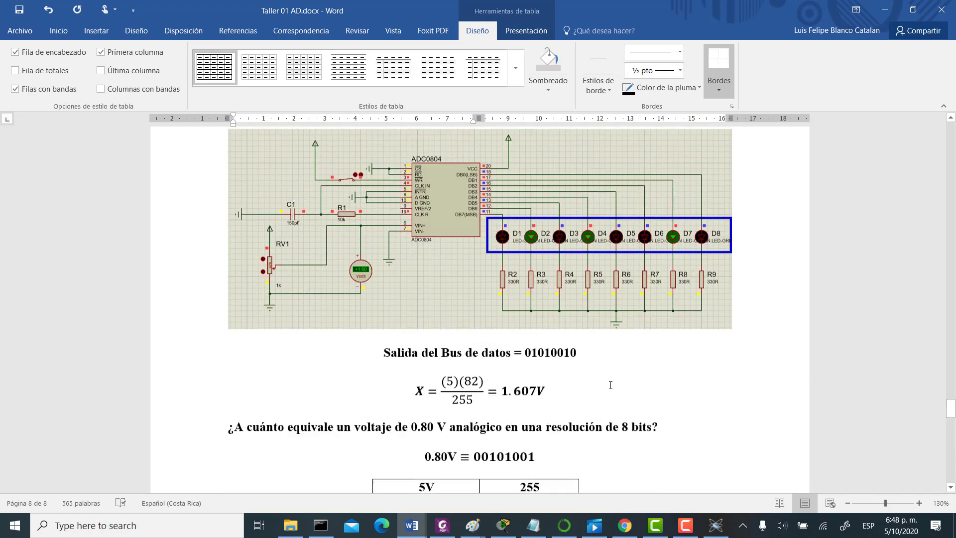
scroll(610, 385, "up", 3)
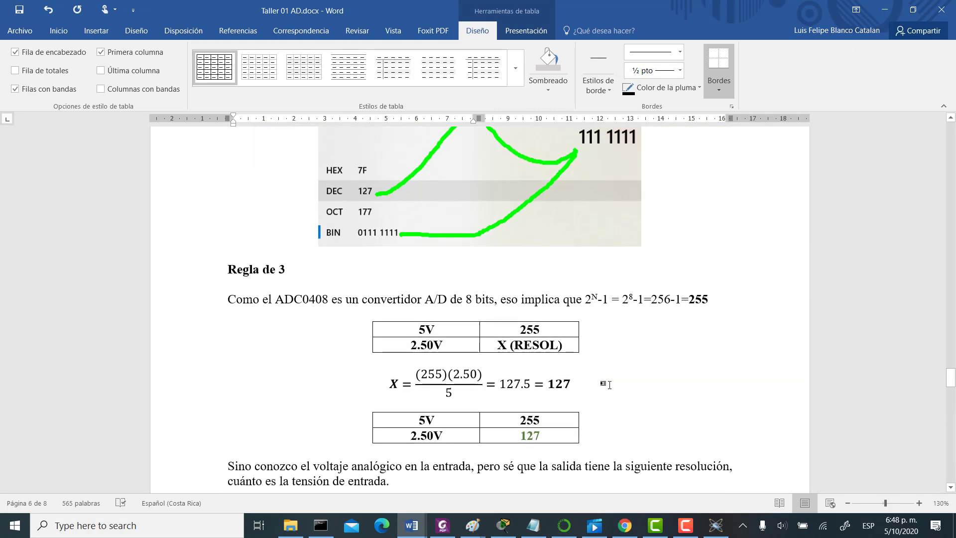
scroll(612, 385, "down", 4)
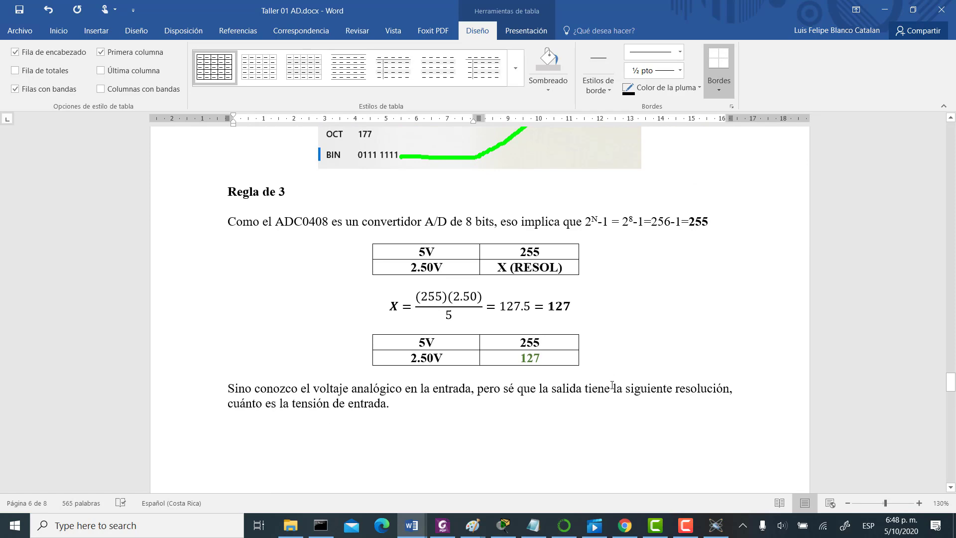
scroll(612, 385, "down", 15)
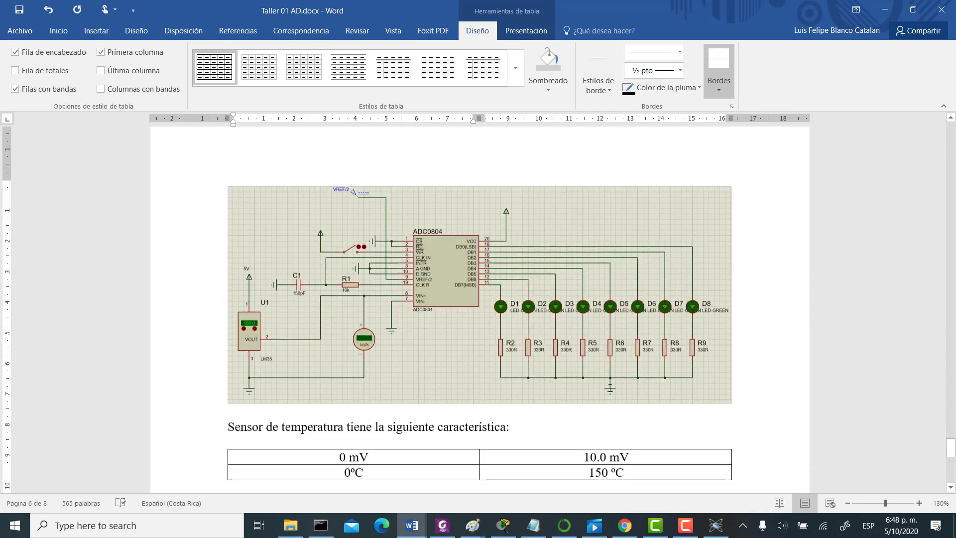
scroll(609, 387, "down", 6)
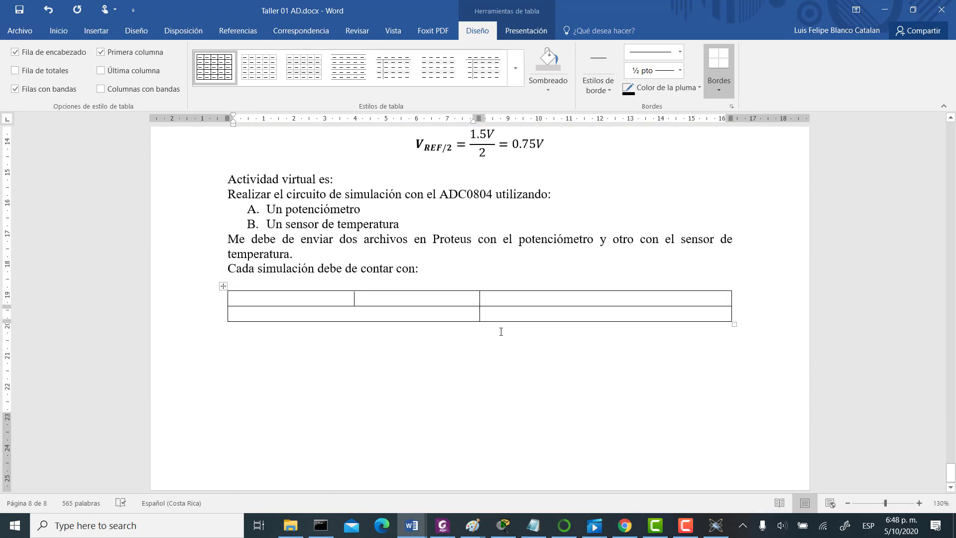
type("5V")
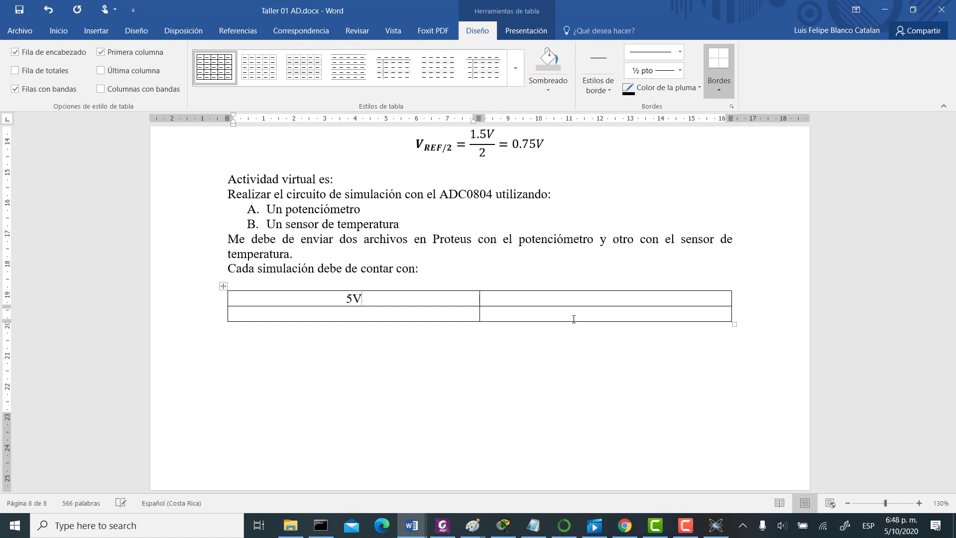
left_click(621, 299)
type("255")
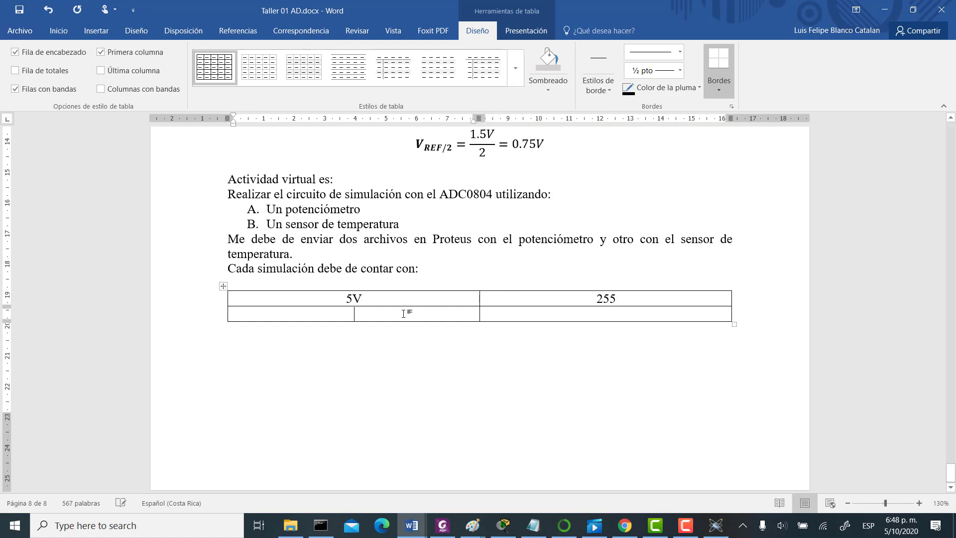
Review the earlier rule-of-three tables and the ADC0804 potentiometer circuit example for the layout of the activity table.
scroll(400, 312, "up", 15)
scroll(412, 315, "up", 9)
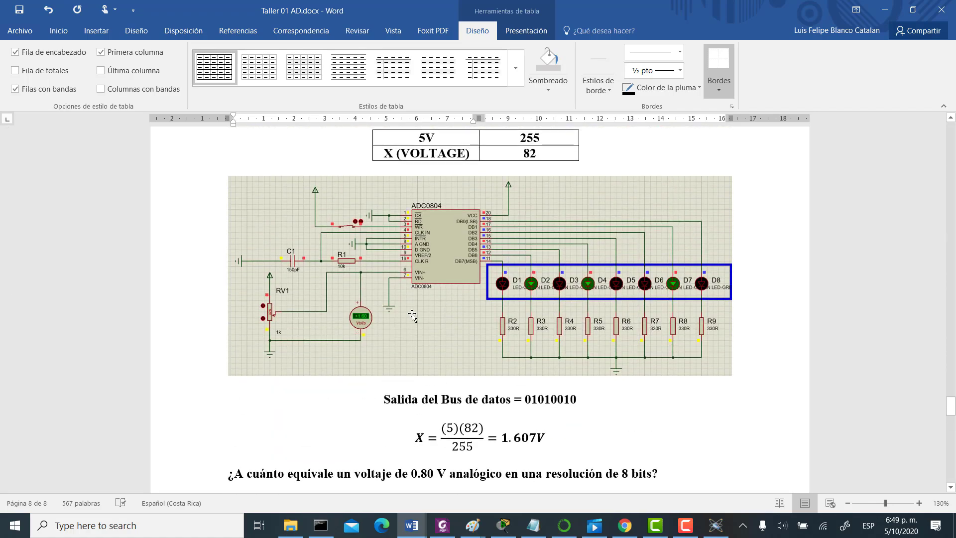
scroll(413, 314, "down", 4)
scroll(413, 311, "up", 10)
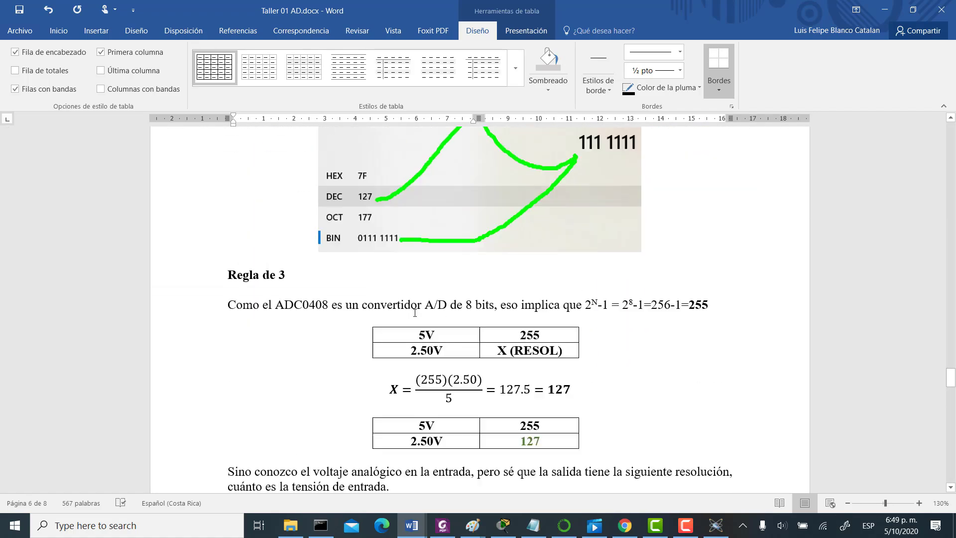
scroll(414, 312, "down", 4)
scroll(414, 313, "down", 15)
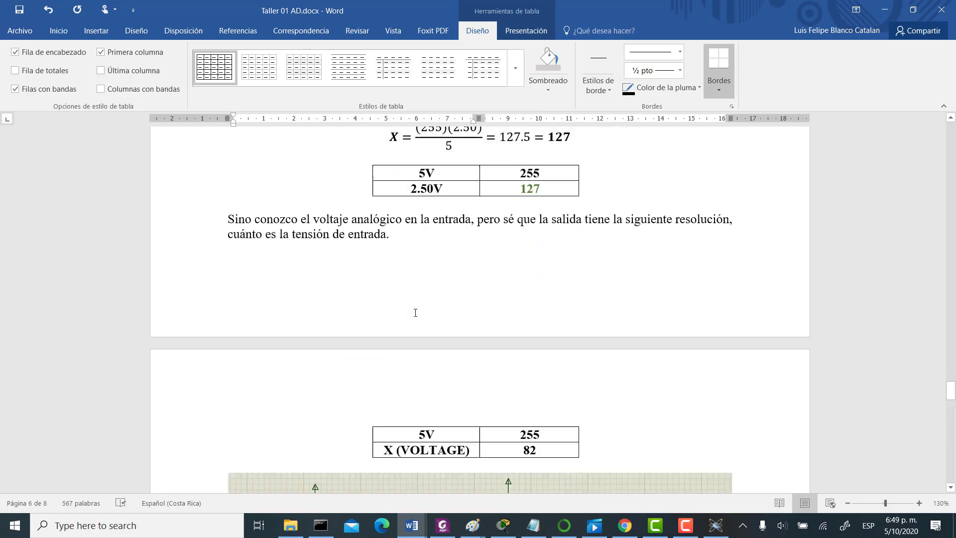
scroll(417, 308, "down", 3)
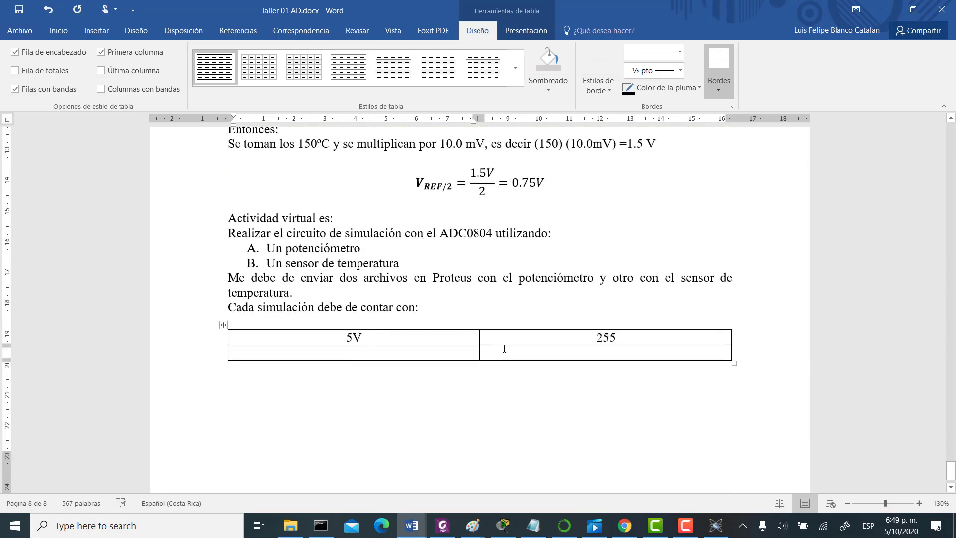
Replace the text in the first cell of the activity table's first row with "Potenciómtro".
left_click_drag(368, 334, 337, 334)
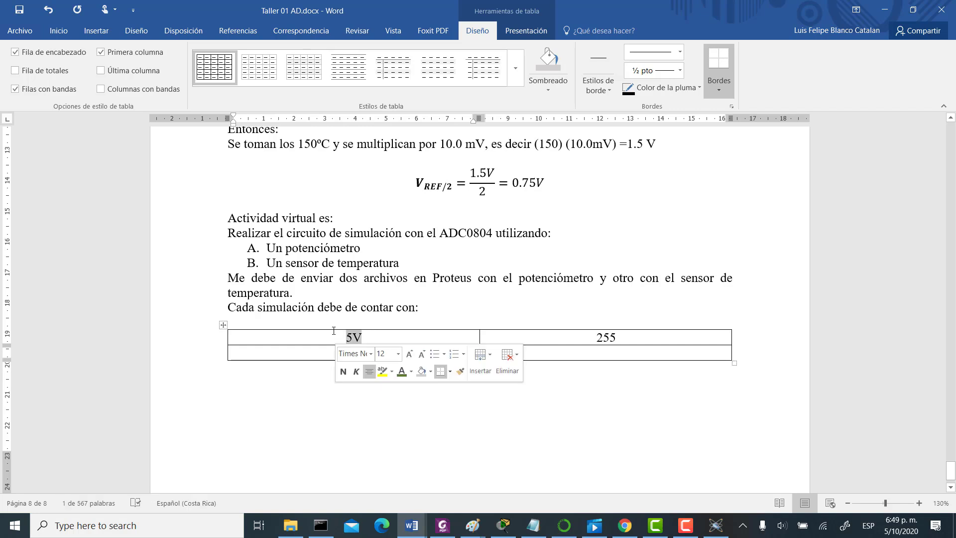
type("Potenci")
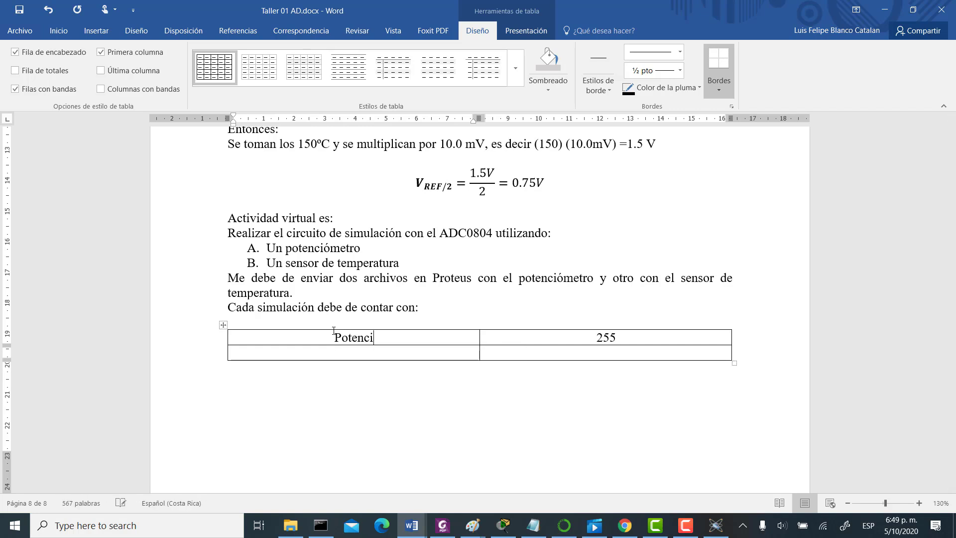
type("ómterp")
key("BackSpace")
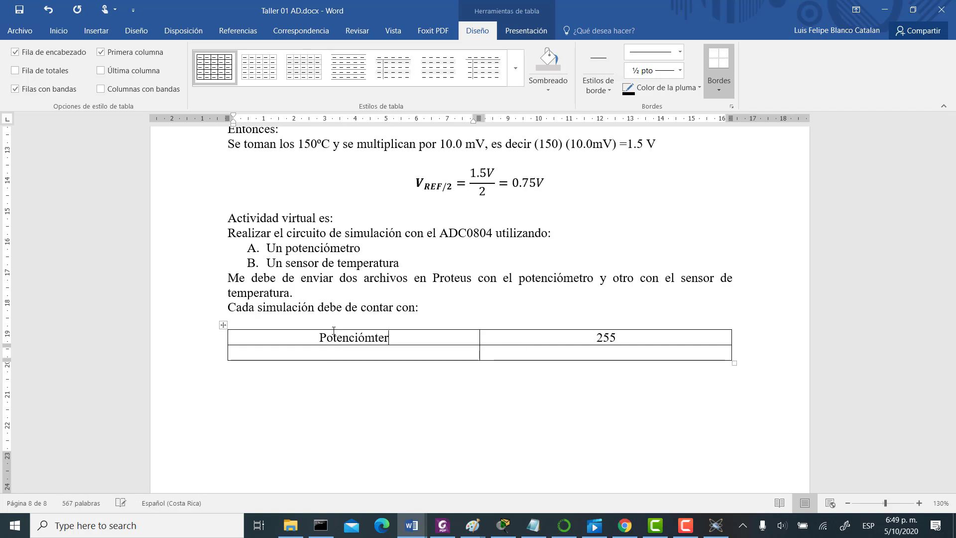
key("BackSpace")
key("BackSpace")
type("ro")
Clear the 255 entry from the second cell of the activity table's first row.
left_click_drag(627, 334, 591, 340)
type("Dalida en")
key("BackSpace")
key("BackSpace")
key("BackSpace")
key("BackSpace")
key("BackSpace")
key("BackSpace")
key("BackSpace")
key("BackSpace")
key("BackSpace")
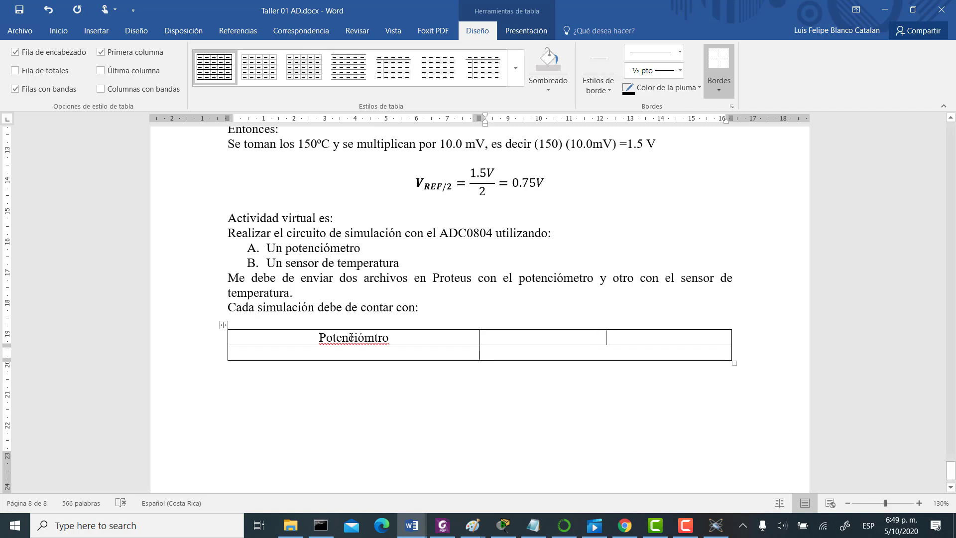
Insert a third column at the right end of the activity table.
left_click(219, 334)
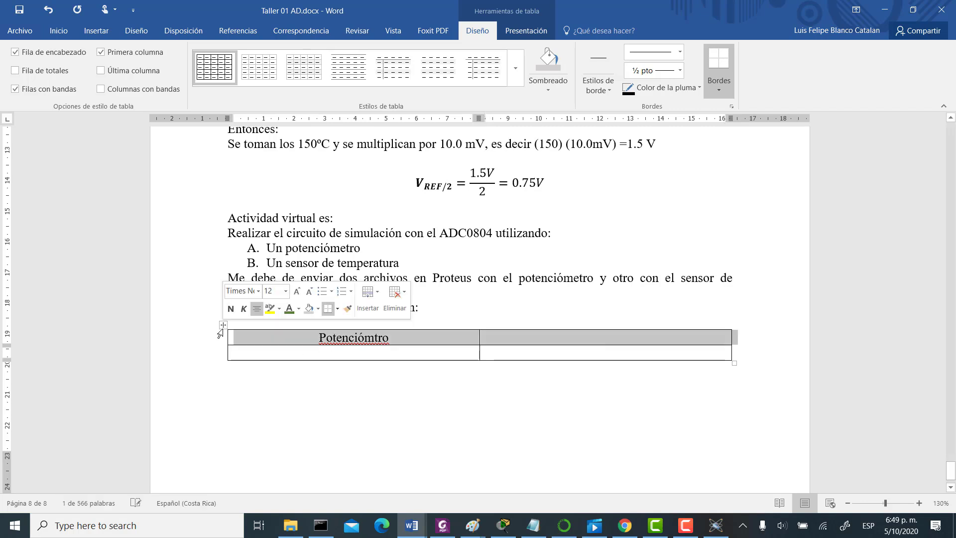
left_click(481, 368)
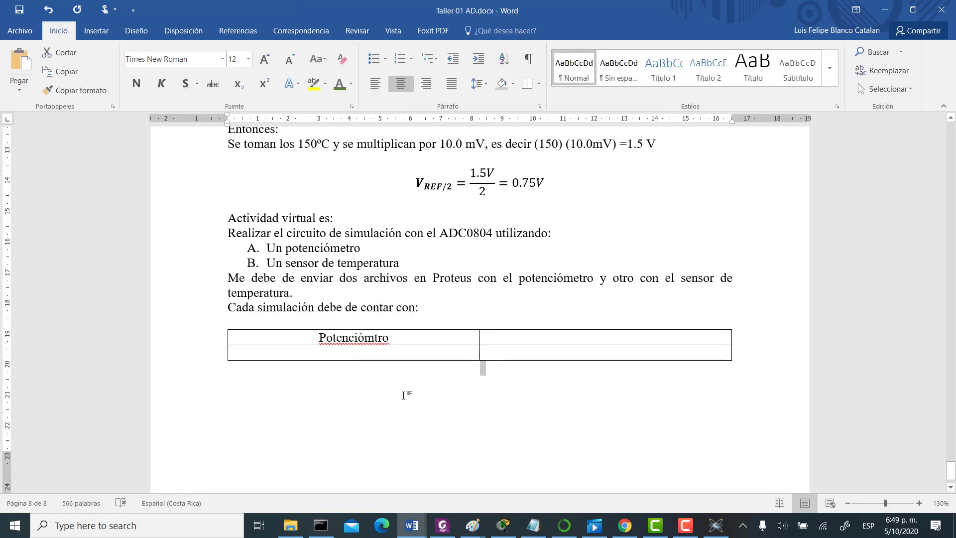
right_click(735, 335)
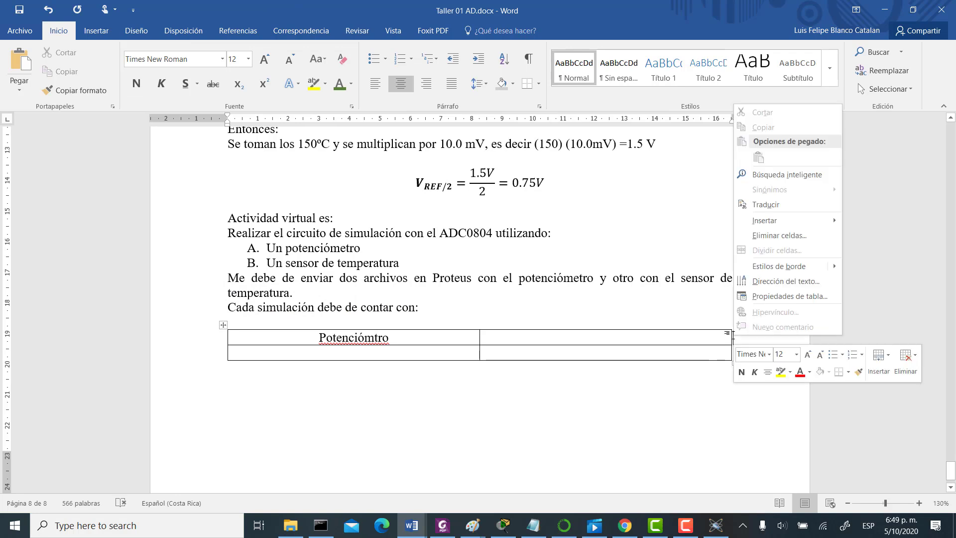
mouse_move(782, 225)
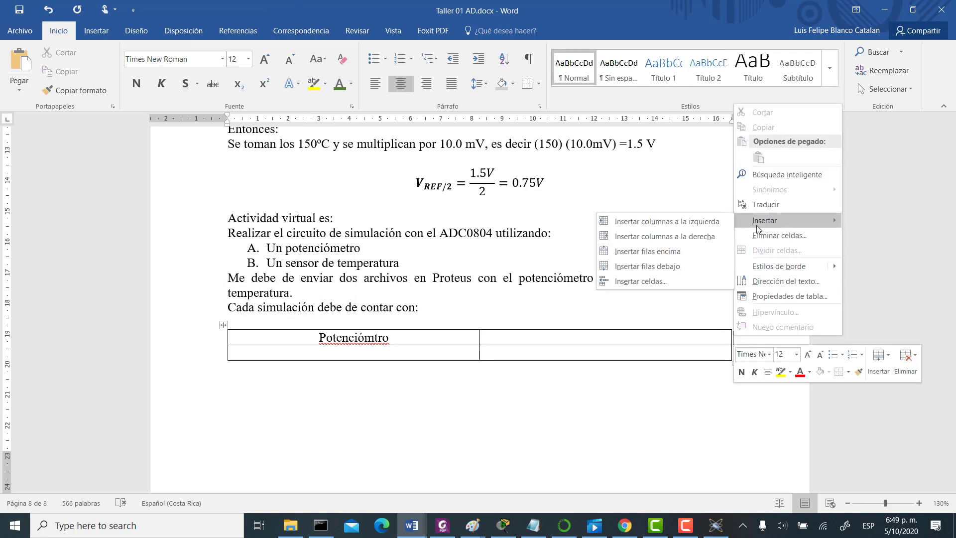
left_click(707, 240)
left_click(481, 368)
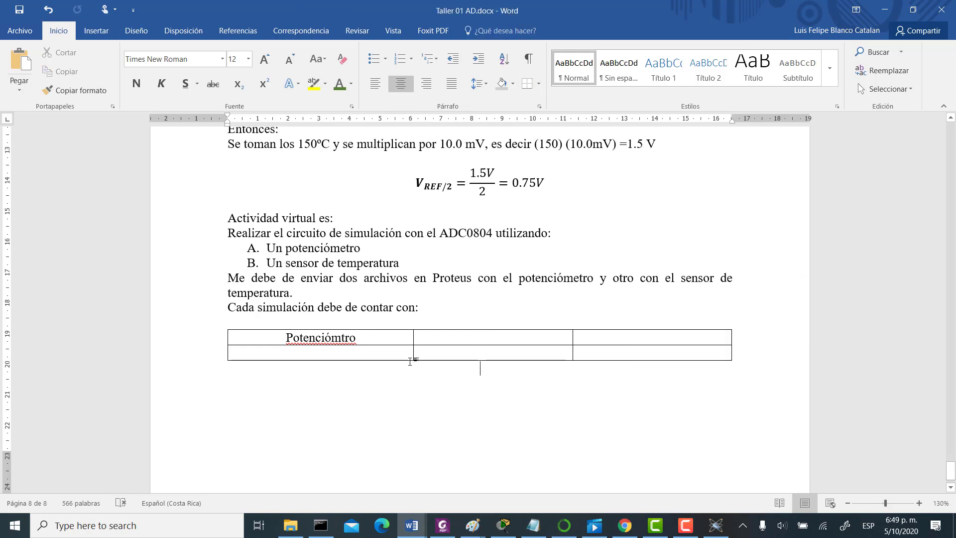
Correct the activity table's first heading to "Potenciómetro" and enter "Salida en binario" as the second column's heading.
right_click(332, 338)
left_click(269, 354)
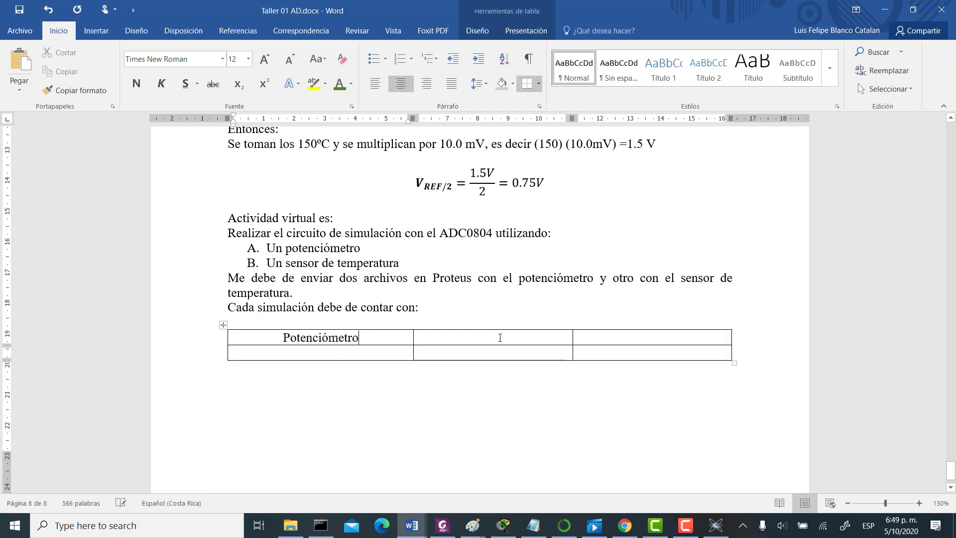
type("Sa")
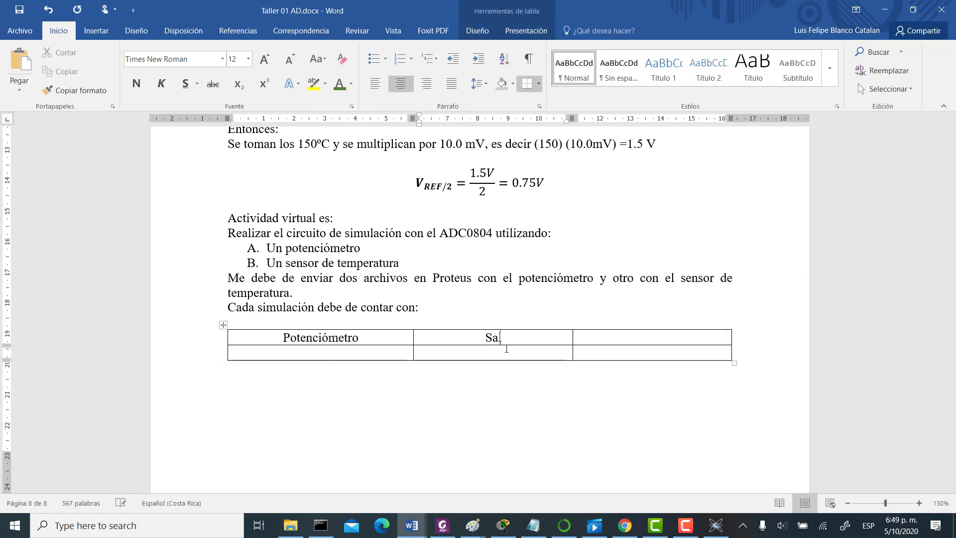
type("lida en binario")
Enter "EQ DEC" in capitals as the heading of the activity table's third column.
left_click(637, 338)
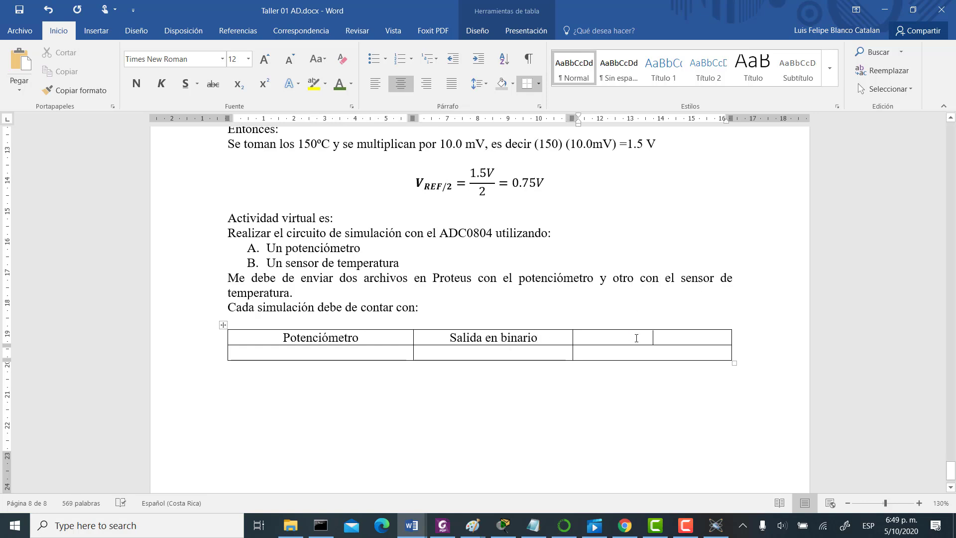
type("Eq DEC")
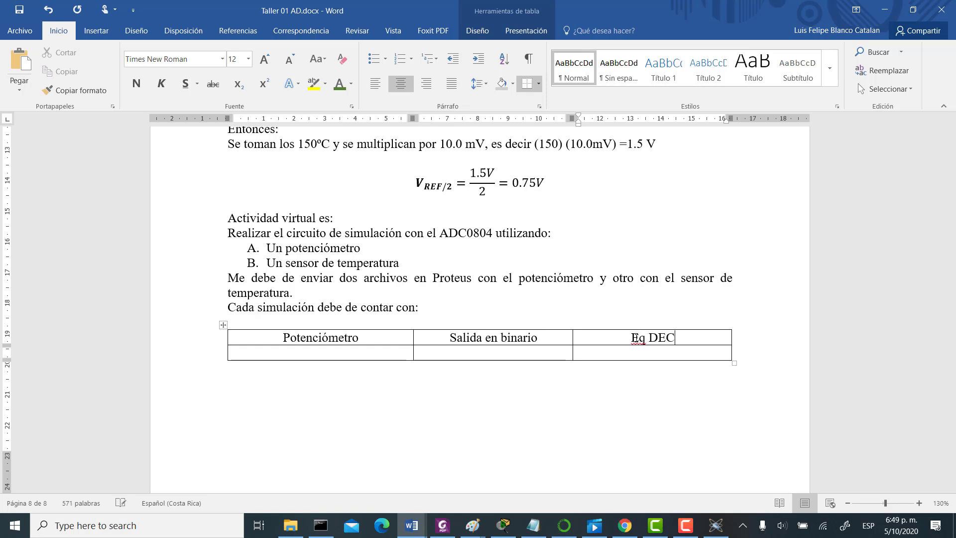
left_click(646, 338)
key("BackSpace")
type("Q")
left_click(480, 369)
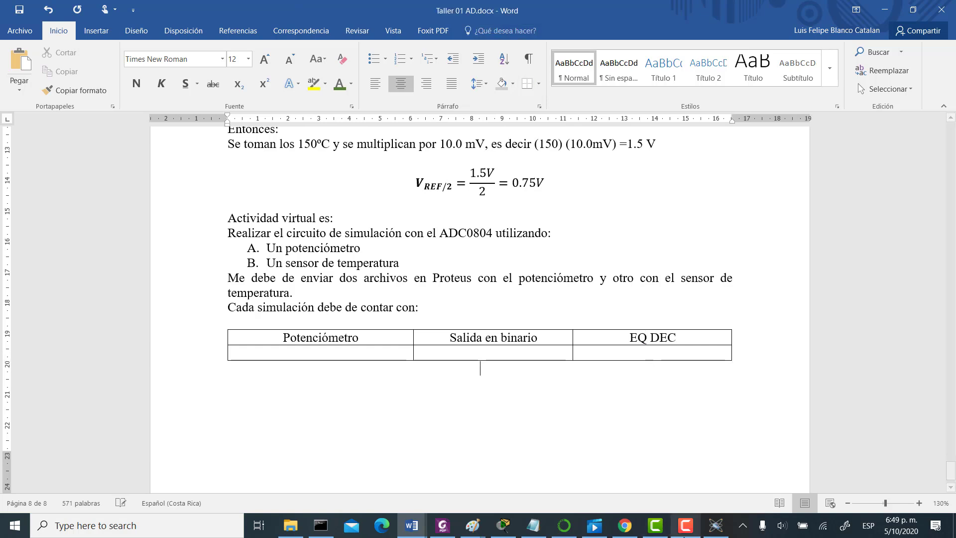
Make the three headings in the activity table's first row bold.
left_click(686, 528)
left_click(686, 528)
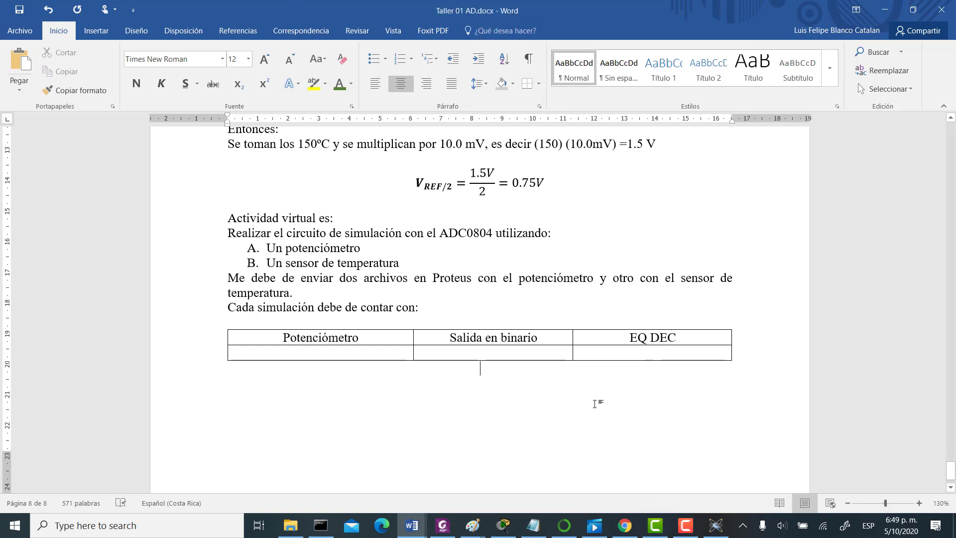
left_click_drag(232, 337, 647, 338)
left_click(139, 84)
left_click(380, 405)
Check the earlier rule-of-three examples and enter "2.50 V" under Potenciómetro in the activity table's second row.
left_click(345, 353)
scroll(380, 367, "up", 1)
scroll(381, 367, "up", 15)
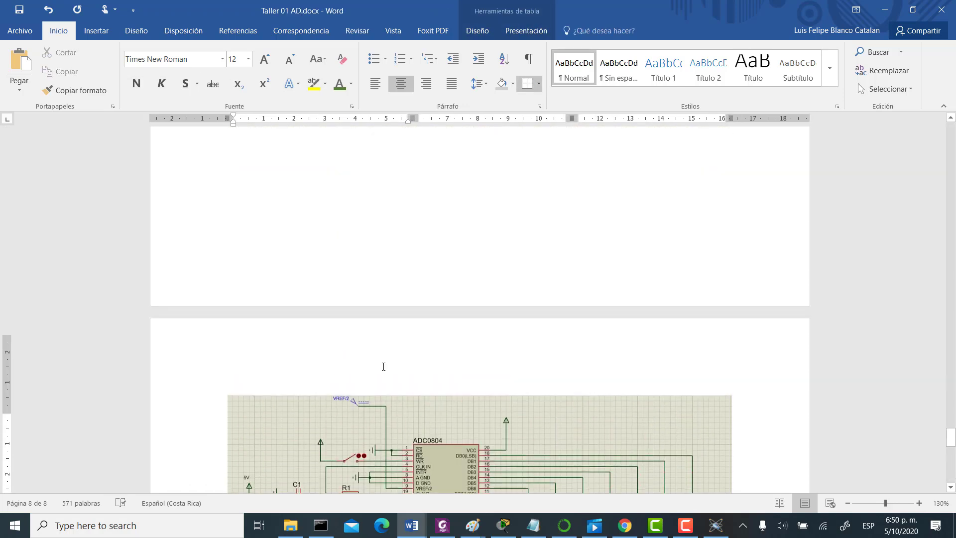
scroll(383, 366, "down", 2)
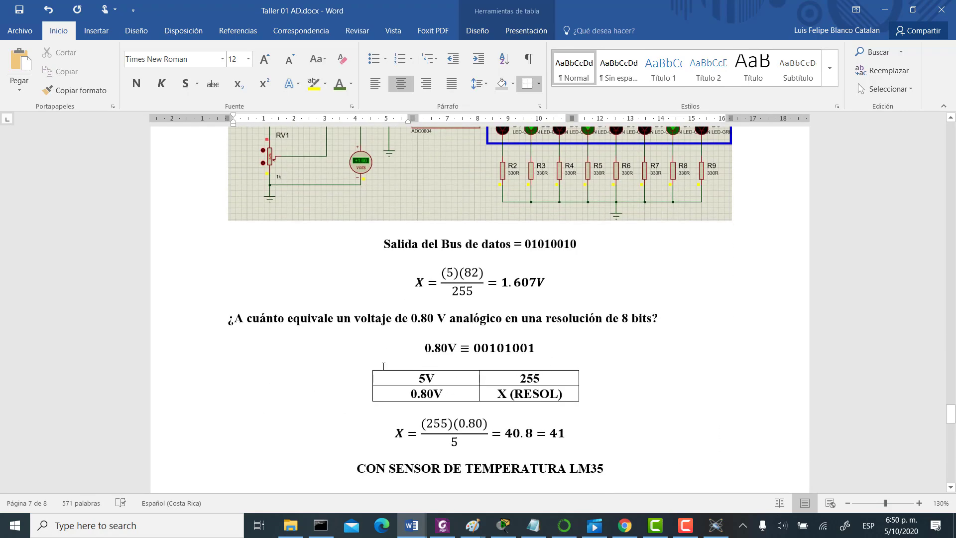
scroll(383, 366, "up", 10)
scroll(384, 366, "up", 1)
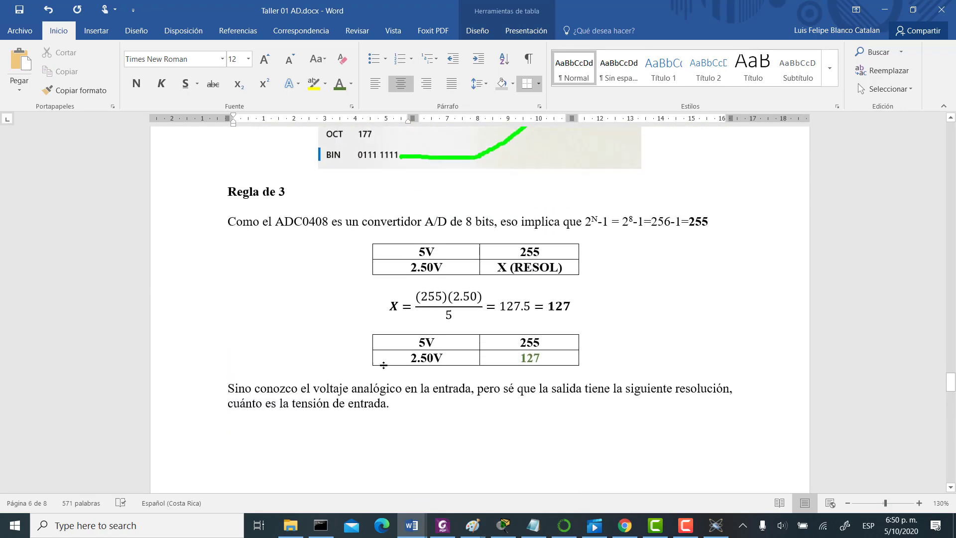
scroll(383, 365, "down", 10)
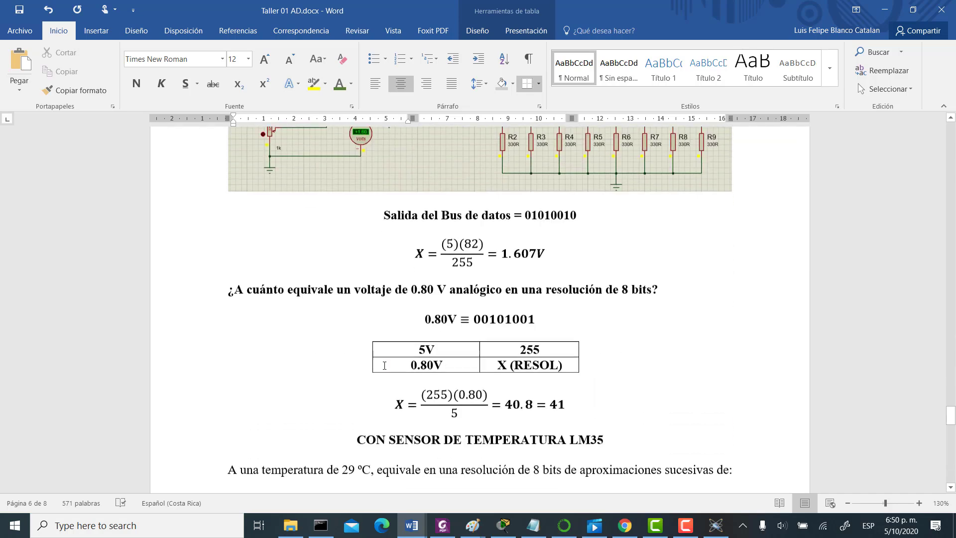
scroll(385, 366, "down", 15)
left_click(360, 349)
type("2.50")
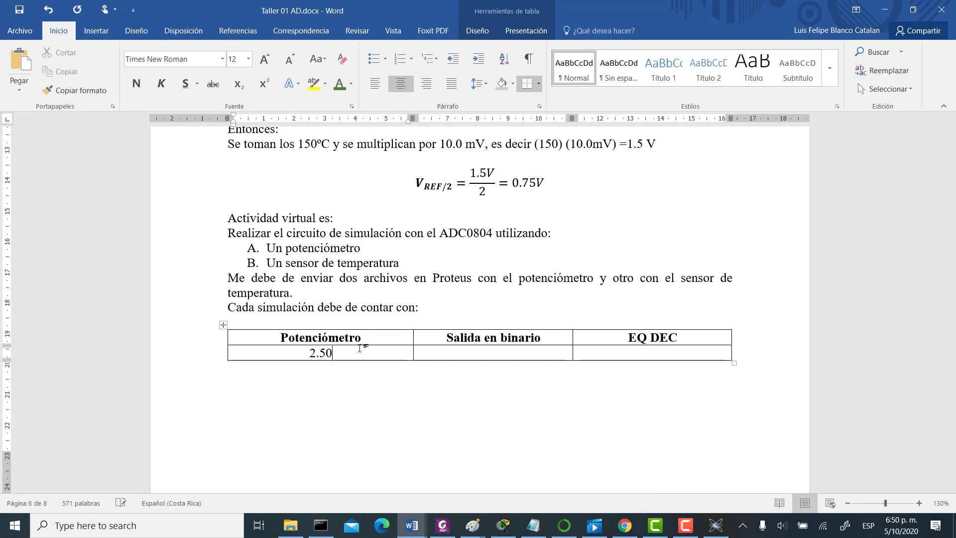
type(" V")
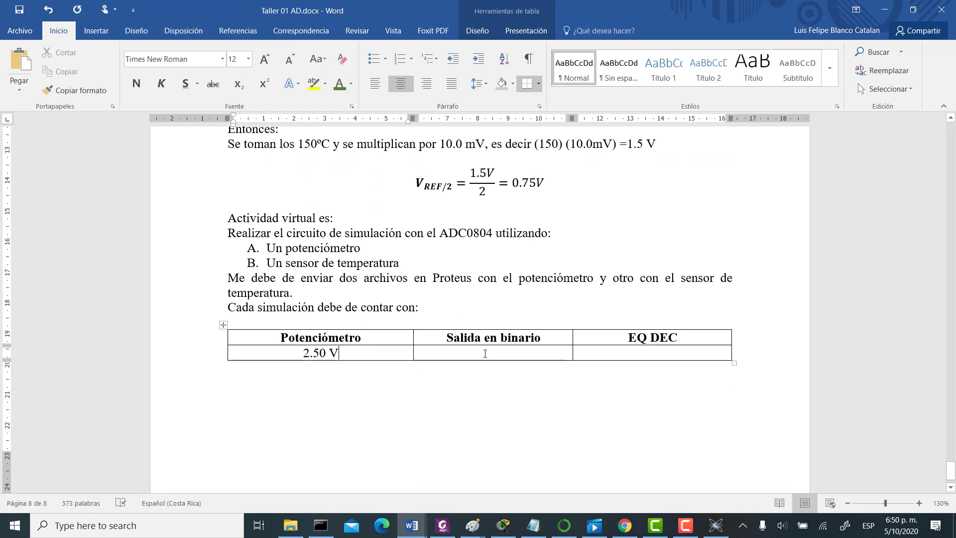
Enter the decimal equivalent 127 under EQ DEC for the 2.50 V row, following the earlier rule-of-three example.
left_click(635, 354)
scroll(627, 376, "up", 20)
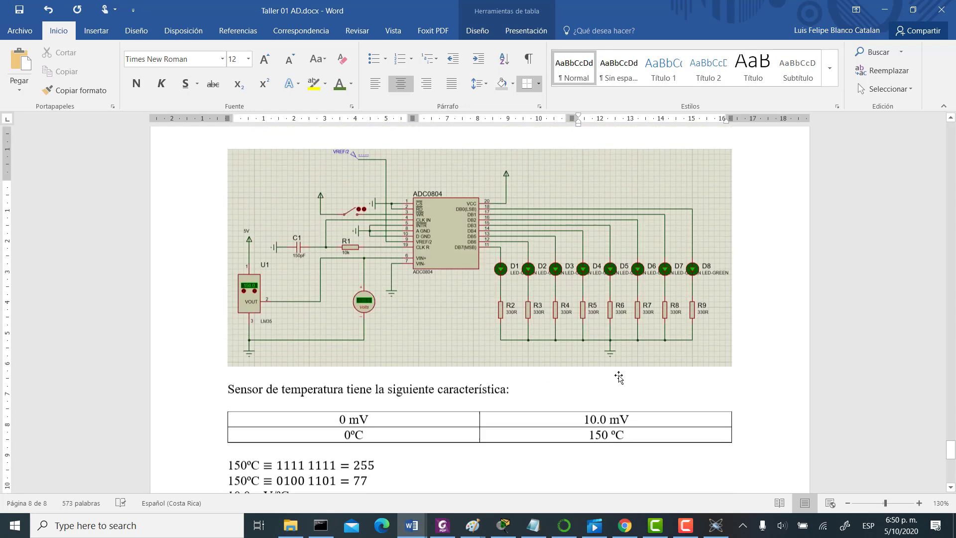
scroll(618, 375, "up", 7)
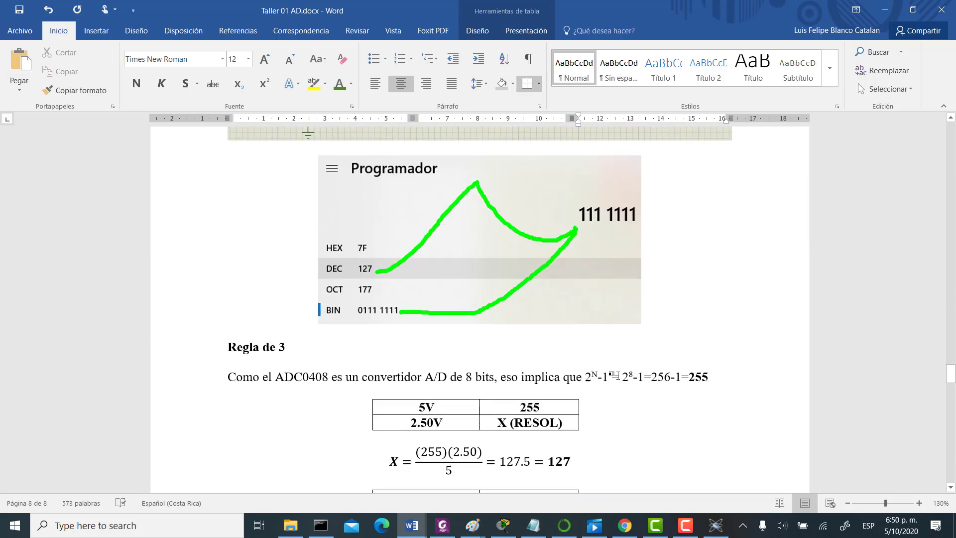
scroll(618, 372, "down", 4)
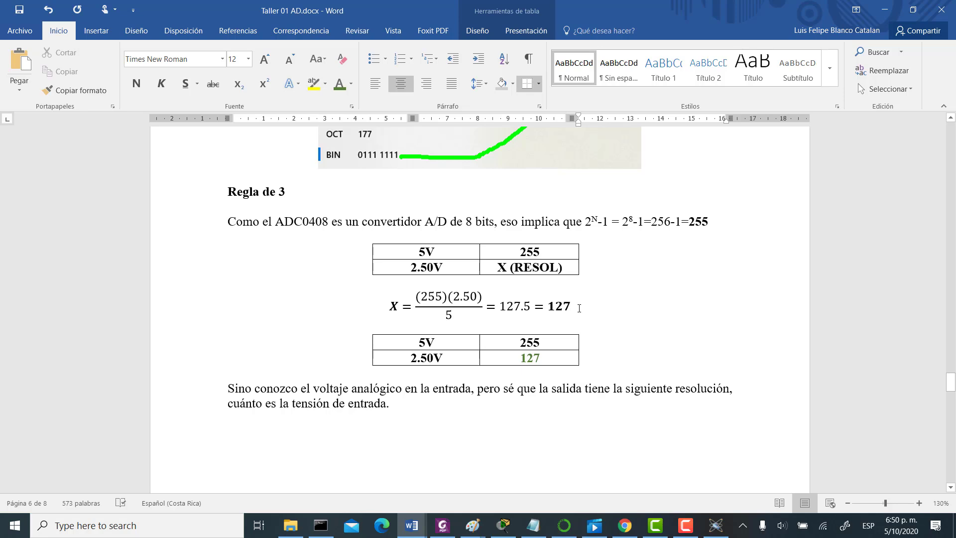
scroll(580, 307, "down", 10)
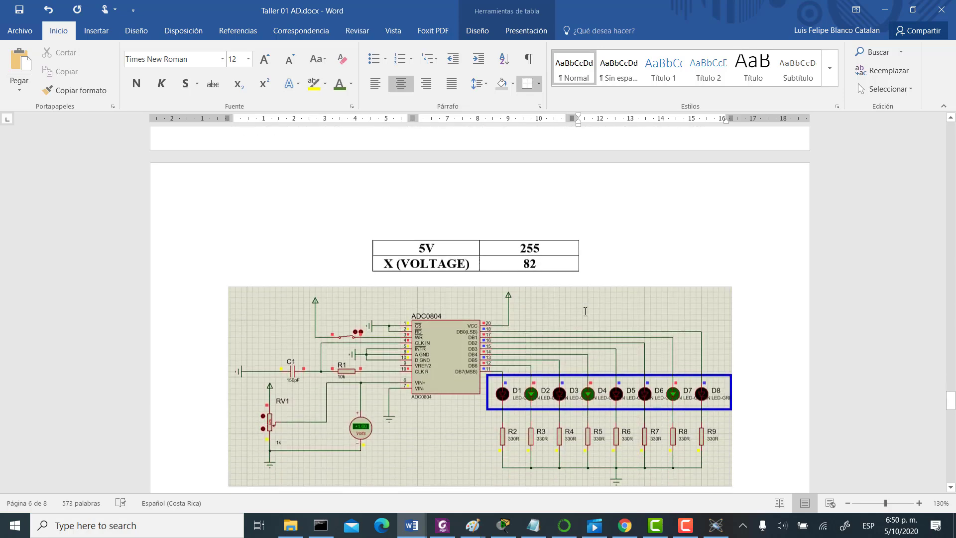
scroll(585, 311, "down", 15)
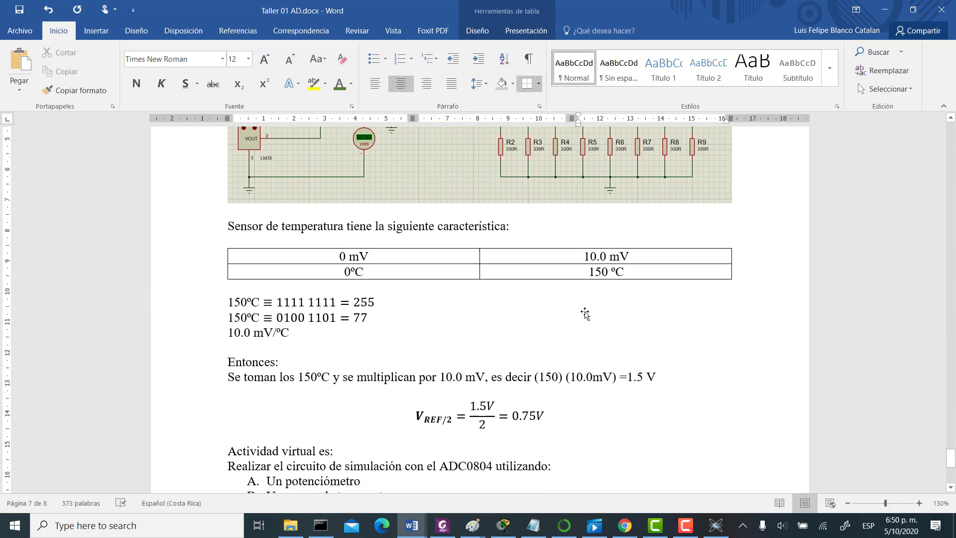
type("1")
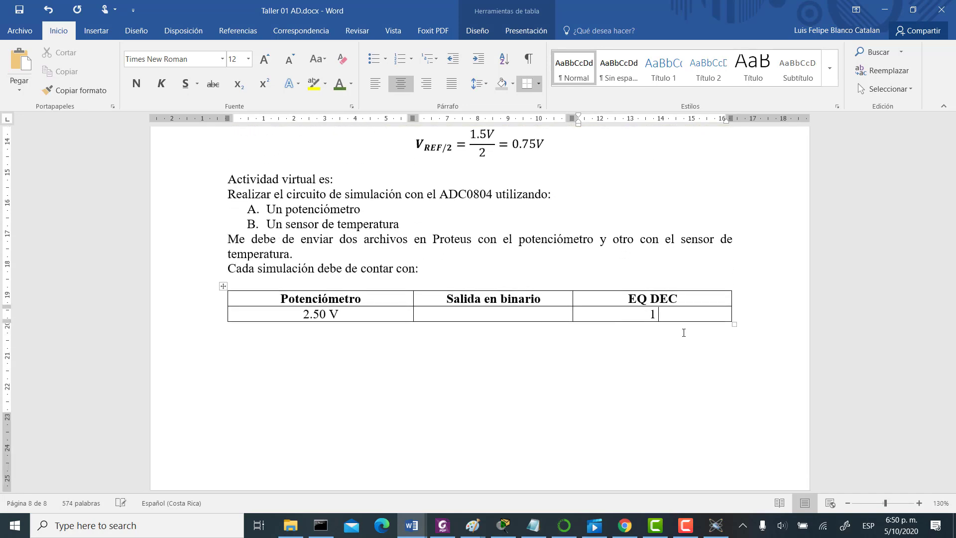
type("27")
Enter 01111111 under Salida en binario for the 2.50 V row, rechecking the earlier example for 127.
scroll(680, 378, "up", 10)
scroll(608, 313, "up", 15)
scroll(596, 294, "up", 5)
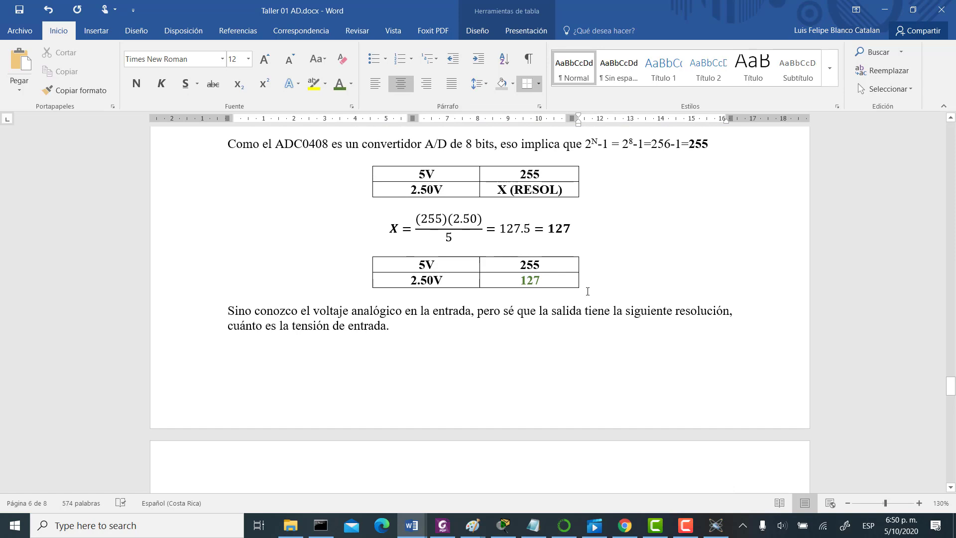
scroll(590, 292, "down", 15)
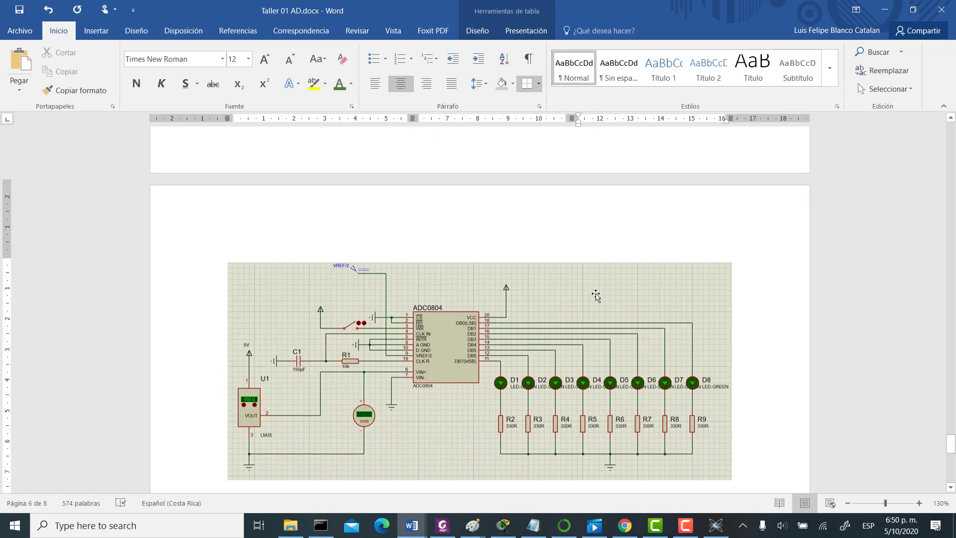
scroll(596, 294, "down", 8)
left_click(522, 302)
type("01111111")
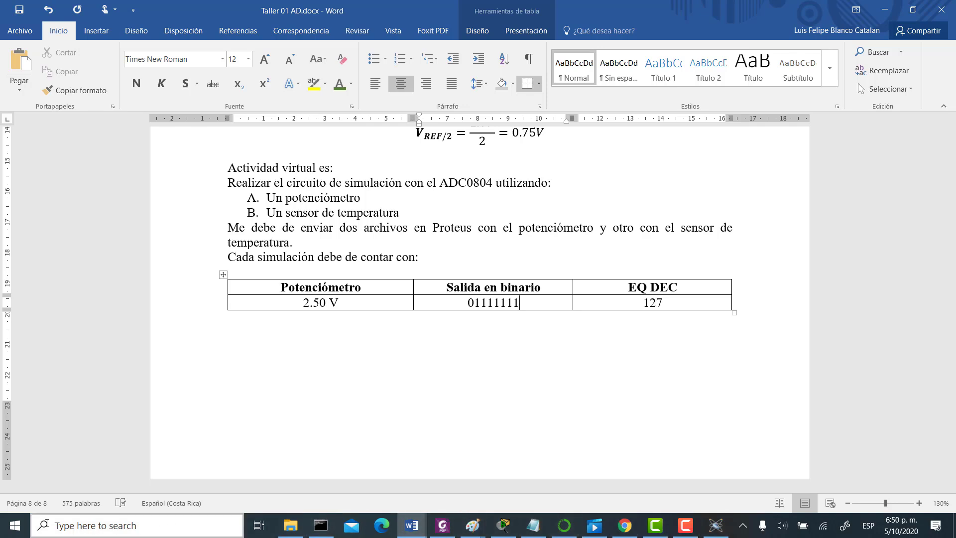
Open the Windows Calculator and set it to Programador mode.
left_click(15, 525)
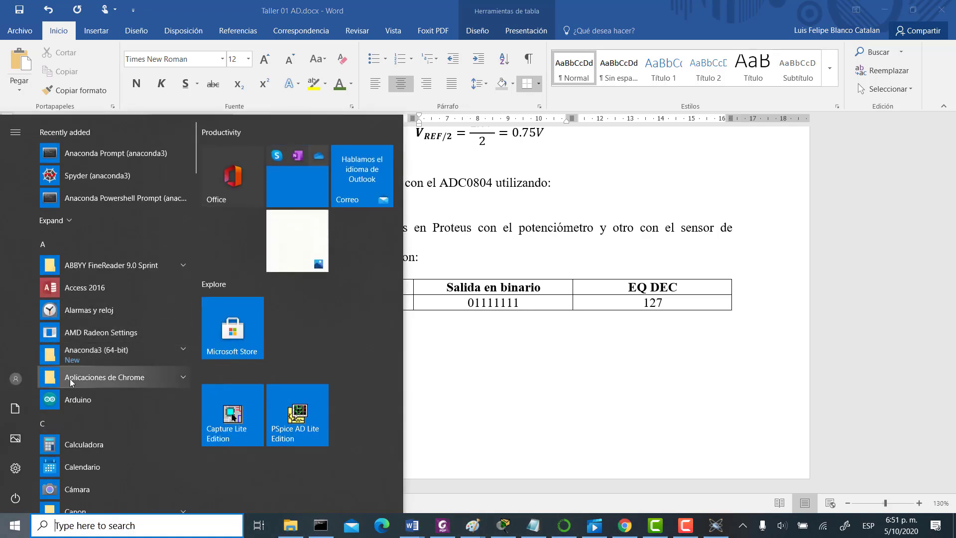
left_click(83, 444)
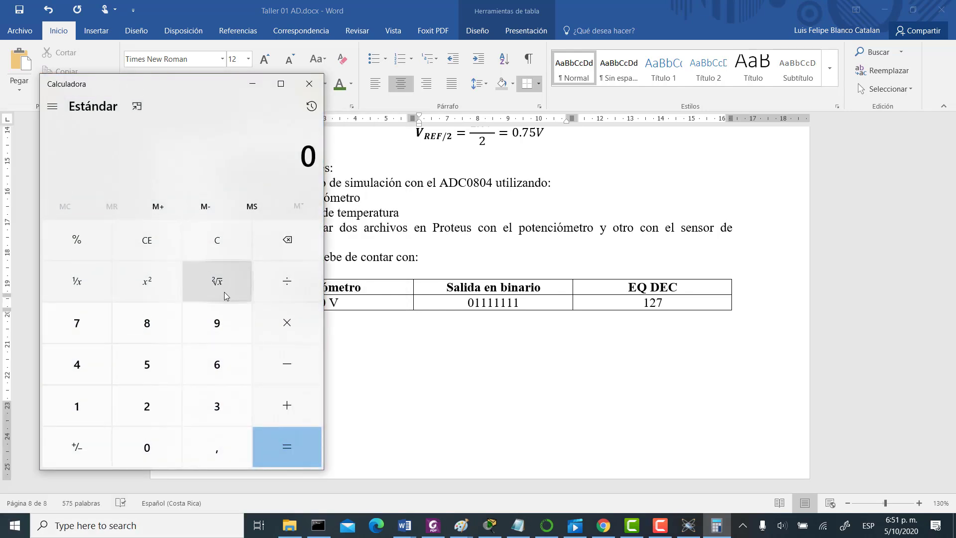
left_click(52, 106)
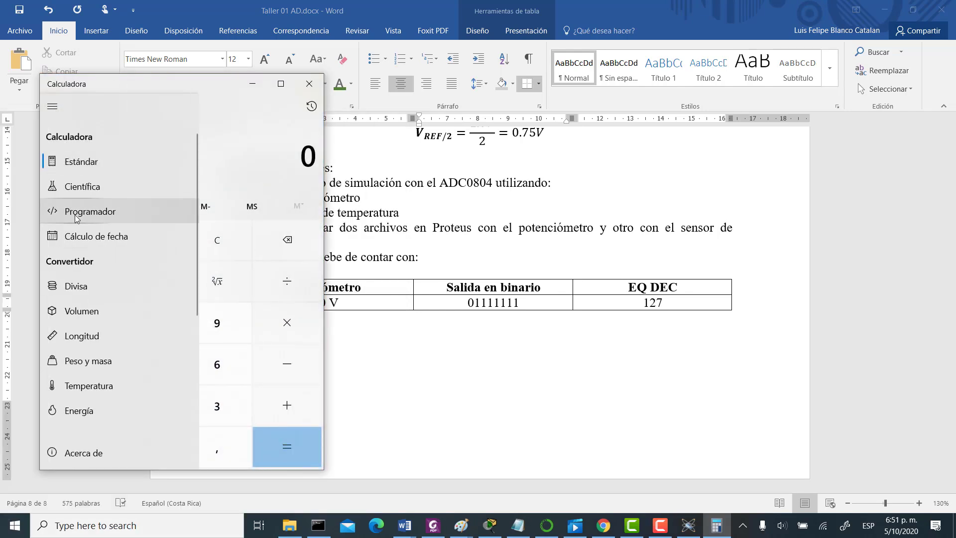
left_click(76, 217)
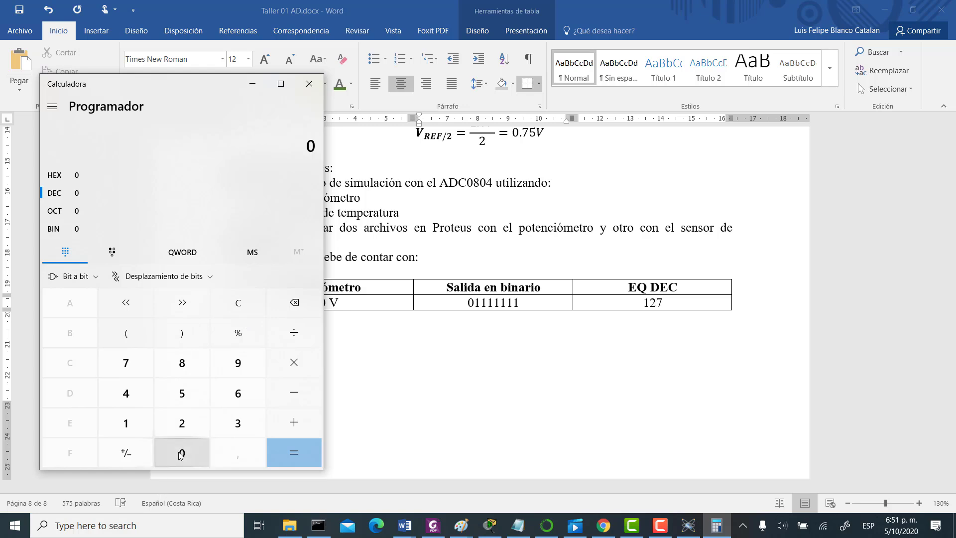
Enter 1111111 as a binary number in the calculator to check its decimal equivalent.
left_click(78, 232)
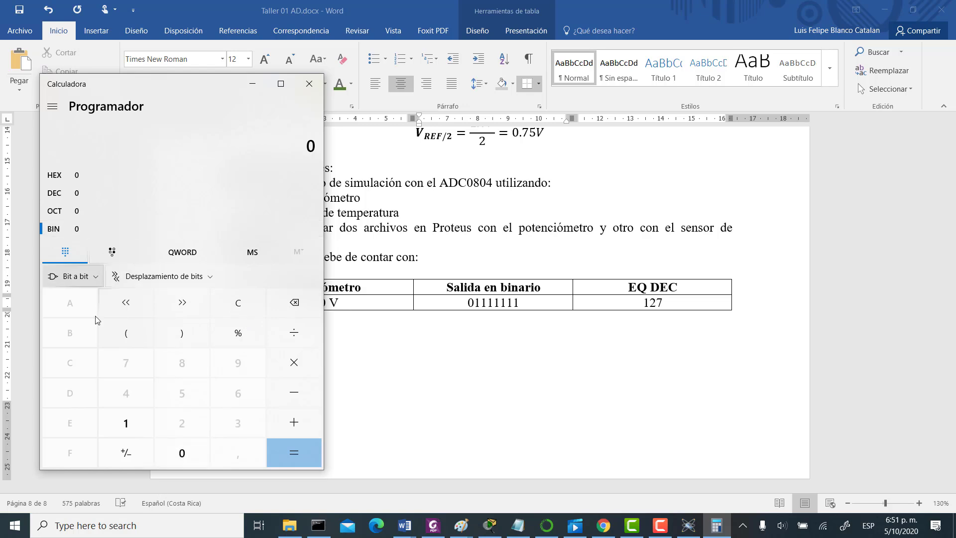
left_click(139, 421)
left_click(139, 421)
left_click(139, 421)
left_click(139, 421)
left_click(139, 422)
left_click(139, 421)
left_click(139, 421)
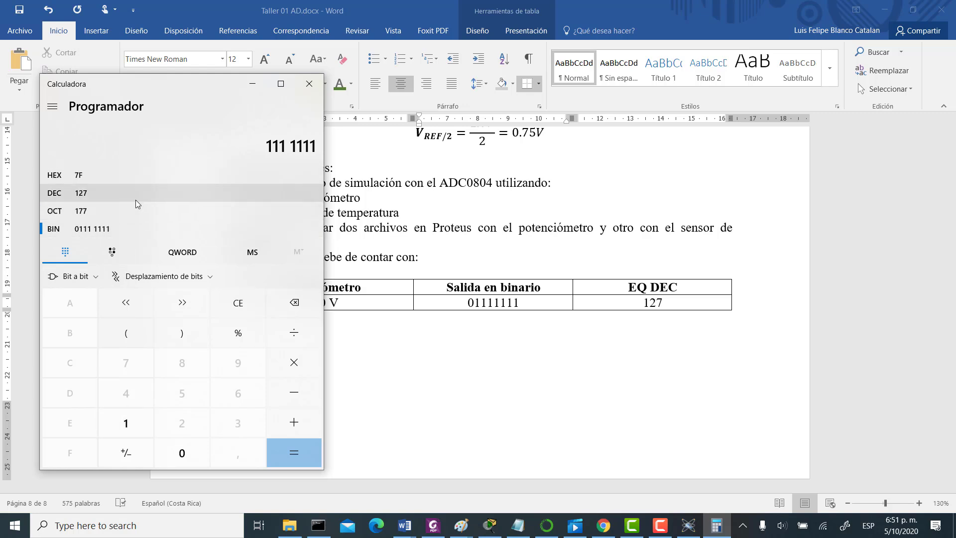
Back in the Word document, add a table row with "0.50 V" under Potenciómetro and a blank row below it.
left_click(748, 302)
key("Return")
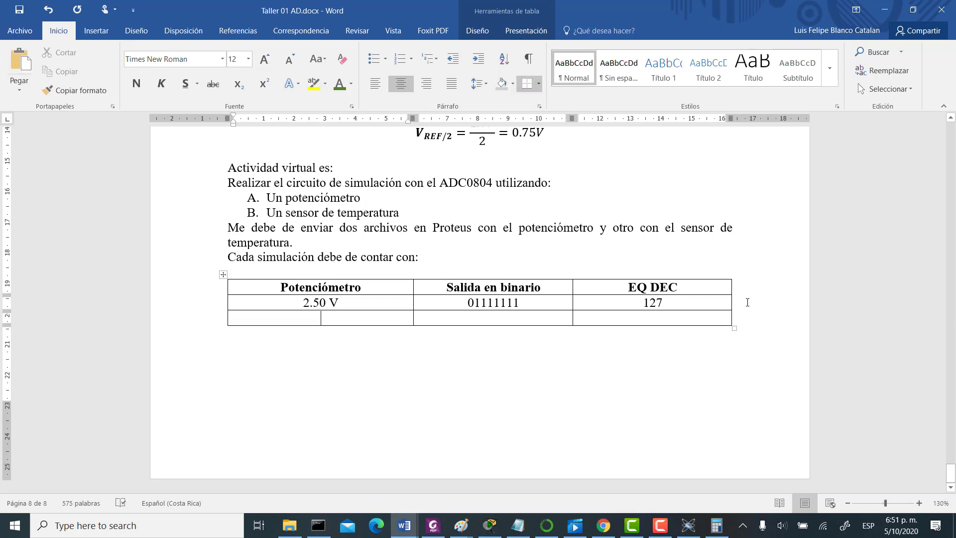
type("0.5")
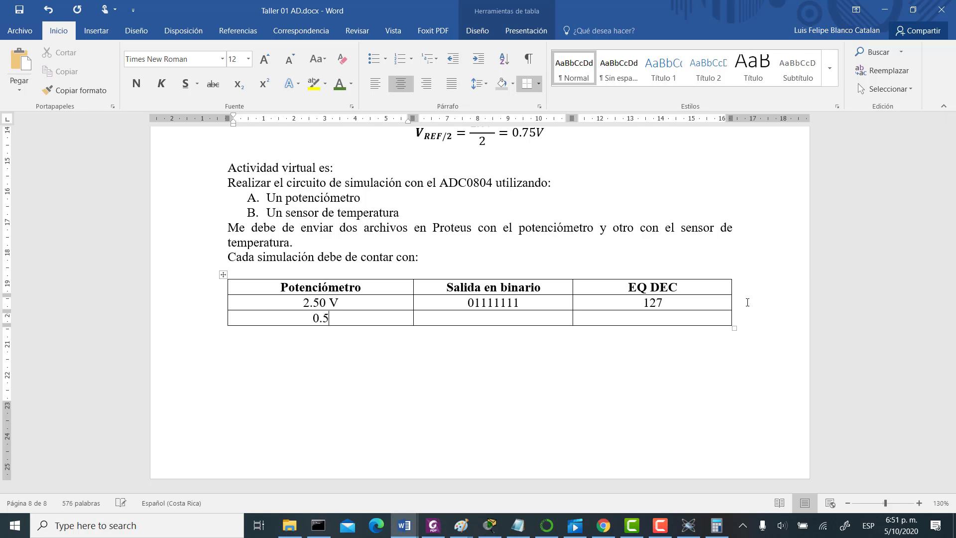
type("0 V")
left_click(746, 321)
key("Return")
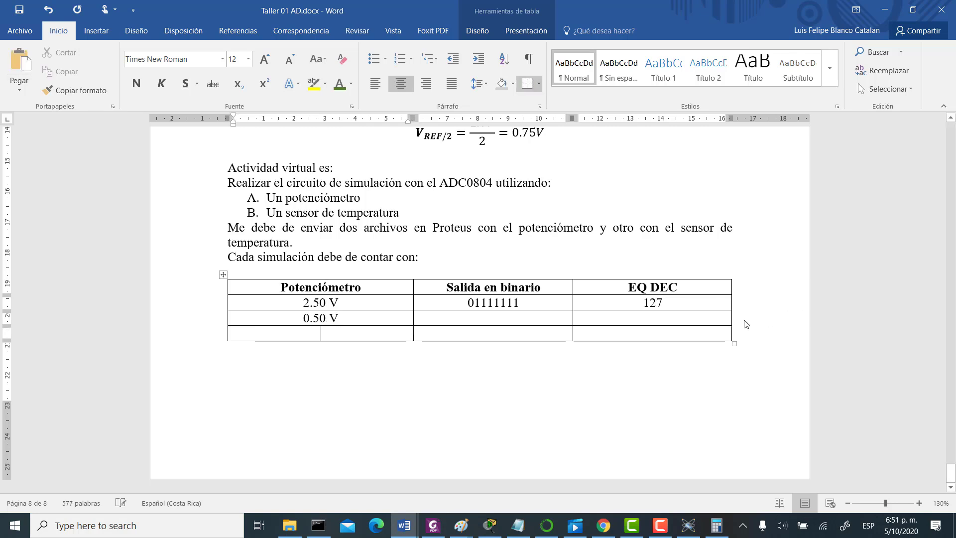
Enter 1.75 V in the blank Potenciómetro row and add another table row containing 3.88 V.
type("1.75V")
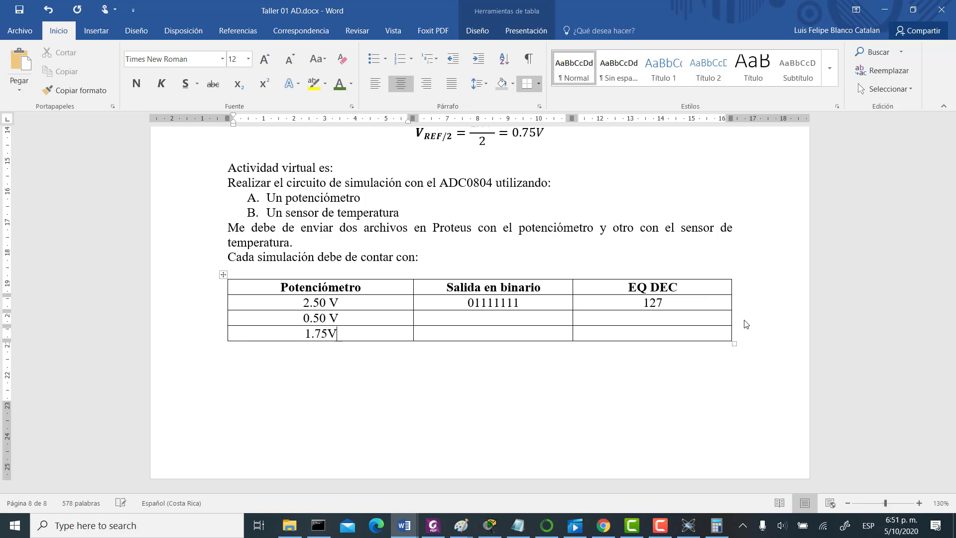
key("Left")
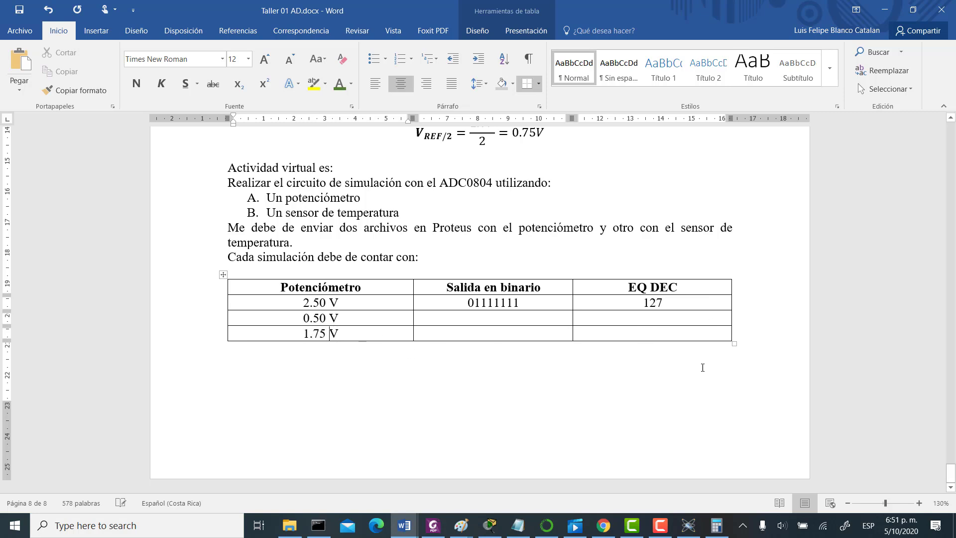
left_click(733, 333)
key("Return")
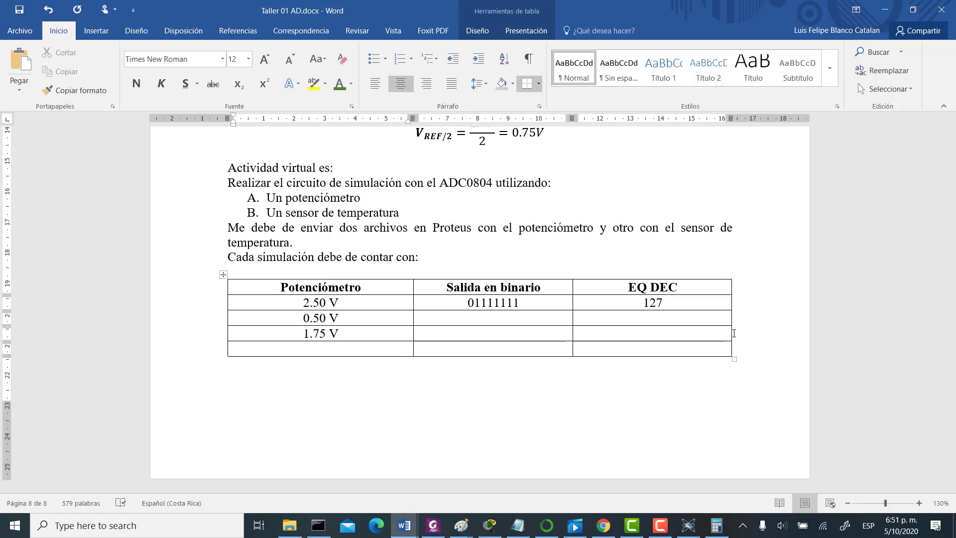
type("3.88 V")
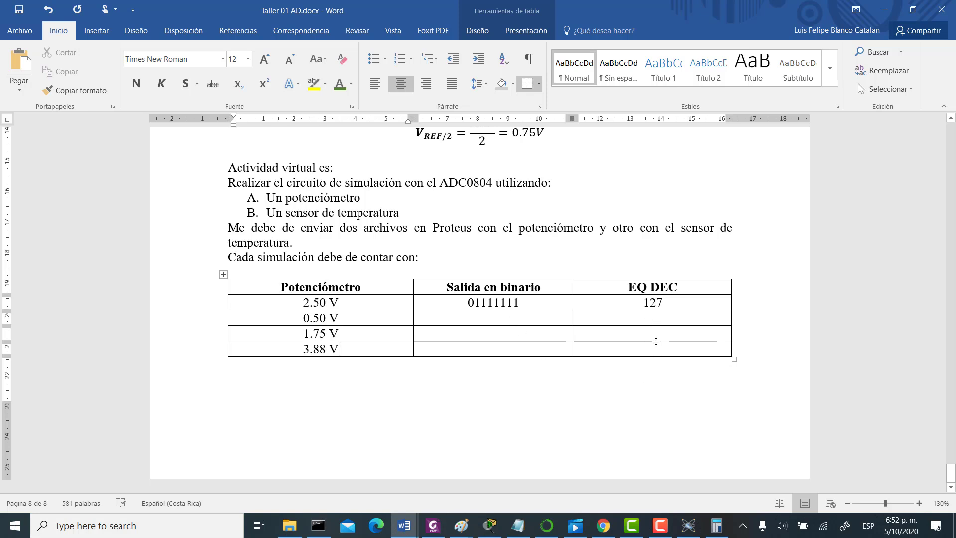
left_click(729, 372)
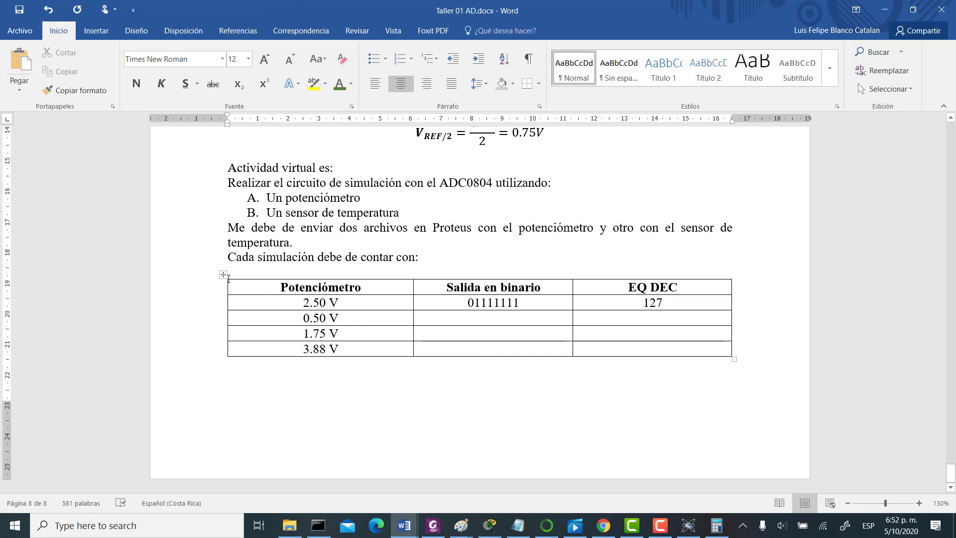
Copy the whole potentiometer table and paste it onto a new page below.
left_click(223, 275)
key("ctrl+c")
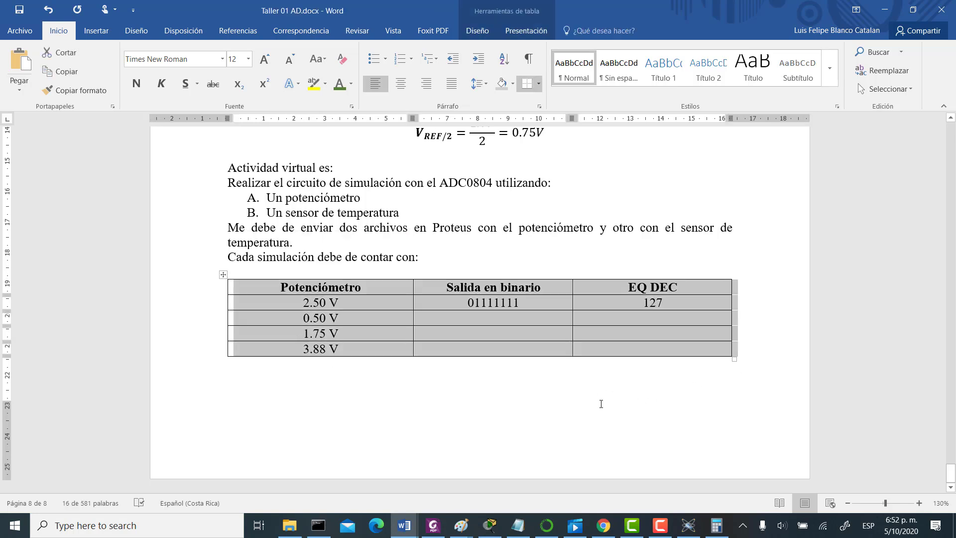
left_click(636, 387)
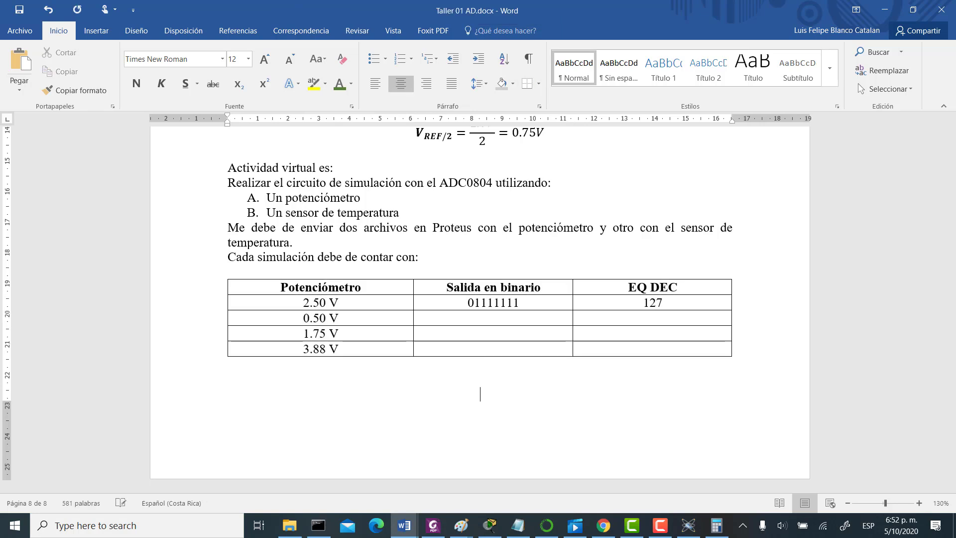
key("ctrl+Return")
key("ctrl+v")
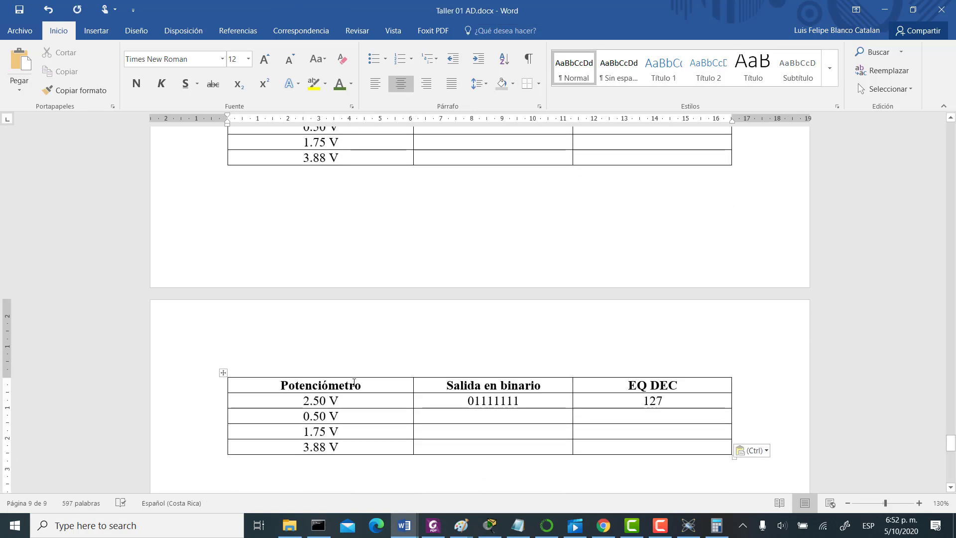
Replace the Potenciómetro heading of the copied table with Sensor de temperatura.
left_click_drag(324, 385, 366, 380)
type("Sens")
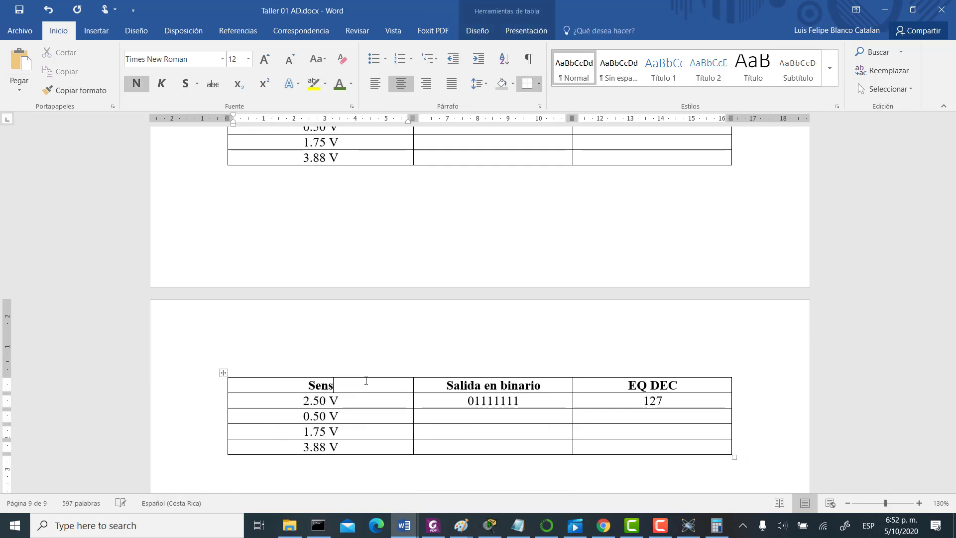
type("or de tem")
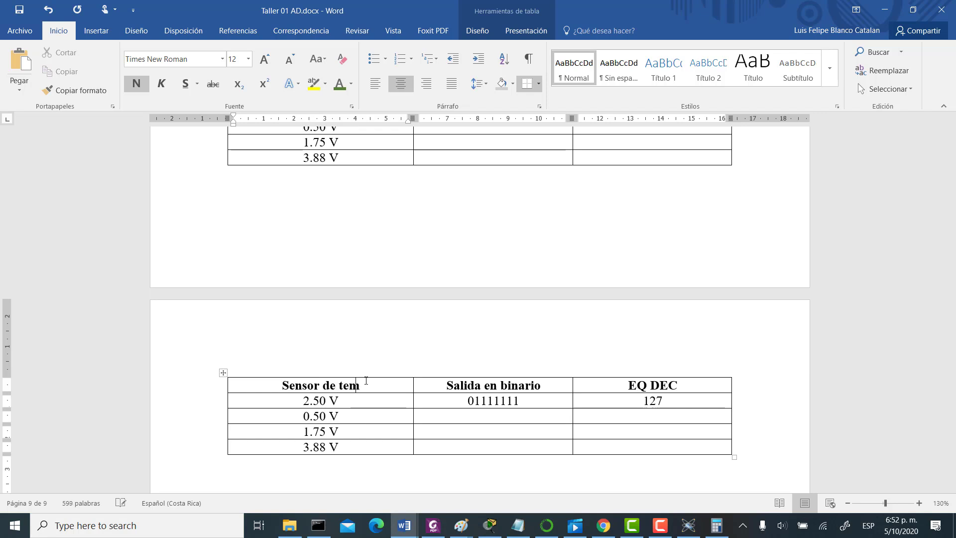
type("peratura")
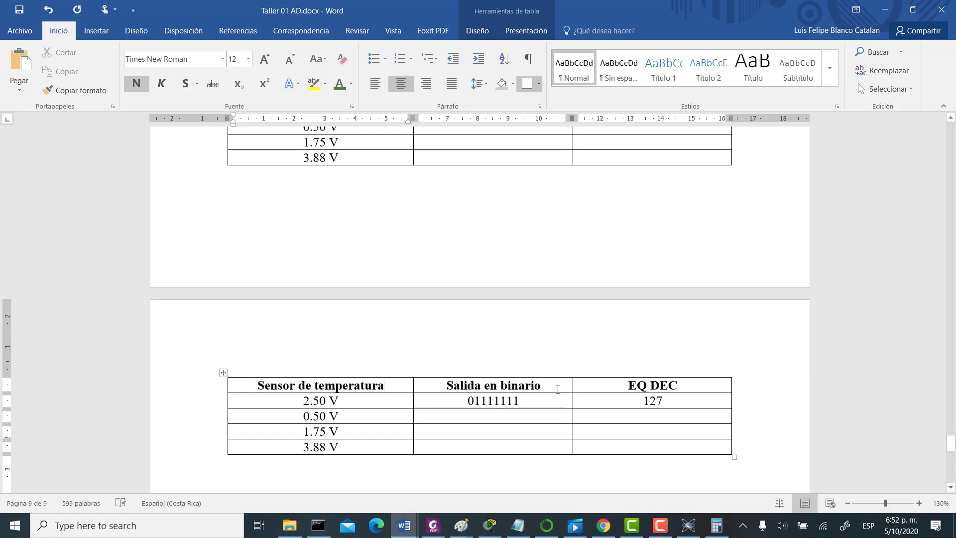
Review the earlier LM35 section and the 0.80 V conversion calculation, returning to the two activity tables.
scroll(557, 390, "up", 4)
scroll(558, 390, "up", 3)
scroll(558, 390, "up", 4)
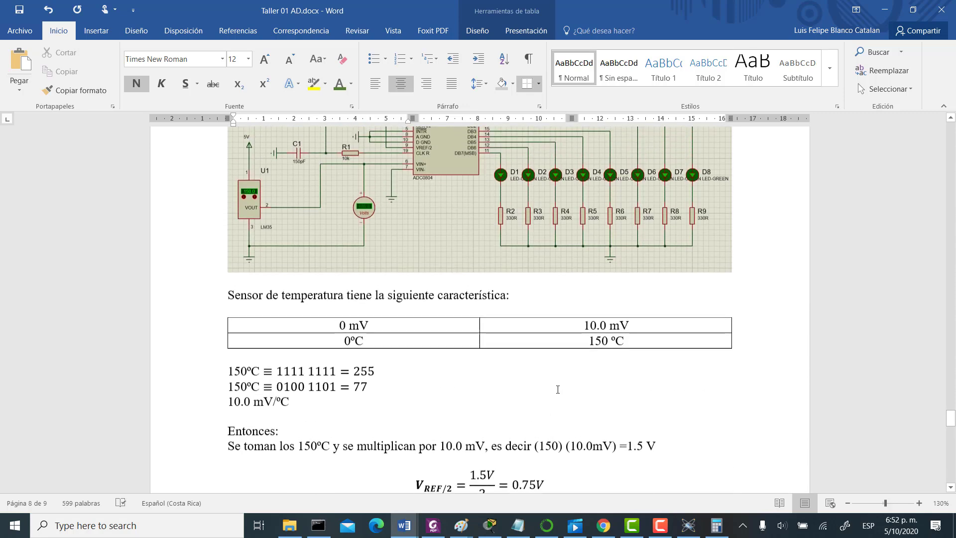
scroll(557, 389, "up", 15)
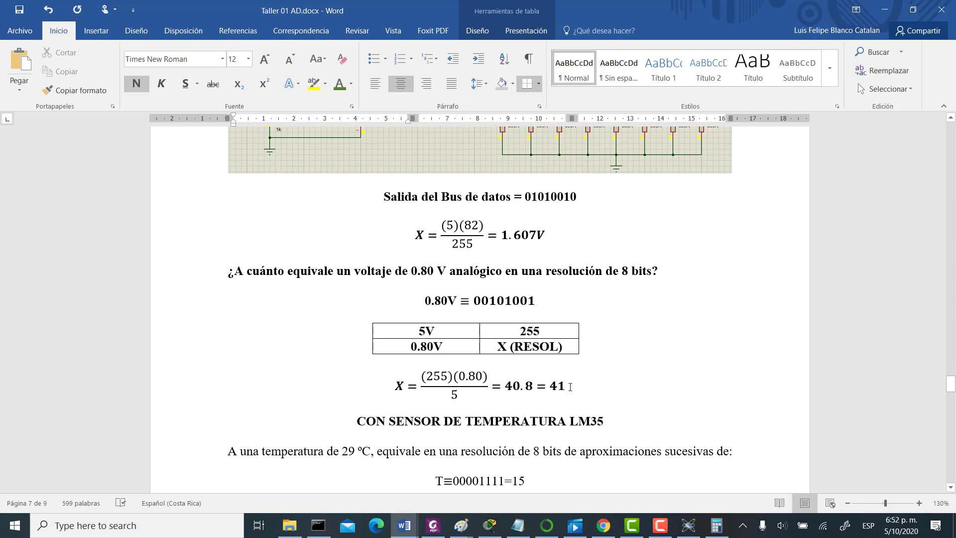
scroll(617, 367, "down", 2)
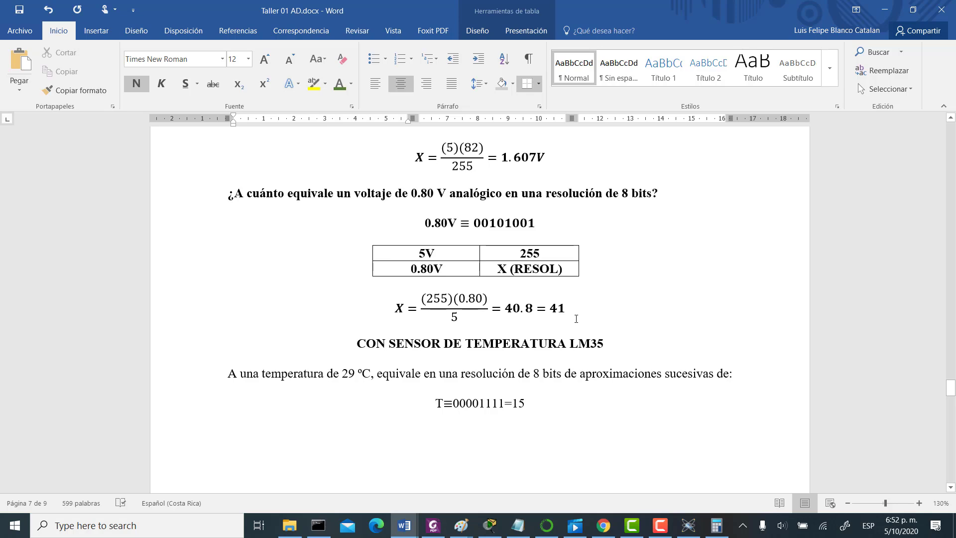
scroll(576, 319, "down", 20)
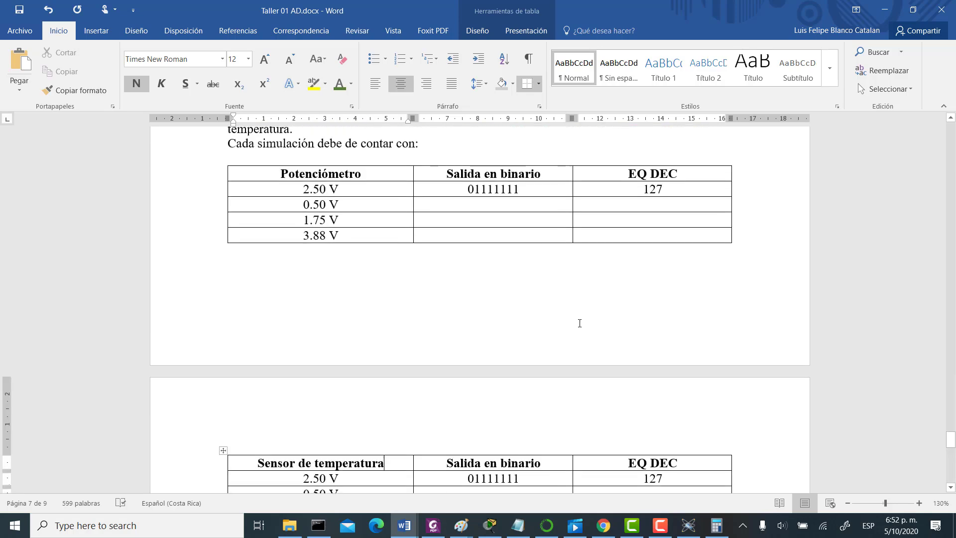
scroll(579, 323, "down", 15)
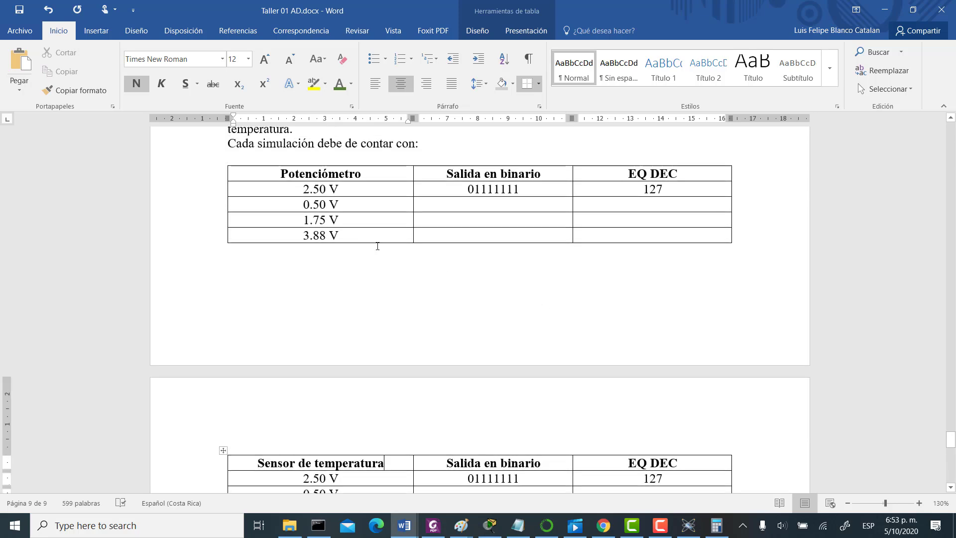
Copy the Potenciómetro heading from the first table over the first heading of the second table.
left_click_drag(286, 173, 366, 173)
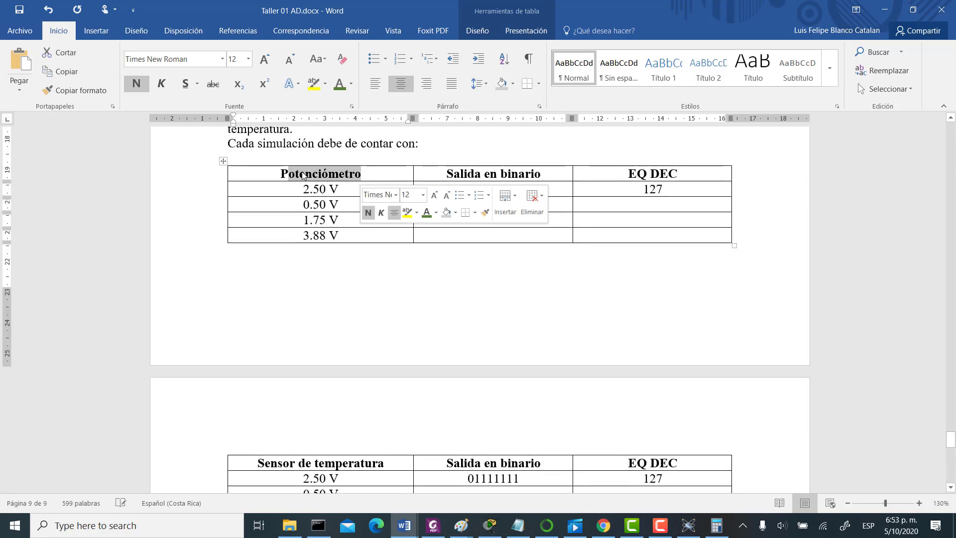
left_click(282, 173)
double_click(282, 174)
key("ctrl+c")
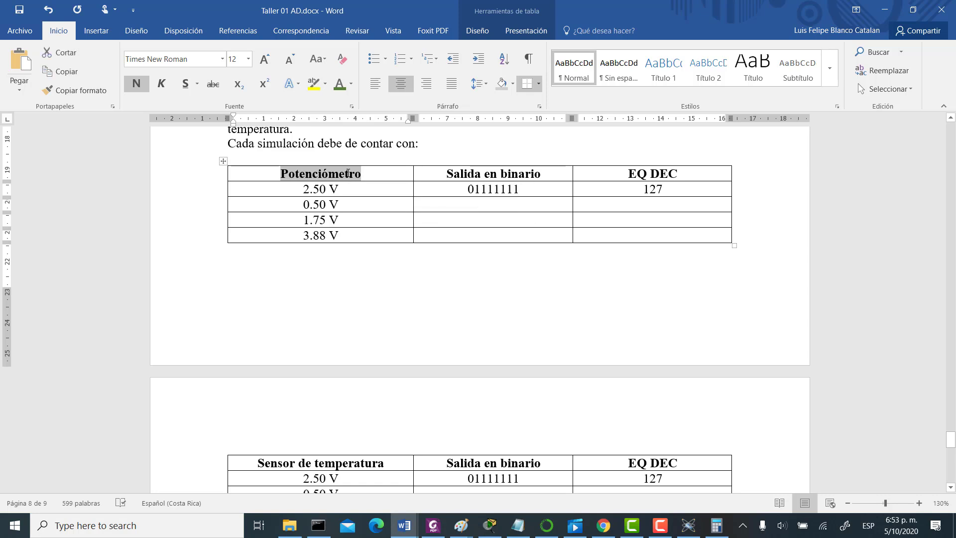
scroll(391, 286, "down", 3)
left_click_drag(258, 269, 386, 267)
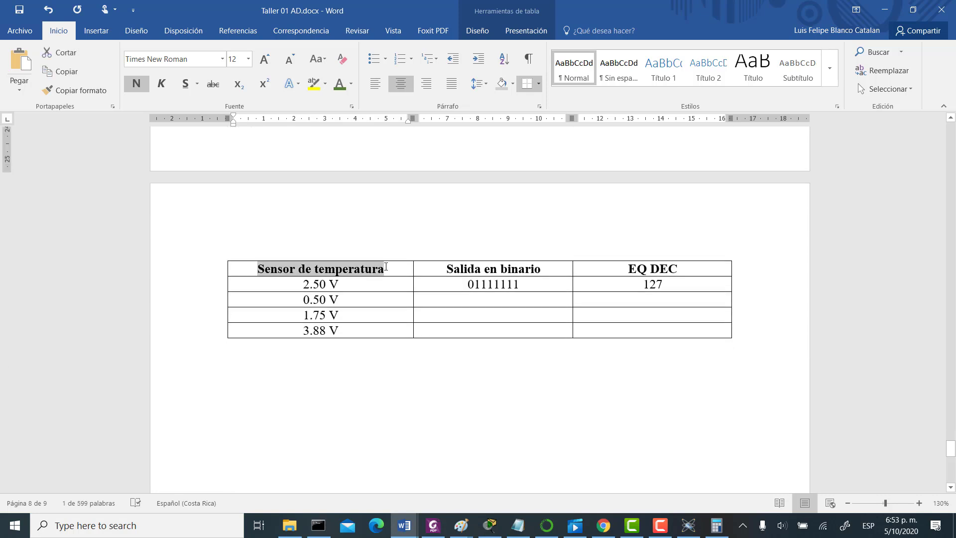
key("ctrl+v")
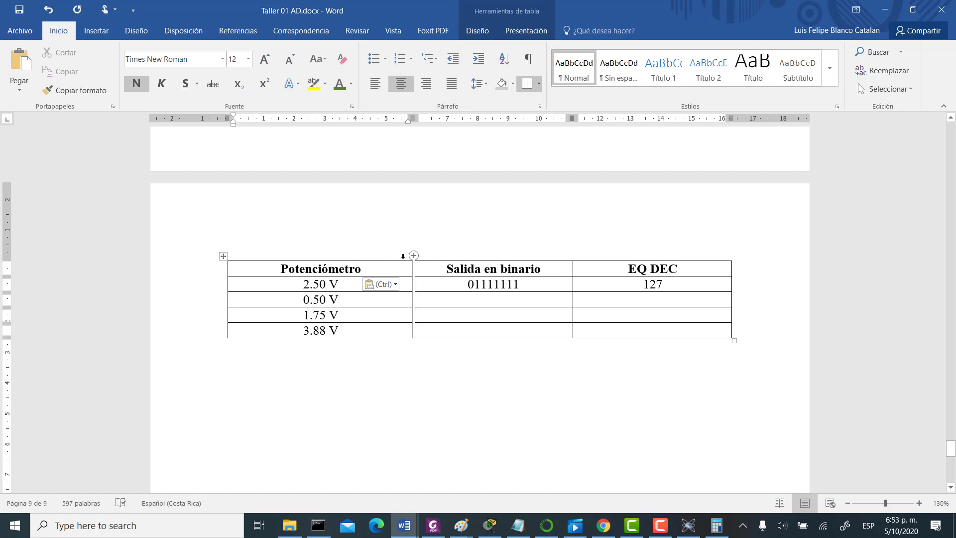
left_click(514, 375)
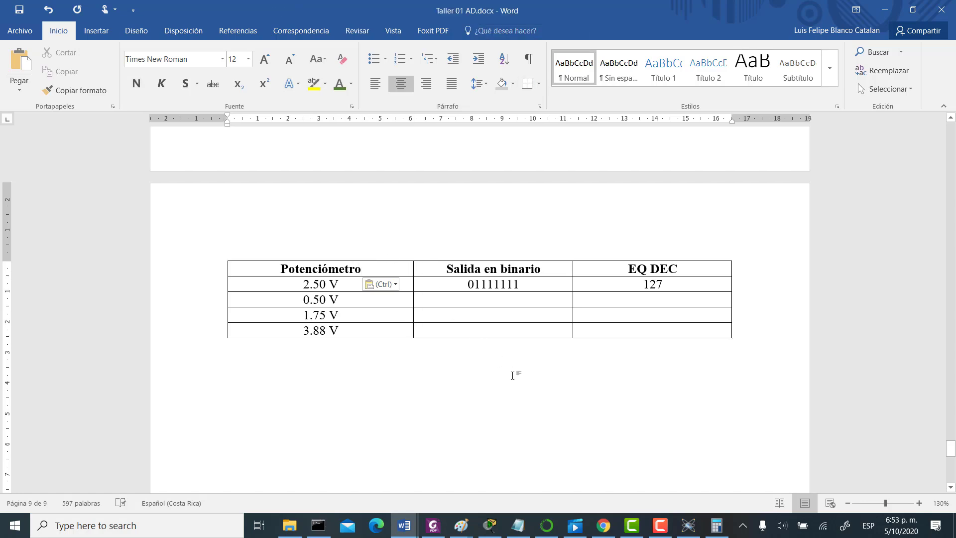
Examine the potentiometer circuit's data bus output and the 0.80 V and LM35 examples, returning to the second table.
scroll(512, 376, "up", 15)
scroll(517, 377, "up", 10)
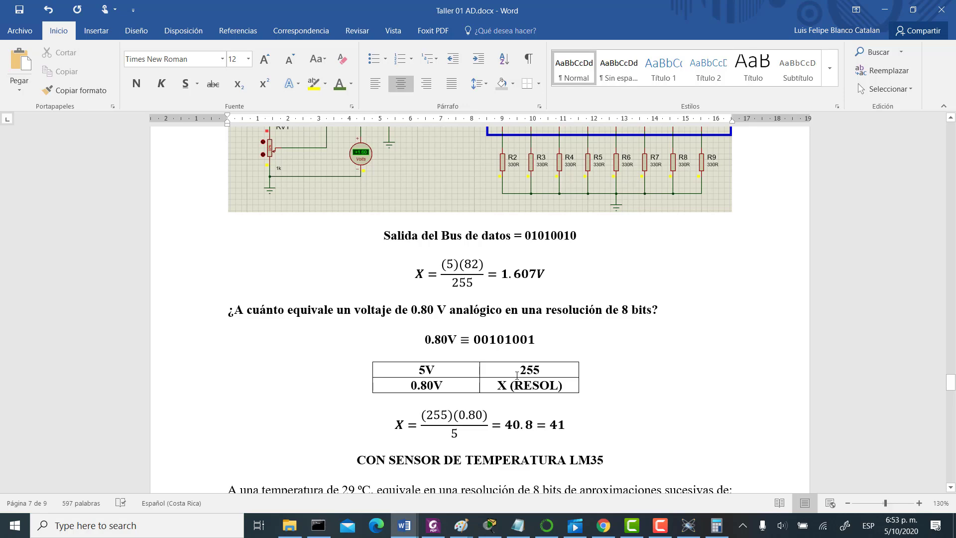
scroll(571, 354, "up", 3)
scroll(571, 353, "down", 5)
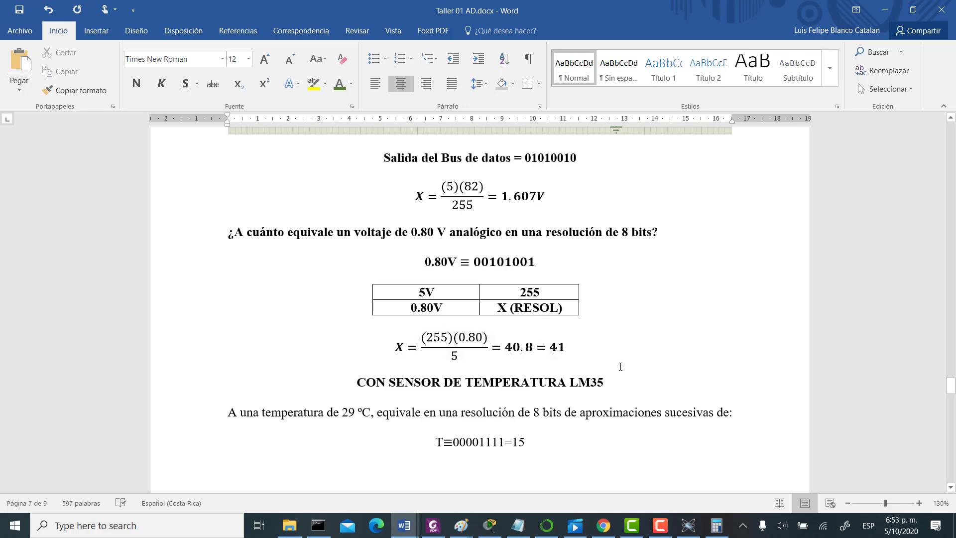
scroll(621, 354, "down", 20)
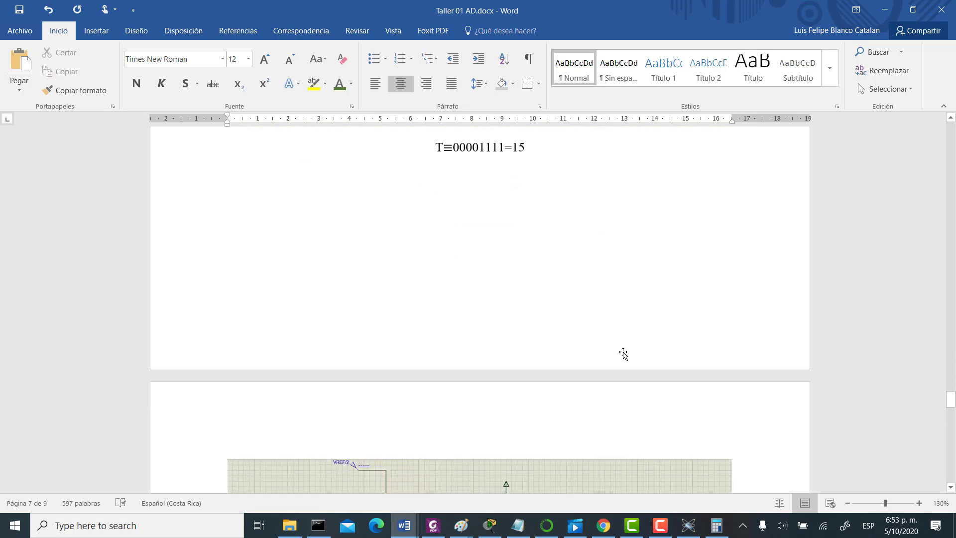
key("ctrl+v")
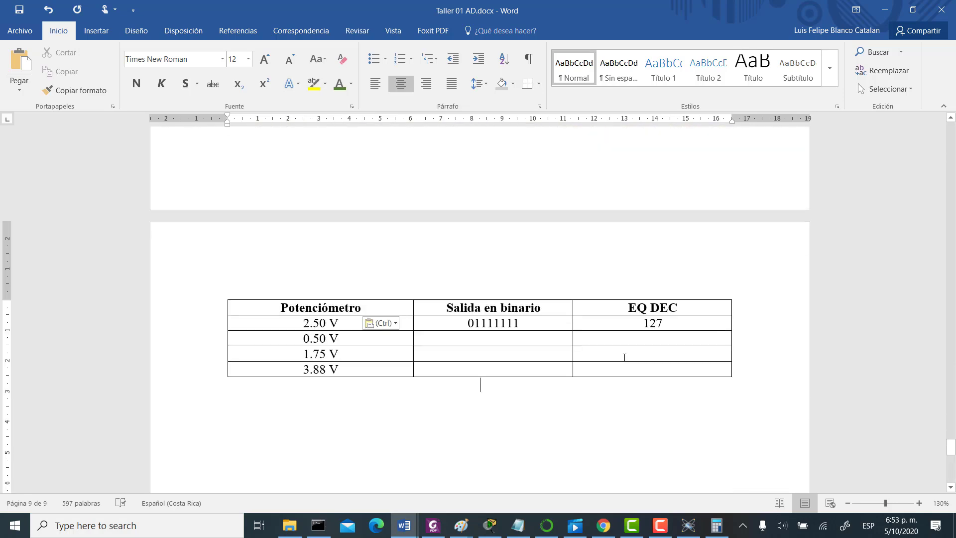
scroll(624, 357, "up", 3)
scroll(624, 357, "down", 2)
scroll(625, 357, "up", 3)
scroll(382, 357, "down", 3)
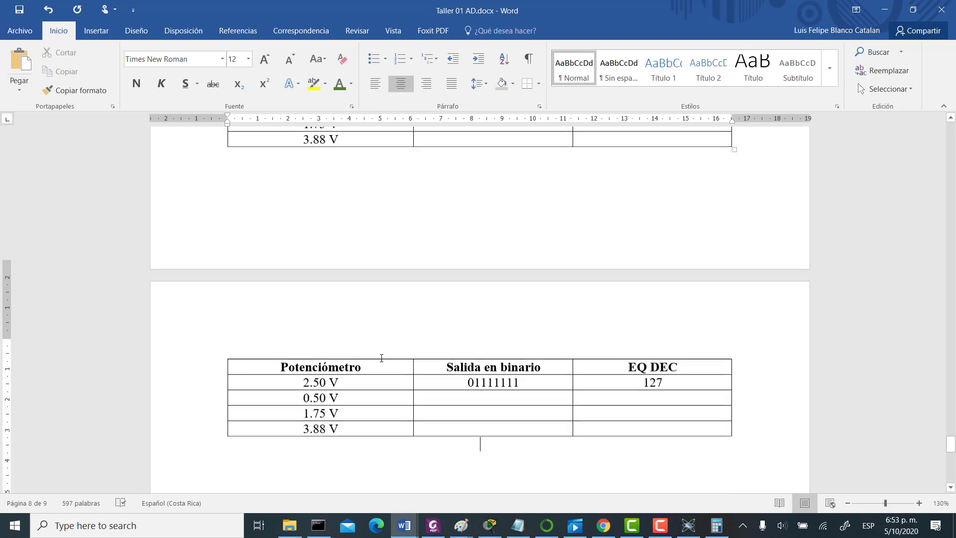
Change the second table's first heading to Sensor de temperatura and clear its 0.50 V, 1.75 V and 3.88 V entries.
scroll(381, 357, "down", 1)
left_click_drag(368, 344, 250, 333)
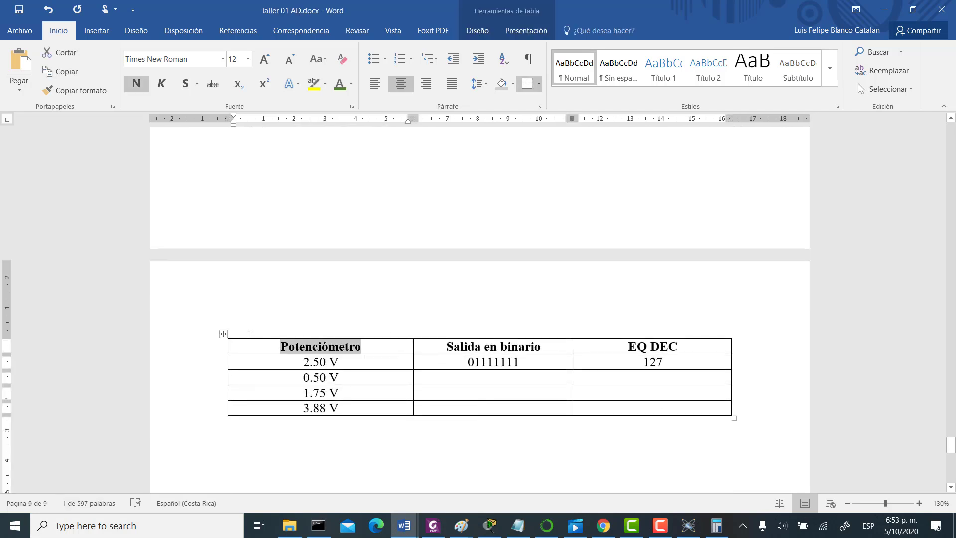
type("Sensor de temperatuta")
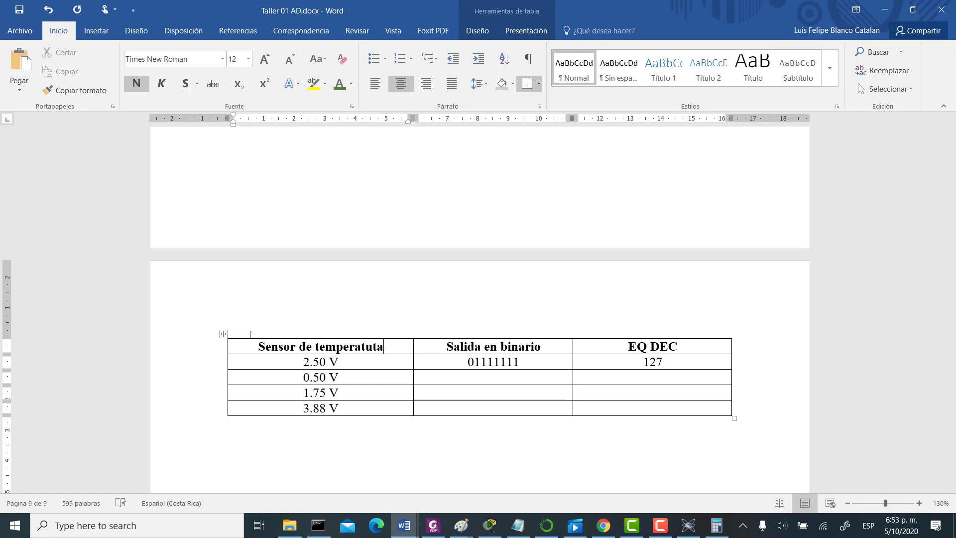
key("BackSpace")
key("BackSpace")
key("BackSpace")
type("ura")
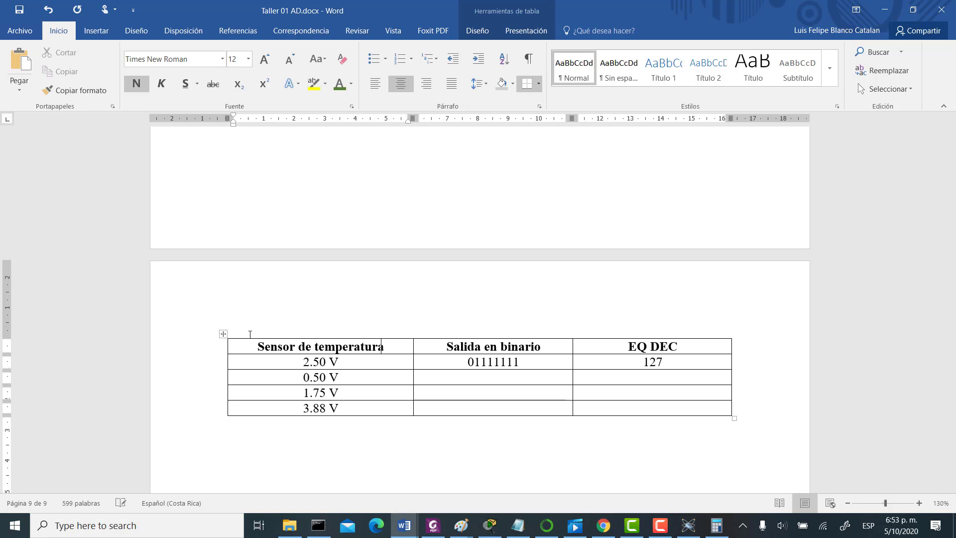
left_click_drag(299, 377, 346, 402)
key("Delete")
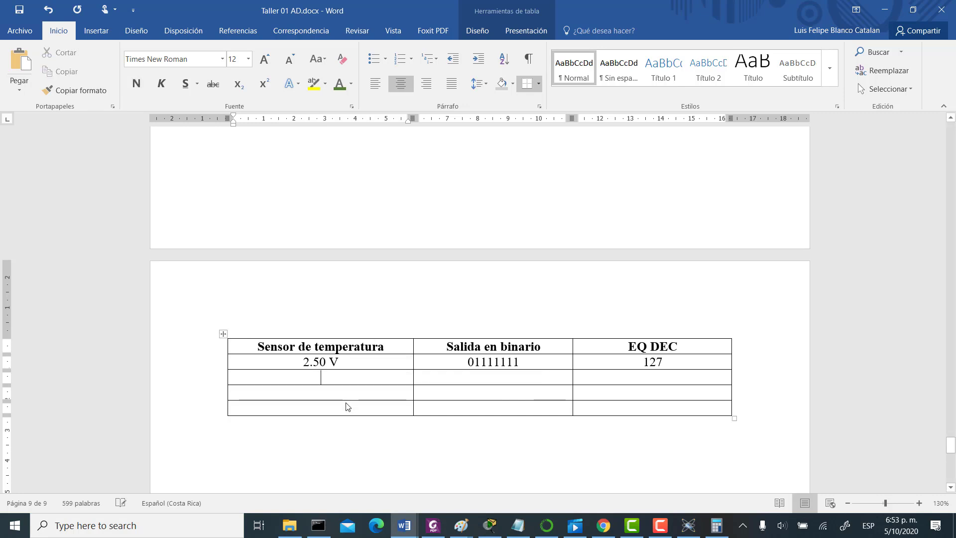
Review the activity instructions, the LM35 characteristics with the VREF/2 calculation, and the ADC0804 sensor circuit.
scroll(349, 369, "up", 3)
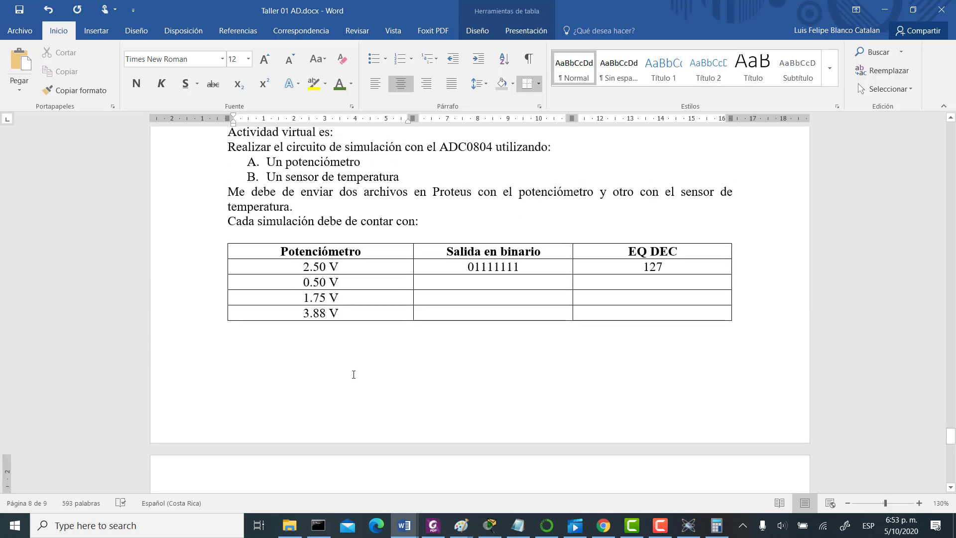
scroll(349, 365, "up", 5)
scroll(359, 387, "down", 5)
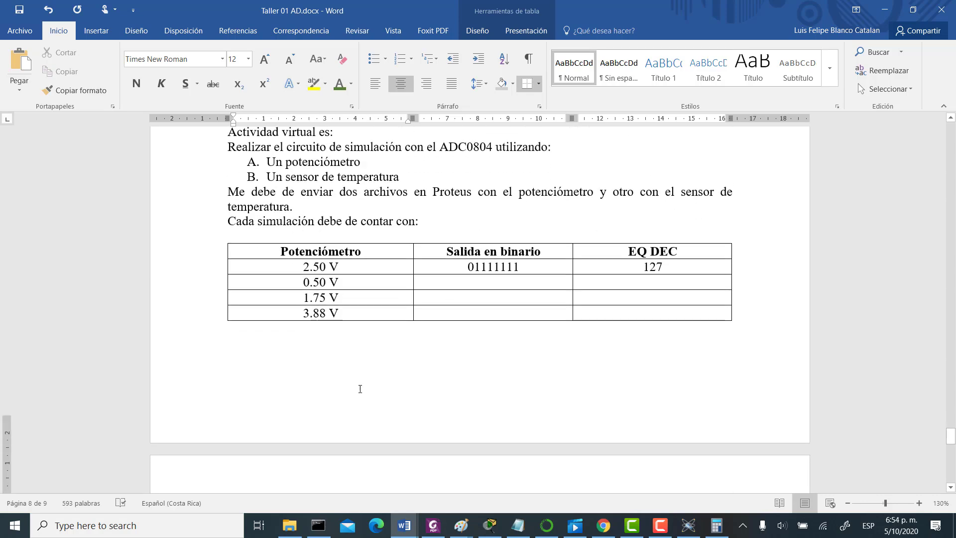
scroll(359, 386, "down", 5)
scroll(360, 389, "up", 12)
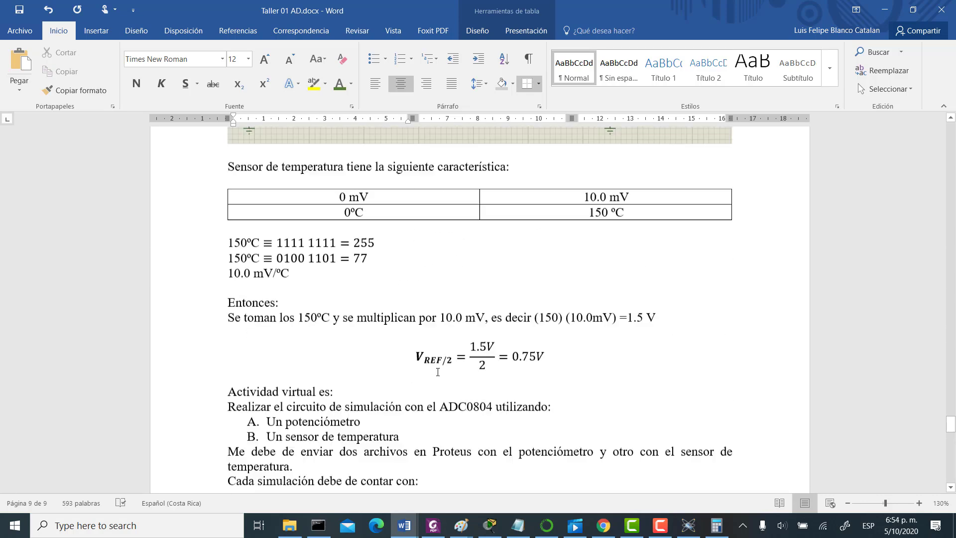
scroll(437, 374, "up", 3)
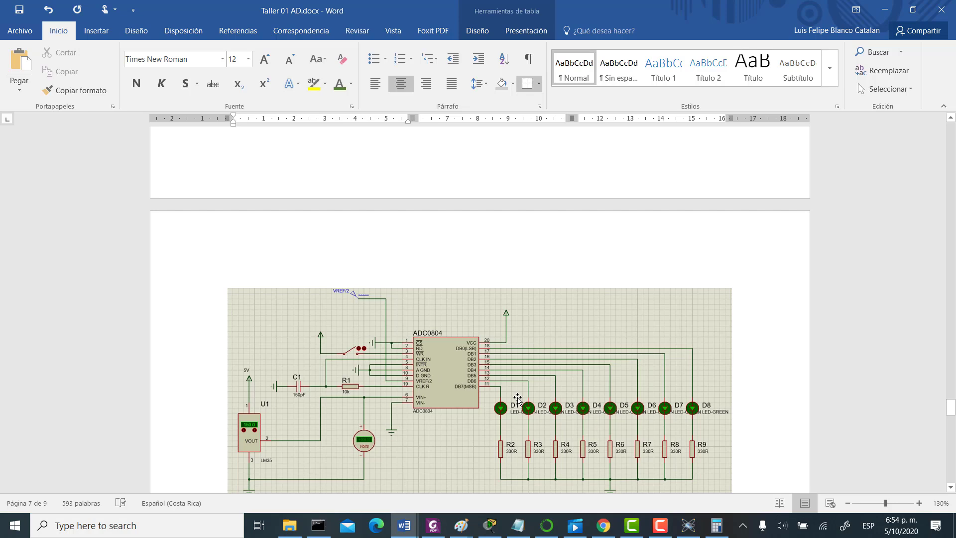
scroll(518, 397, "down", 14)
scroll(518, 397, "down", 5)
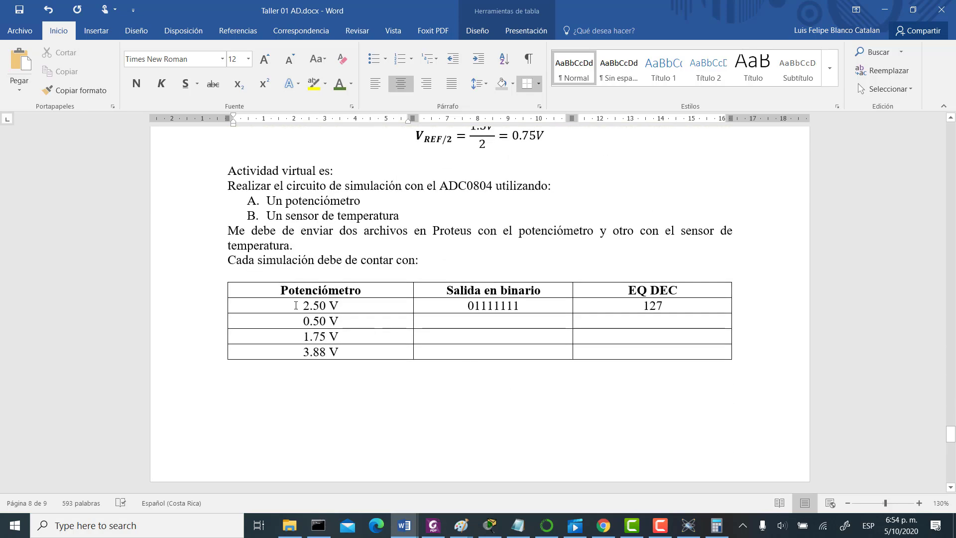
Replace the 2.50 V entry in the first data row of the Sensor de temperatura table with 25ºC.
left_click_drag(323, 312, 341, 350)
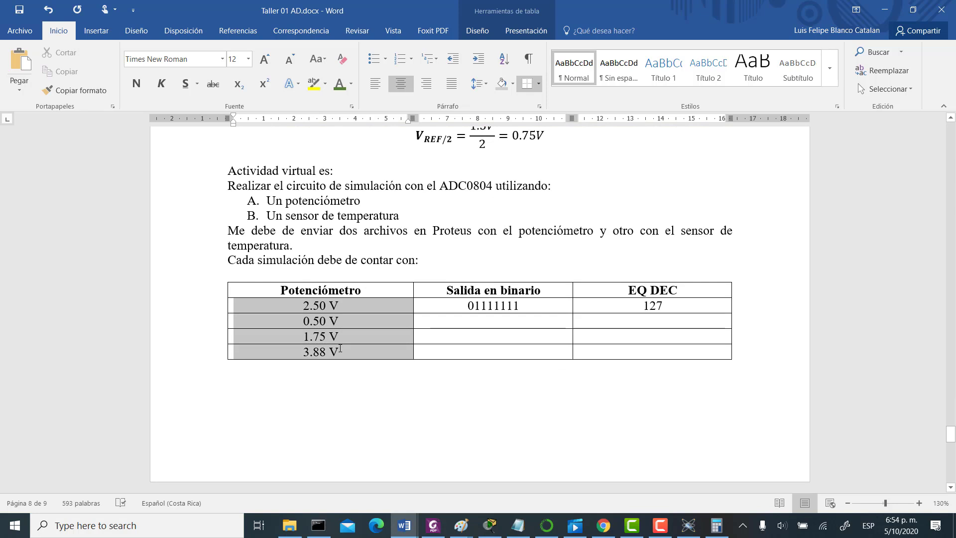
left_click(364, 395)
scroll(364, 396, "down", 7)
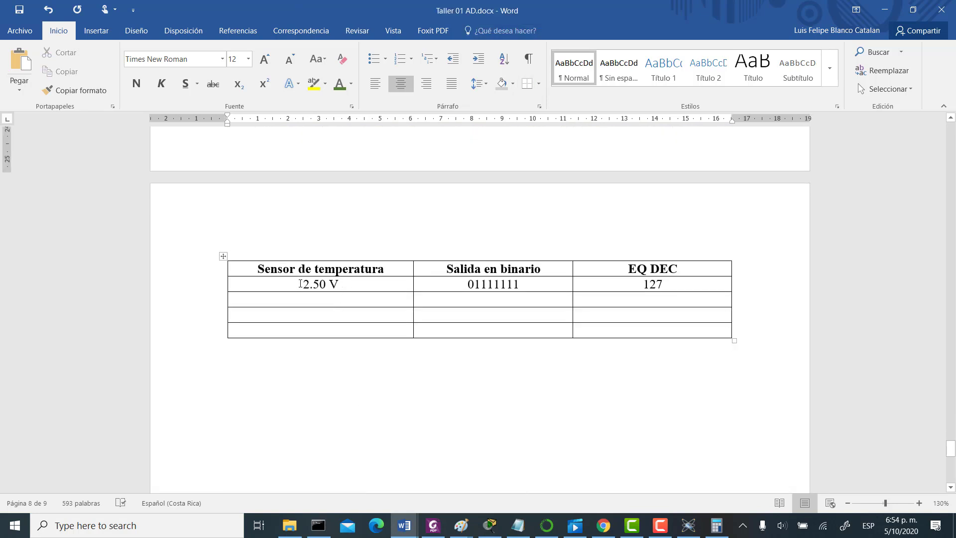
triple_click(301, 284)
key("Delete")
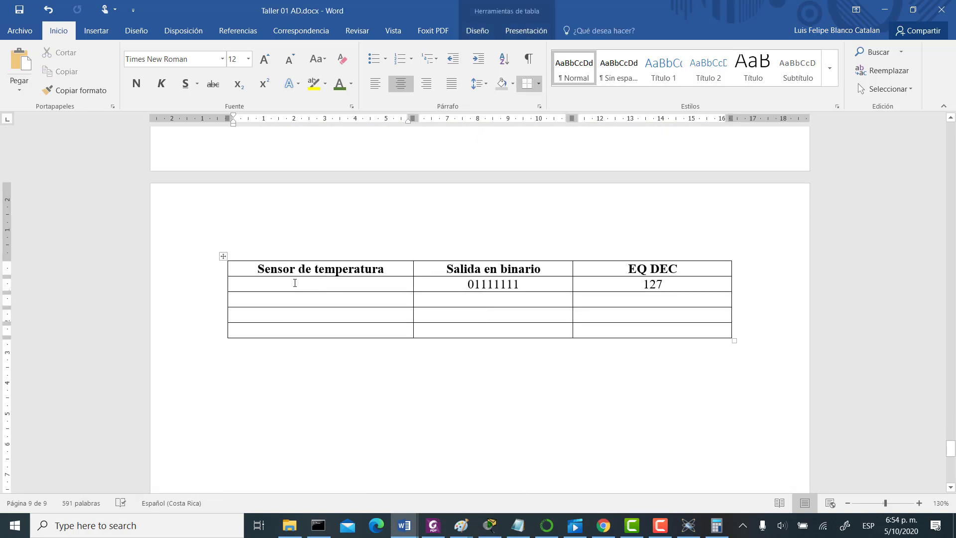
type("25")
left_click(96, 30)
left_click(819, 70)
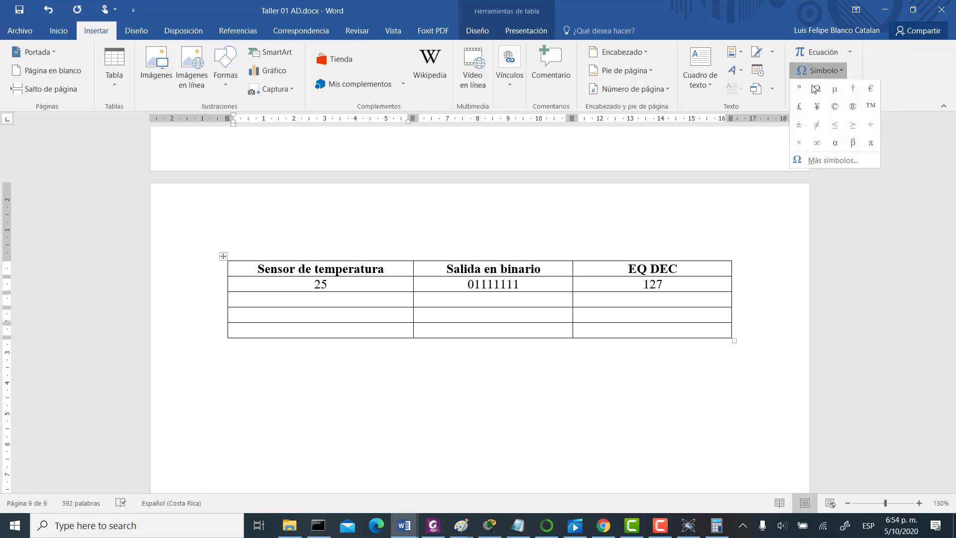
left_click(799, 87)
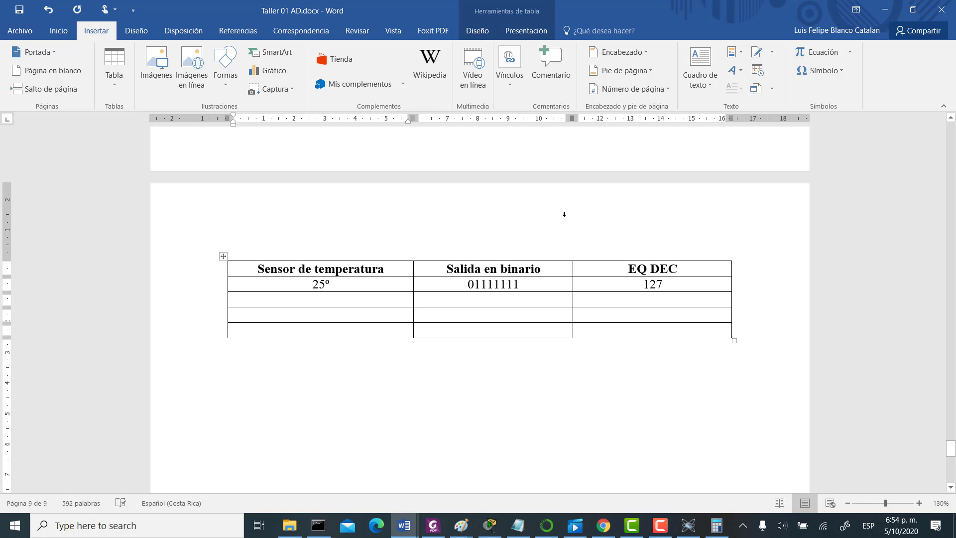
type("C")
Copy the 25ºC entry into the three empty cells beneath it and center them.
left_click_drag(309, 284, 333, 329)
type("25ºC 25ºC 25ºC")
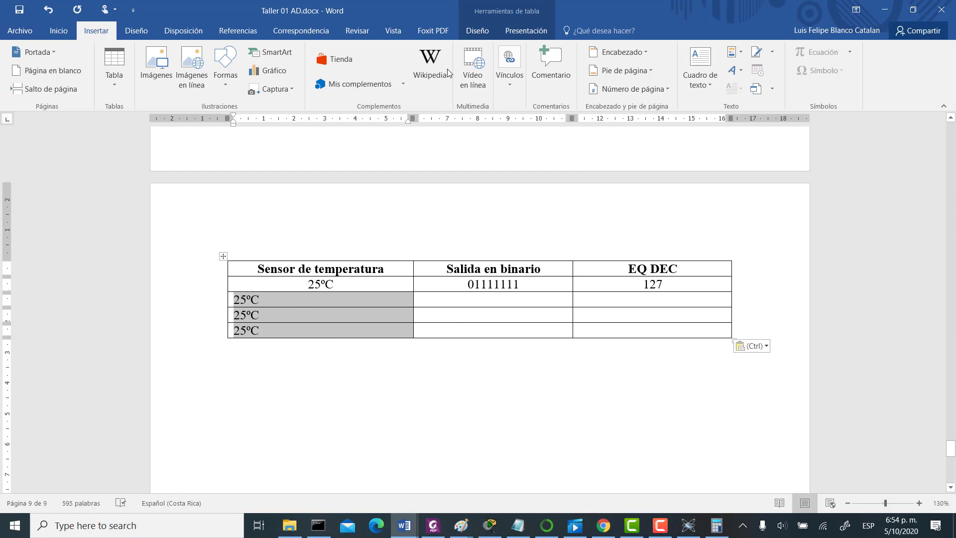
left_click(58, 30)
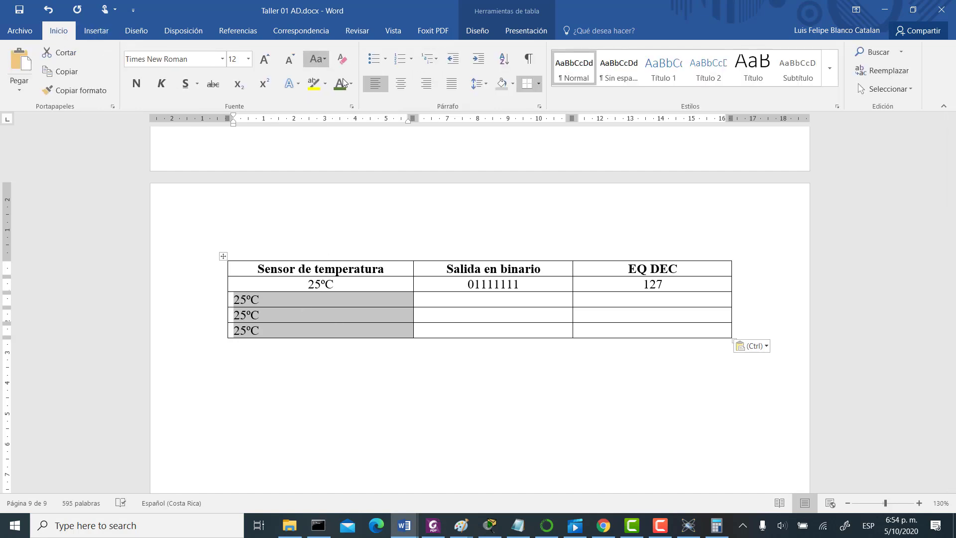
left_click(400, 84)
Change the second, third and fourth temperature entries to 80ºC, 190ºC and 145ºC.
left_click(321, 299)
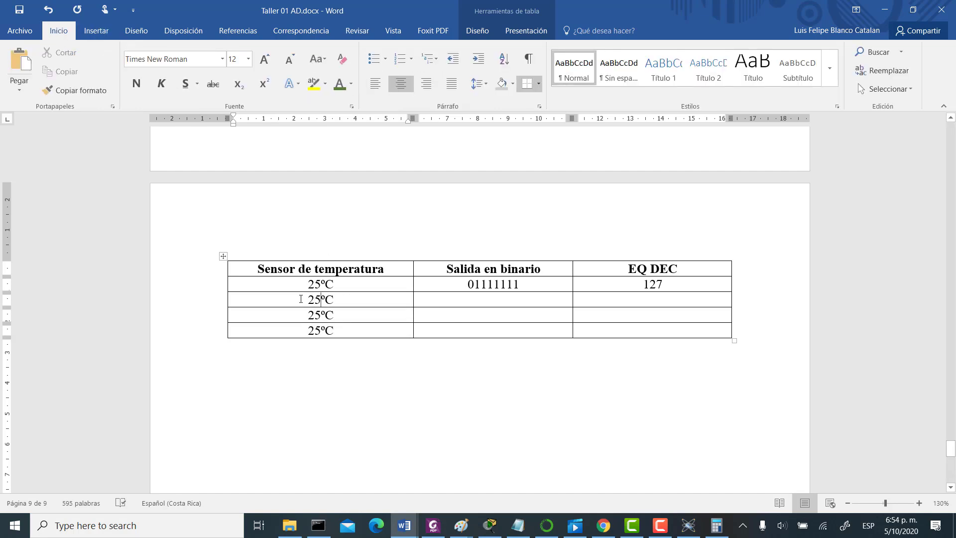
key("BackSpace")
key("BackSpace")
type("80")
key("Down")
key("BackSpace")
key("BackSpace")
type("190")
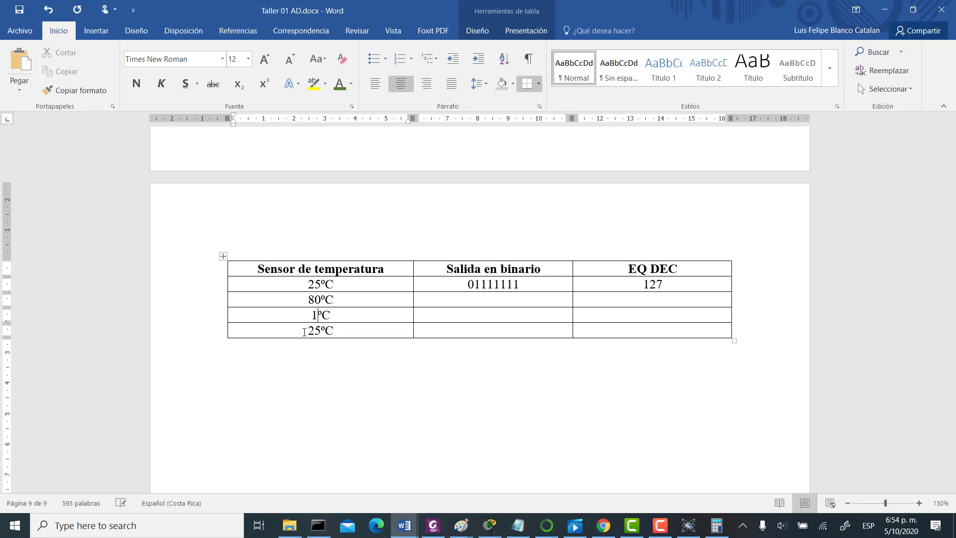
left_click_drag(307, 330, 321, 330)
type("145")
Clear the binary output and decimal equivalent values in the 25ºC row.
left_click_drag(520, 284, 464, 290)
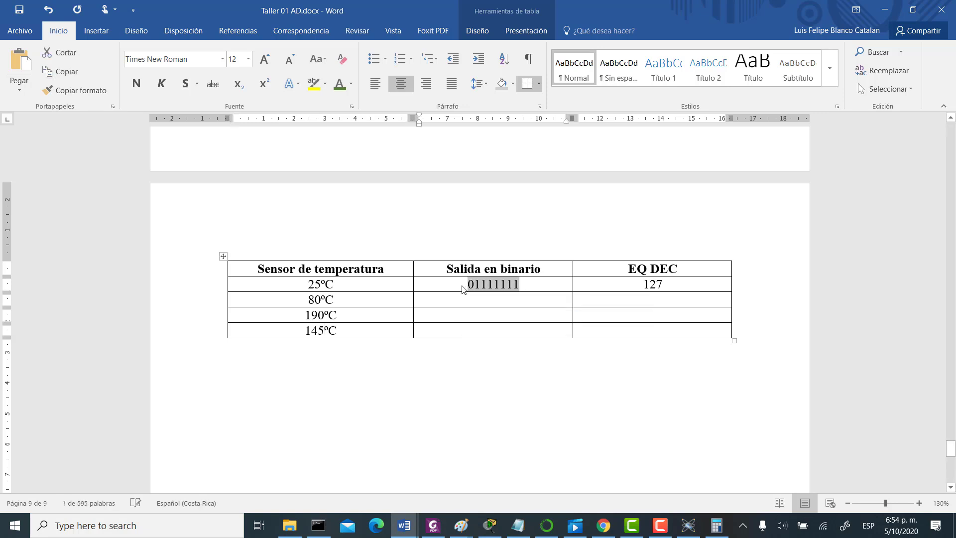
key("BackSpace")
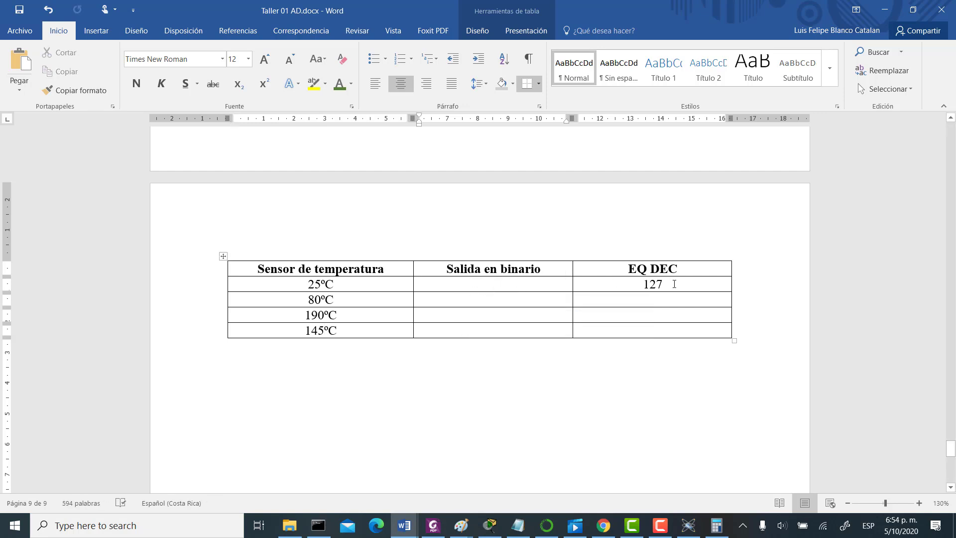
left_click_drag(629, 281, 666, 284)
key("BackSpace")
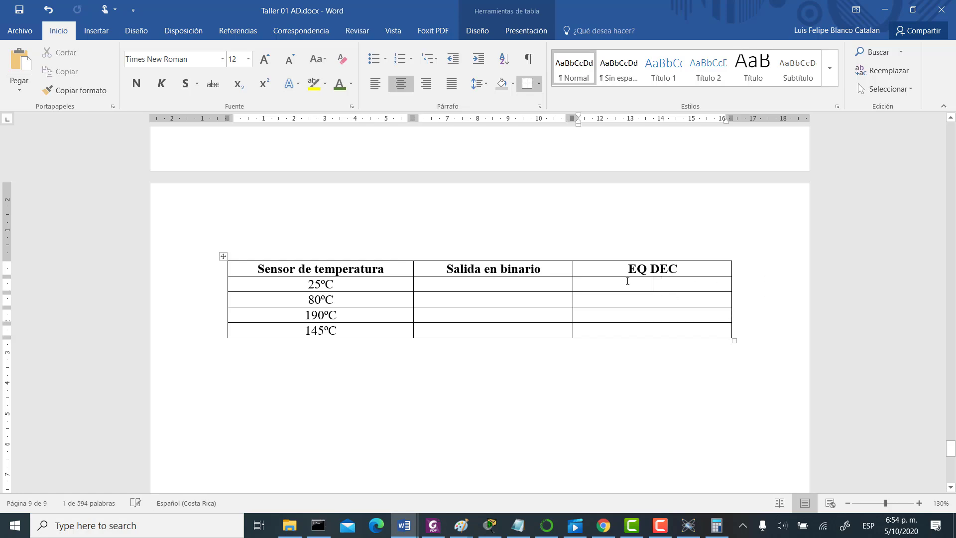
scroll(510, 382, "up", 7)
scroll(503, 398, "down", 7)
Justify the line below the table and write "Deben de aparecer los cálculos en su cuaderno de Electrónica Digital I, de las dos tablas anteriores.".
key("ctrl+z")
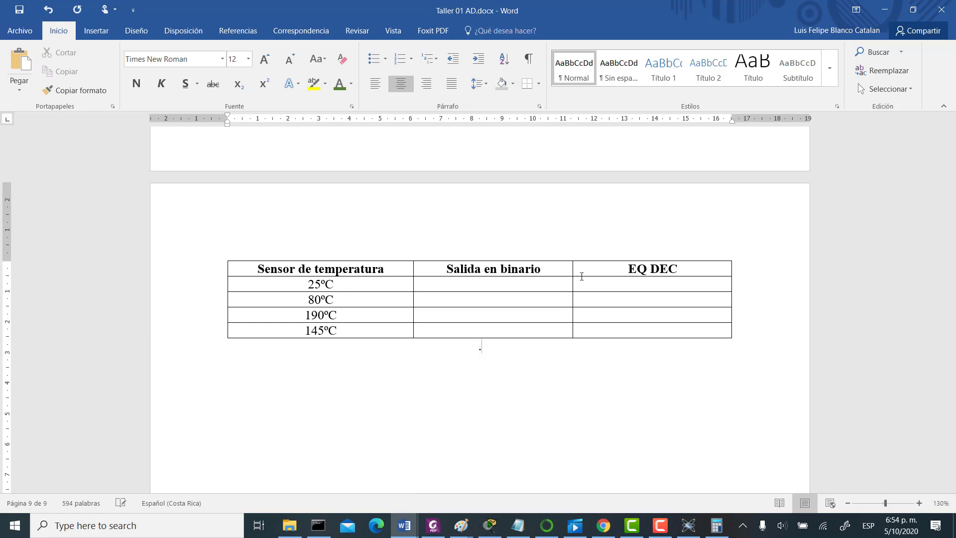
left_click(454, 87)
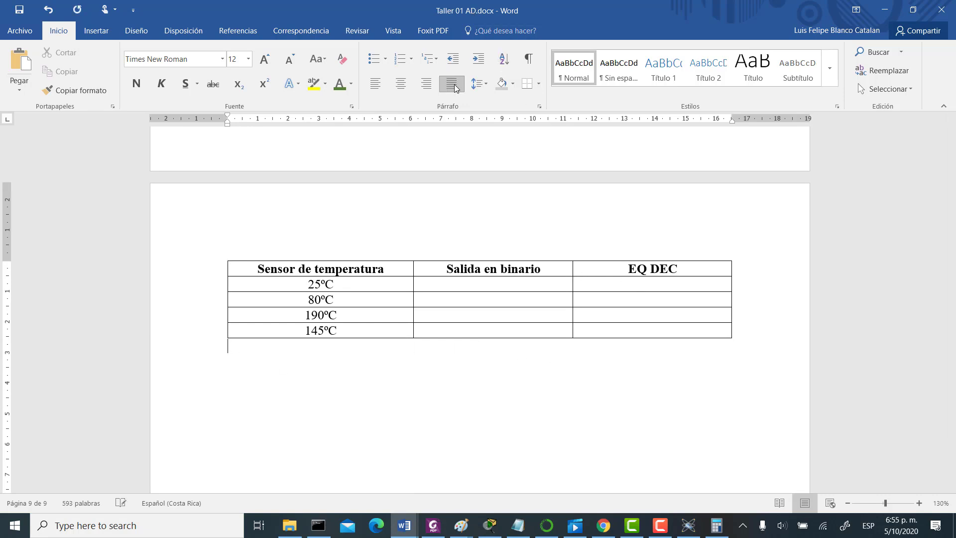
type("Deben de aparecer")
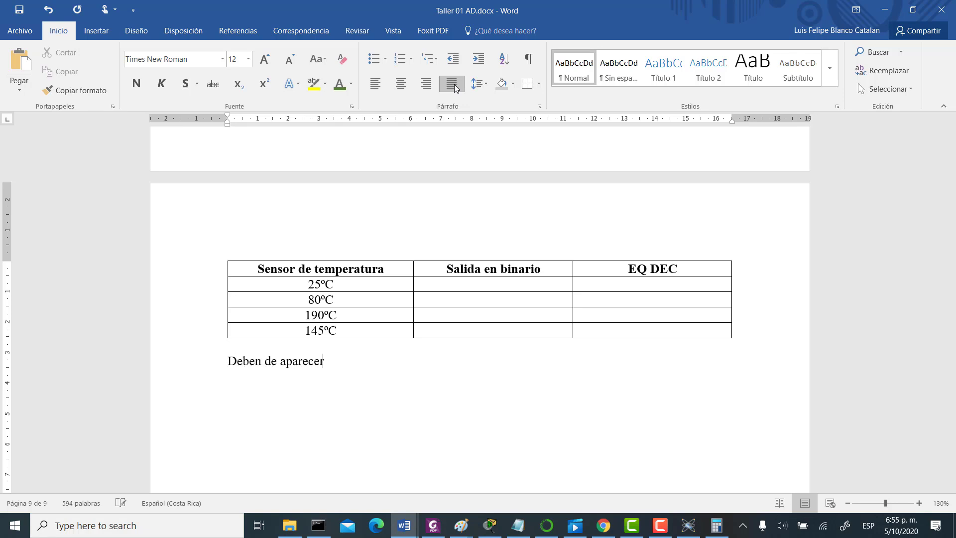
type(" los cálculos en su c")
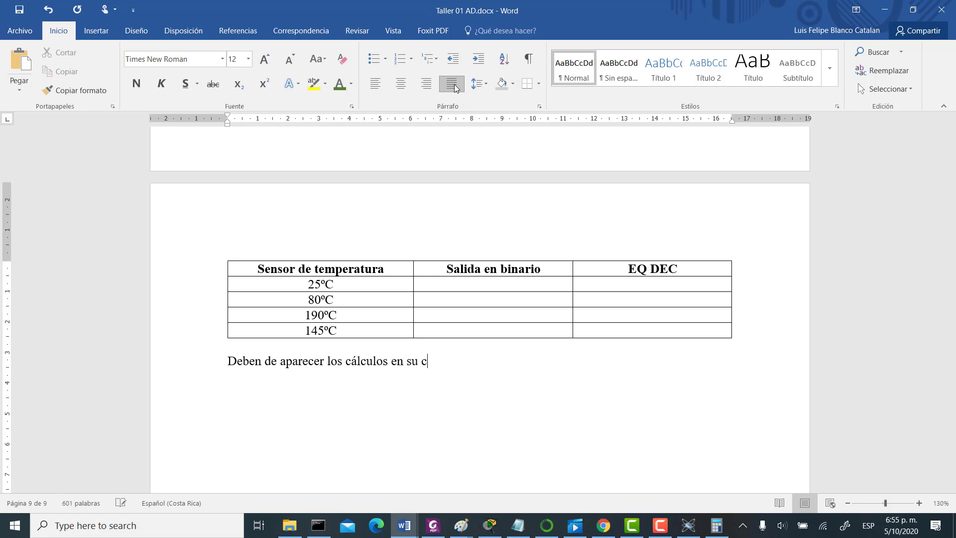
type("uaderno de Elect")
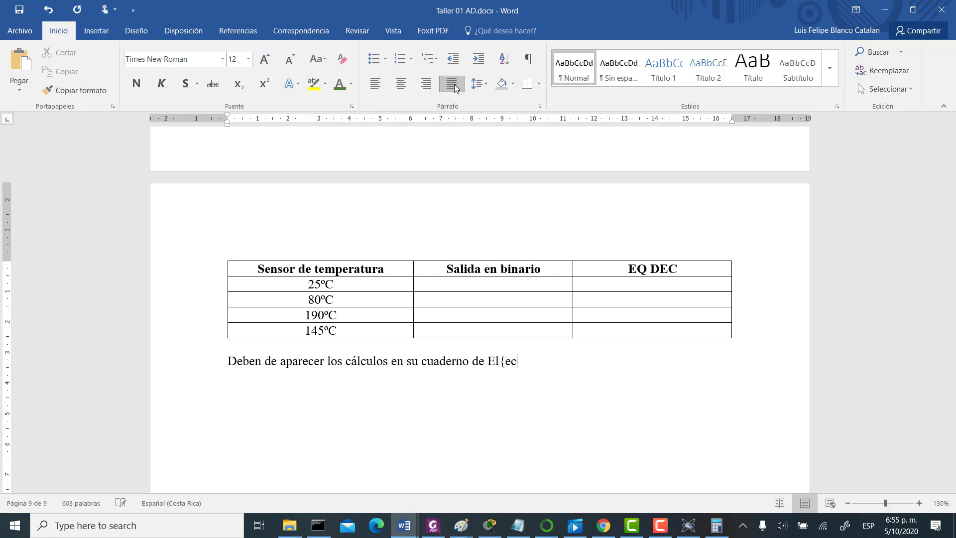
key("BackSpace")
key("BackSpace")
key("BackSpace")
key("BackSpace")
type("lectrónica Digita")
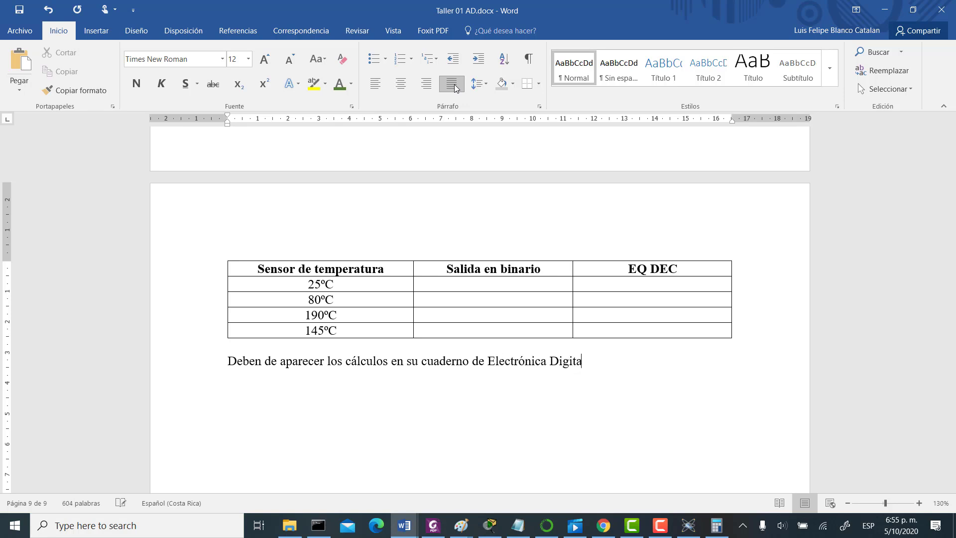
type("l I, de las dos tabl")
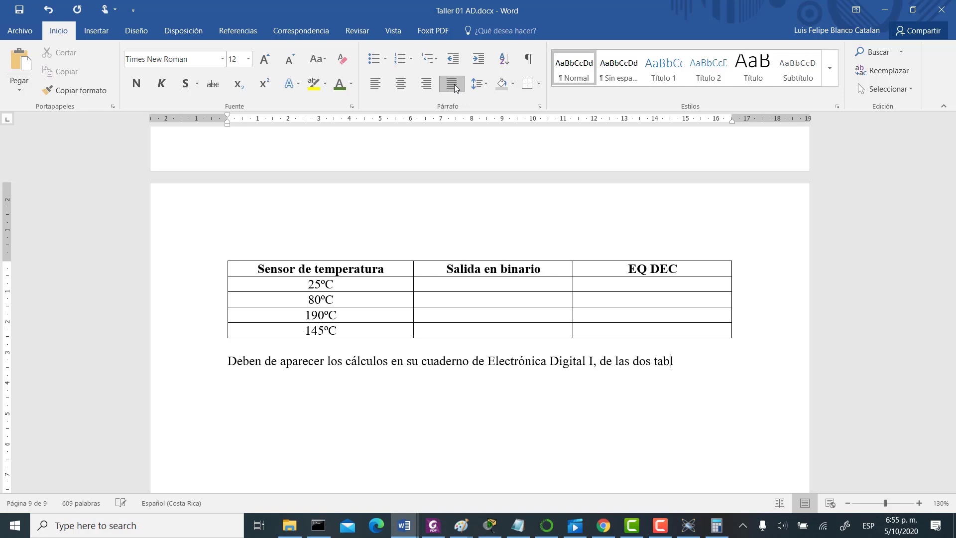
type("as anteriores")
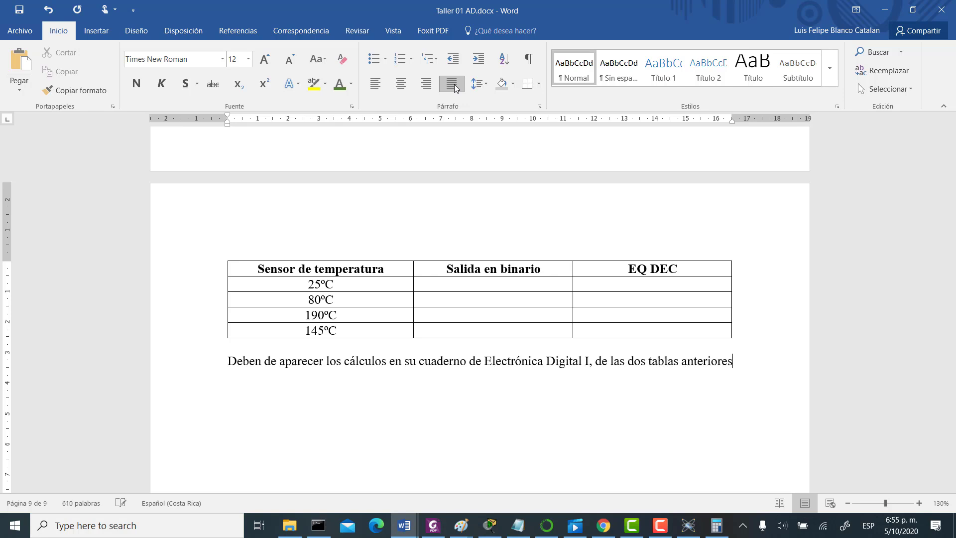
type(".")
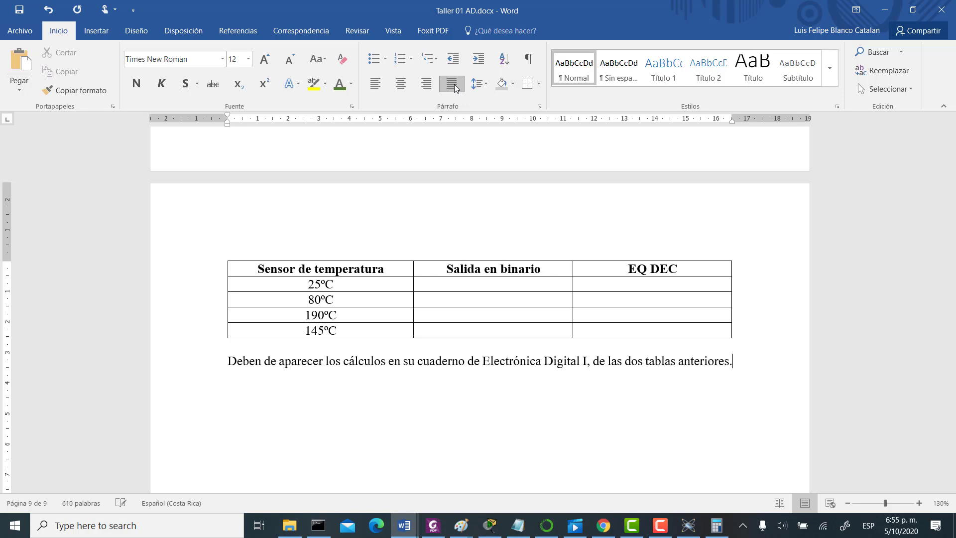
Continue the paragraph with "Le toman foto y lo suben por la plataforma.".
type(" Le toman foto y")
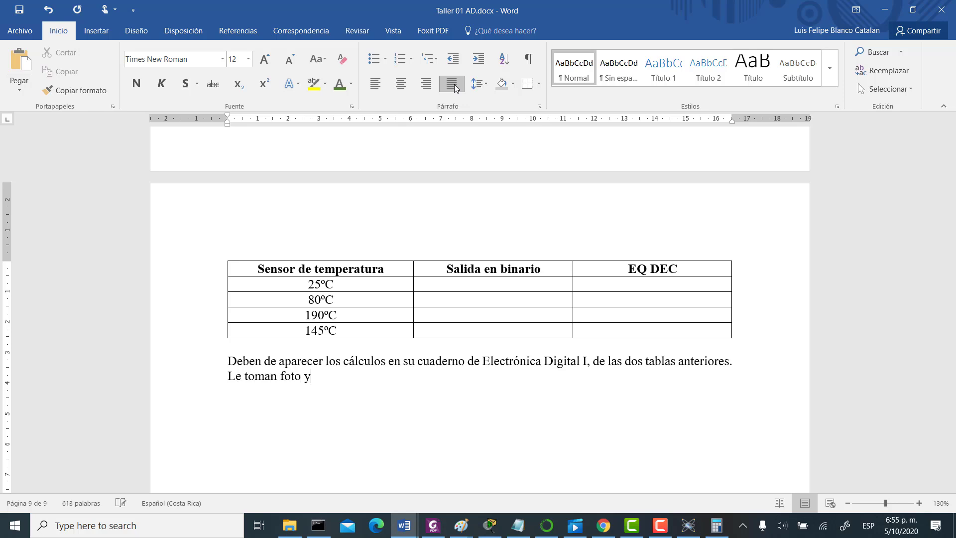
type(" lo suben ppo")
key("BackSpace")
key("BackSpace")
type("or la plataforma. ")
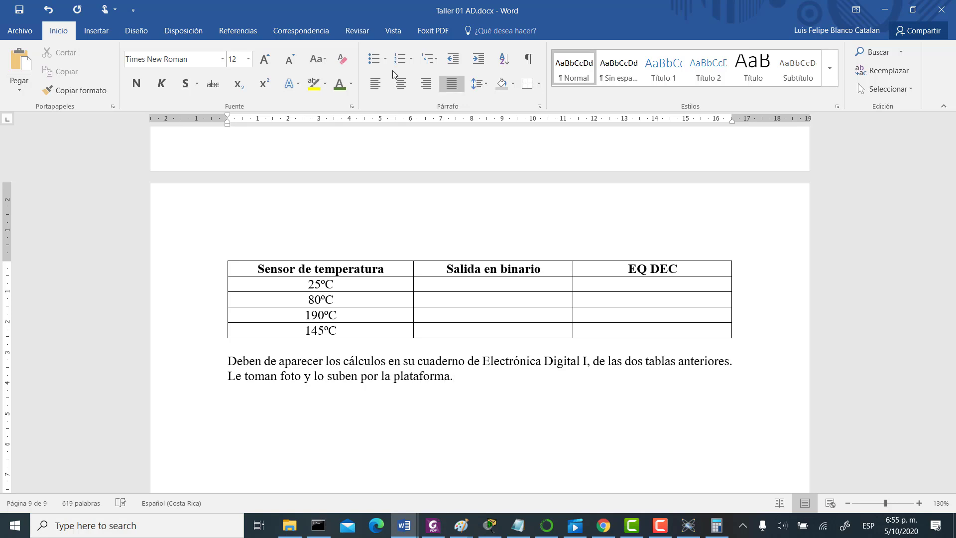
Write on a new line "Deben de subir también los dos archivos en Proteus con sus nombres", correcting the misspelled verb and capitalizing Proteus.
type("Deben de subur")
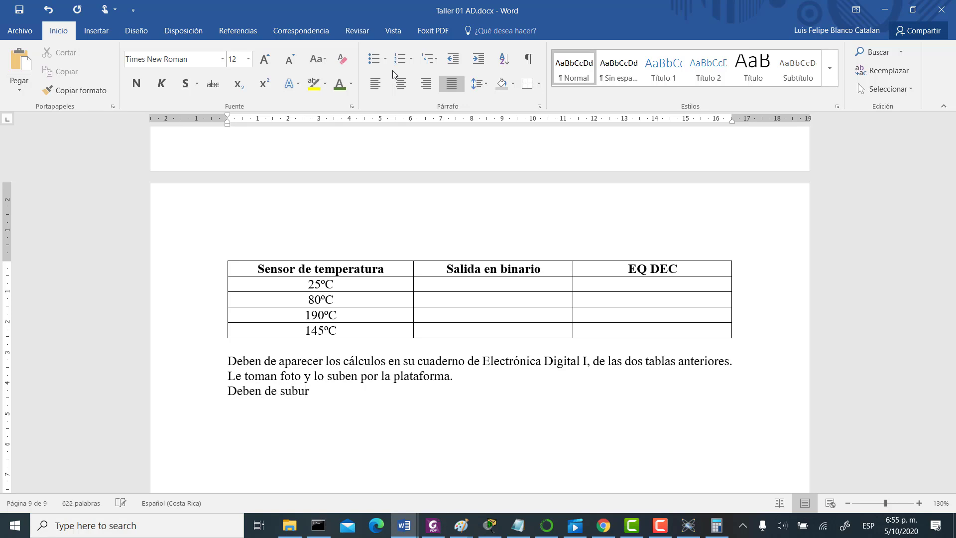
type(" también")
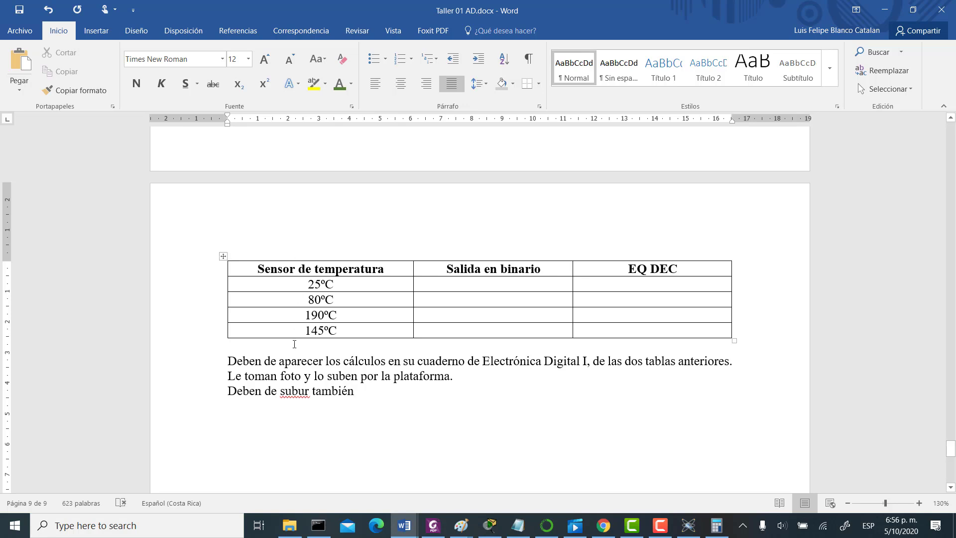
right_click(304, 388)
left_click(196, 407)
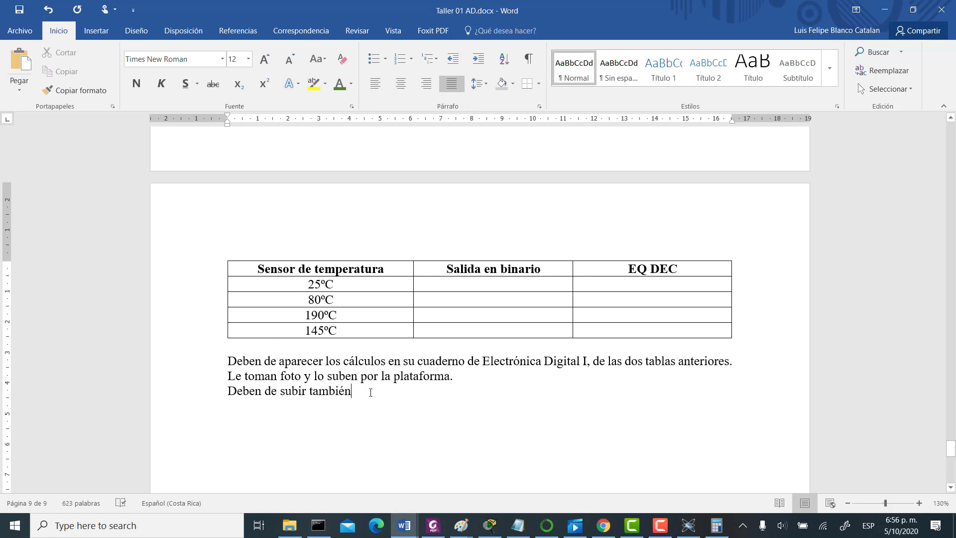
type("los dos a")
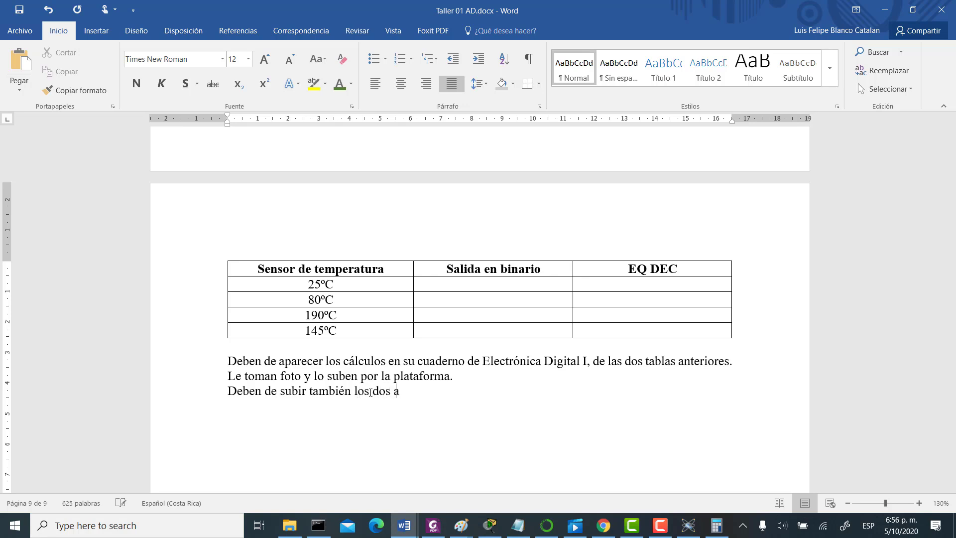
type("rchivos en proteus con sus nombres")
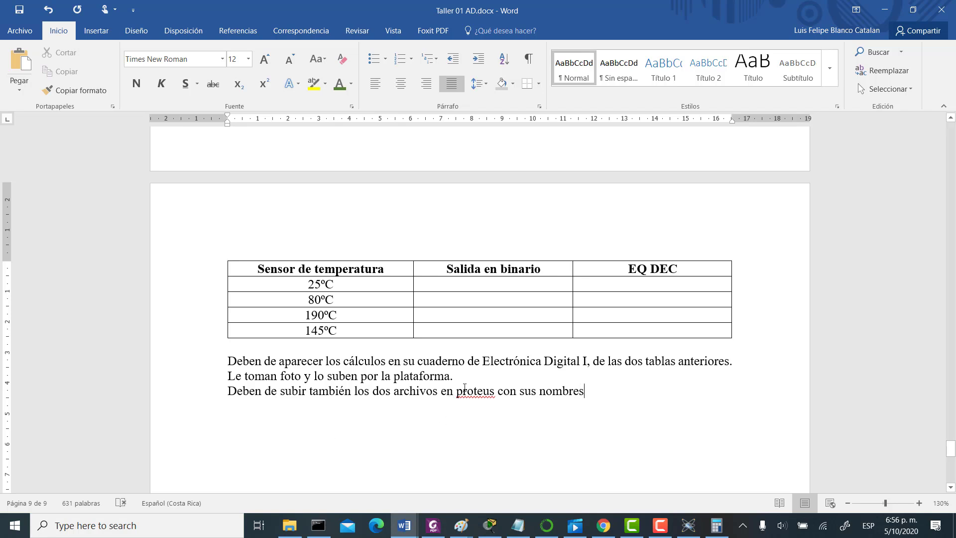
key("BackSpace")
type("P")
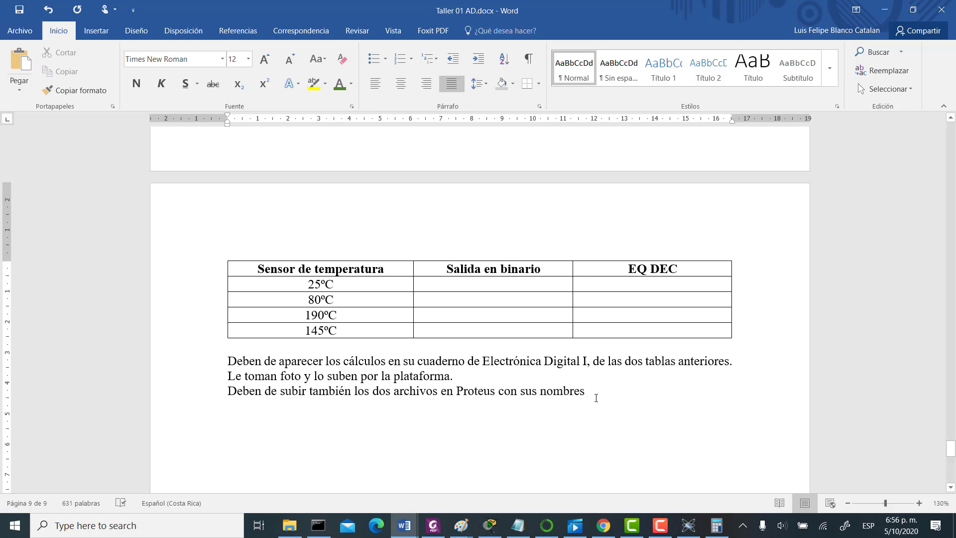
Complete the last sentence with ", uno con el potenciómetro y otro con el sensor de temperatura LM35".
type(", u")
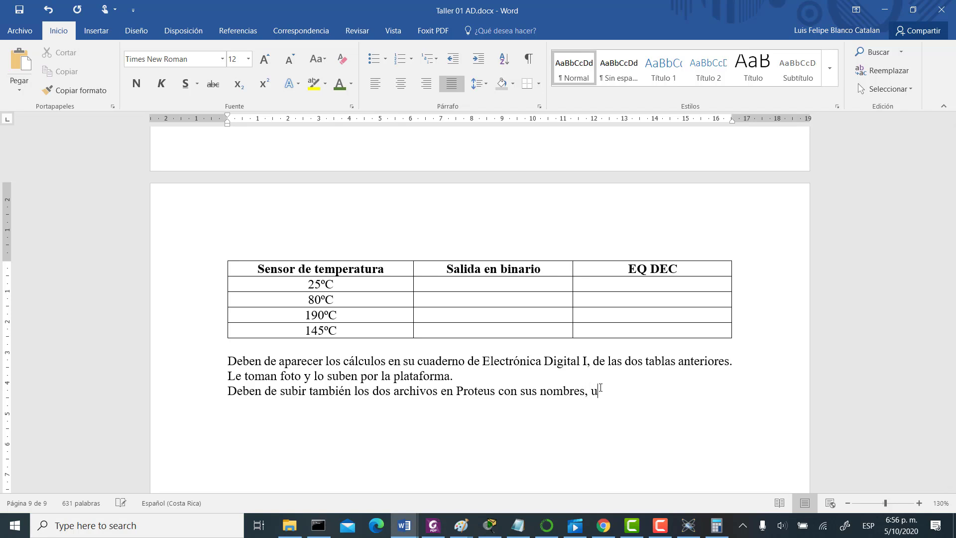
type("no con el potenció")
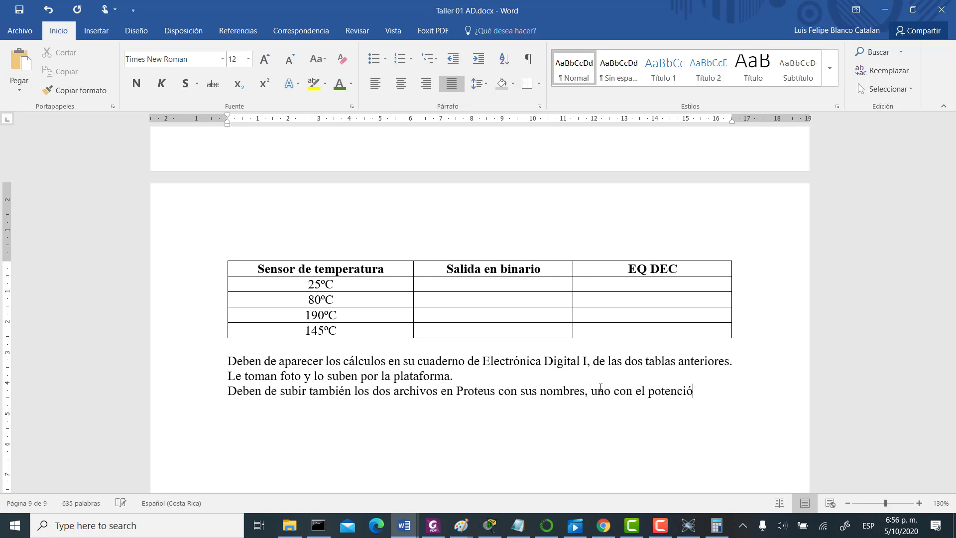
type("mtero")
key("BackSpace")
key("BackSpace")
key("BackSpace")
key("BackSpace")
key("BackSpace")
type("metro y ot")
type("ro con el s")
type("ensor de tem")
type("peratuyt")
key("BackSpace")
key("BackSpace")
type("ra LM35")
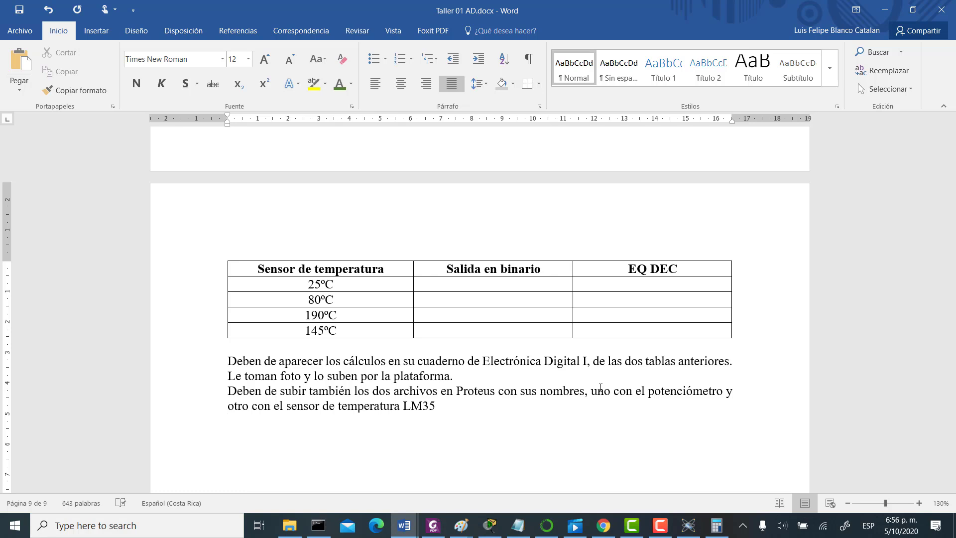
Start a new line below the LM35 sentence and add page numbers in the footer using the "Número sin formato 3" style.
key("Return")
scroll(607, 385, "down", 6)
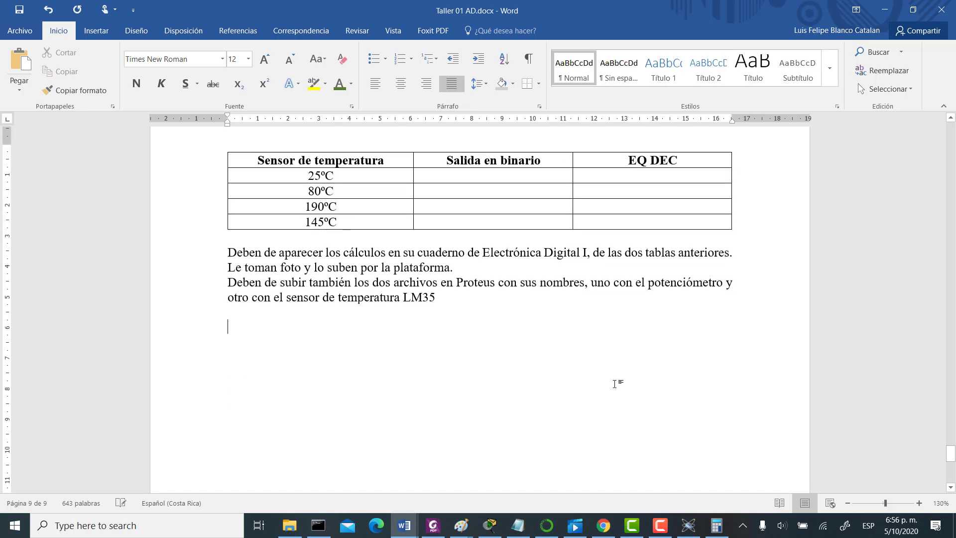
scroll(615, 384, "up", 5)
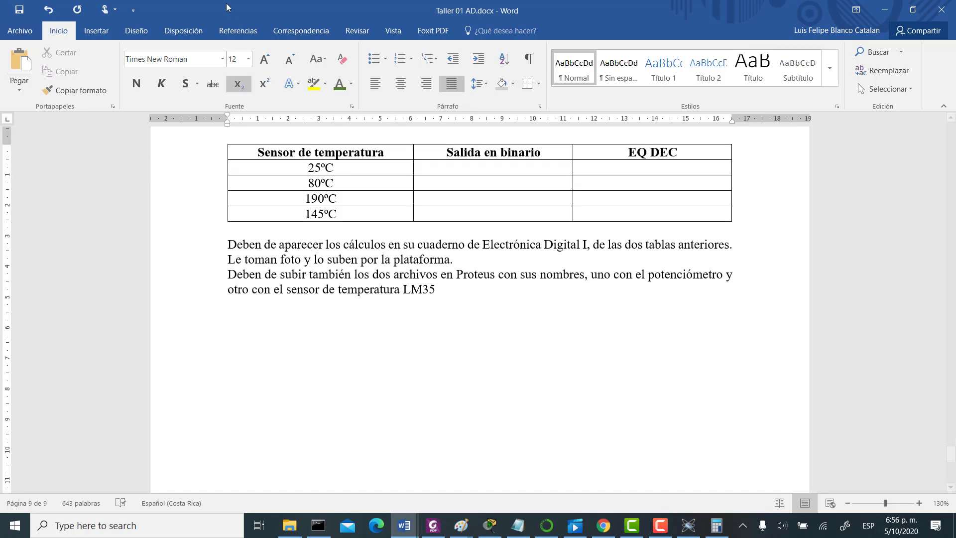
left_click(96, 31)
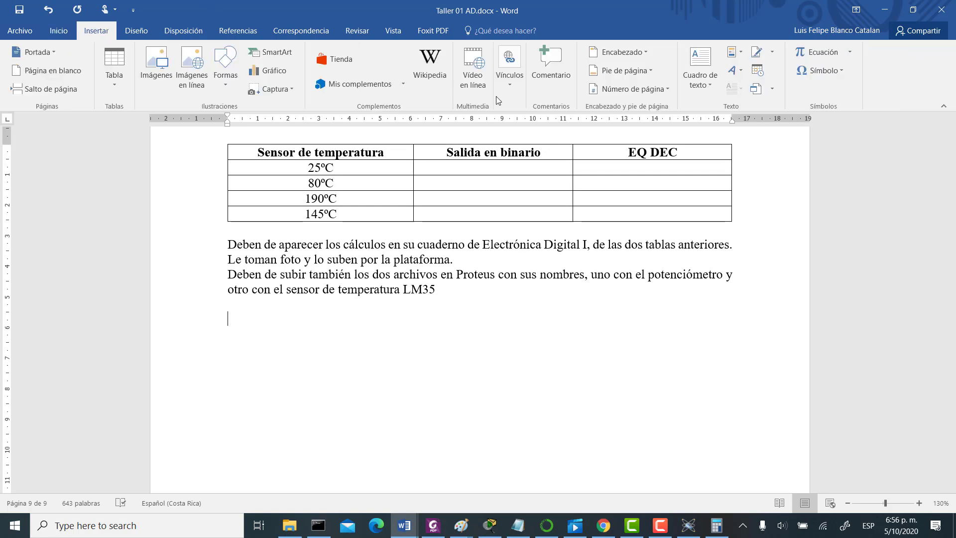
left_click(667, 90)
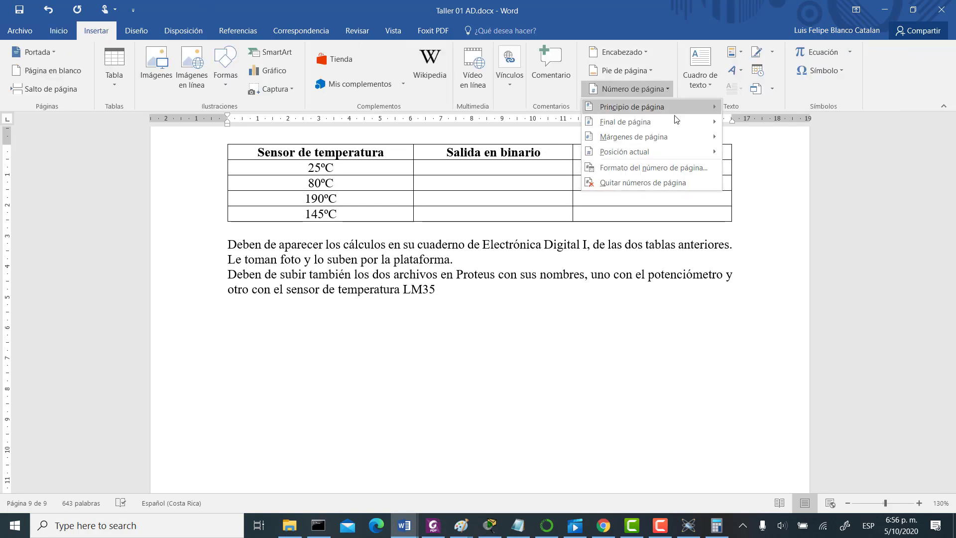
mouse_move(685, 137)
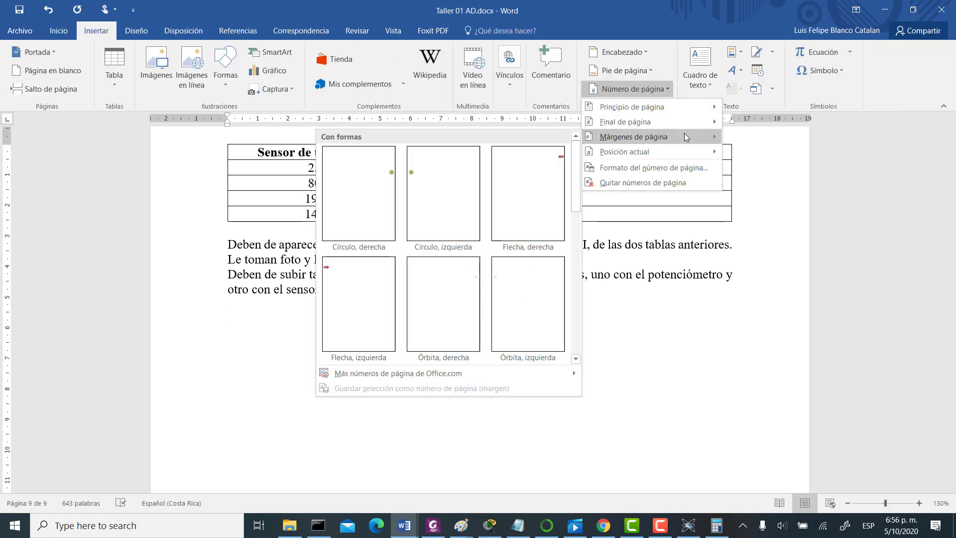
mouse_move(687, 121)
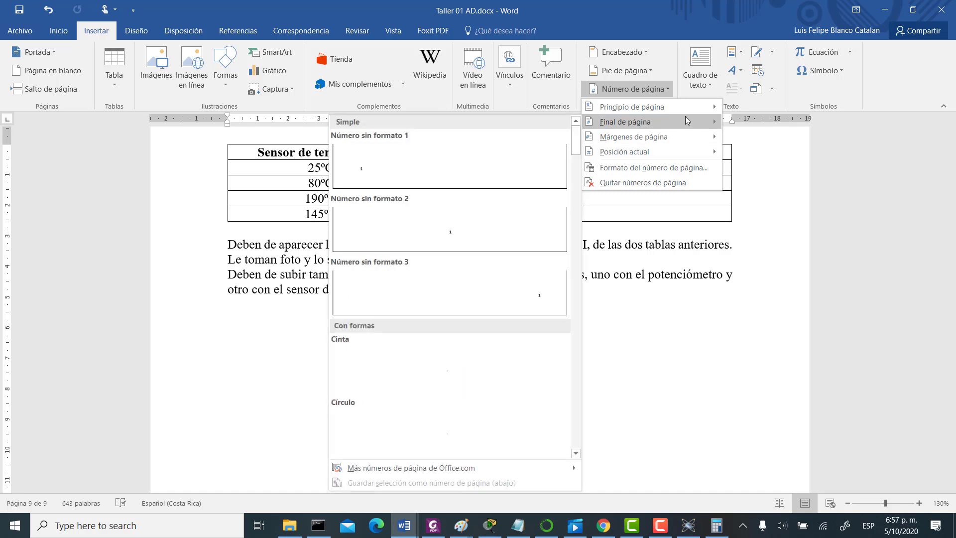
left_click(550, 281)
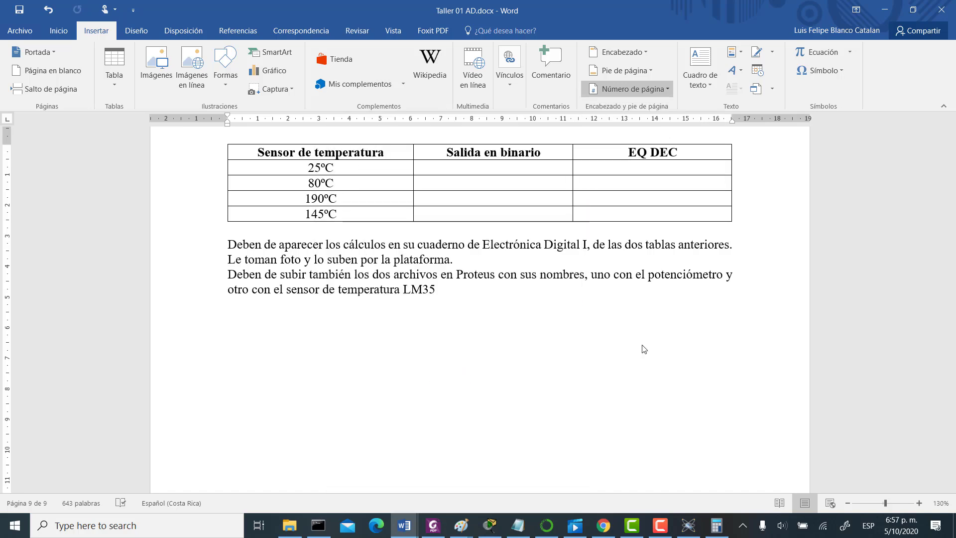
double_click(682, 348)
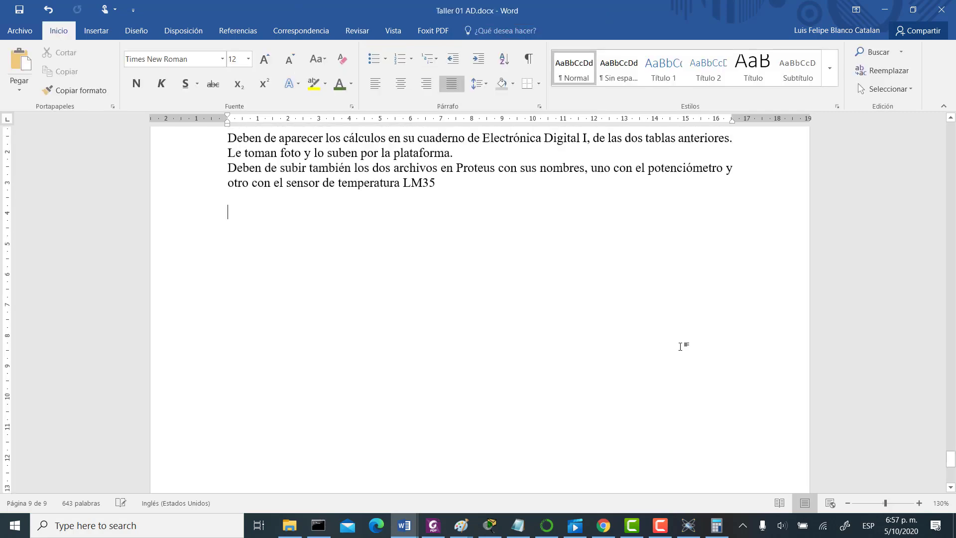
Check the LM35 circuit in Proteus, return to Word and review the potentiometer and temperature sensor tables with the delivery instructions.
scroll(548, 365, "up", 3)
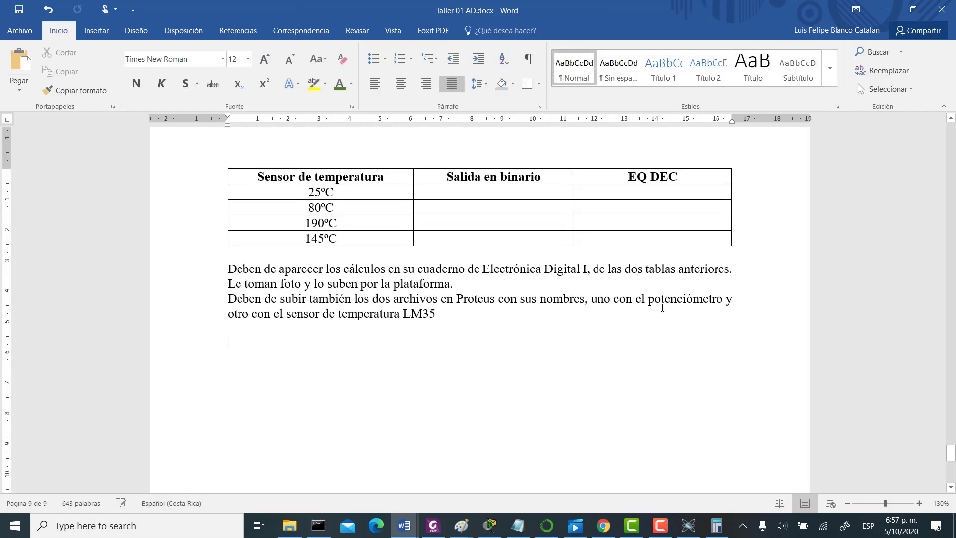
left_click(686, 532)
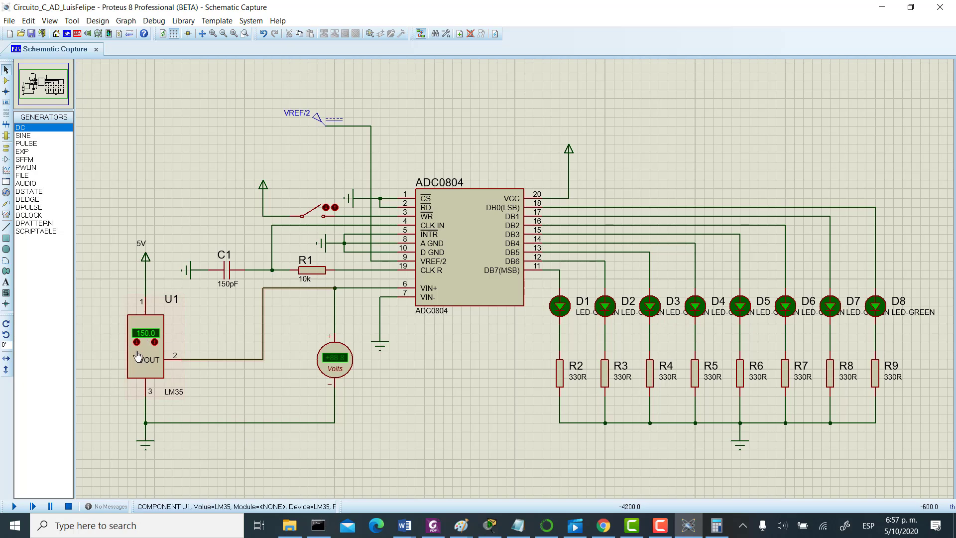
left_click(404, 525)
left_click(709, 457)
scroll(606, 314, "up", 2)
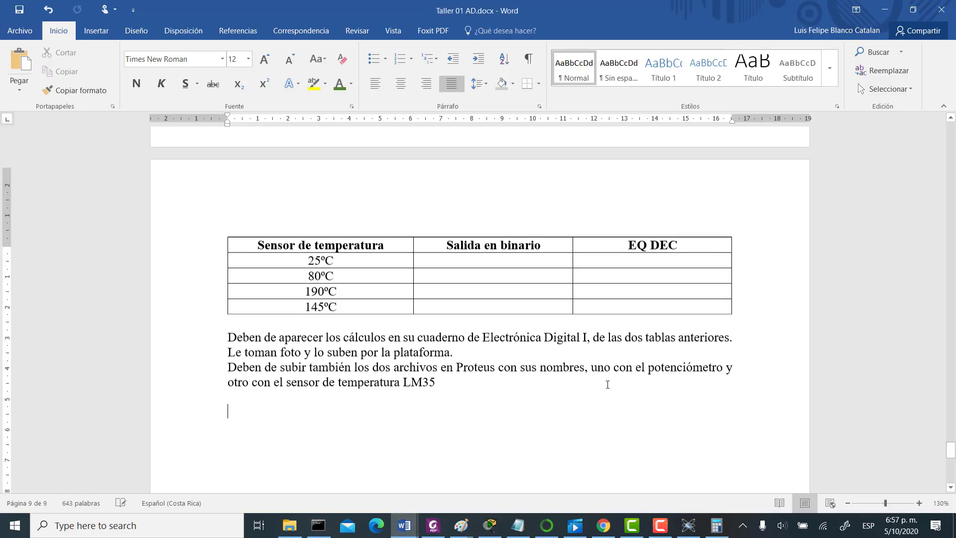
scroll(606, 314, "up", 4)
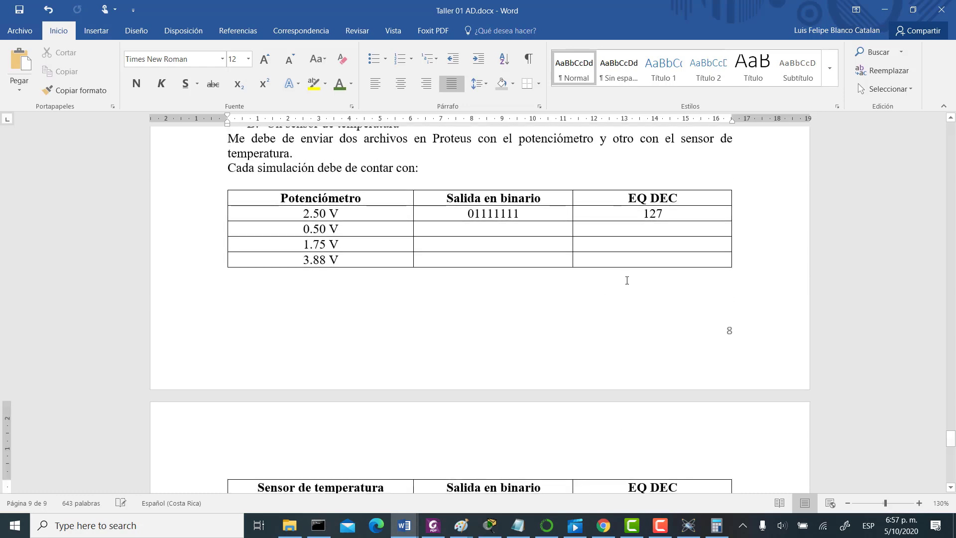
scroll(617, 379, "down", 2)
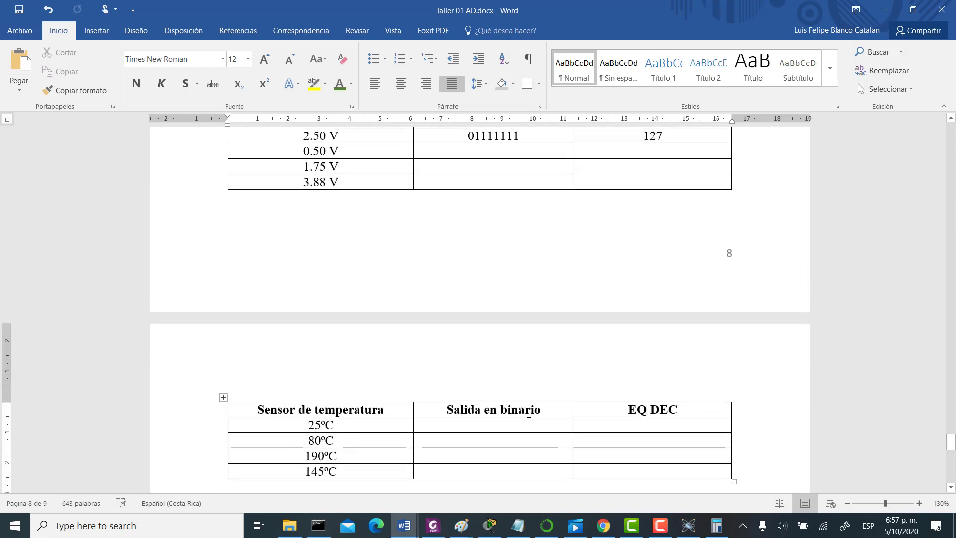